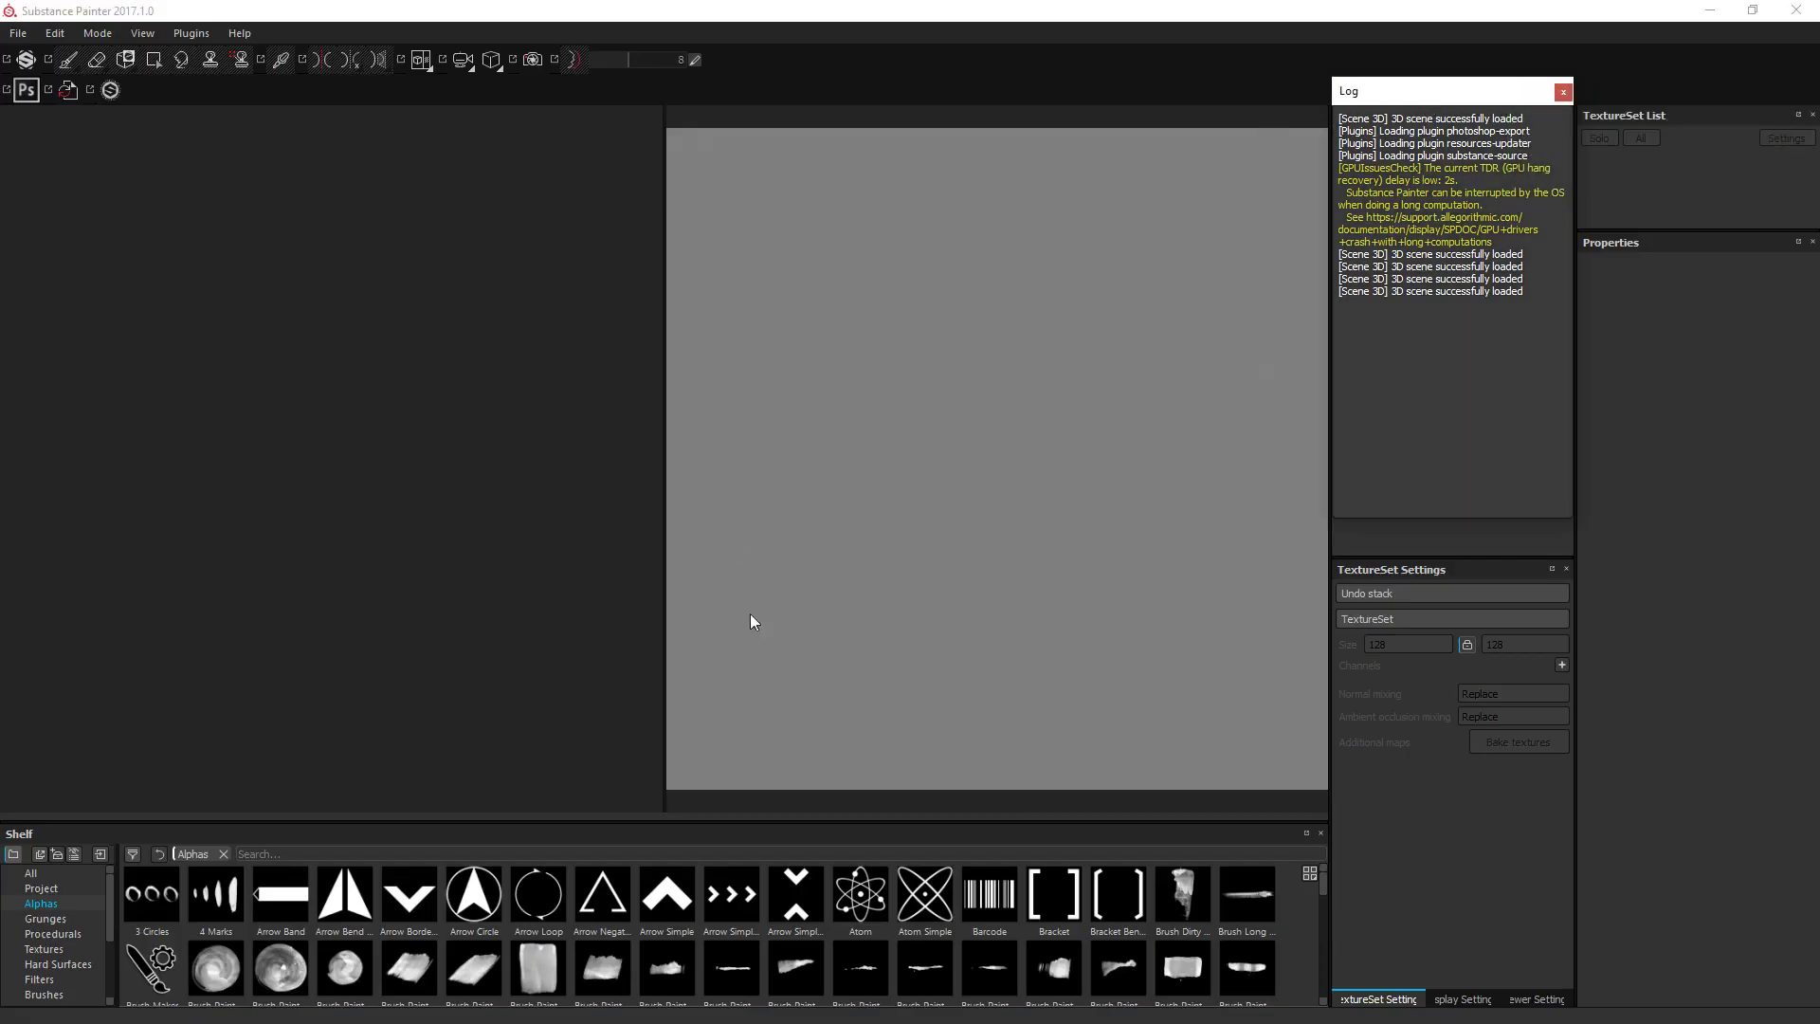
Create an Unreal Engine 4 (allegorithmic) project from BlackSmithHammer_LP.OBJ in the desktop's BlackSmithHammer/Meshes folder and close the log window.
{"action": "left_click", "coordinate": [17, 36]}
{"action": "left_click", "coordinate": [31, 65]}
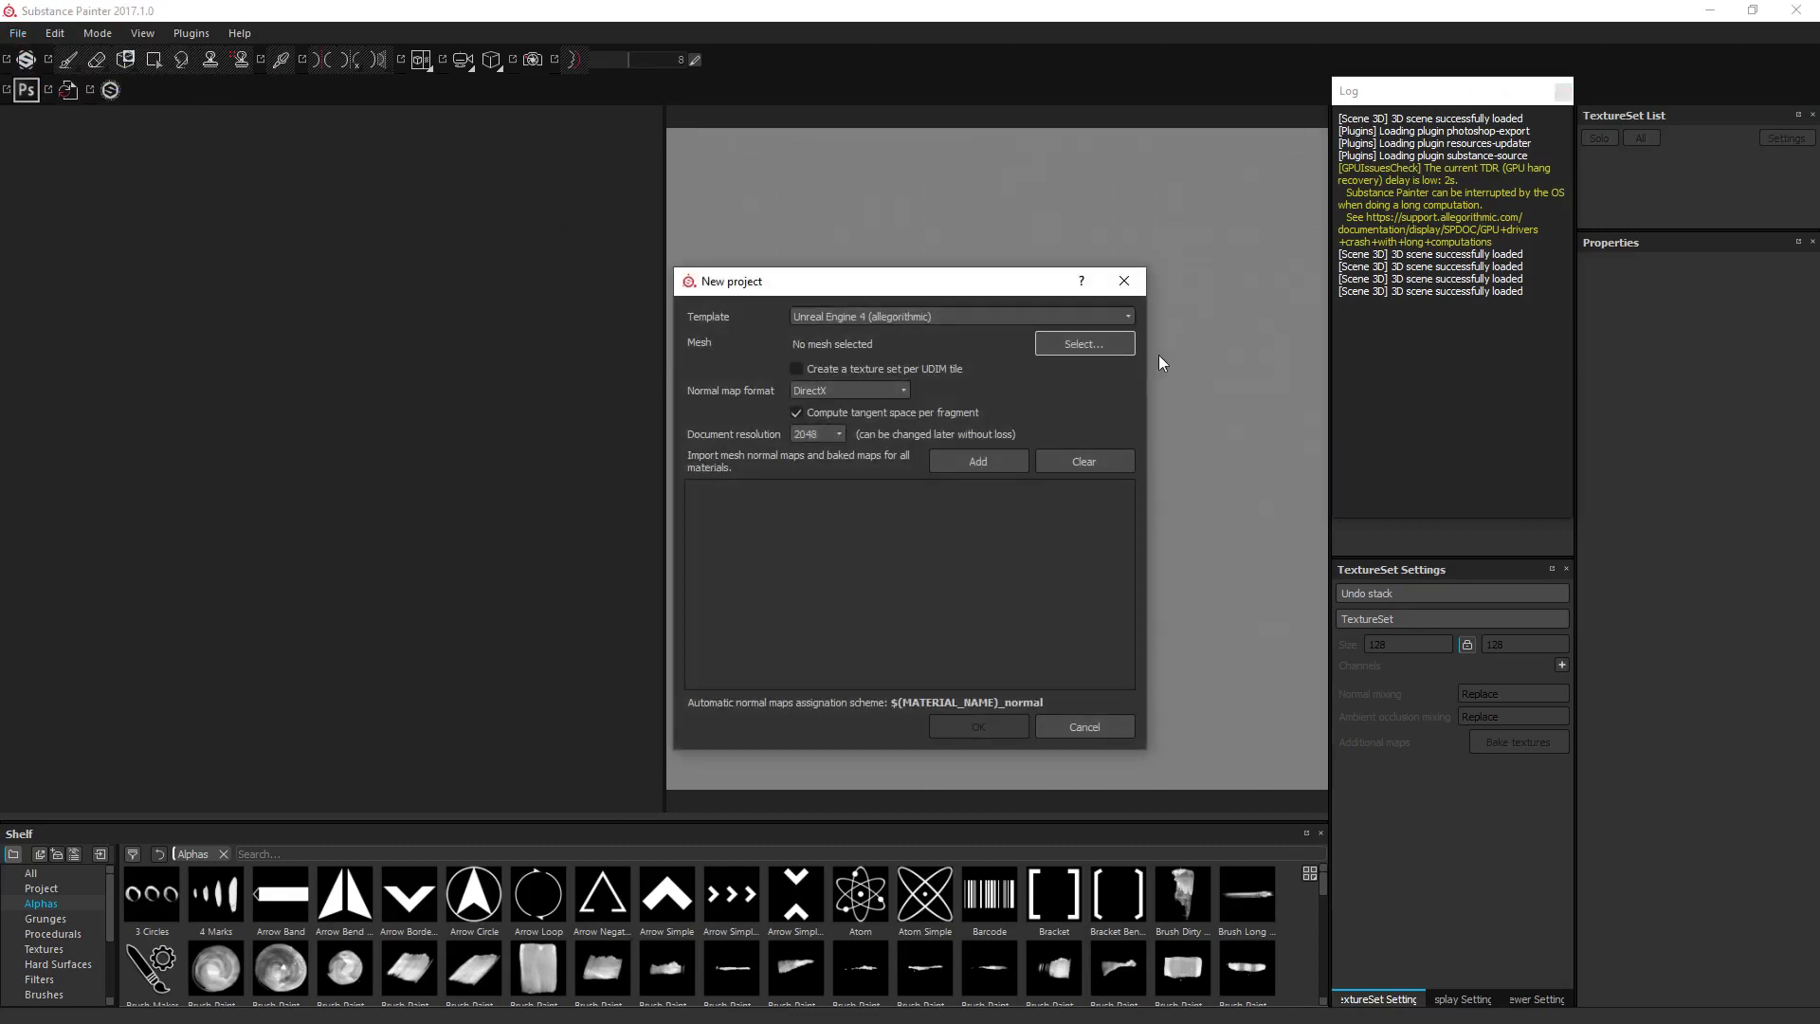
{"action": "left_click", "coordinate": [1059, 351]}
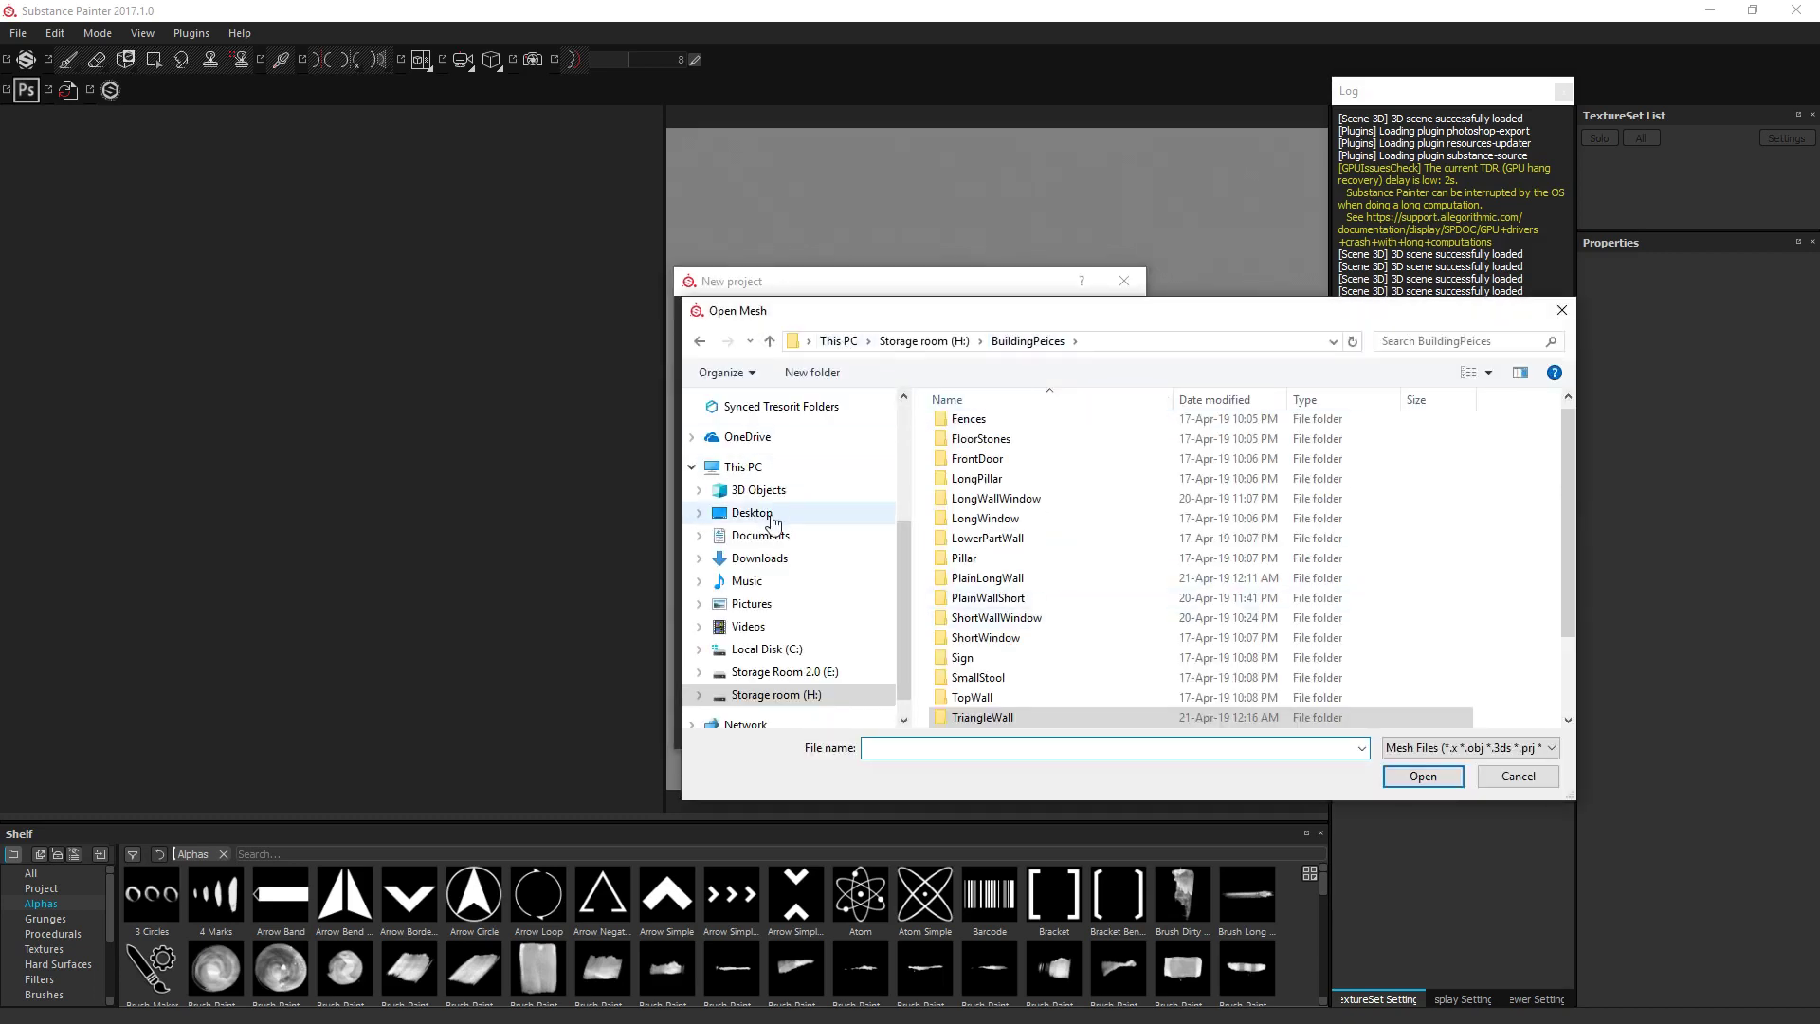
{"action": "left_click", "coordinate": [752, 513]}
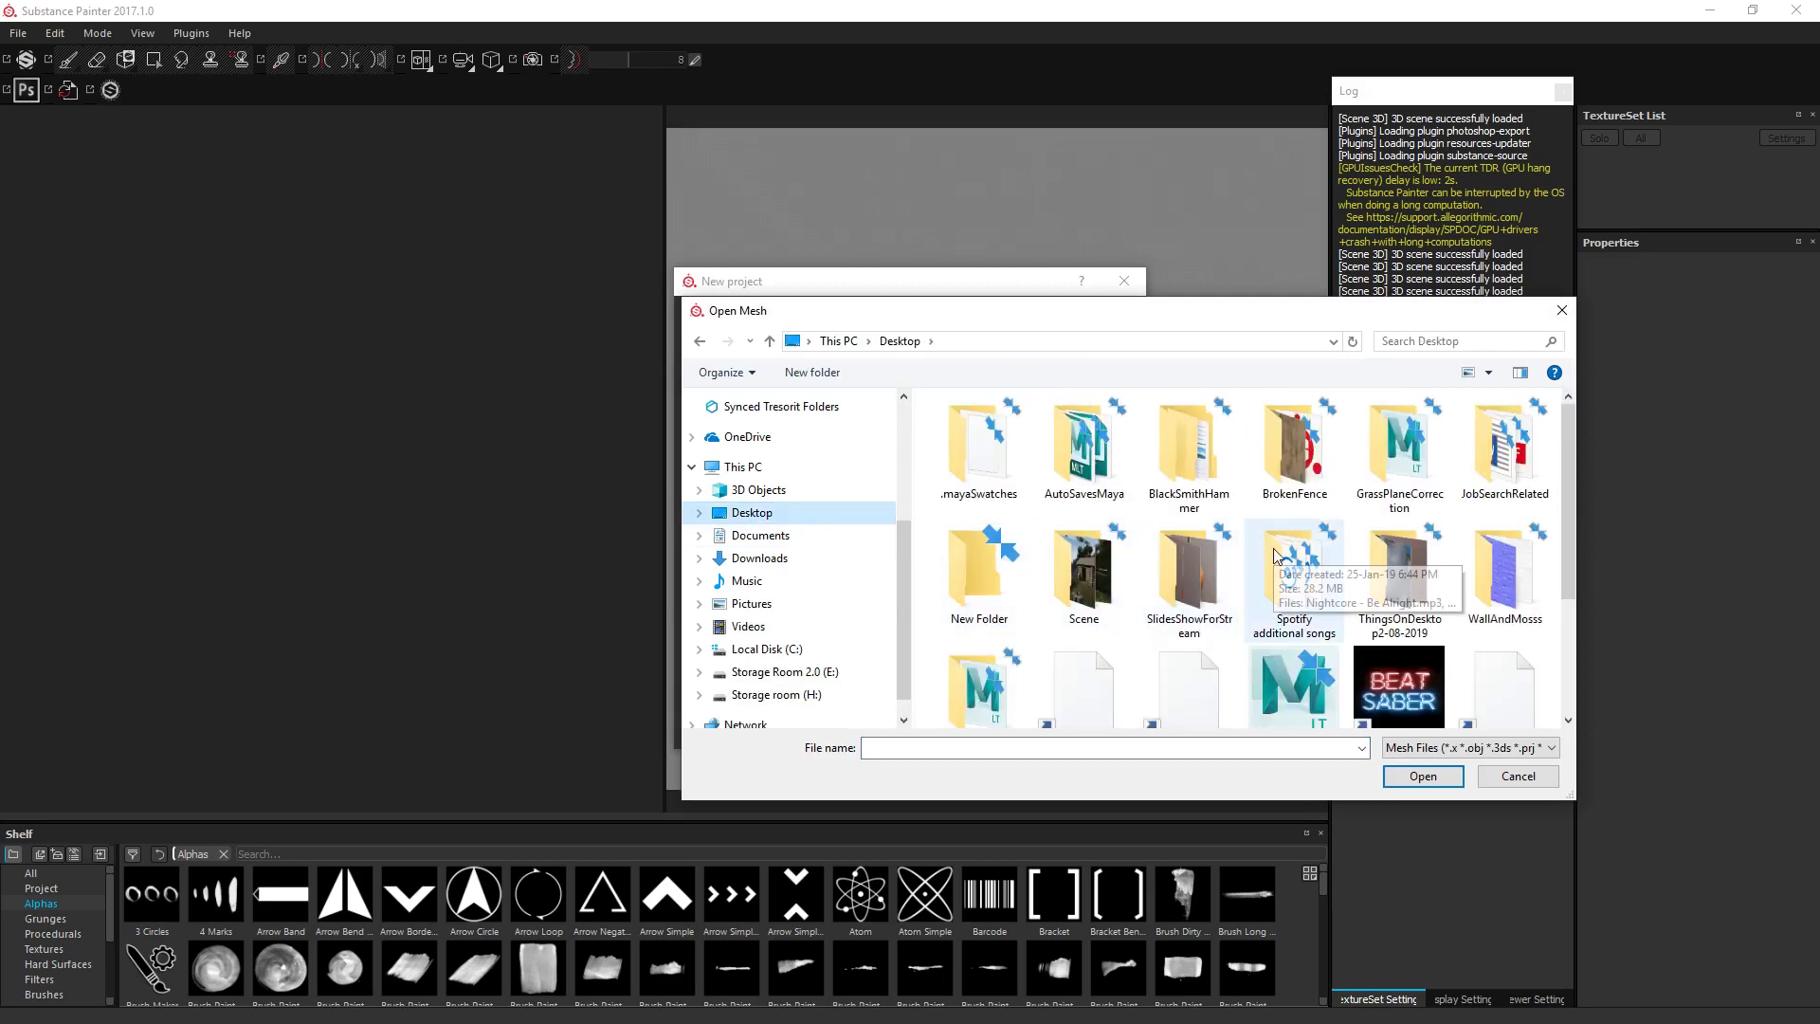
{"action": "double_click", "coordinate": [1189, 479]}
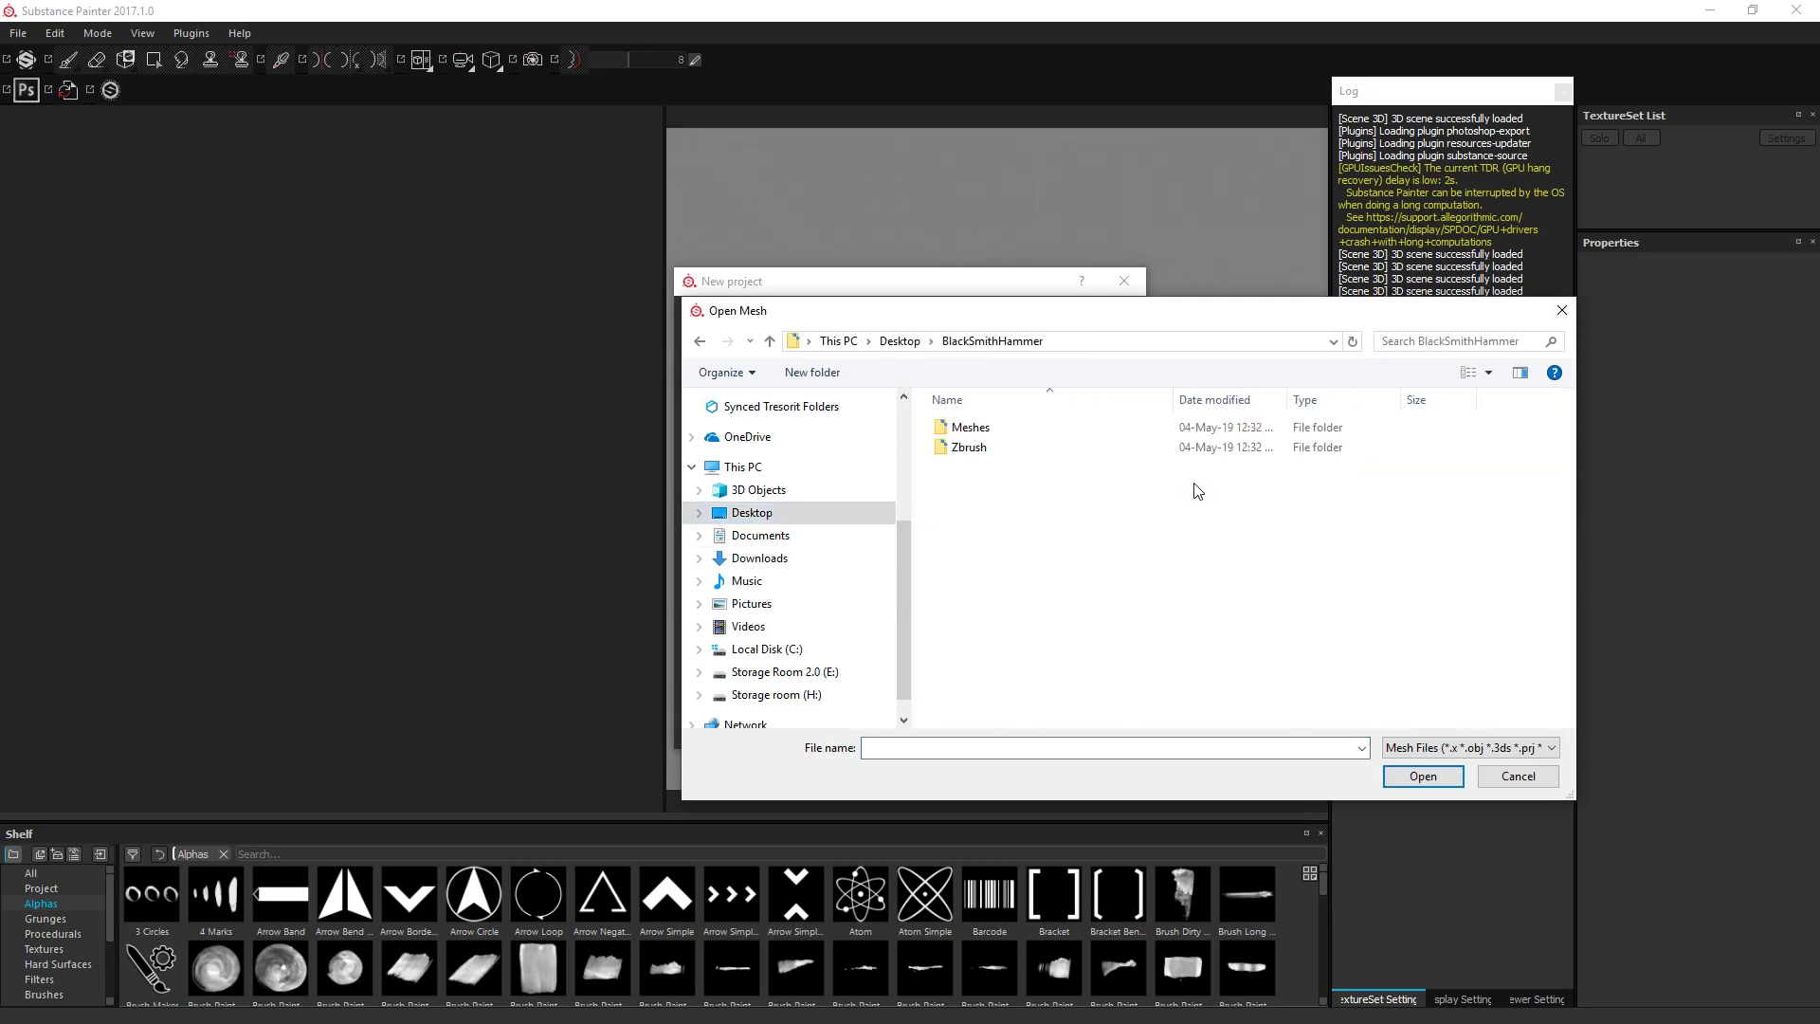
{"action": "double_click", "coordinate": [997, 431]}
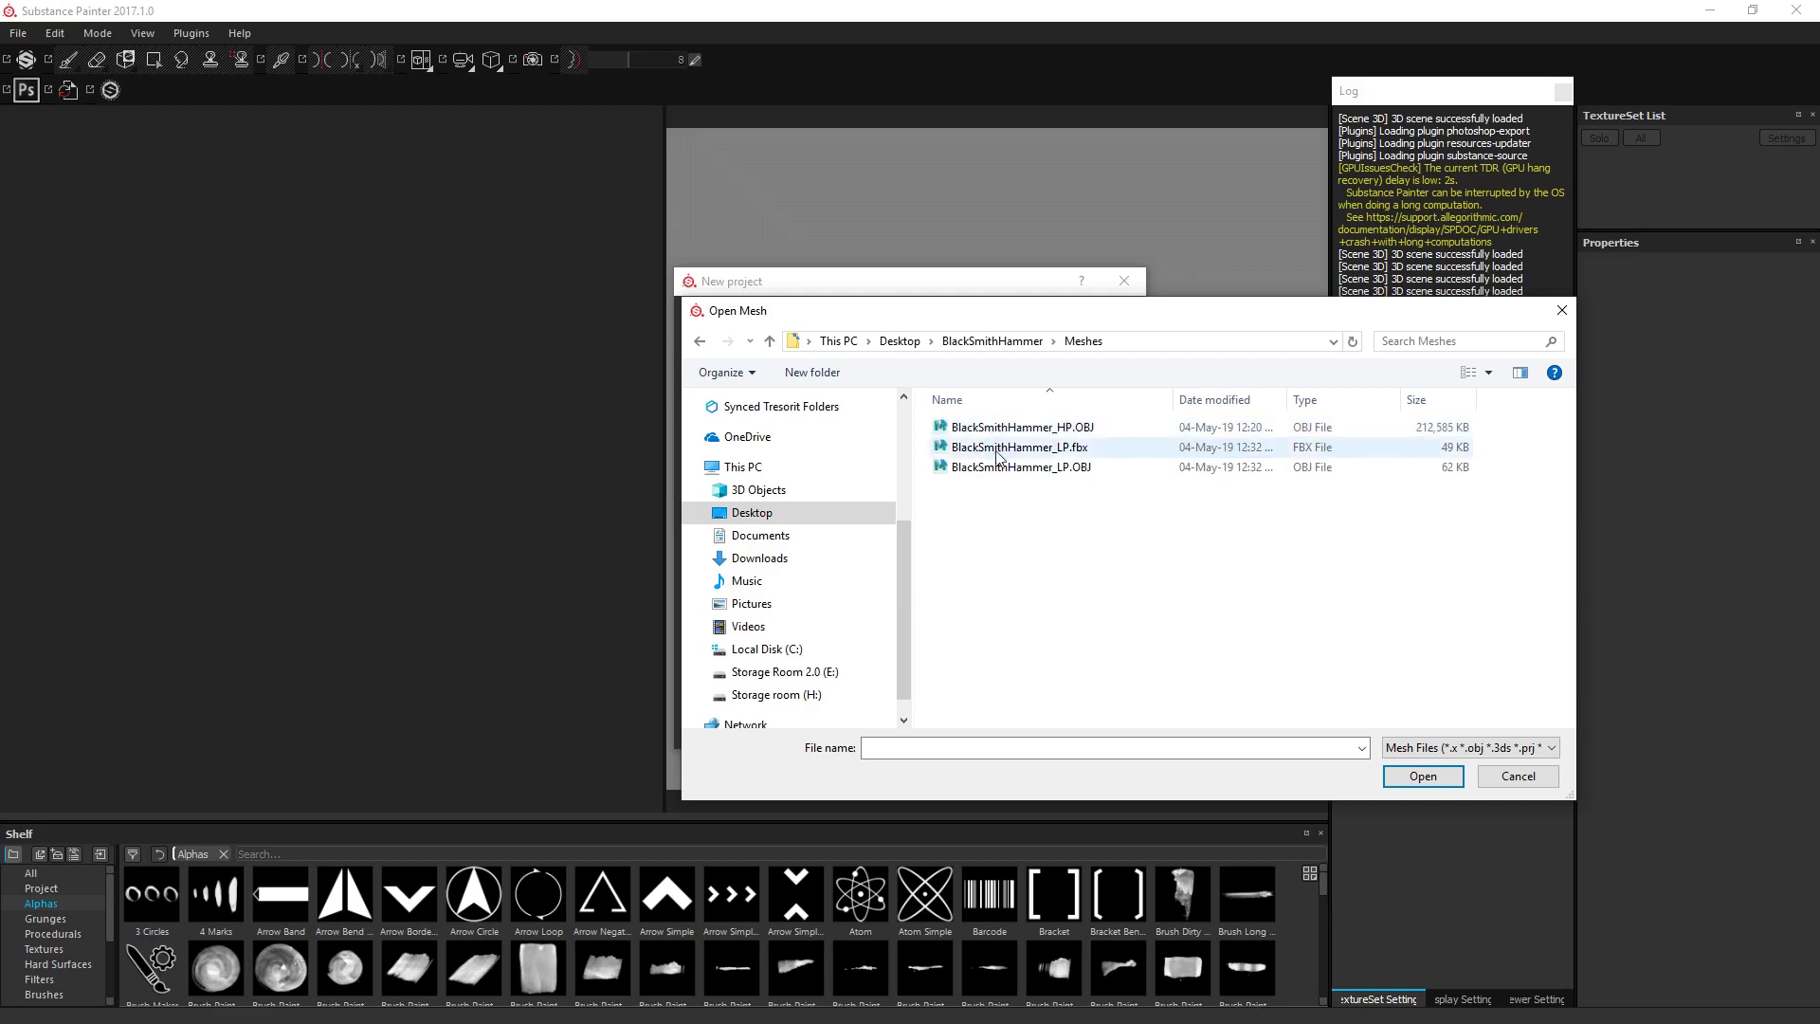
{"action": "double_click", "coordinate": [1043, 469]}
{"action": "left_click", "coordinate": [953, 732]}
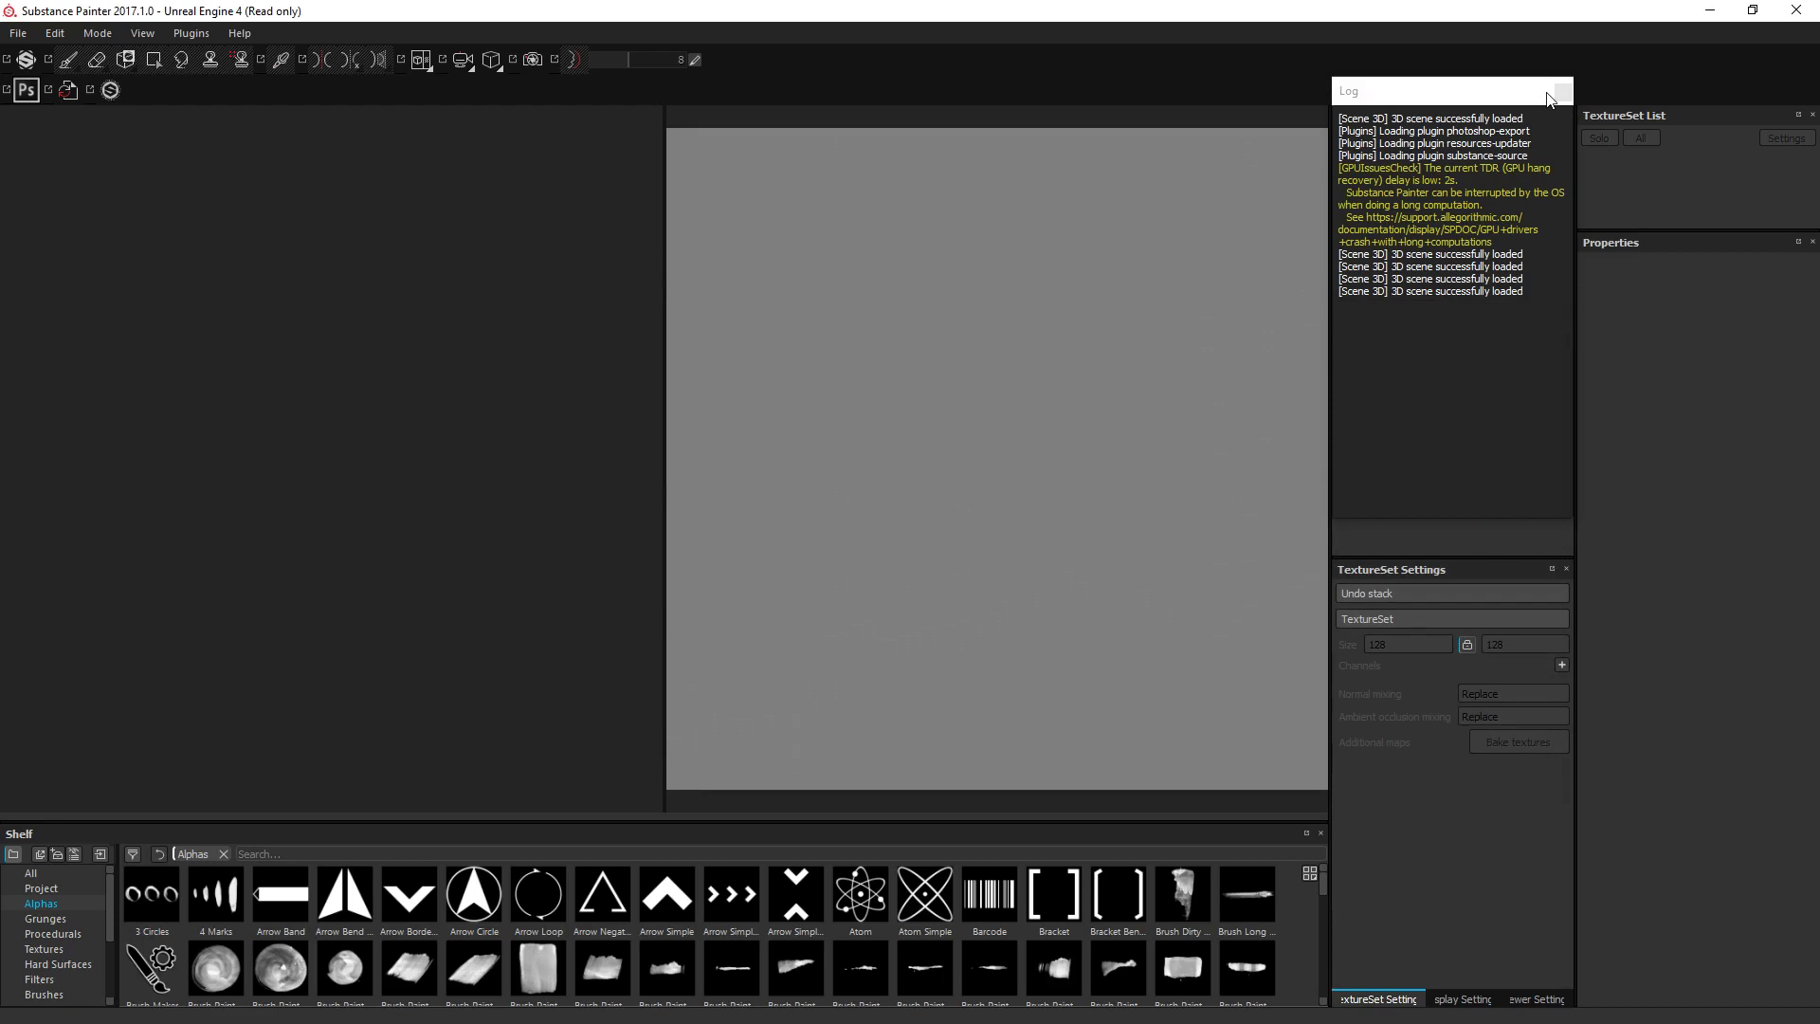
{"action": "left_click", "coordinate": [1561, 93]}
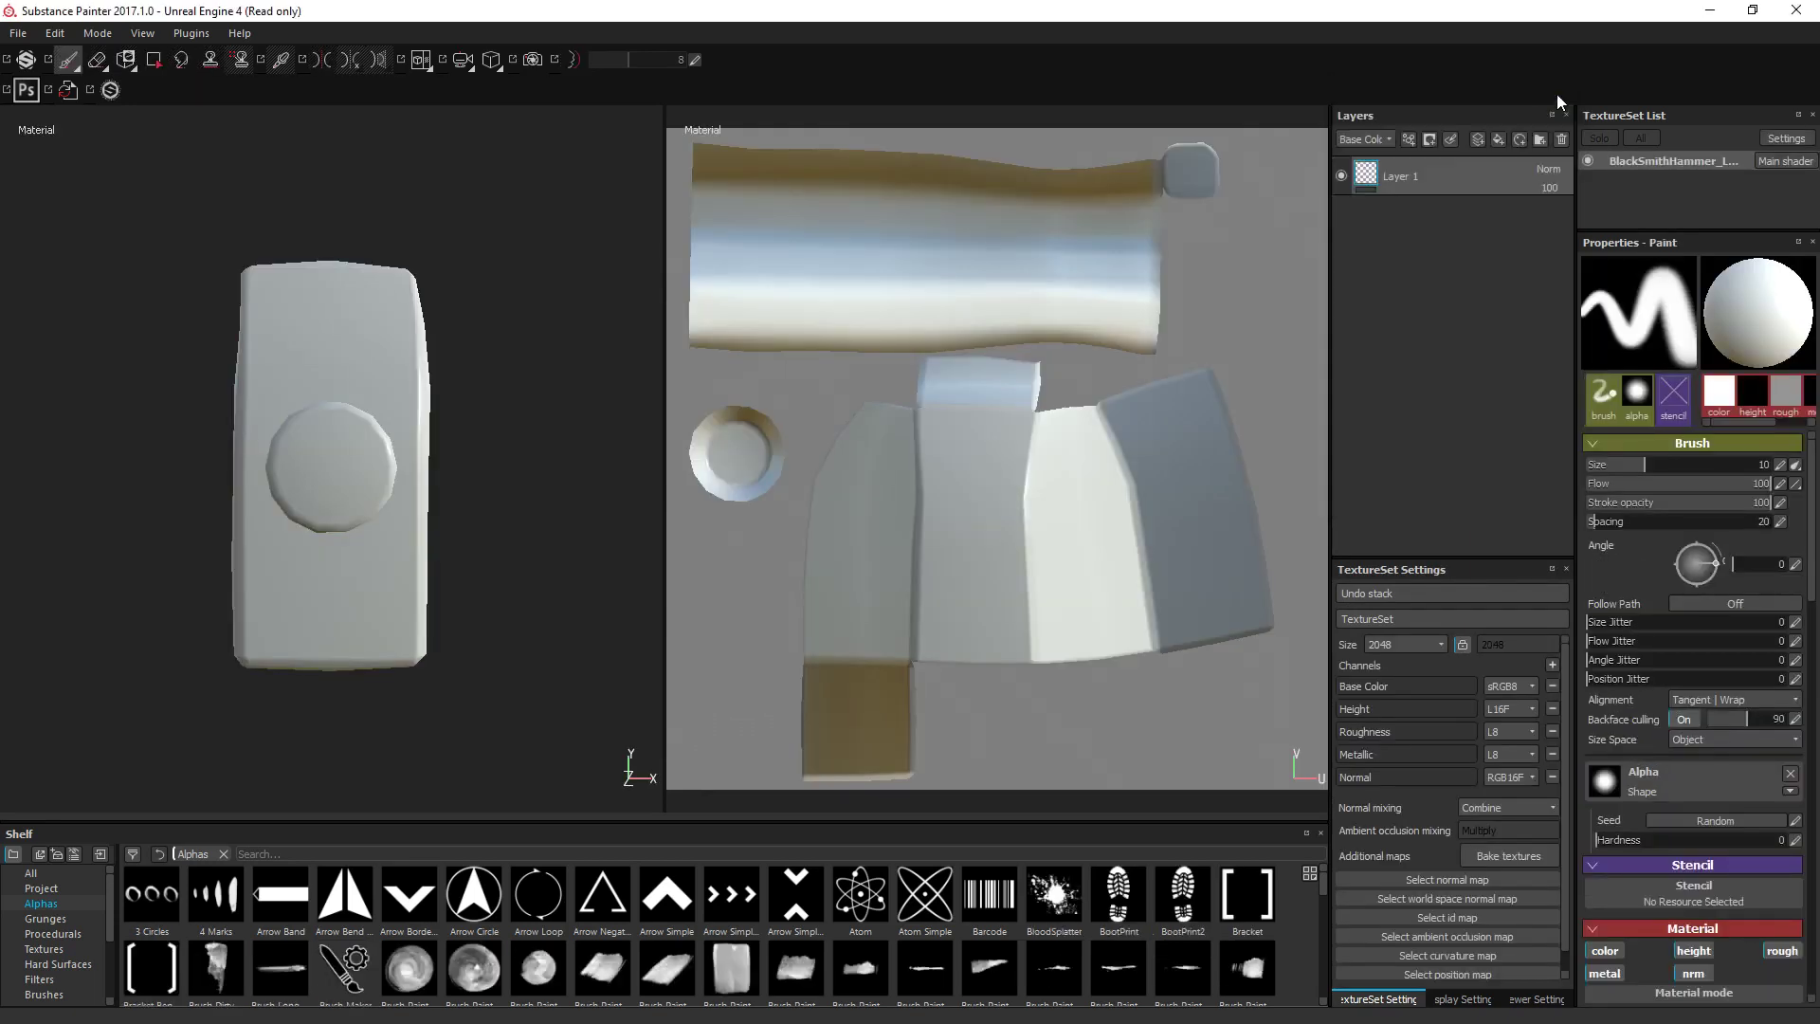
{"action": "left_click", "coordinate": [1562, 93]}
Set the texture baking dilation width to 3 and add BlackSmithHammer_HP.OBJ as the high definition mesh.
{"action": "left_click", "coordinate": [1504, 861]}
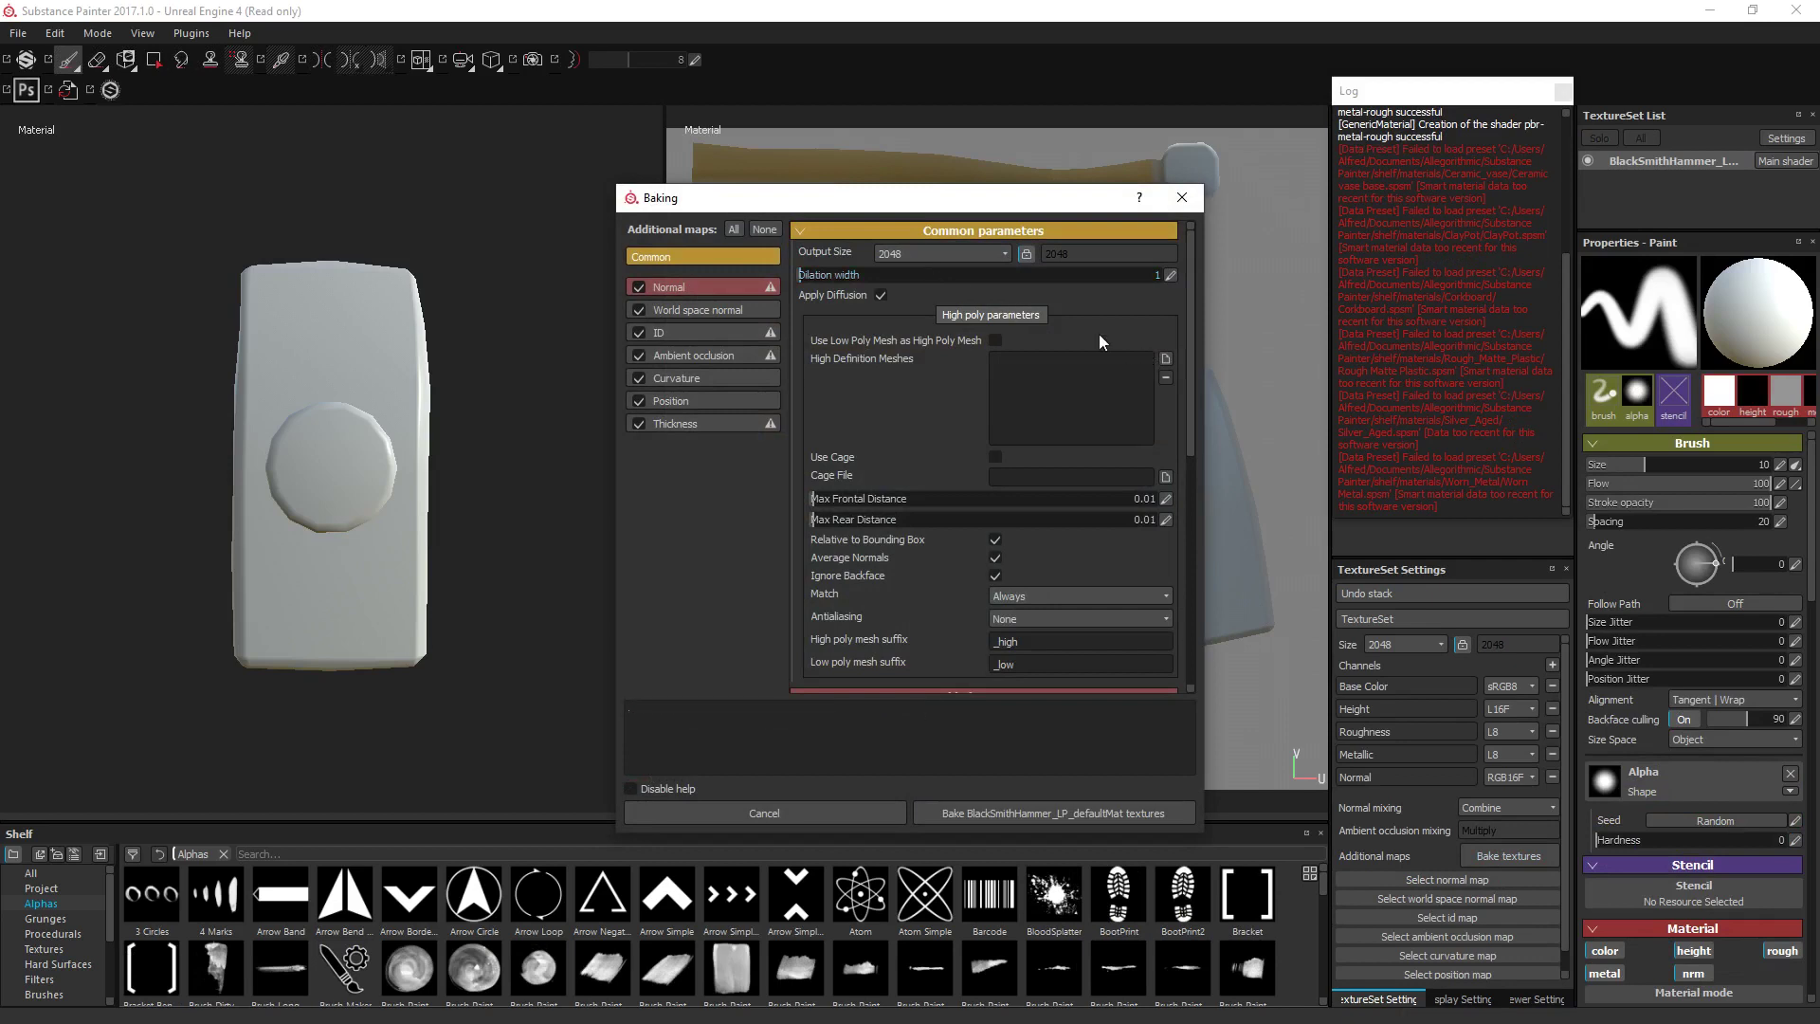
{"action": "left_click", "coordinate": [1169, 277]}
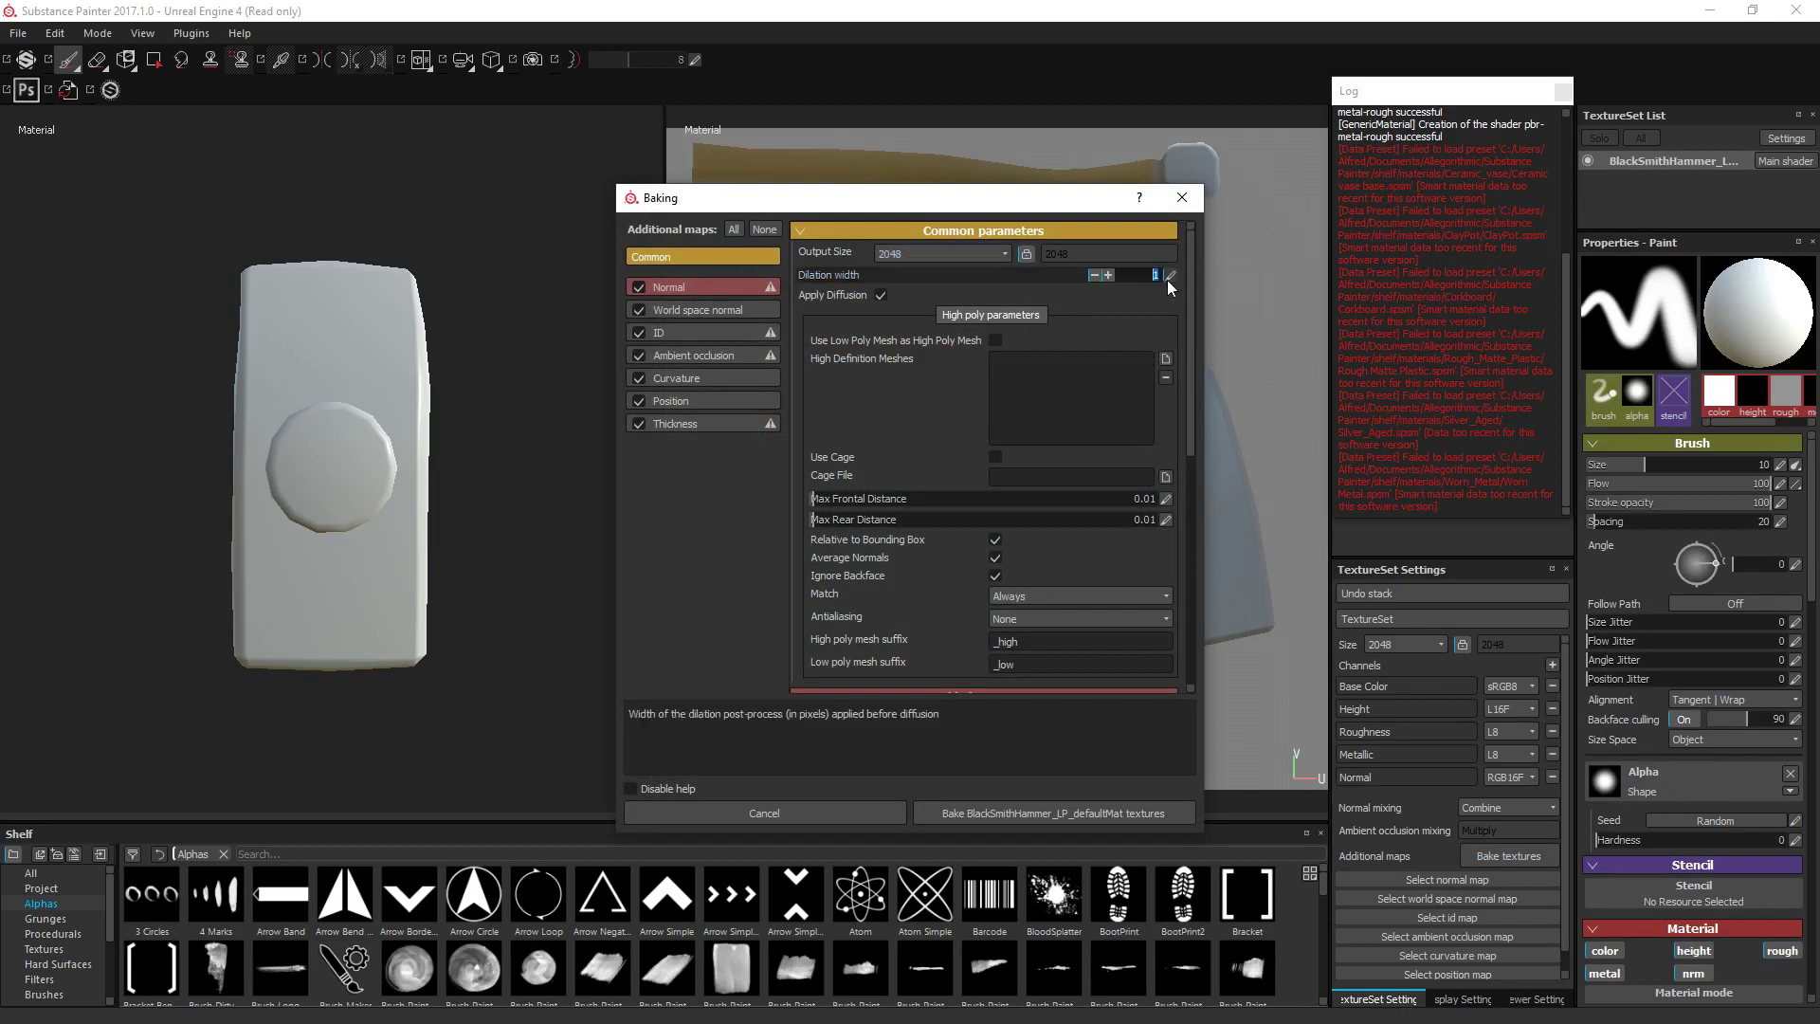
{"action": "type", "text": "3"}
{"action": "key", "text": "Return"}
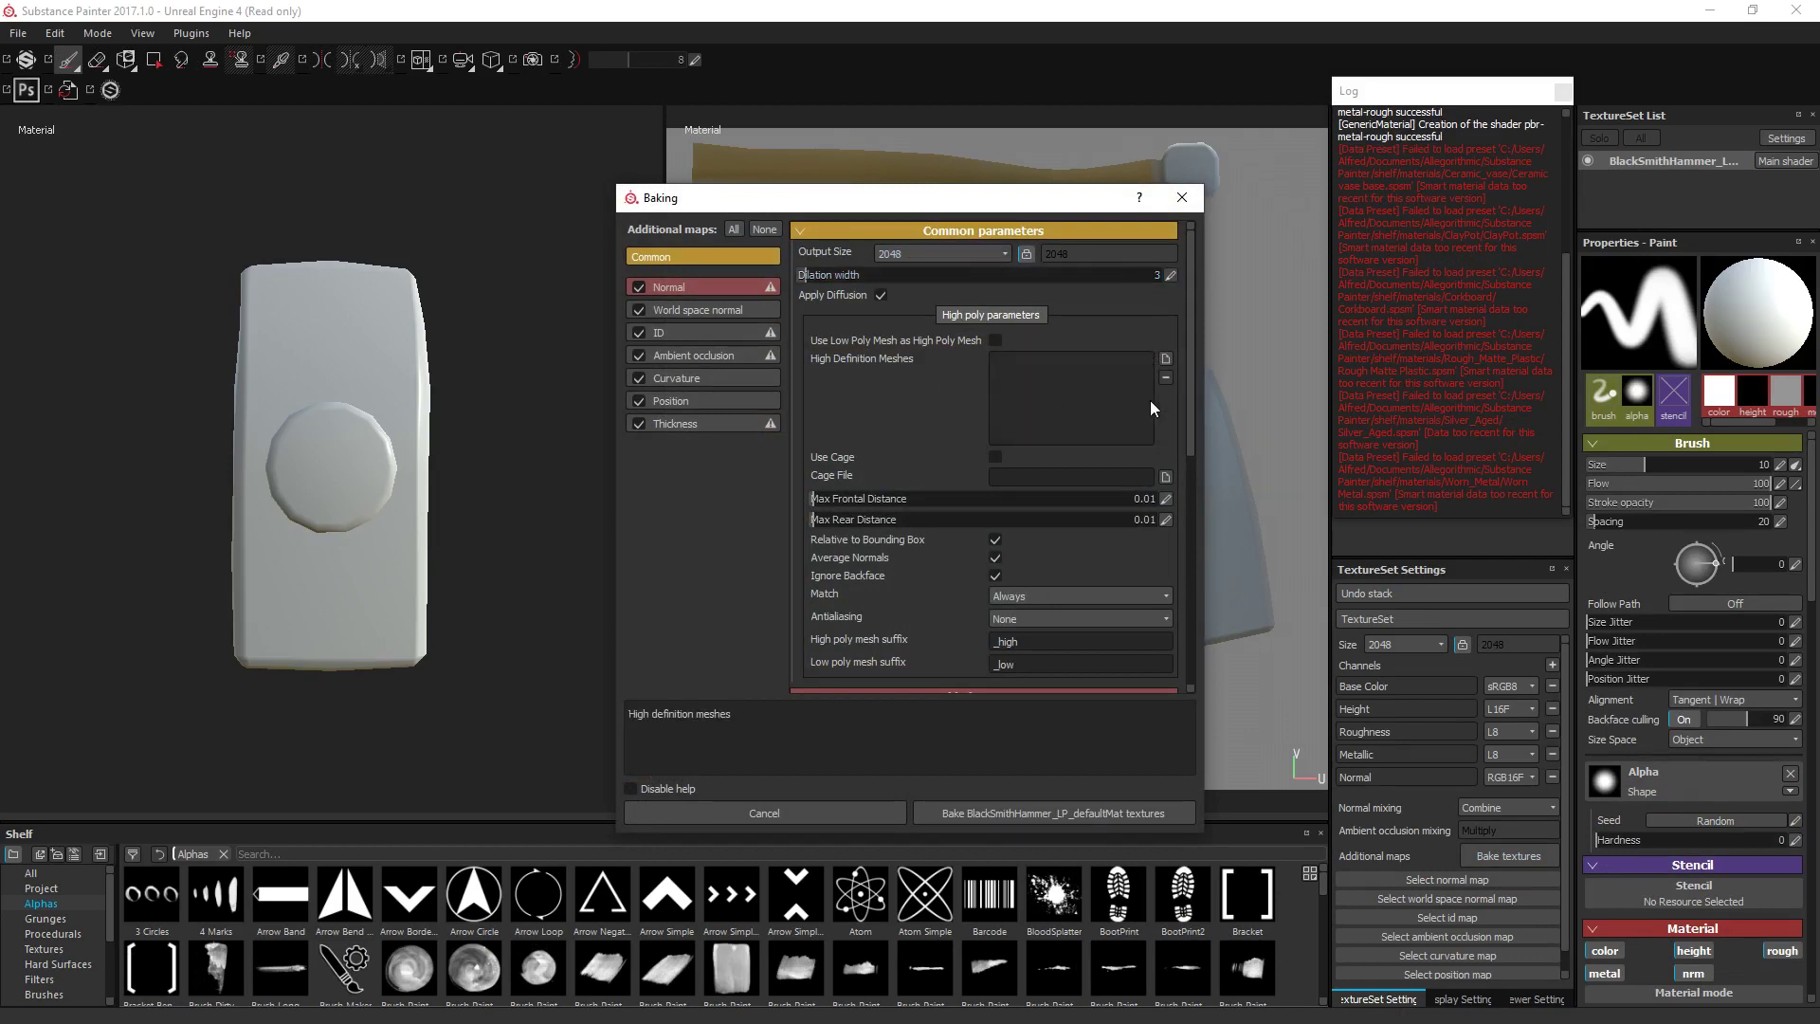
{"action": "left_click", "coordinate": [1166, 359]}
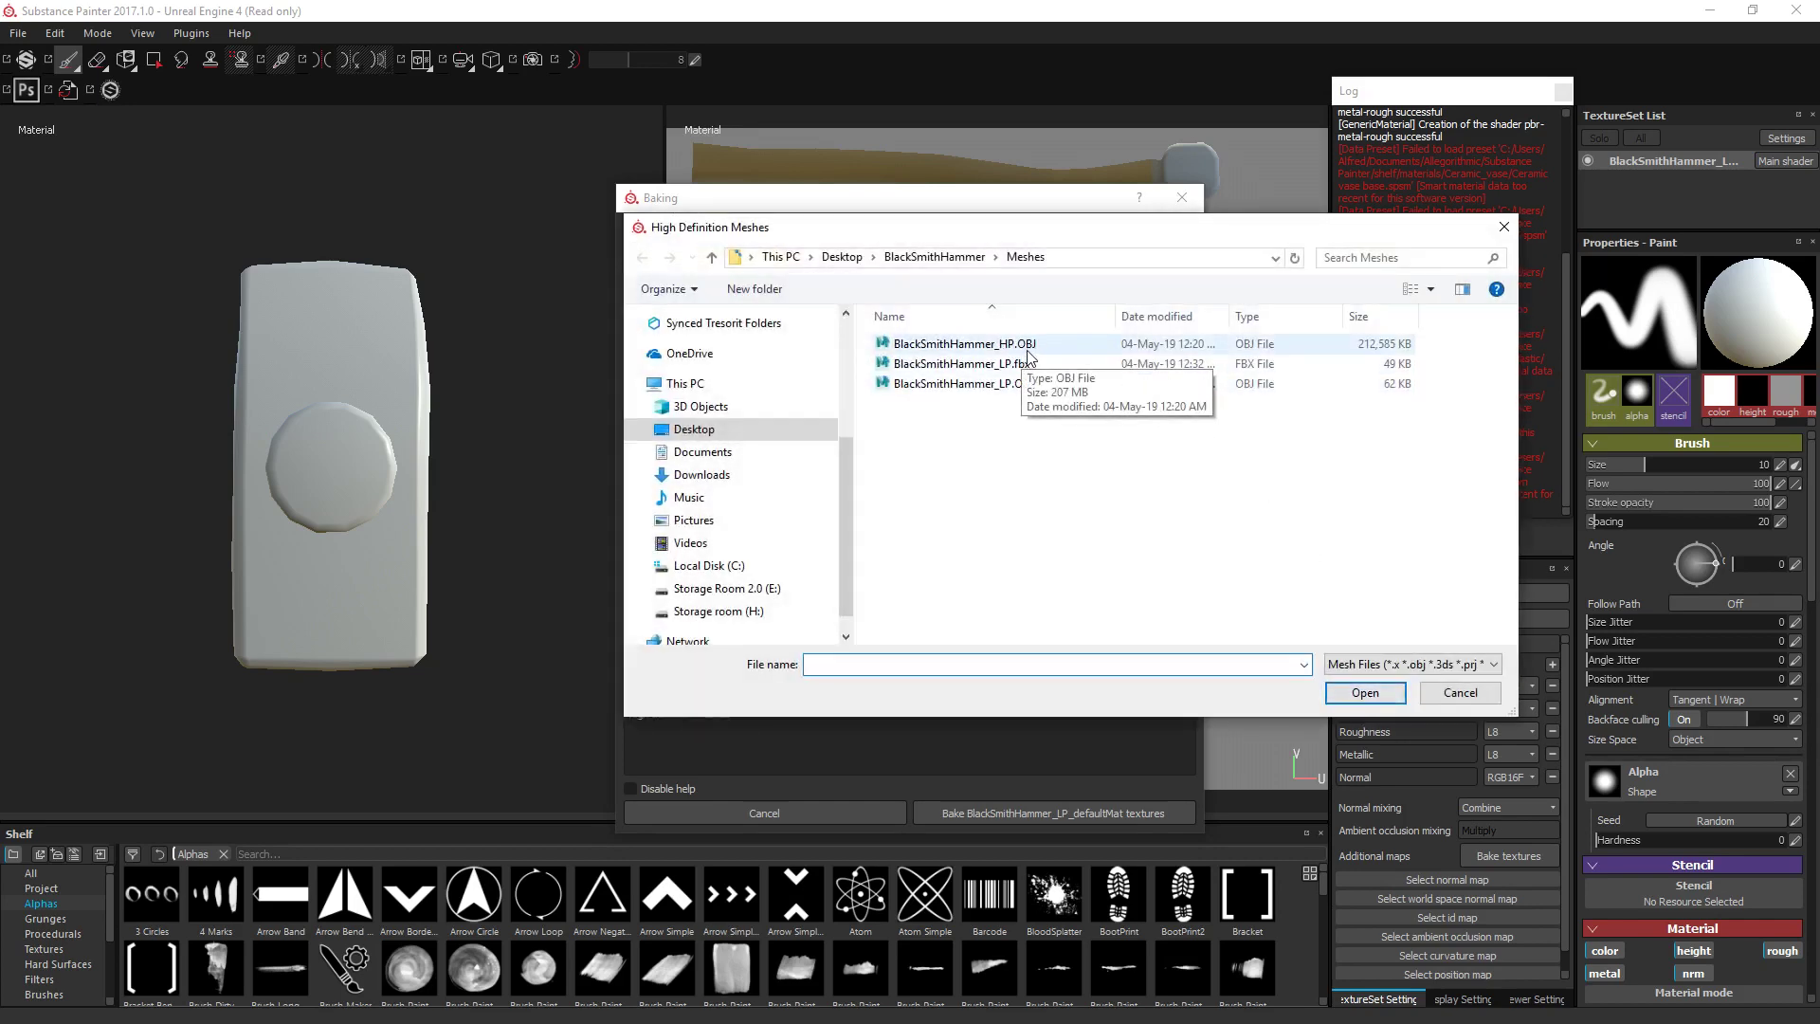
{"action": "double_click", "coordinate": [1029, 347]}
Set both the max frontal distance and max rear distance for baking to 0.005.
{"action": "left_click", "coordinate": [1166, 498]}
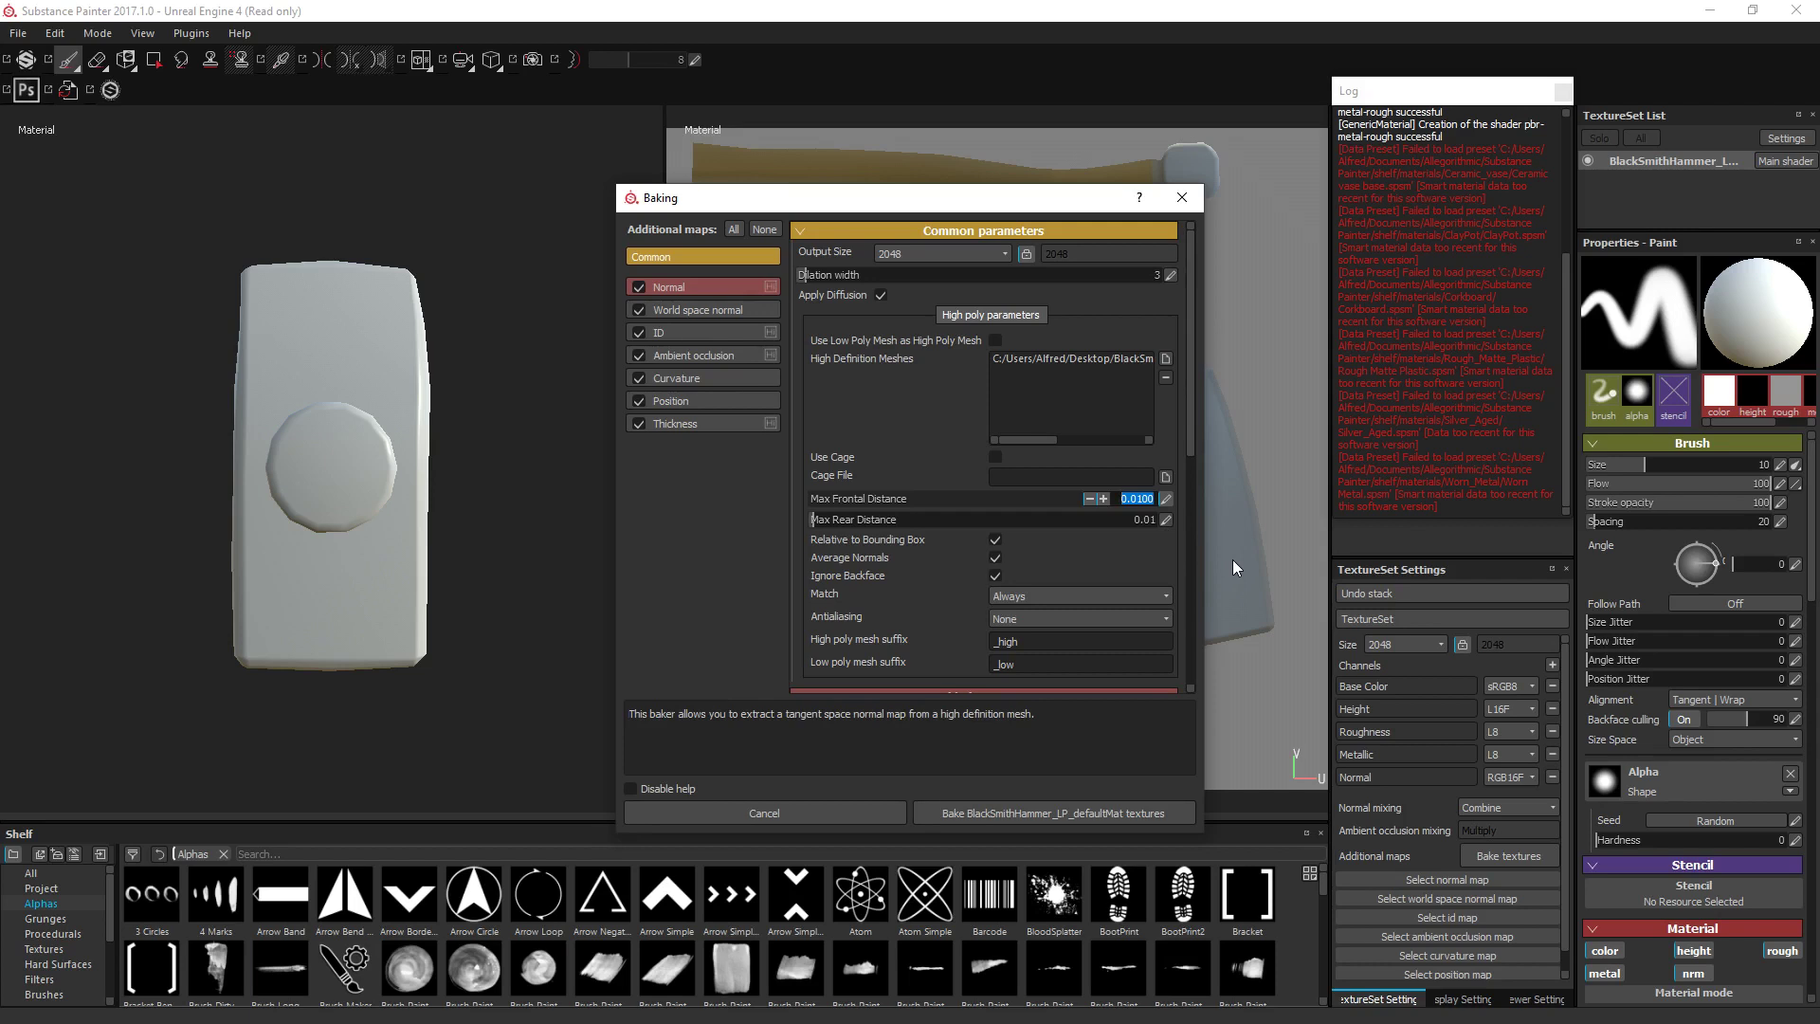
{"action": "type", "text": ".005"}
{"action": "key", "text": "Return"}
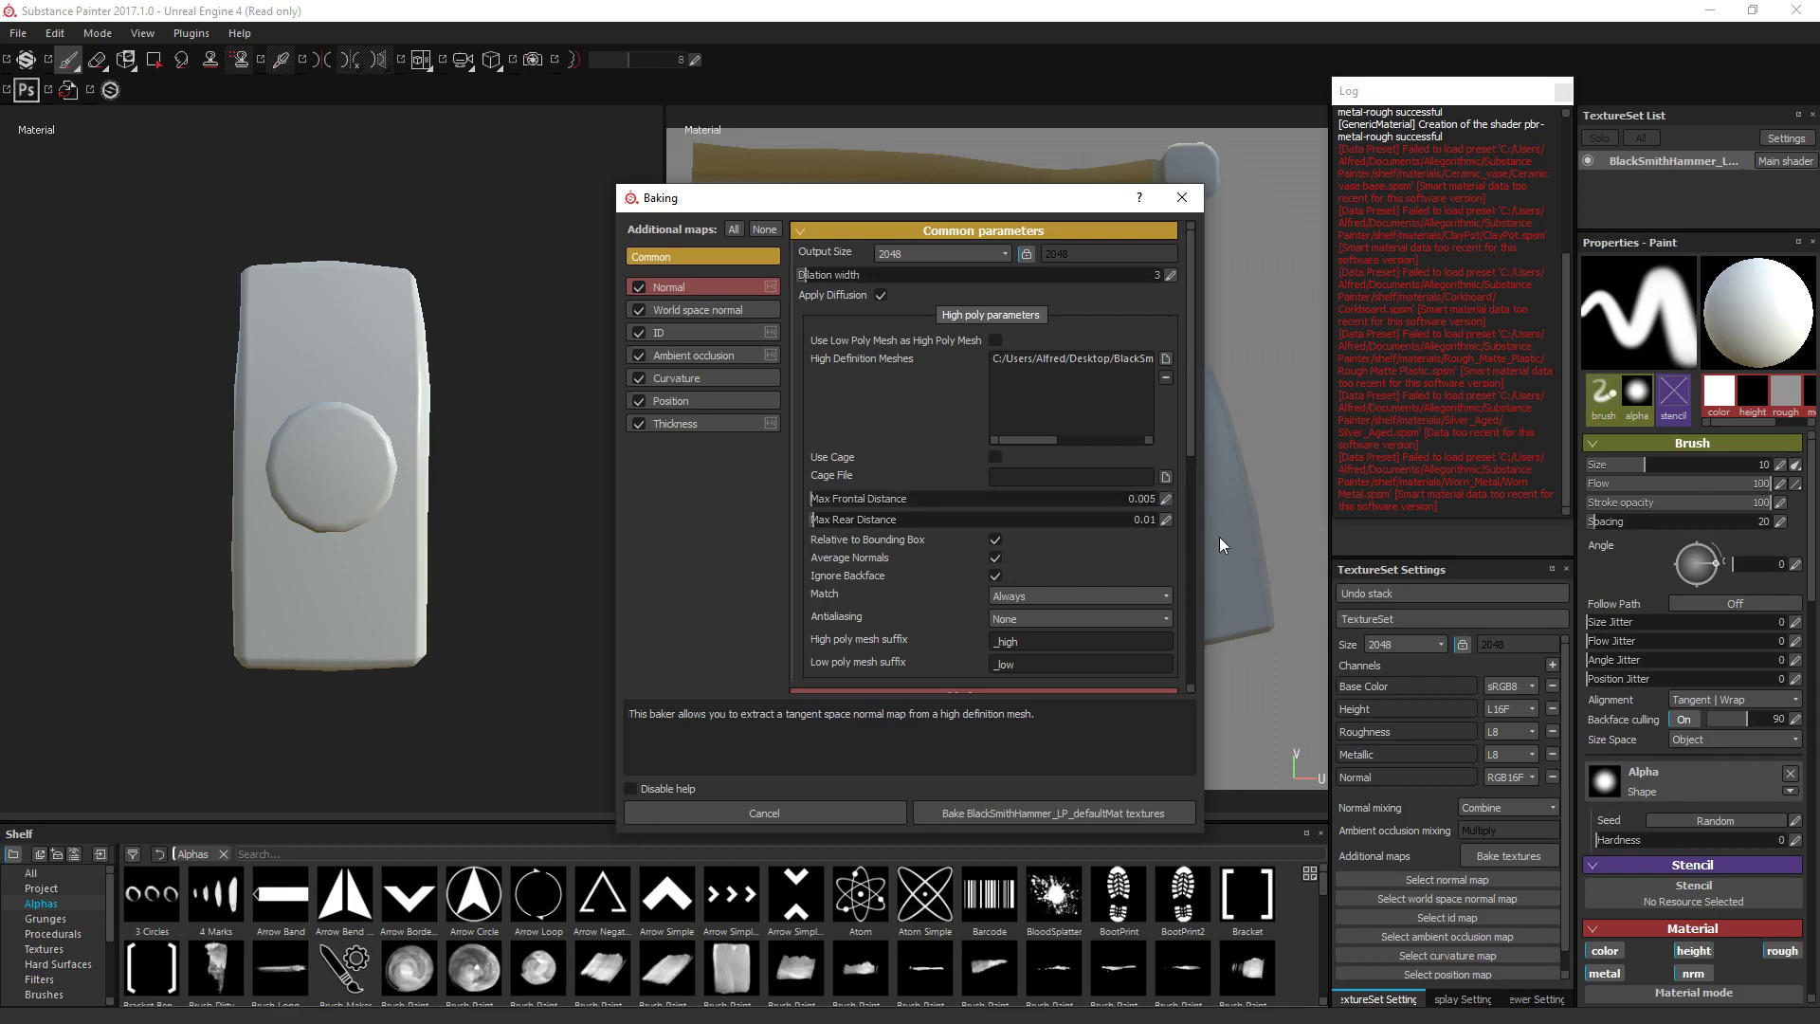
{"action": "left_click", "coordinate": [1166, 519]}
{"action": "key", "text": "Down"}
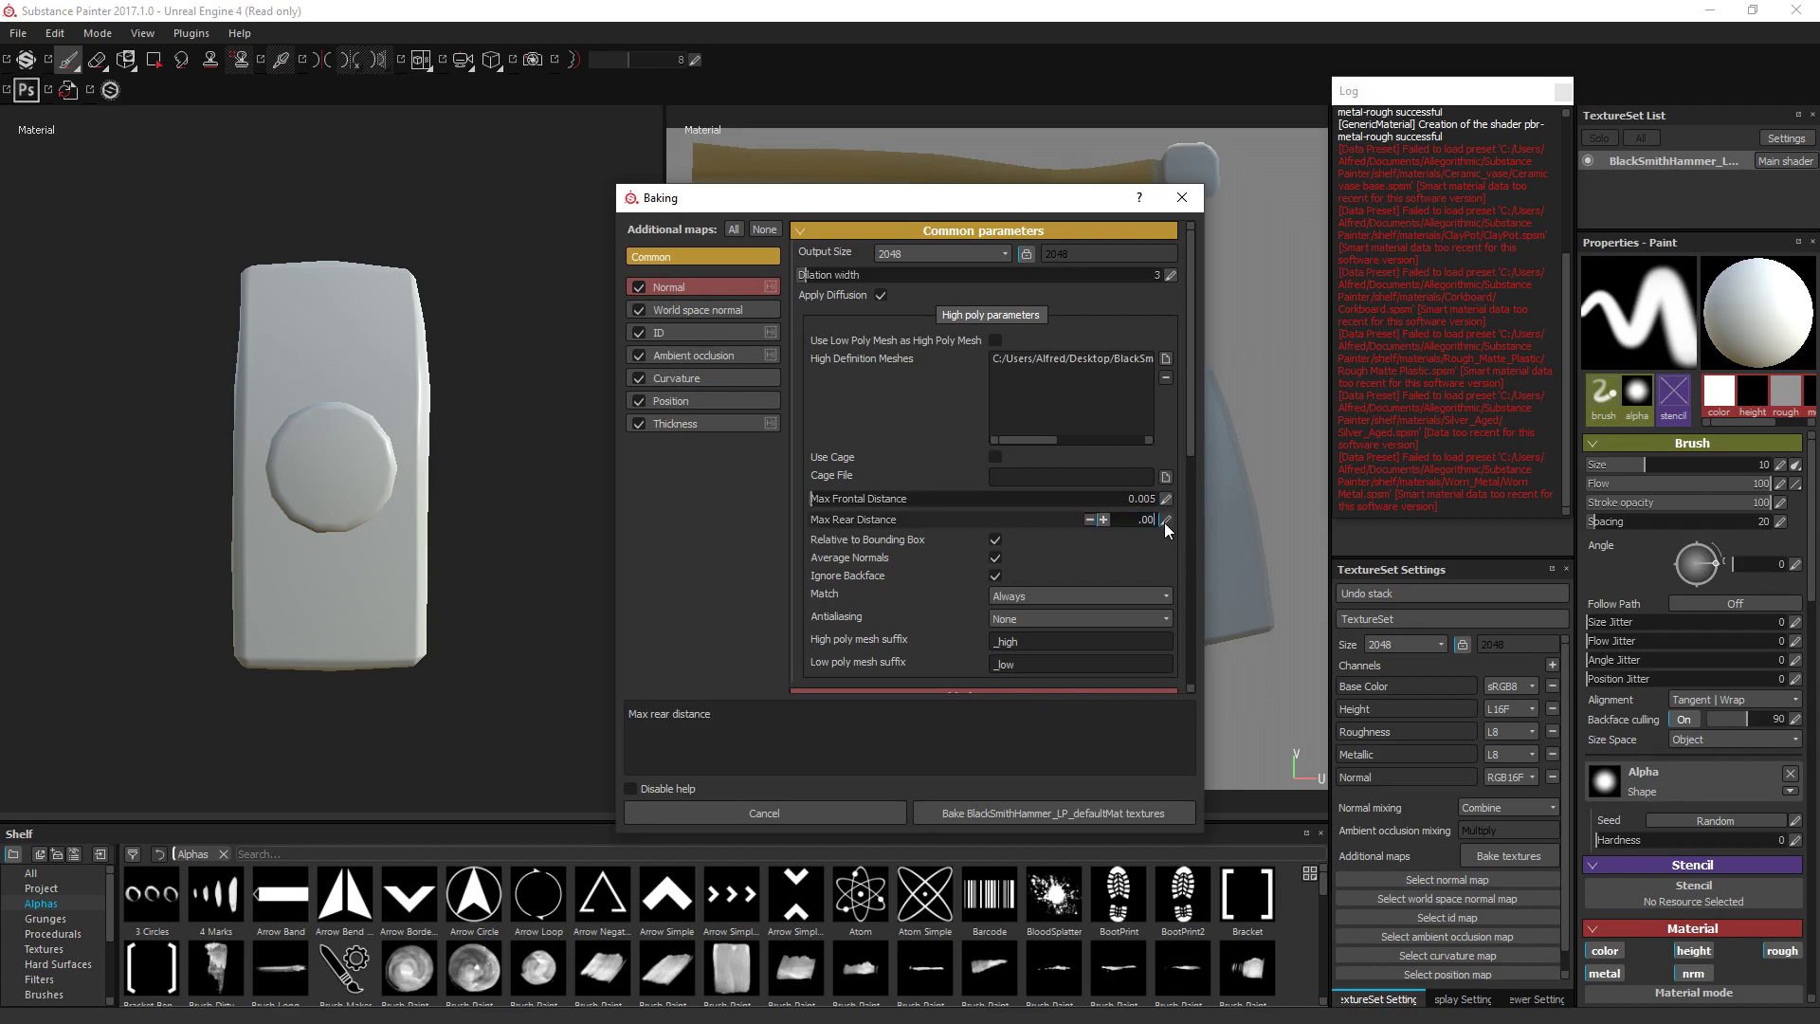
{"action": "type", "text": ".005"}
{"action": "key", "text": "Return"}
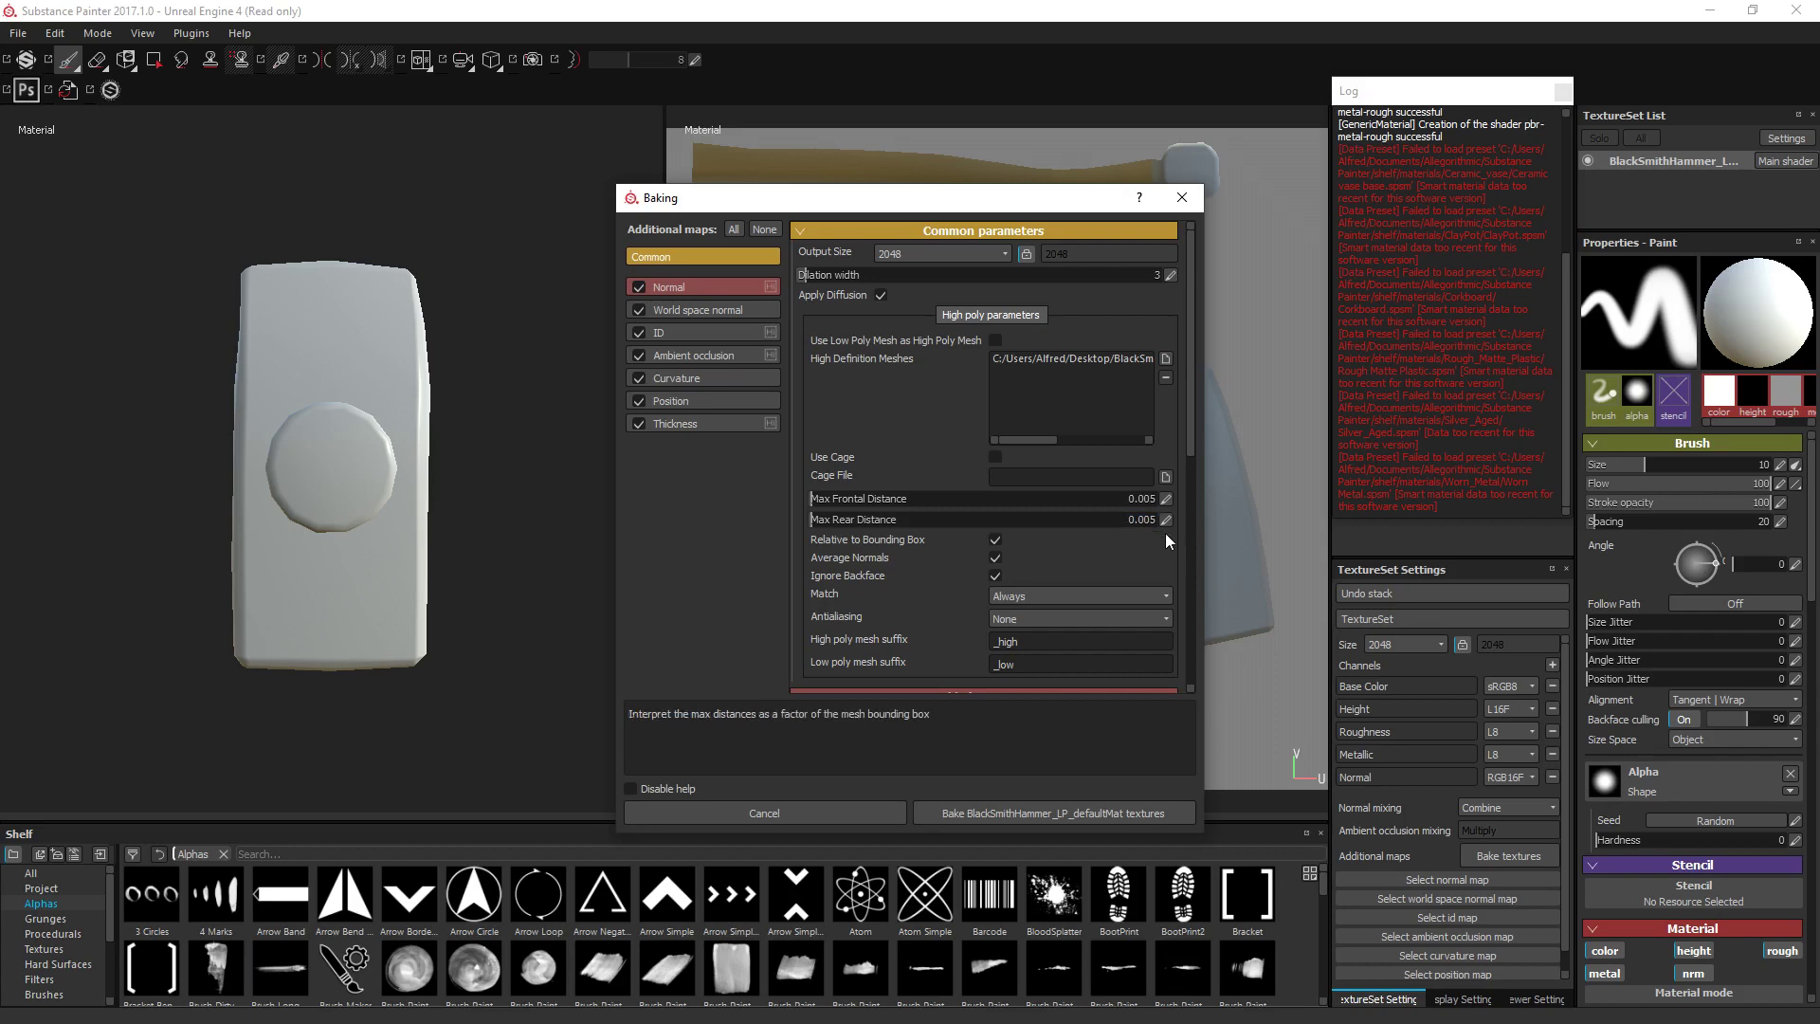
Set the max rear and max frontal distances to 0.01 and bake the BlackSmithHammer_LP_defaultMat textures.
{"action": "left_click", "coordinate": [1165, 519]}
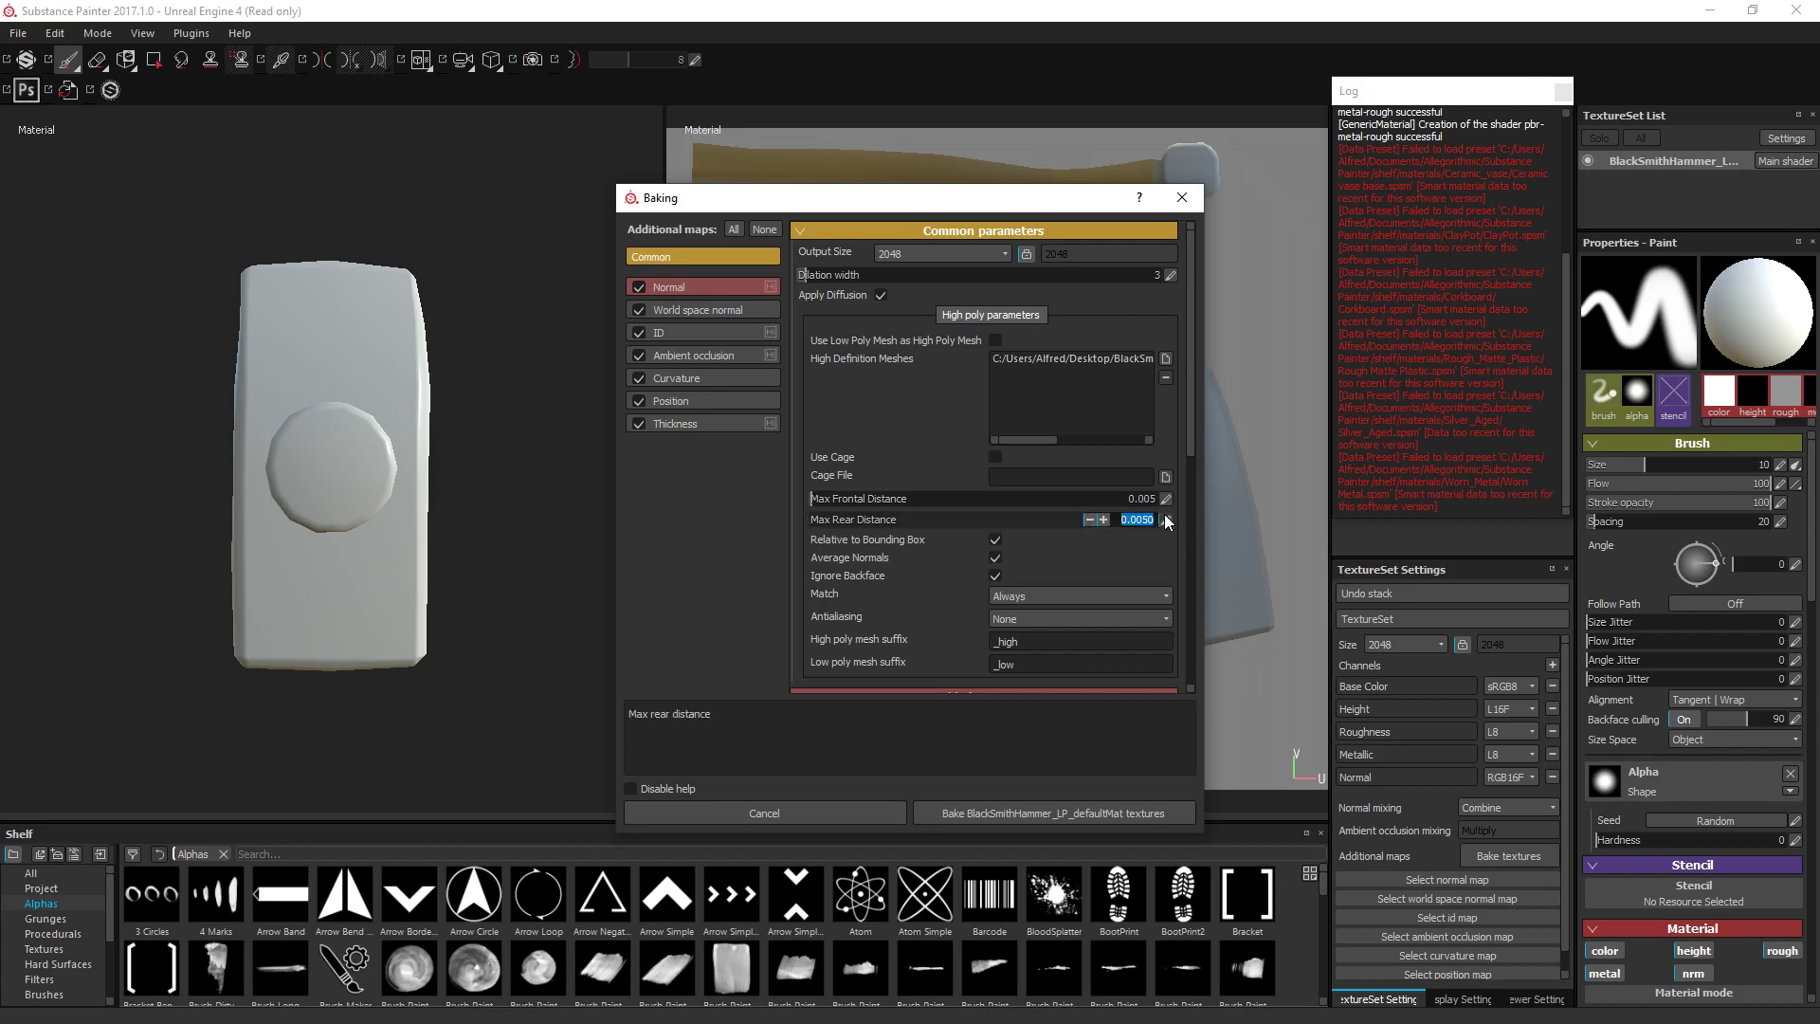
{"action": "key", "text": "Return"}
{"action": "left_click", "coordinate": [1166, 499]}
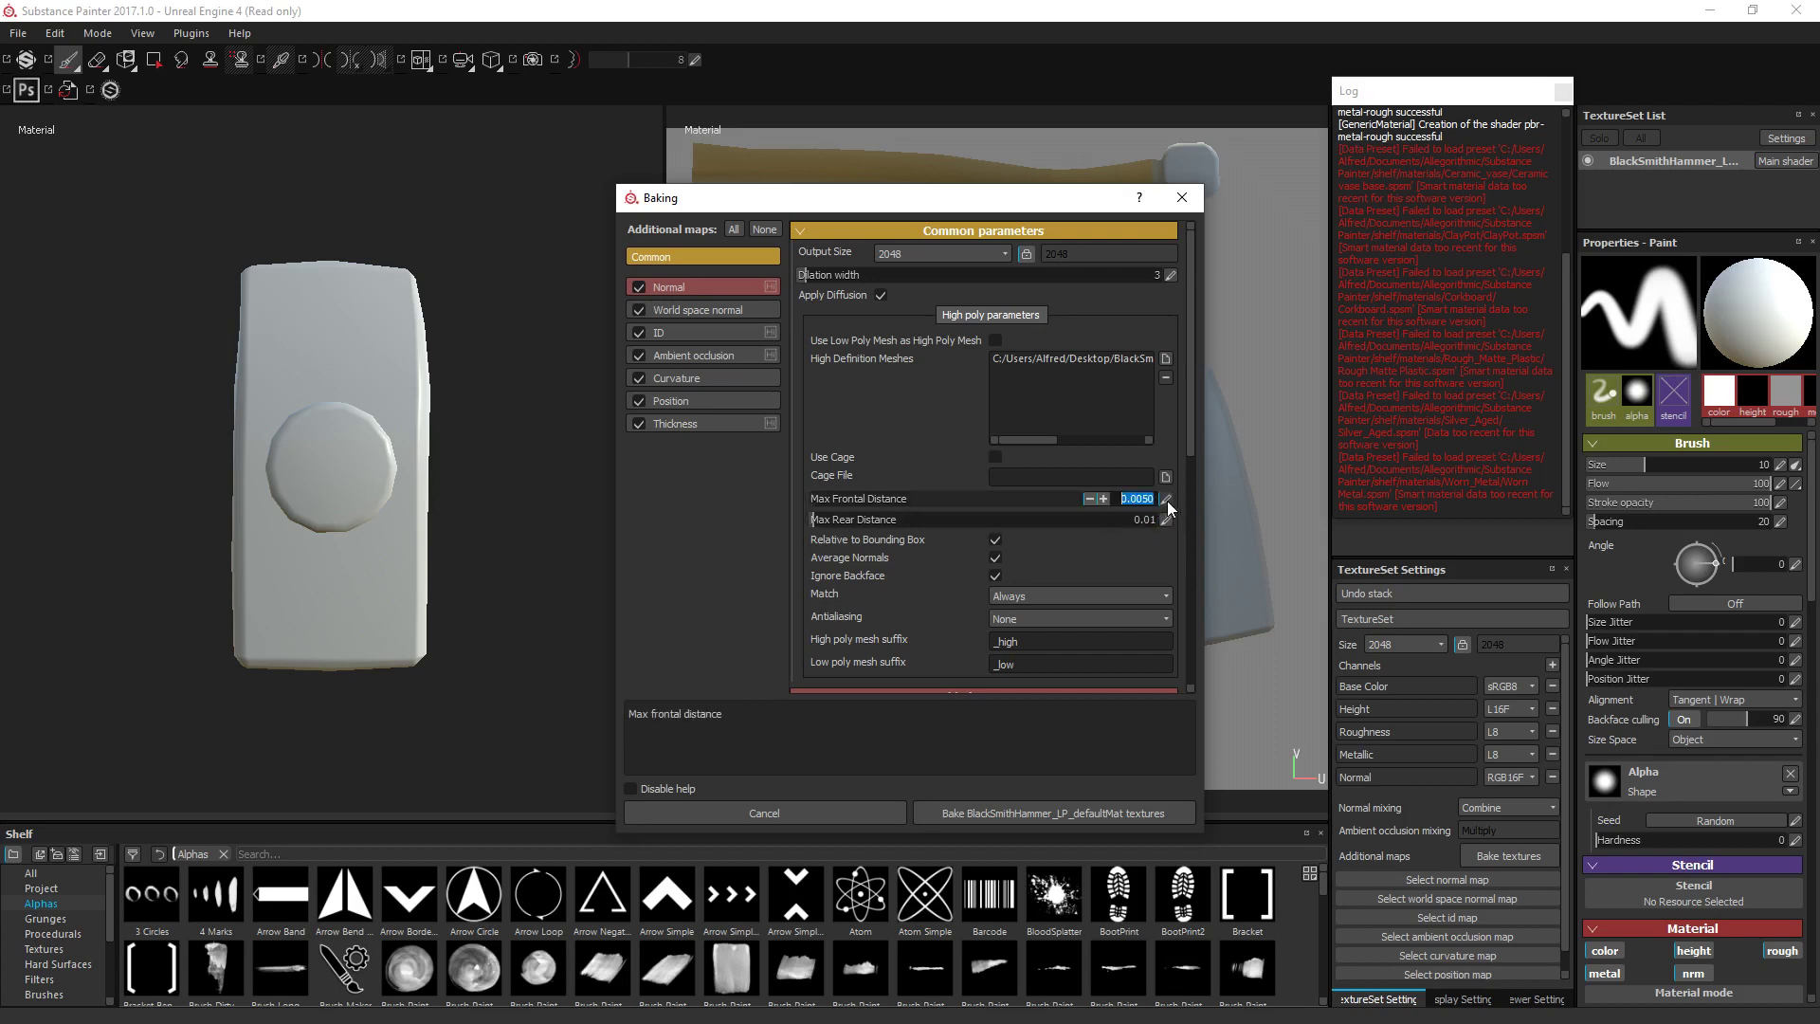
{"action": "key", "text": "Return"}
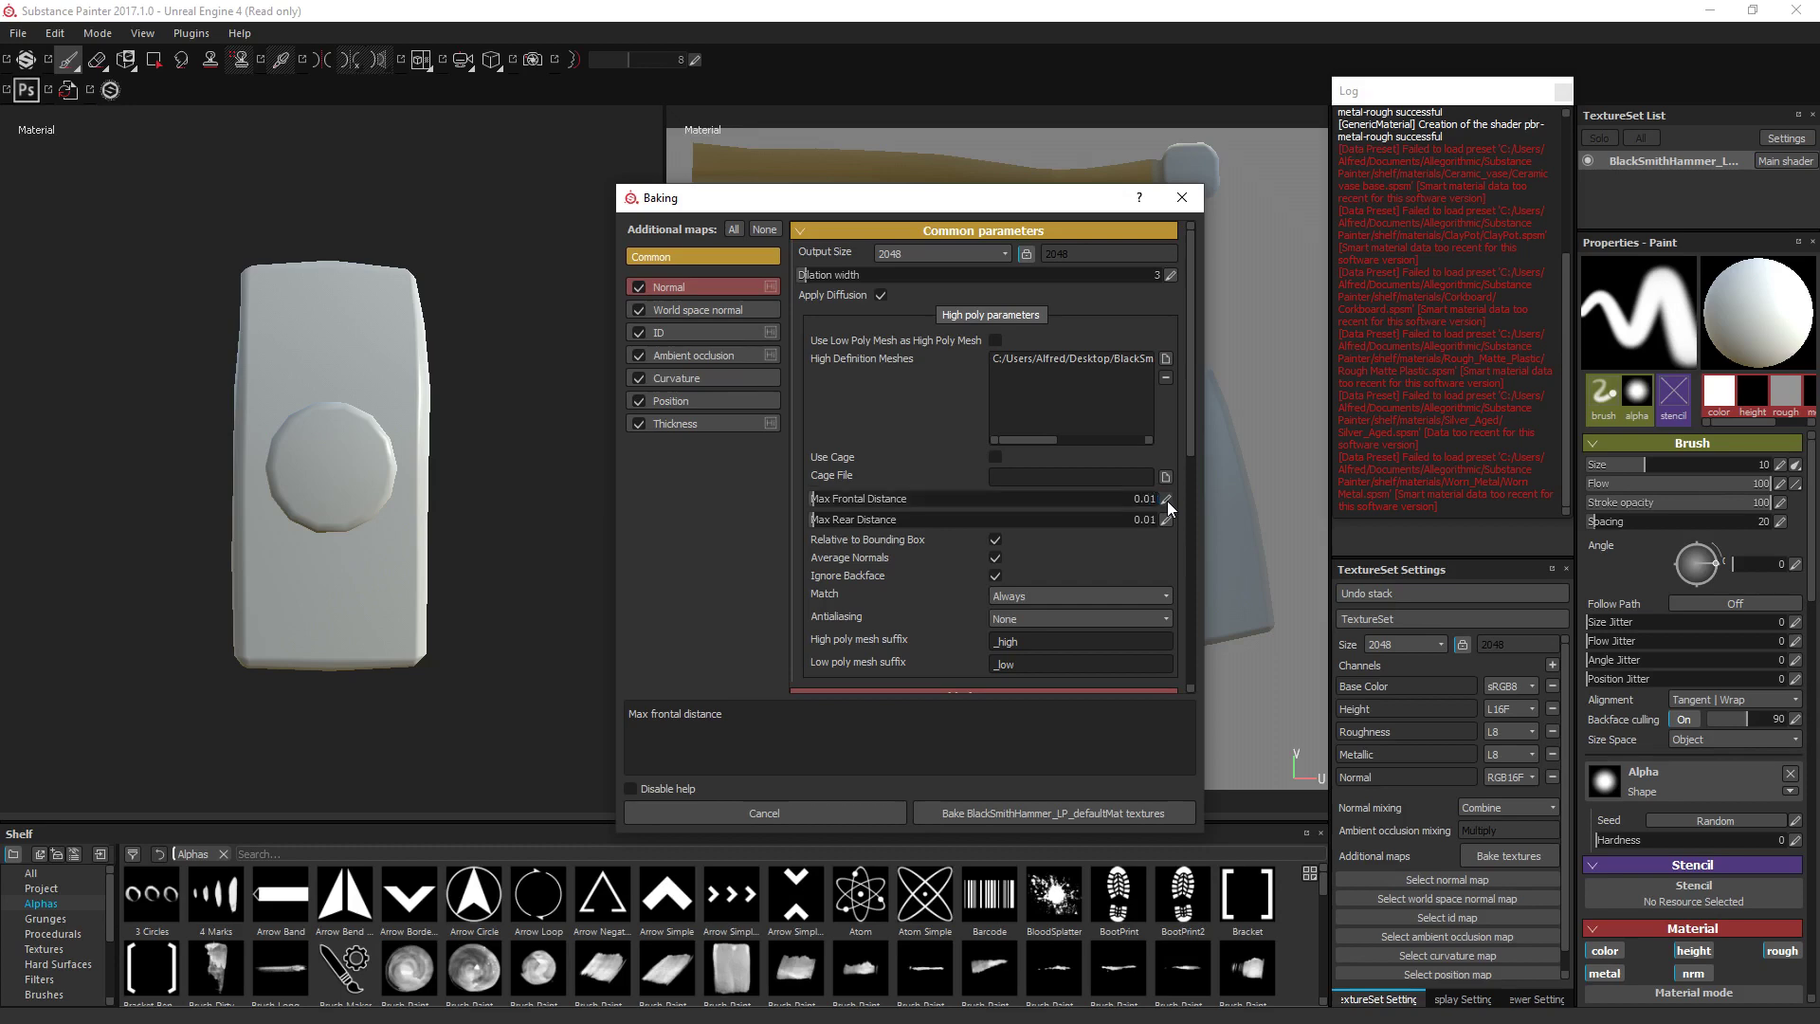
{"action": "left_click", "coordinate": [1110, 811]}
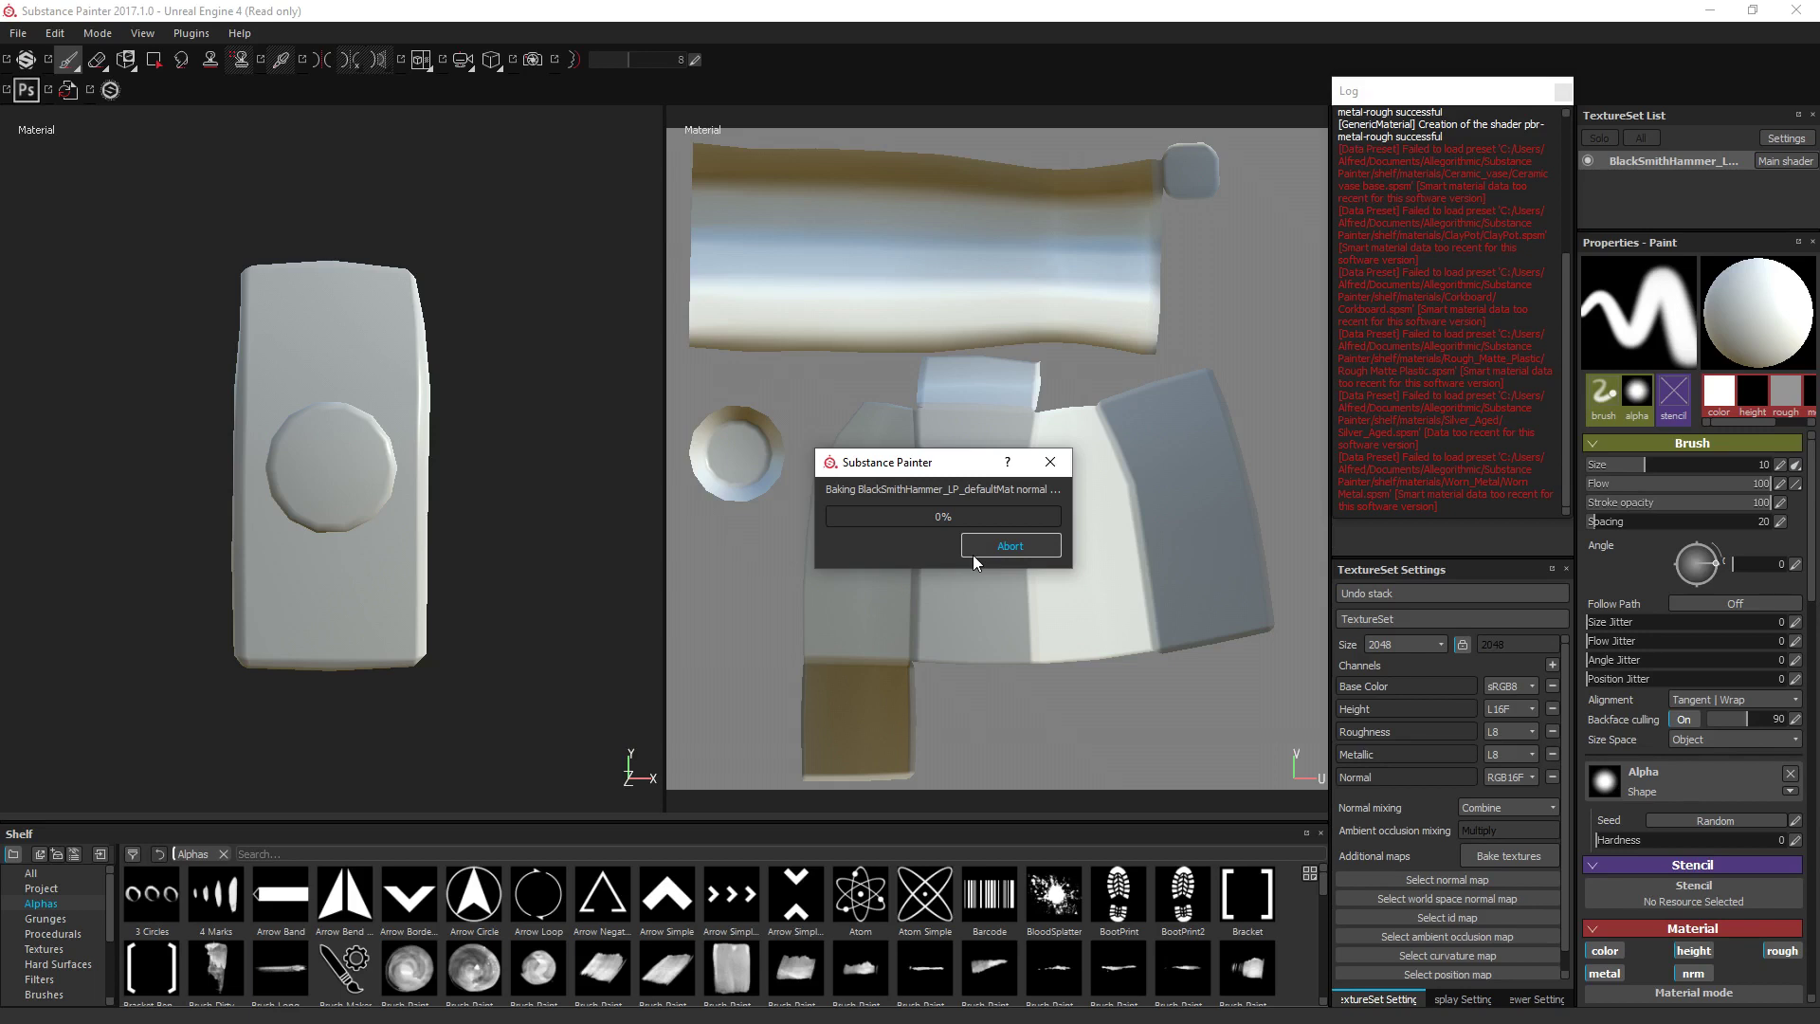
Examine the baked detail on the hammer's head and handle from several angles and close the log window.
{"action": "left_click_drag", "start_coordinate": [384, 466], "coordinate": [434, 531], "text": "alt"}
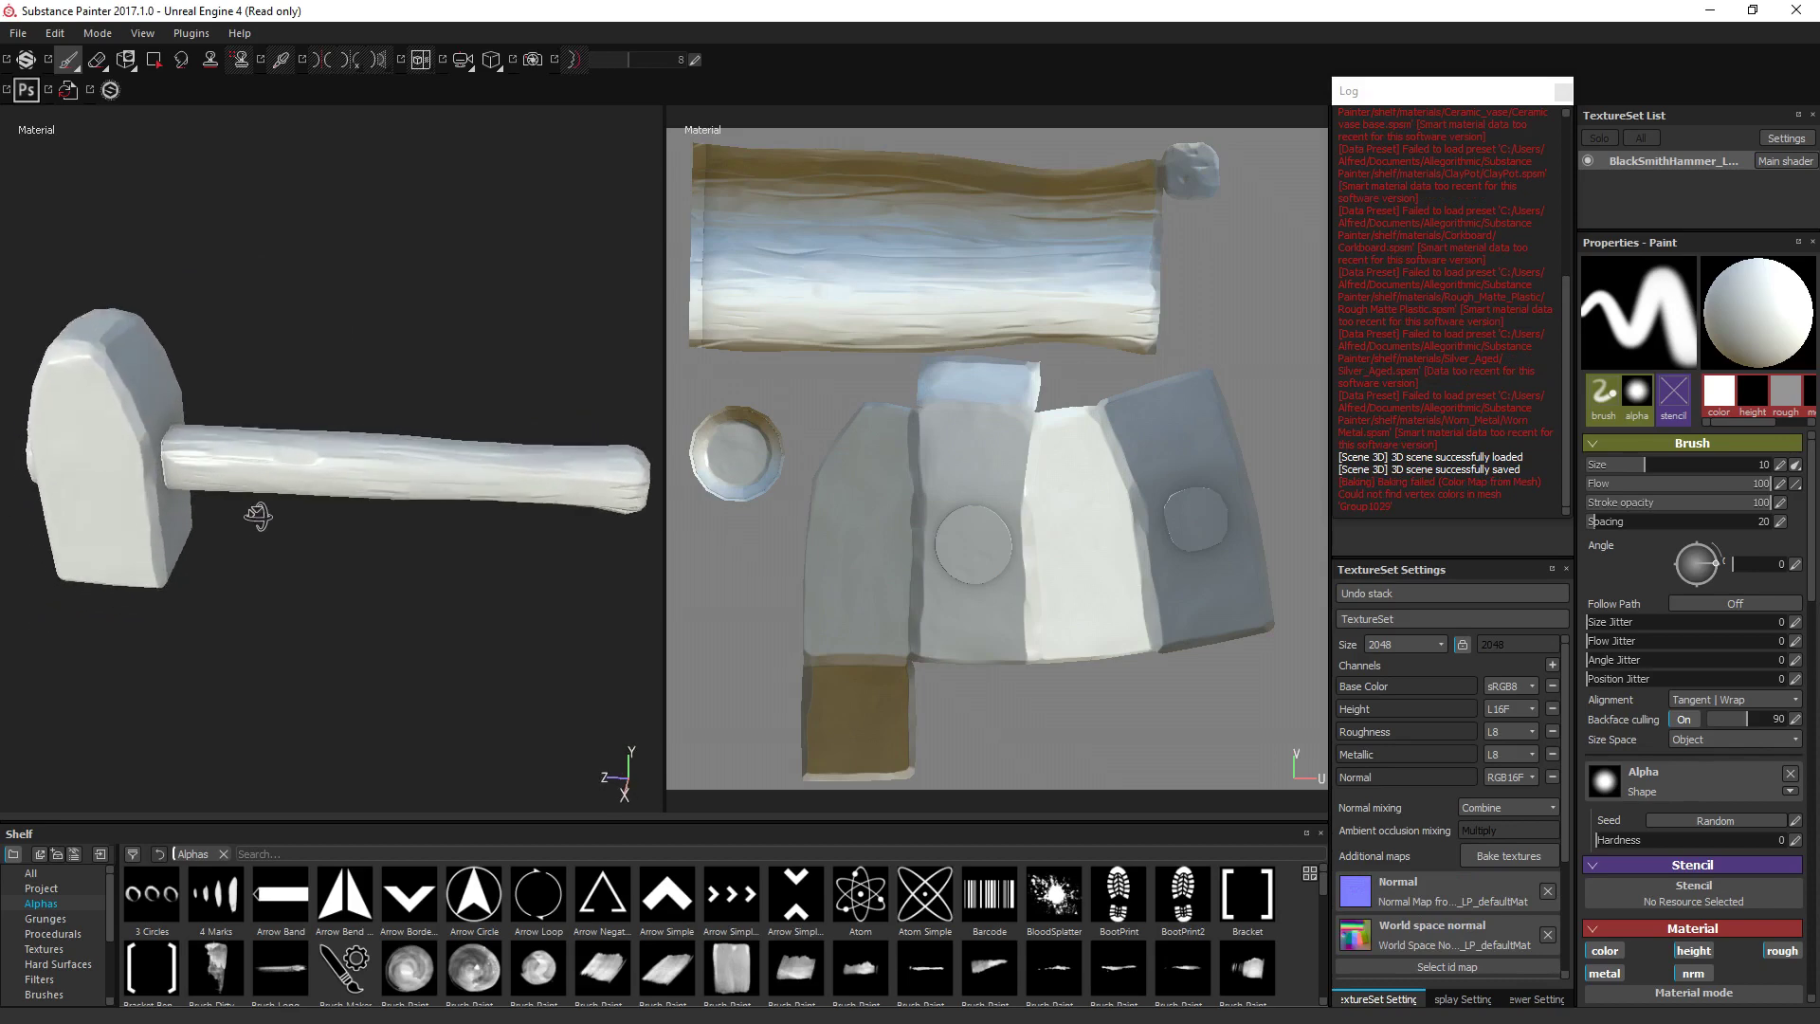
{"action": "right_click_drag", "start_coordinate": [433, 531], "coordinate": [396, 536], "text": "shift"}
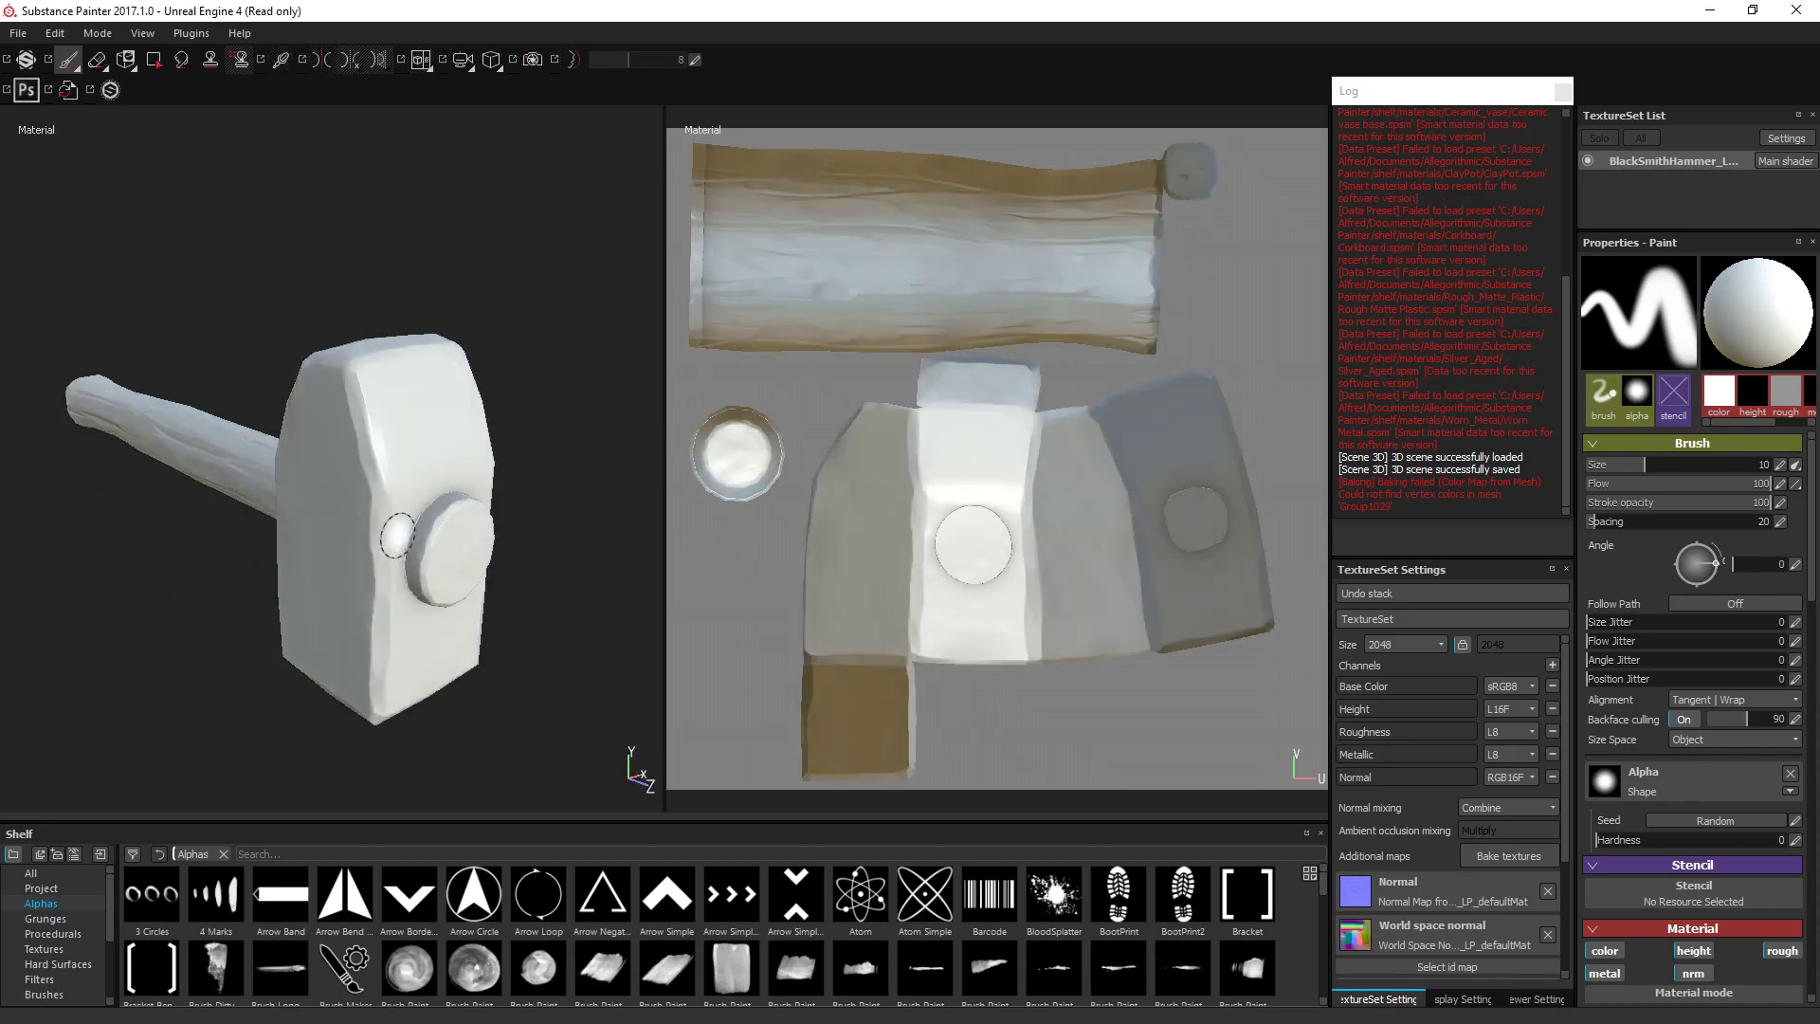
{"action": "left_click_drag", "start_coordinate": [395, 536], "coordinate": [422, 592], "text": "alt"}
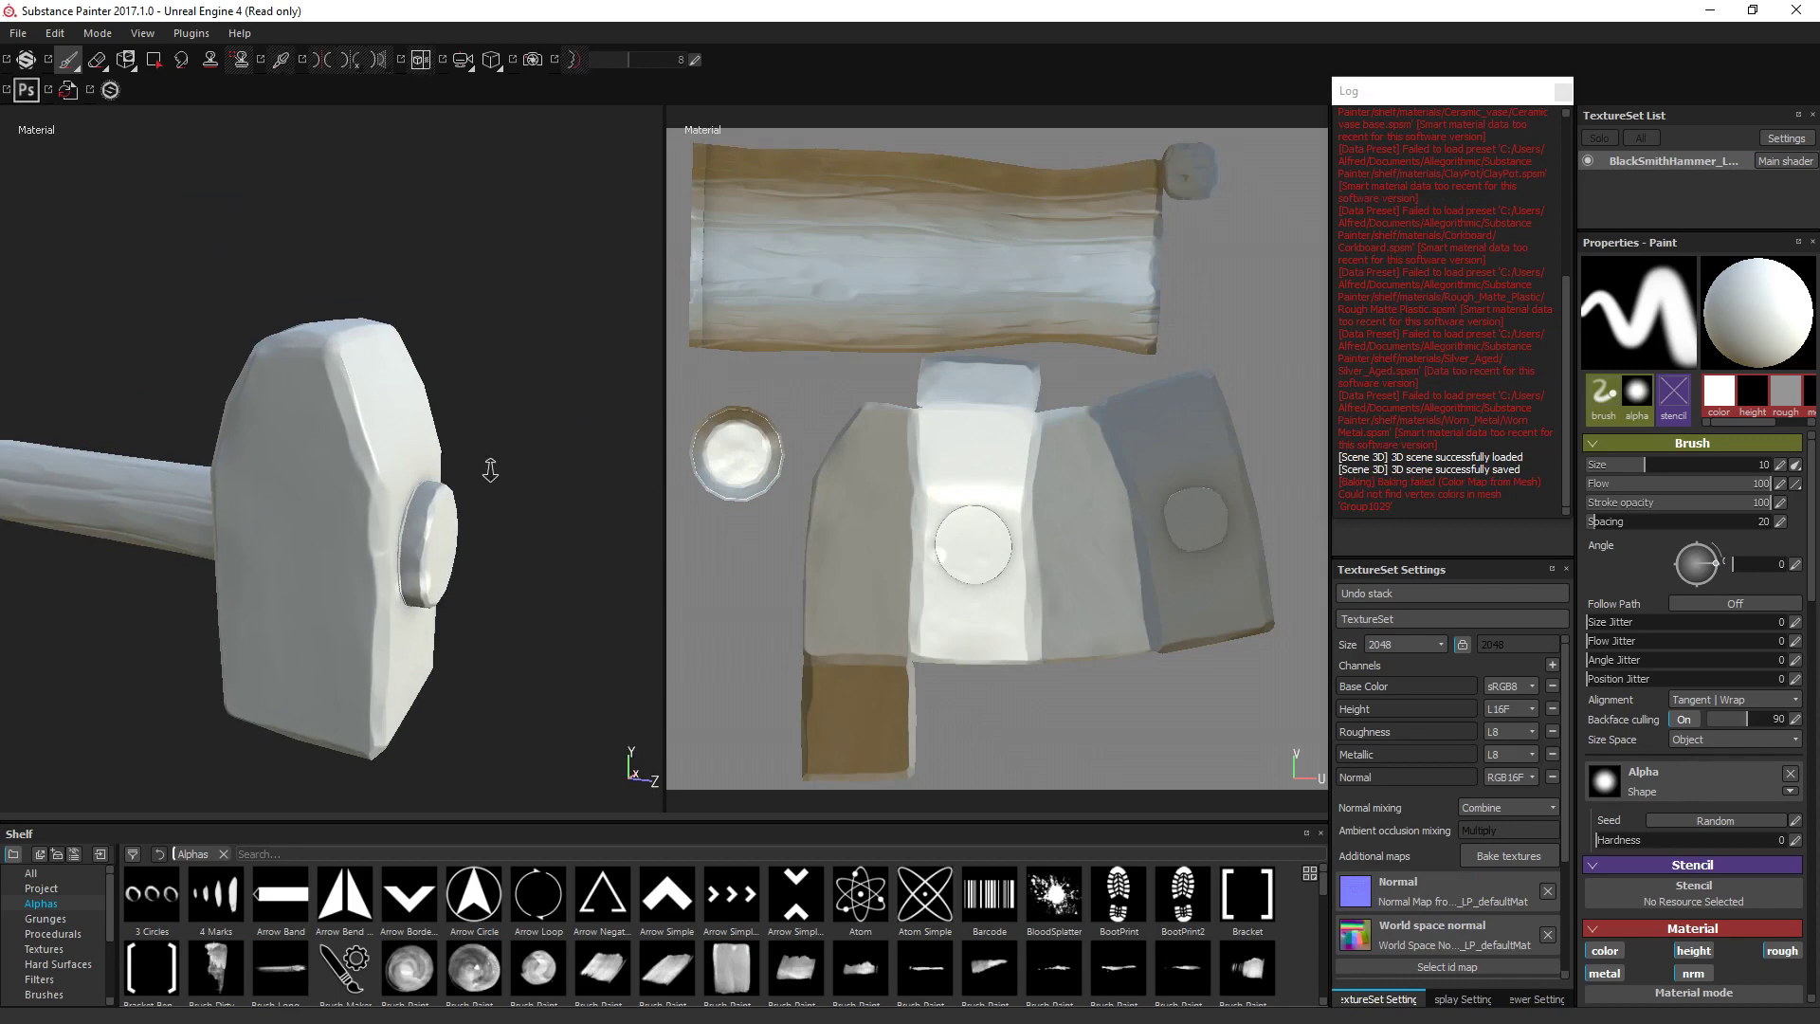
{"action": "right_click_drag", "start_coordinate": [536, 467], "coordinate": [479, 474], "text": "shift"}
{"action": "left_click_drag", "start_coordinate": [101, 341], "coordinate": [382, 334], "text": "alt"}
{"action": "mouse_move", "coordinate": [382, 334]}
{"action": "right_mouse_down", "text": "shift"}
{"action": "mouse_move", "coordinate": [264, 345]}
{"action": "mouse_move", "coordinate": [423, 351]}
{"action": "mouse_move", "coordinate": [389, 350]}
{"action": "mouse_move", "coordinate": [386, 377]}
{"action": "right_mouse_up", "text": "shift"}
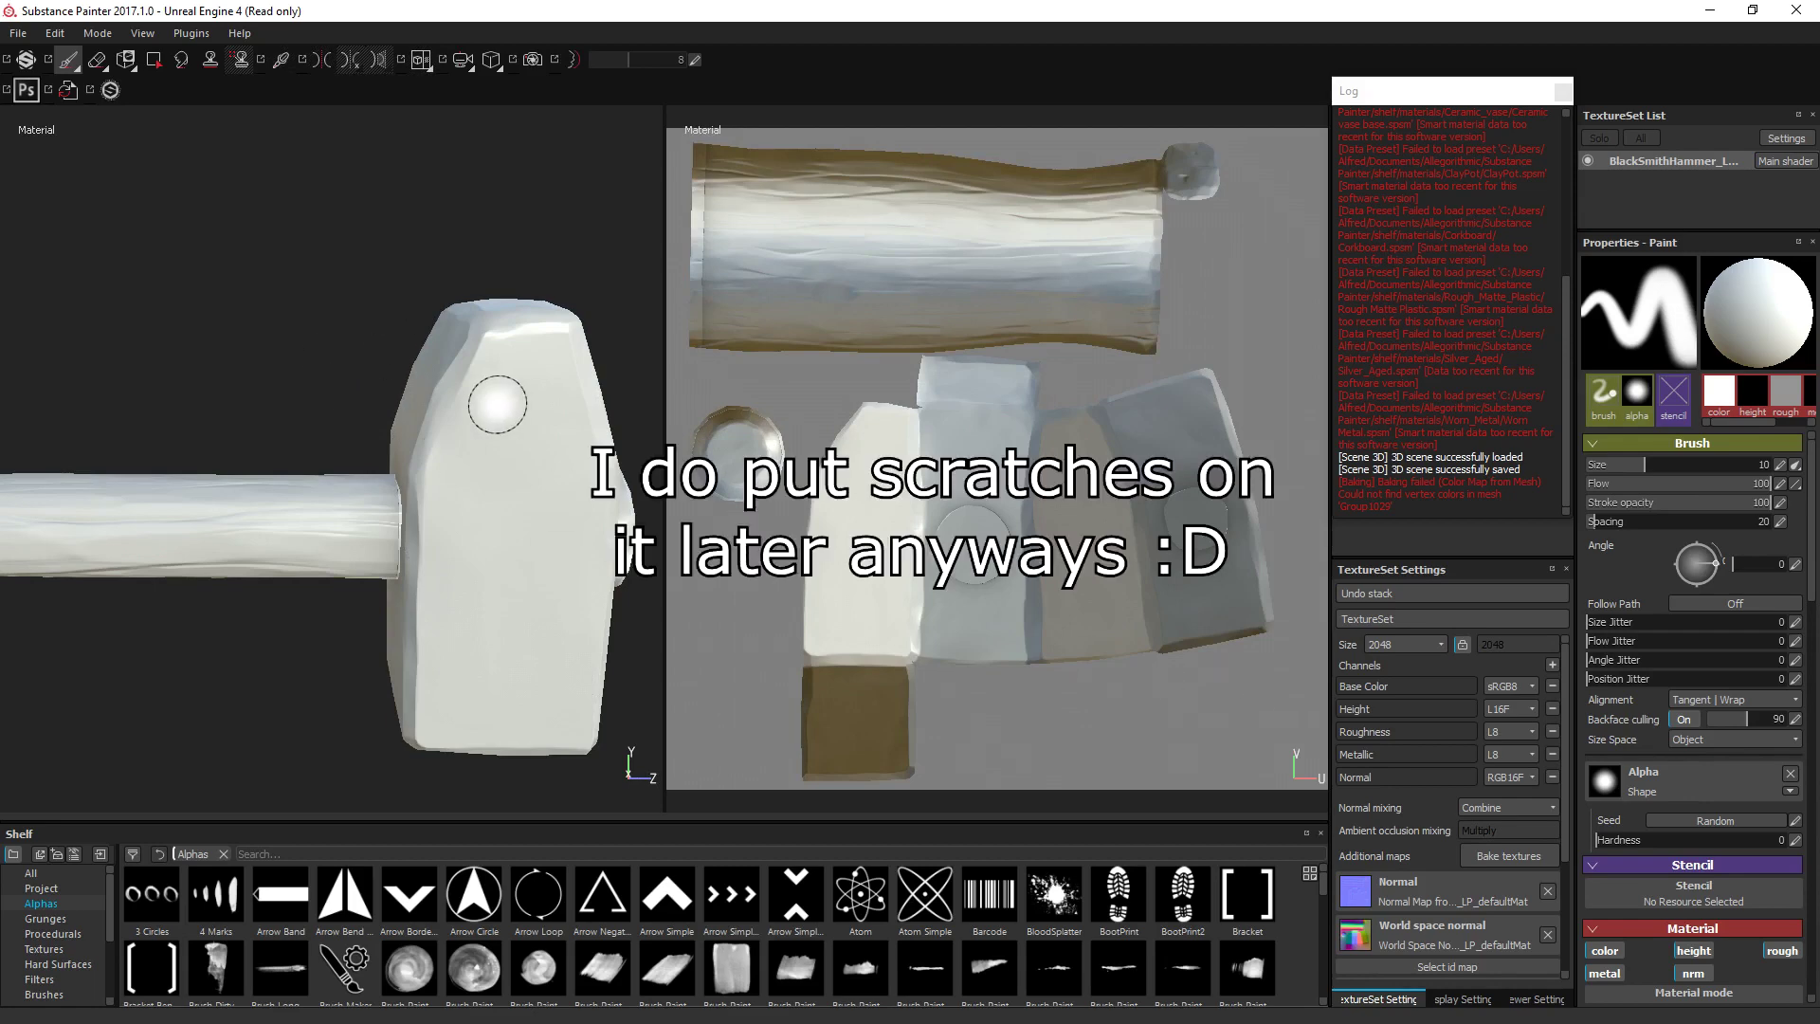
{"action": "middle_click_drag", "start_coordinate": [369, 414], "coordinate": [441, 393], "text": "alt"}
{"action": "right_click_drag", "start_coordinate": [441, 394], "coordinate": [389, 393], "text": "shift"}
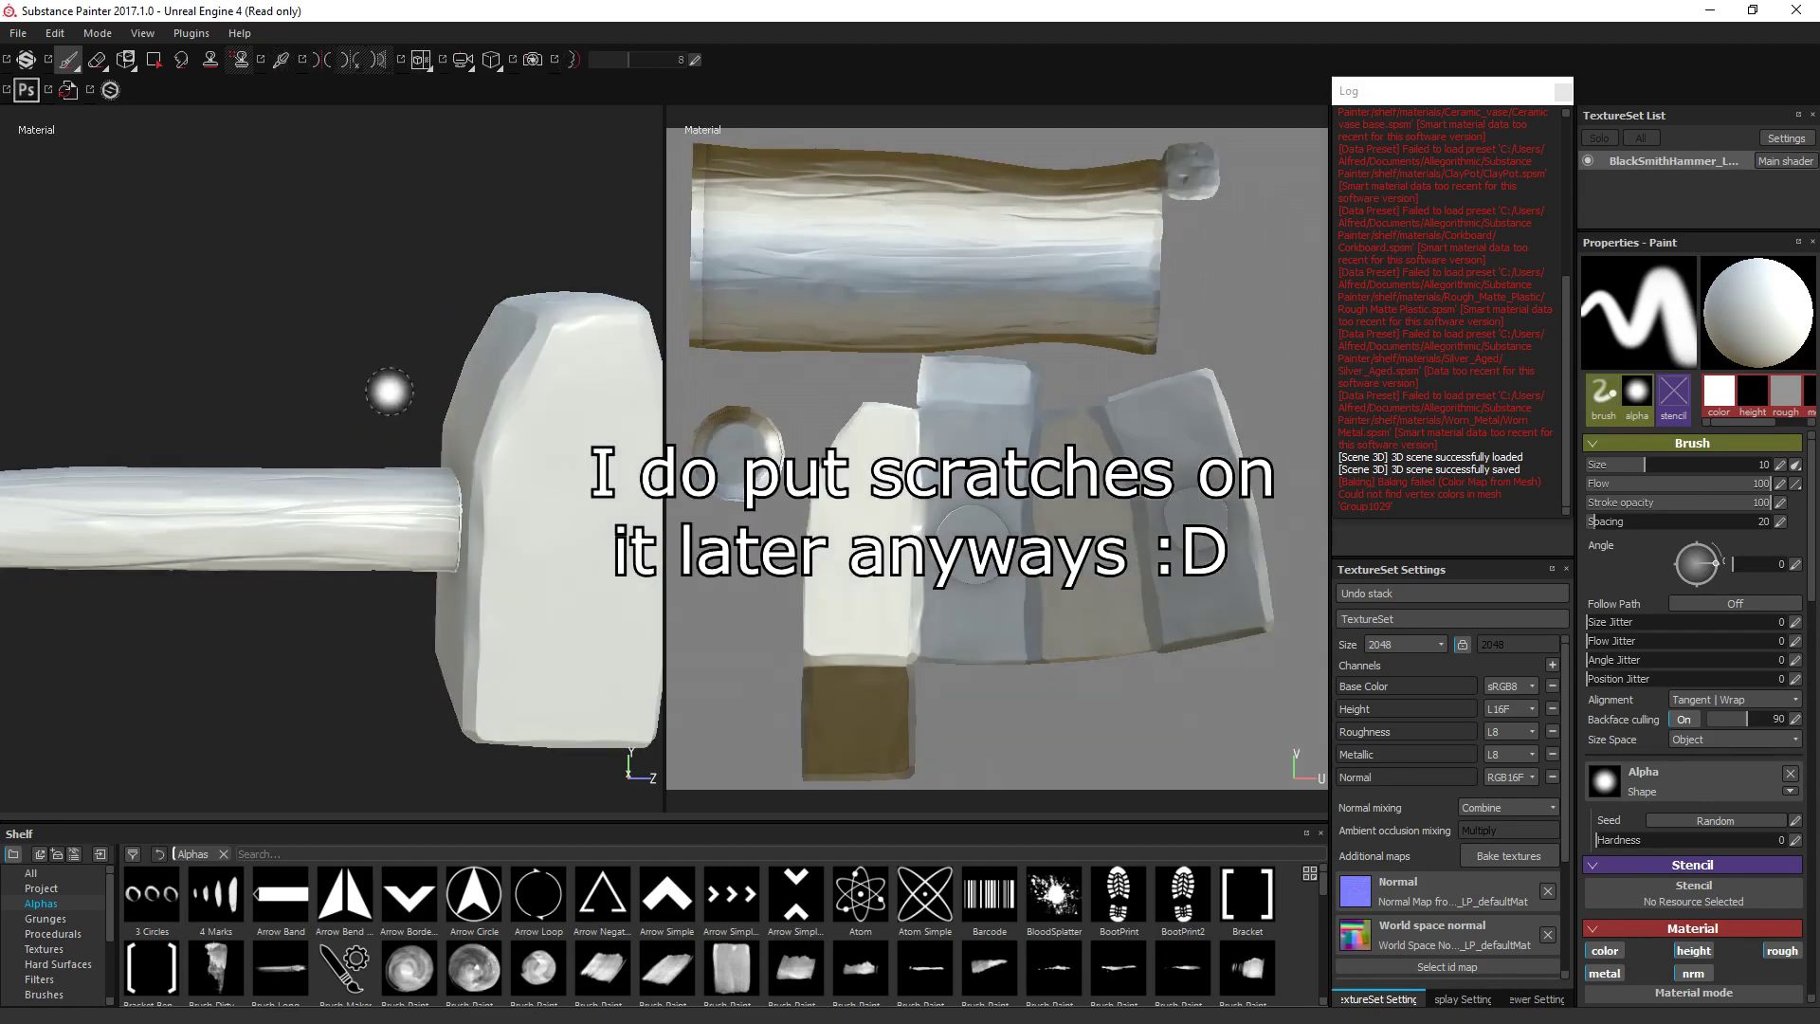
{"action": "middle_click_drag", "start_coordinate": [389, 394], "coordinate": [436, 404], "text": "alt"}
{"action": "right_click_drag", "start_coordinate": [437, 404], "coordinate": [366, 180], "text": "alt"}
{"action": "right_click_drag", "start_coordinate": [375, 389], "coordinate": [389, 383], "text": "shift"}
{"action": "middle_click_drag", "start_coordinate": [389, 383], "coordinate": [279, 384], "text": "alt"}
{"action": "left_click", "coordinate": [1564, 91]}
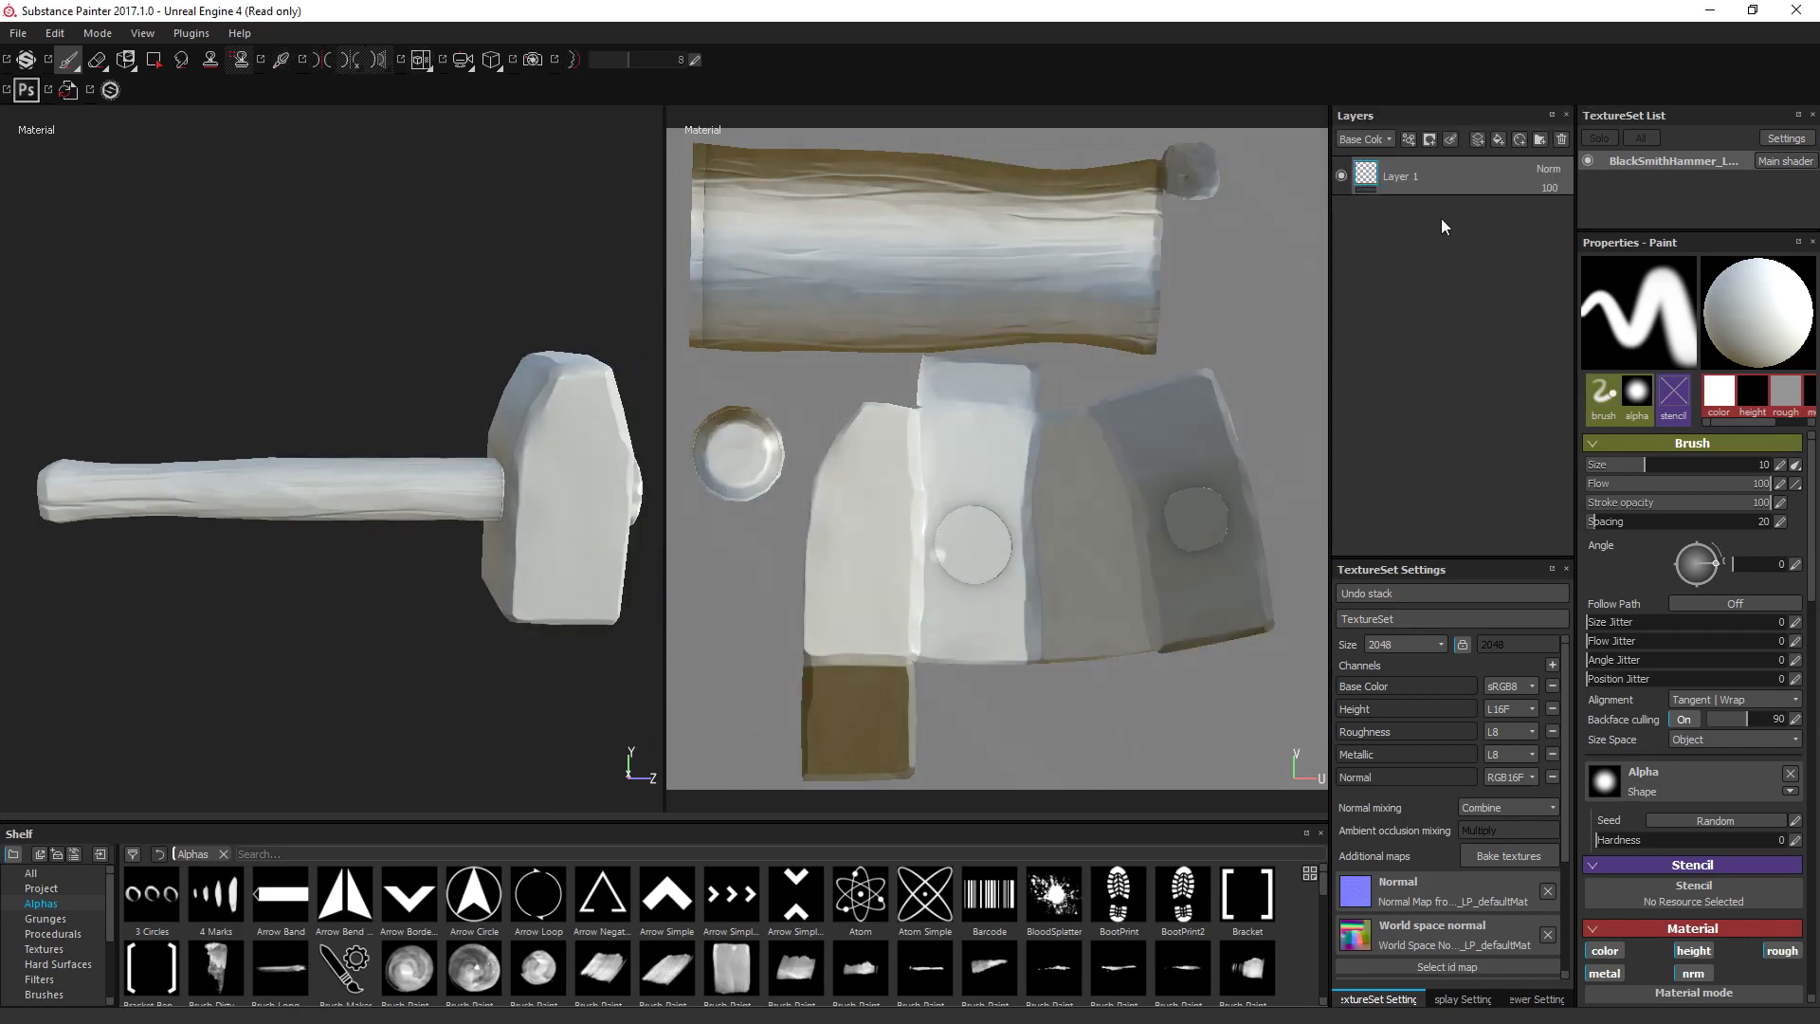
{"action": "right_click", "coordinate": [1442, 280]}
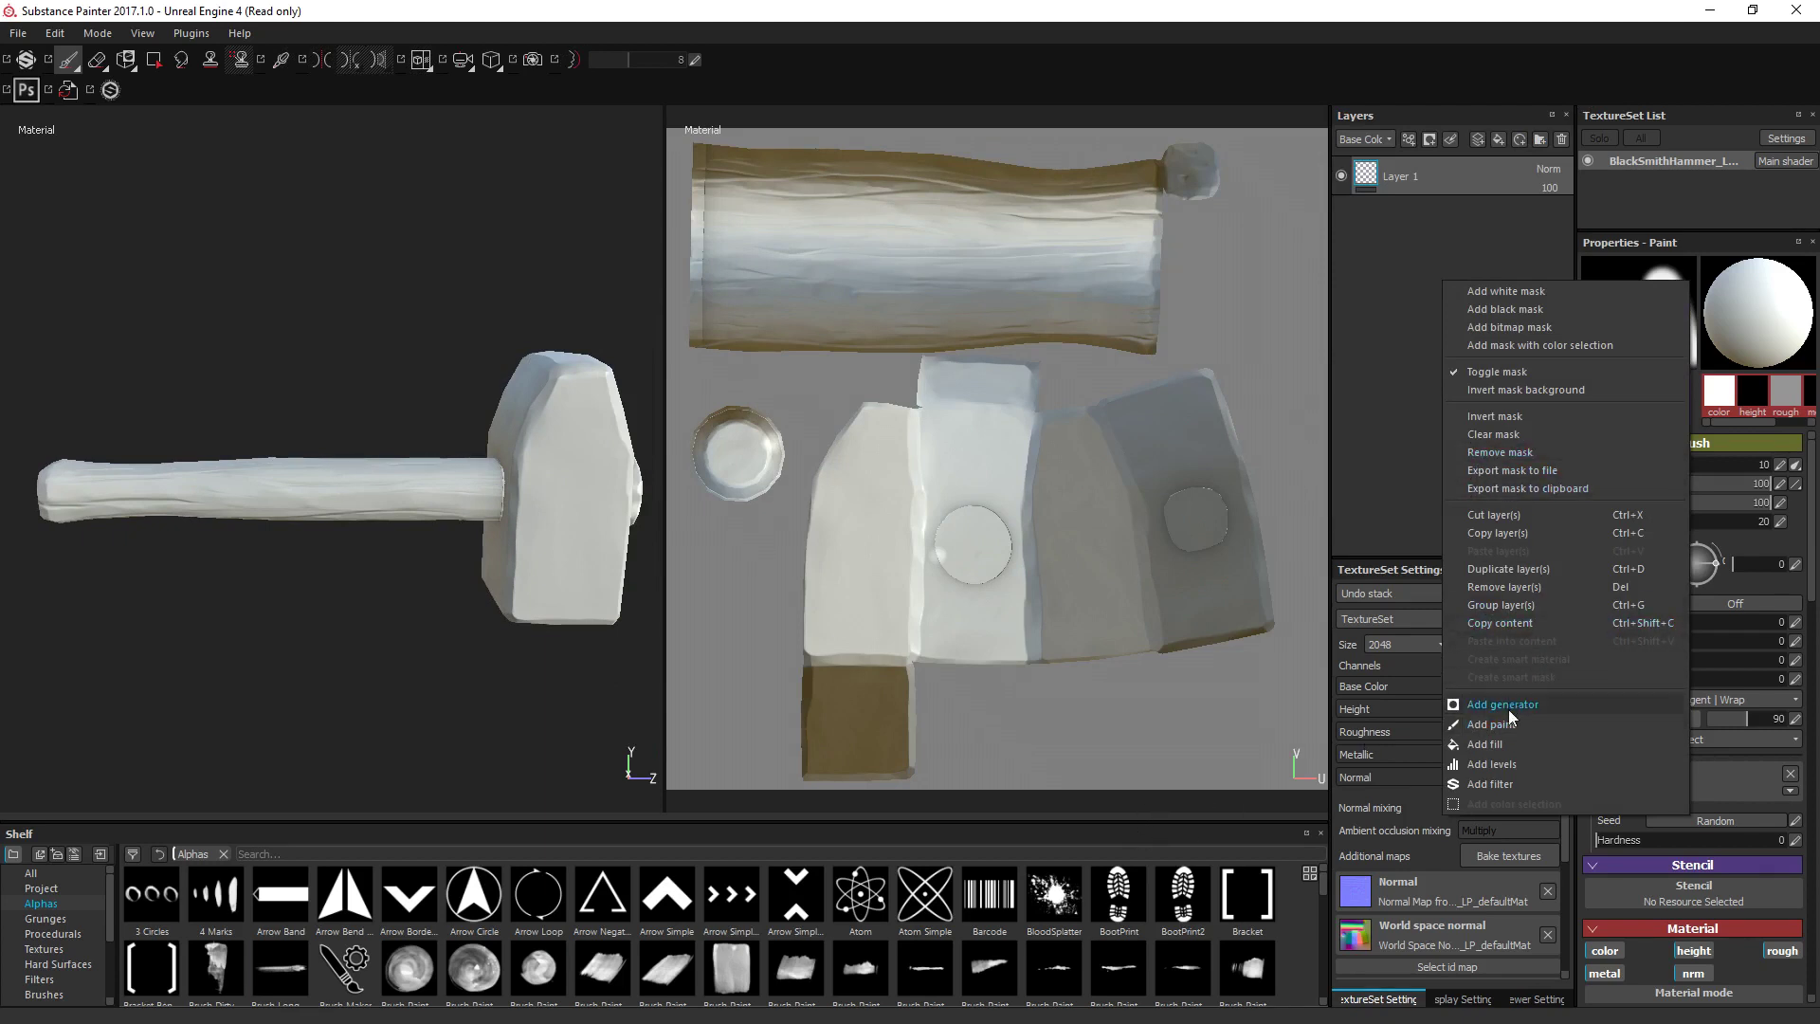
{"action": "left_click", "coordinate": [1500, 744]}
{"action": "right_click", "coordinate": [1463, 322]}
{"action": "left_click", "coordinate": [1429, 369]}
{"action": "key", "text": "ctrl+z"}
{"action": "right_click", "coordinate": [1463, 345]}
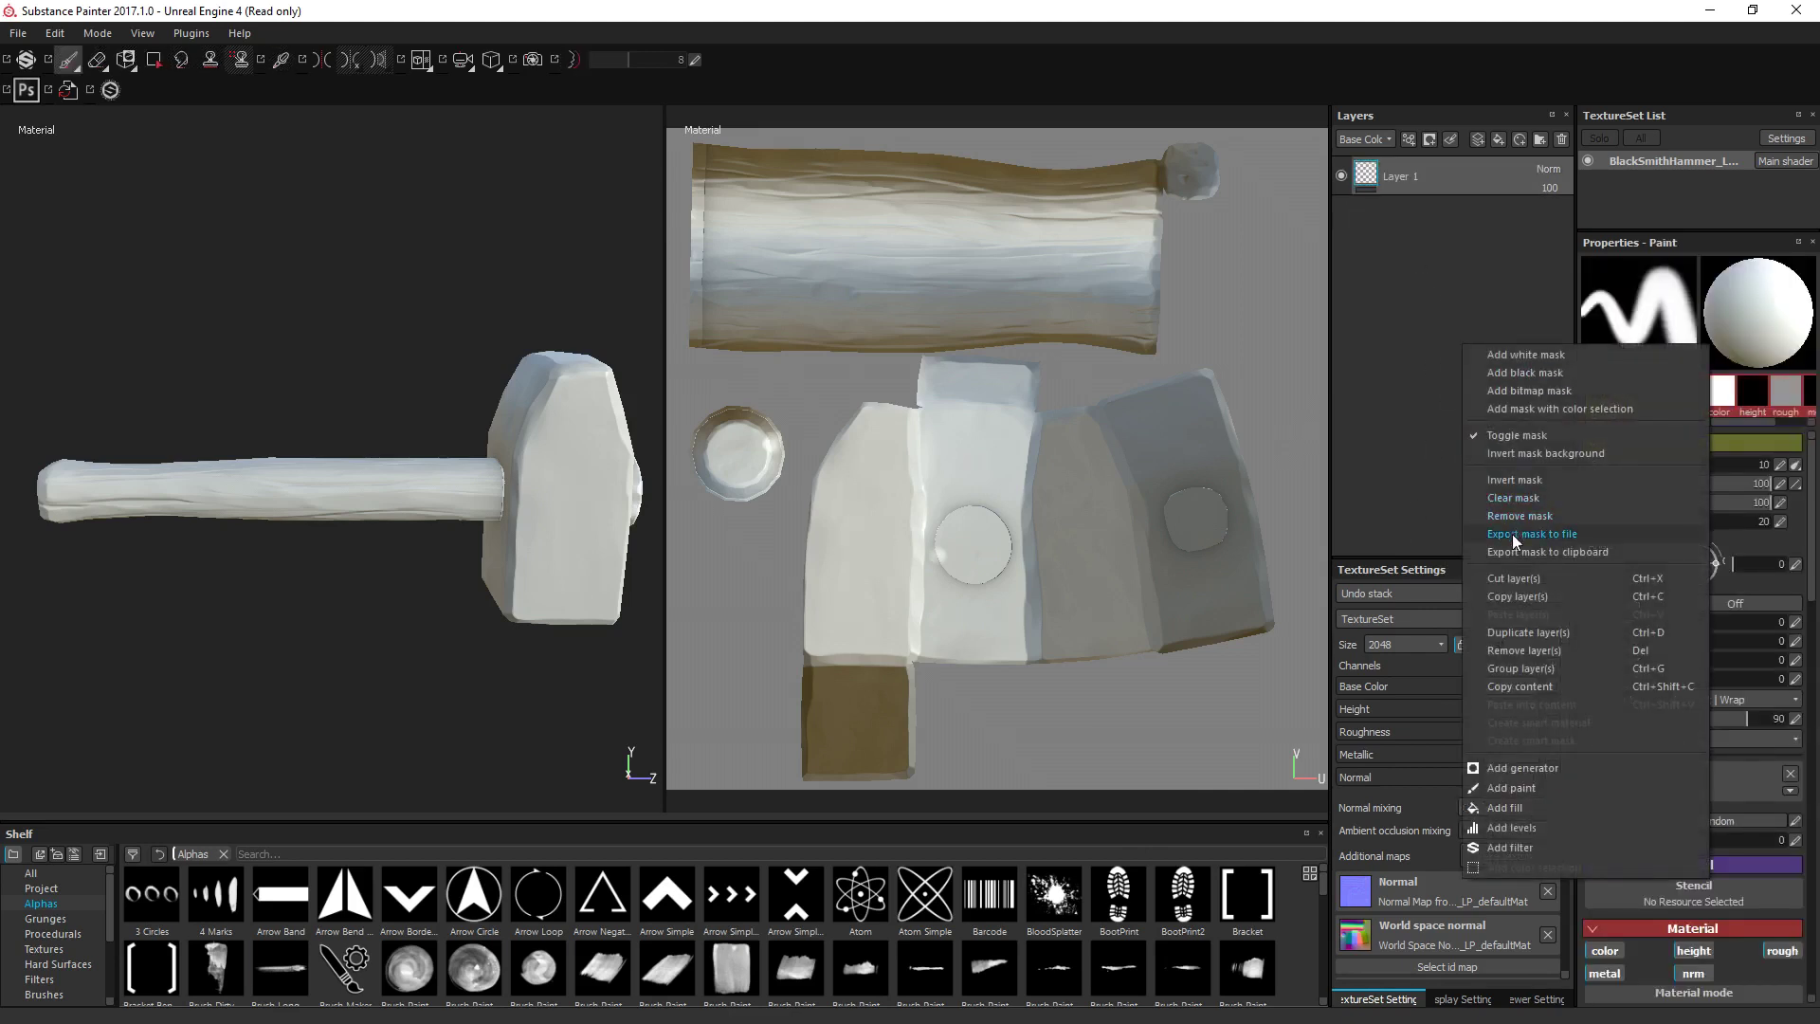
{"action": "left_click", "coordinate": [1522, 241]}
Add a folder above Layer 1 in the layer stack and place a new fill layer inside it.
{"action": "left_click", "coordinate": [1544, 139]}
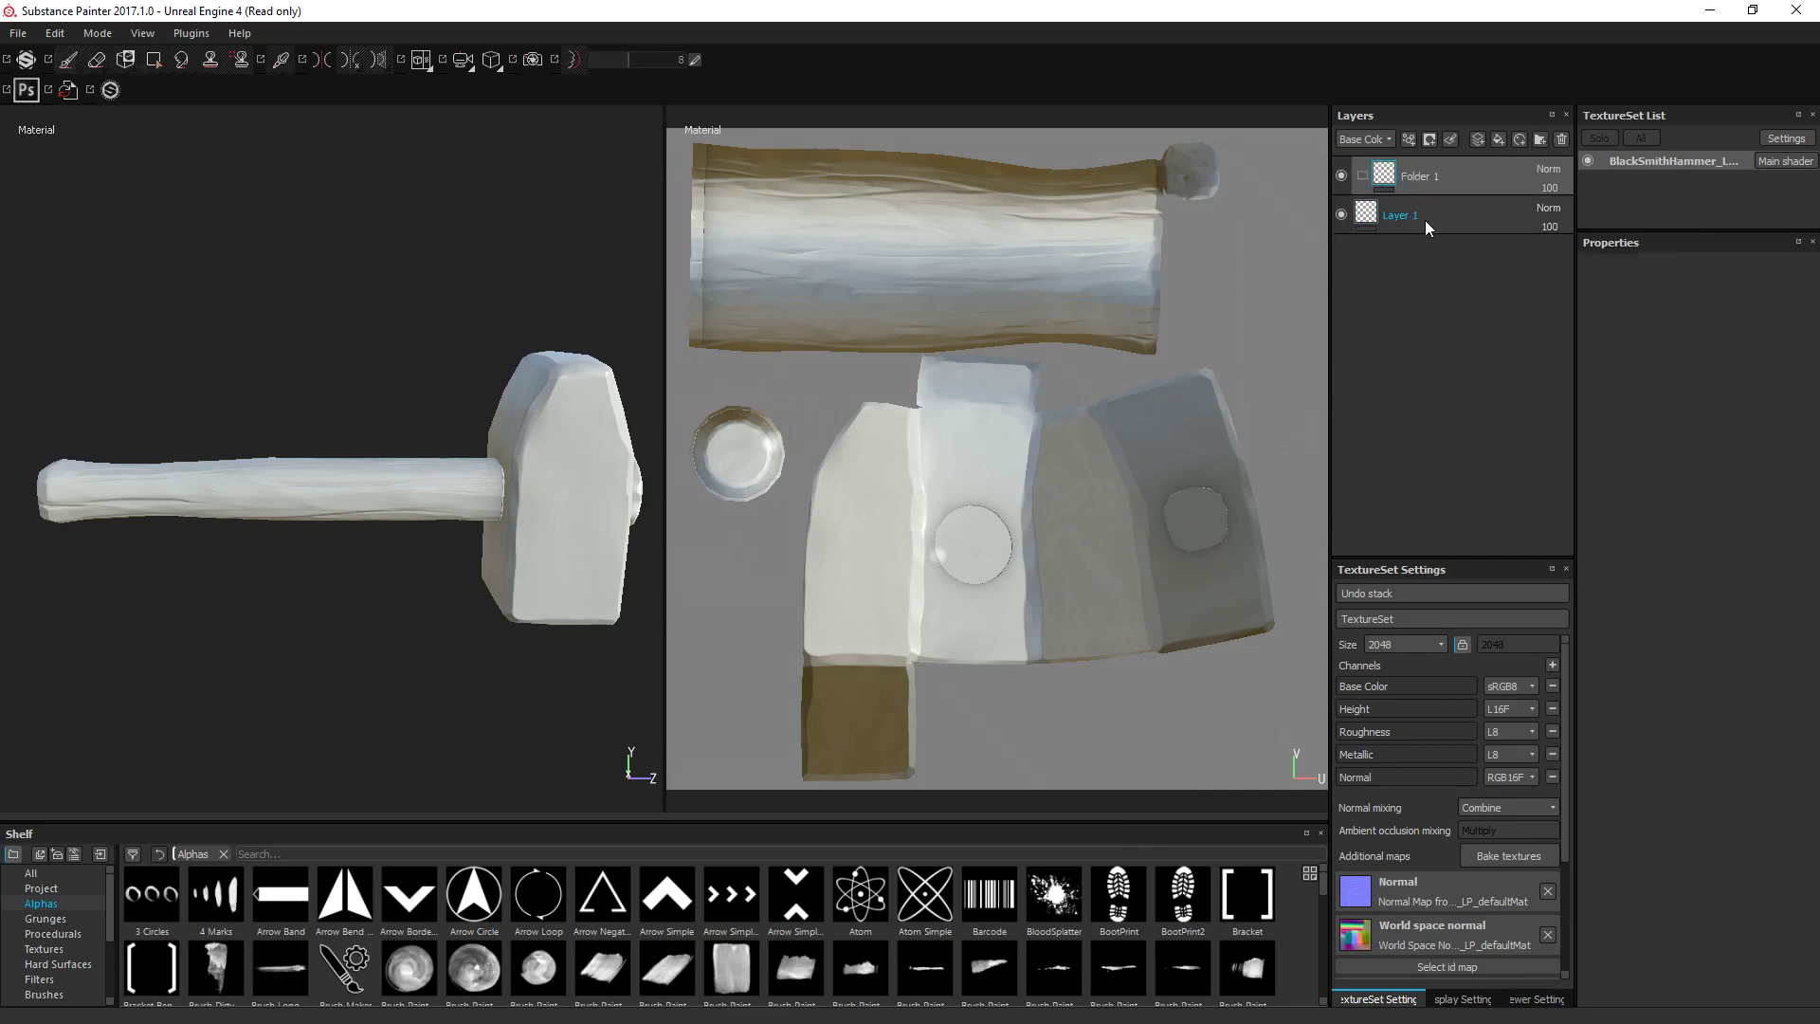
{"action": "right_click", "coordinate": [1431, 172]}
{"action": "left_click", "coordinate": [1487, 153]}
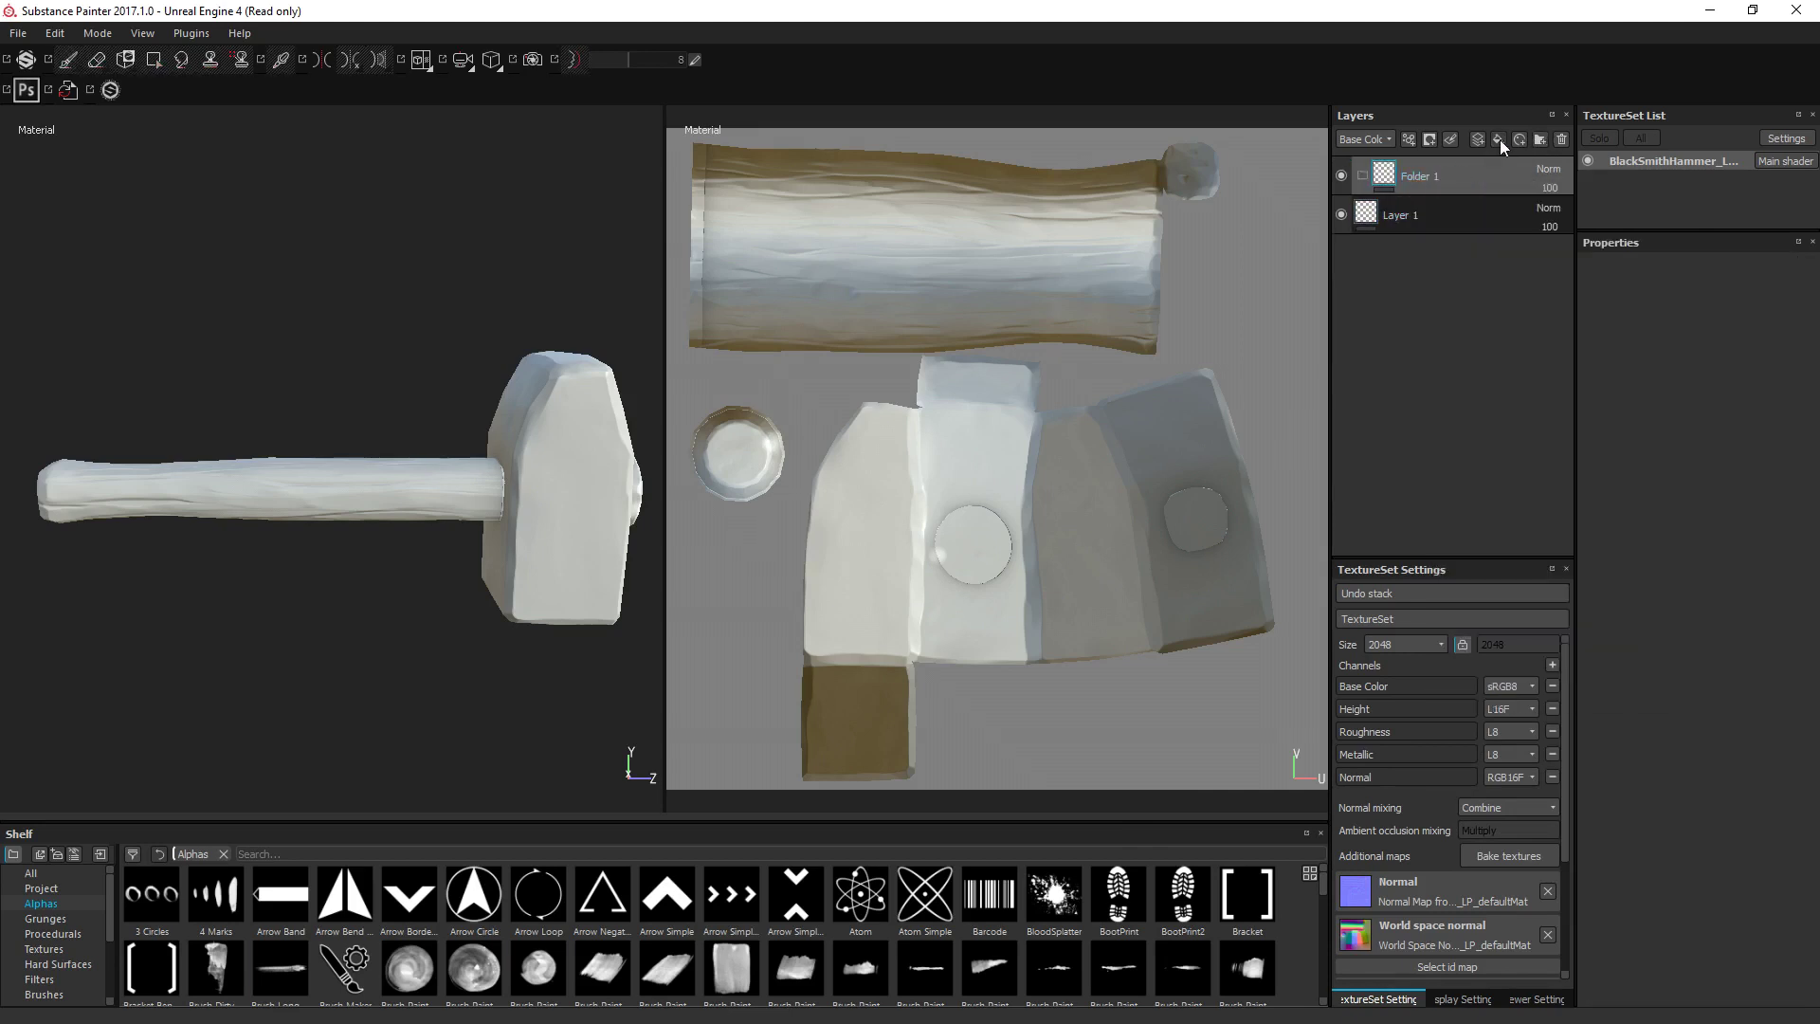
{"action": "left_click", "coordinate": [1500, 140]}
{"action": "left_click_drag", "start_coordinate": [1437, 162], "coordinate": [1449, 206]}
{"action": "right_click", "coordinate": [1448, 203]}
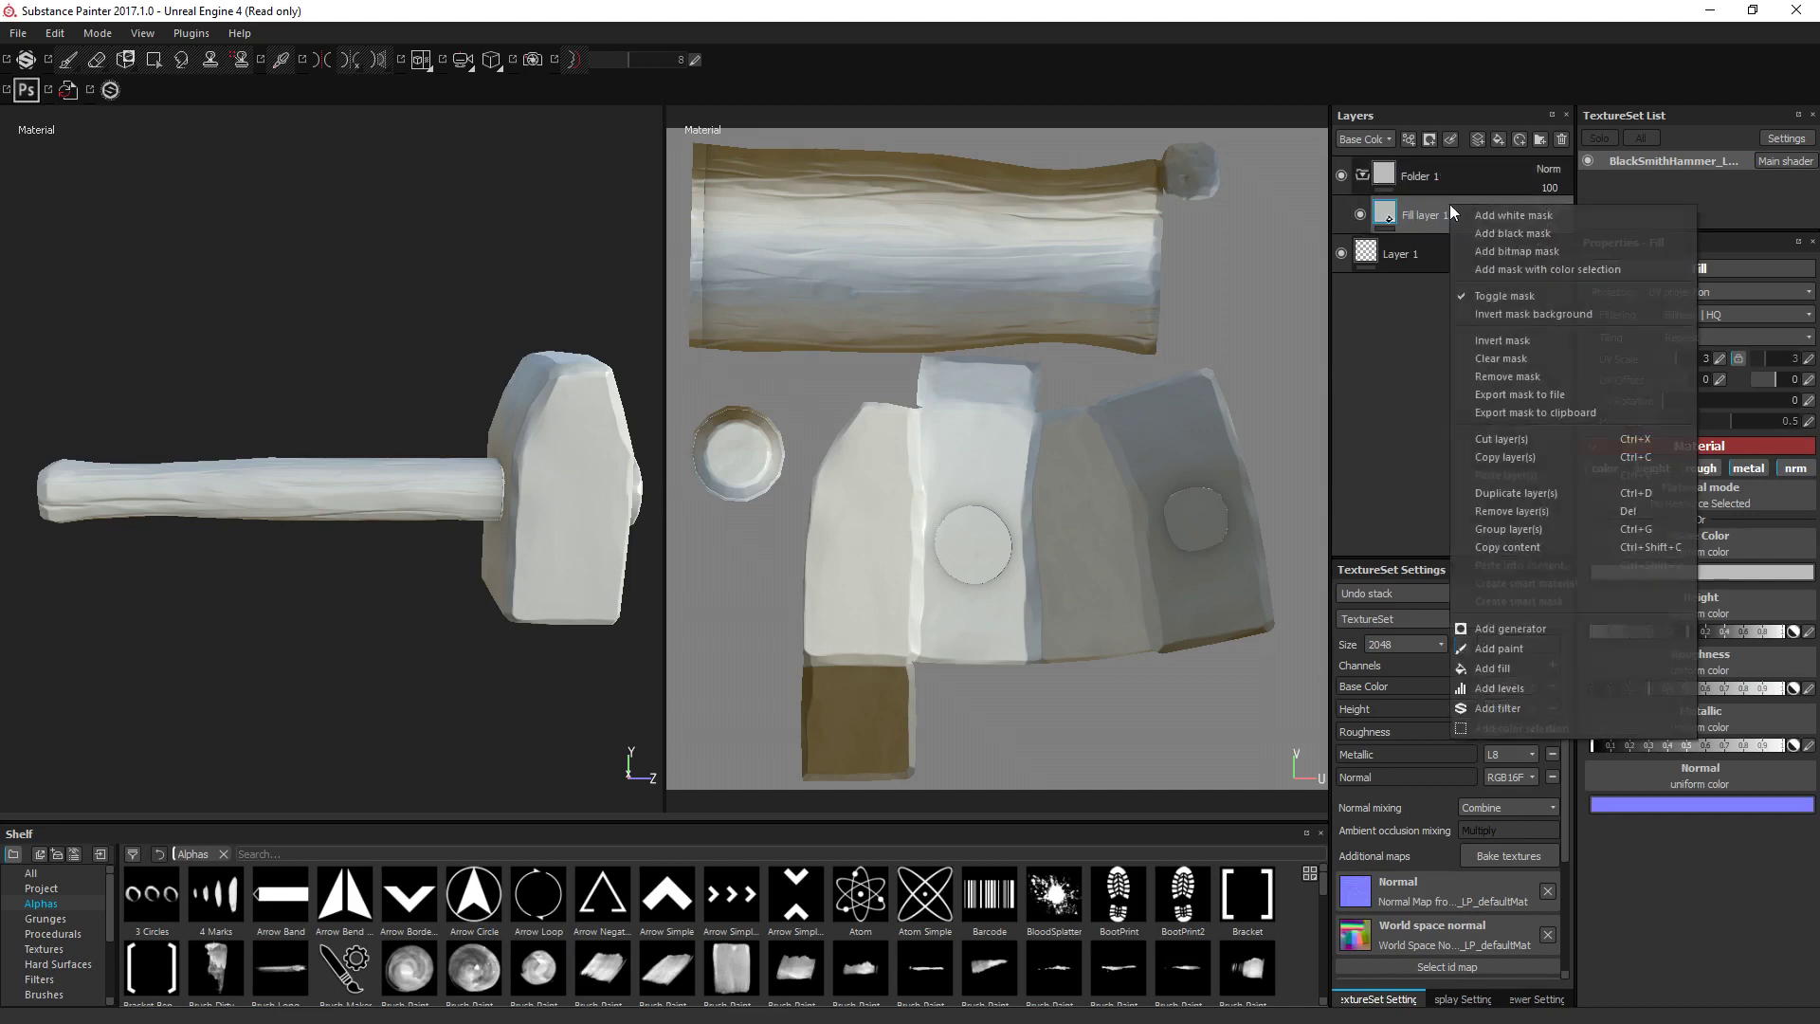
{"action": "left_click", "coordinate": [1403, 306]}
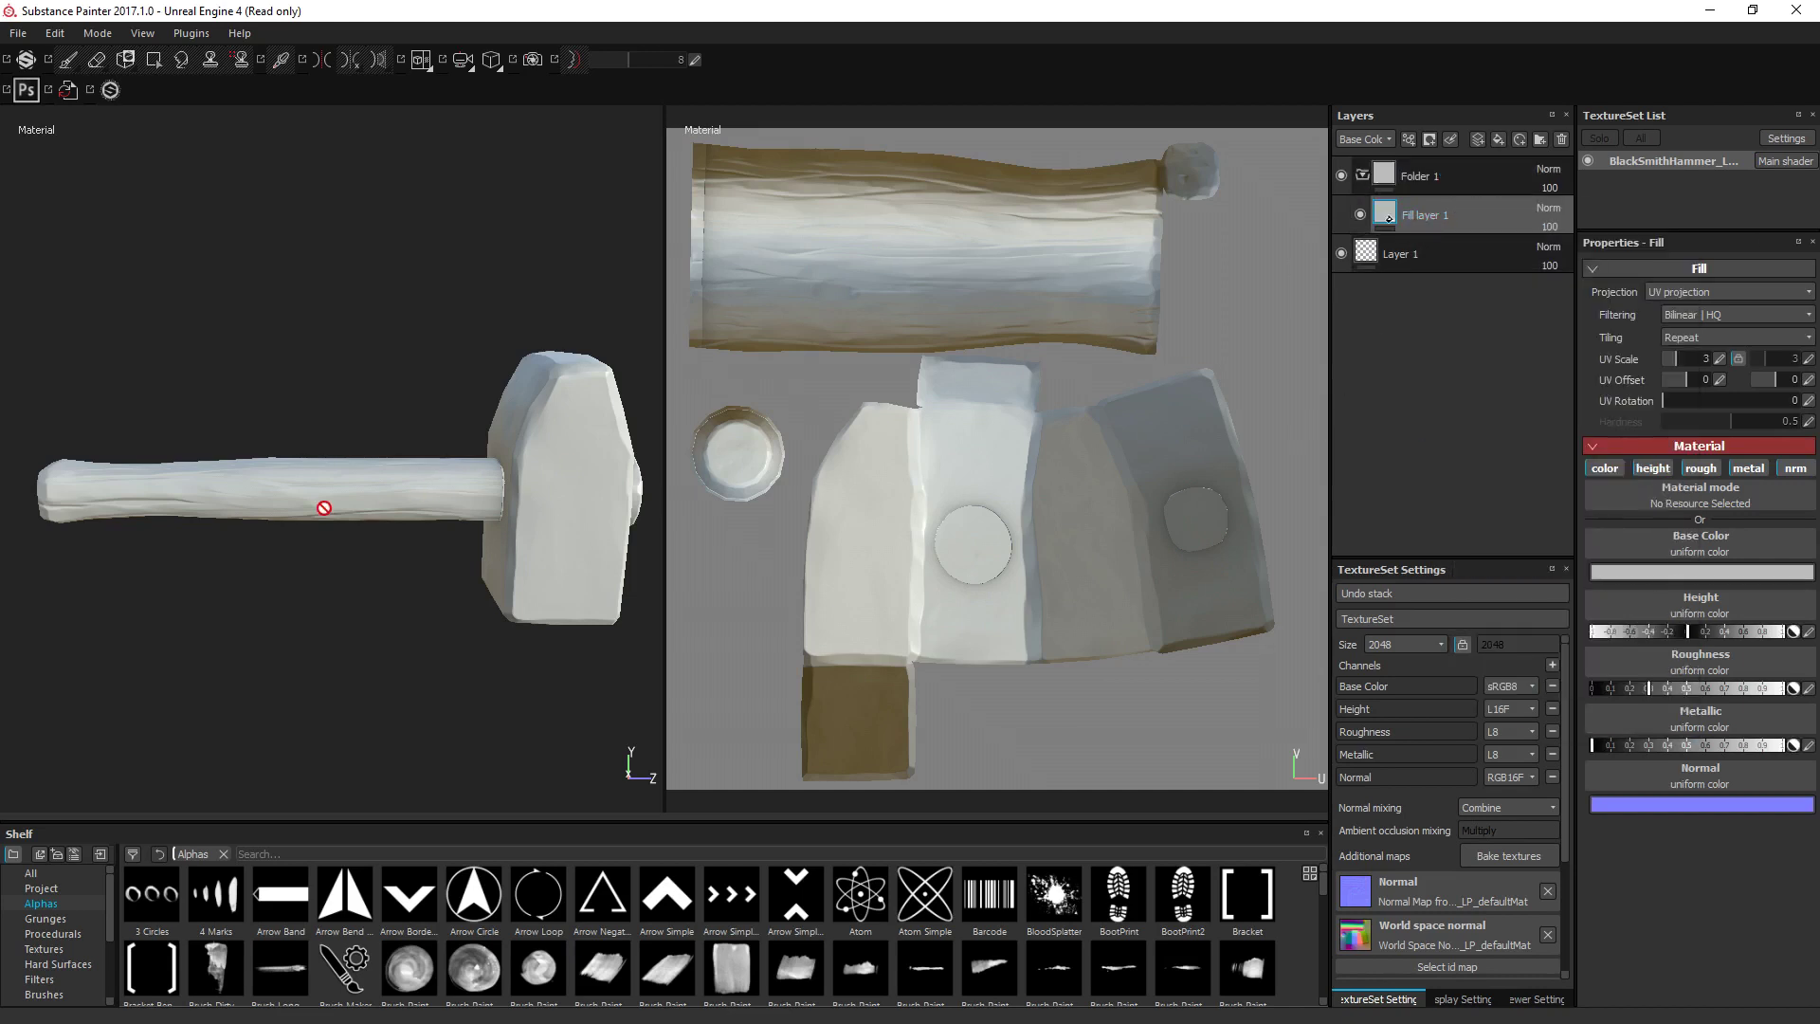
Set the fill layer's base color to a brown of about R 0.175, G 0.108, B 0.038.
{"action": "left_click", "coordinate": [1624, 572]}
{"action": "left_click", "coordinate": [1583, 619]}
{"action": "mouse_move", "coordinate": [1650, 651]}
{"action": "left_mouse_down"}
{"action": "mouse_move", "coordinate": [1655, 632]}
{"action": "mouse_move", "coordinate": [1555, 588]}
{"action": "left_mouse_up"}
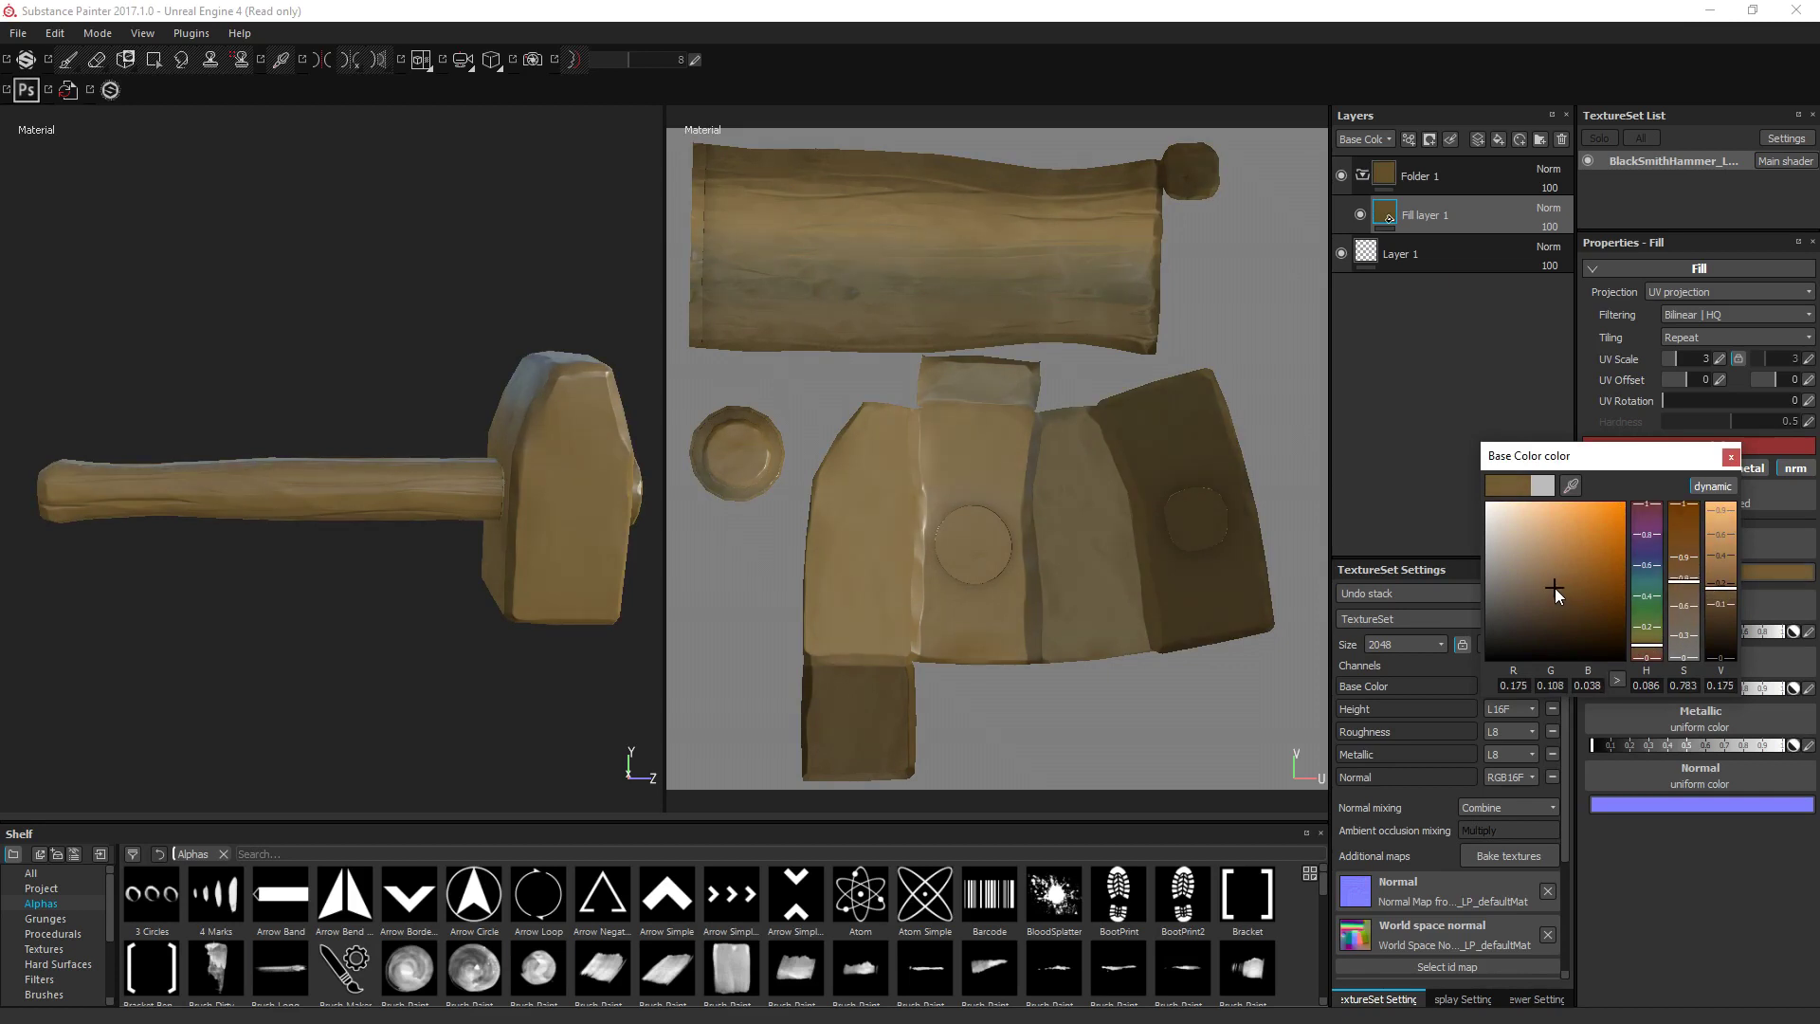
{"action": "left_click", "coordinate": [1730, 457]}
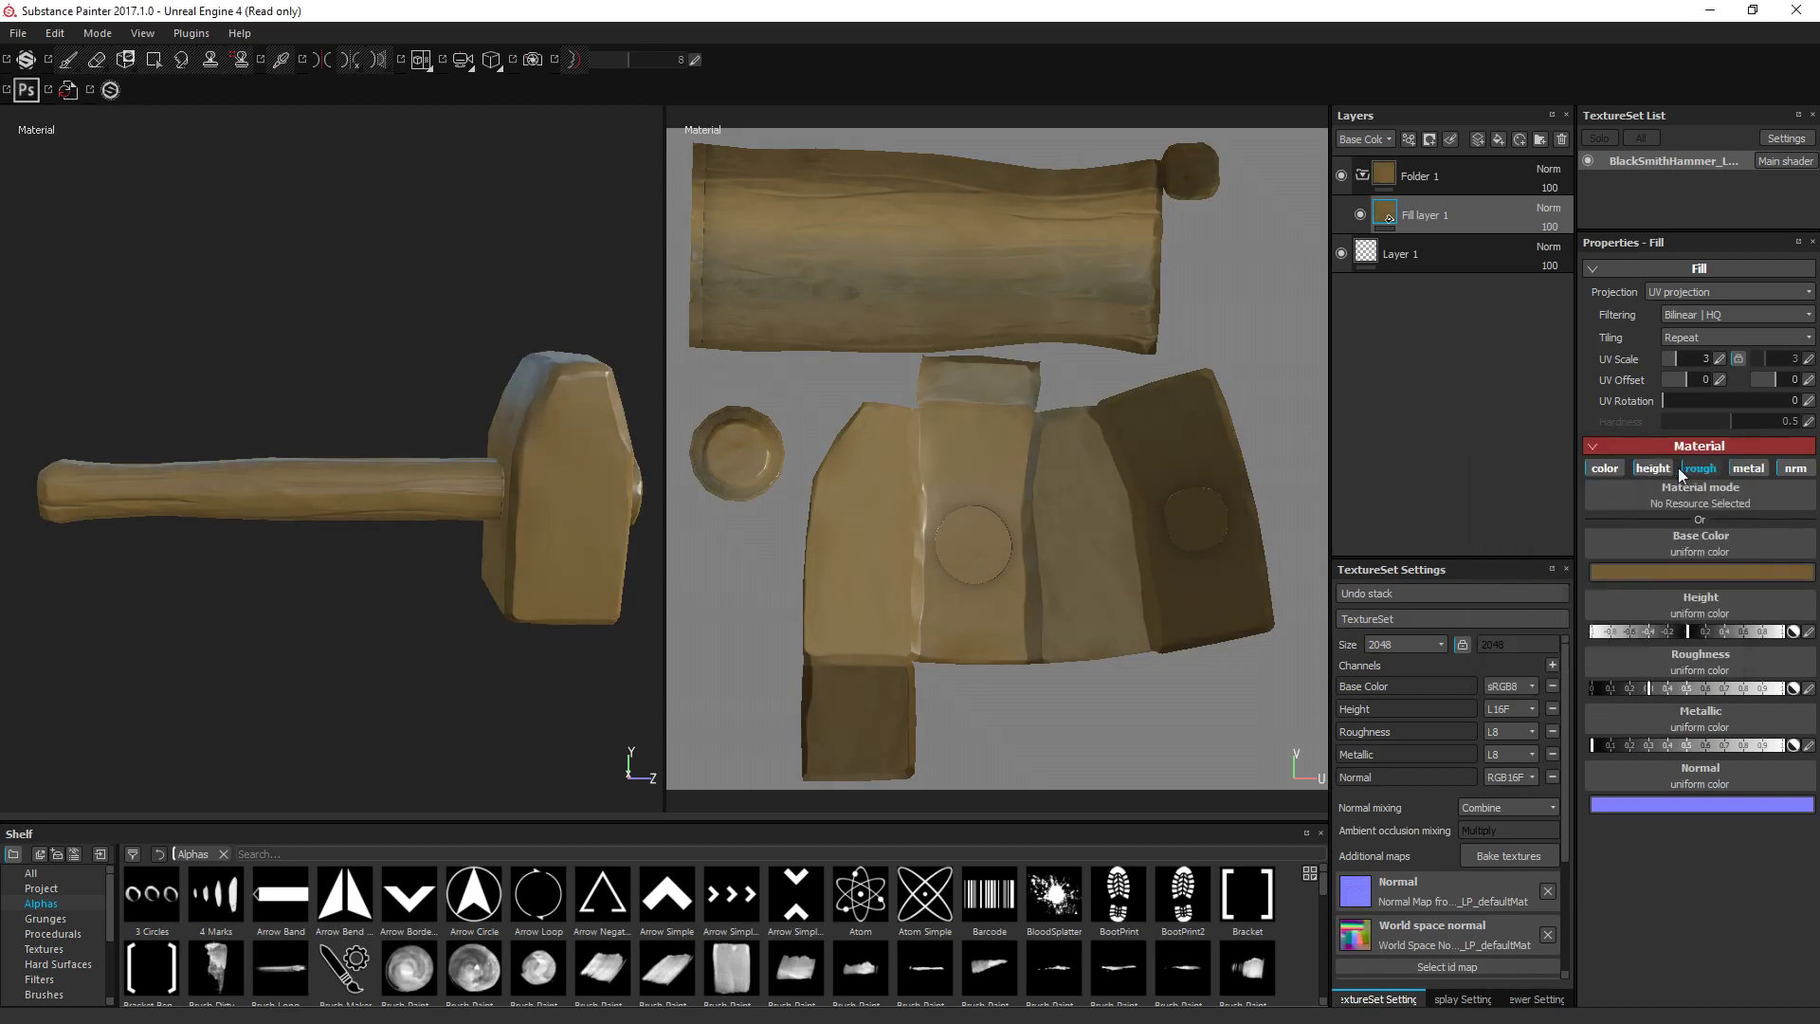
Add a black mask to the folder that contains the brown fill layer.
{"action": "right_click", "coordinate": [1441, 216]}
{"action": "right_click", "coordinate": [1445, 159]}
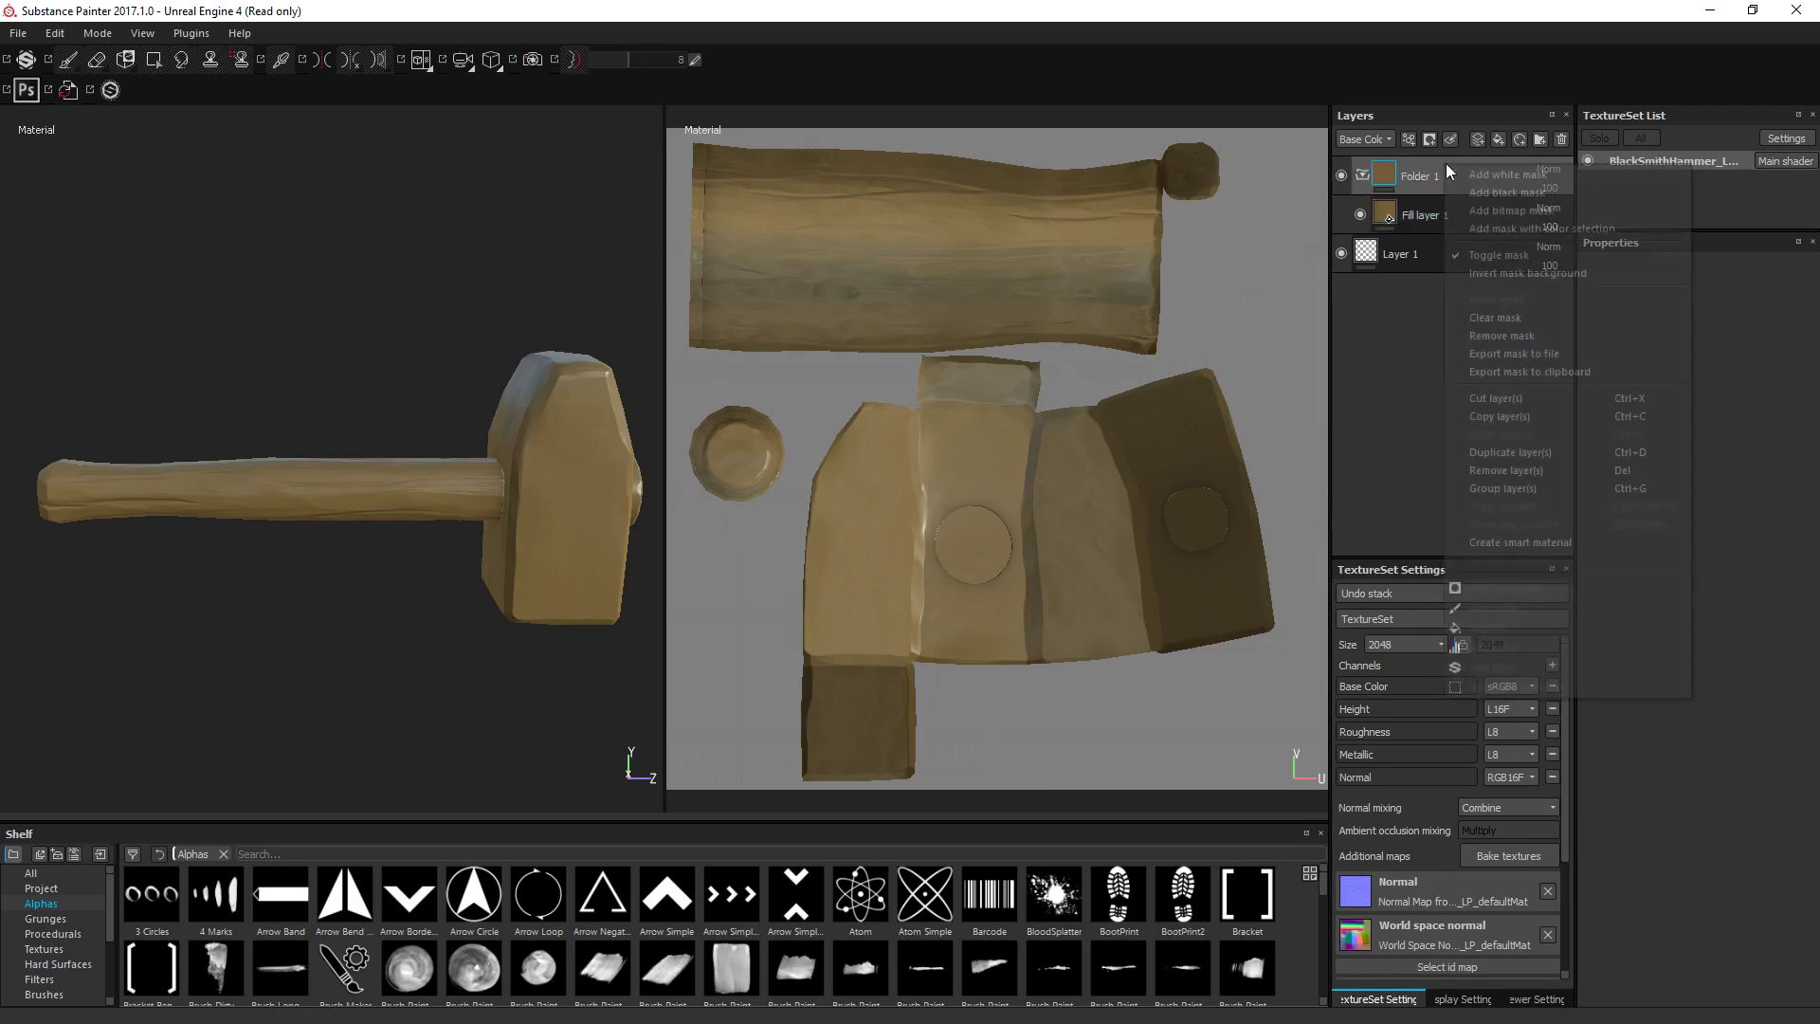
{"action": "left_click", "coordinate": [1465, 195]}
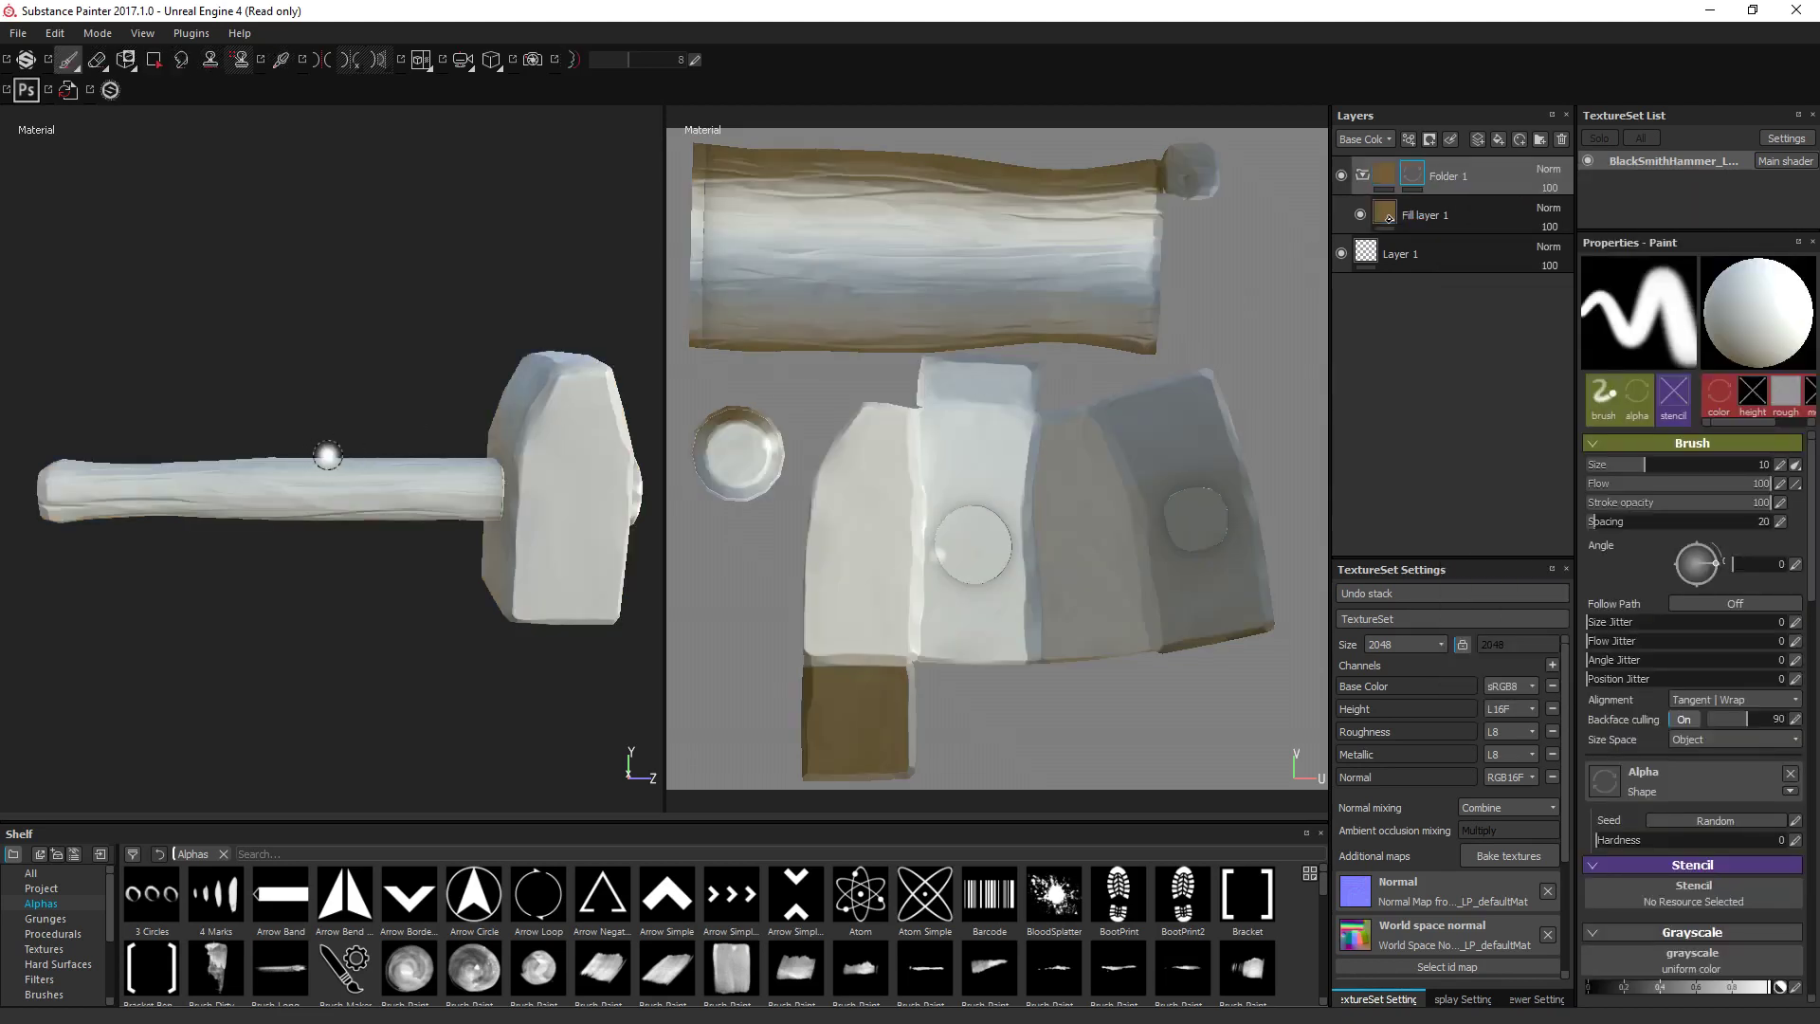
{"action": "scroll", "coordinate": [328, 455], "scroll_direction": "down", "scroll_amount": 1}
{"action": "scroll", "coordinate": [268, 452], "scroll_direction": "up", "scroll_amount": 2}
{"action": "key", "text": "x"}
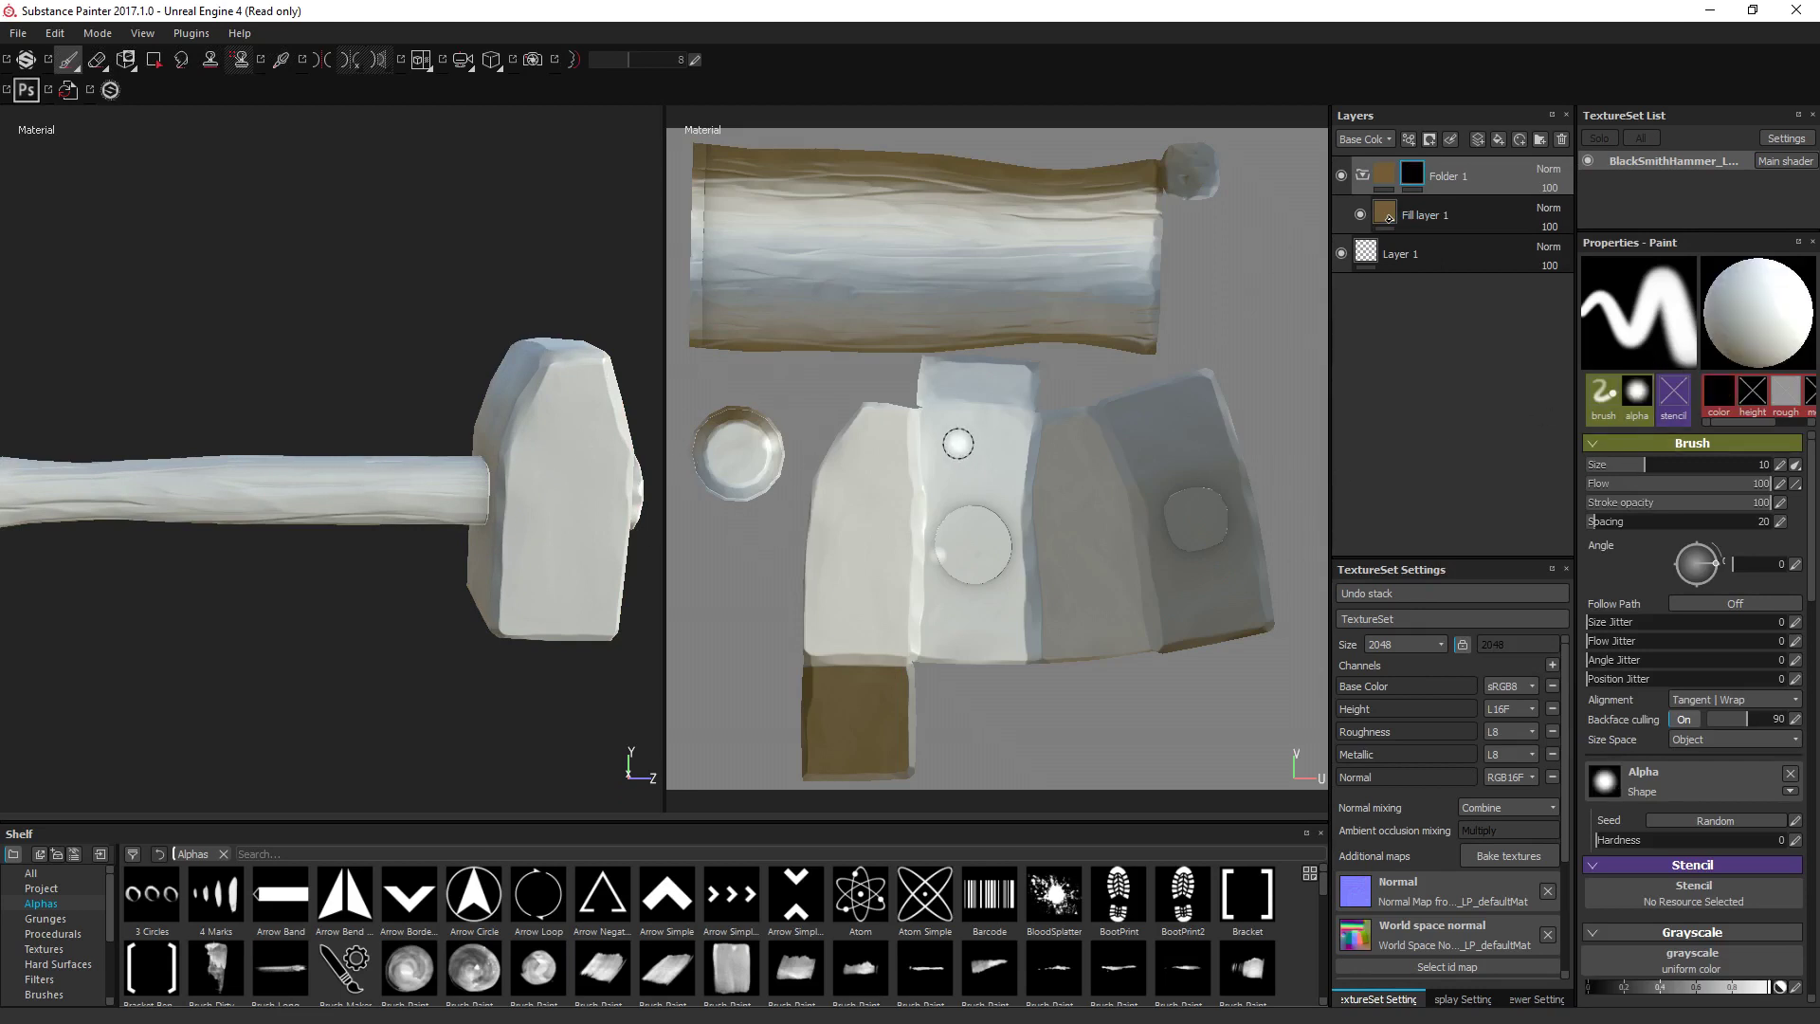
Polygon-fill the whole handle mesh in Folder 1's black mask so the brown shows only on the handle.
{"action": "key", "text": "4"}
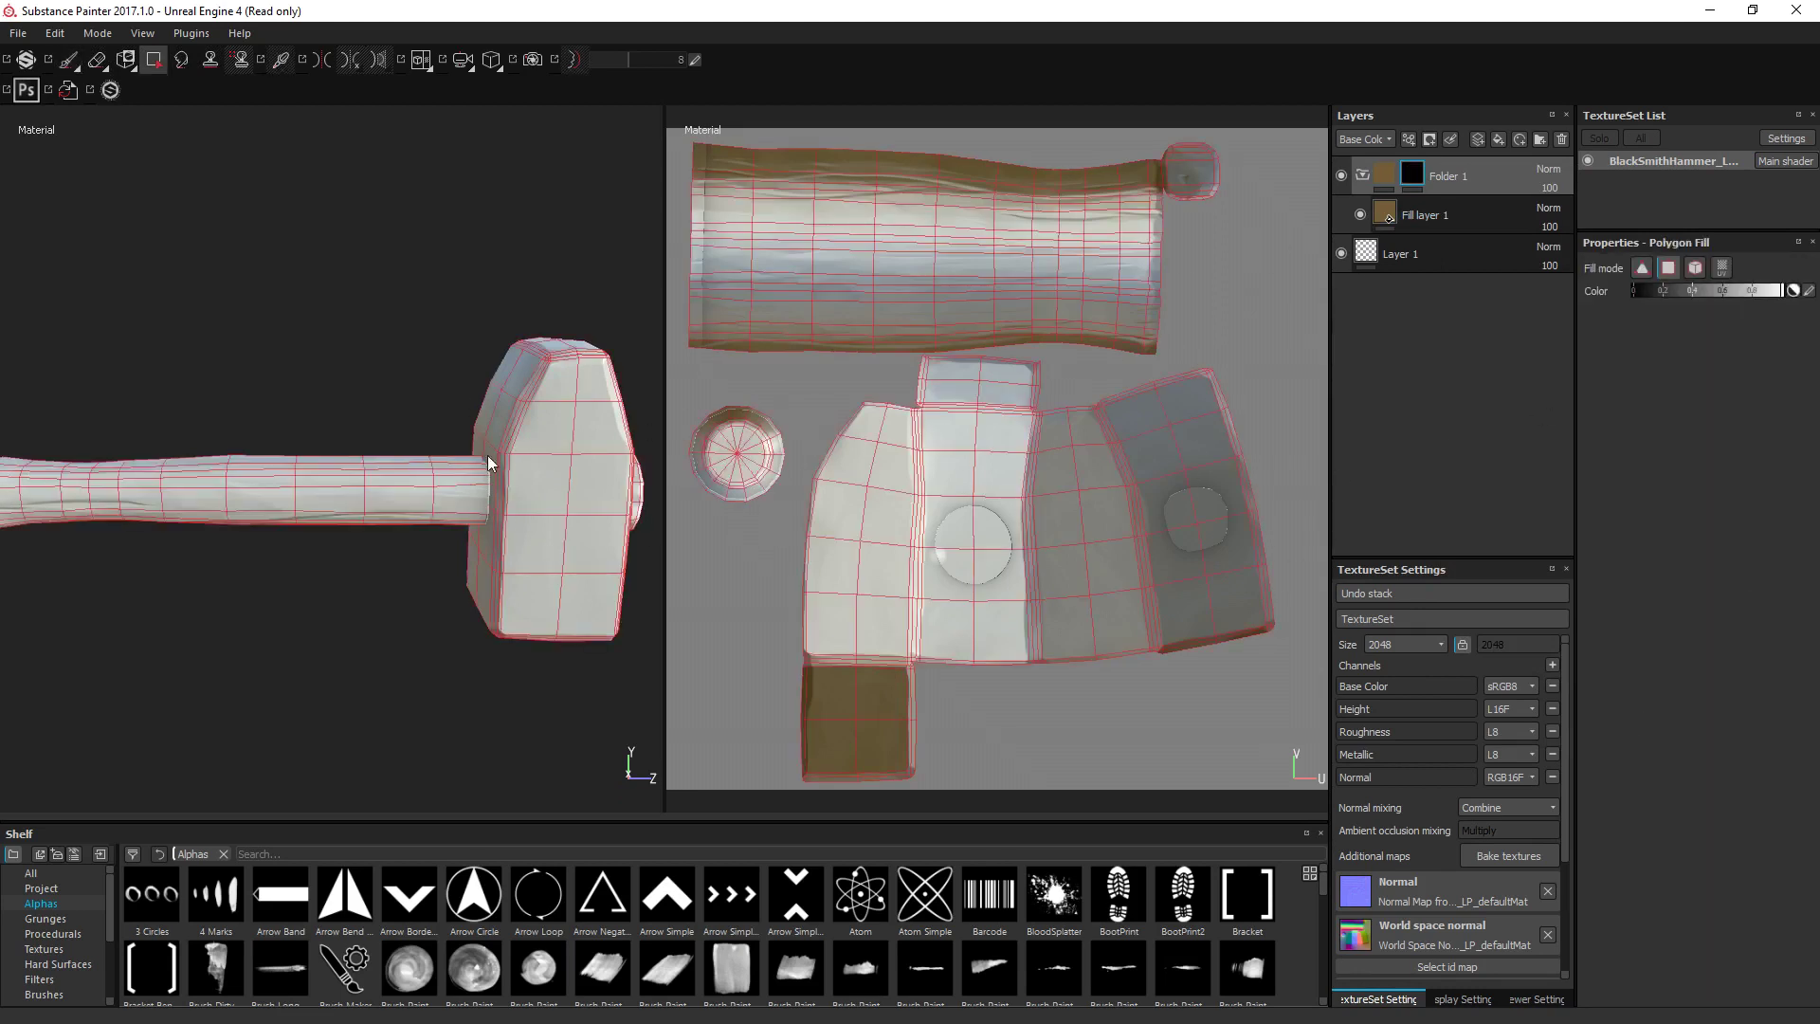
{"action": "left_click", "coordinate": [1696, 270]}
{"action": "left_click", "coordinate": [413, 485]}
{"action": "mouse_move", "coordinate": [458, 414]}
{"action": "left_mouse_down", "text": "alt"}
{"action": "mouse_move", "coordinate": [269, 430]}
{"action": "mouse_move", "coordinate": [379, 398]}
{"action": "left_mouse_up", "text": "alt"}
{"action": "key", "text": "1"}
{"action": "left_click_drag", "start_coordinate": [260, 455], "coordinate": [285, 450], "text": "alt"}
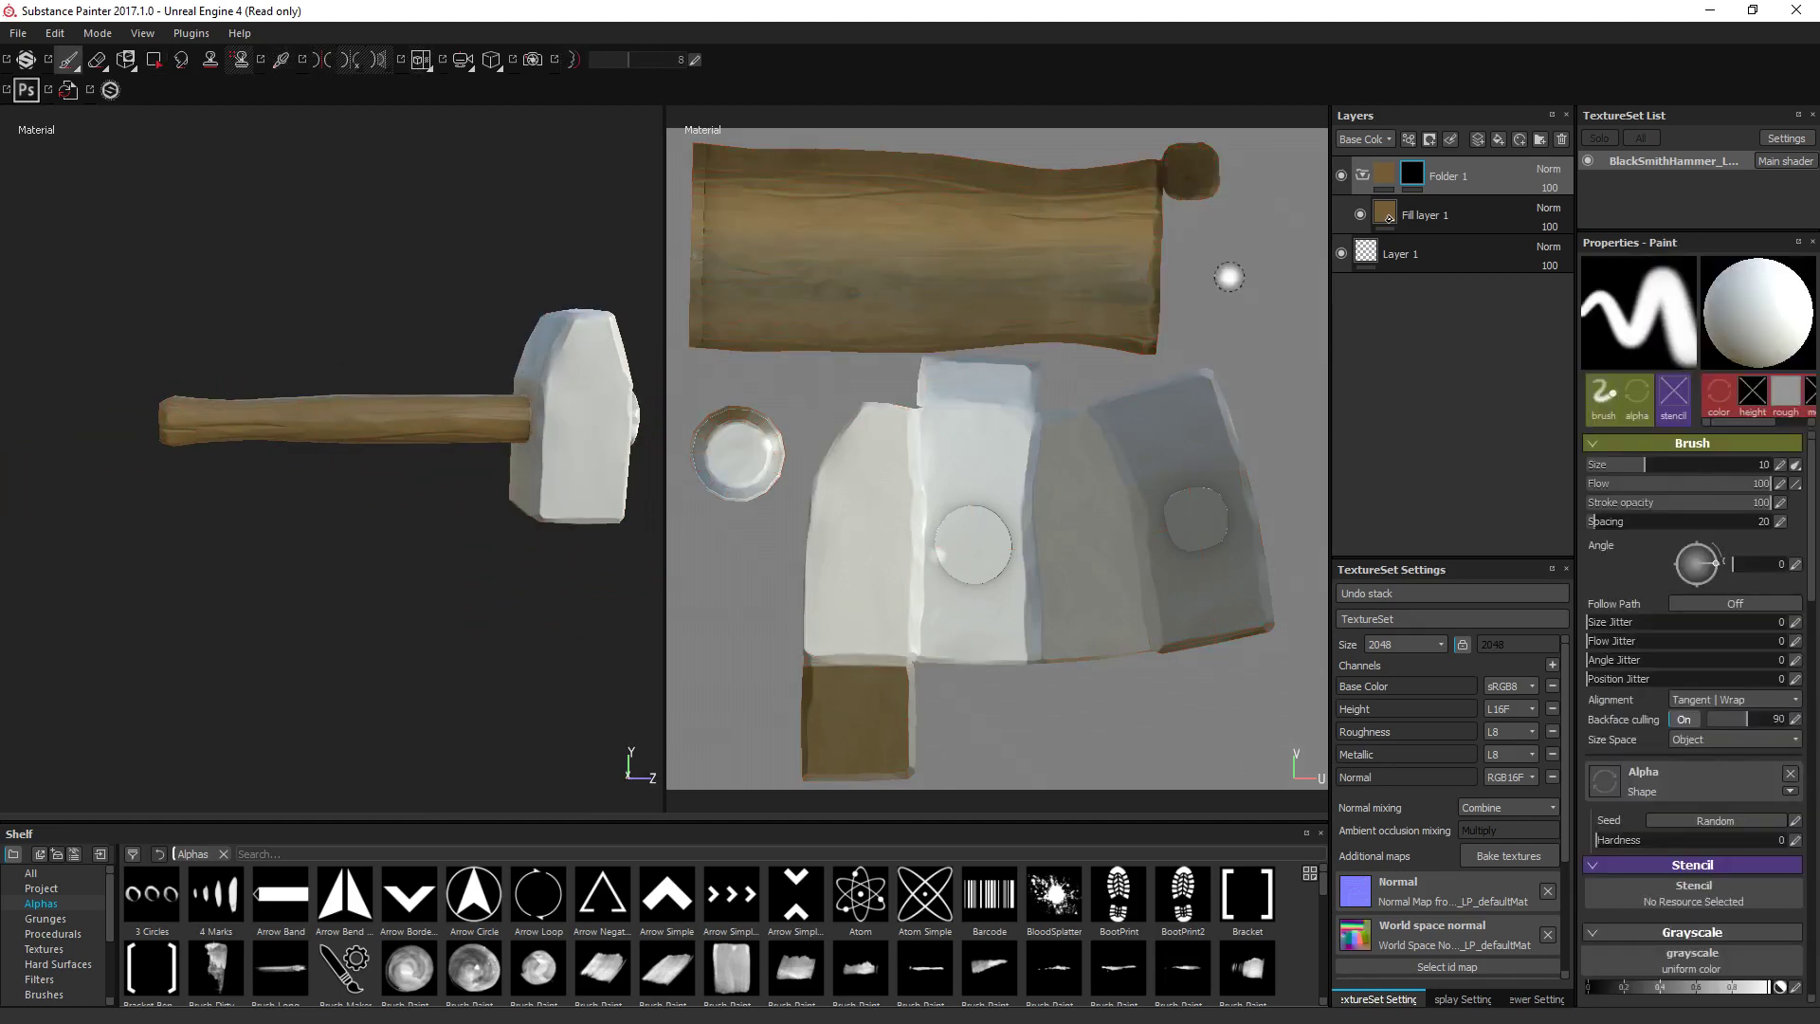
Raise the roughness of Fill layer 1 well above its midpoint.
{"action": "left_click", "coordinate": [1479, 209]}
{"action": "right_click", "coordinate": [1479, 208]}
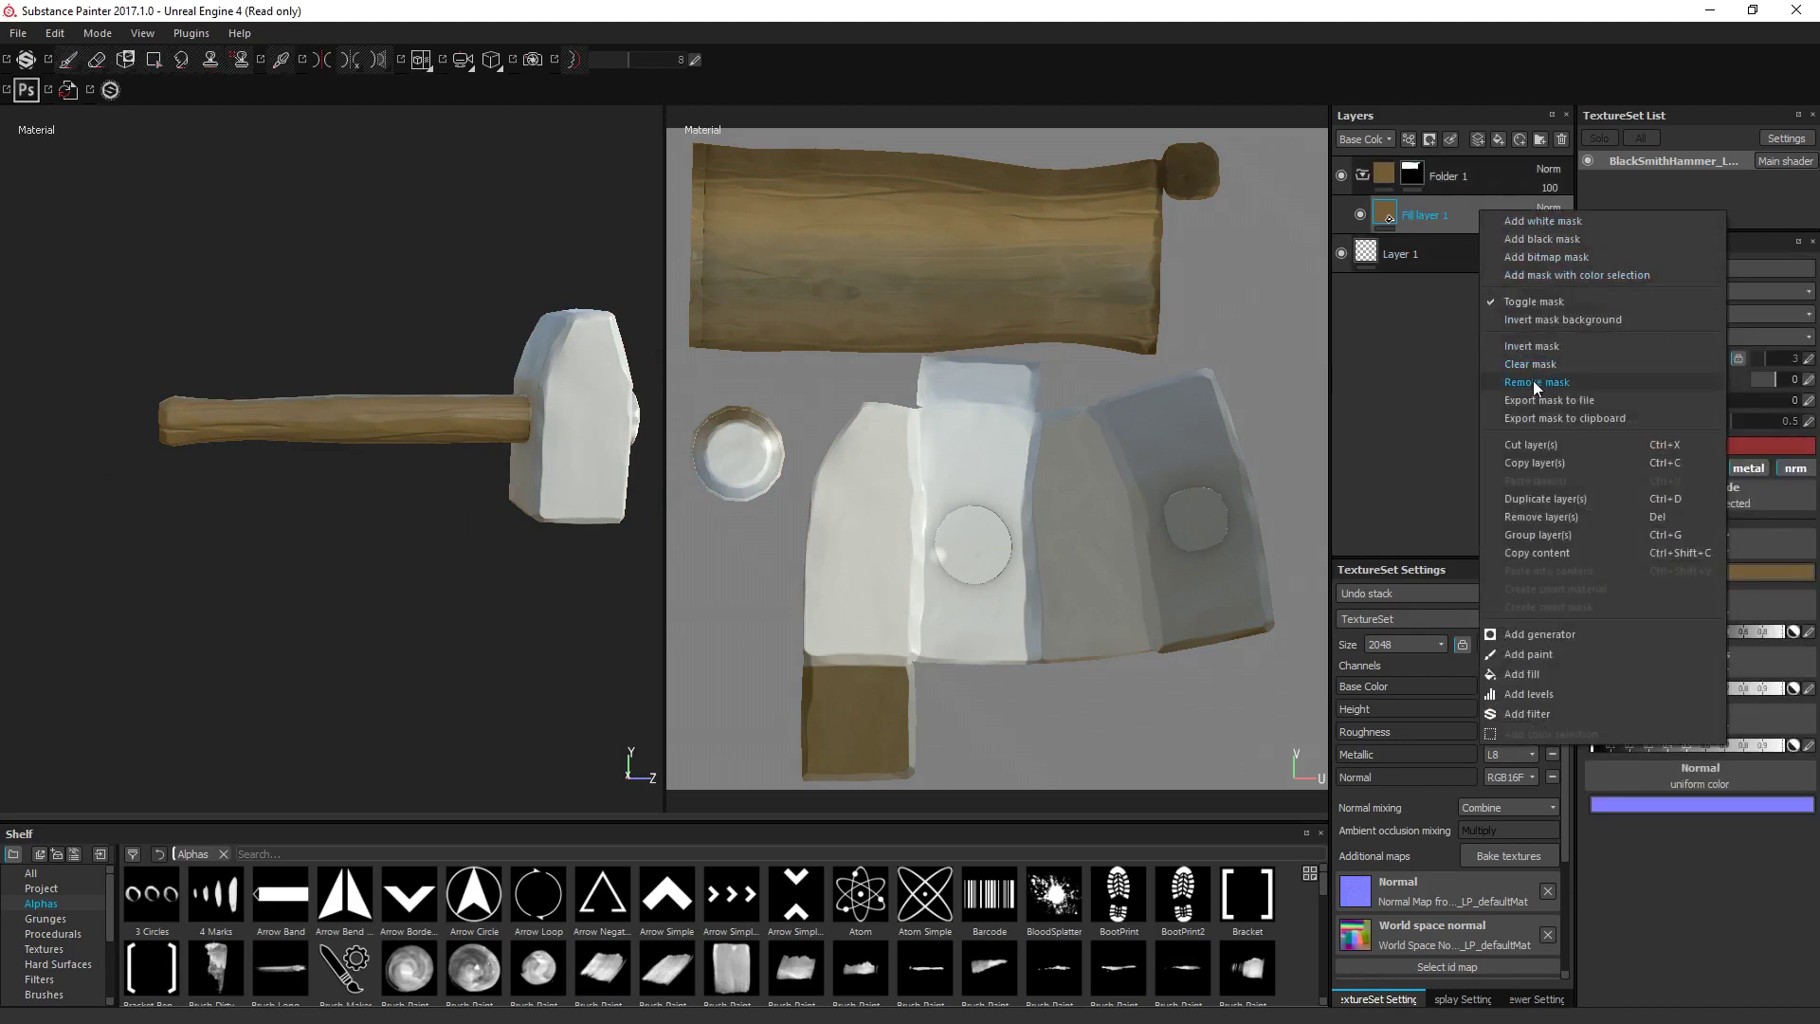
{"action": "left_click", "coordinate": [1742, 908]}
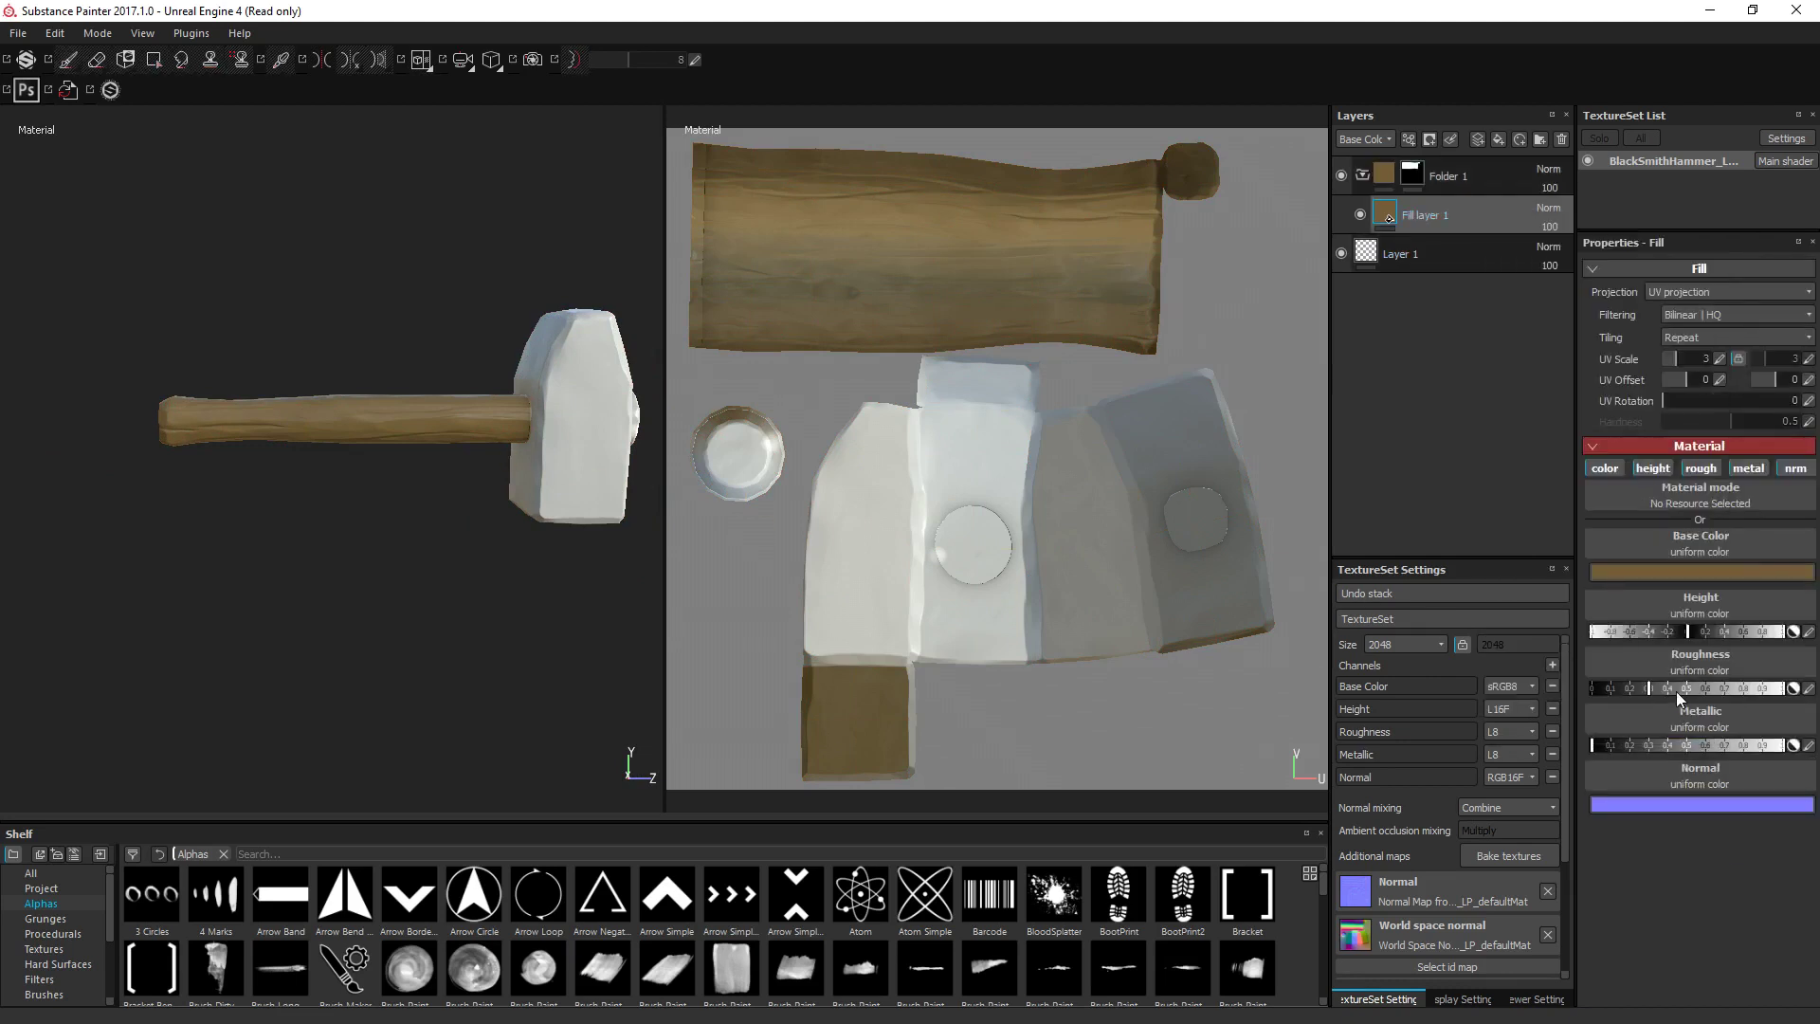
{"action": "left_click_drag", "start_coordinate": [1702, 687], "coordinate": [1743, 687]}
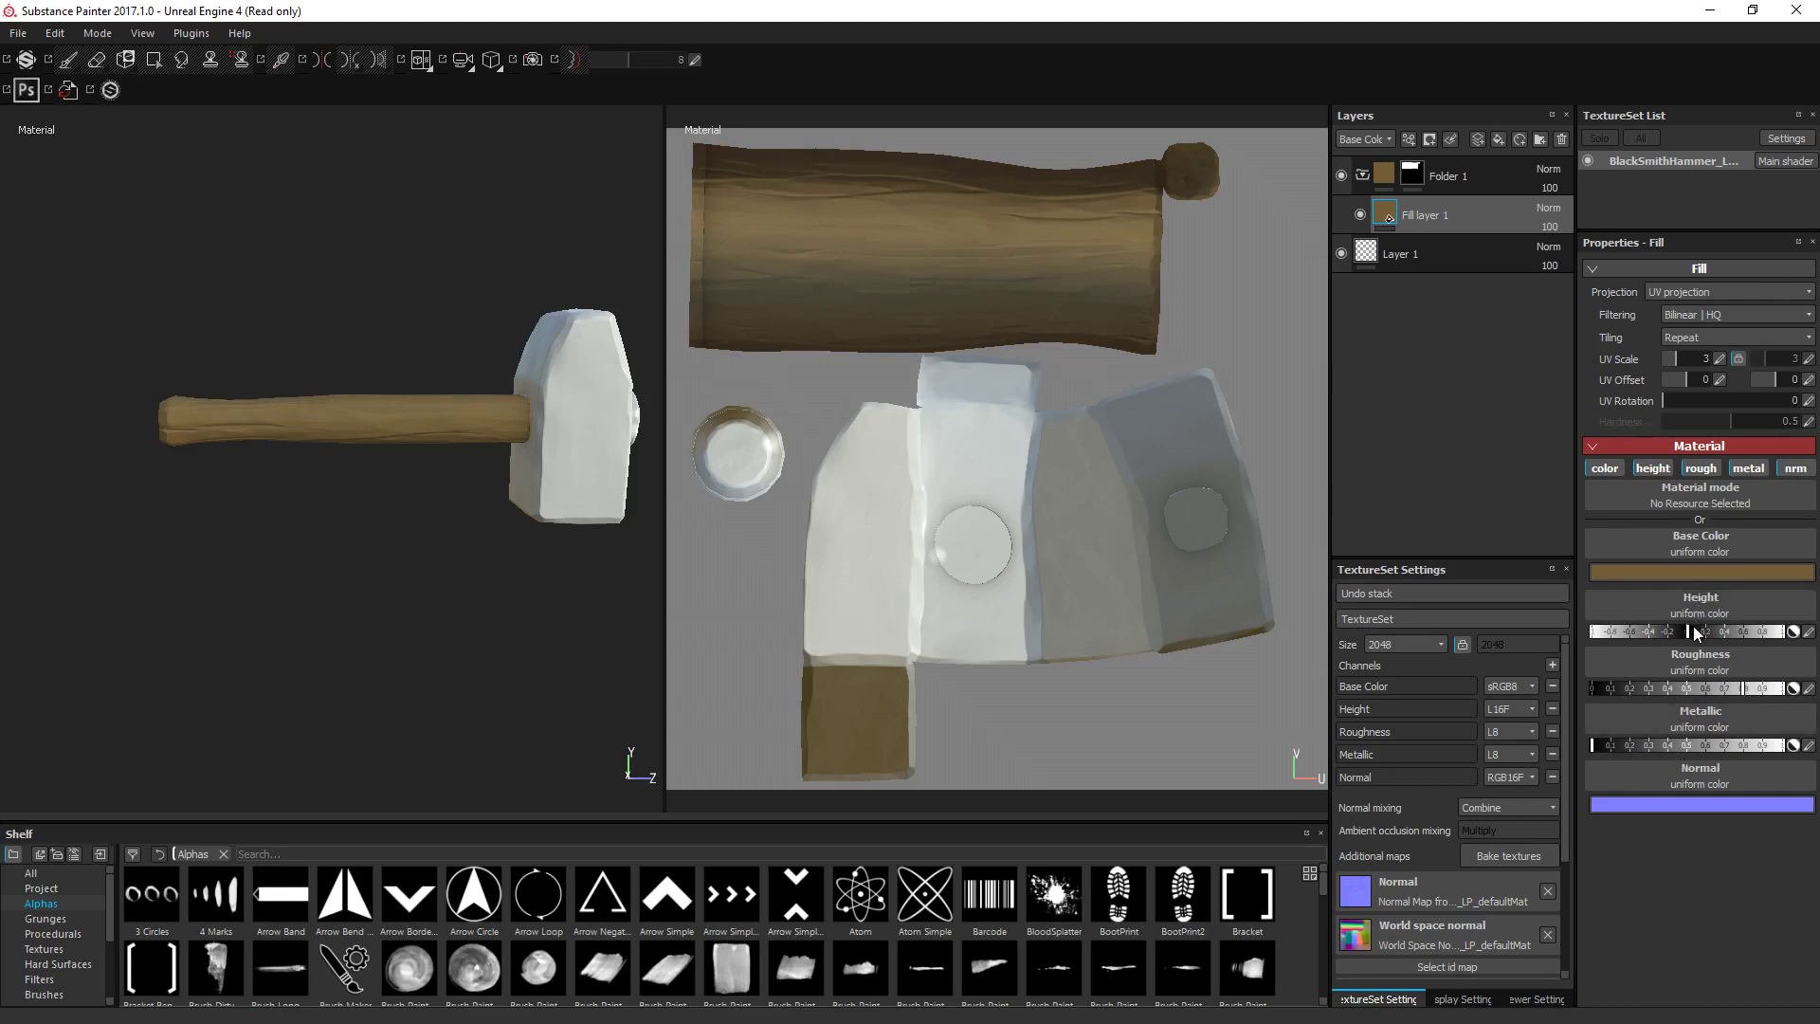
Duplicate Fill layer 1 and set the copy's base color to a dark brown of R 0.047, G 0.027, B 0.006.
{"action": "right_click", "coordinate": [1487, 216]}
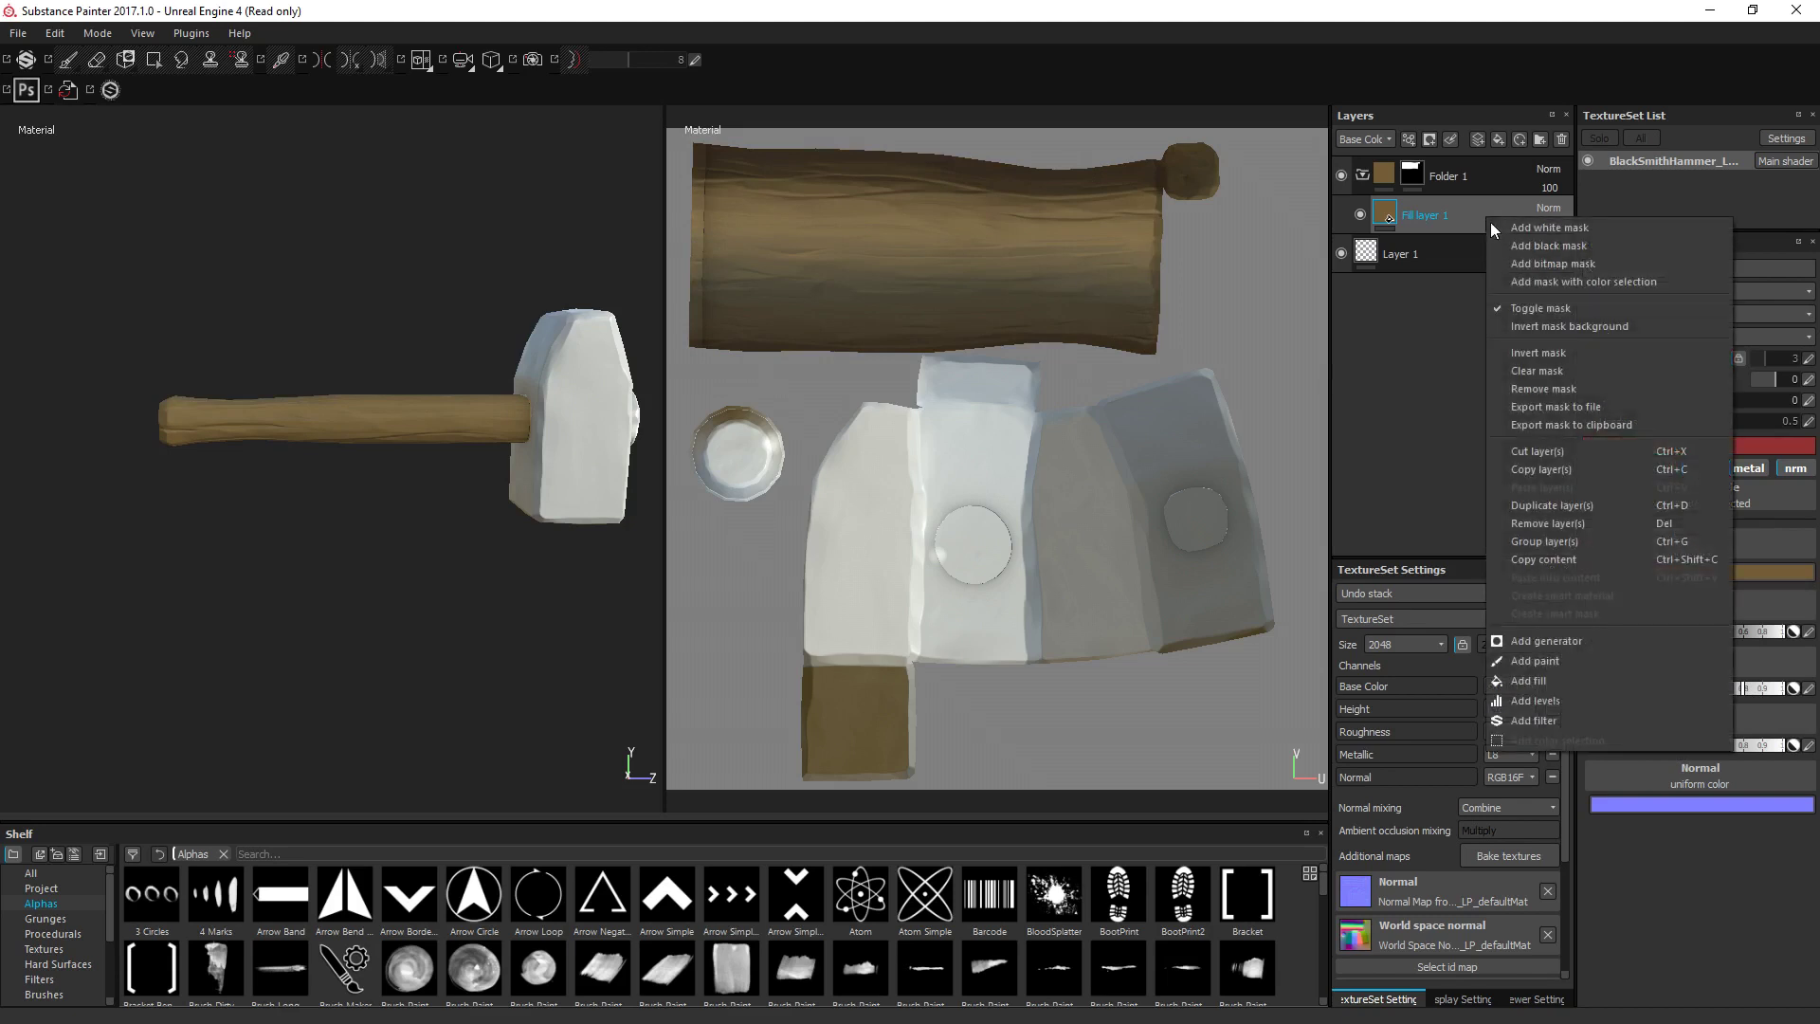
{"action": "left_click", "coordinate": [1597, 509]}
{"action": "left_click", "coordinate": [1666, 574]}
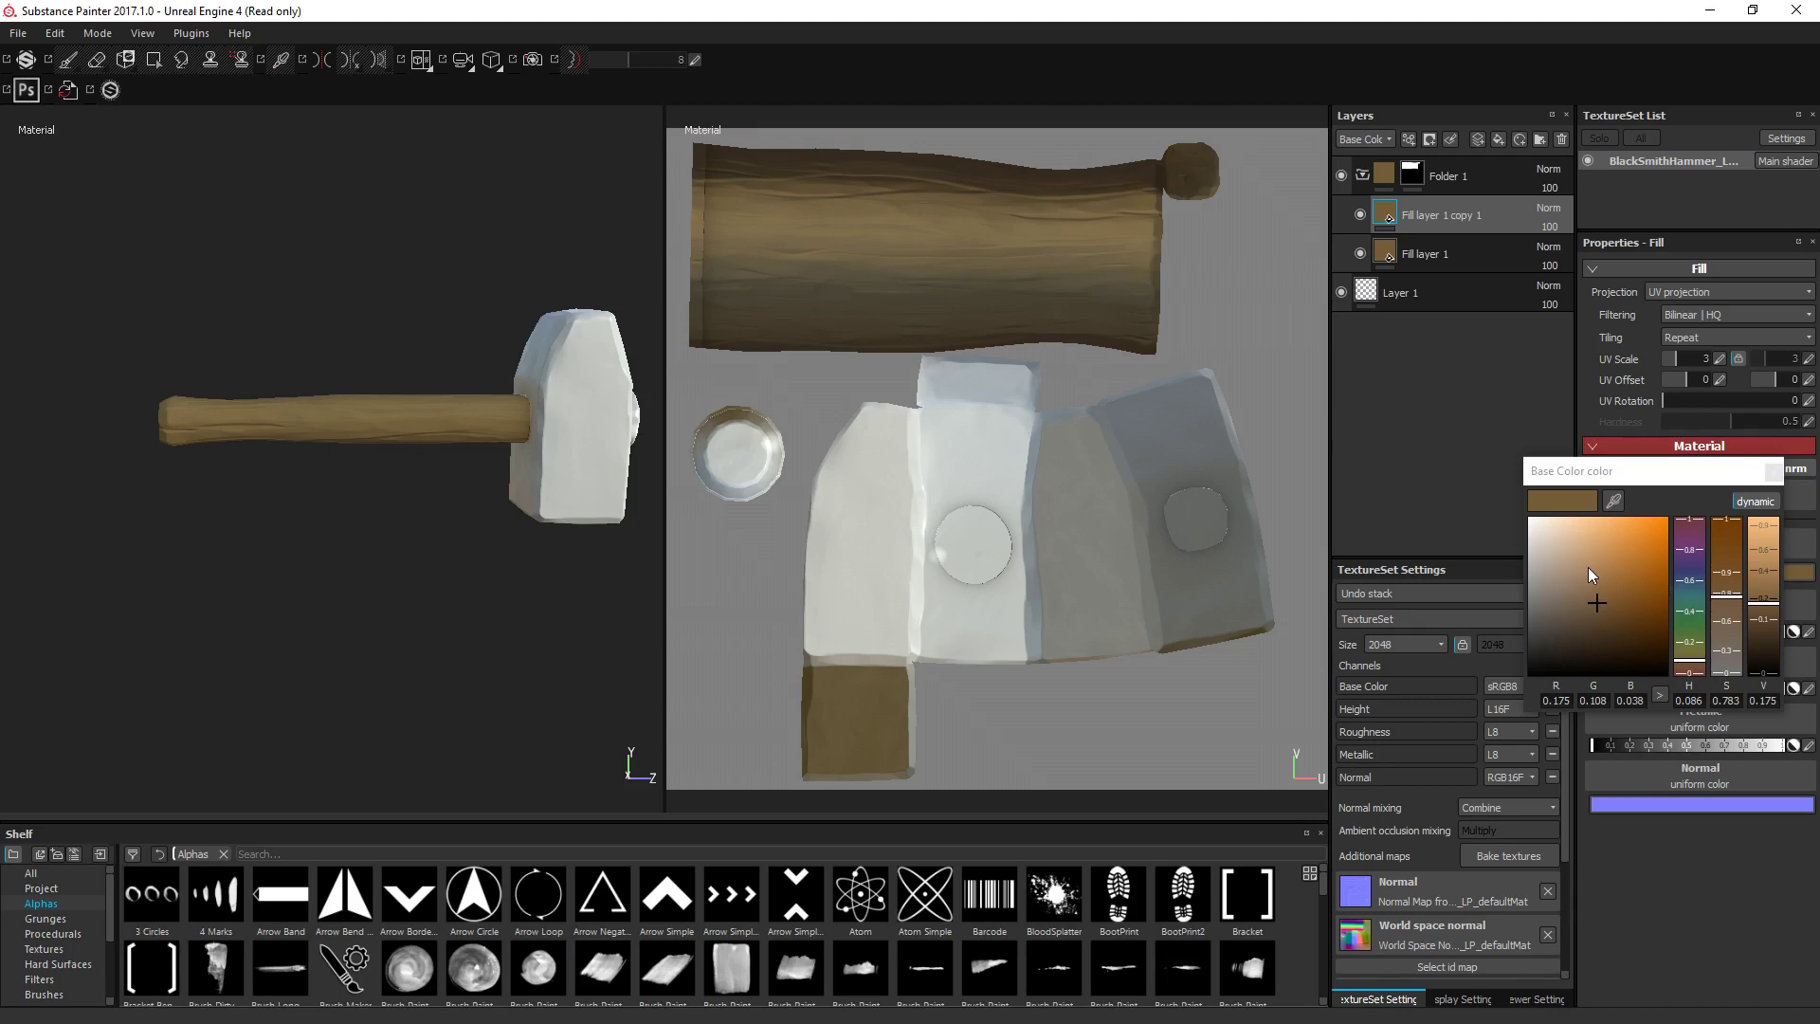
{"action": "left_click", "coordinate": [1614, 640]}
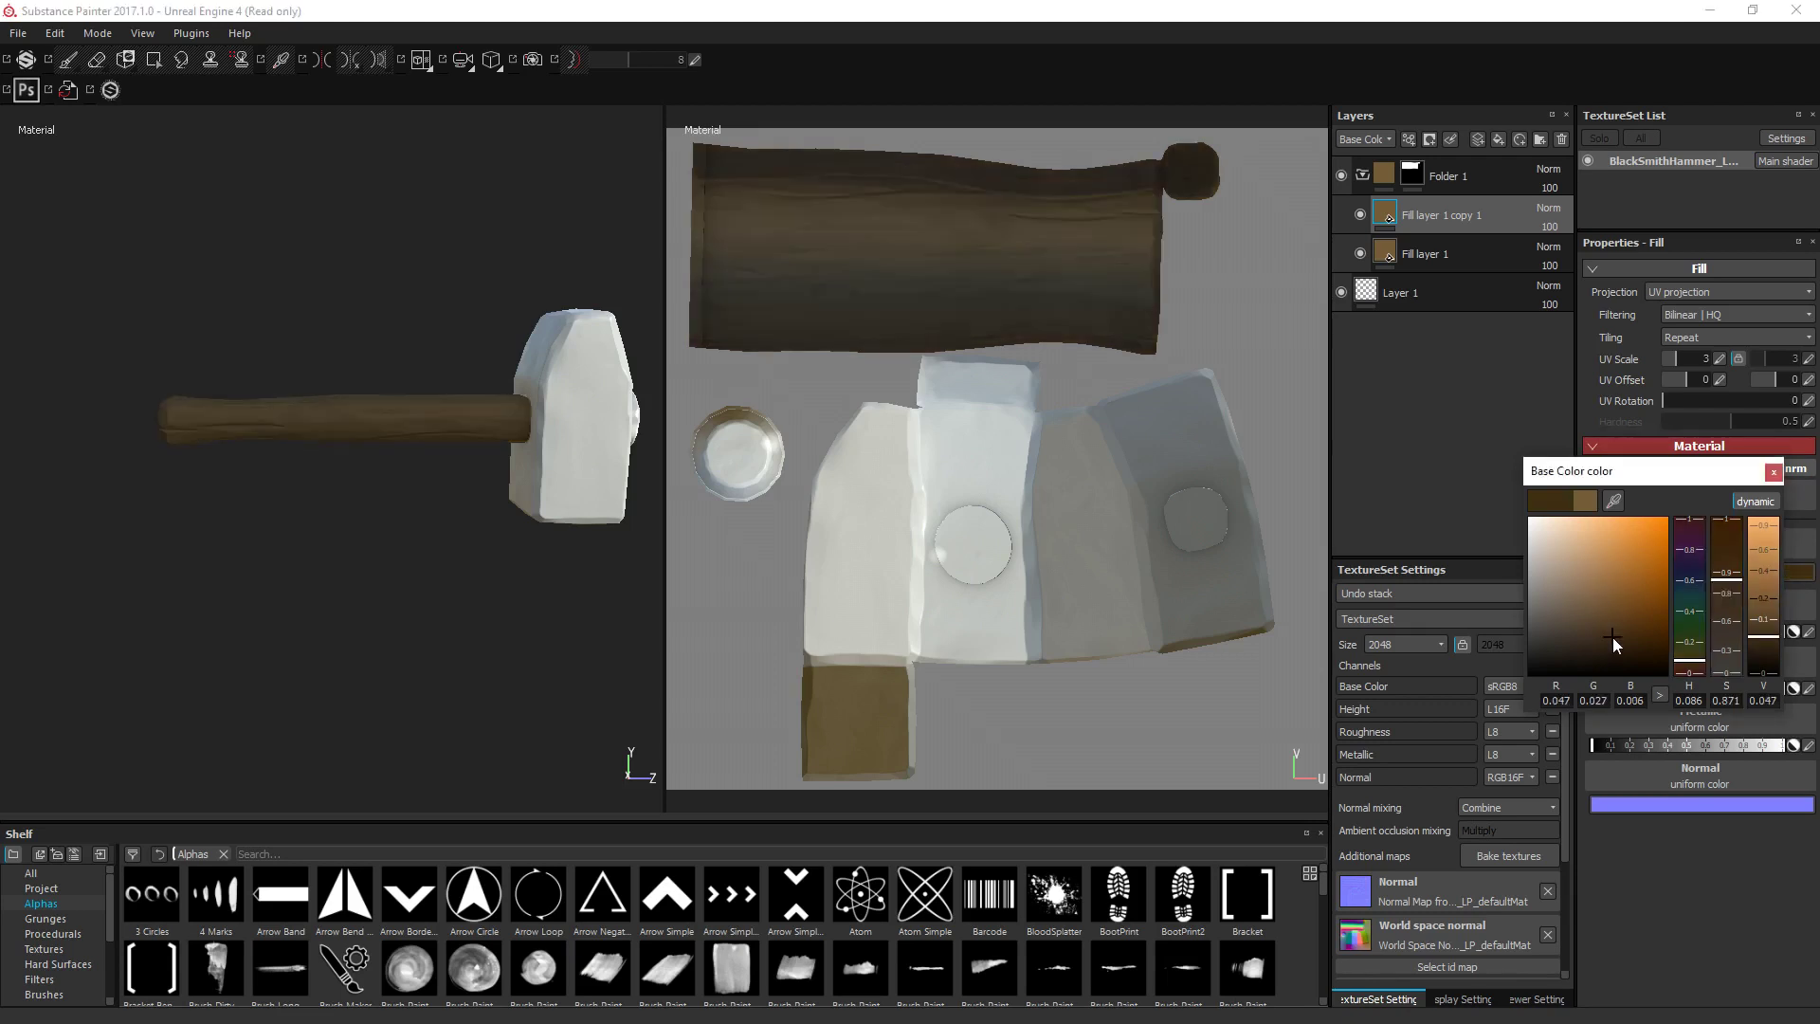
{"action": "left_click", "coordinate": [1772, 472]}
Apply the Cavity Rust smart mask to the dark brown fill layer.
{"action": "right_click", "coordinate": [1439, 217]}
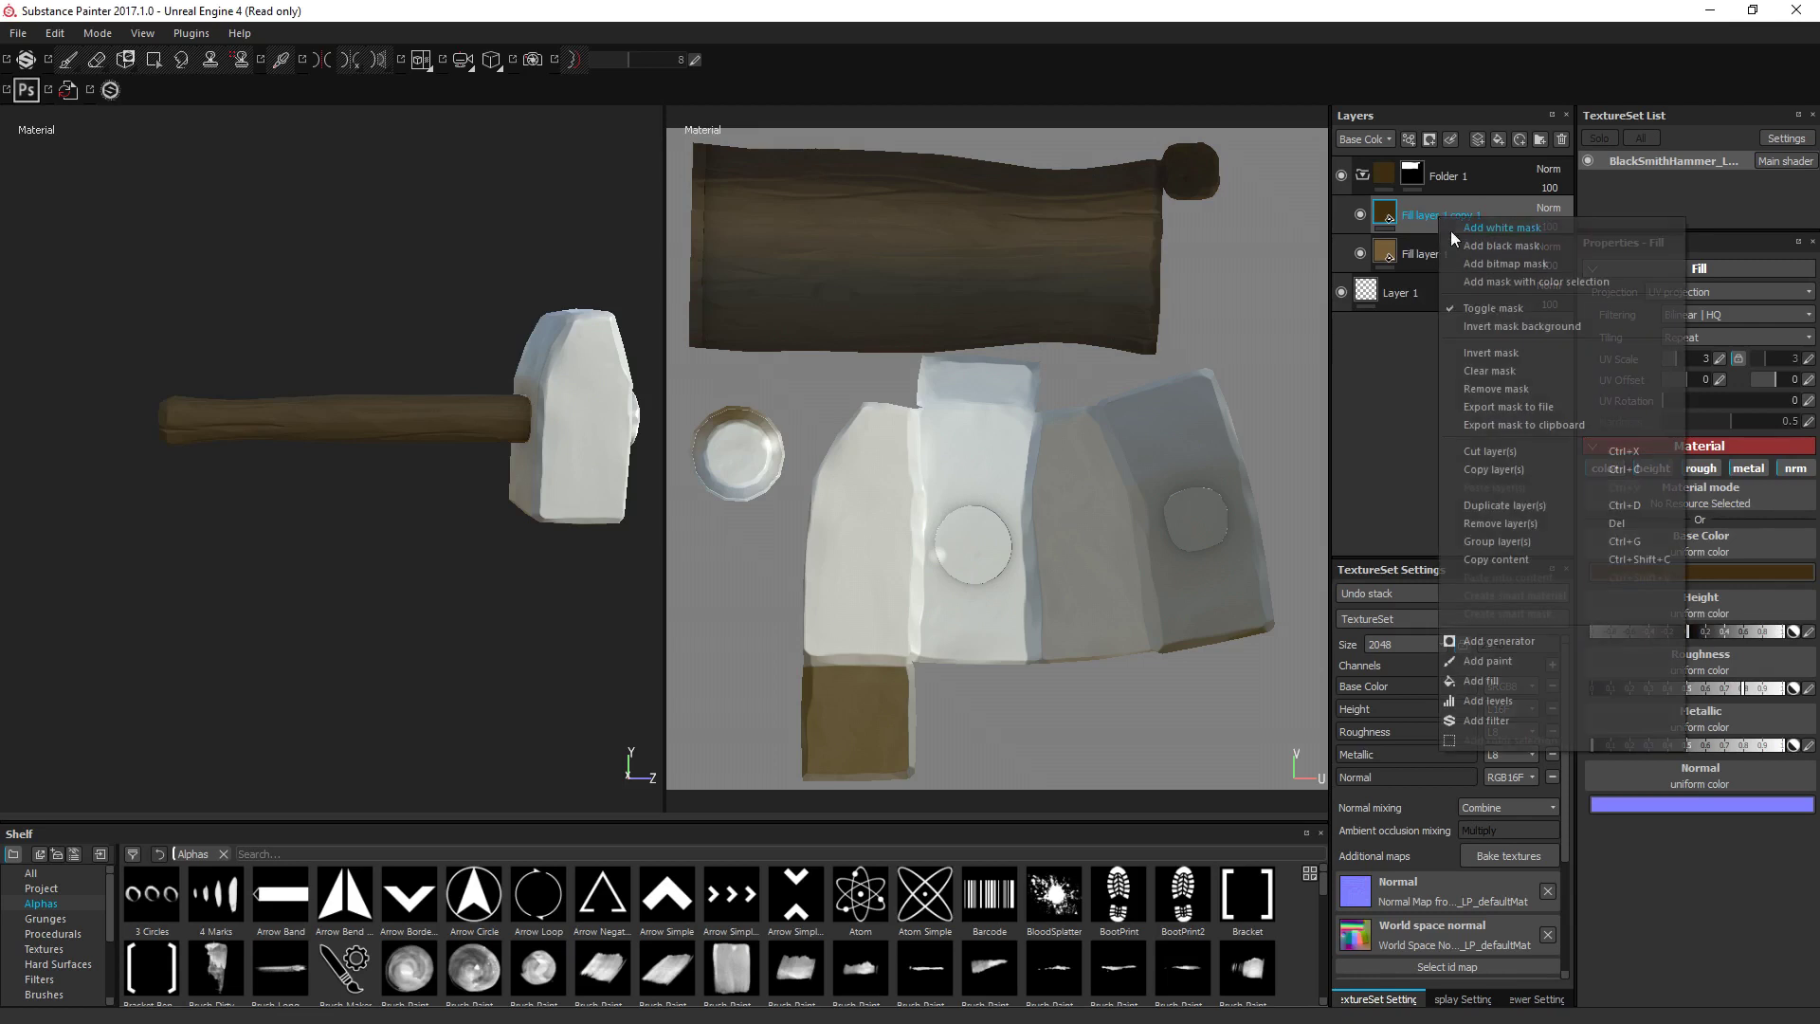
{"action": "left_click", "coordinate": [1514, 474]}
{"action": "scroll", "coordinate": [93, 929], "scroll_direction": "down", "scroll_amount": 2}
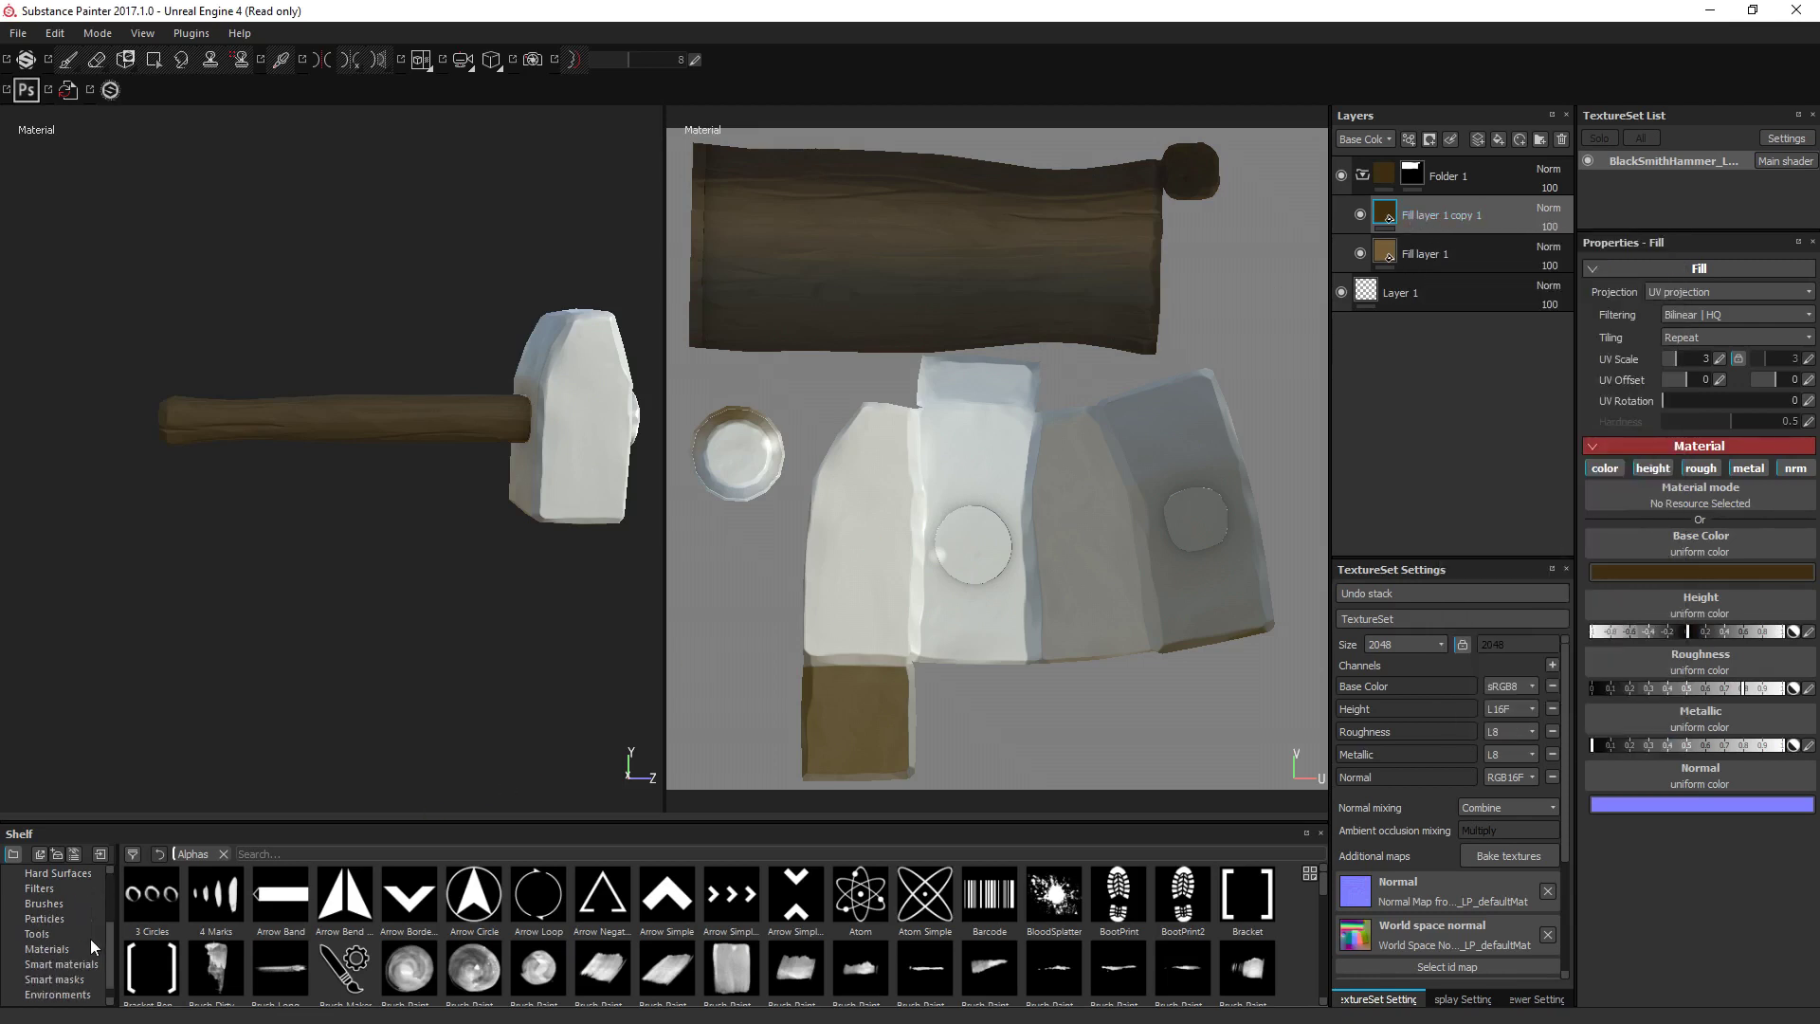
{"action": "left_click", "coordinate": [66, 978]}
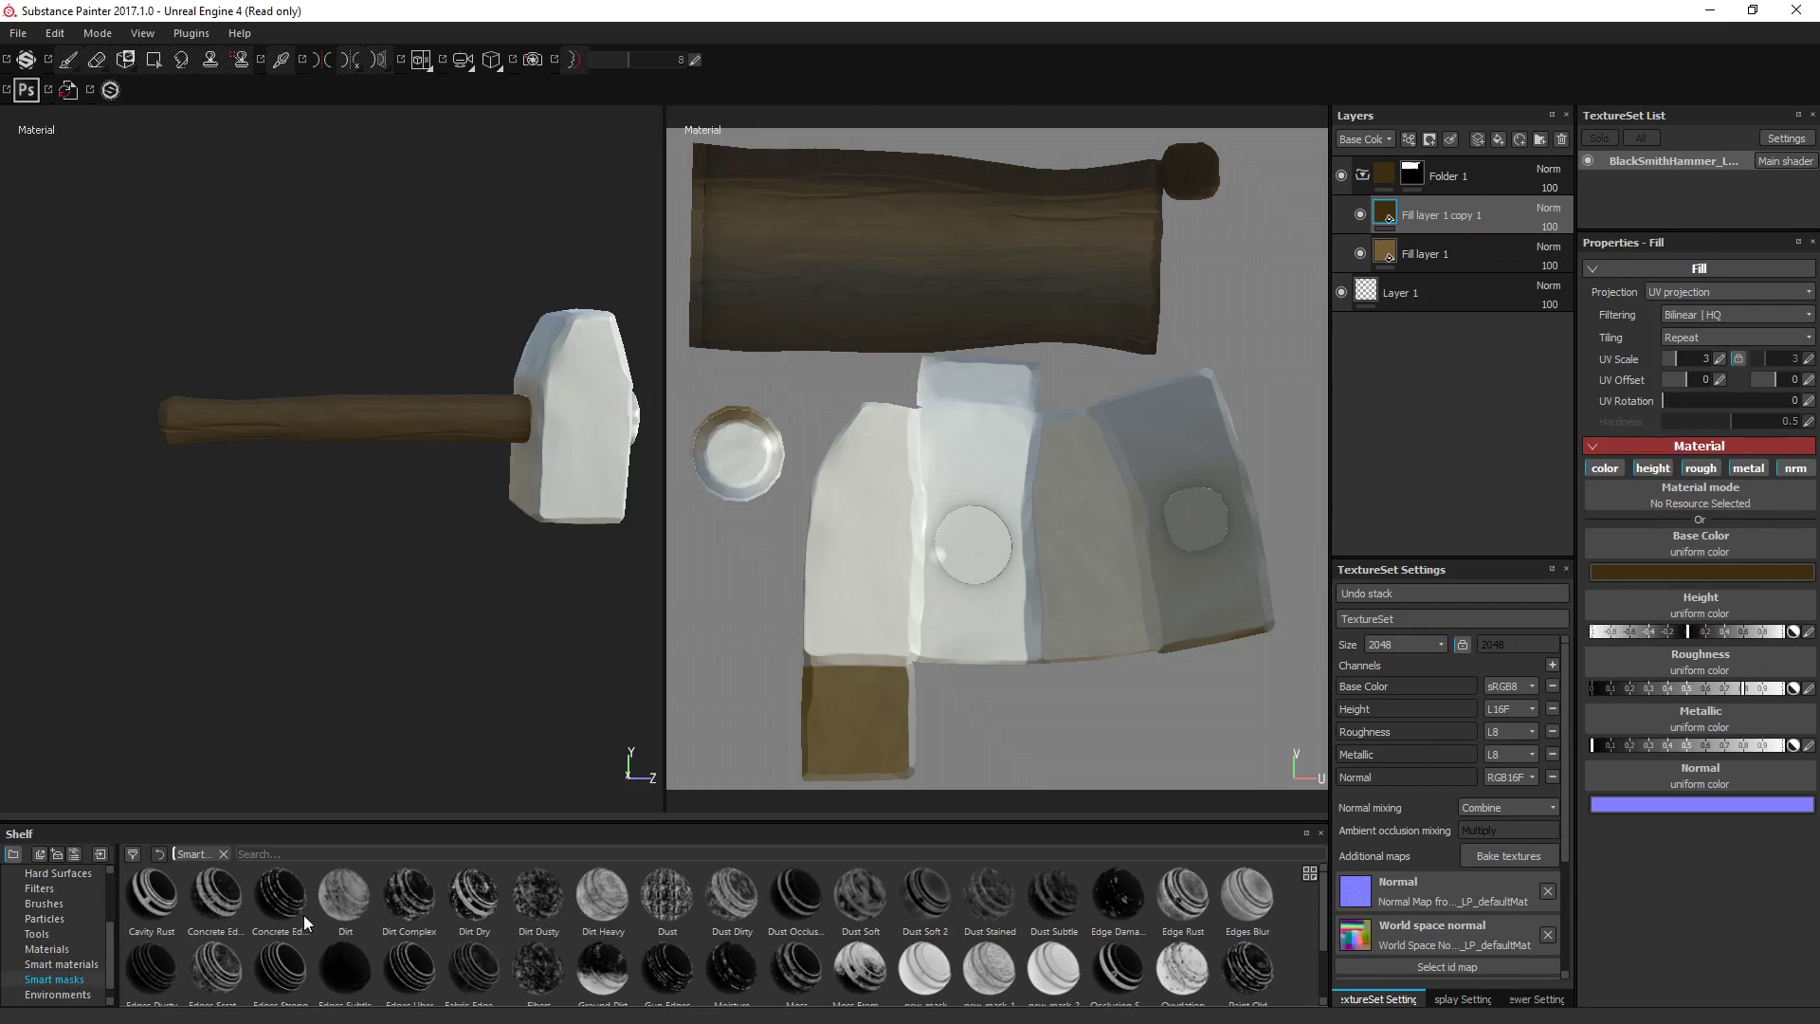
{"action": "mouse_move", "coordinate": [138, 908]}
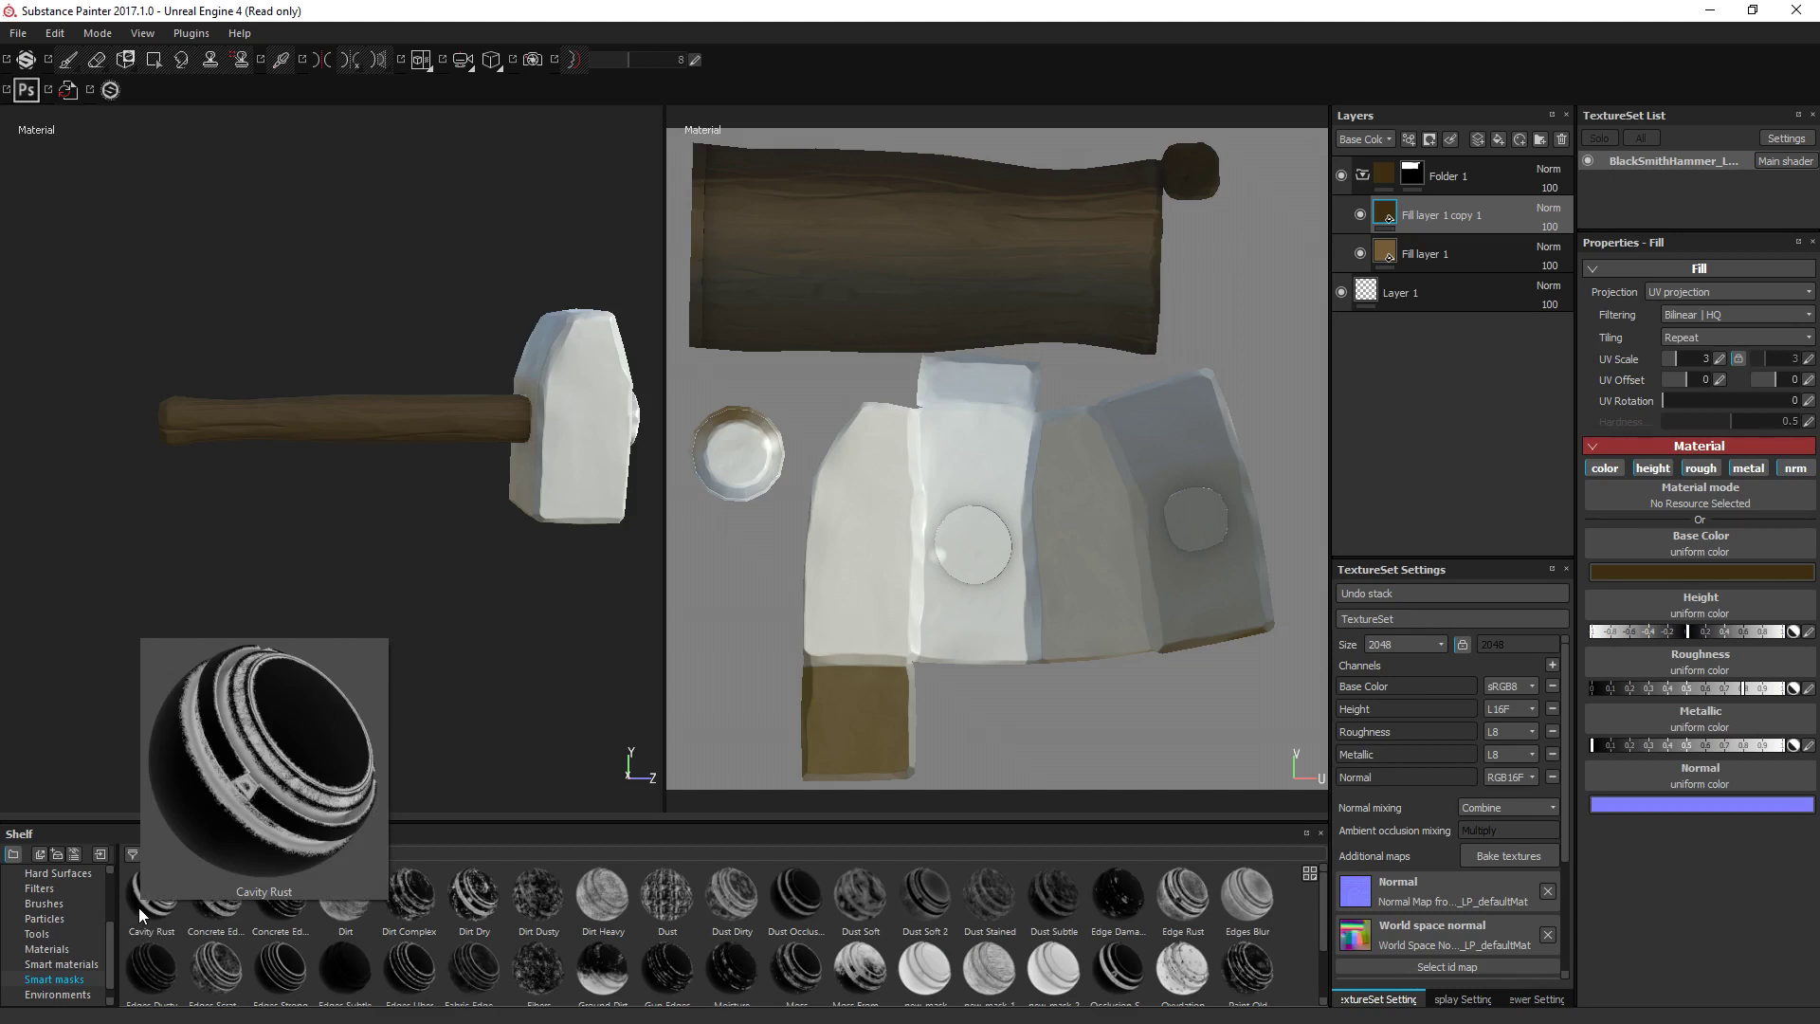
{"action": "scroll", "coordinate": [656, 912], "scroll_direction": "down", "scroll_amount": 1}
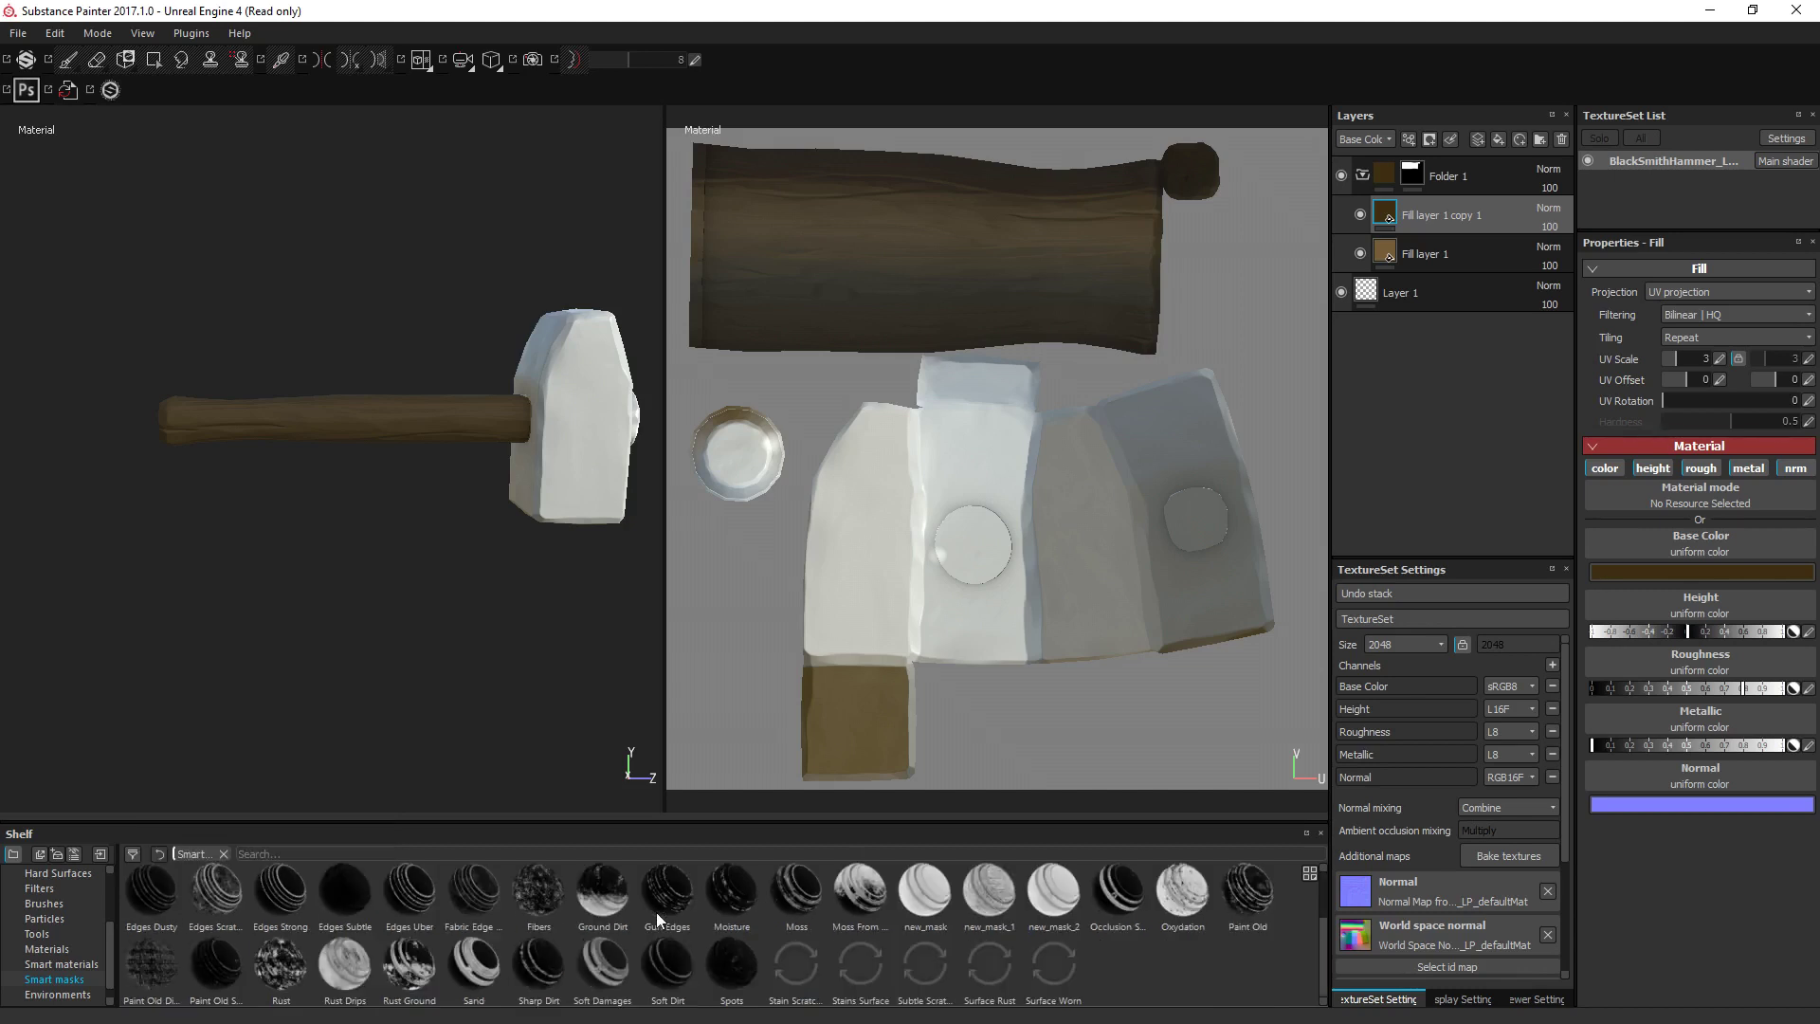
{"action": "left_click", "coordinate": [1134, 927]}
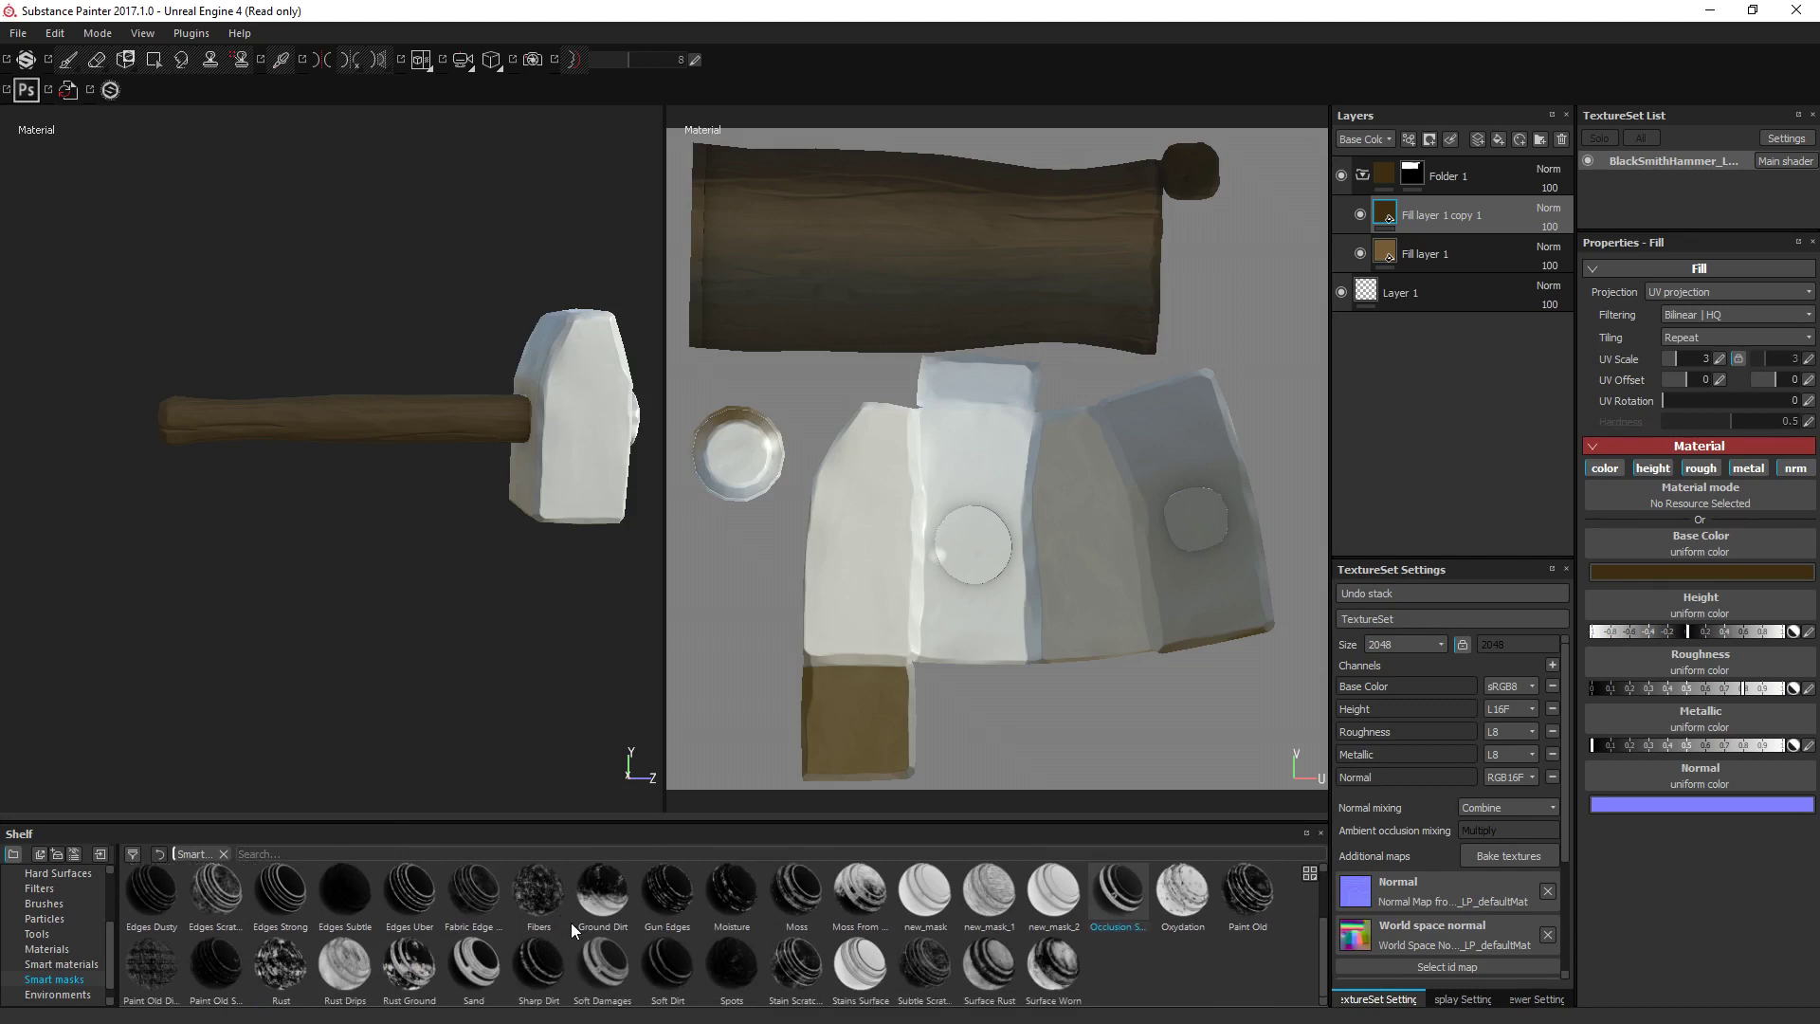
{"action": "scroll", "coordinate": [570, 923], "scroll_direction": "up", "scroll_amount": 1}
{"action": "mouse_move", "coordinate": [152, 892]}
{"action": "left_mouse_down"}
{"action": "mouse_move", "coordinate": [1100, 527]}
{"action": "mouse_move", "coordinate": [1434, 206]}
{"action": "mouse_move", "coordinate": [1451, 220]}
{"action": "mouse_move", "coordinate": [1427, 243]}
{"action": "left_mouse_up"}
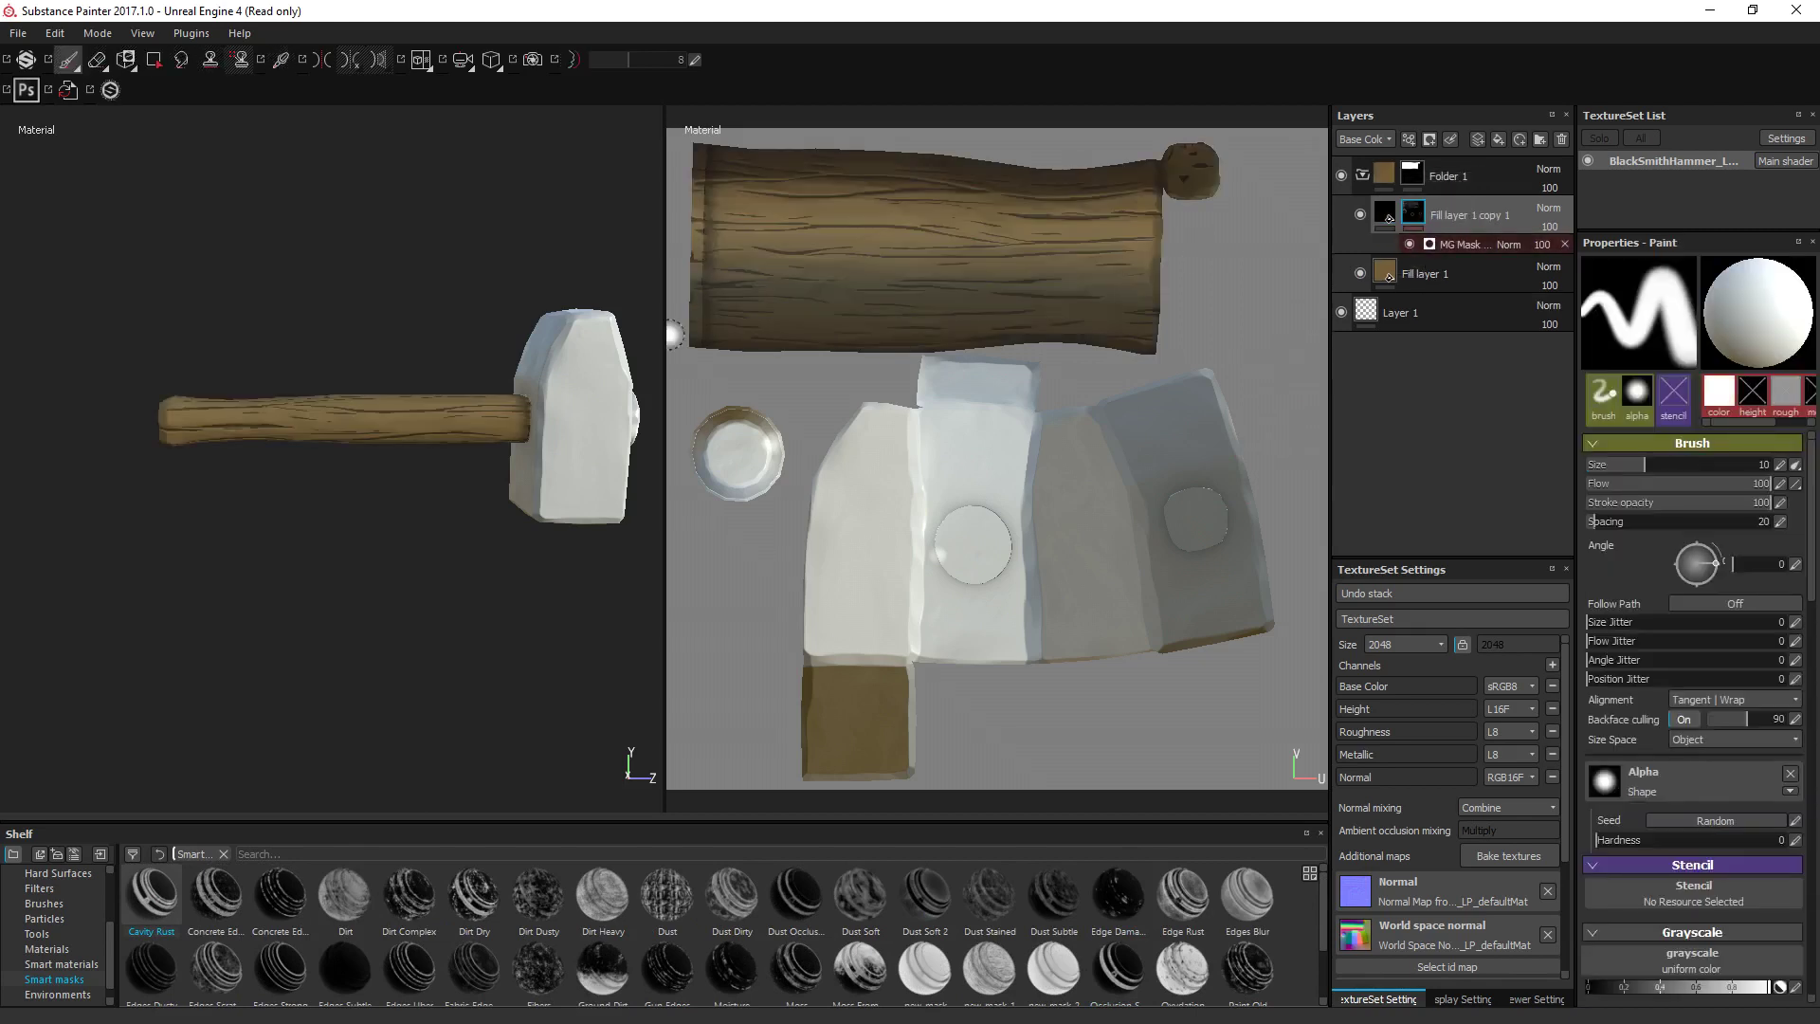
Set the Cavity Rust generator's global blur to 0.5, global balance to about 0.78 and global contrast to about 0.82.
{"action": "scroll", "coordinate": [424, 642], "scroll_direction": "up", "scroll_amount": 3}
{"action": "left_click_drag", "start_coordinate": [424, 642], "coordinate": [462, 274], "text": "alt"}
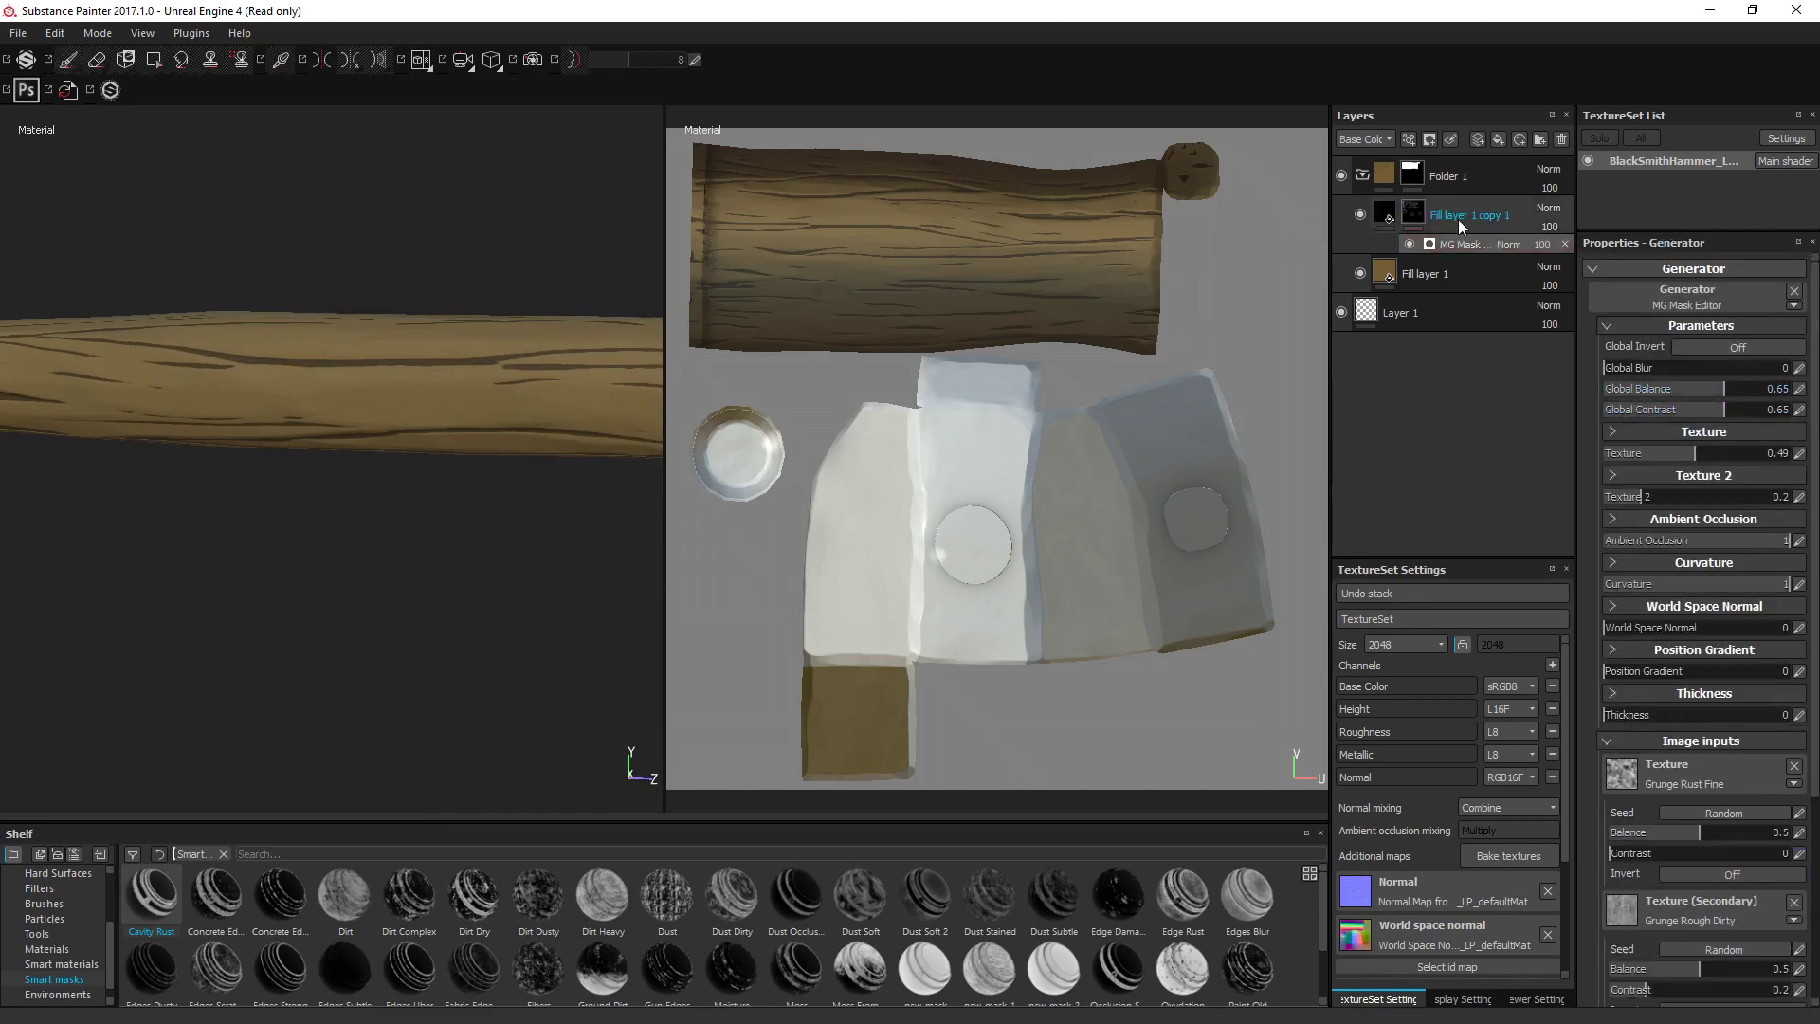
{"action": "left_click", "coordinate": [1799, 368]}
{"action": "type", "text": "0.3"}
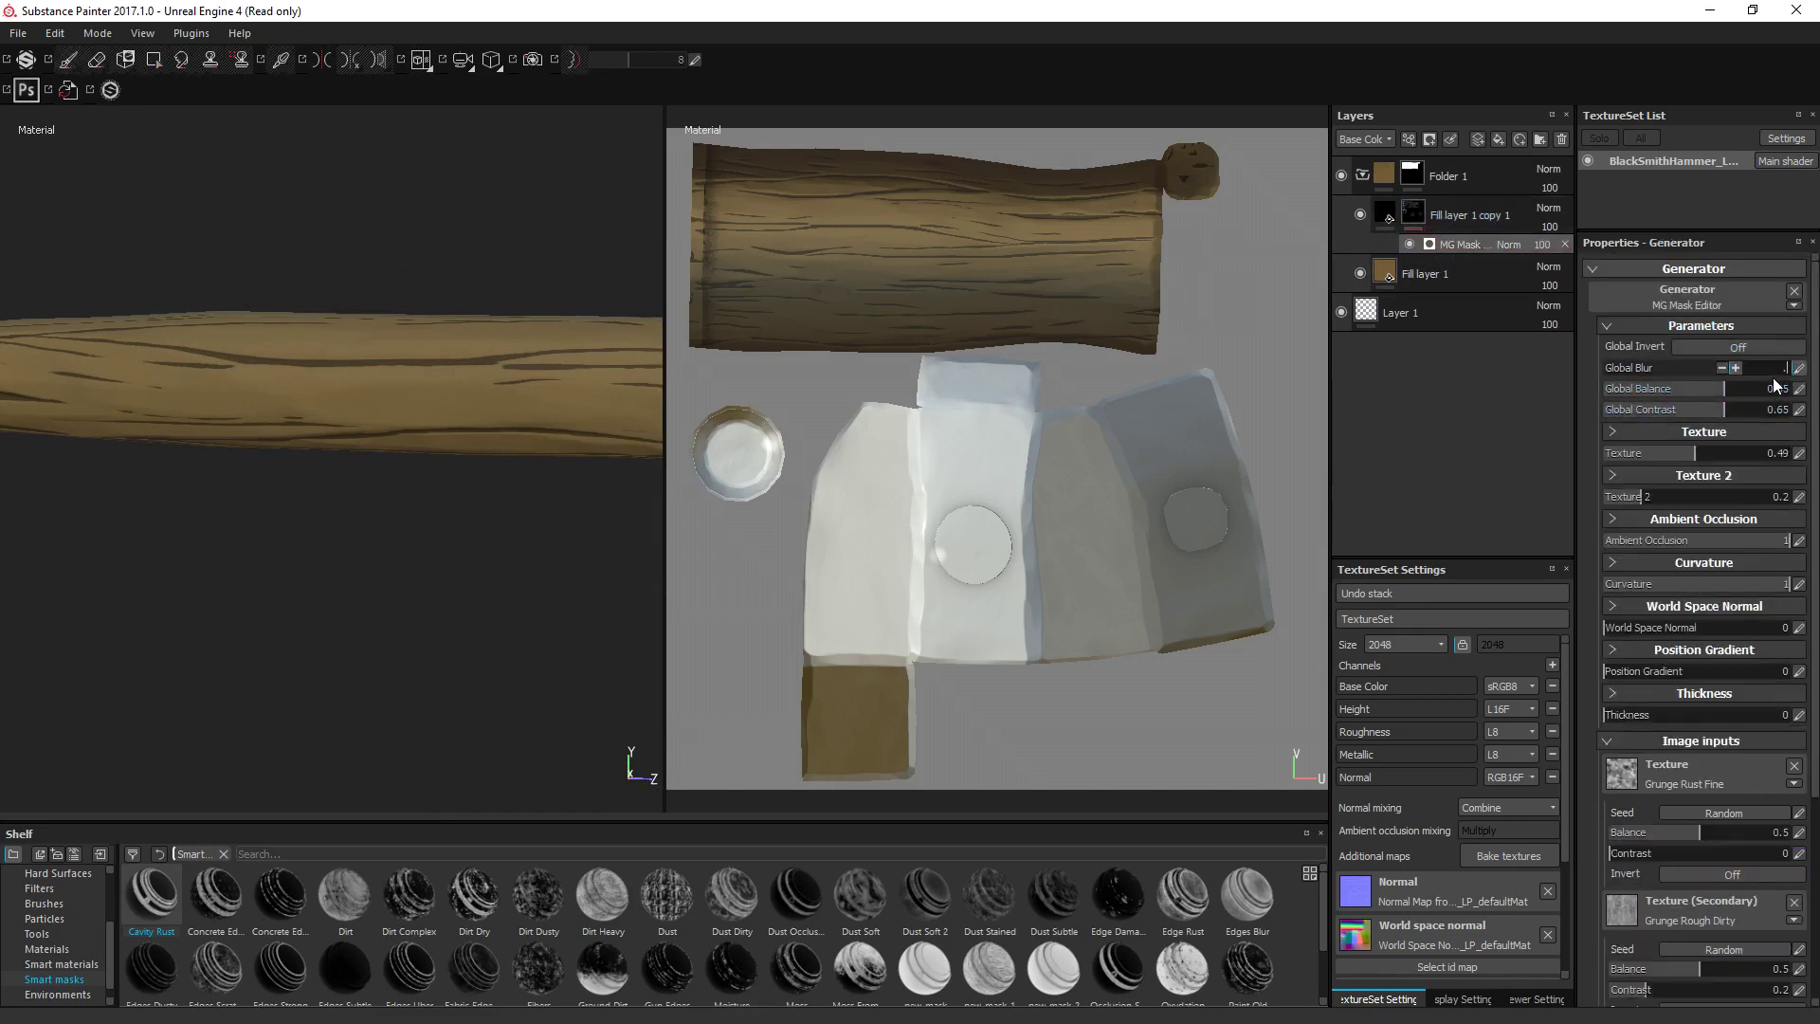
{"action": "key", "text": "Return"}
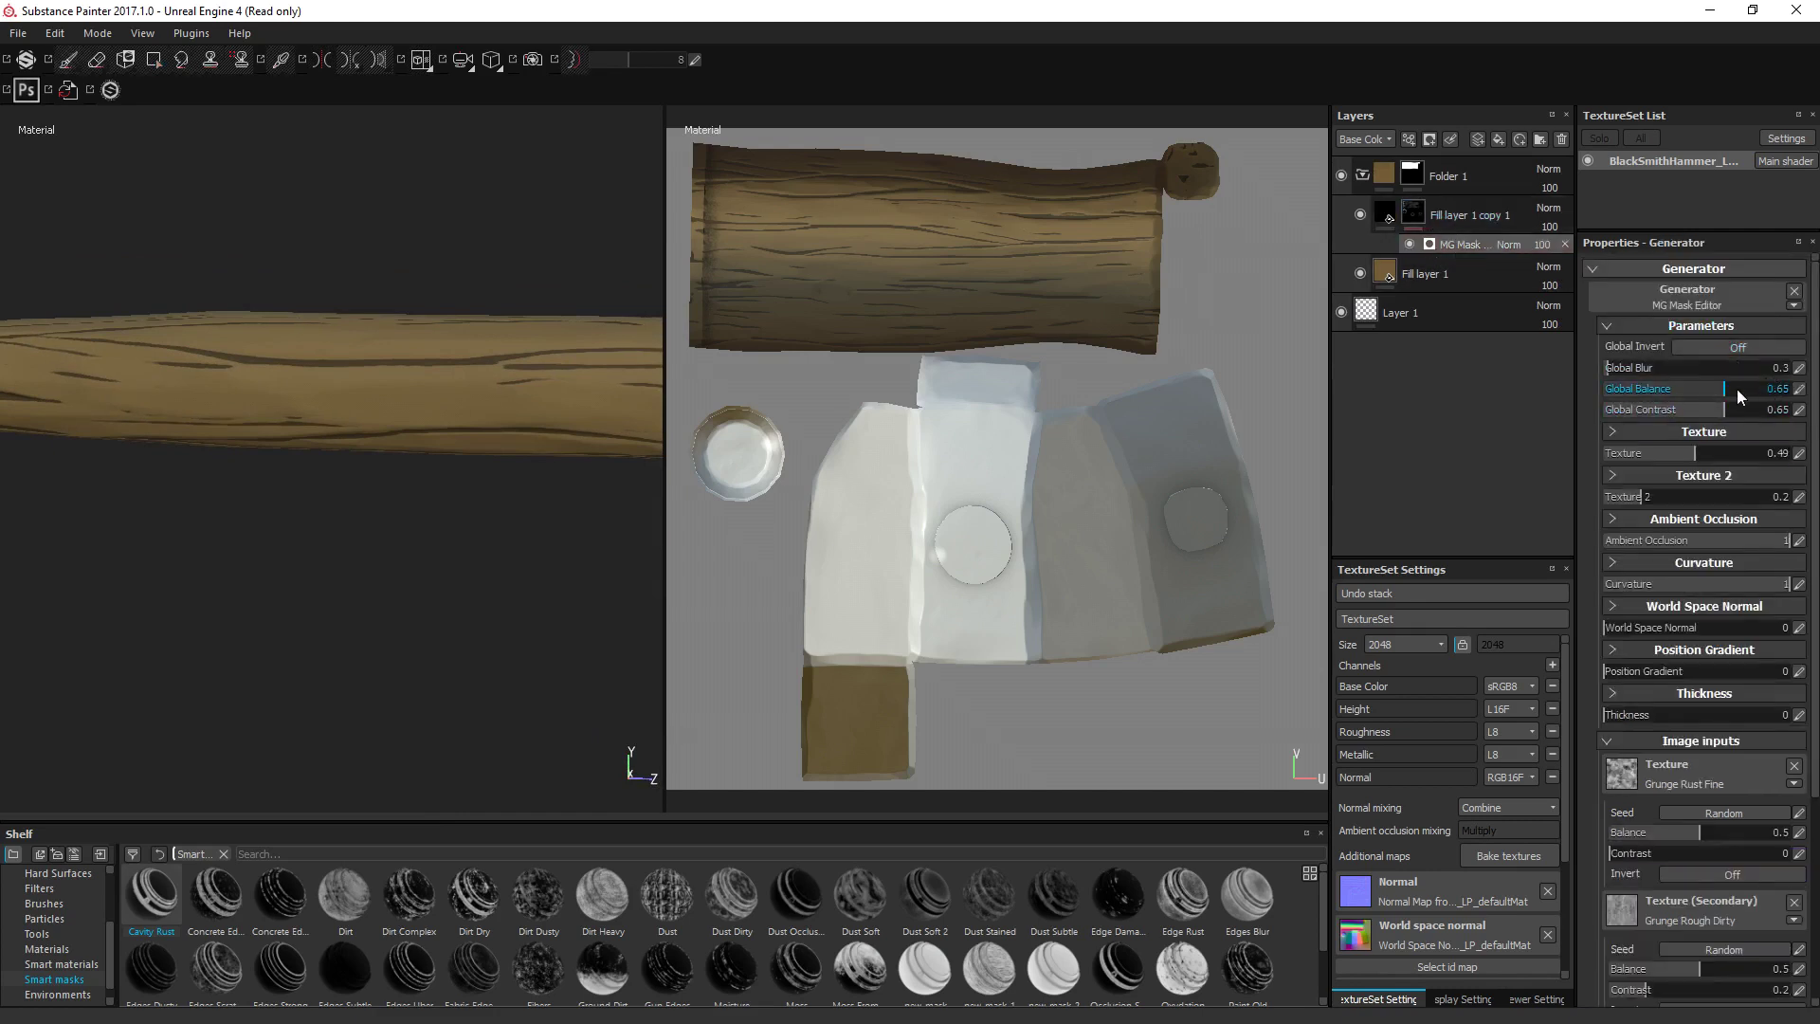
{"action": "left_click_drag", "start_coordinate": [1739, 391], "coordinate": [1765, 395]}
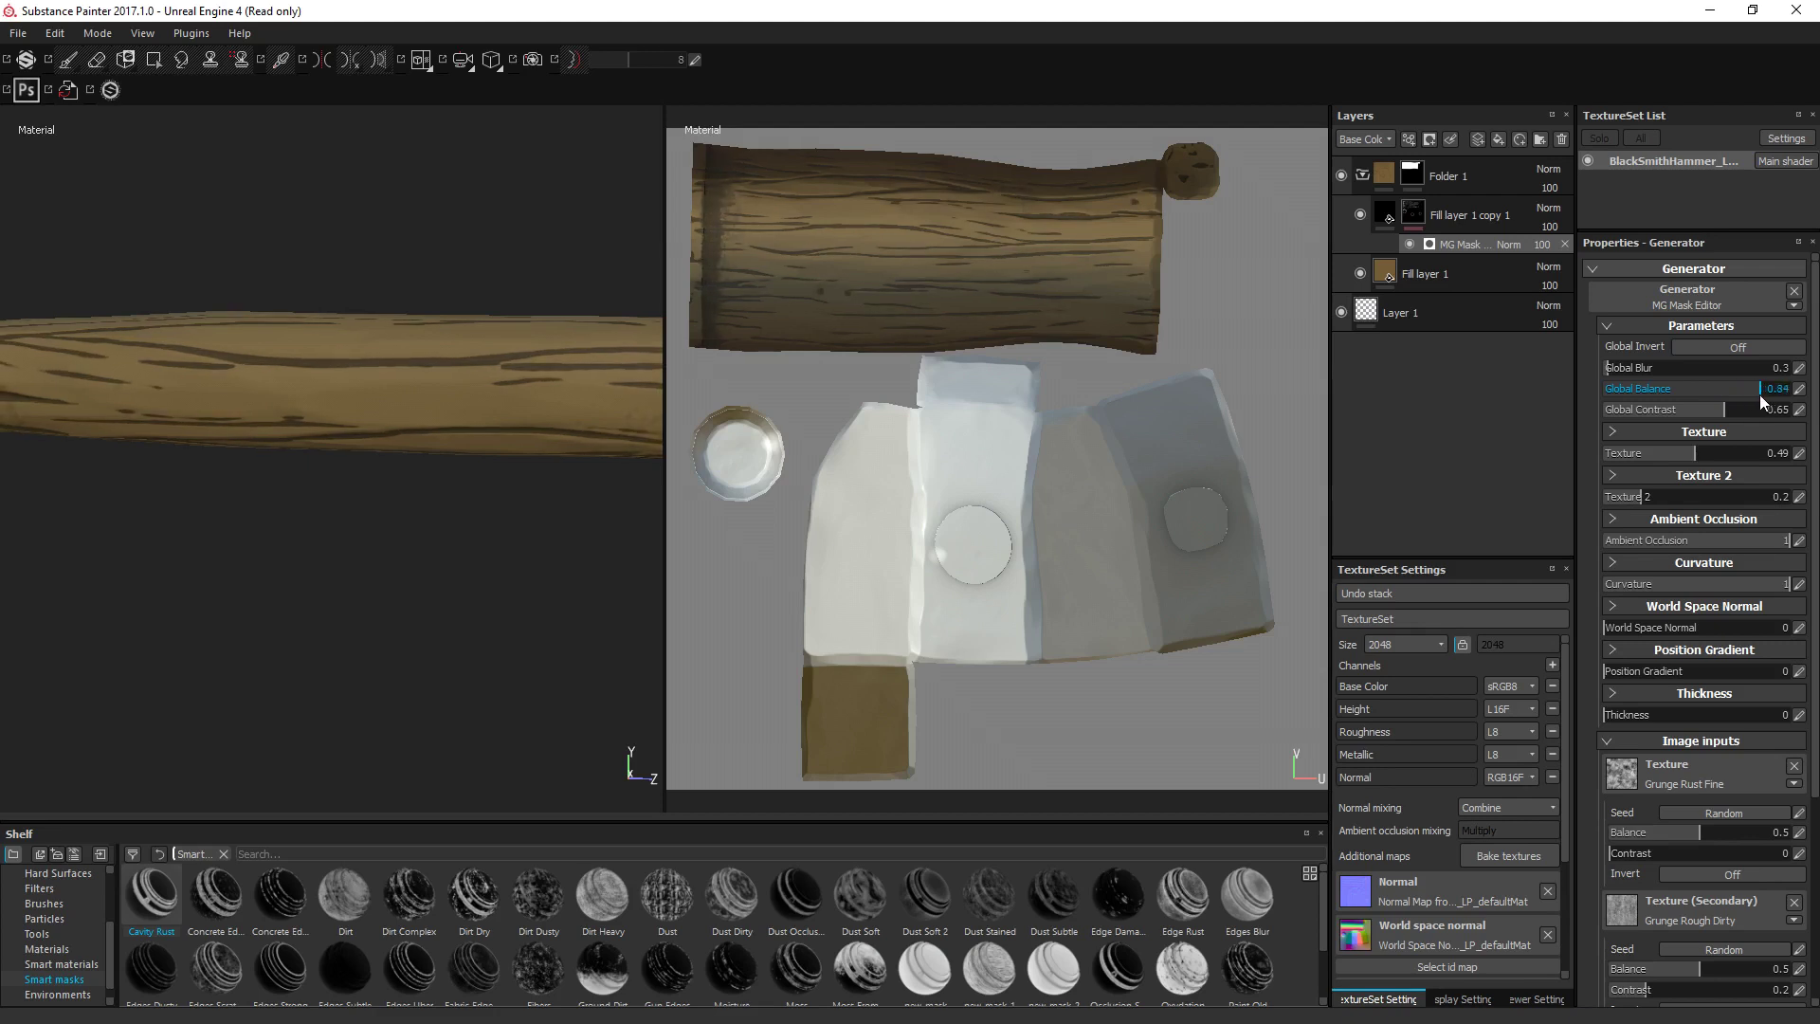
{"action": "left_click", "coordinate": [1800, 368]}
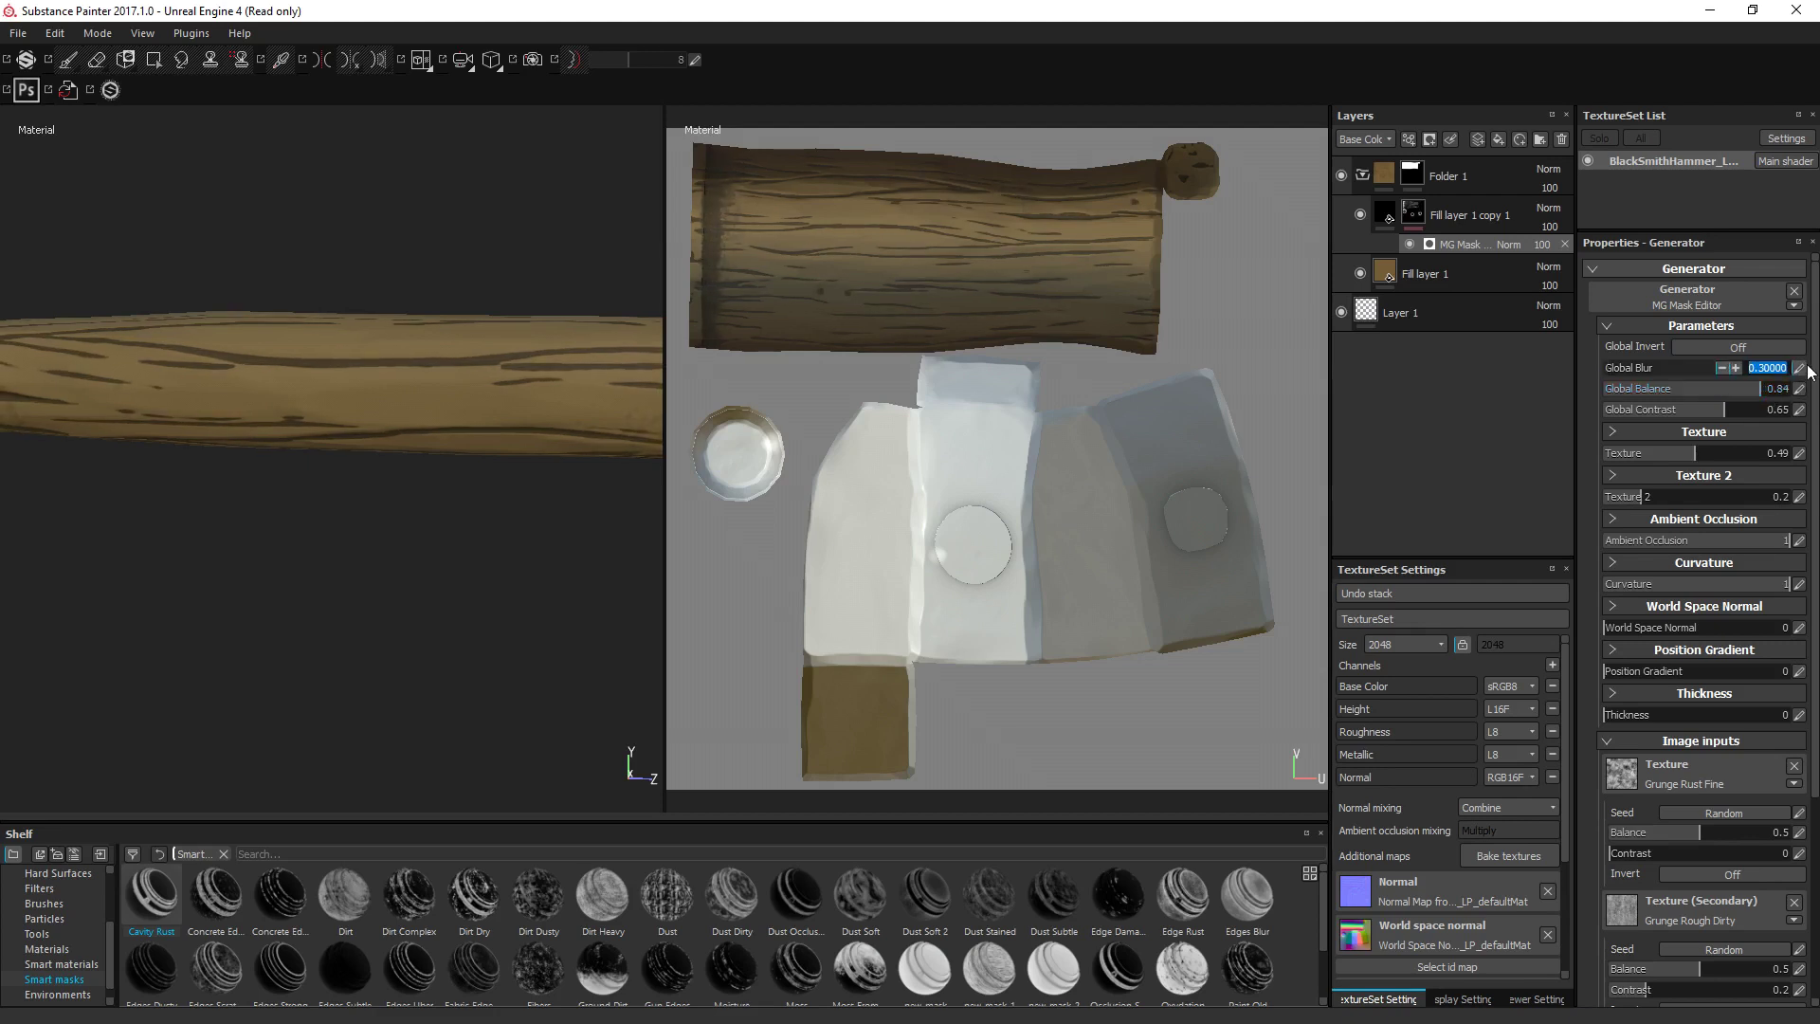
{"action": "type", "text": "0.5"}
{"action": "key", "text": "Return"}
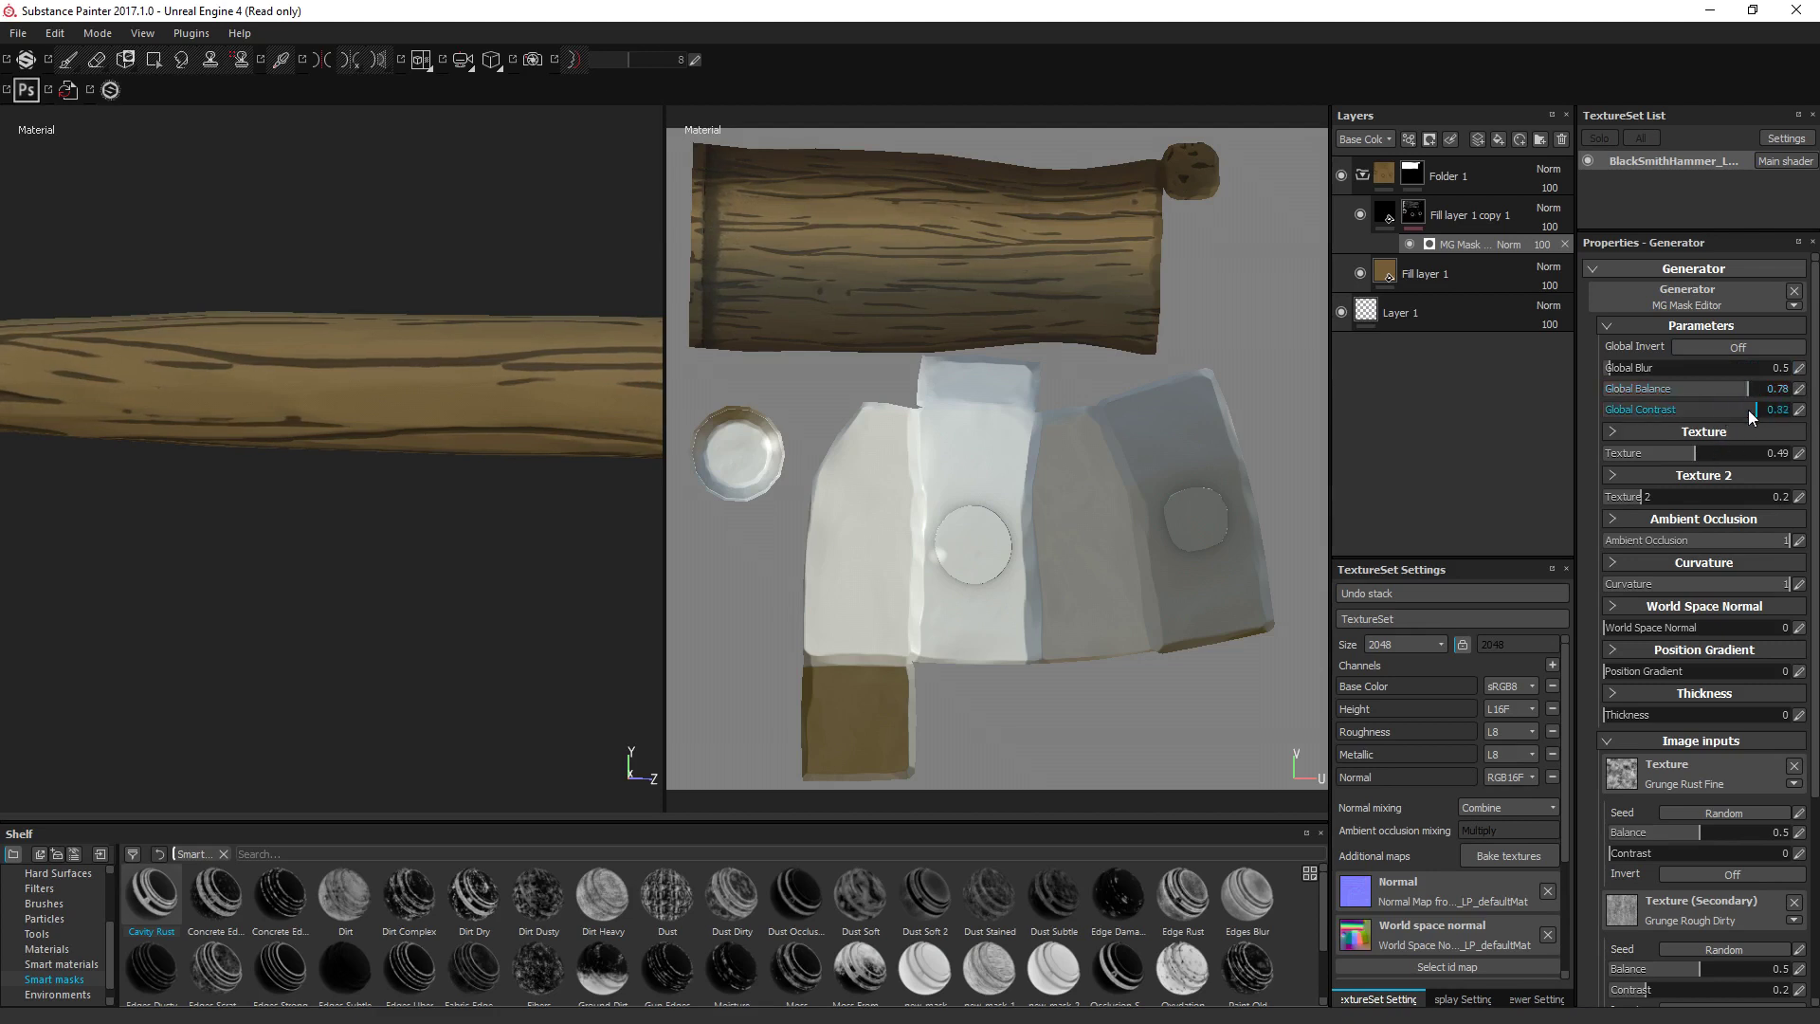
{"action": "left_click_drag", "start_coordinate": [471, 430], "coordinate": [456, 384], "text": "alt"}
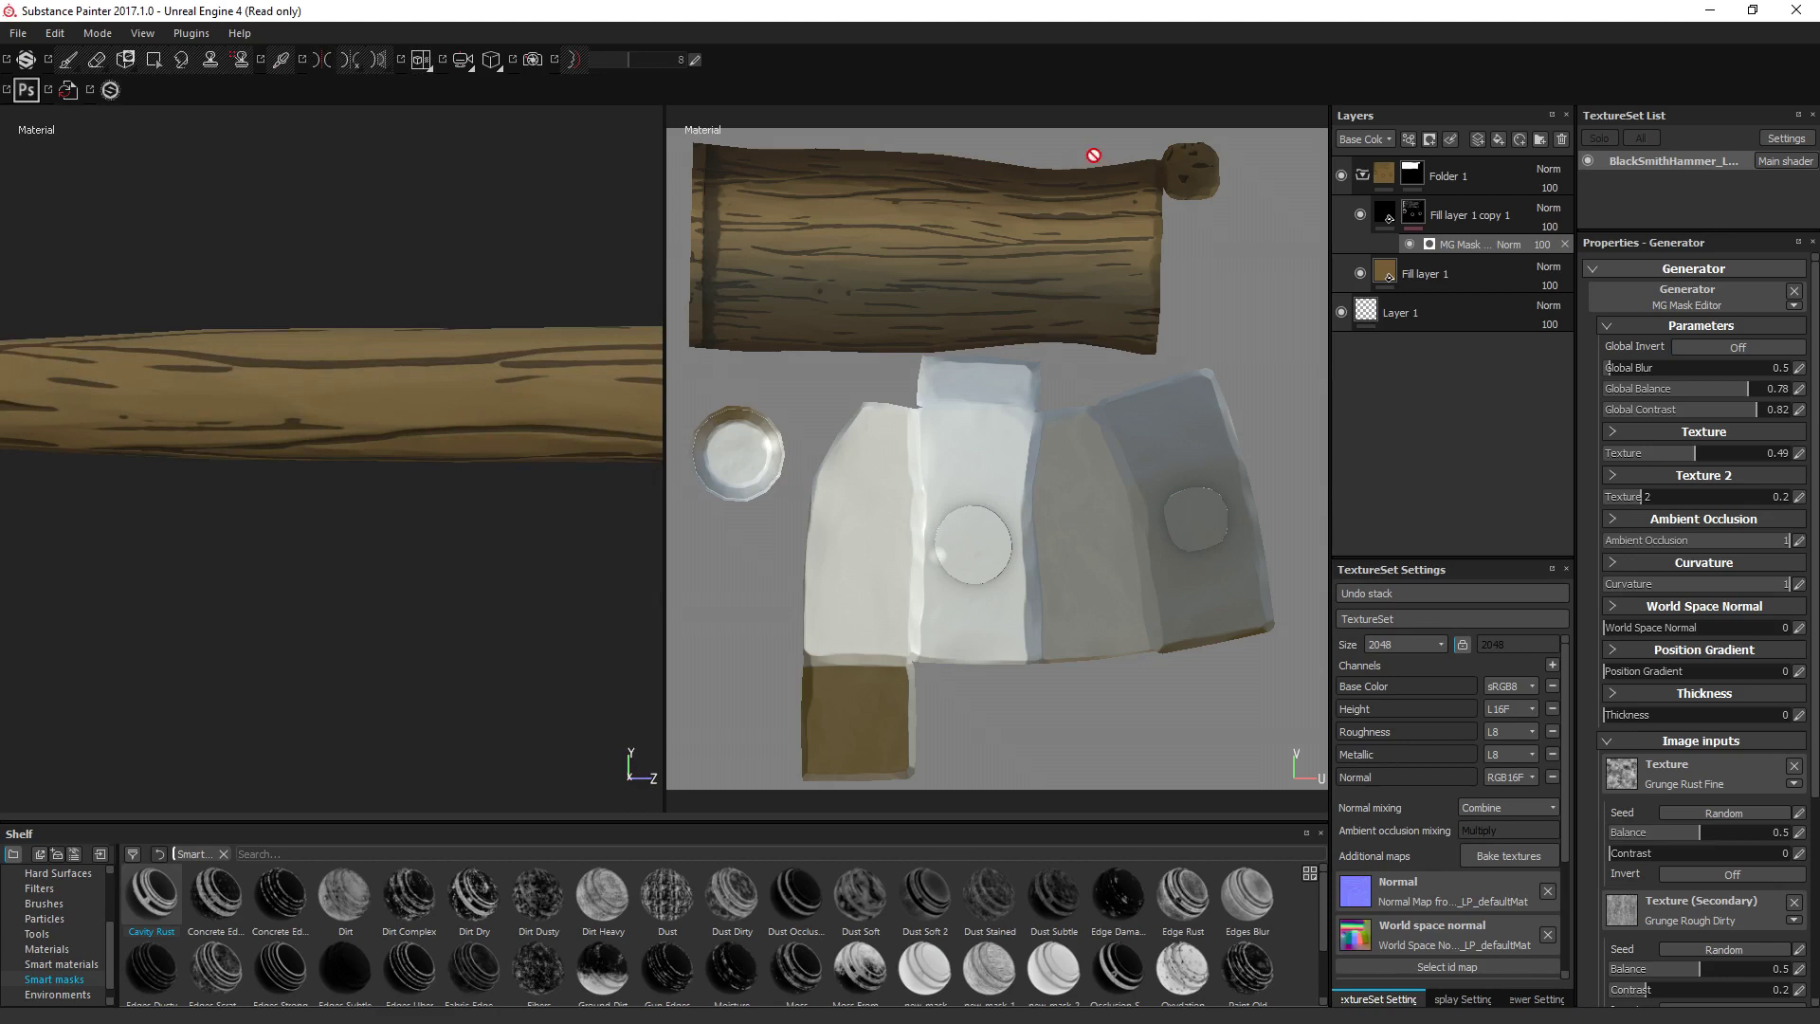
Try the Cavity Rust generator with Texture at about 0.72 and Texture 2 at about 0.36.
{"action": "left_click_drag", "start_coordinate": [1739, 451], "coordinate": [1758, 446]}
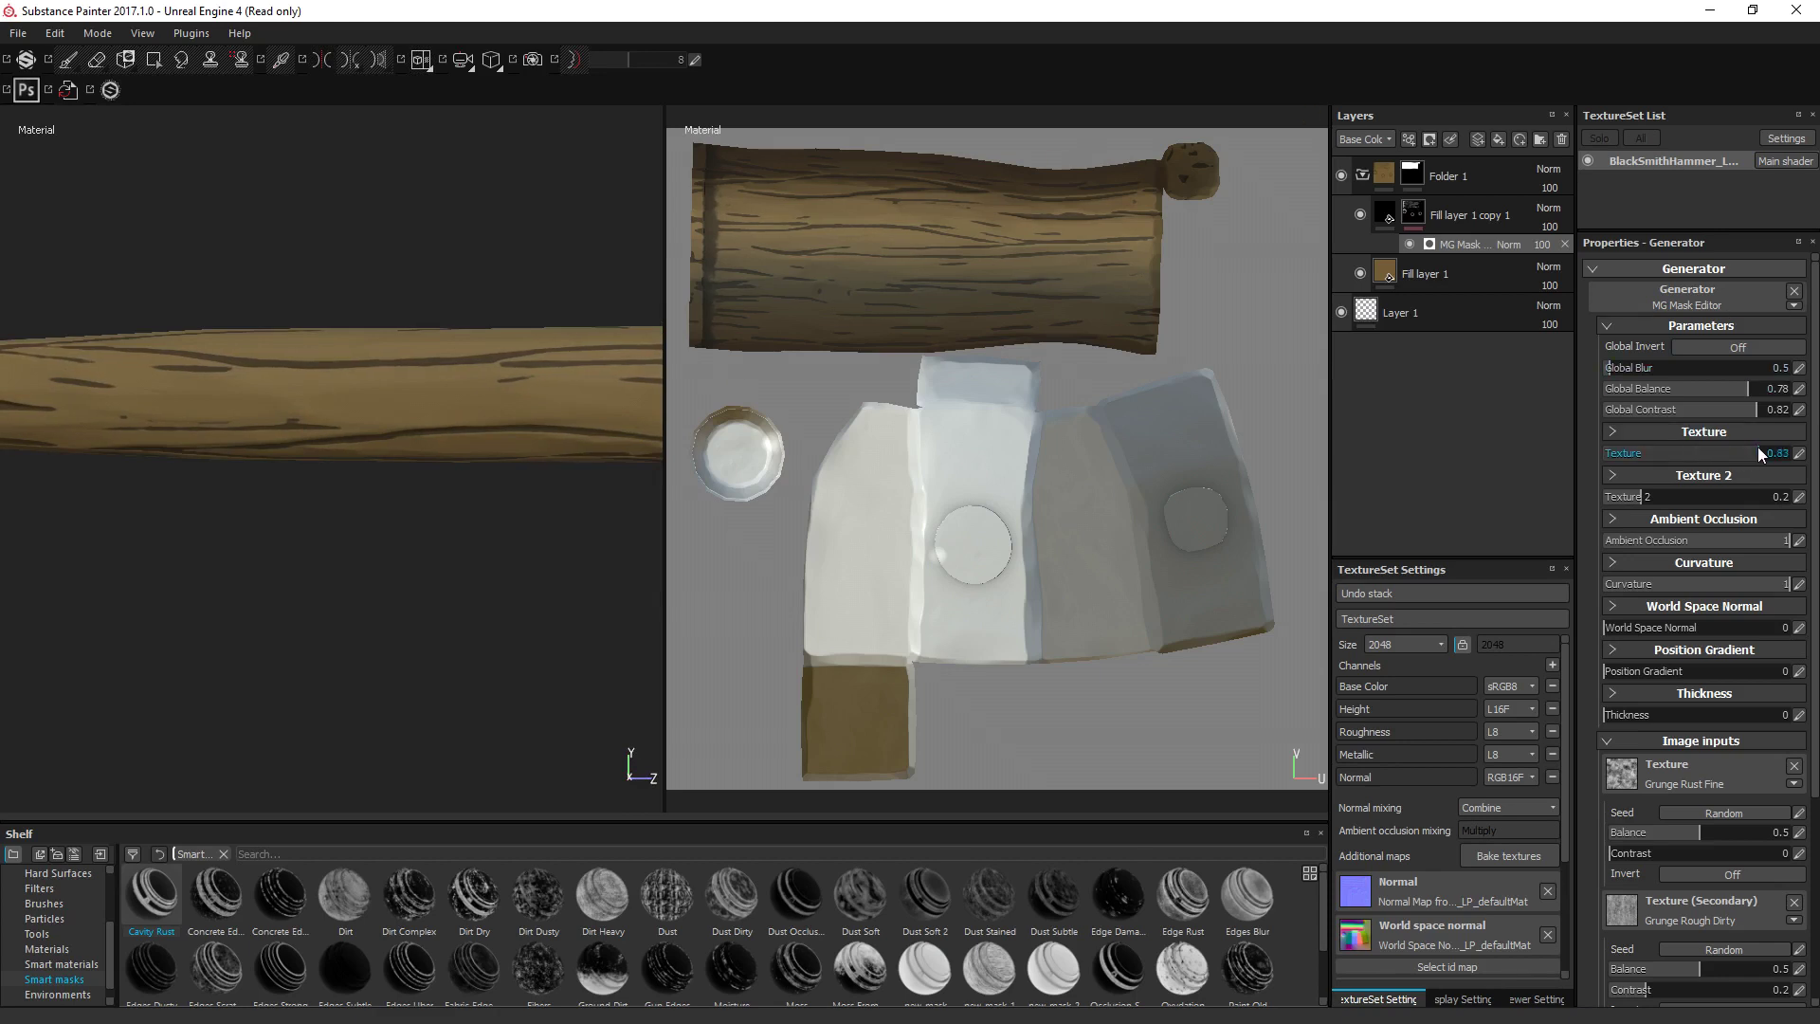
{"action": "mouse_move", "coordinate": [1650, 498]}
{"action": "left_mouse_down"}
{"action": "mouse_move", "coordinate": [1720, 499]}
{"action": "mouse_move", "coordinate": [1645, 498]}
{"action": "mouse_move", "coordinate": [1682, 499]}
{"action": "left_mouse_up"}
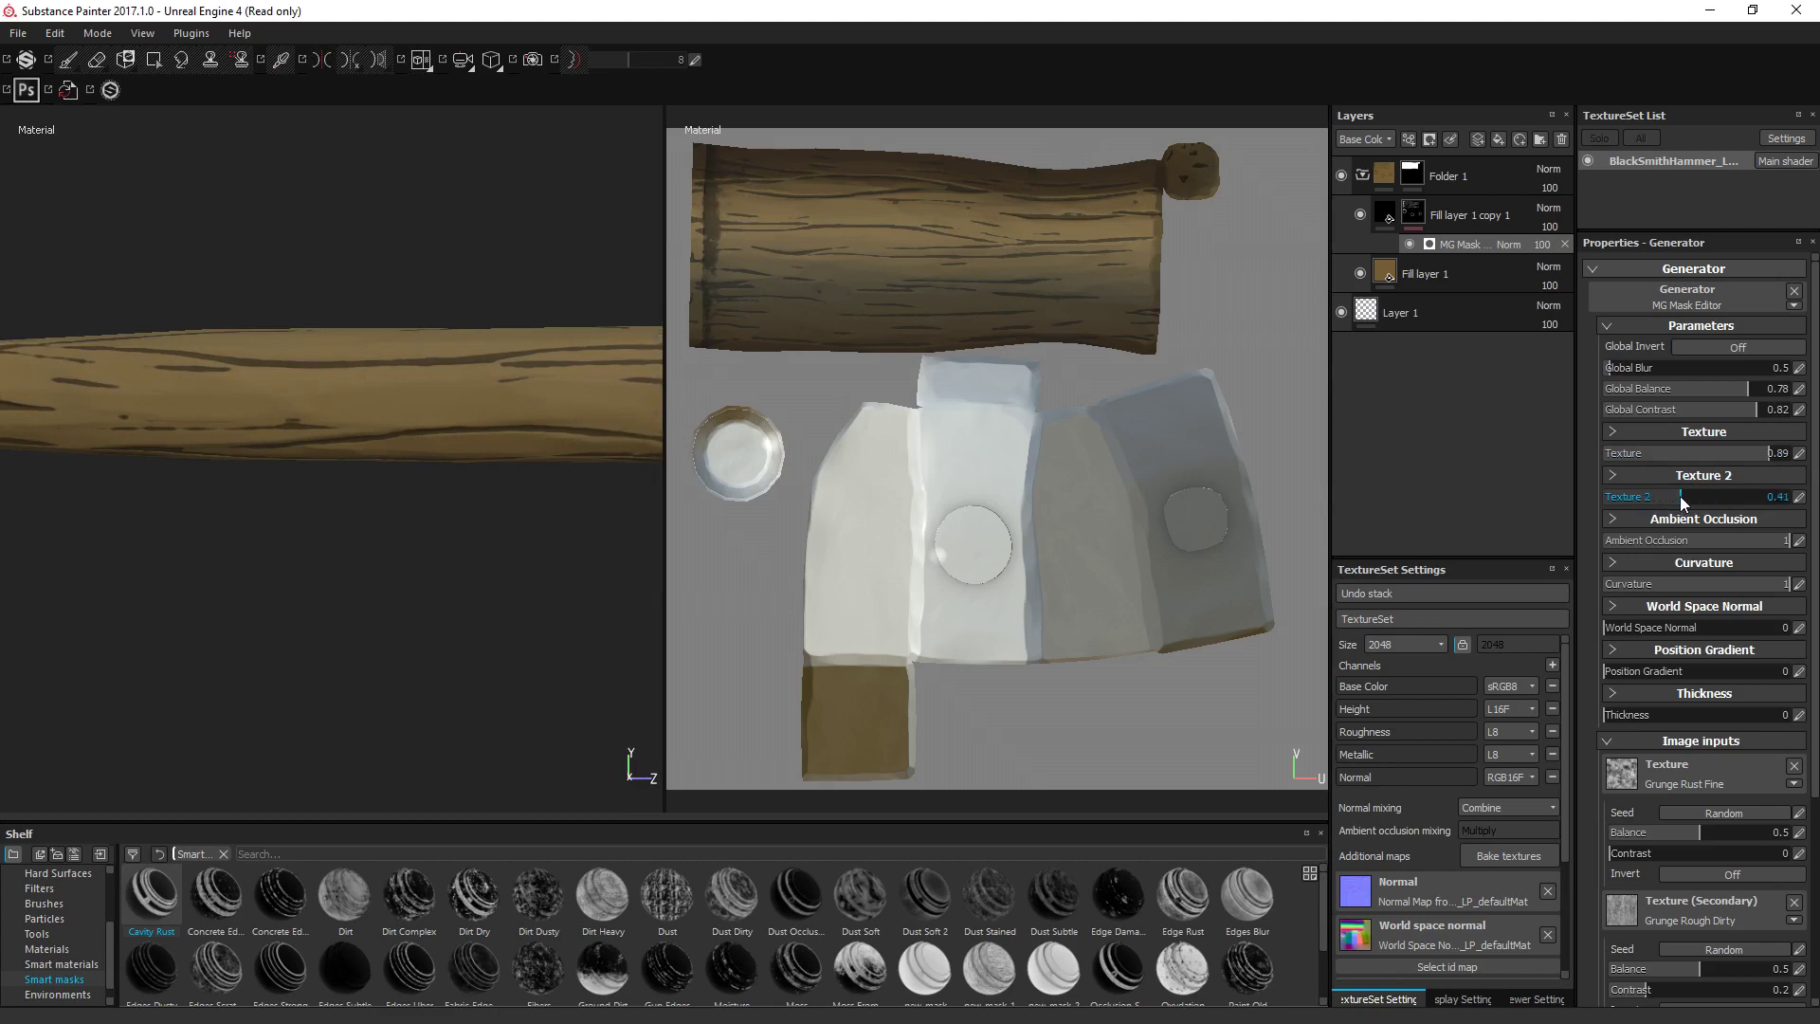
{"action": "left_click_drag", "start_coordinate": [560, 338], "coordinate": [482, 455], "text": "alt"}
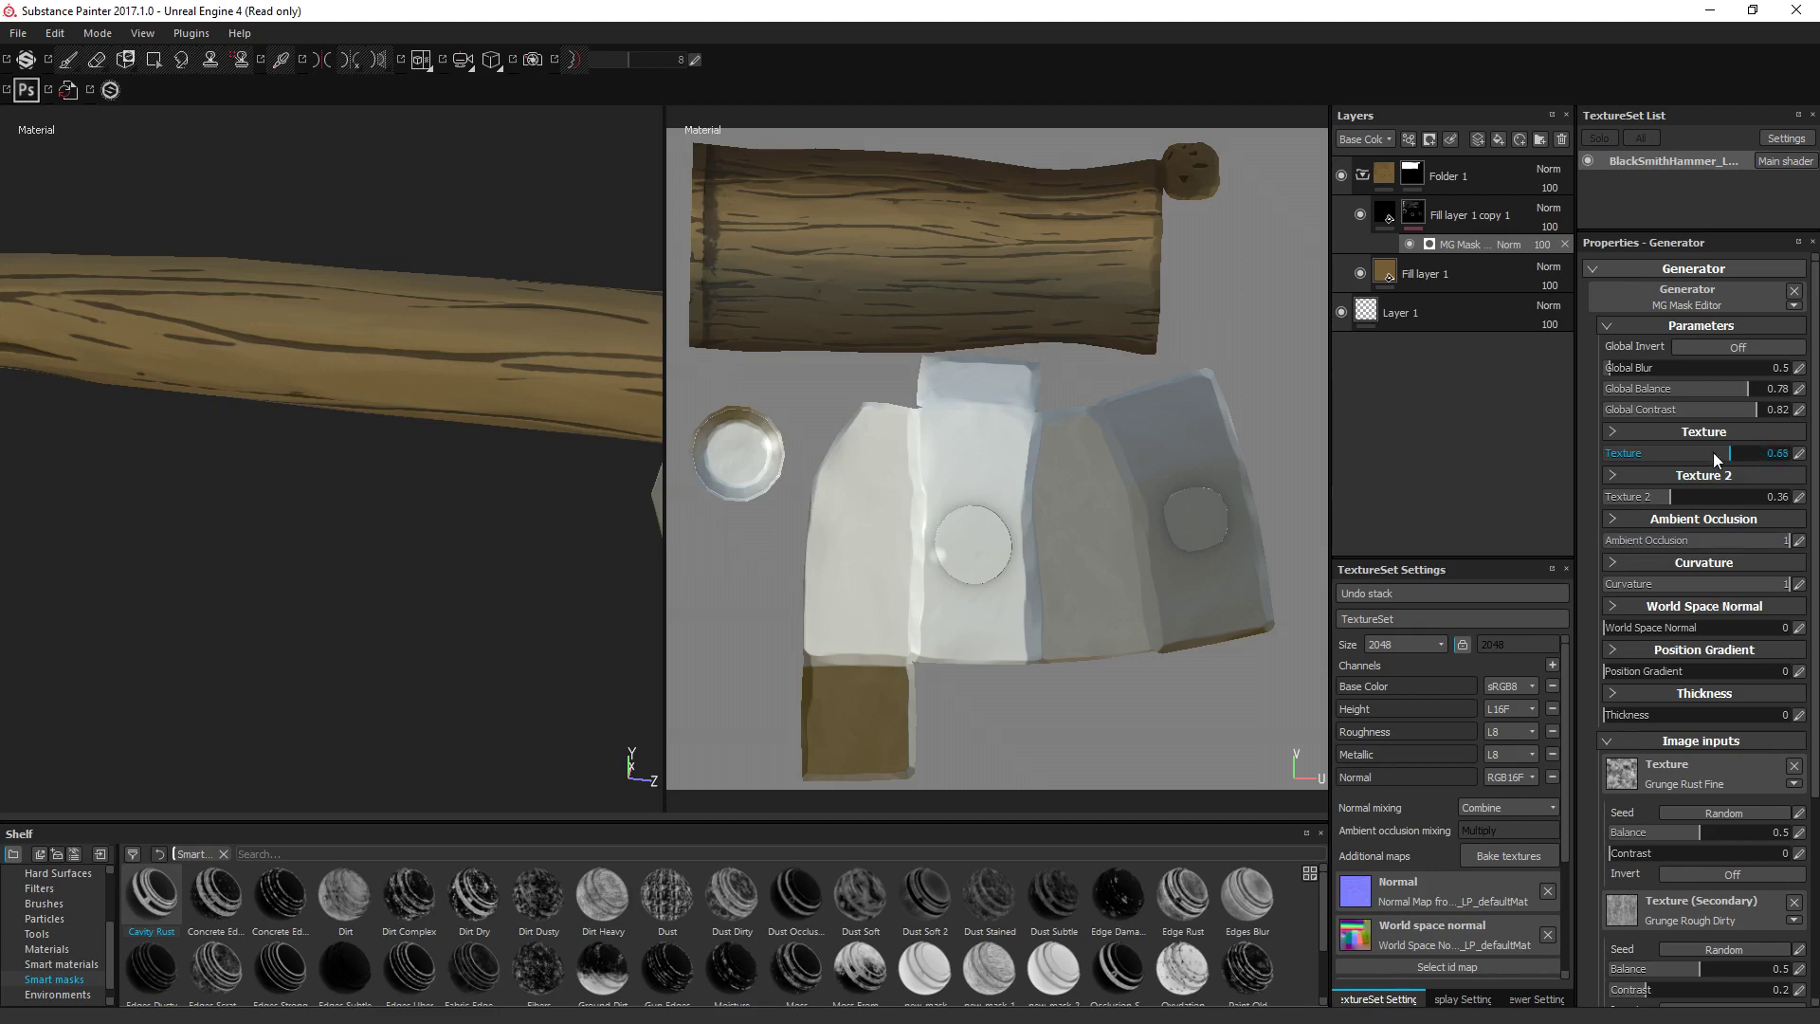
{"action": "mouse_move", "coordinate": [1714, 452]}
{"action": "left_mouse_down"}
{"action": "mouse_move", "coordinate": [1653, 457]}
{"action": "mouse_move", "coordinate": [1738, 457]}
{"action": "left_mouse_up"}
{"action": "left_click_drag", "start_coordinate": [464, 427], "coordinate": [316, 374], "text": "alt"}
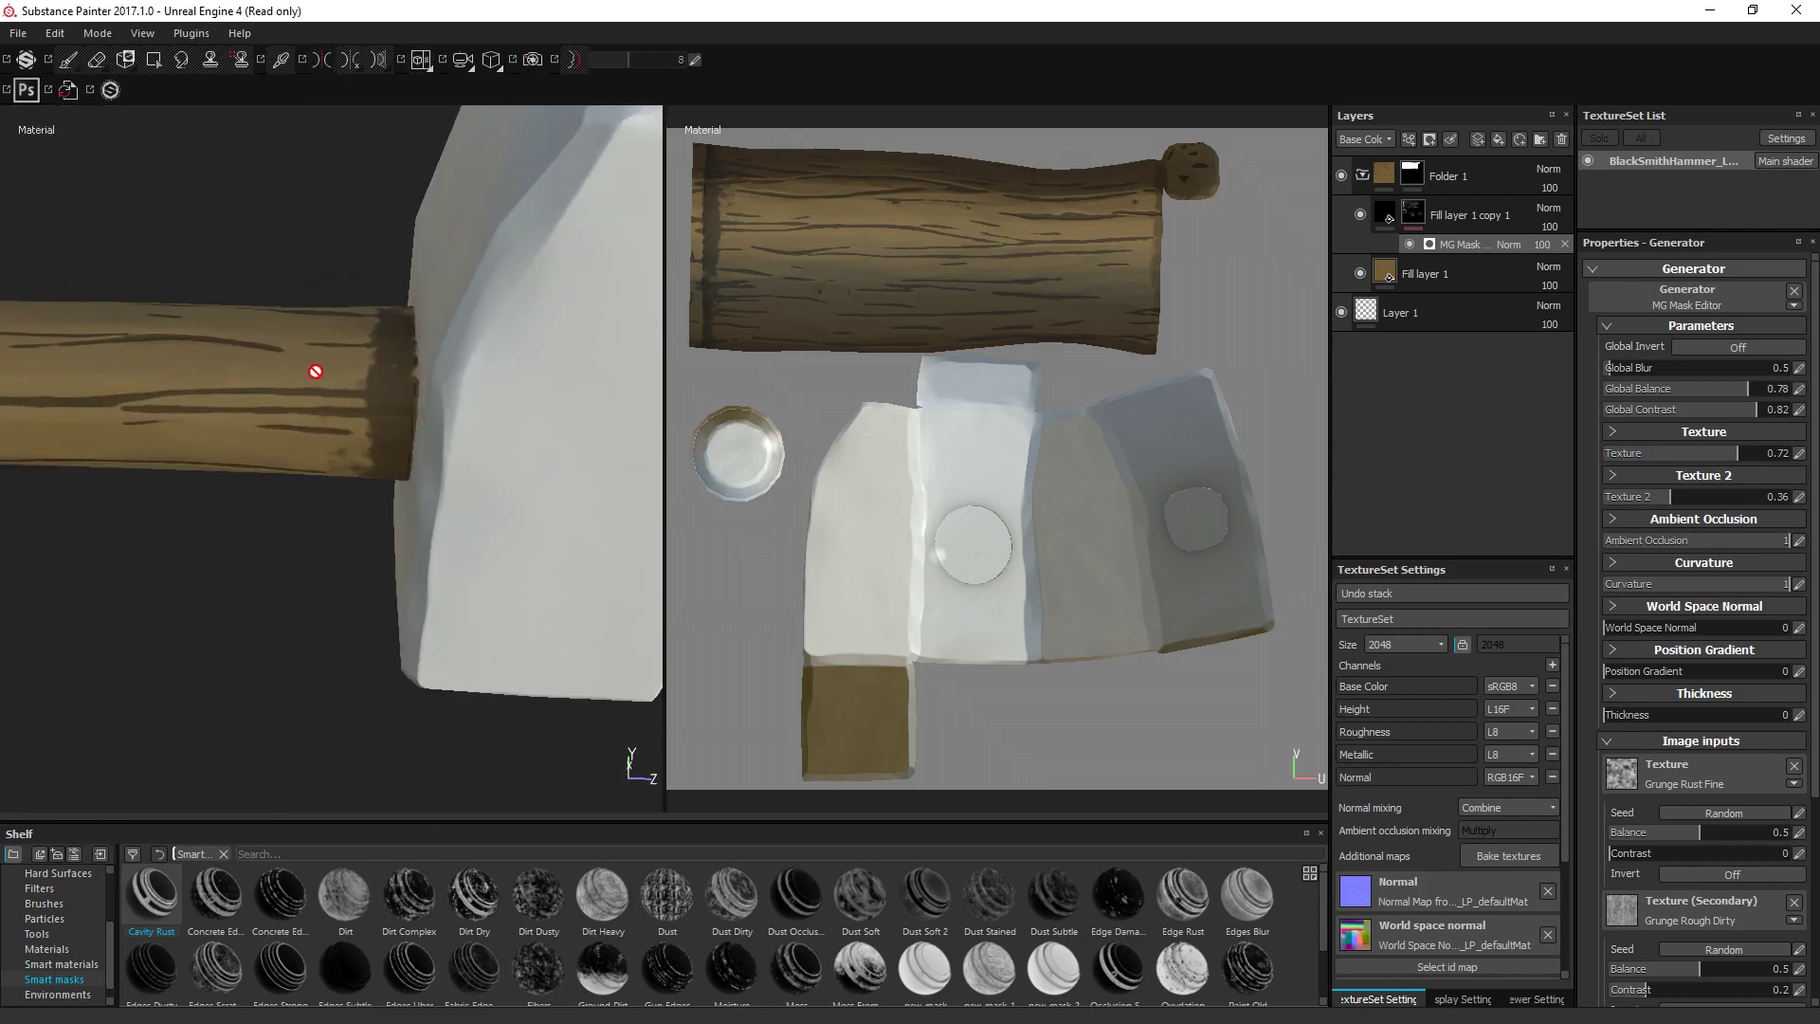
Set the Cavity Rust generator's global balance to about 0.82, Texture 2 to 0 and Texture to about 0.73, and check the handle.
{"action": "mouse_move", "coordinate": [1746, 392]}
{"action": "left_mouse_down"}
{"action": "mouse_move", "coordinate": [1688, 393]}
{"action": "mouse_move", "coordinate": [1756, 390]}
{"action": "left_mouse_up"}
{"action": "left_click", "coordinate": [1625, 497]}
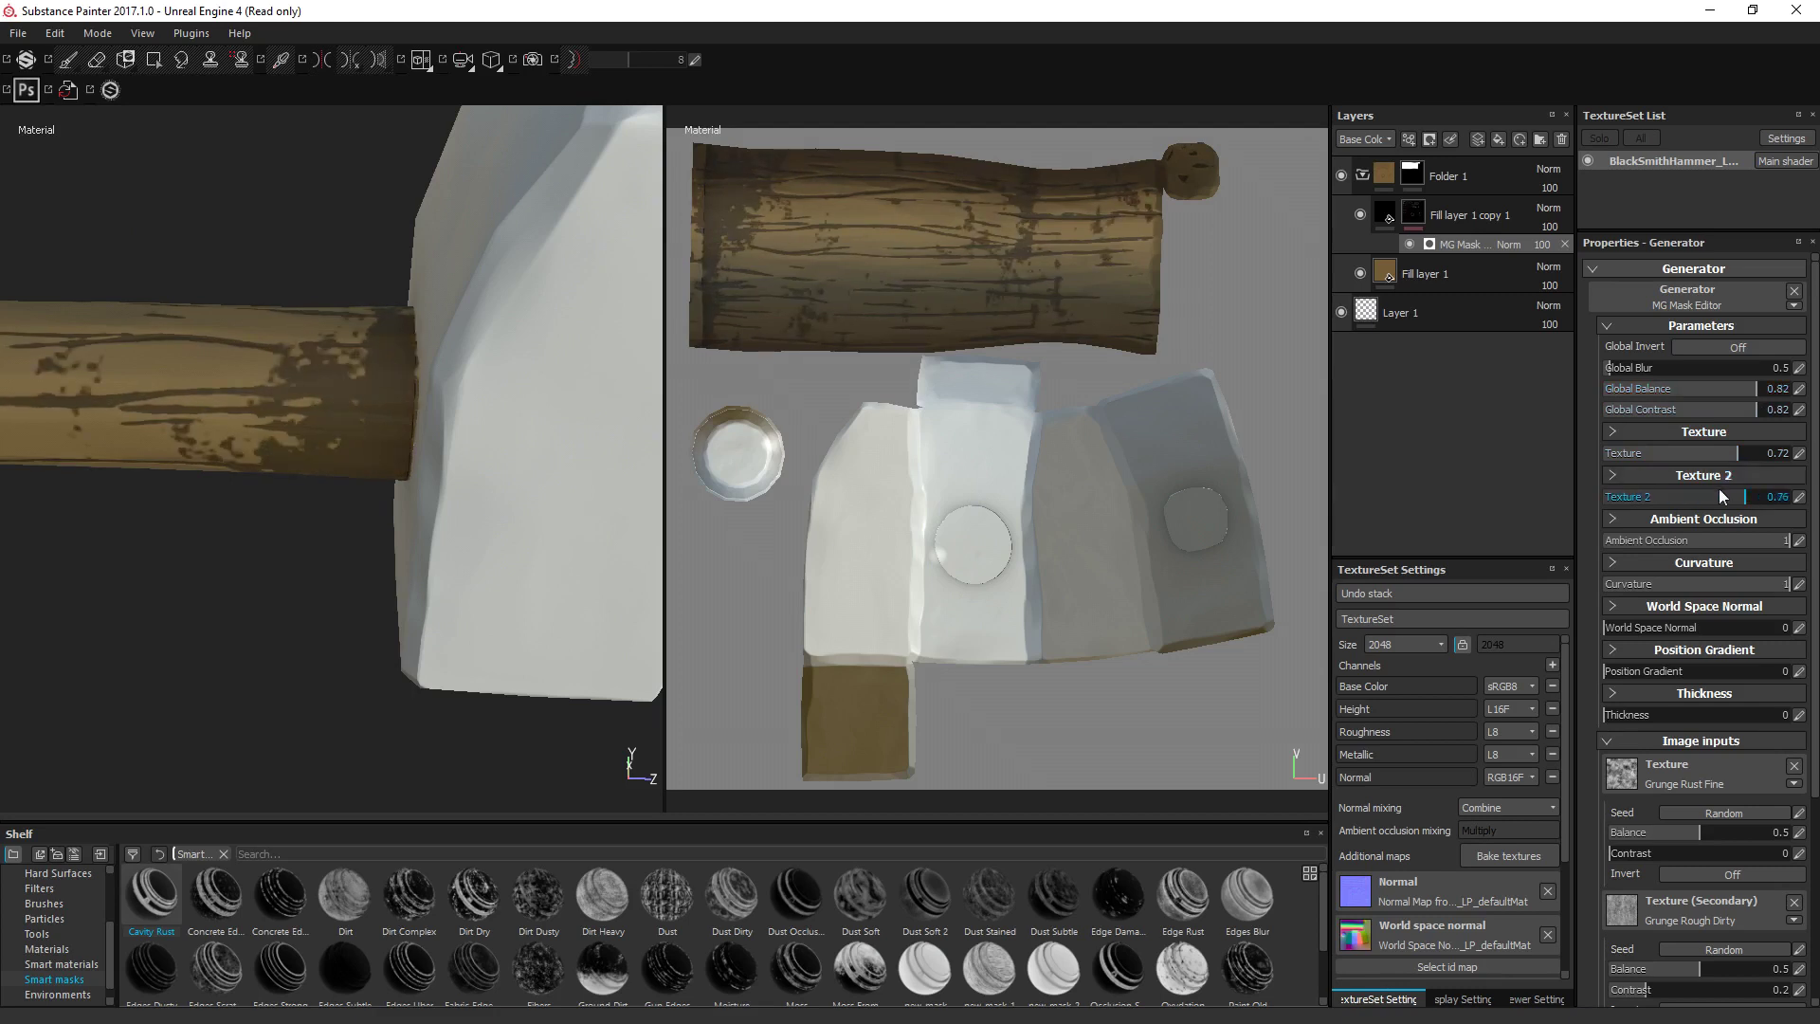
{"action": "left_click_drag", "start_coordinate": [1624, 497], "coordinate": [1586, 493]}
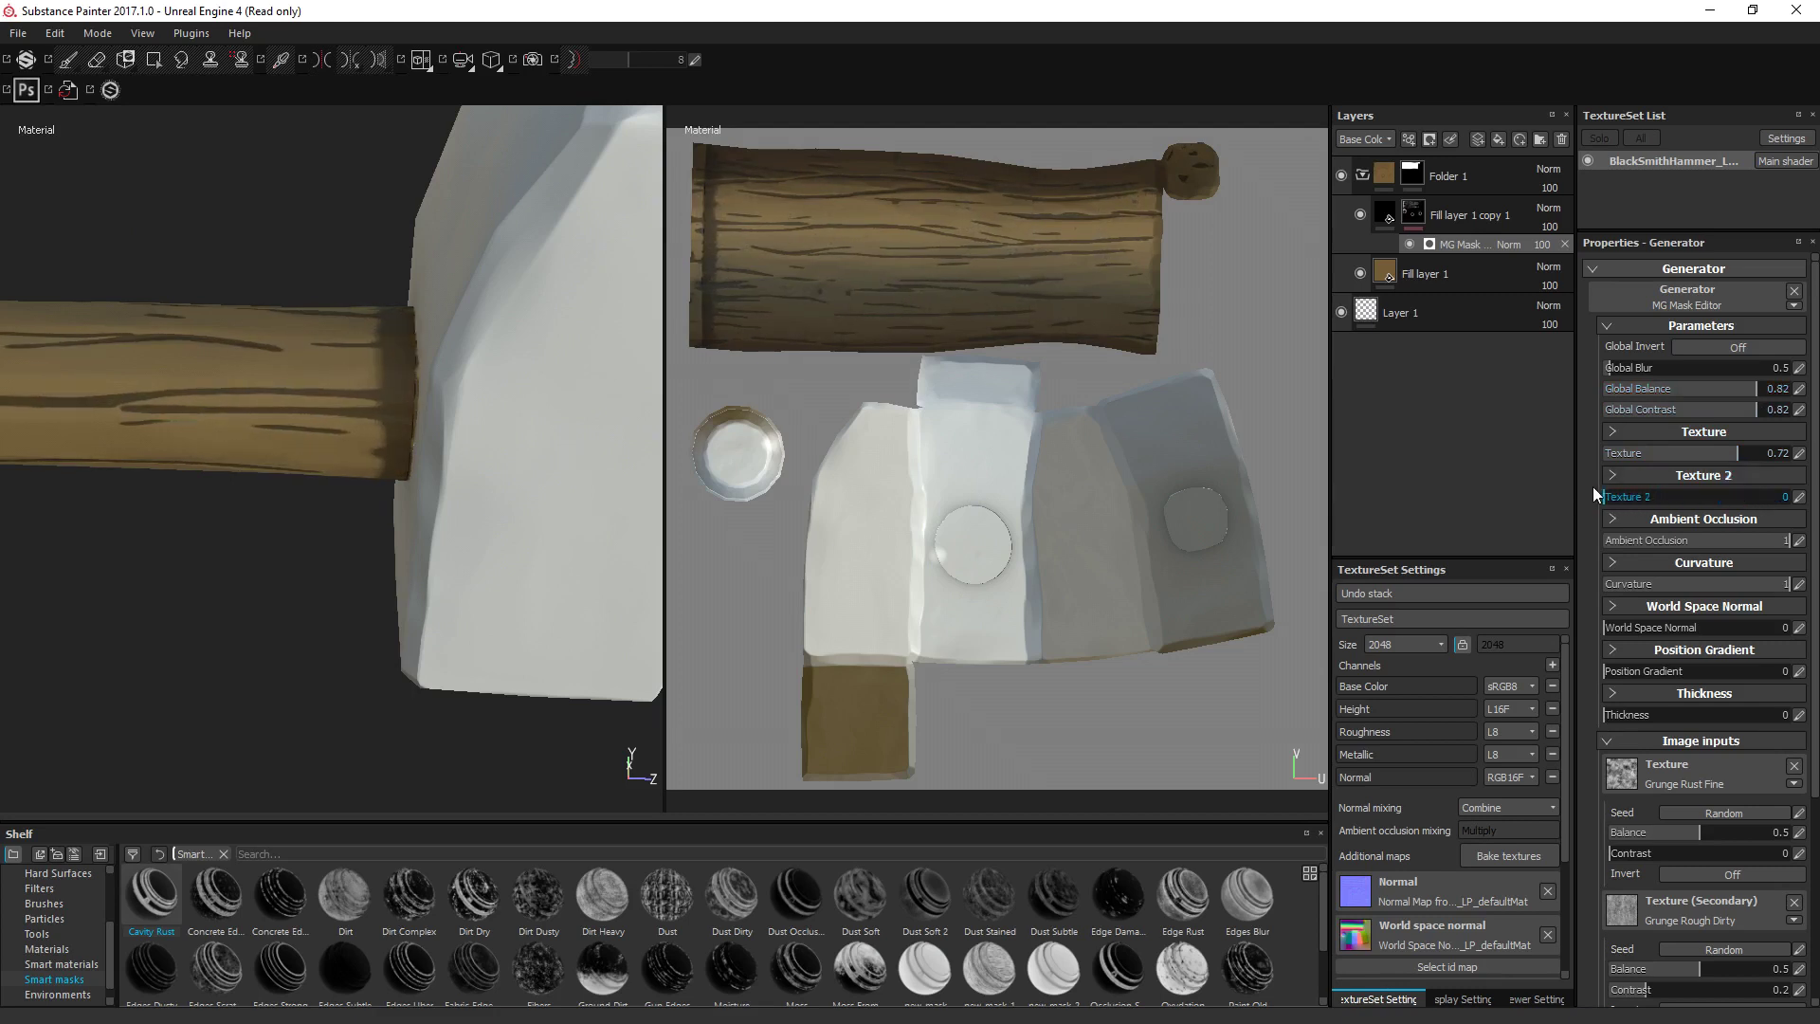
{"action": "mouse_move", "coordinate": [1718, 454]}
{"action": "left_mouse_down"}
{"action": "mouse_move", "coordinate": [1680, 453]}
{"action": "mouse_move", "coordinate": [1752, 452]}
{"action": "left_mouse_up"}
{"action": "left_click_drag", "start_coordinate": [377, 446], "coordinate": [370, 357], "text": "alt"}
{"action": "right_click_drag", "start_coordinate": [369, 357], "coordinate": [417, 66], "text": "alt"}
{"action": "middle_click_drag", "start_coordinate": [416, 370], "coordinate": [526, 408], "text": "alt"}
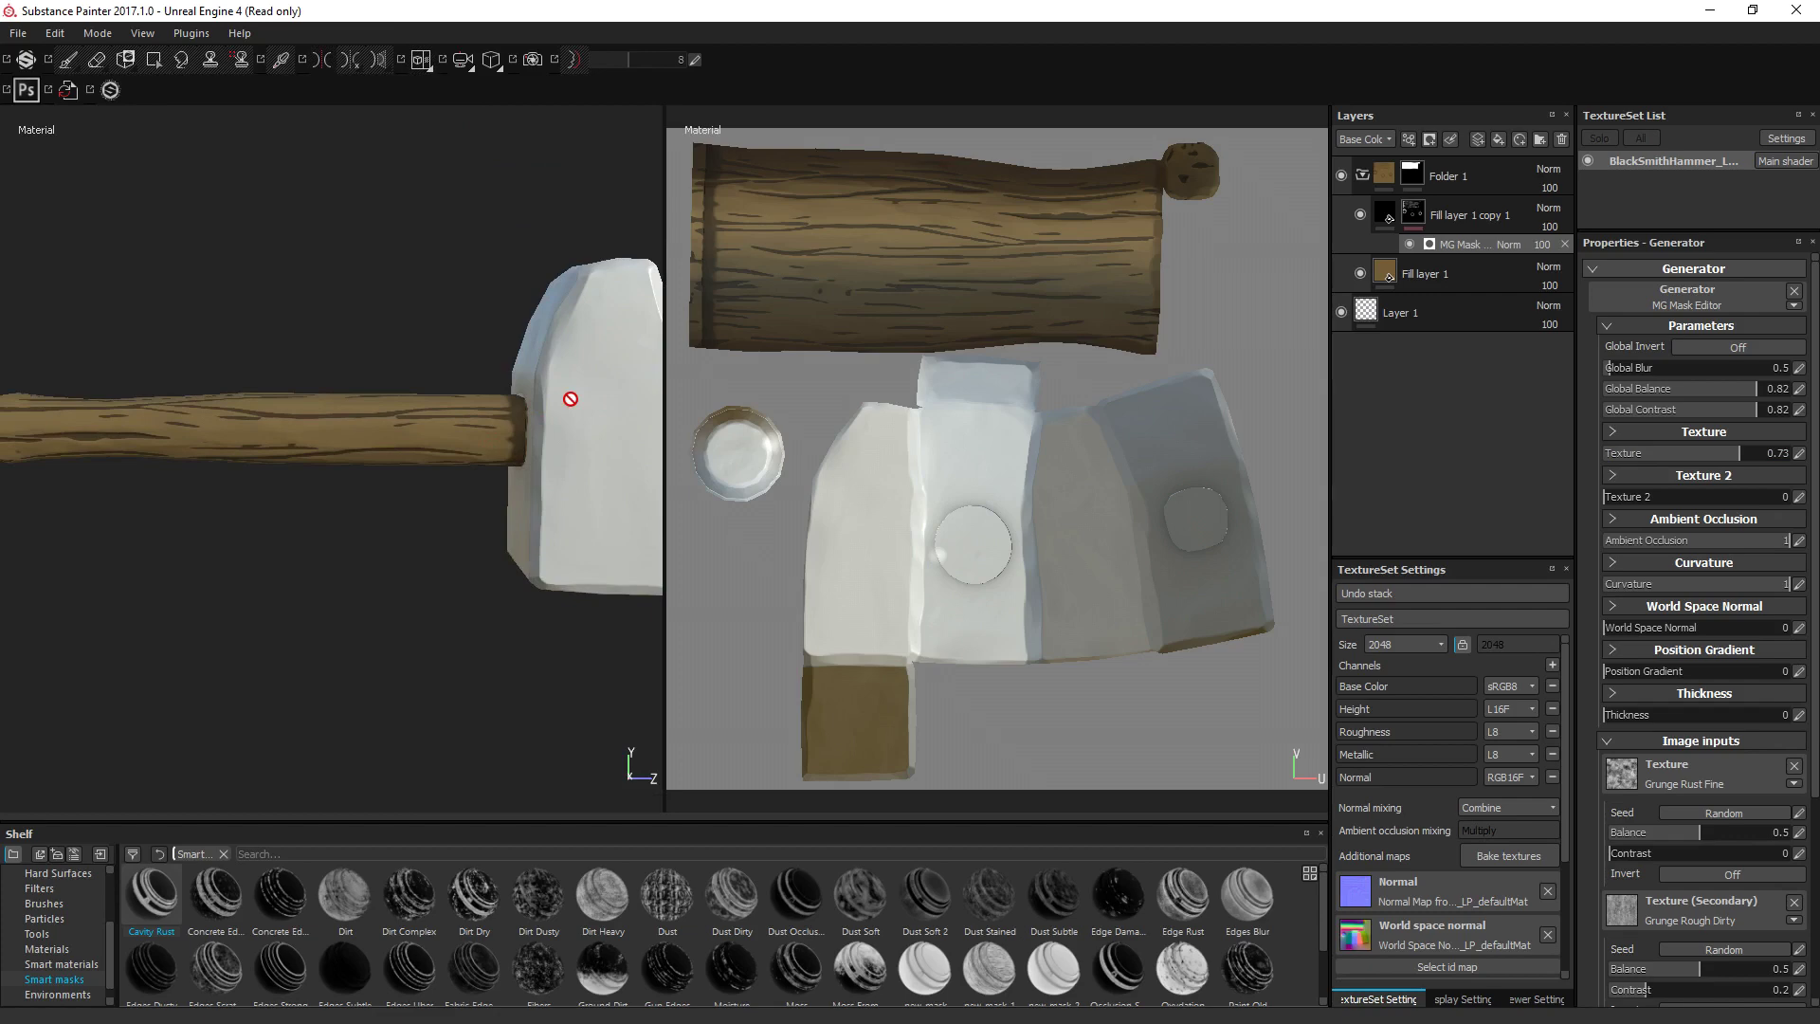
{"action": "left_click_drag", "start_coordinate": [439, 406], "coordinate": [878, 275], "text": "alt"}
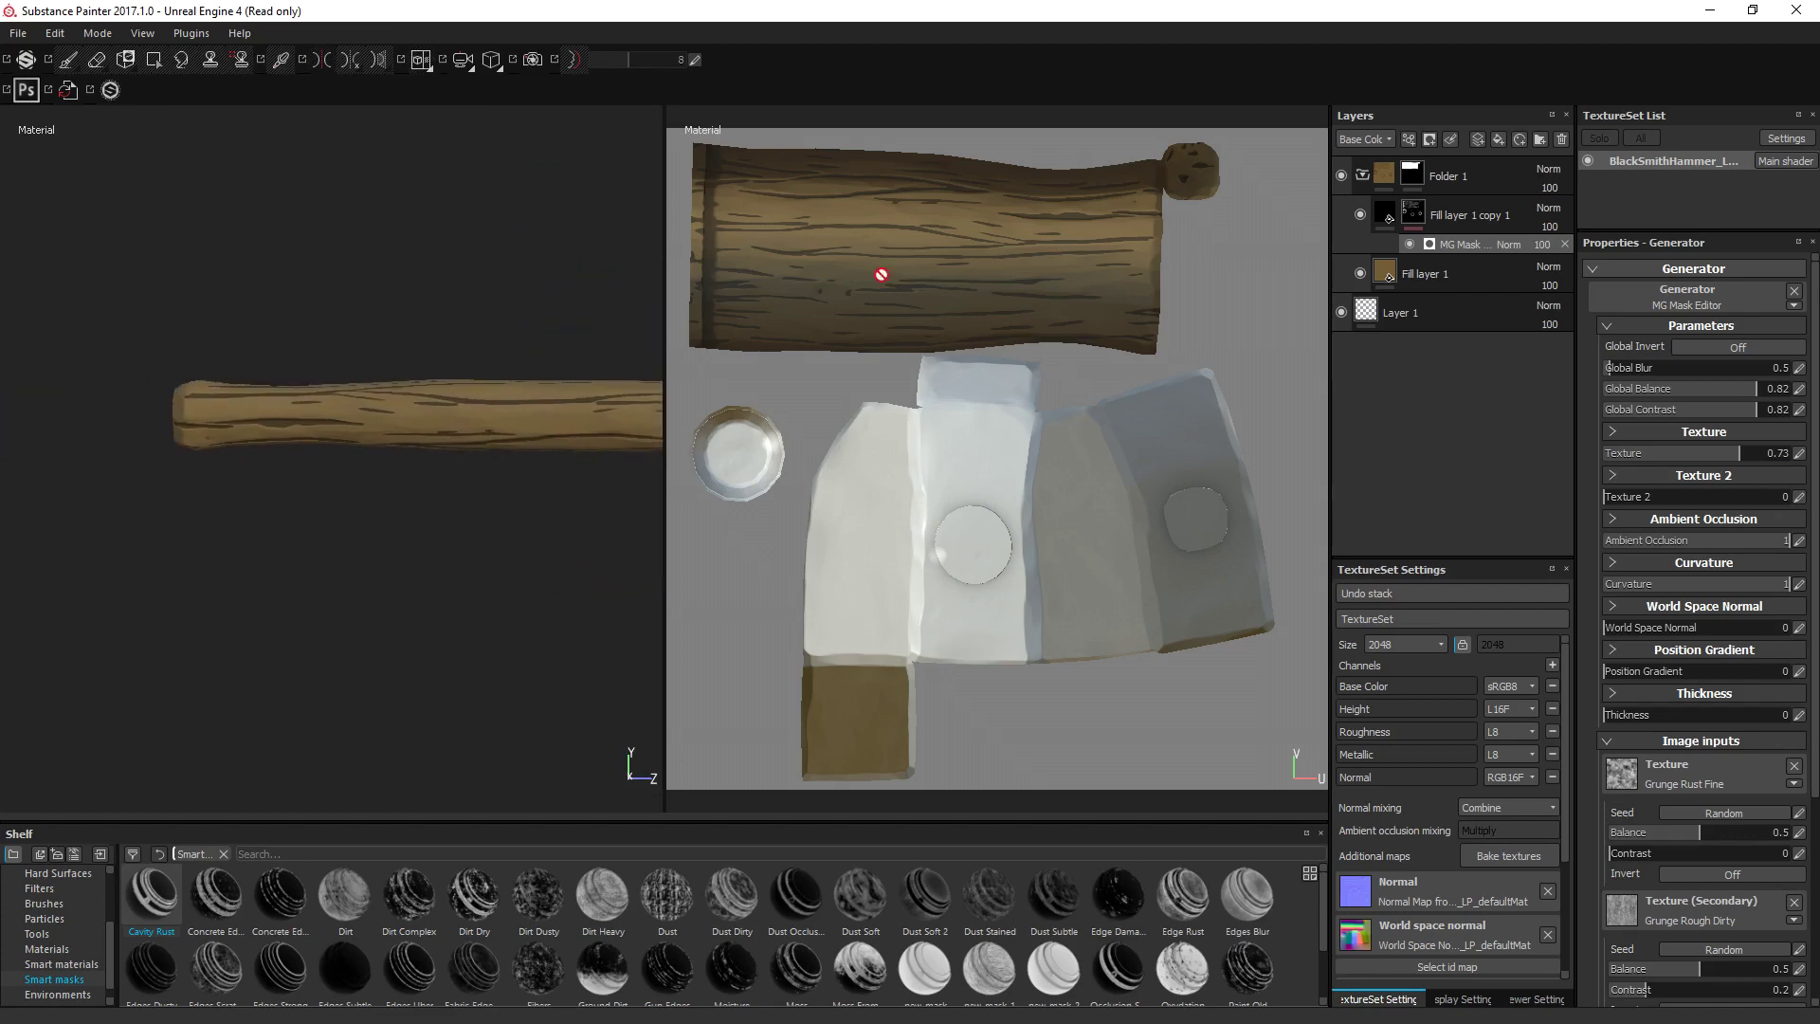
Duplicate Fill layer 1 and place the copy above the dark brown layer inside Folder 1.
{"action": "right_click", "coordinate": [1471, 269]}
{"action": "left_click", "coordinate": [1538, 557]}
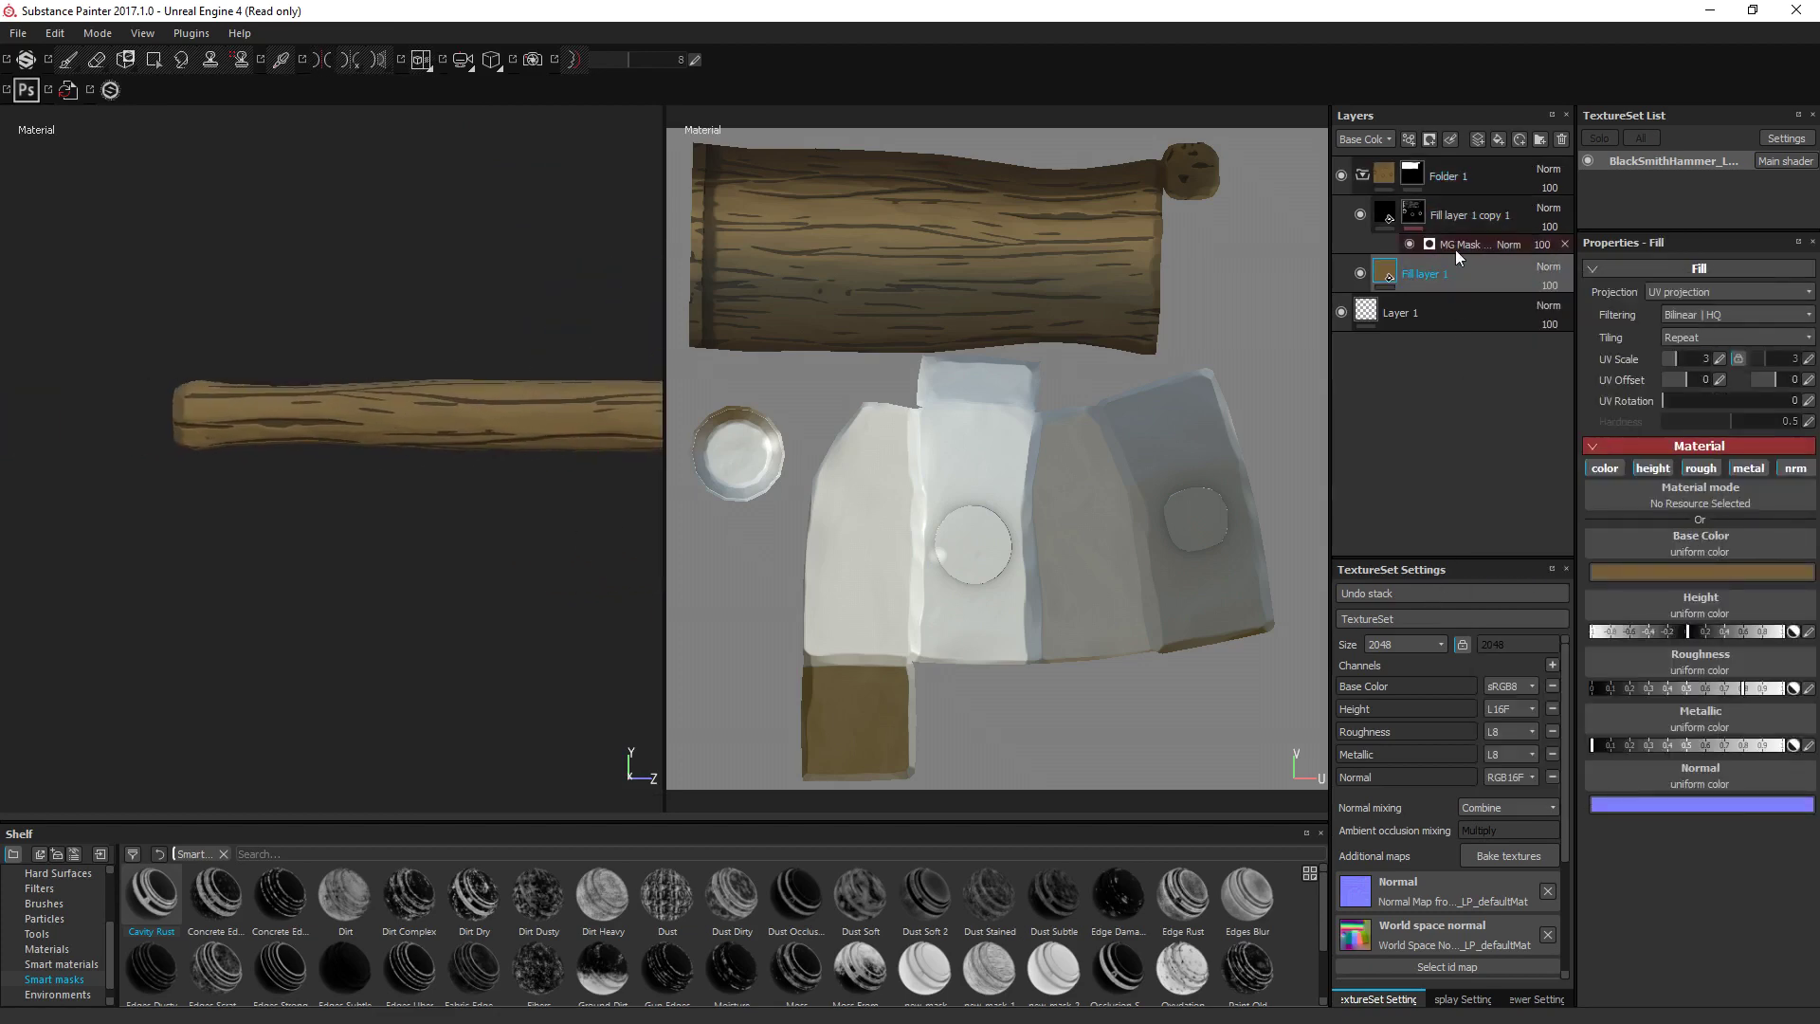
{"action": "left_click_drag", "start_coordinate": [1459, 201], "coordinate": [1459, 203]}
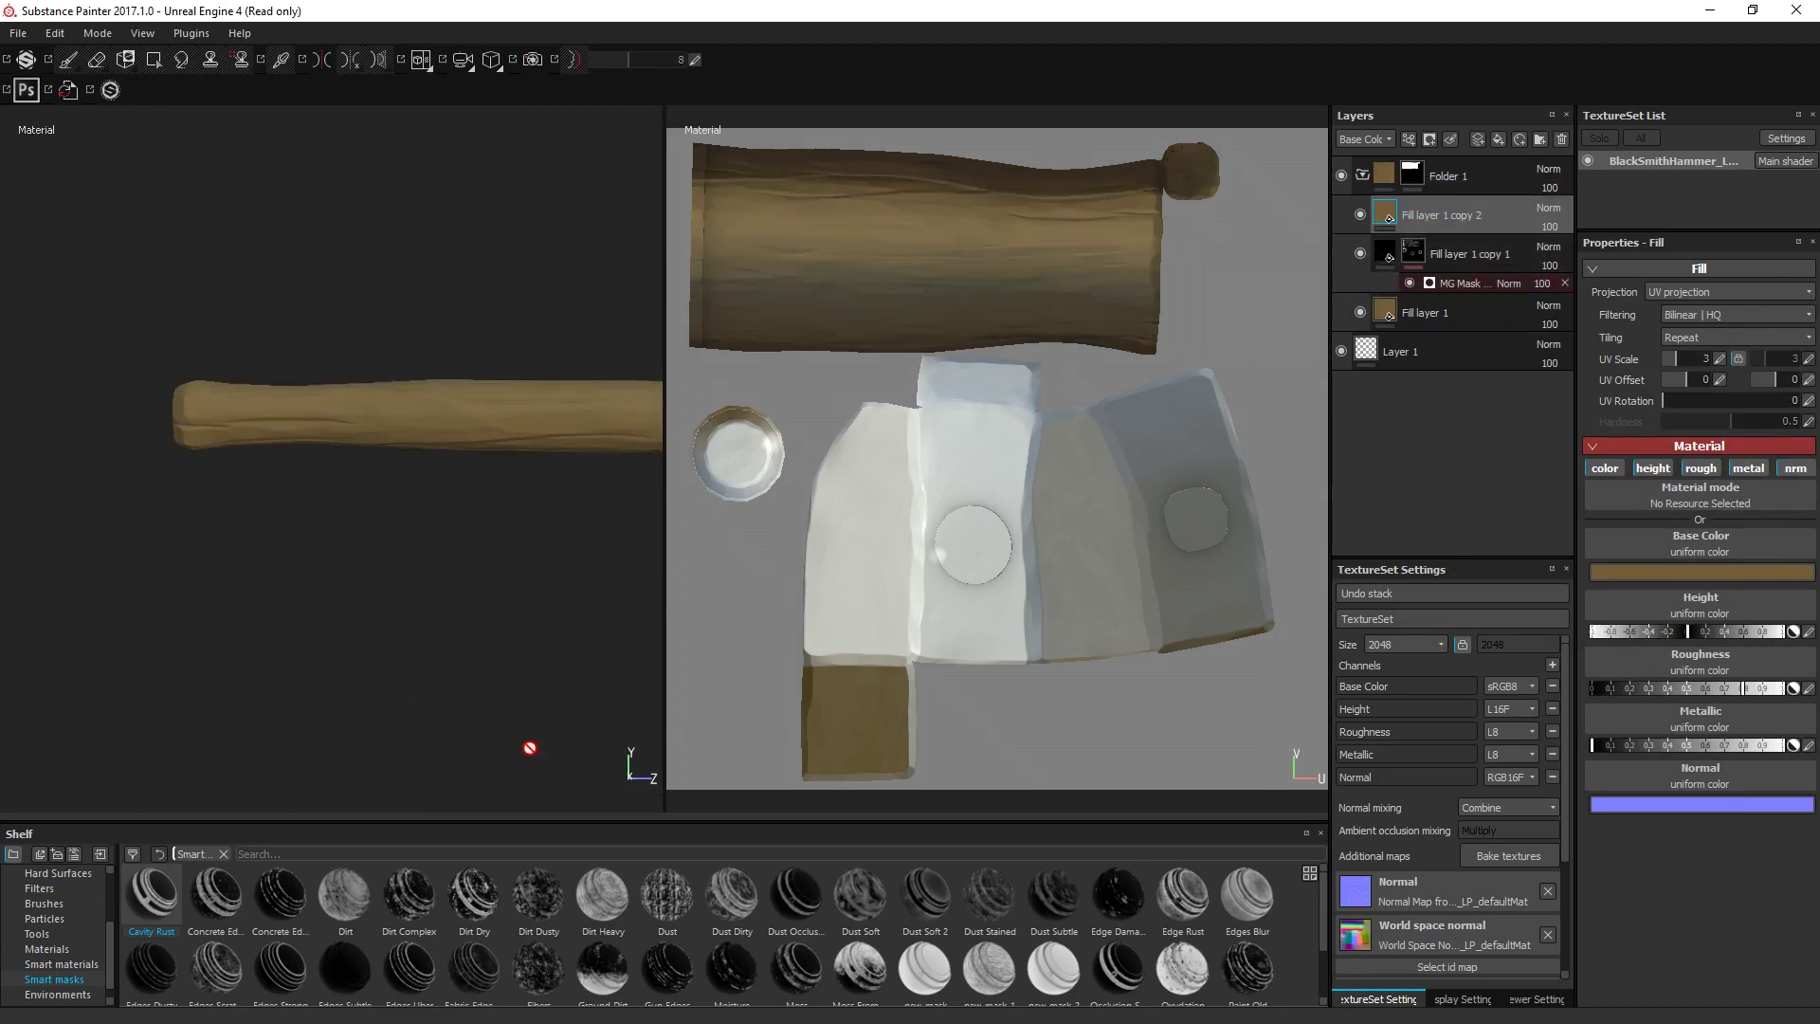
Search the smart masks for "edge" and apply Edges Strong to Fill layer 1 copy 2.
{"action": "left_click", "coordinate": [352, 856]}
{"action": "type", "text": "edge"}
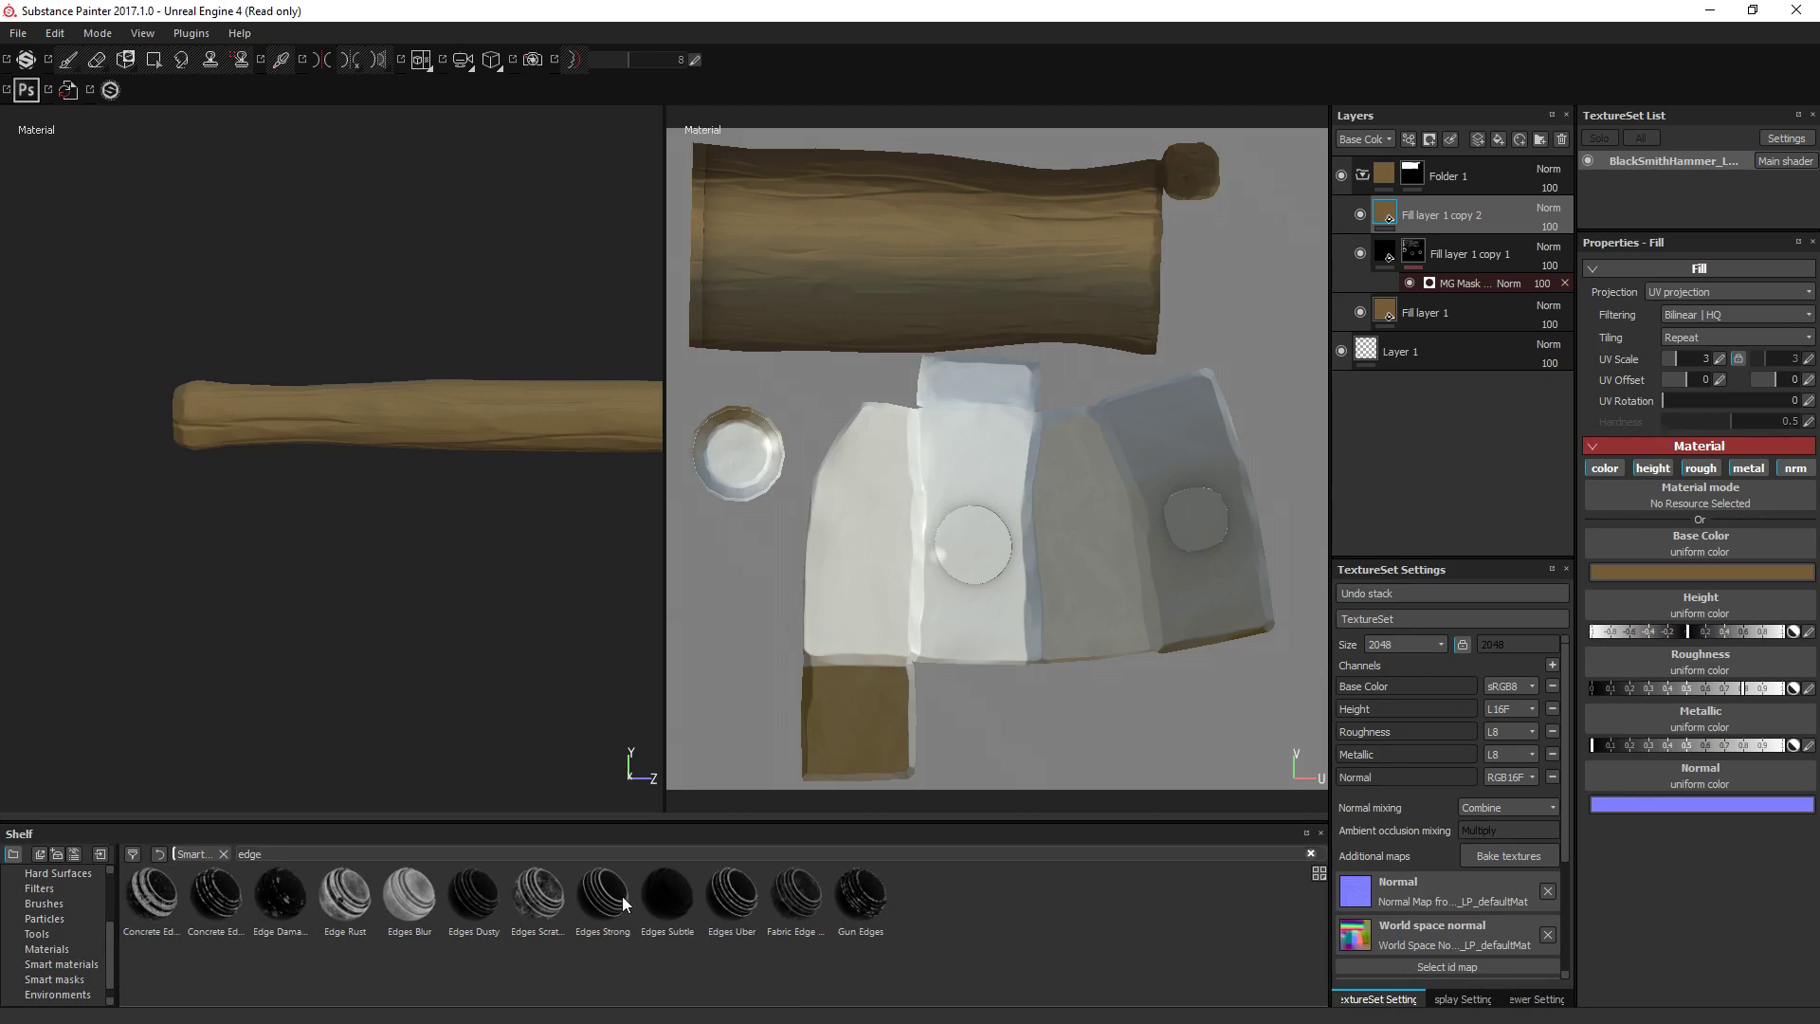
{"action": "mouse_move", "coordinate": [603, 893]}
{"action": "left_mouse_down"}
{"action": "mouse_move", "coordinate": [1447, 221]}
{"action": "mouse_move", "coordinate": [1474, 222]}
{"action": "left_mouse_up"}
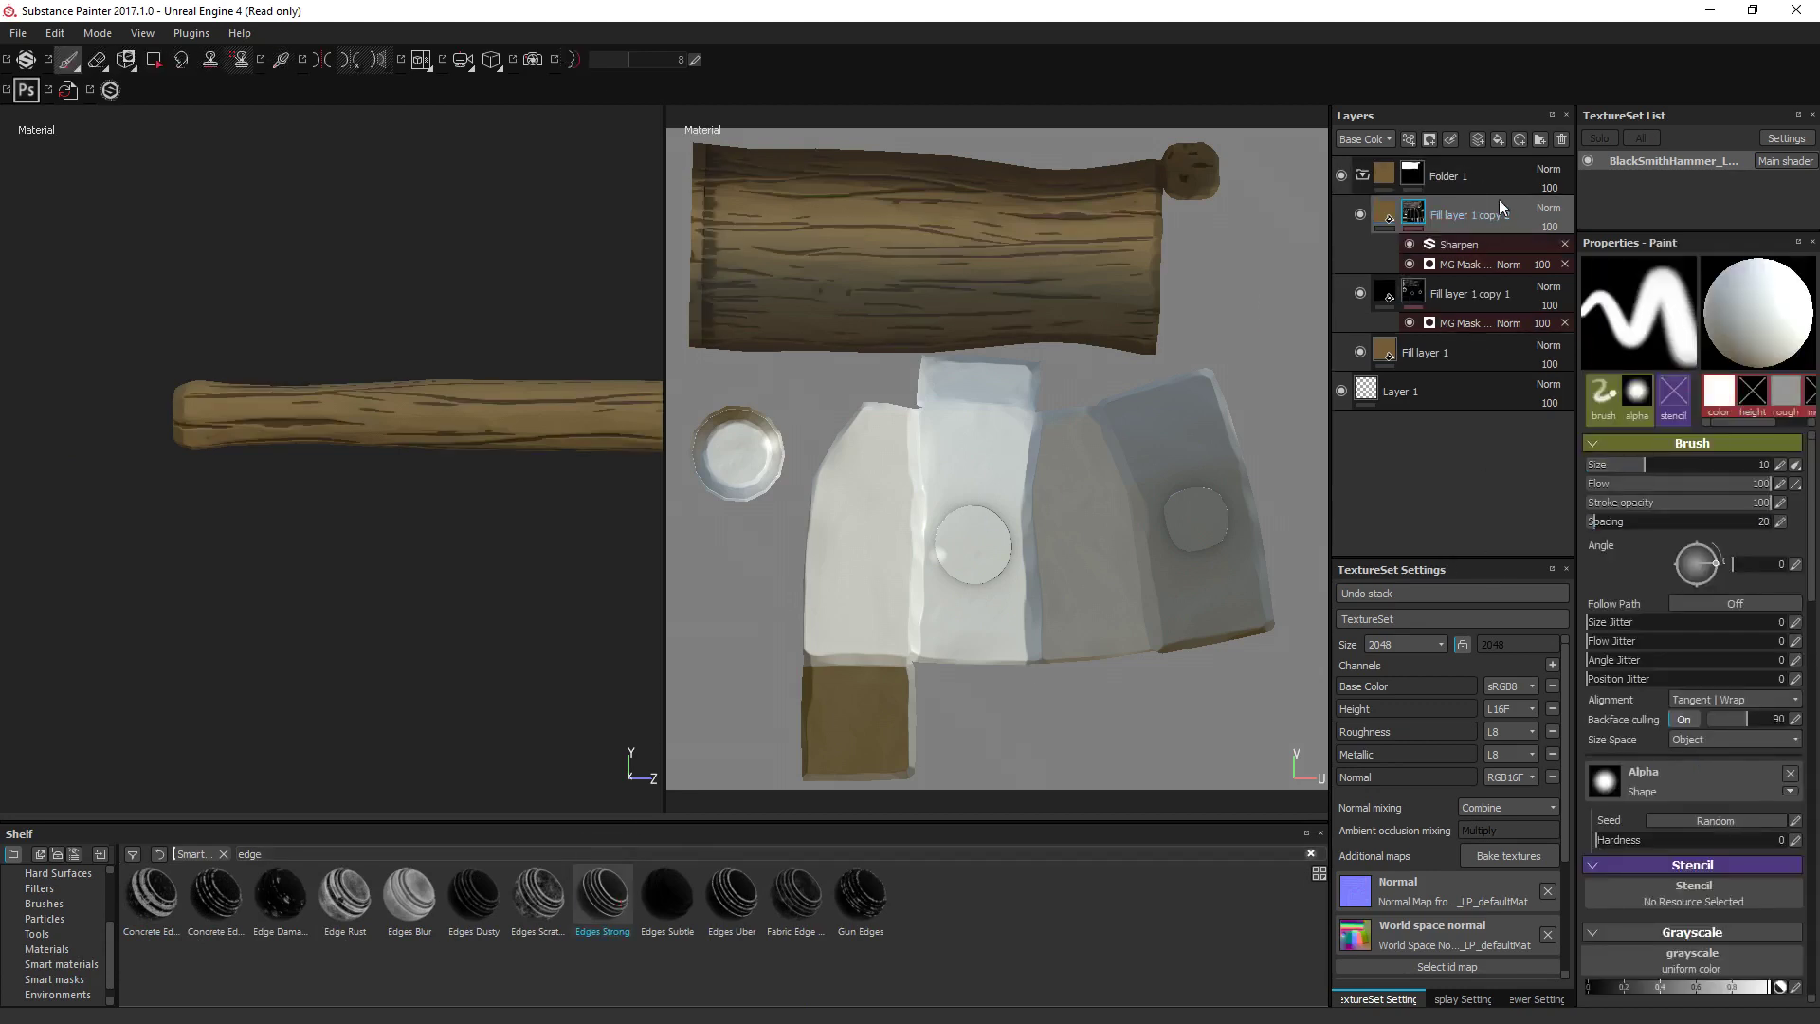
Set the base color of Fill layer 1 copy 2 to a light tan of about R 0.432, G 0.286, B 0.130.
{"action": "left_click", "coordinate": [1386, 218]}
{"action": "left_click", "coordinate": [1635, 578]}
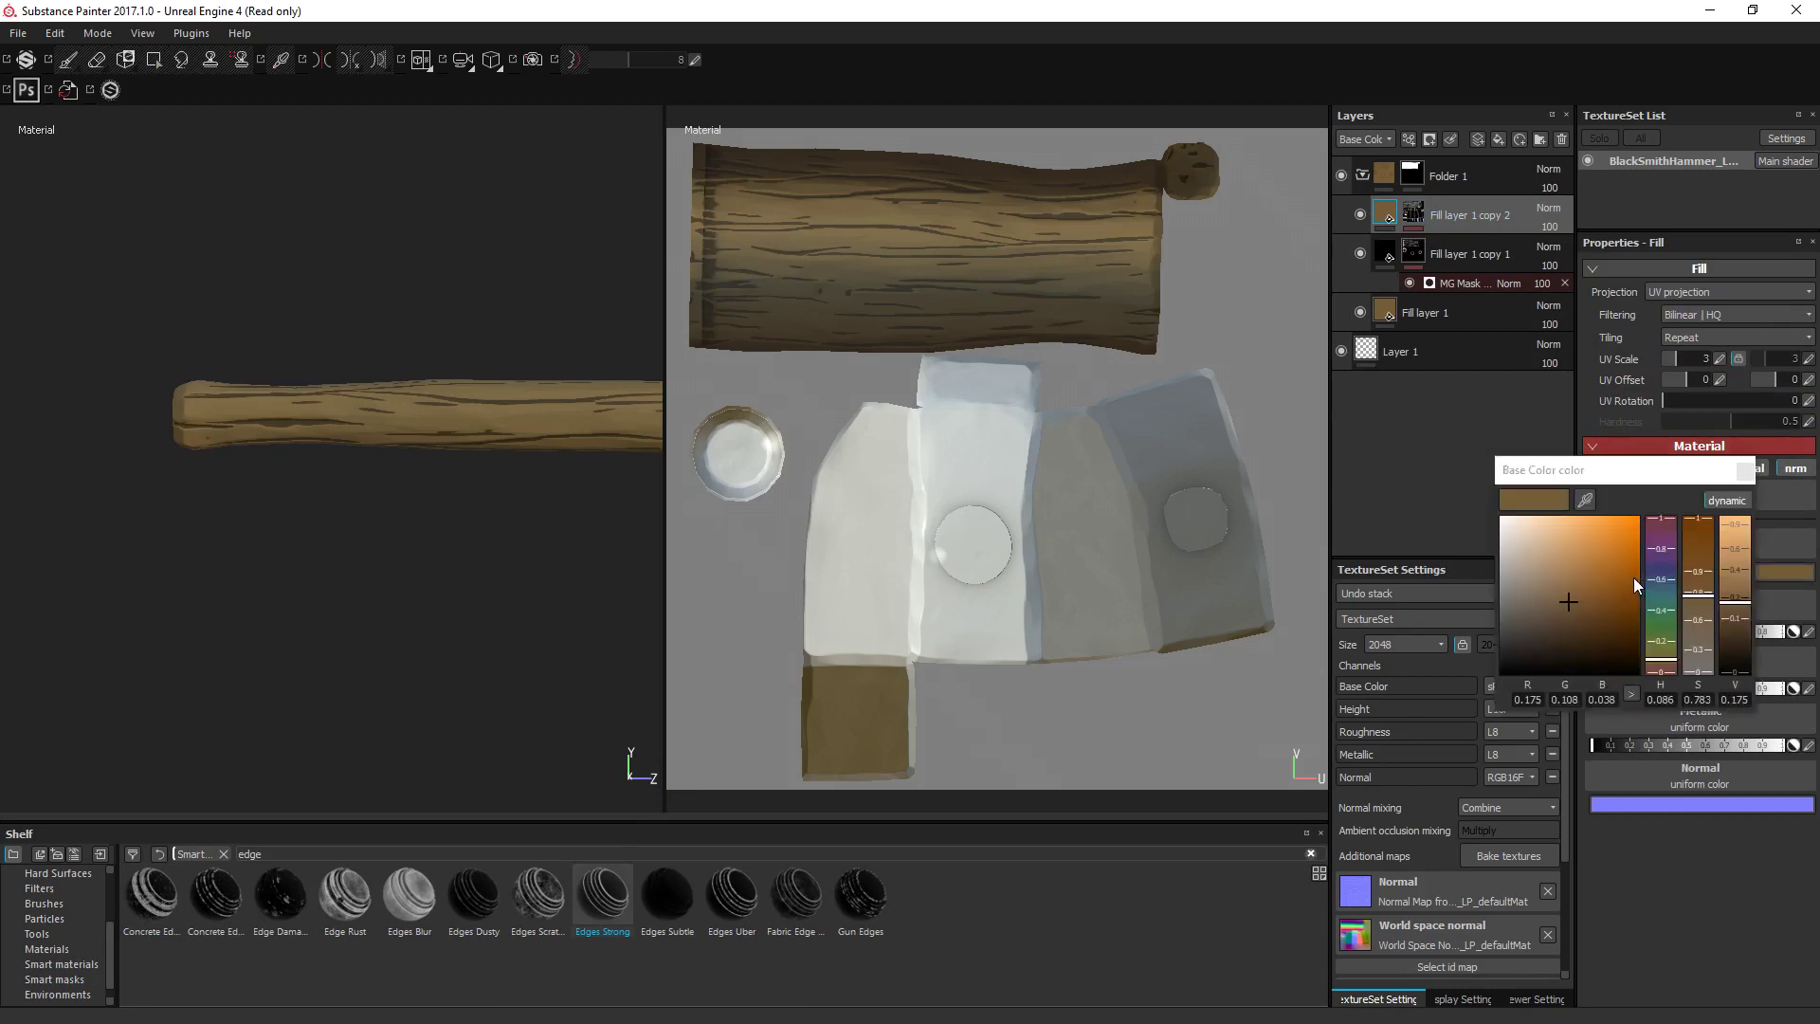
{"action": "left_click", "coordinate": [1550, 560]}
{"action": "left_click_drag", "start_coordinate": [1549, 559], "coordinate": [1557, 576]}
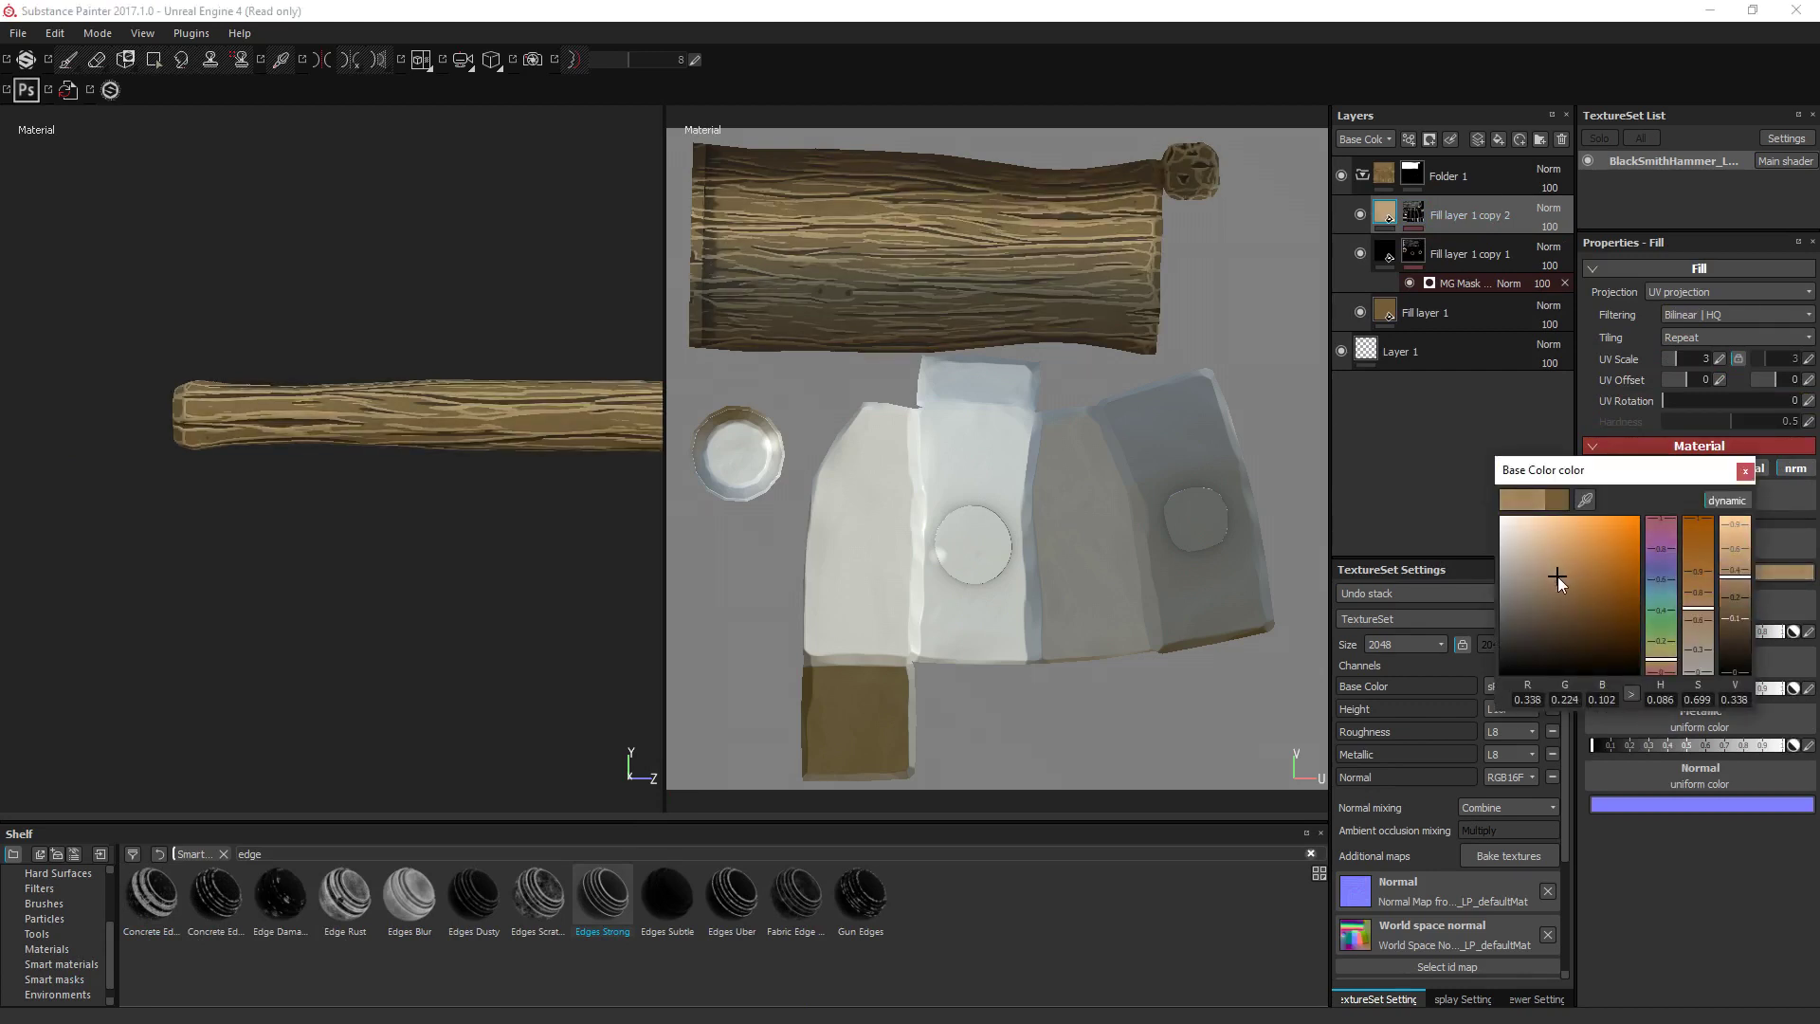
{"action": "left_click_drag", "start_coordinate": [290, 457], "coordinate": [357, 609], "text": "alt"}
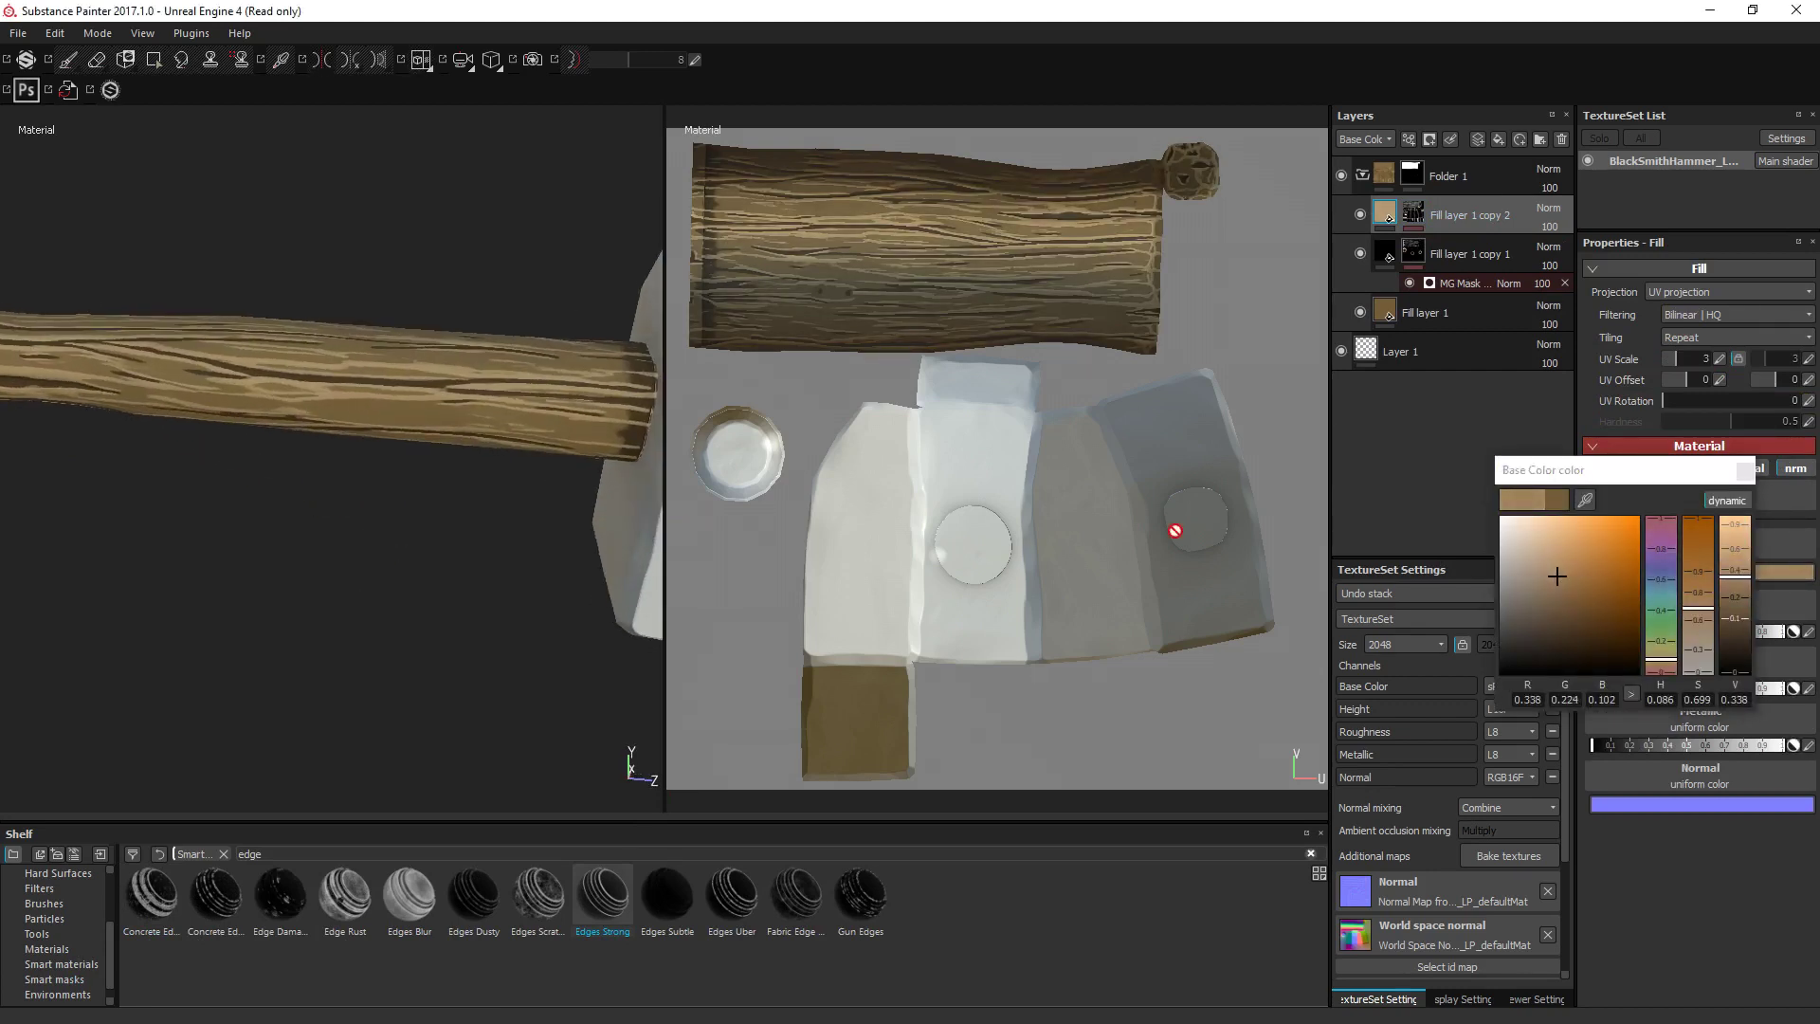
{"action": "left_click_drag", "start_coordinate": [1557, 577], "coordinate": [1563, 568]}
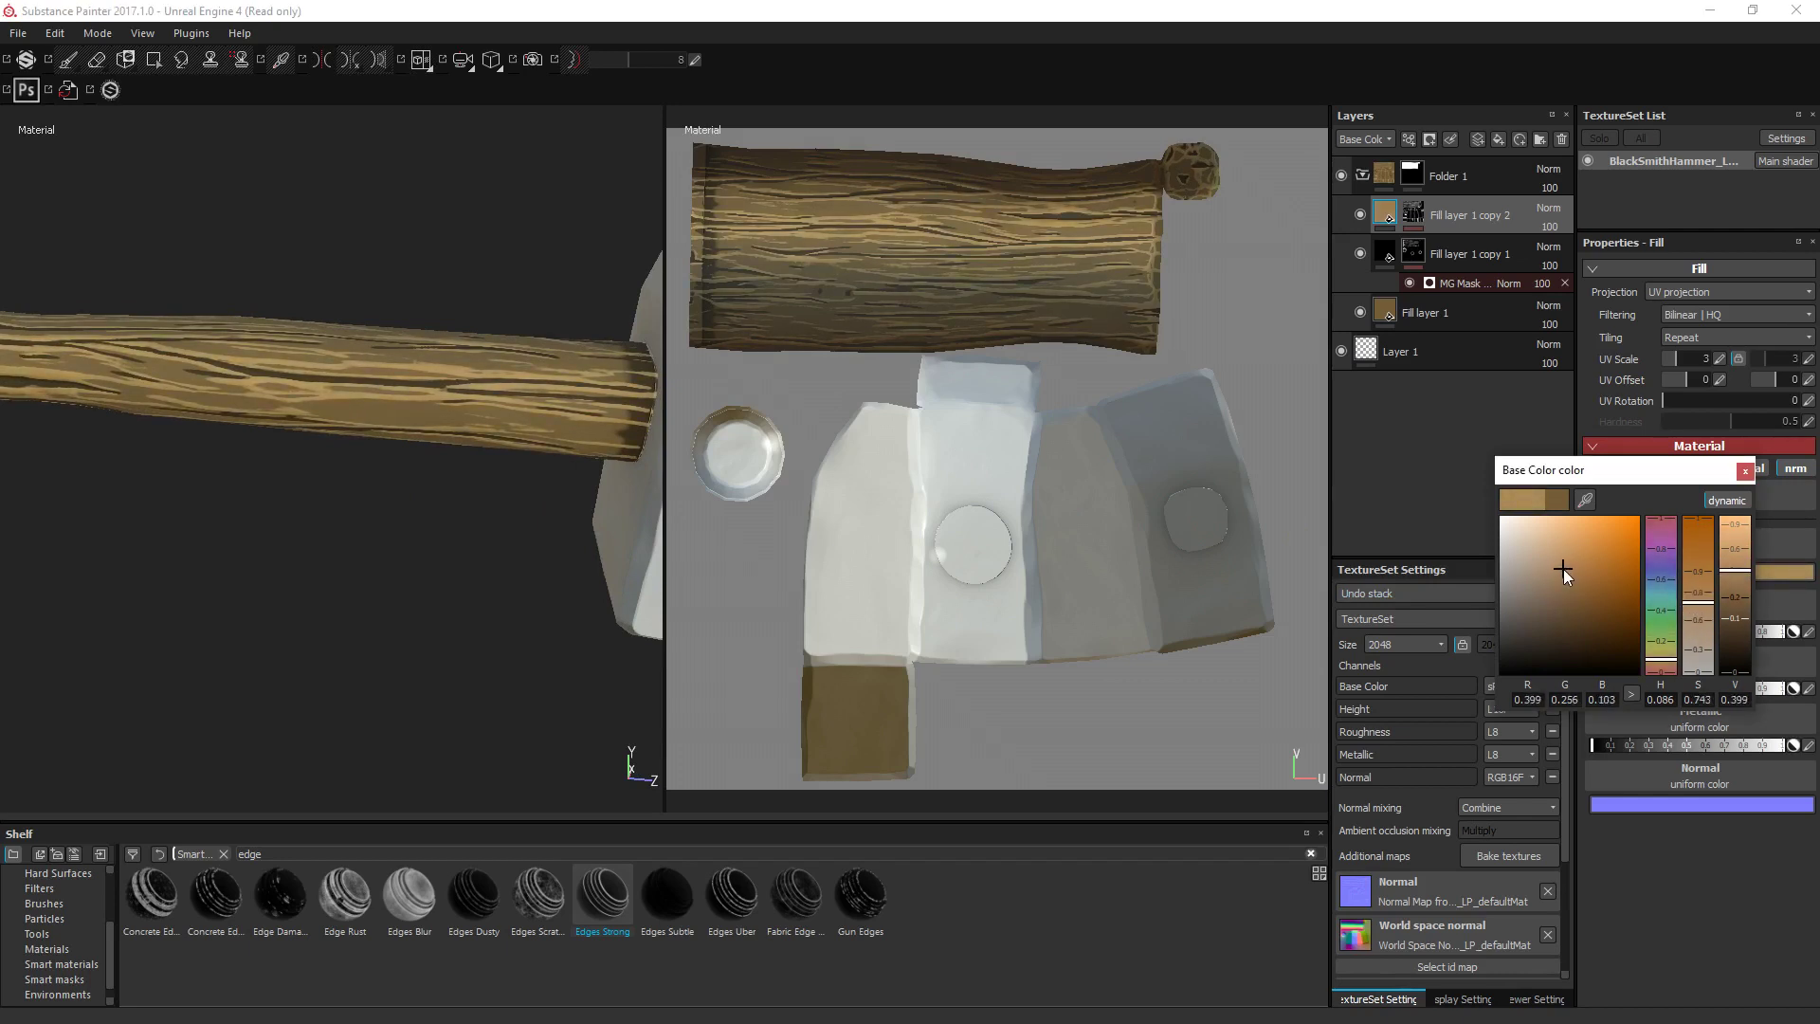
{"action": "left_click", "coordinate": [1745, 471]}
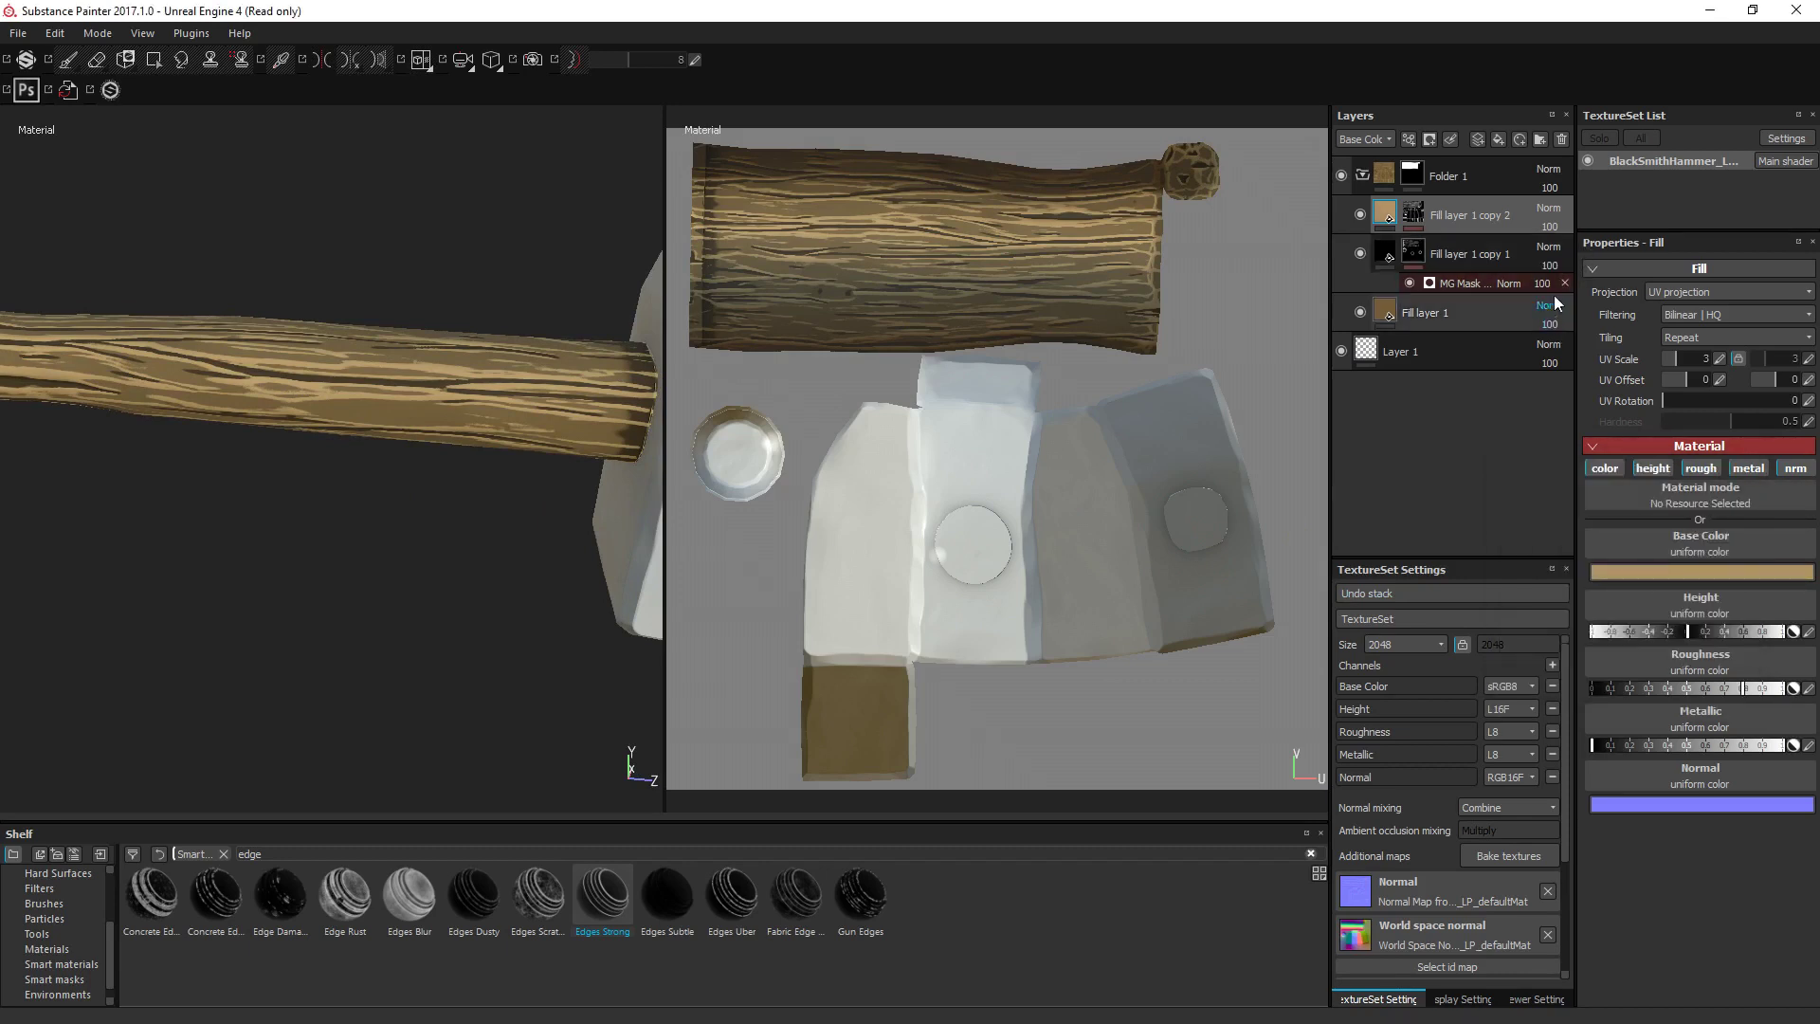
Try the Multiply blend mode on Fill layer 1 copy 1 and return it to Normal.
{"action": "left_click", "coordinate": [1551, 248]}
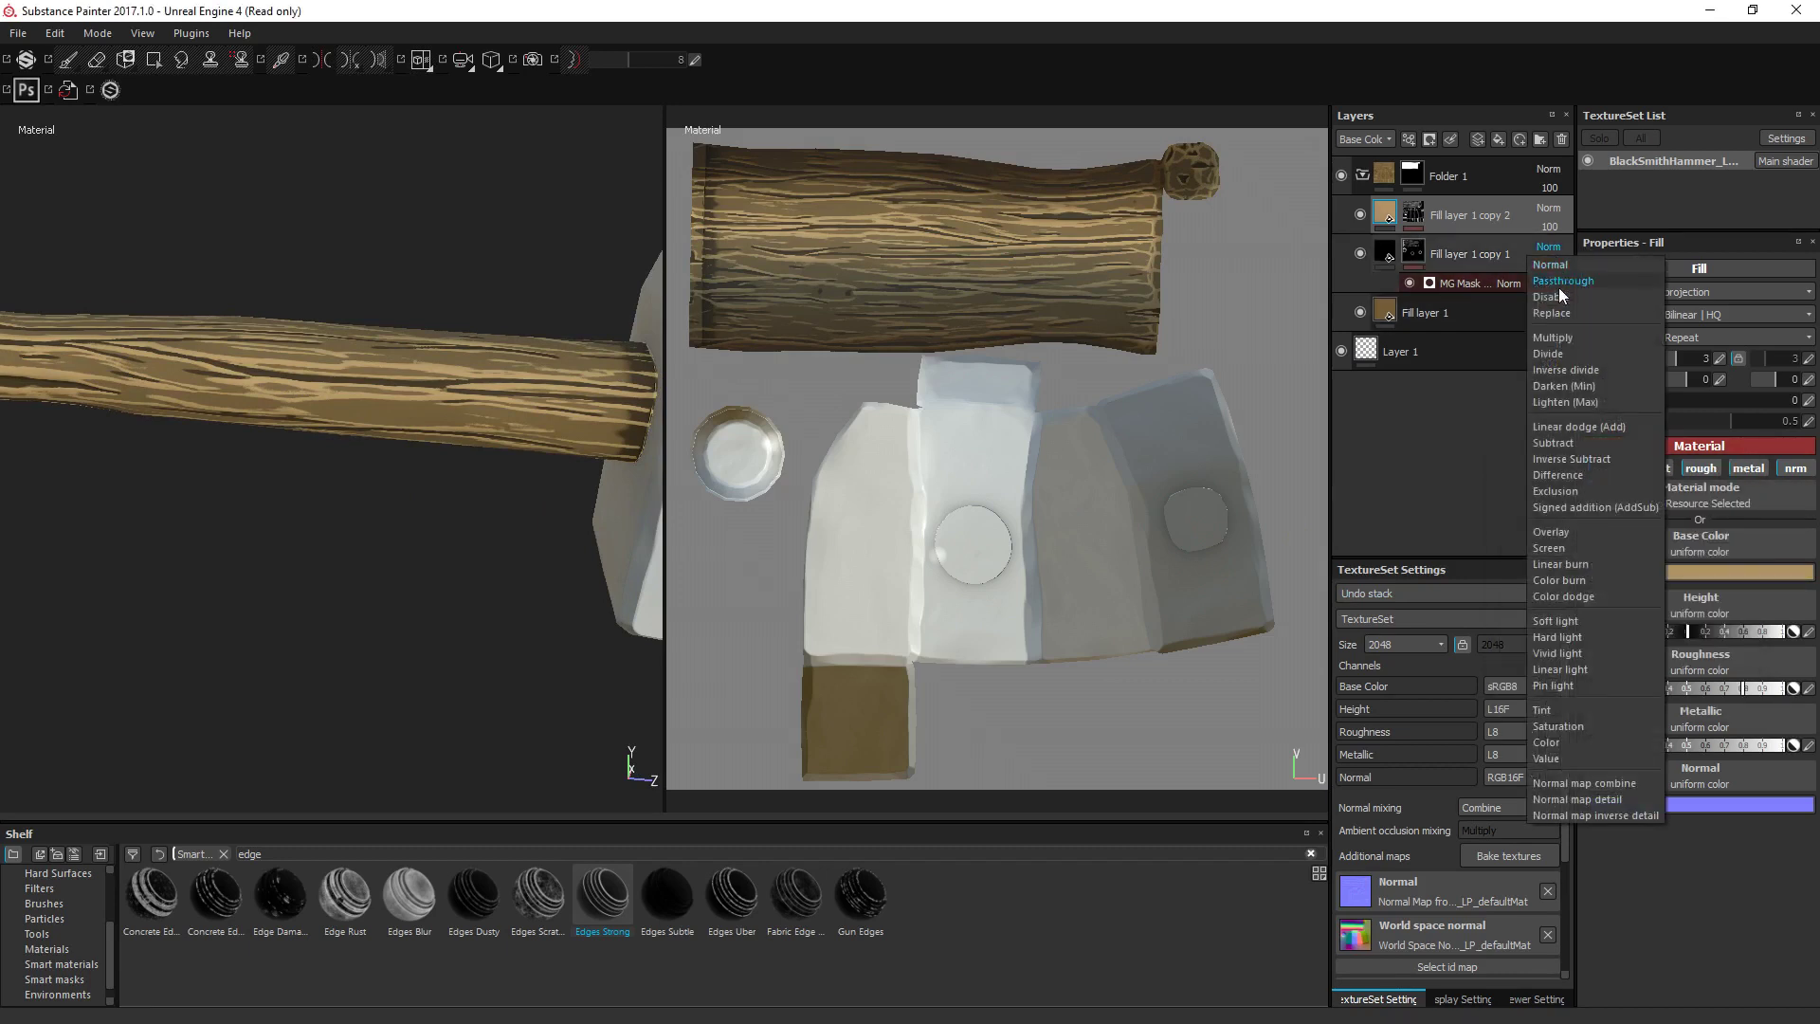
{"action": "left_click", "coordinate": [1558, 292]}
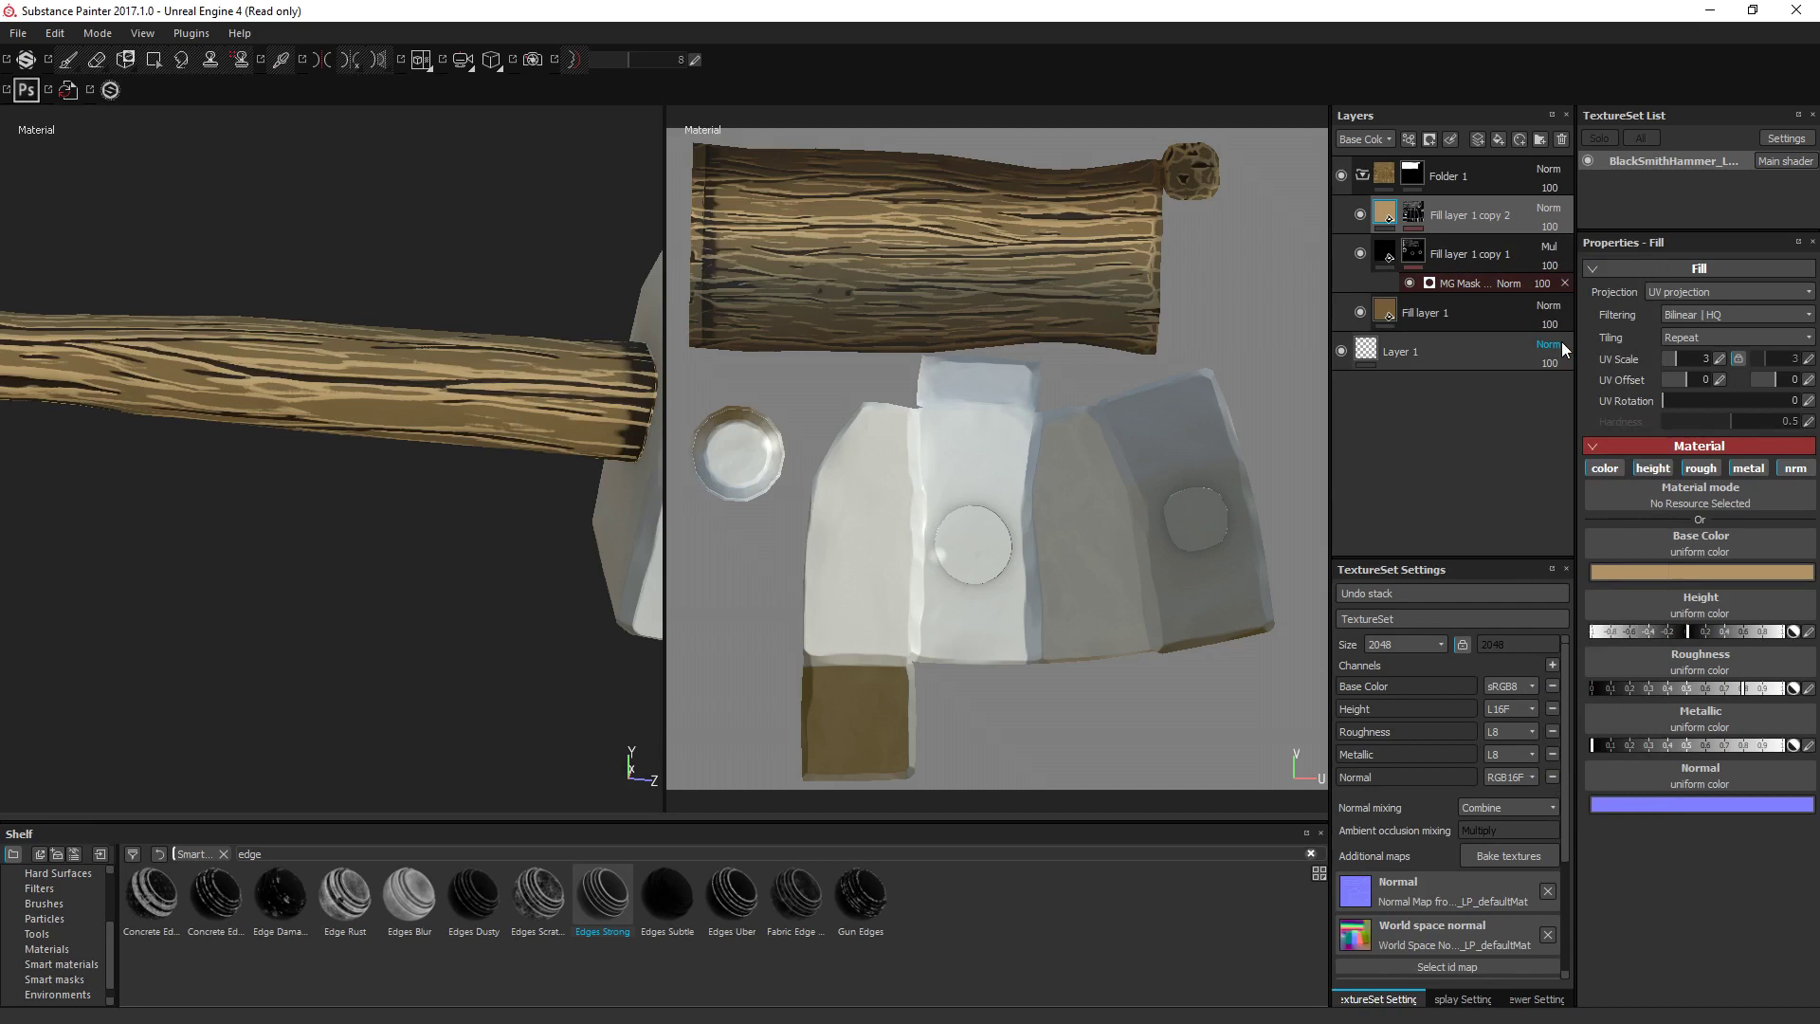
{"action": "left_click_drag", "start_coordinate": [1558, 295], "coordinate": [1595, 288]}
{"action": "left_click", "coordinate": [1549, 246]}
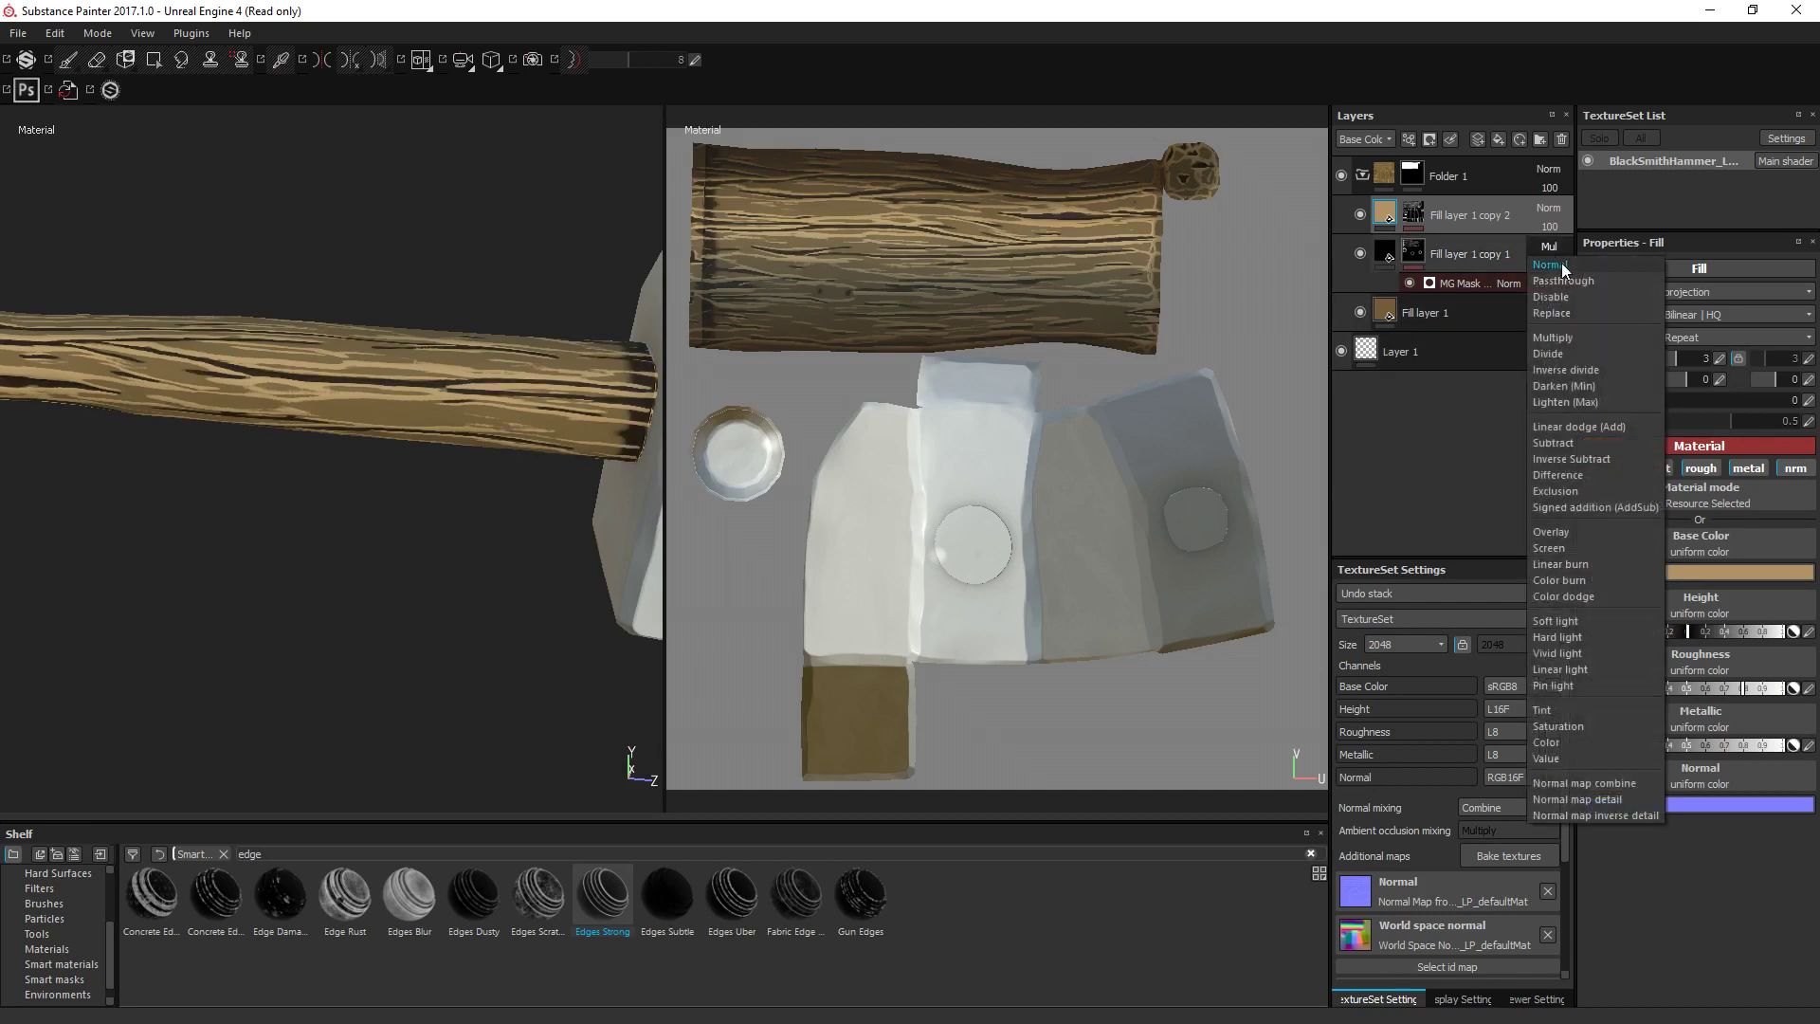
{"action": "left_click", "coordinate": [1556, 266]}
Lower the opacity of Fill layer 1 copy 1 to 70 and of Fill layer 1 copy 2 to about 69.
{"action": "left_click_drag", "start_coordinate": [1566, 287], "coordinate": [1572, 288]}
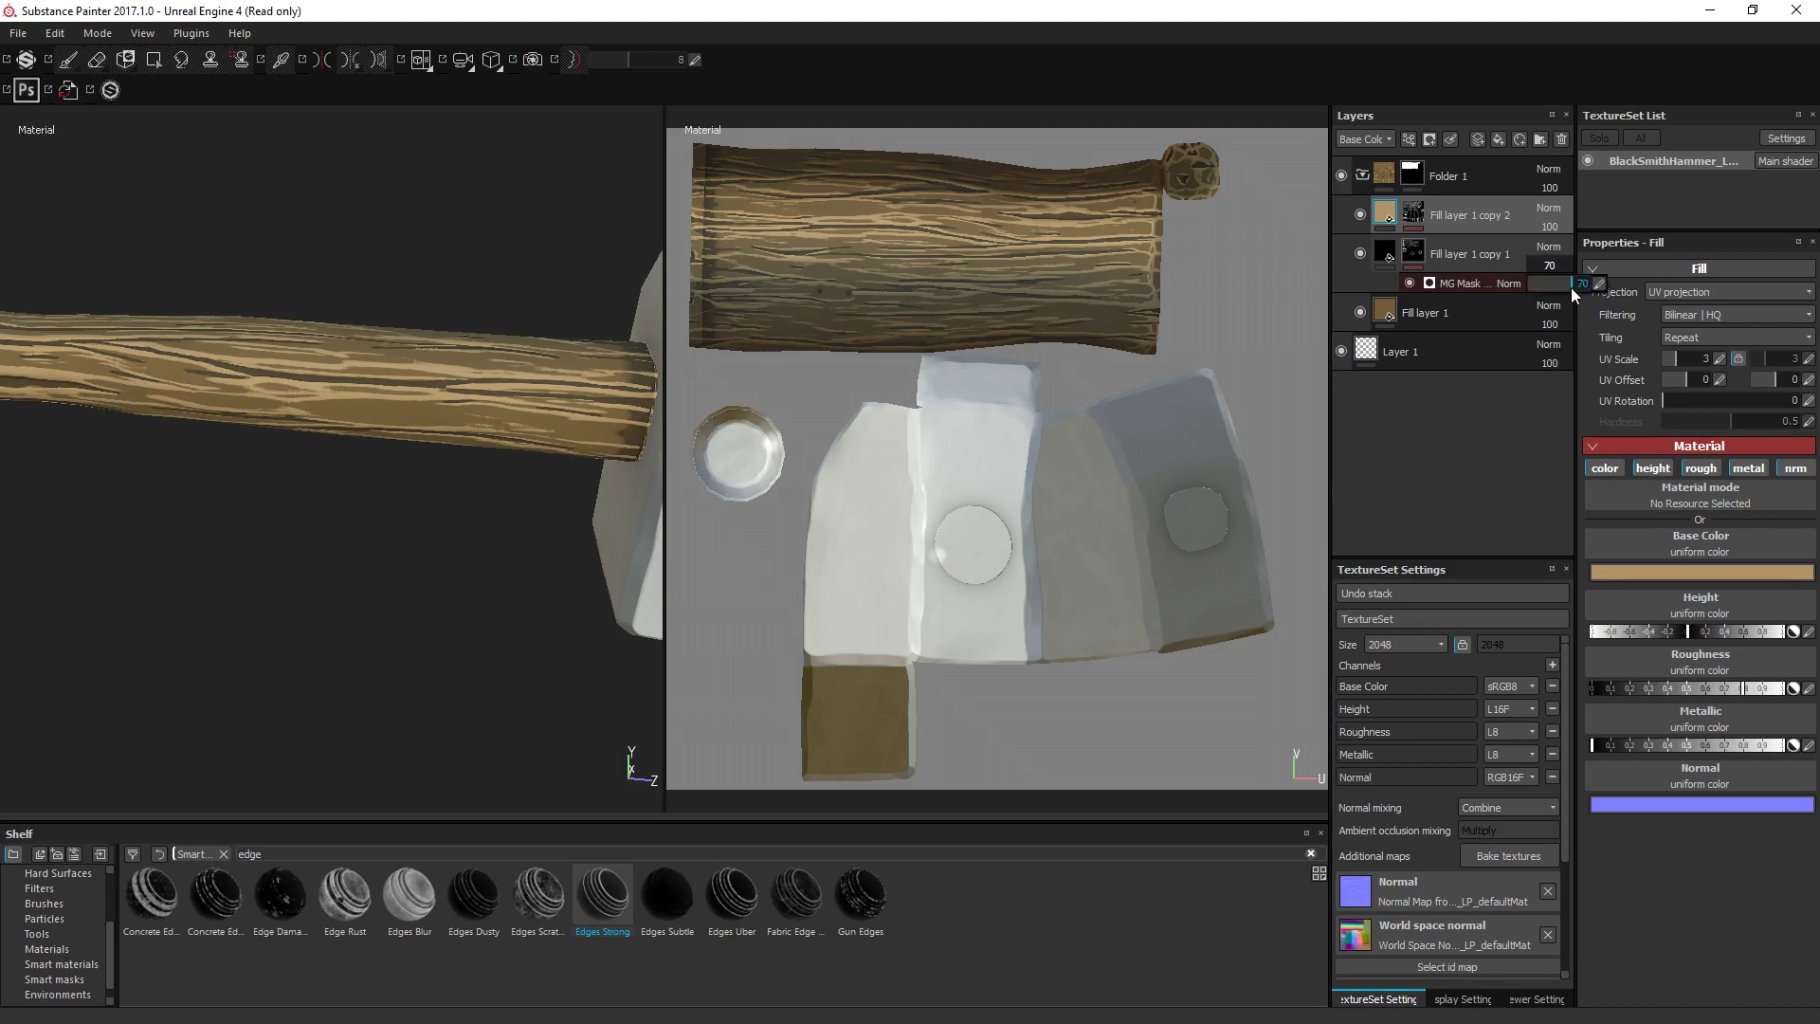
{"action": "left_click", "coordinate": [1549, 228]}
{"action": "left_click_drag", "start_coordinate": [1568, 242], "coordinate": [1568, 246]}
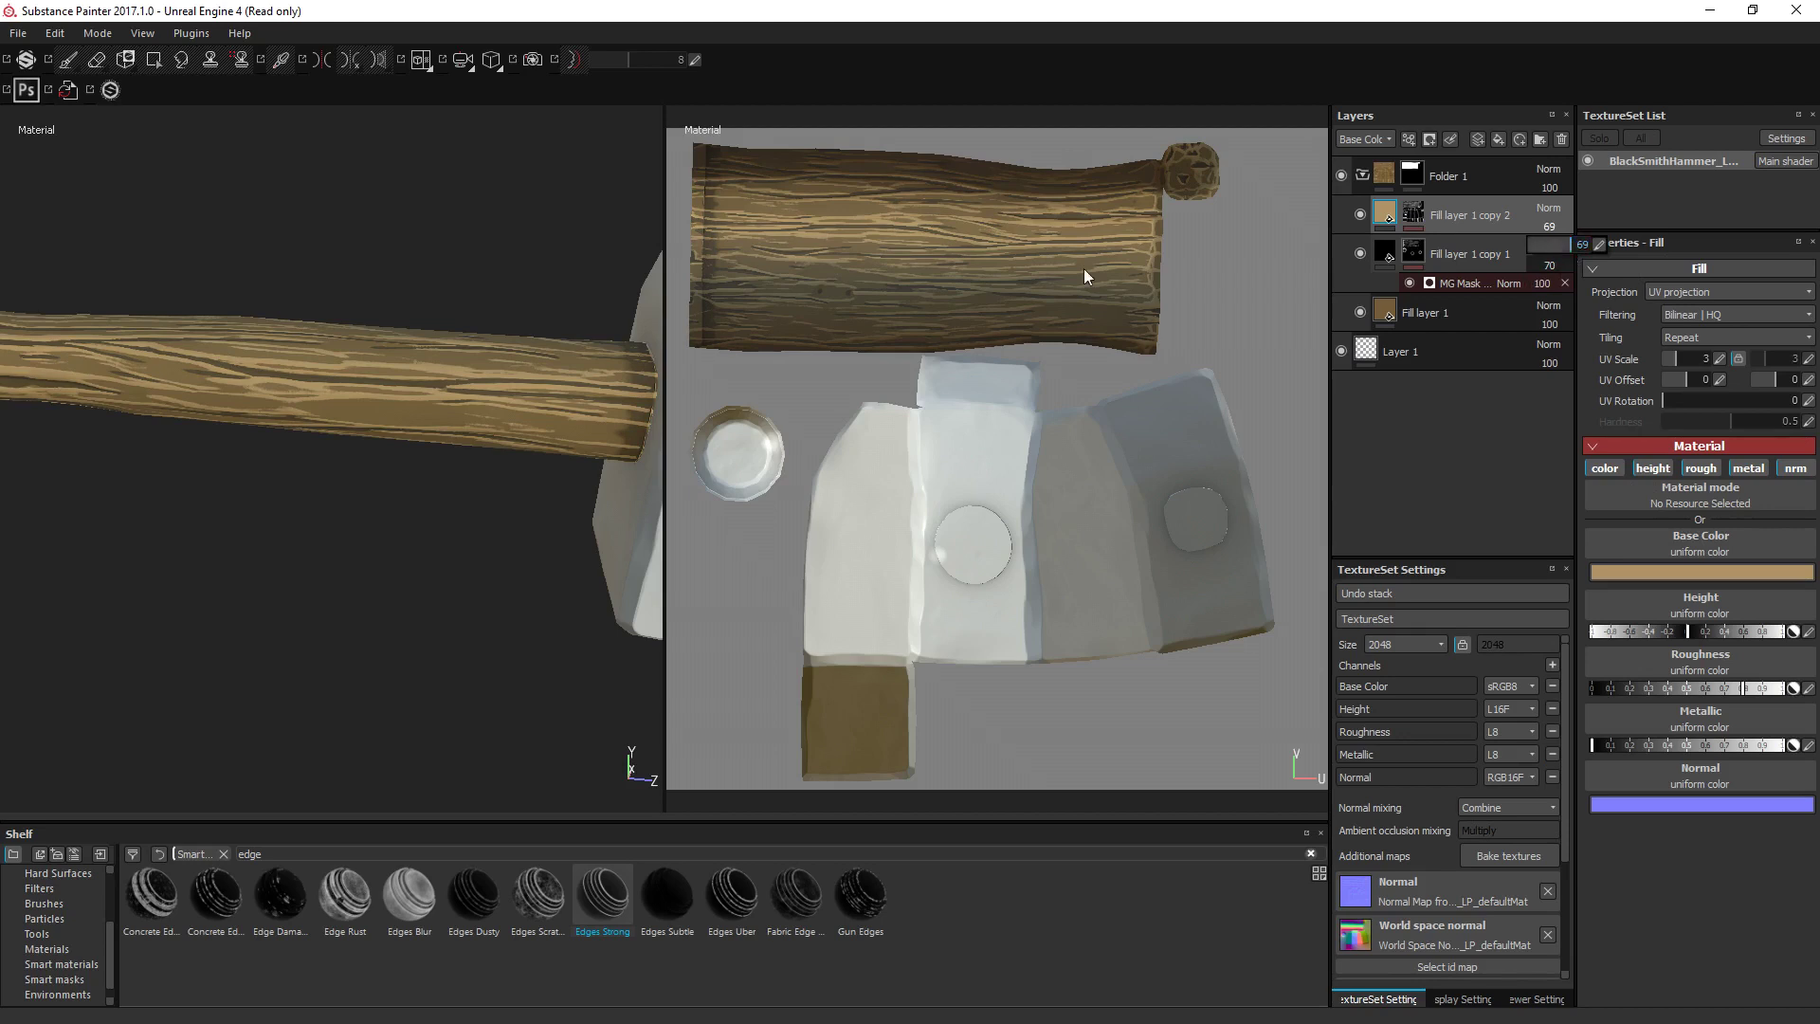
{"action": "left_click_drag", "start_coordinate": [341, 321], "coordinate": [387, 387], "text": "alt"}
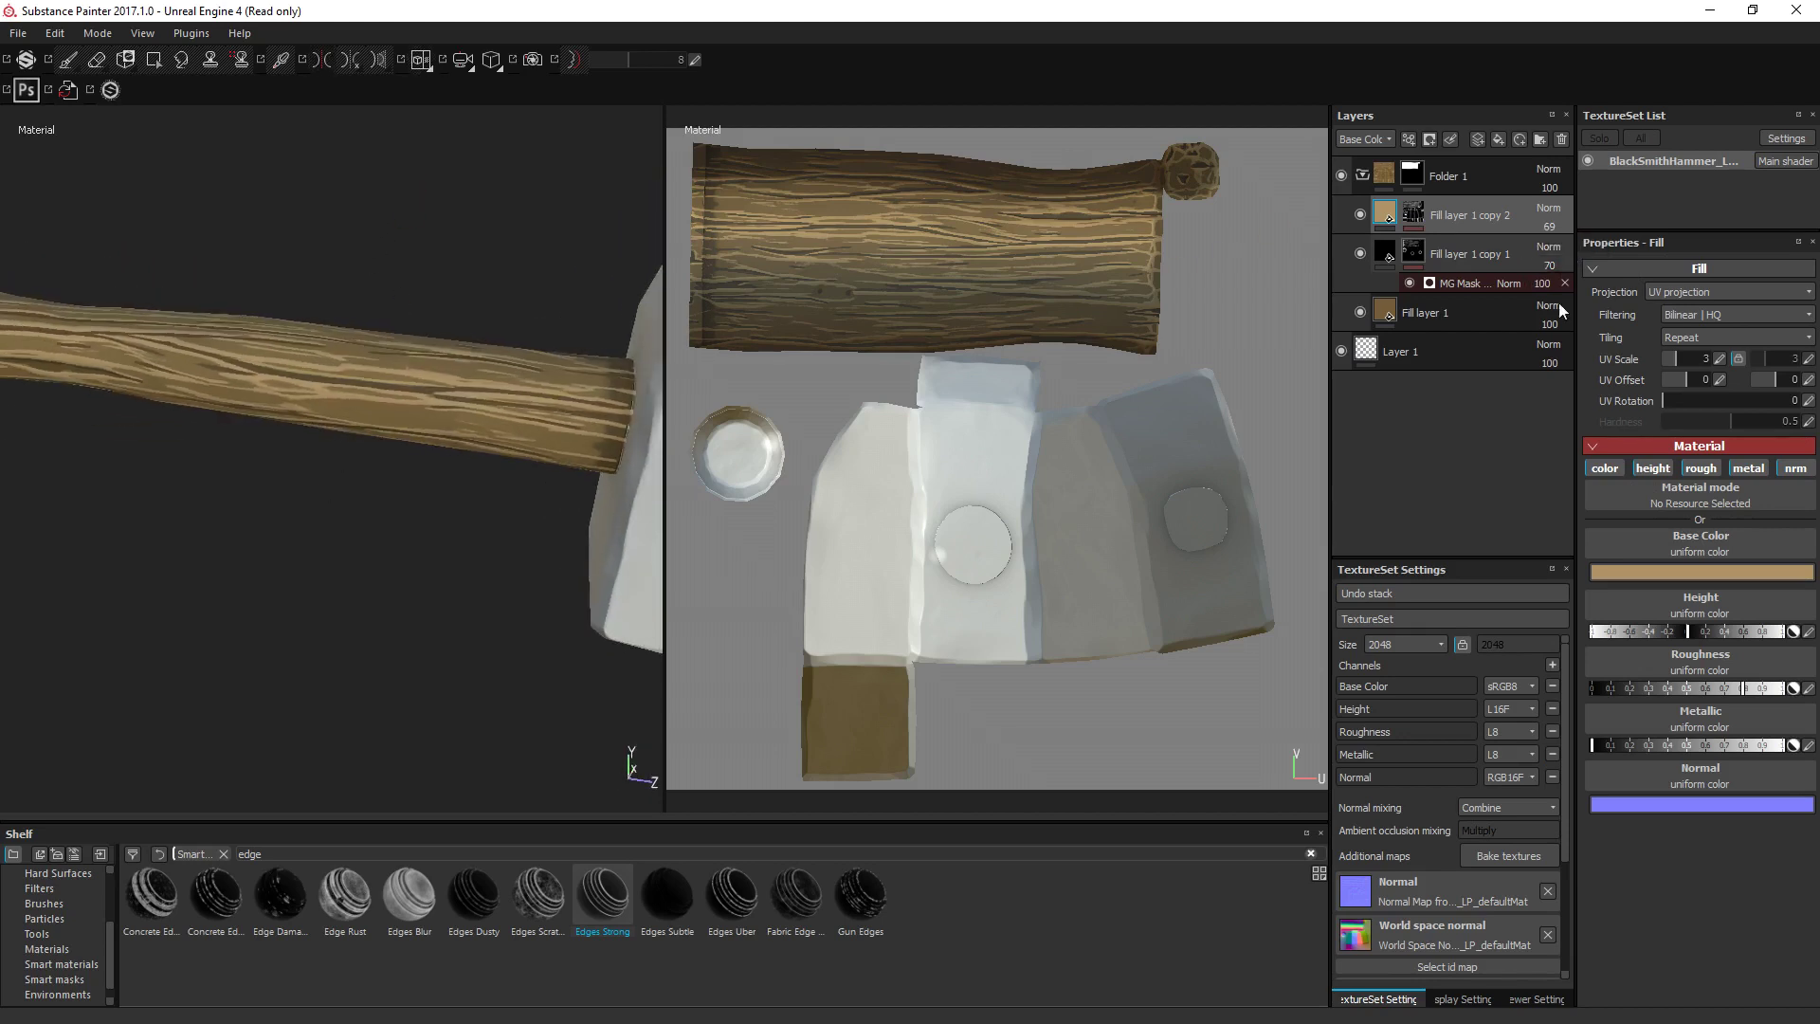
Shift the base color of Fill layer 1 copy 2 to a brighter tan of about R 0.530, G 0.337, B 0.133.
{"action": "left_click", "coordinate": [1705, 570]}
{"action": "left_click_drag", "start_coordinate": [1574, 556], "coordinate": [1567, 554]}
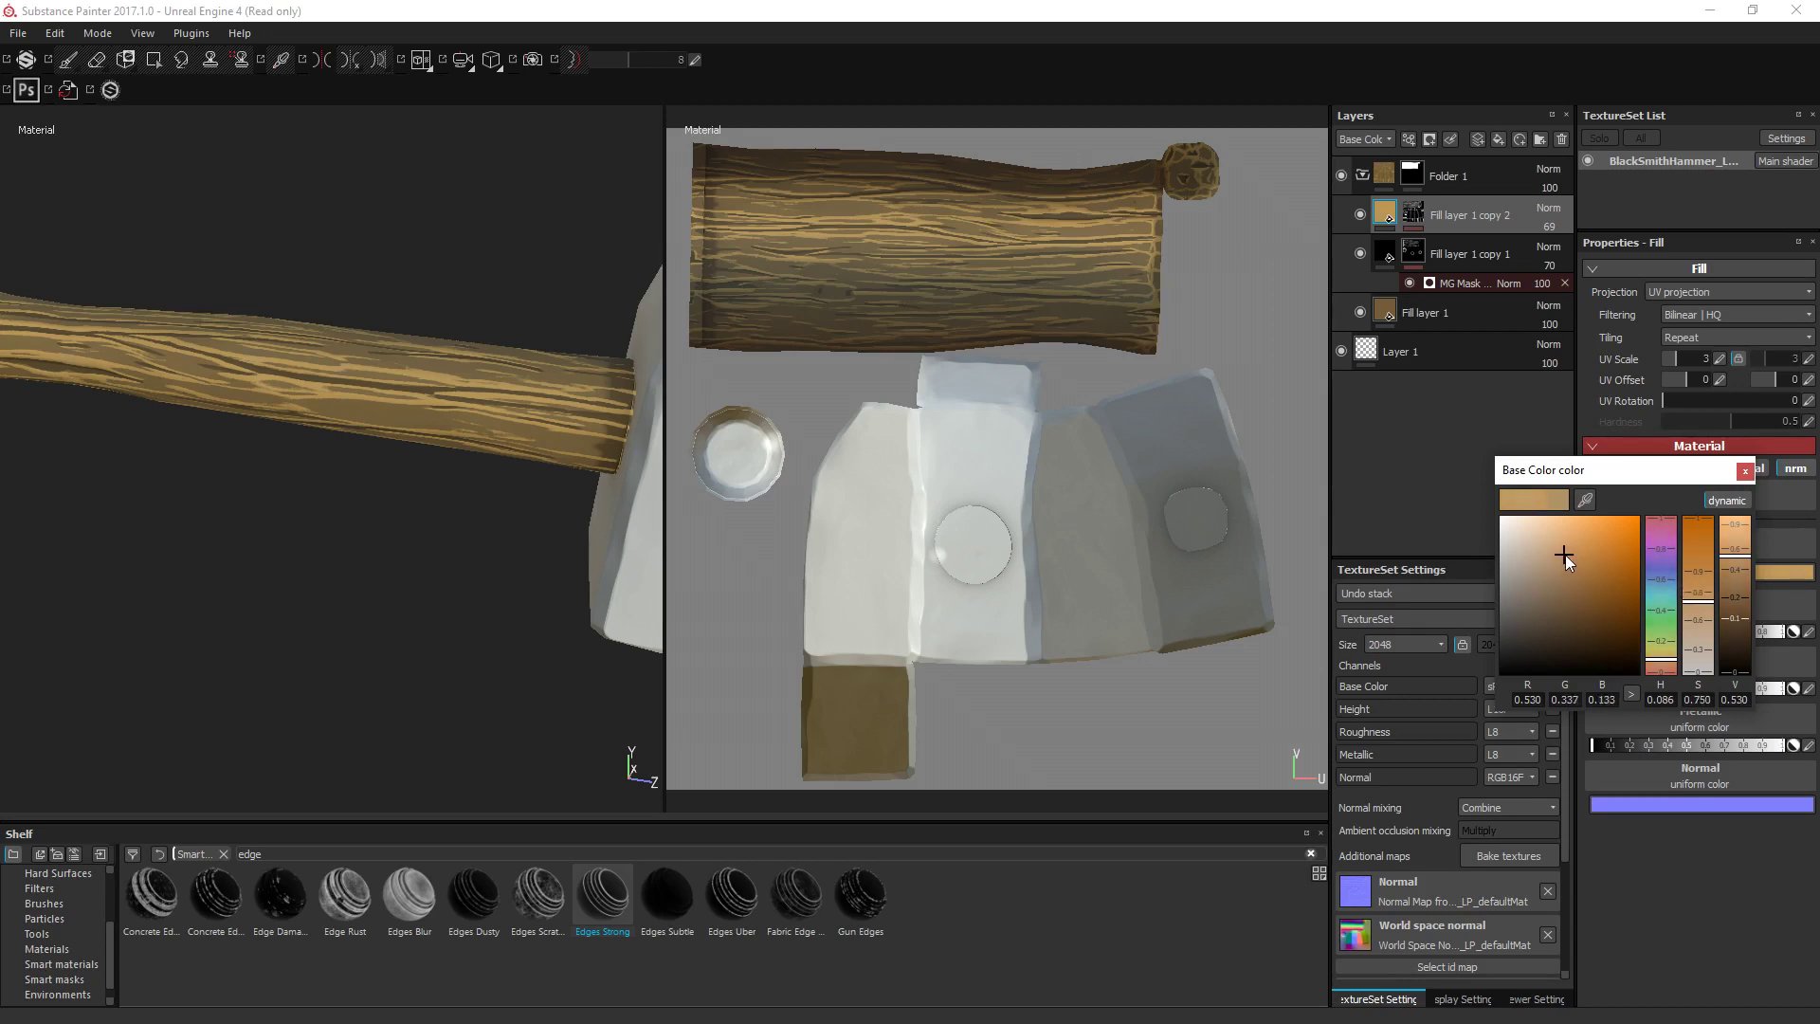
{"action": "left_click", "coordinate": [1746, 471]}
Set the global blur of Fill layer 1 copy 2's MG Mask Editor generator to 0.3 and inspect the handle.
{"action": "left_click", "coordinate": [1415, 215]}
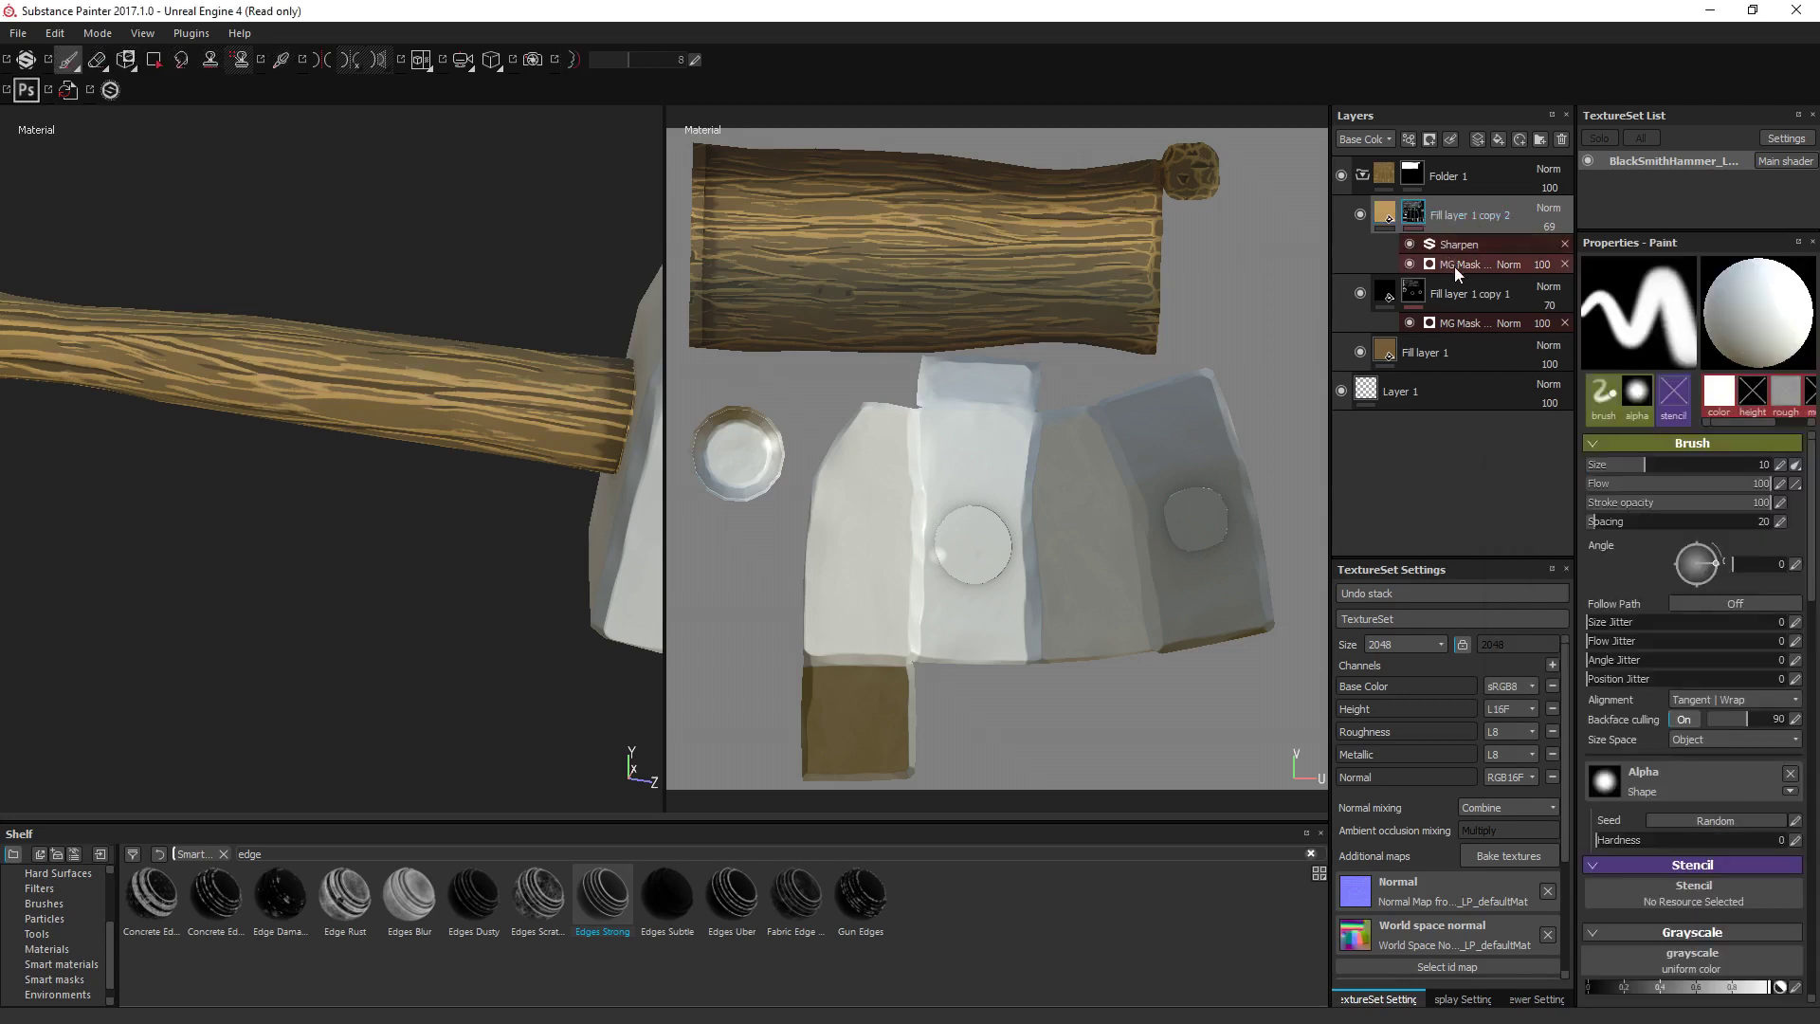
{"action": "left_click", "coordinate": [1798, 369]}
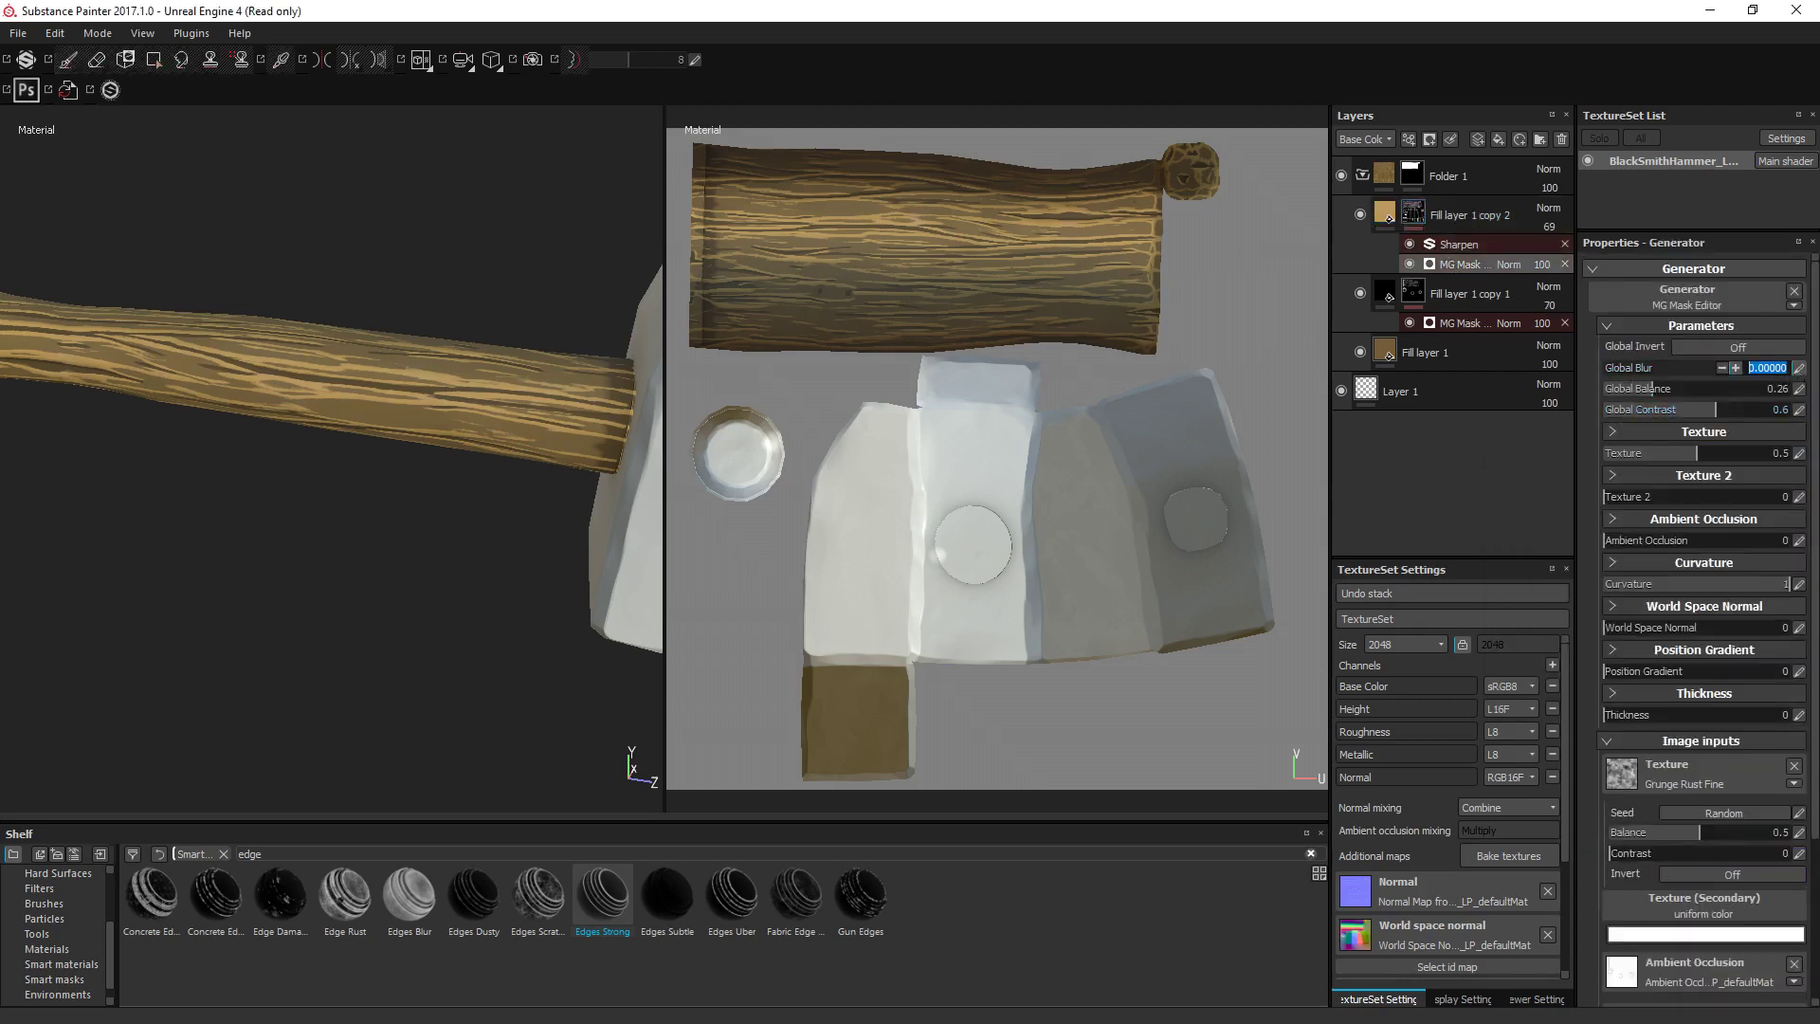
{"action": "type", "text": ".3"}
{"action": "key", "text": "Return"}
{"action": "right_click_drag", "start_coordinate": [387, 427], "coordinate": [398, 589], "text": "alt"}
{"action": "left_click_drag", "start_coordinate": [400, 586], "coordinate": [427, 531], "text": "alt"}
Set the mask generator's global balance to about 0.15 and its global contrast to about 0.71.
{"action": "left_click_drag", "start_coordinate": [1680, 391], "coordinate": [1632, 394]}
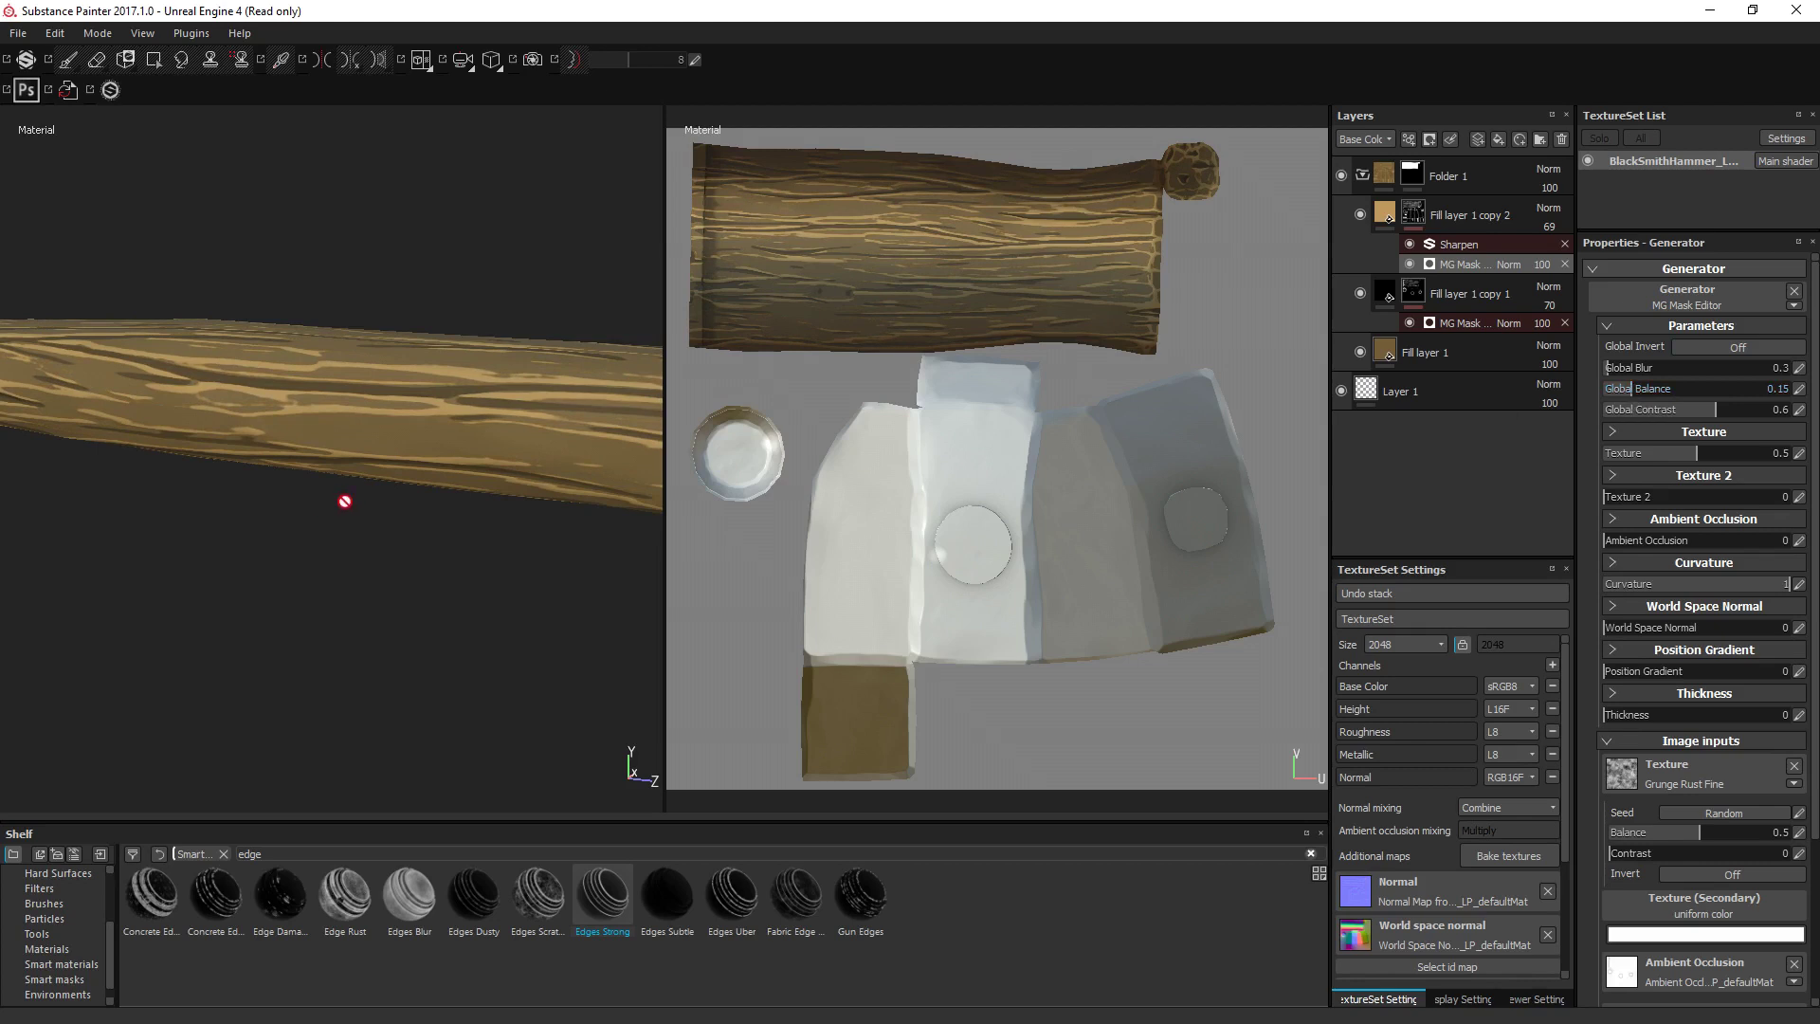
{"action": "right_click_drag", "start_coordinate": [345, 501], "coordinate": [421, 60], "text": "alt"}
{"action": "left_click_drag", "start_coordinate": [421, 59], "coordinate": [430, 243], "text": "alt"}
{"action": "left_click_drag", "start_coordinate": [1717, 409], "coordinate": [1735, 409]}
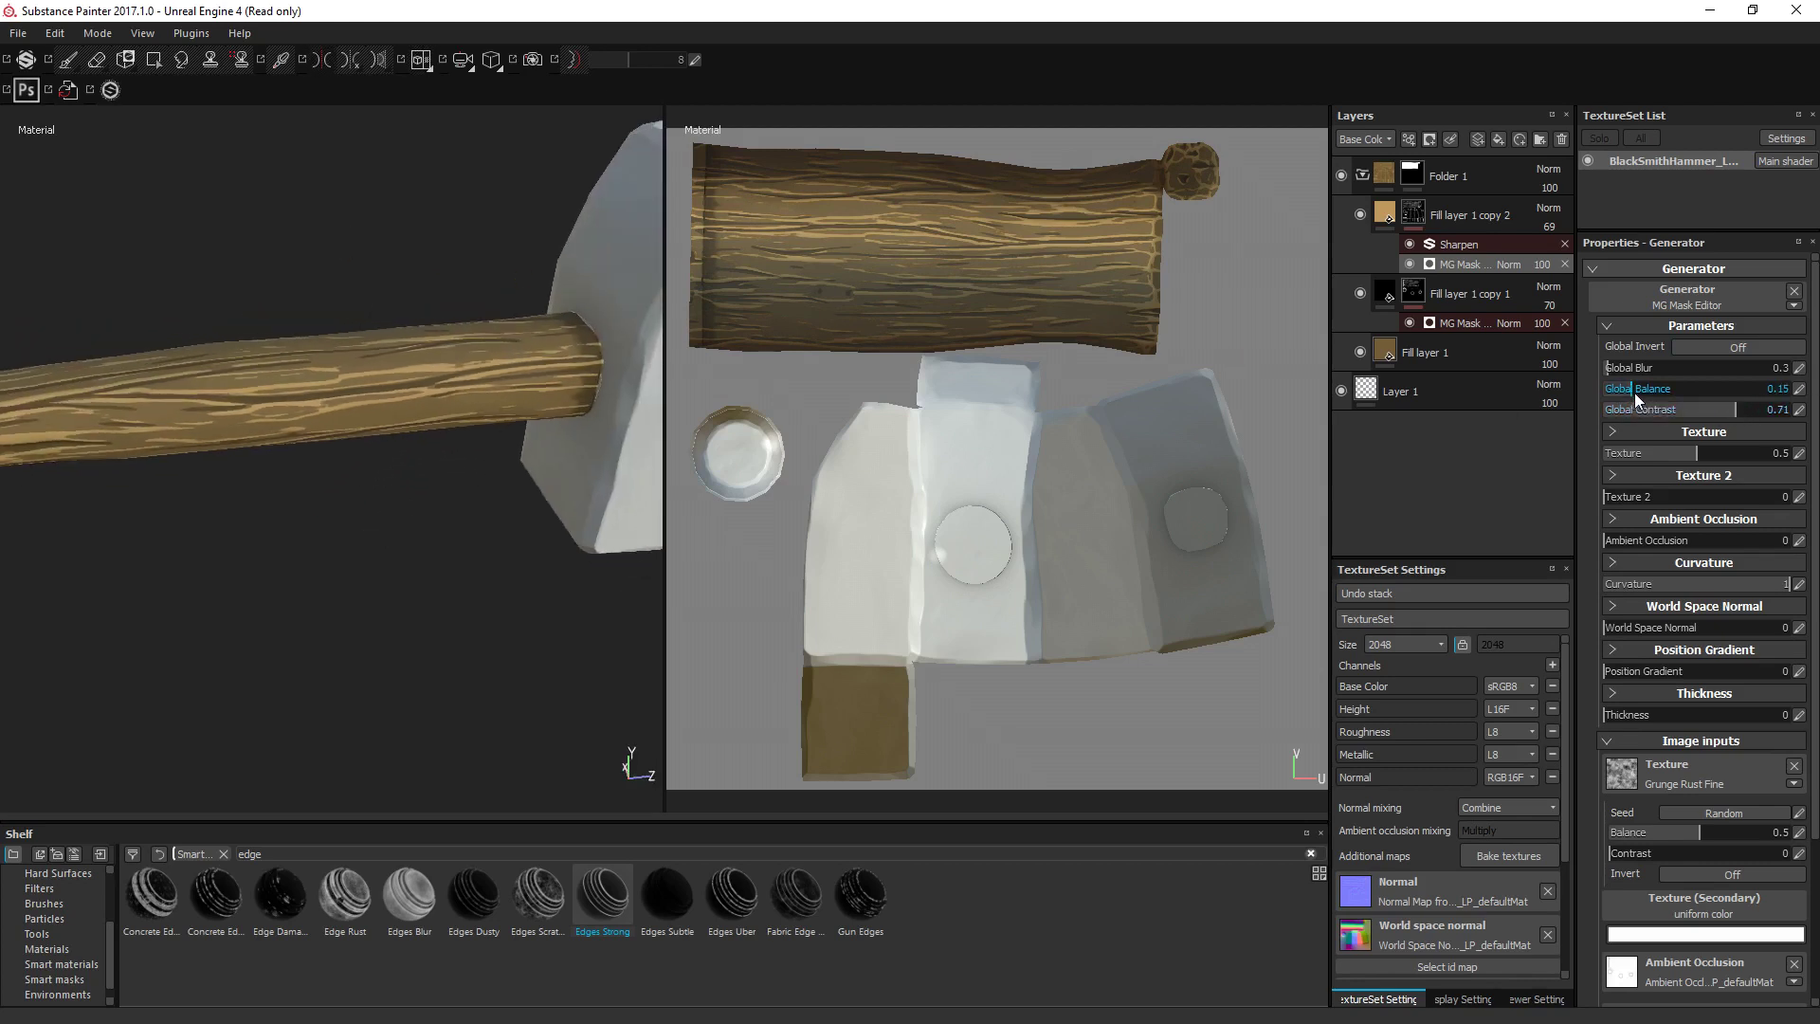
Try a global blur of 0.4 on the edge mask generator and check the handle.
{"action": "left_click", "coordinate": [1800, 367]}
{"action": "type", "text": "0.4"}
{"action": "key", "text": "Return"}
{"action": "left_click_drag", "start_coordinate": [348, 472], "coordinate": [284, 417], "text": "alt"}
Set the edge mask generator's global blur to 0.3 and its global balance to about 0.18.
{"action": "left_click", "coordinate": [1800, 368]}
{"action": "type", "text": "0.3"}
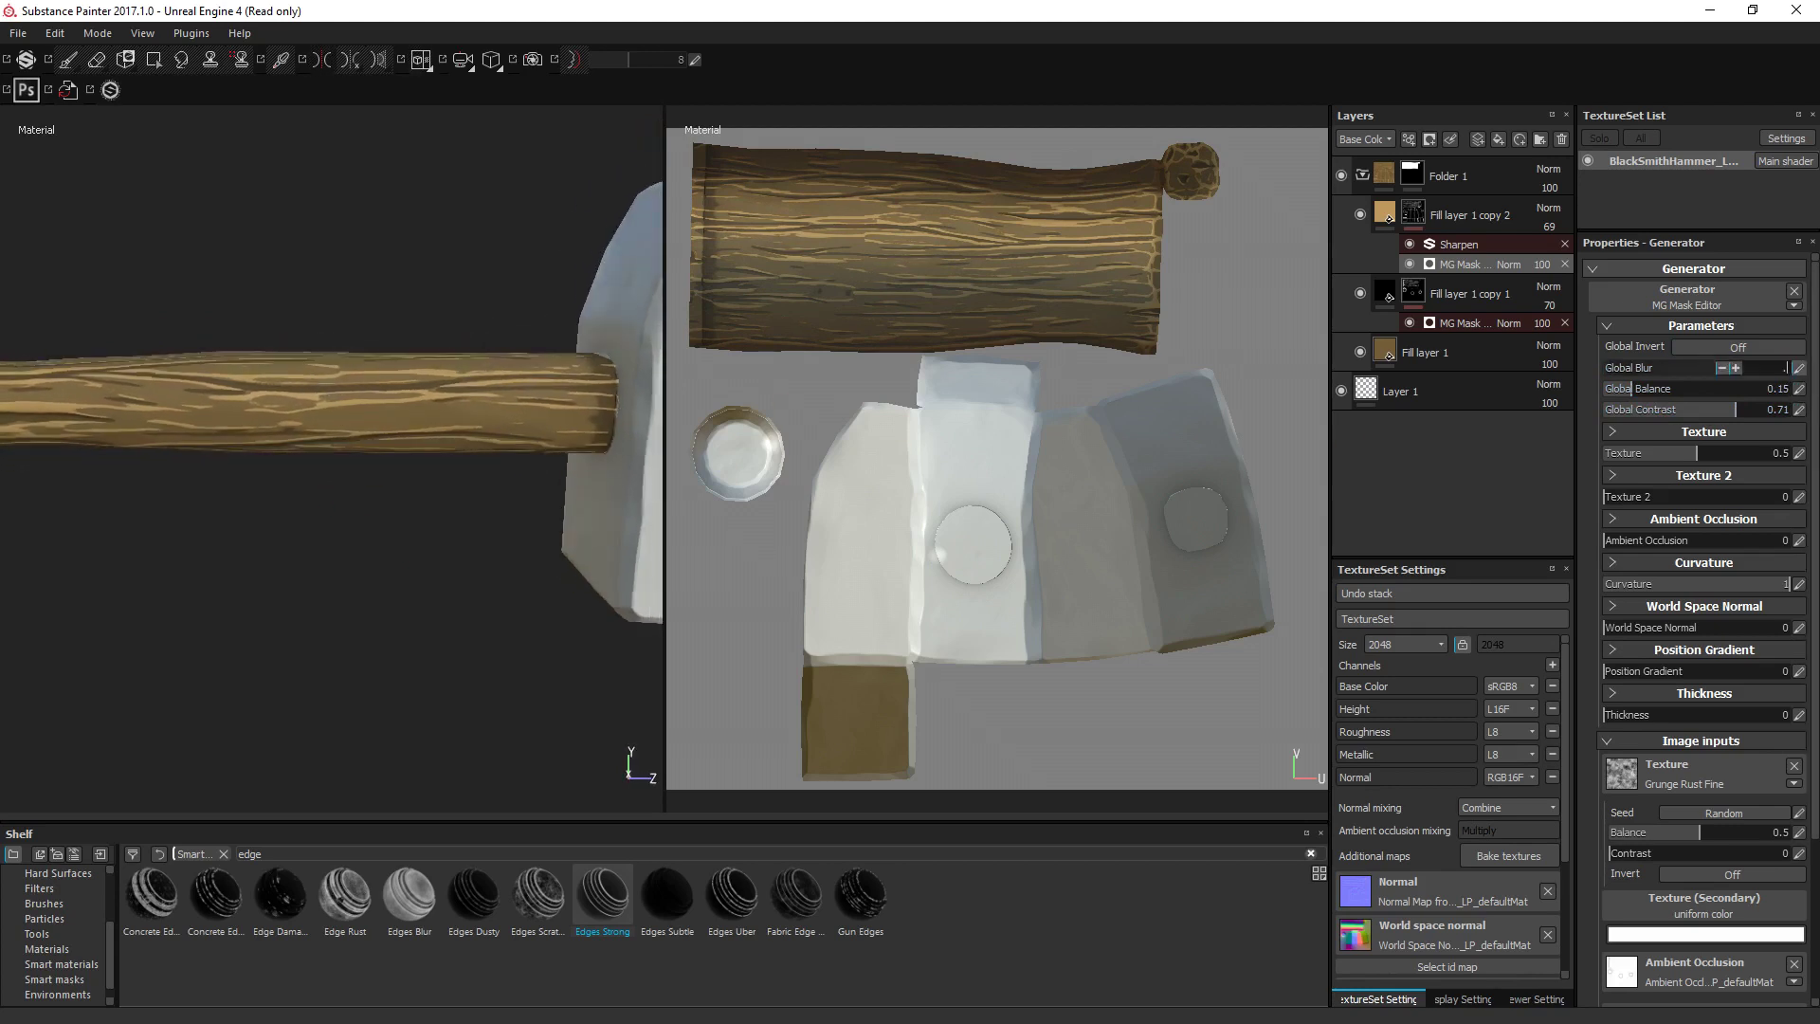
{"action": "key", "text": "Return"}
{"action": "left_click_drag", "start_coordinate": [1618, 389], "coordinate": [1637, 388]}
{"action": "mouse_move", "coordinate": [313, 417]}
{"action": "left_mouse_down", "text": "alt"}
{"action": "mouse_move", "coordinate": [387, 354]}
{"action": "mouse_move", "coordinate": [322, 407]}
{"action": "left_mouse_up", "text": "alt"}
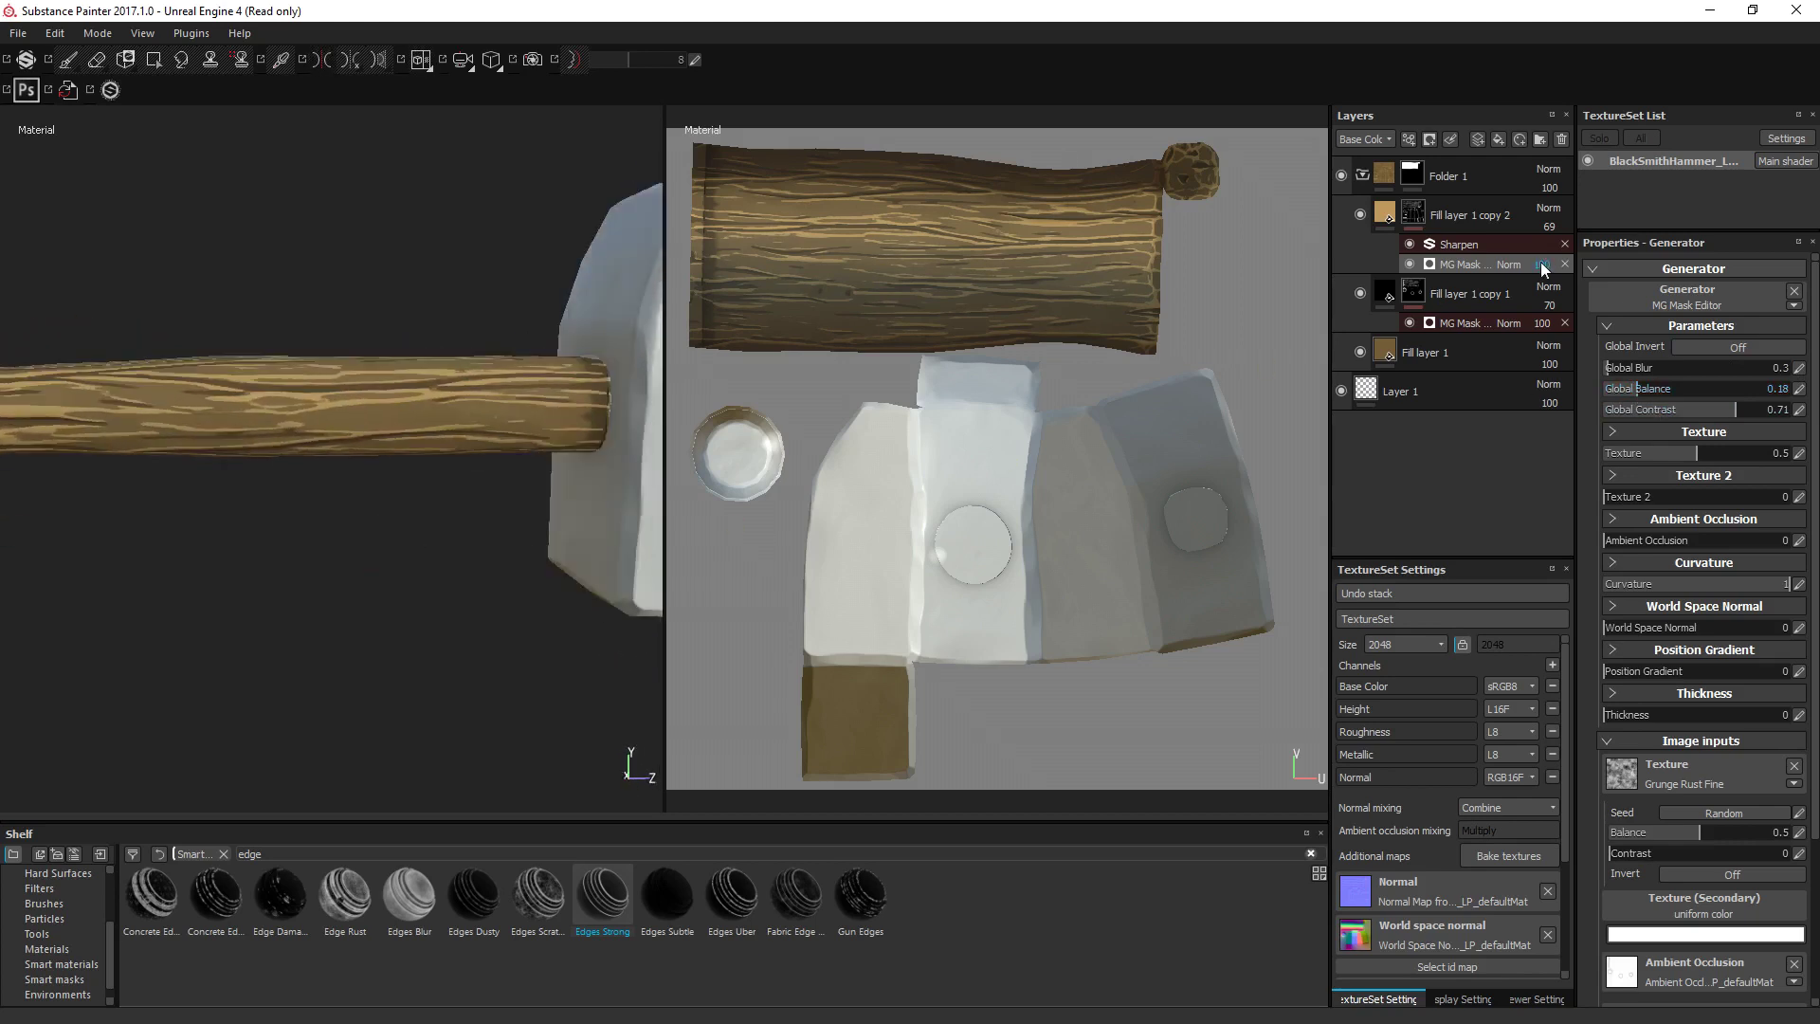
Make Fill layer 1 copy 2's base color a less saturated tan of about R 0.530, G 0.367, B 0.194 and check the handle.
{"action": "left_click", "coordinate": [1383, 214]}
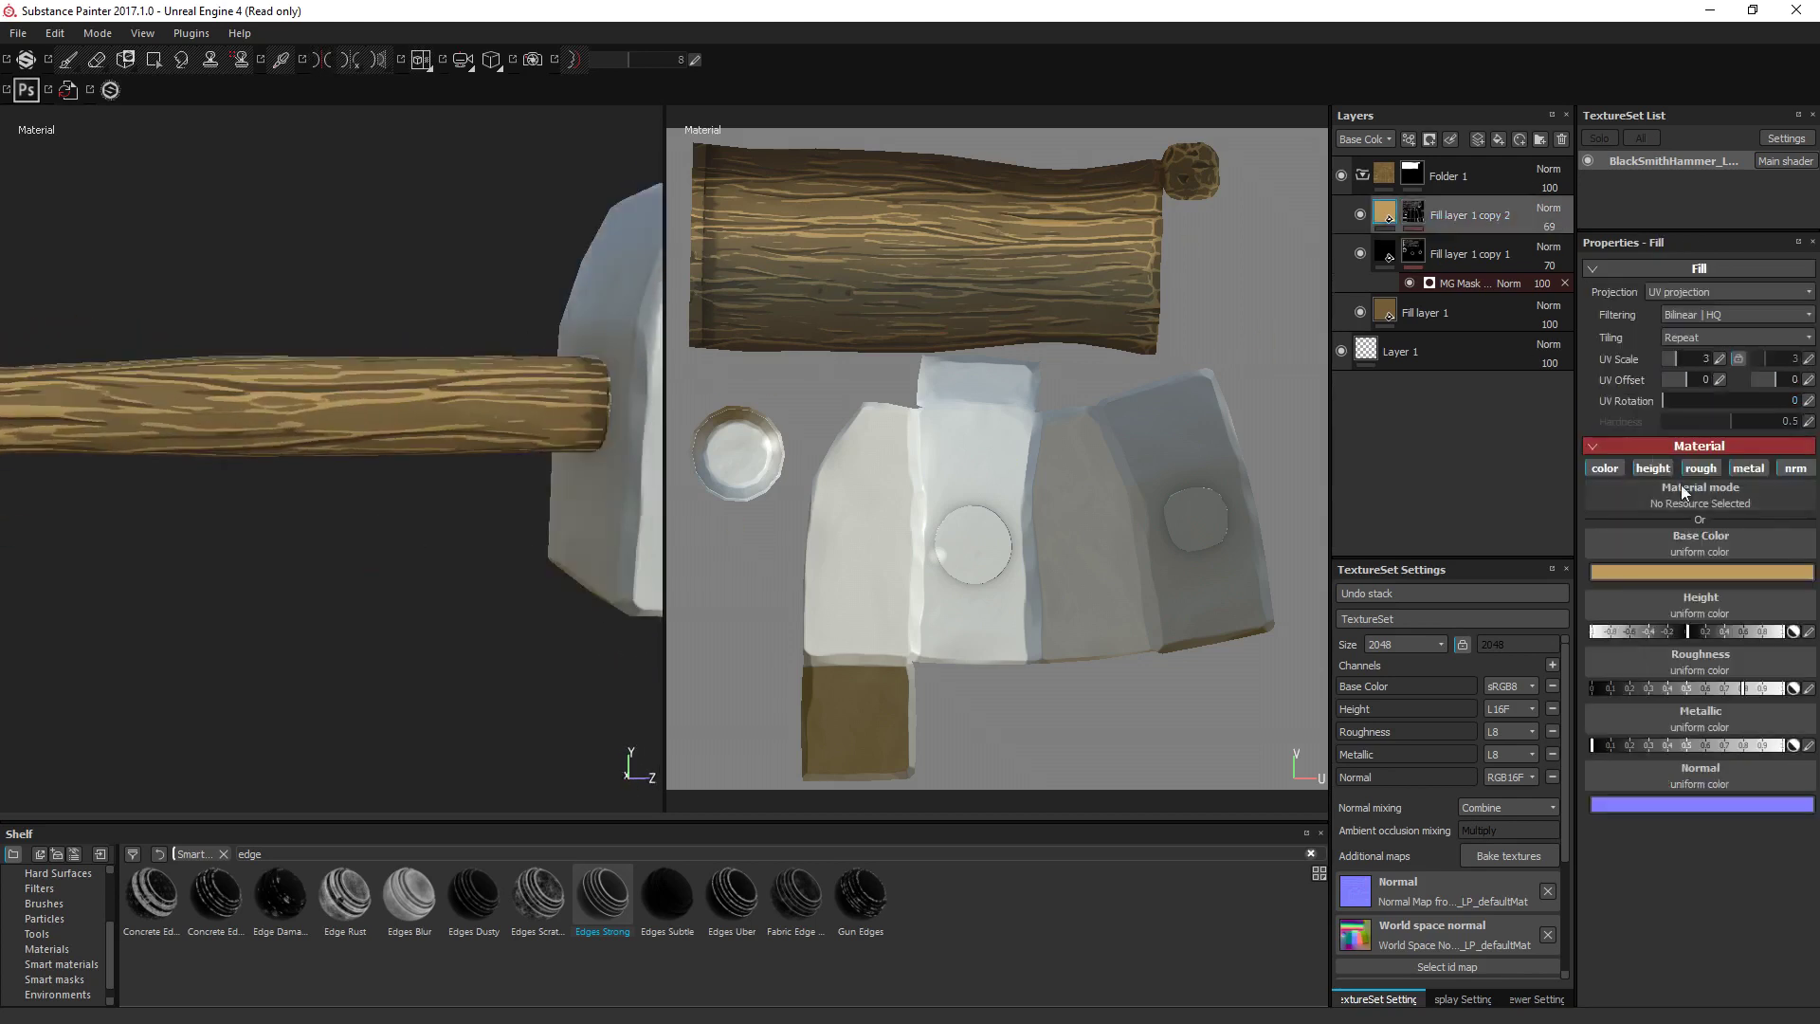
{"action": "left_click", "coordinate": [1686, 571]}
{"action": "left_click", "coordinate": [1585, 548]}
{"action": "scroll", "coordinate": [256, 443], "scroll_direction": "down", "scroll_amount": 3}
{"action": "mouse_move", "coordinate": [374, 455]}
{"action": "left_mouse_down", "text": "alt"}
{"action": "mouse_move", "coordinate": [256, 443]}
{"action": "mouse_move", "coordinate": [305, 283]}
{"action": "left_mouse_up", "text": "alt"}
{"action": "scroll", "coordinate": [357, 386], "scroll_direction": "up", "scroll_amount": 3}
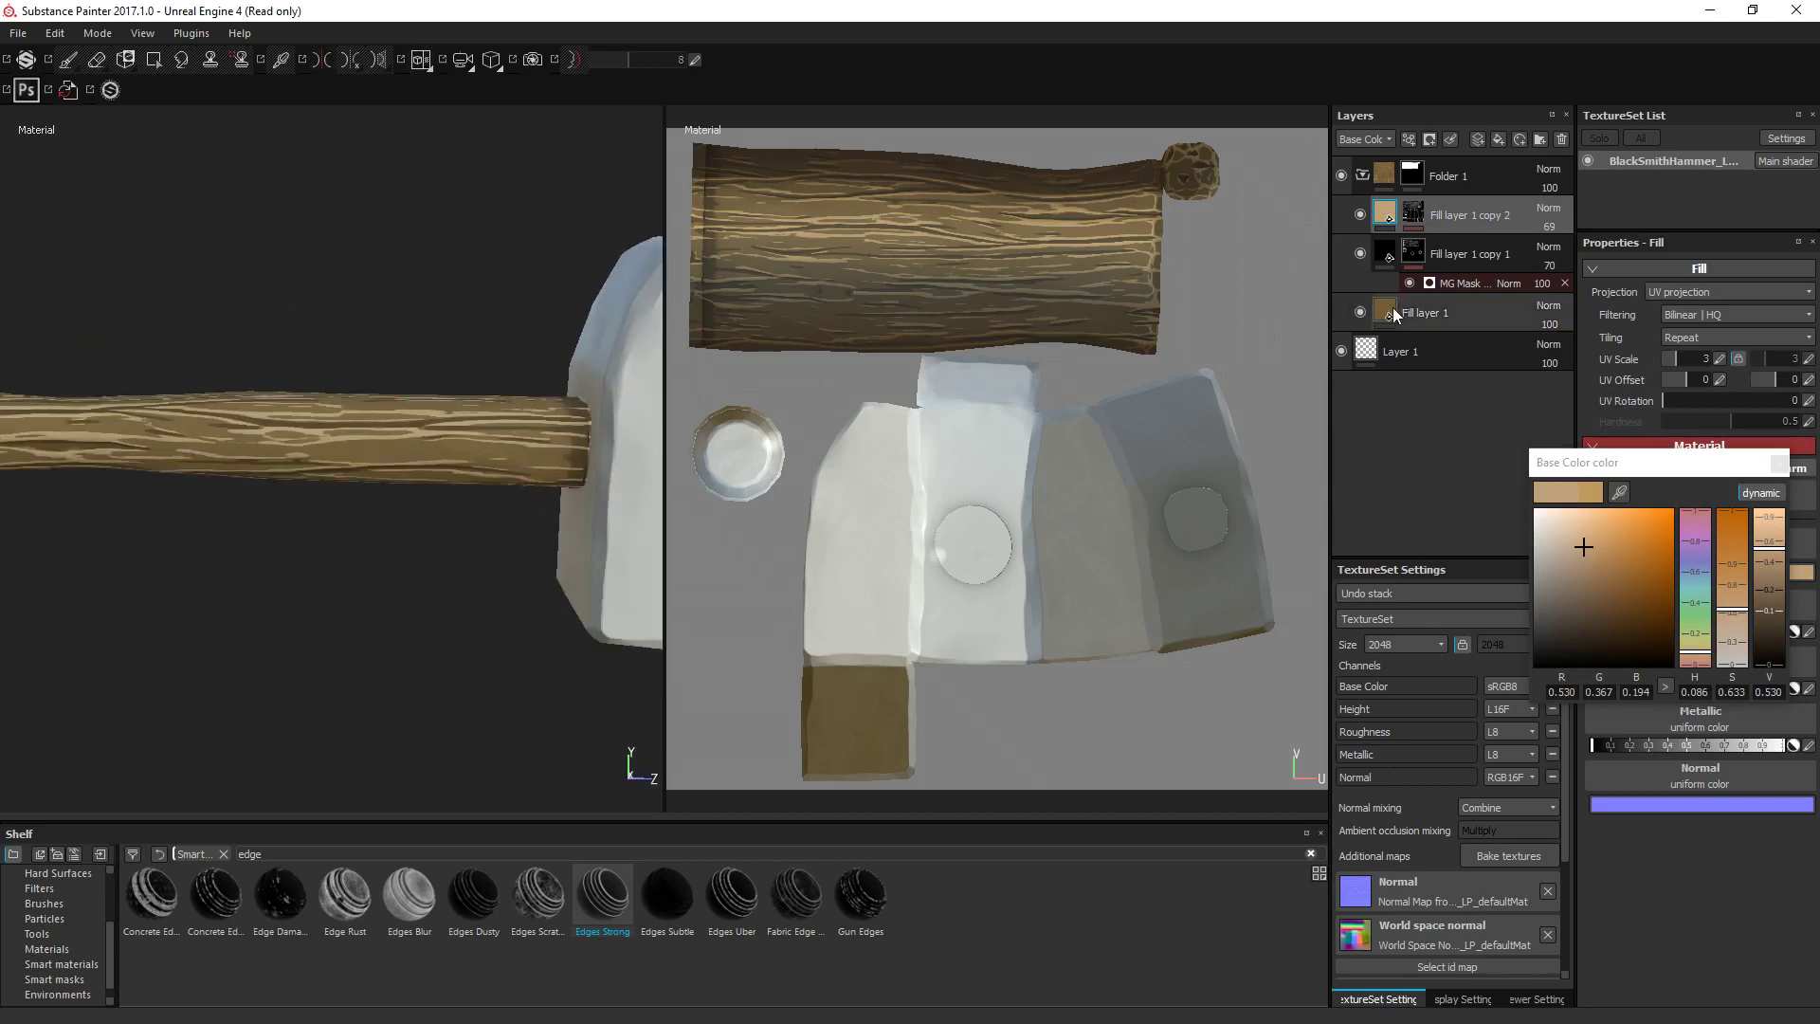
Try a brown base color of about R 0.206, G 0.122, B 0.046 on Fill layer 1, then undo it and inspect the handle.
{"action": "left_click", "coordinate": [1392, 309]}
{"action": "left_click", "coordinate": [1640, 572]}
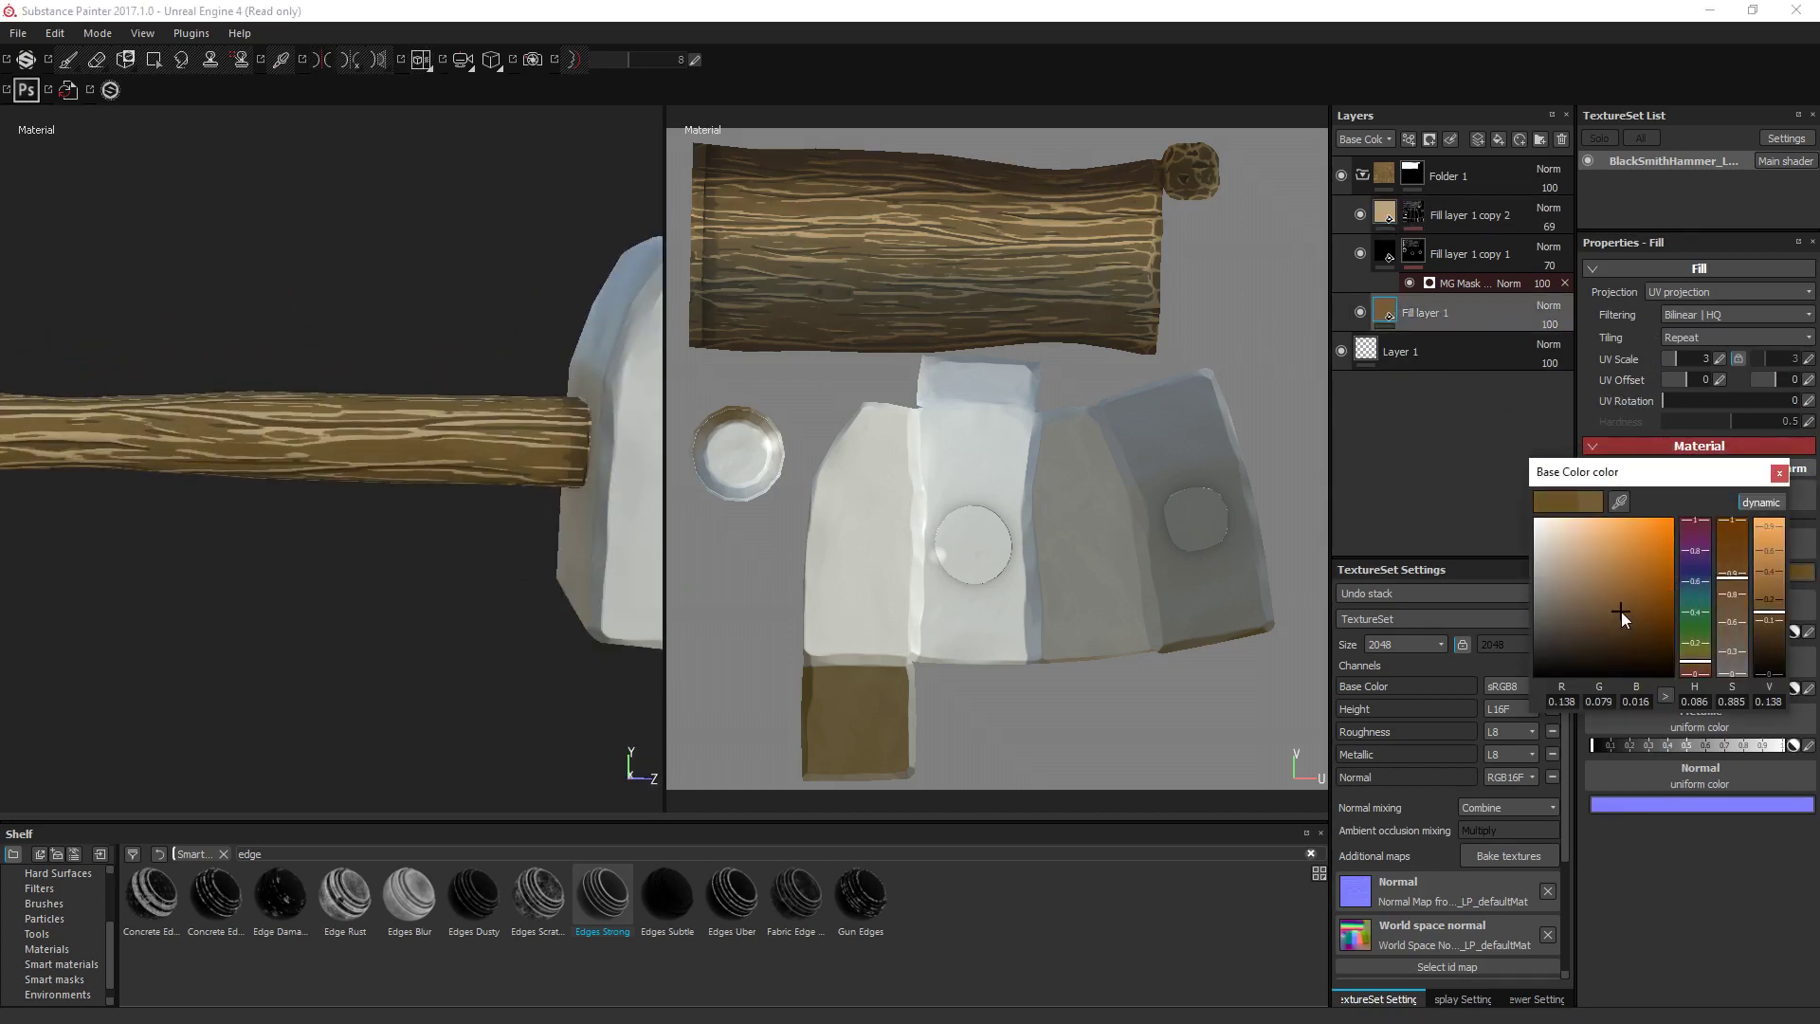
{"action": "mouse_move", "coordinate": [1608, 595]}
{"action": "left_mouse_down"}
{"action": "mouse_move", "coordinate": [1591, 609]}
{"action": "mouse_move", "coordinate": [1602, 598]}
{"action": "left_mouse_up"}
{"action": "left_click_drag", "start_coordinate": [1687, 662], "coordinate": [1686, 661]}
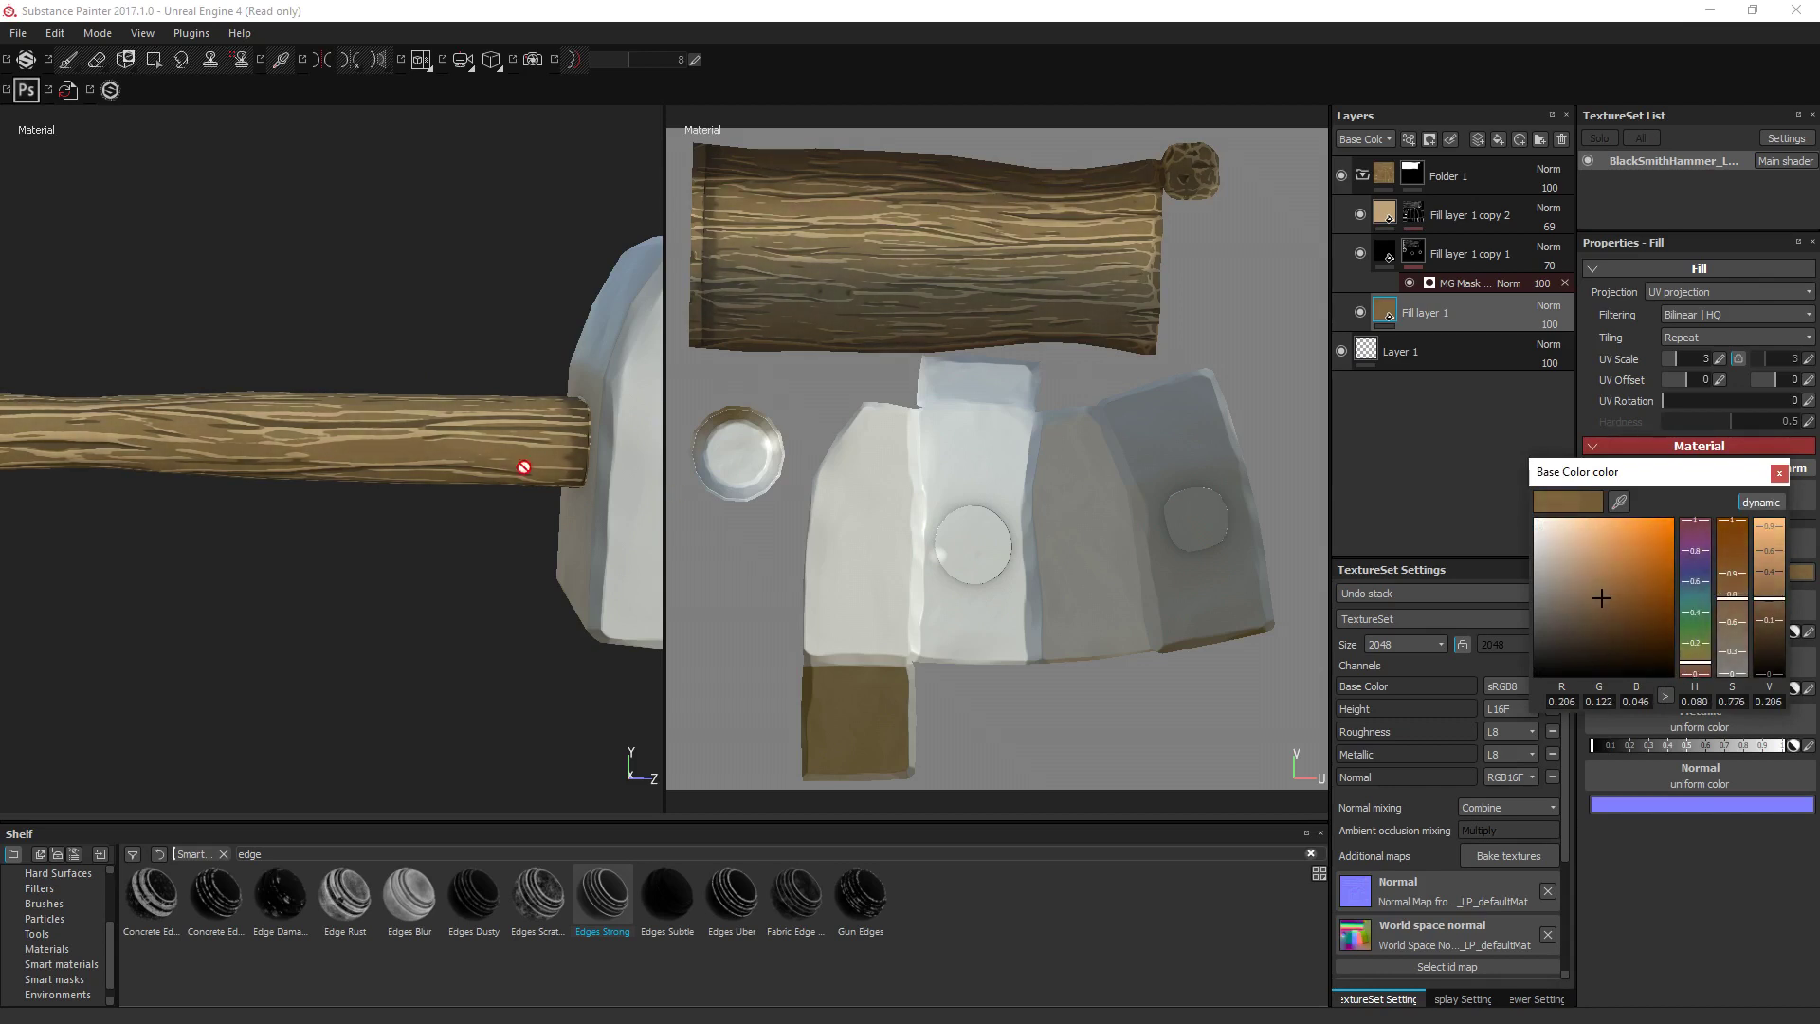
{"action": "left_click", "coordinate": [679, 494]}
{"action": "mouse_move", "coordinate": [418, 557]}
{"action": "left_mouse_down", "text": "alt"}
{"action": "mouse_move", "coordinate": [431, 617]}
{"action": "mouse_move", "coordinate": [481, 614]}
{"action": "left_mouse_up", "text": "alt"}
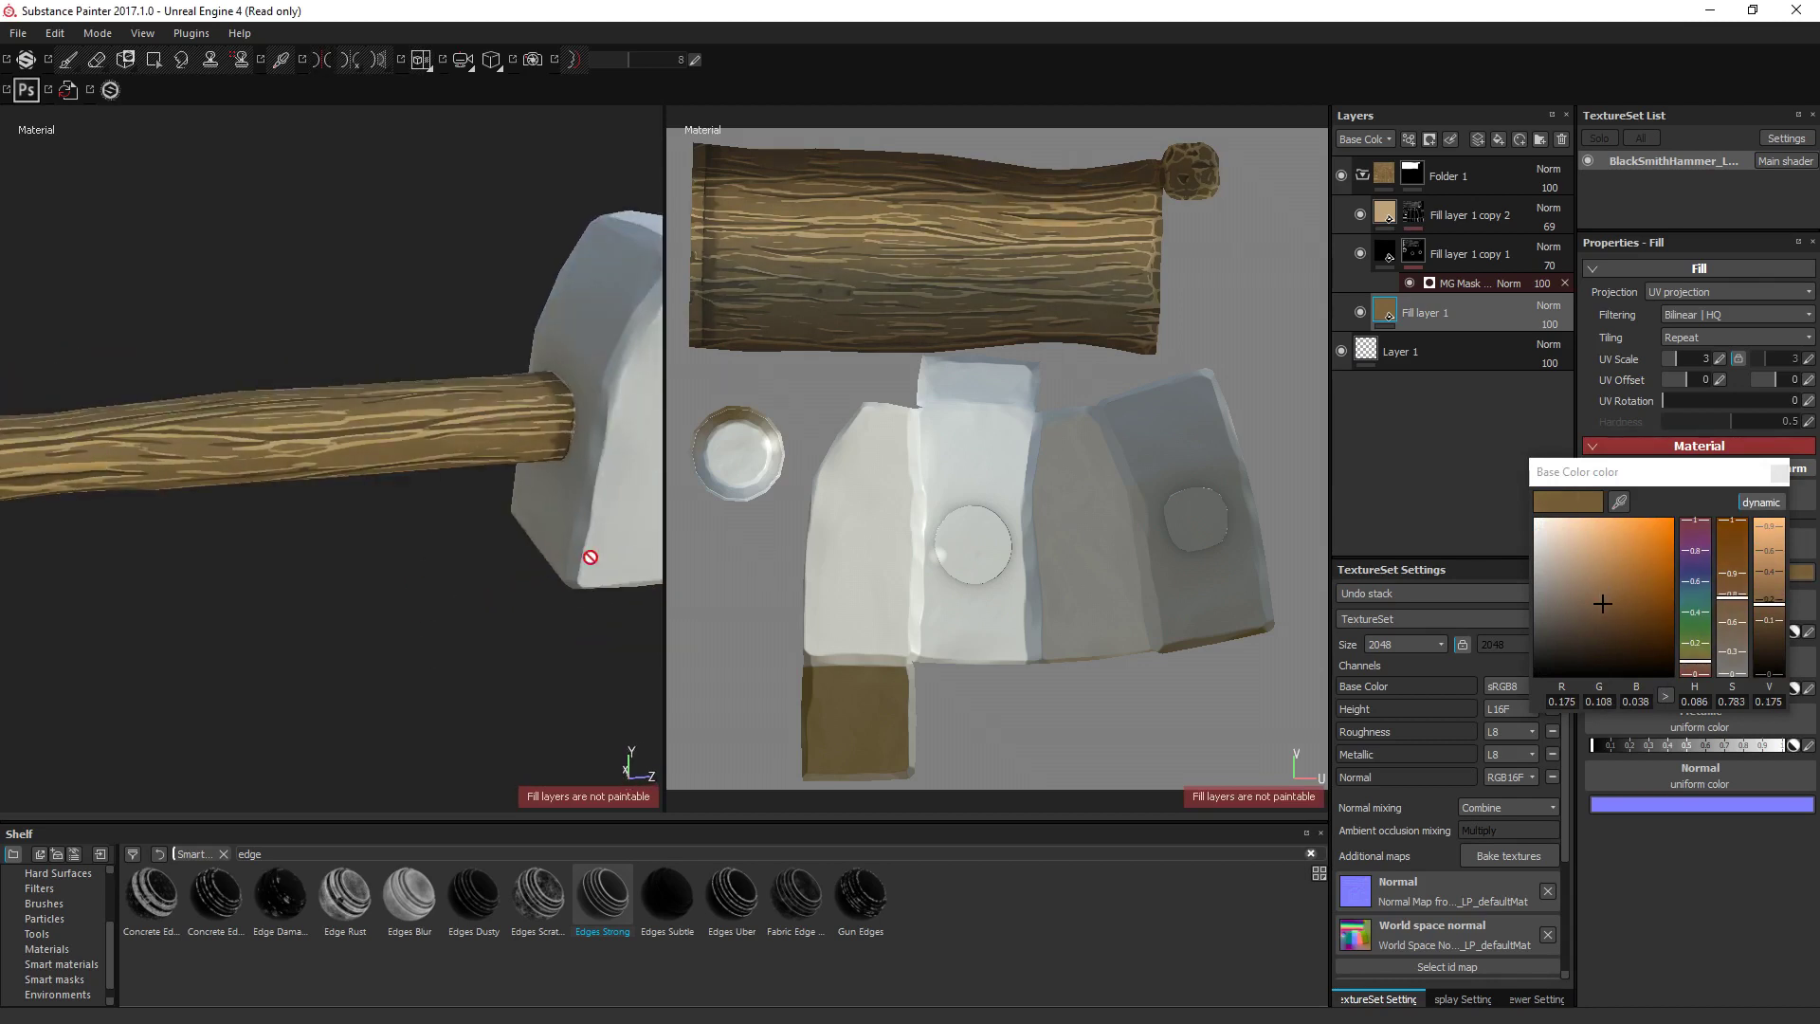
{"action": "mouse_move", "coordinate": [581, 548]}
{"action": "left_mouse_down", "text": "alt"}
{"action": "mouse_move", "coordinate": [368, 511]}
{"action": "mouse_move", "coordinate": [461, 374]}
{"action": "mouse_move", "coordinate": [439, 459]}
{"action": "mouse_move", "coordinate": [447, 410]}
{"action": "mouse_move", "coordinate": [465, 447]}
{"action": "mouse_move", "coordinate": [445, 443]}
{"action": "left_mouse_up", "text": "alt"}
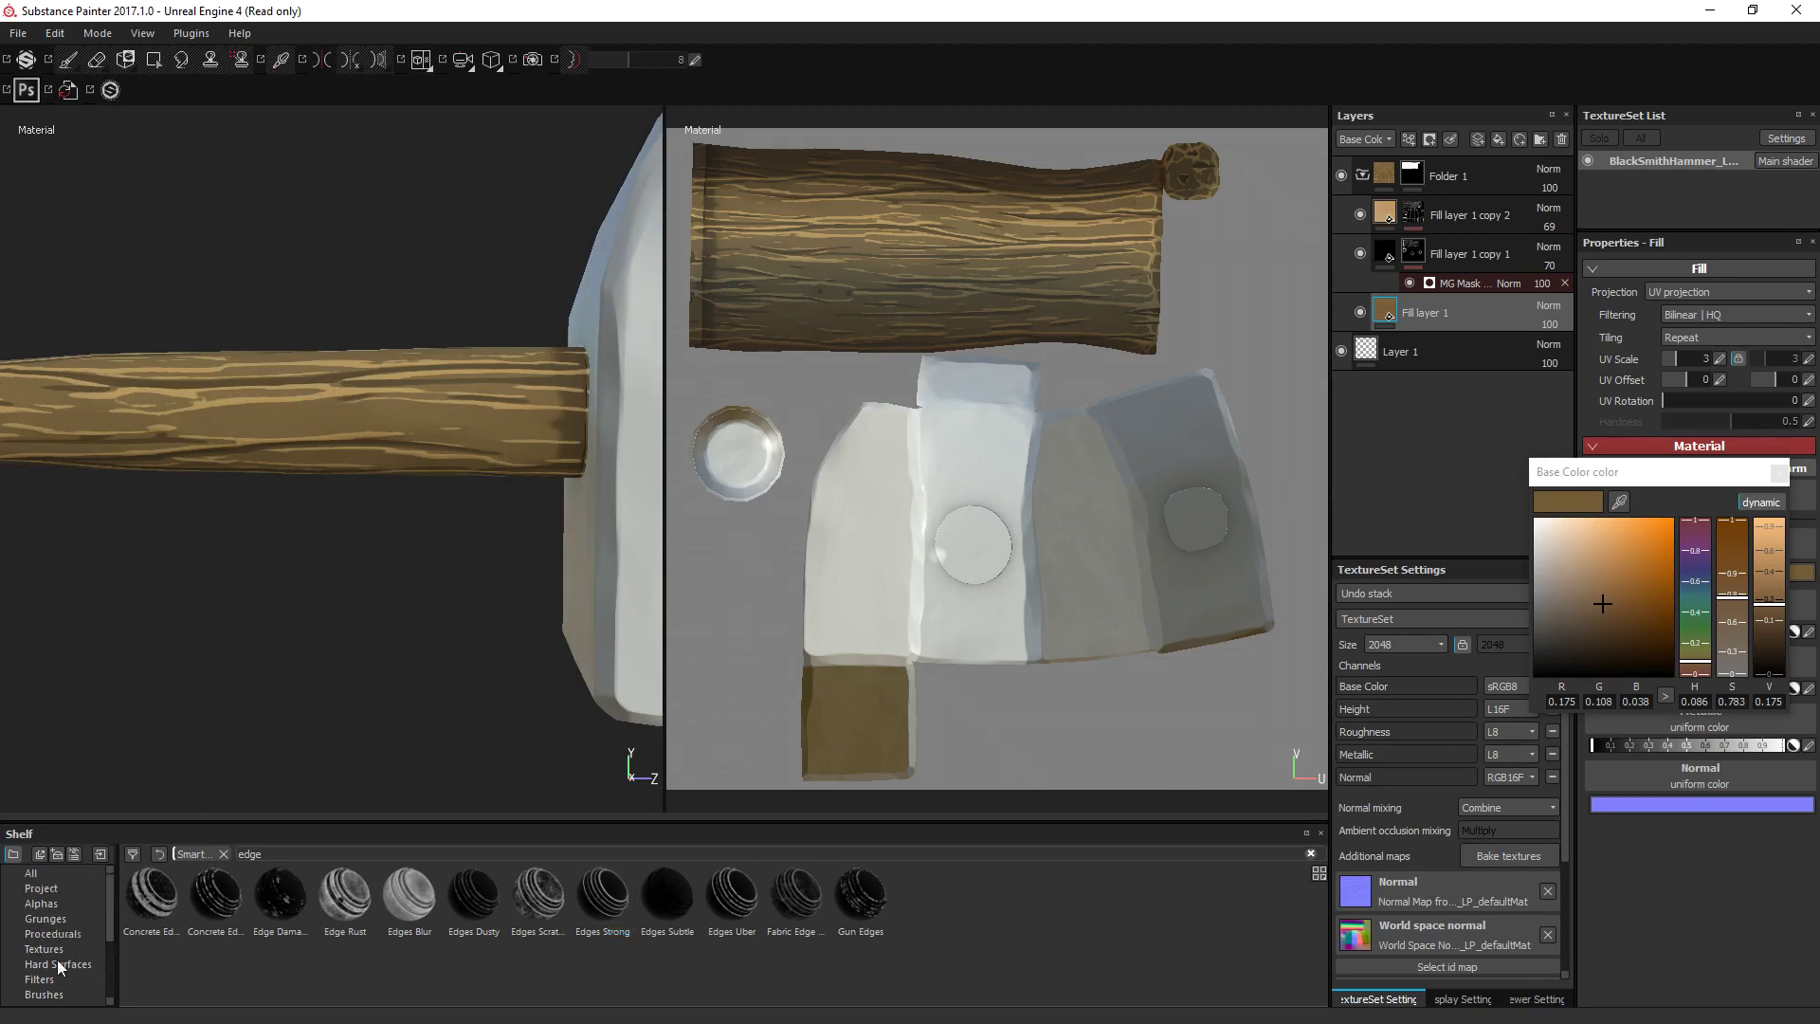
Add the WoodStylizedVariant smart material above Folder 1 and expand it to expose its fill layers.
{"action": "scroll", "coordinate": [57, 960], "scroll_direction": "down", "scroll_amount": 3}
{"action": "left_click", "coordinate": [61, 950]}
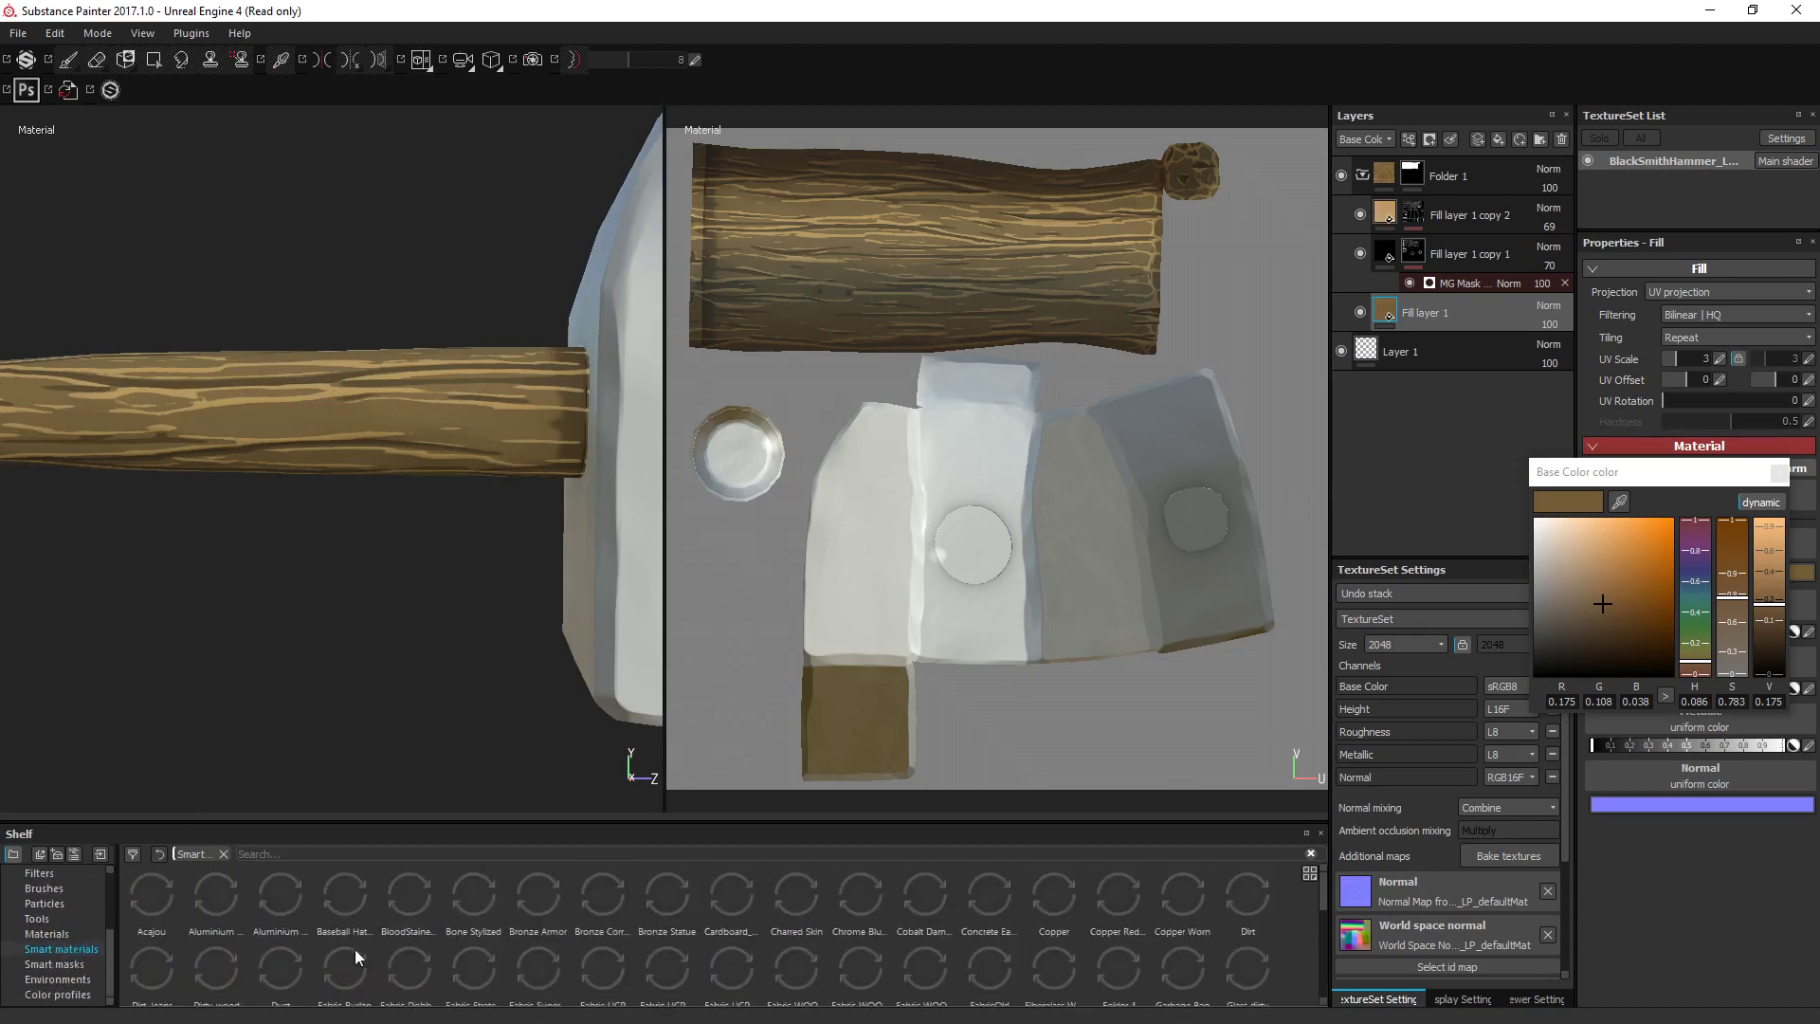
{"action": "left_click_drag", "start_coordinate": [1079, 990], "coordinate": [1471, 159]}
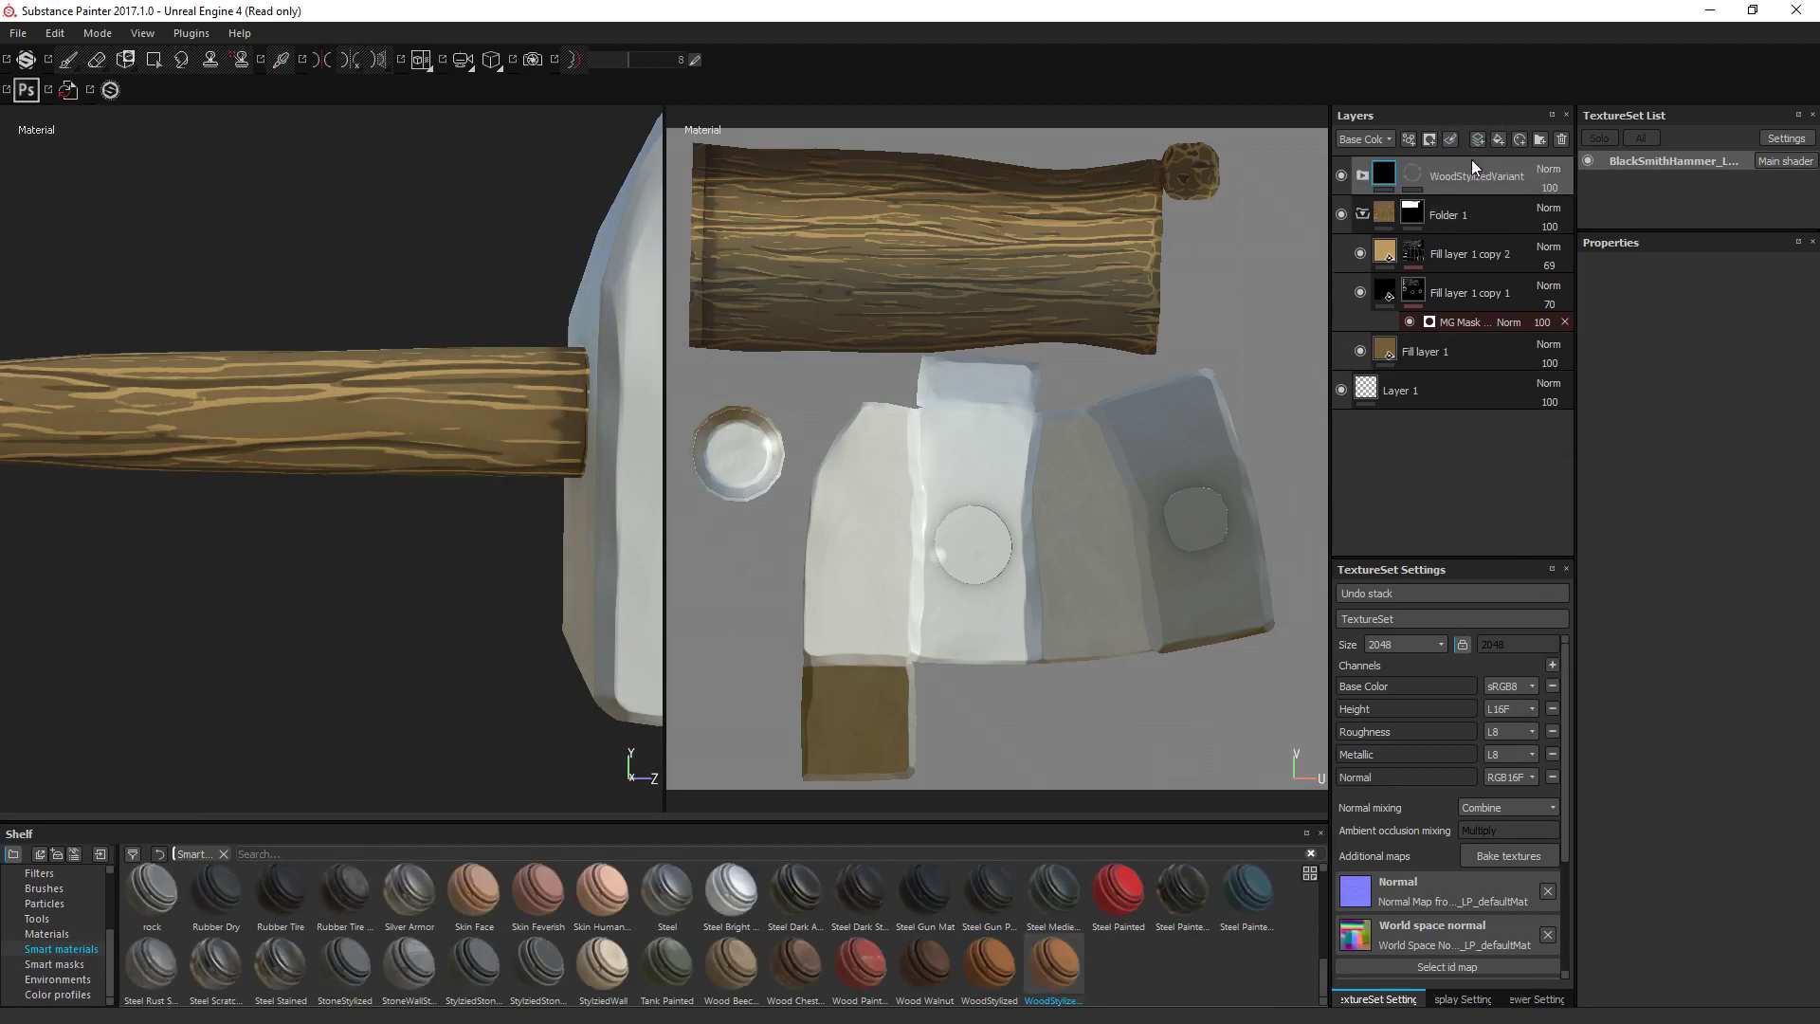
{"action": "left_click_drag", "start_coordinate": [261, 589], "coordinate": [217, 704], "text": "alt"}
{"action": "left_click", "coordinate": [1363, 176]}
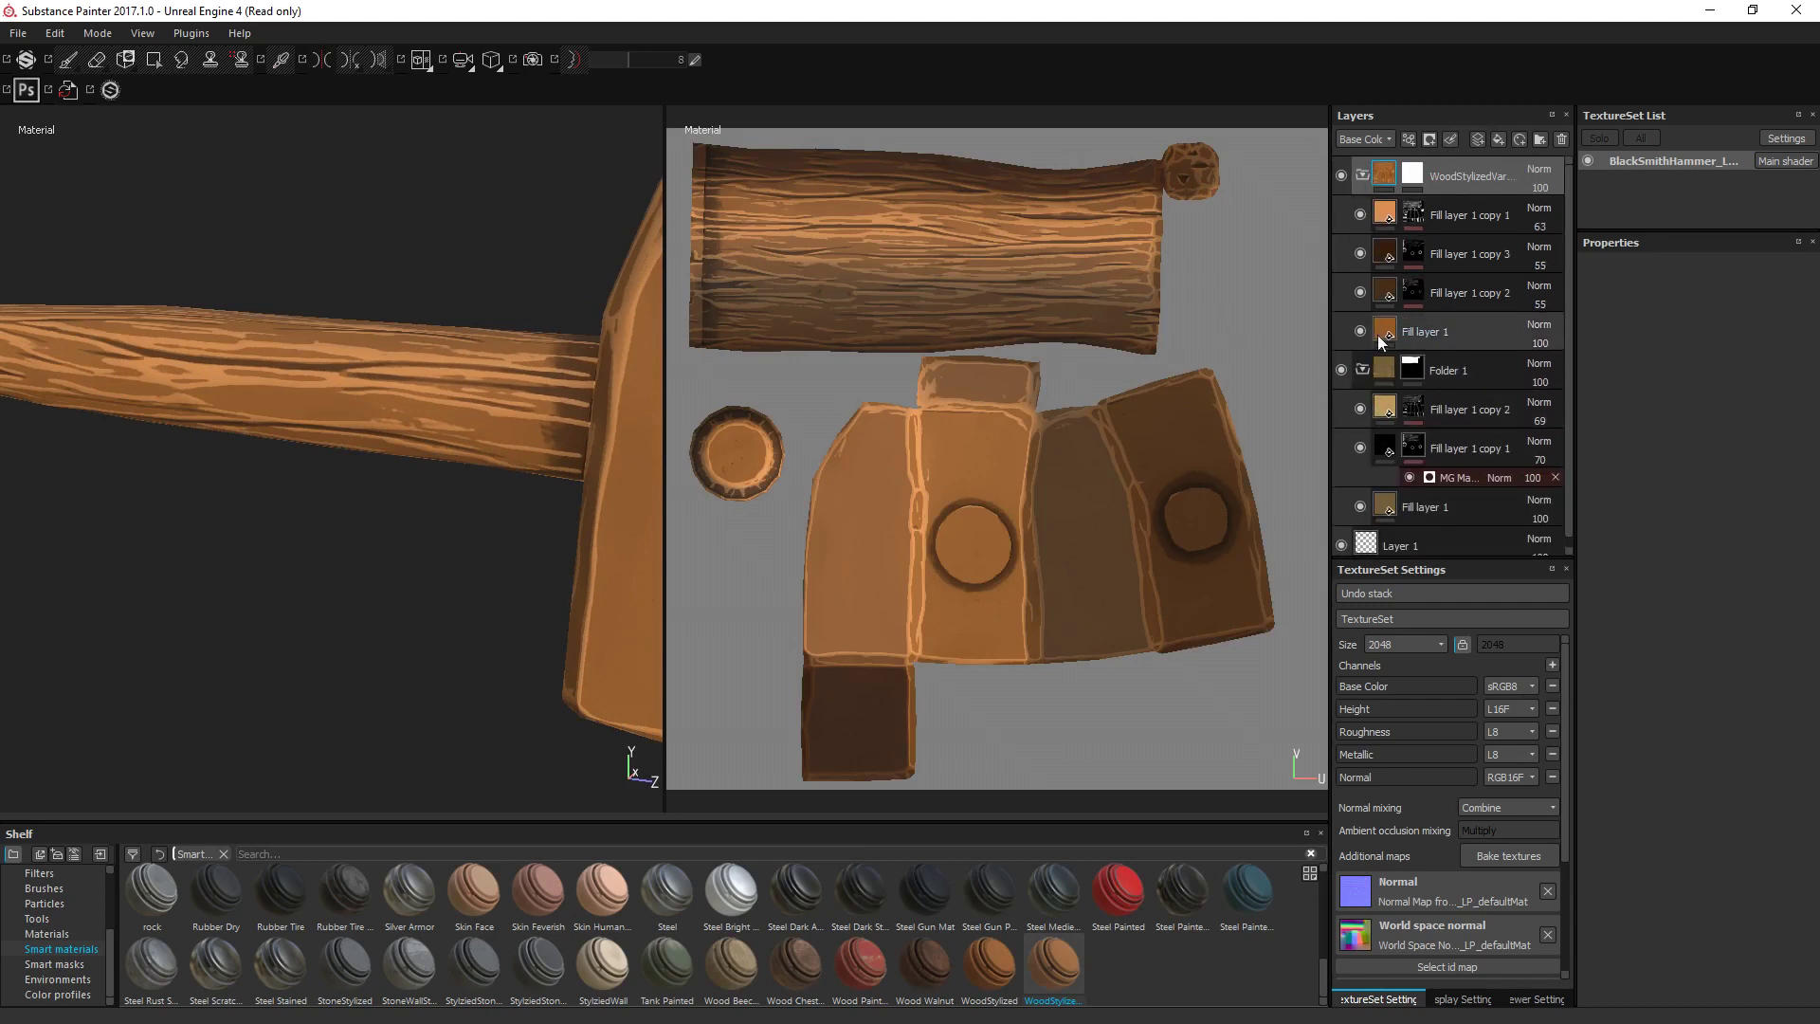
Set the base color of Folder 1's Fill layer 1 by sampling the orange-brown of the smart material's Fill layer 1.
{"action": "left_click", "coordinate": [1388, 512]}
{"action": "left_click", "coordinate": [1650, 588]}
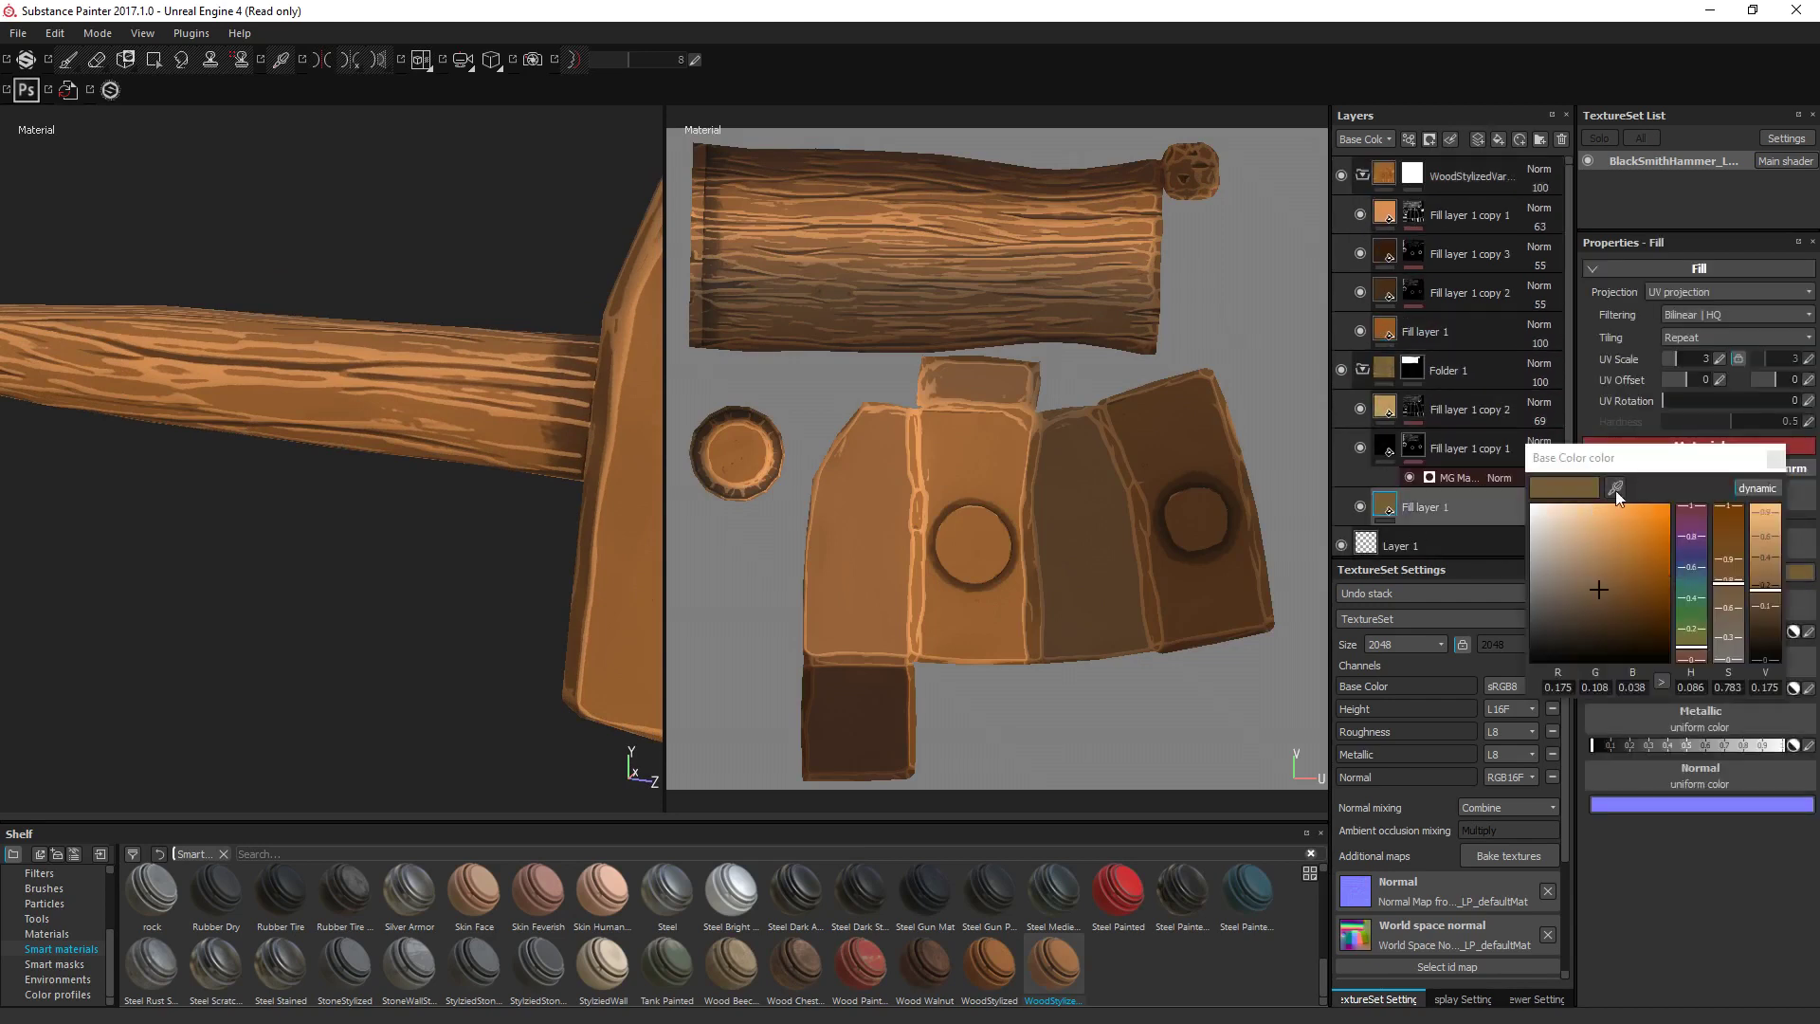
{"action": "left_click_drag", "start_coordinate": [1615, 491], "coordinate": [1383, 328]}
{"action": "left_click", "coordinate": [1776, 459]}
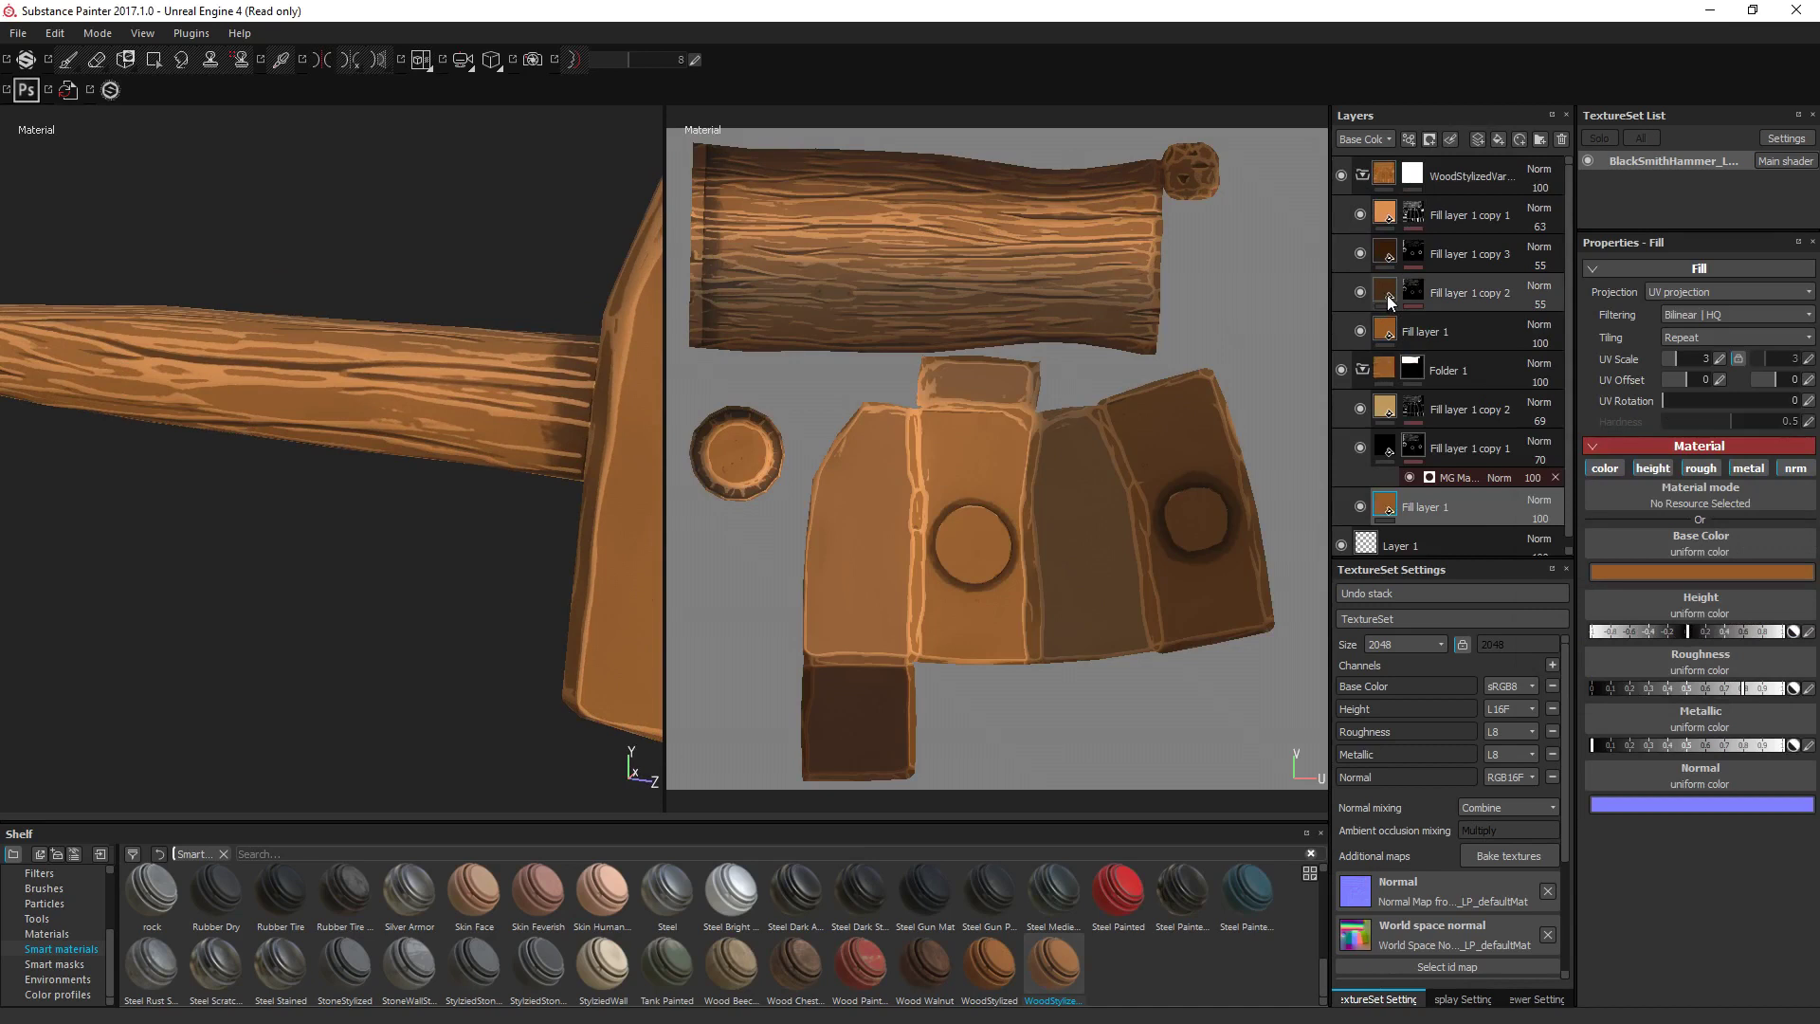
Set the base color of Folder 1's Fill layer 1 copy 1 by sampling a dark brown from the smart material's layers.
{"action": "left_click", "coordinate": [1385, 448]}
{"action": "left_click", "coordinate": [1658, 569]}
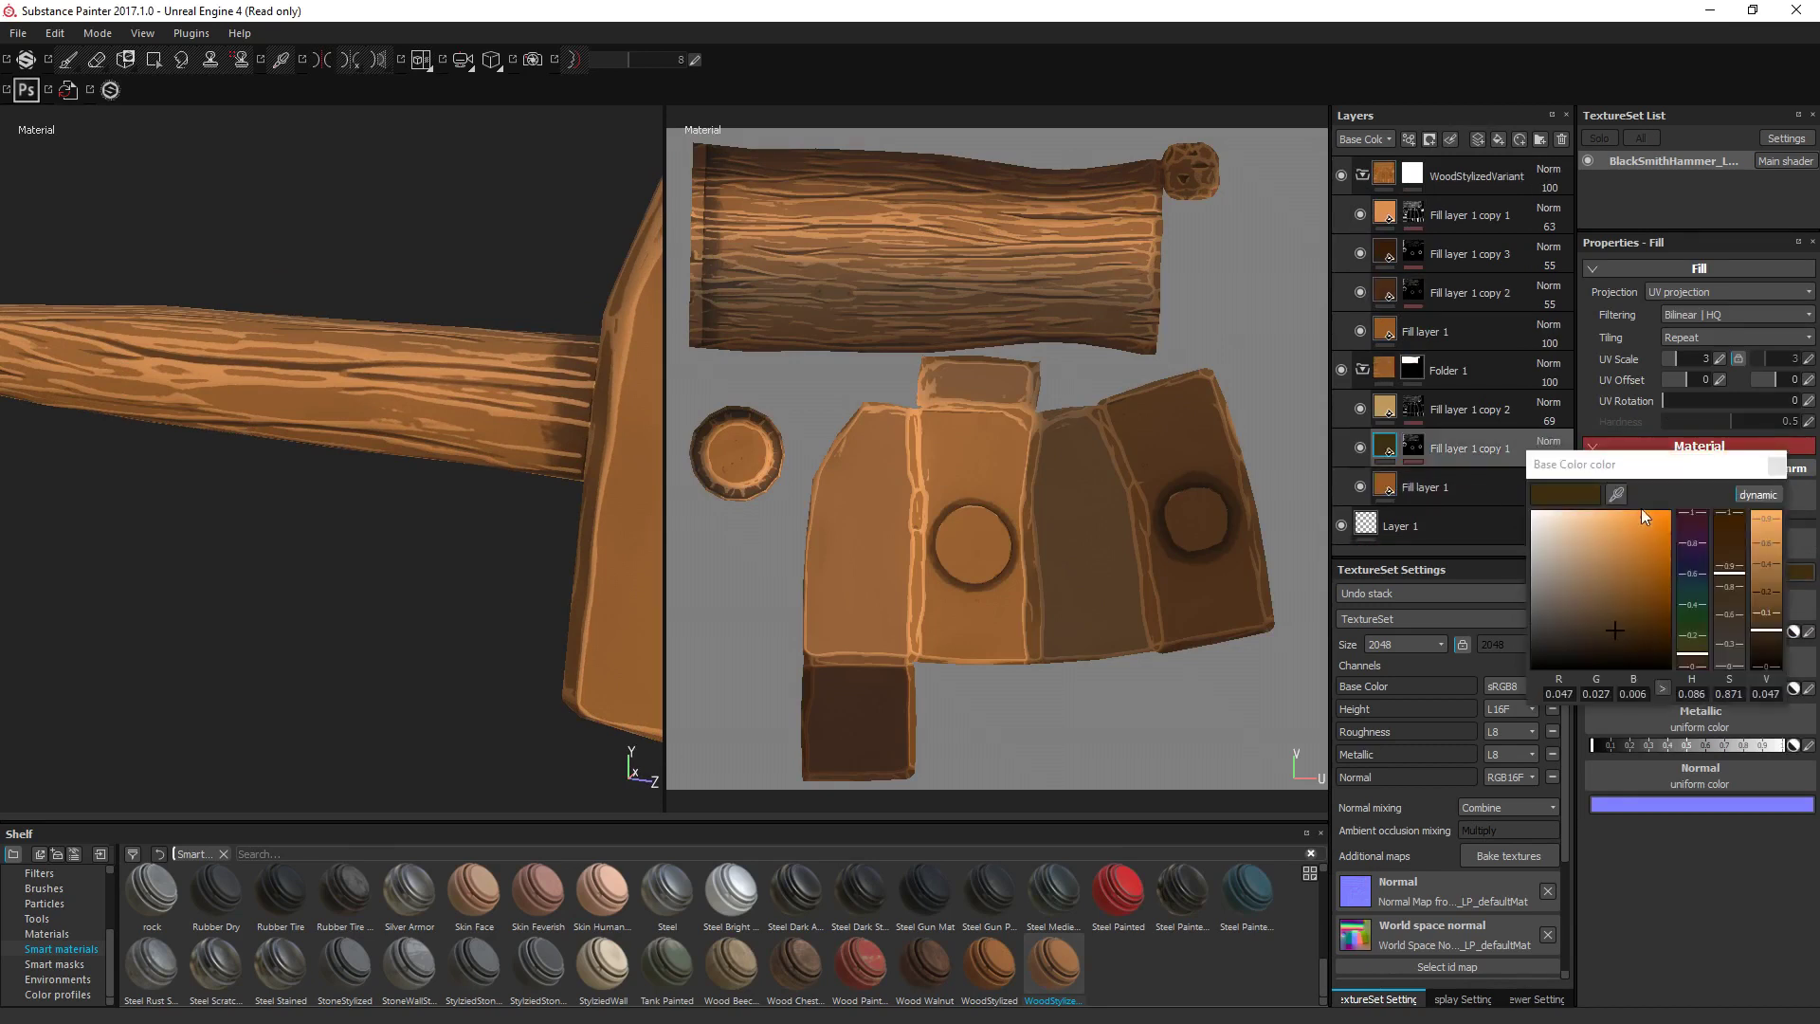
{"action": "left_click", "coordinate": [1615, 493]}
{"action": "left_click", "coordinate": [1396, 425]}
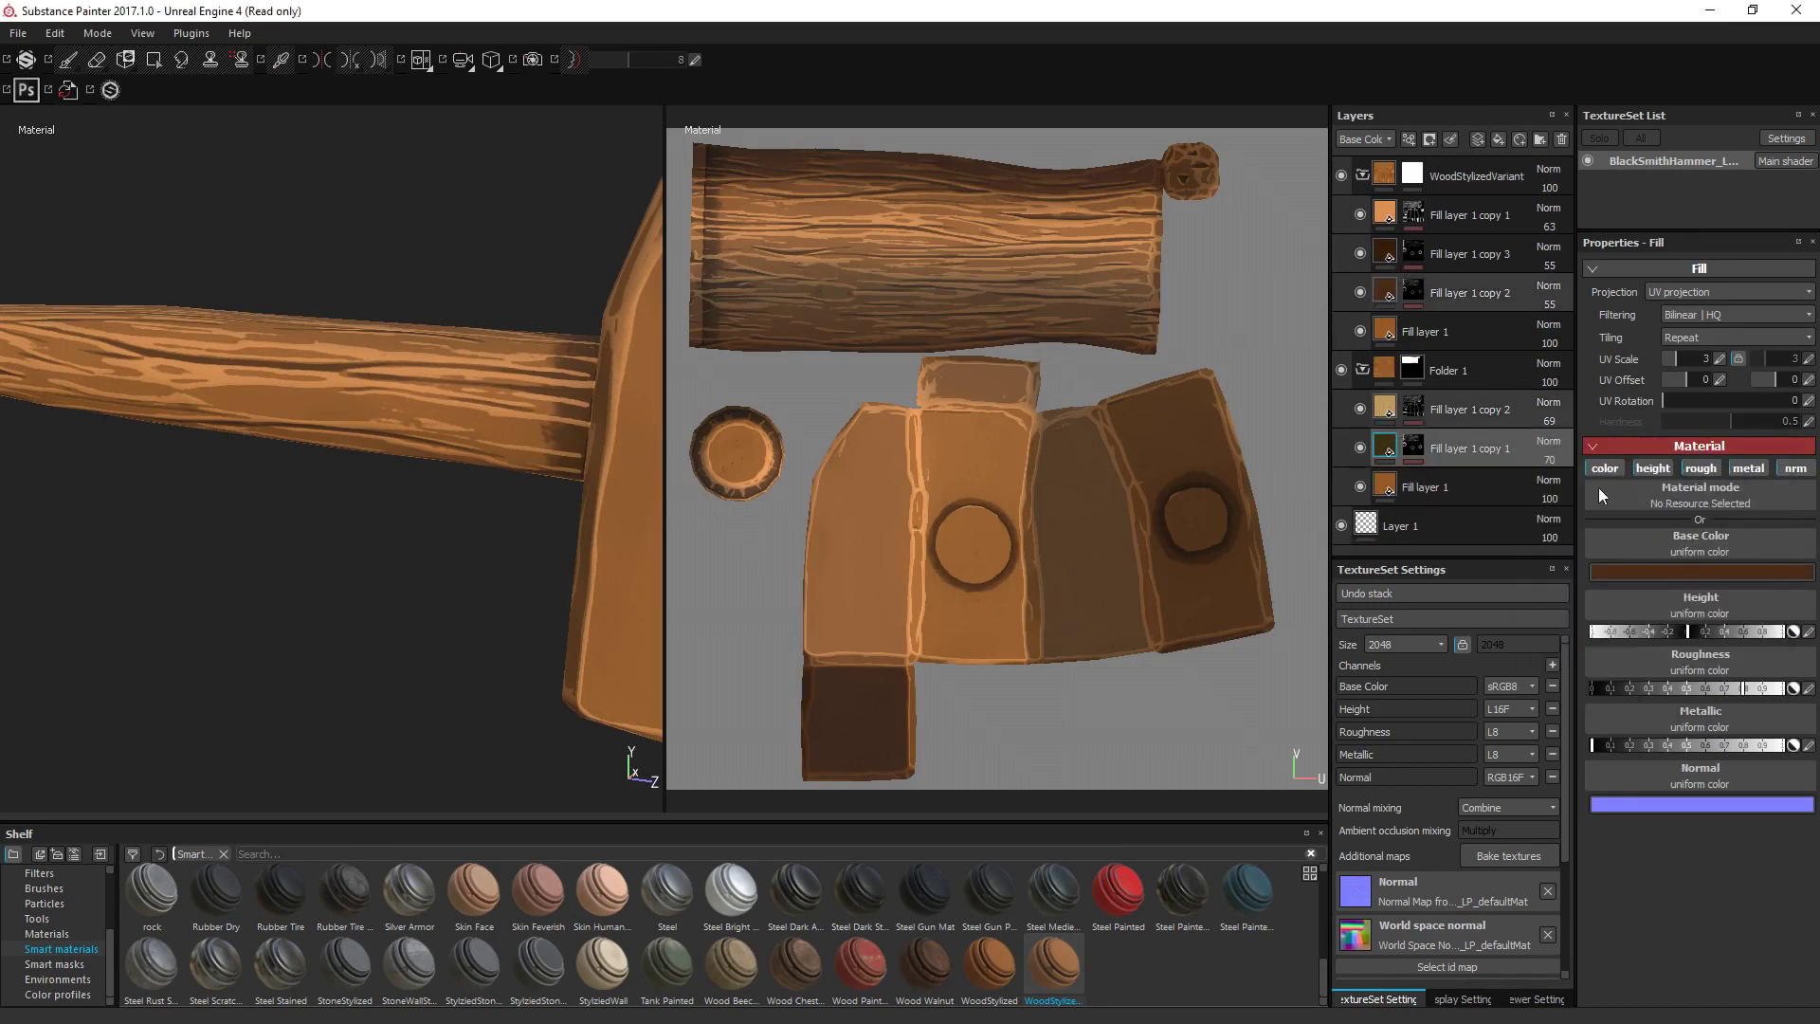
Set the base color of Folder 1's Fill layer 1 copy 2 by sampling the light orange of the smart material's Fill layer 1 copy 1.
{"action": "left_click", "coordinate": [1460, 409]}
{"action": "left_click", "coordinate": [1665, 568]}
{"action": "left_click", "coordinate": [1613, 488]}
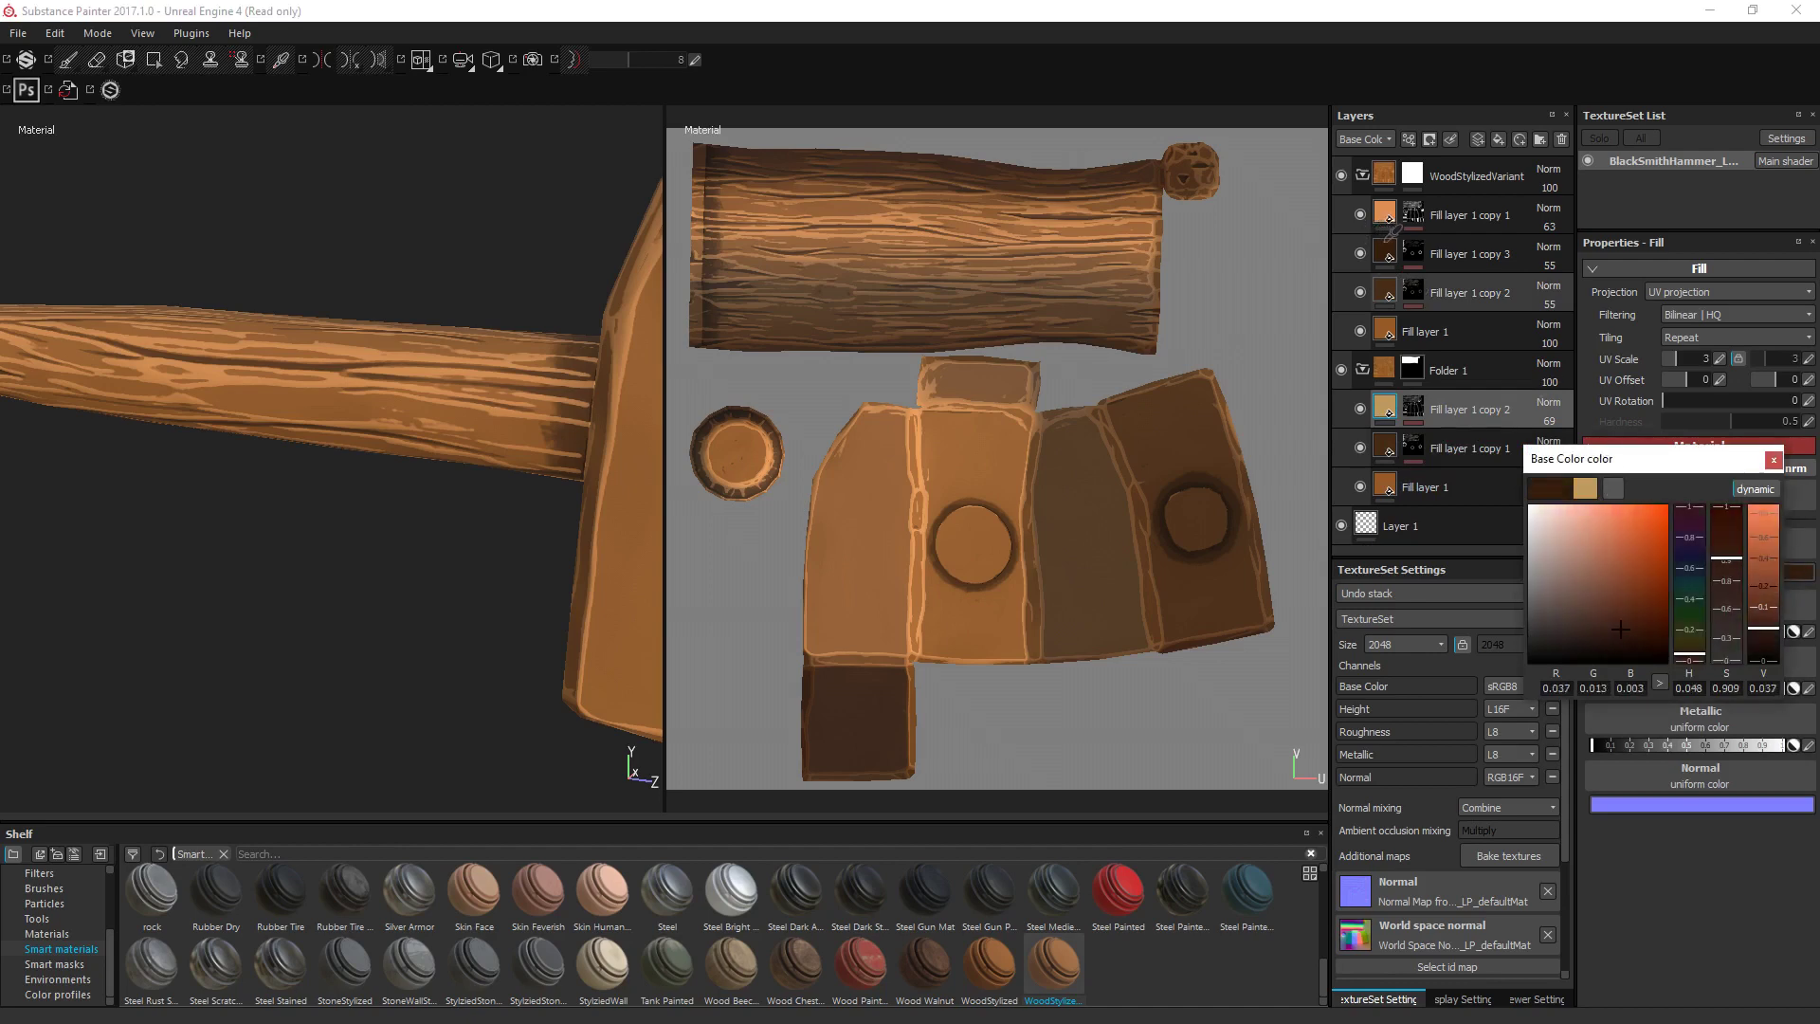
{"action": "left_click", "coordinate": [1388, 231]}
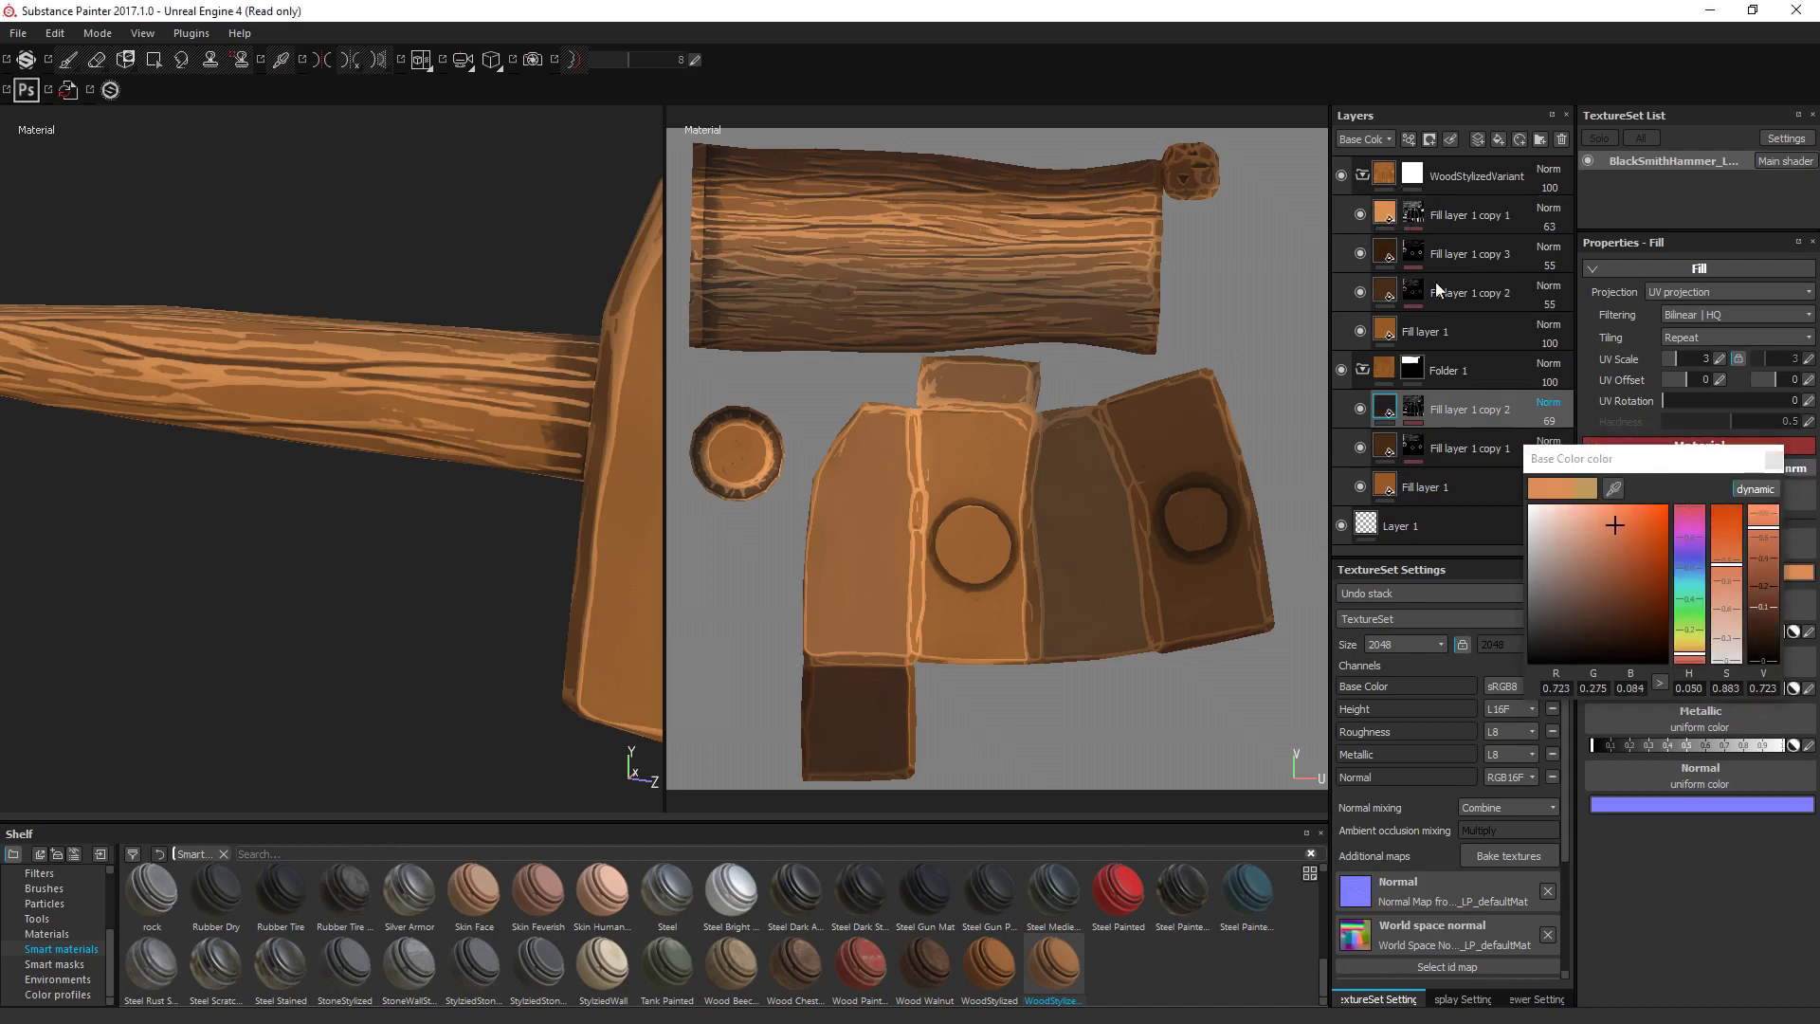
Delete the WoodStylizedVariant smart material and view the whole hammer.
{"action": "left_click", "coordinate": [1460, 178]}
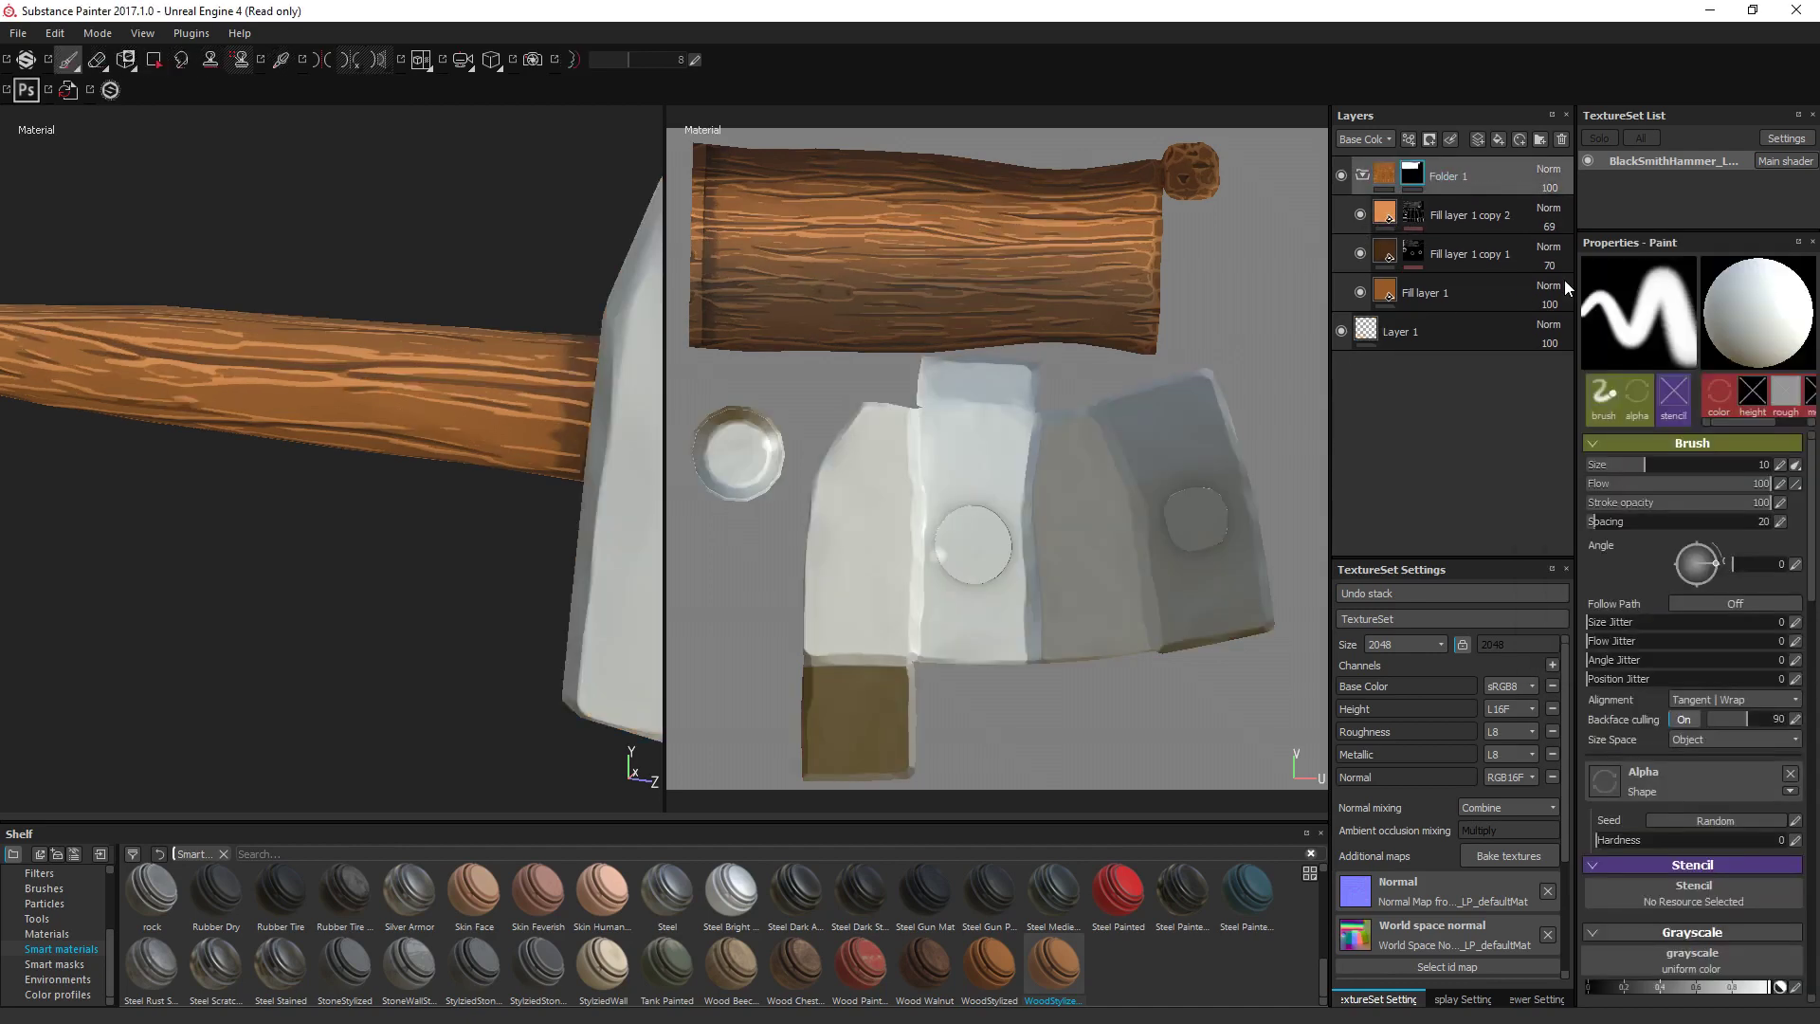
{"action": "mouse_move", "coordinate": [357, 569]}
{"action": "right_mouse_down", "text": "alt"}
{"action": "mouse_move", "coordinate": [373, 520]}
{"action": "mouse_move", "coordinate": [350, 237]}
{"action": "mouse_move", "coordinate": [397, 237]}
{"action": "right_mouse_up", "text": "alt"}
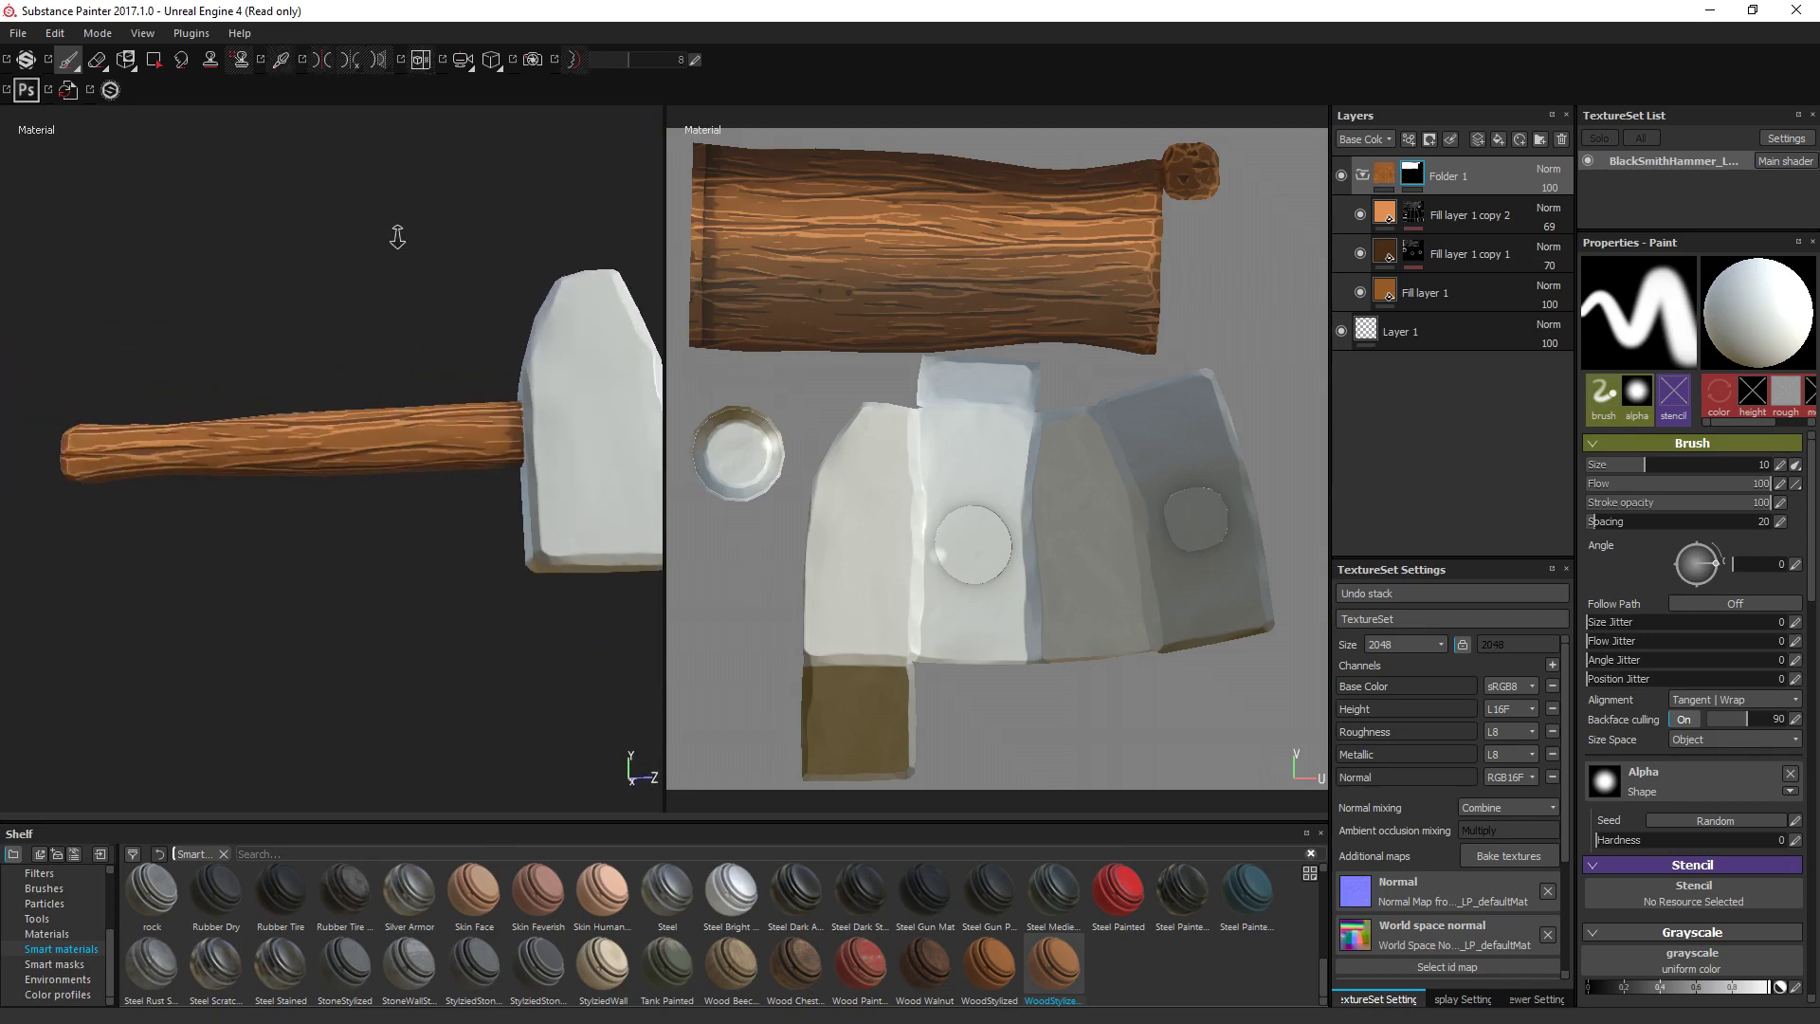
Duplicate Folder 1's dark brown Fill layer 1 copy 1 and reset the duplicate's mask to black.
{"action": "mouse_move", "coordinate": [399, 455]}
{"action": "left_mouse_down", "text": "alt"}
{"action": "mouse_move", "coordinate": [414, 590]}
{"action": "mouse_move", "coordinate": [381, 453]}
{"action": "left_mouse_up", "text": "alt"}
{"action": "right_click_drag", "start_coordinate": [385, 480], "coordinate": [399, 618], "text": "alt"}
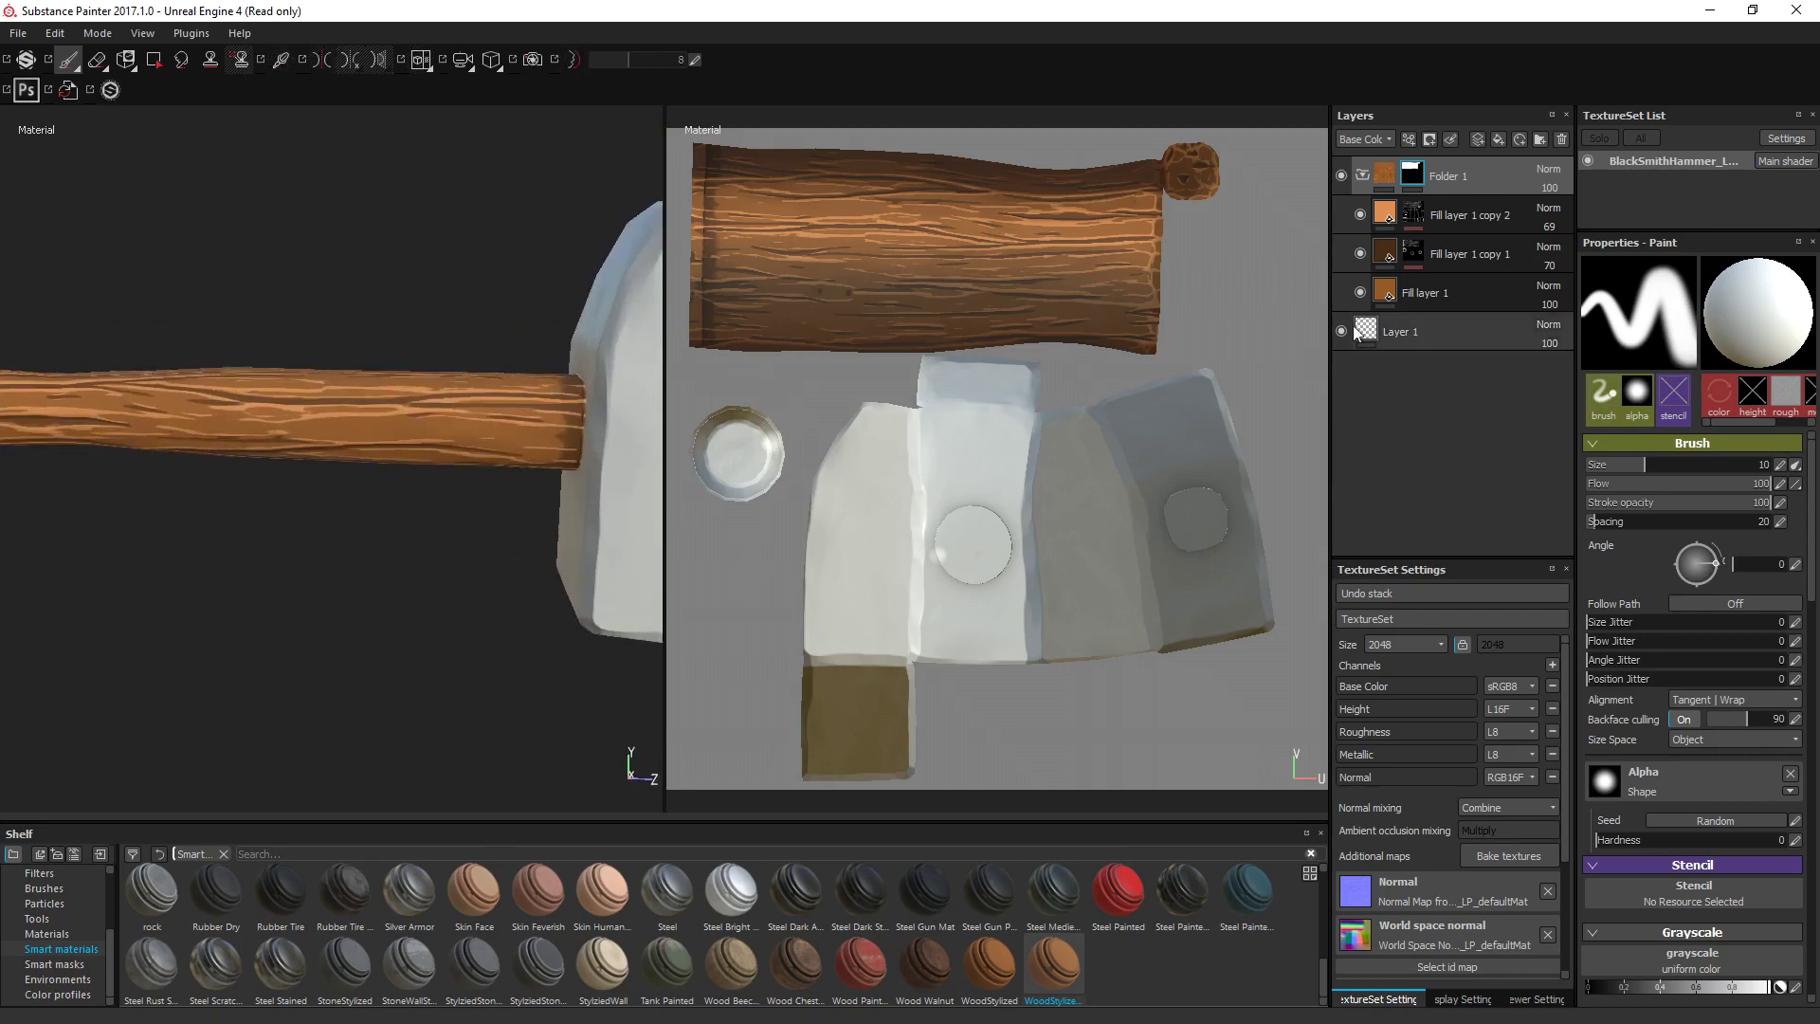
{"action": "left_click", "coordinate": [1468, 258]}
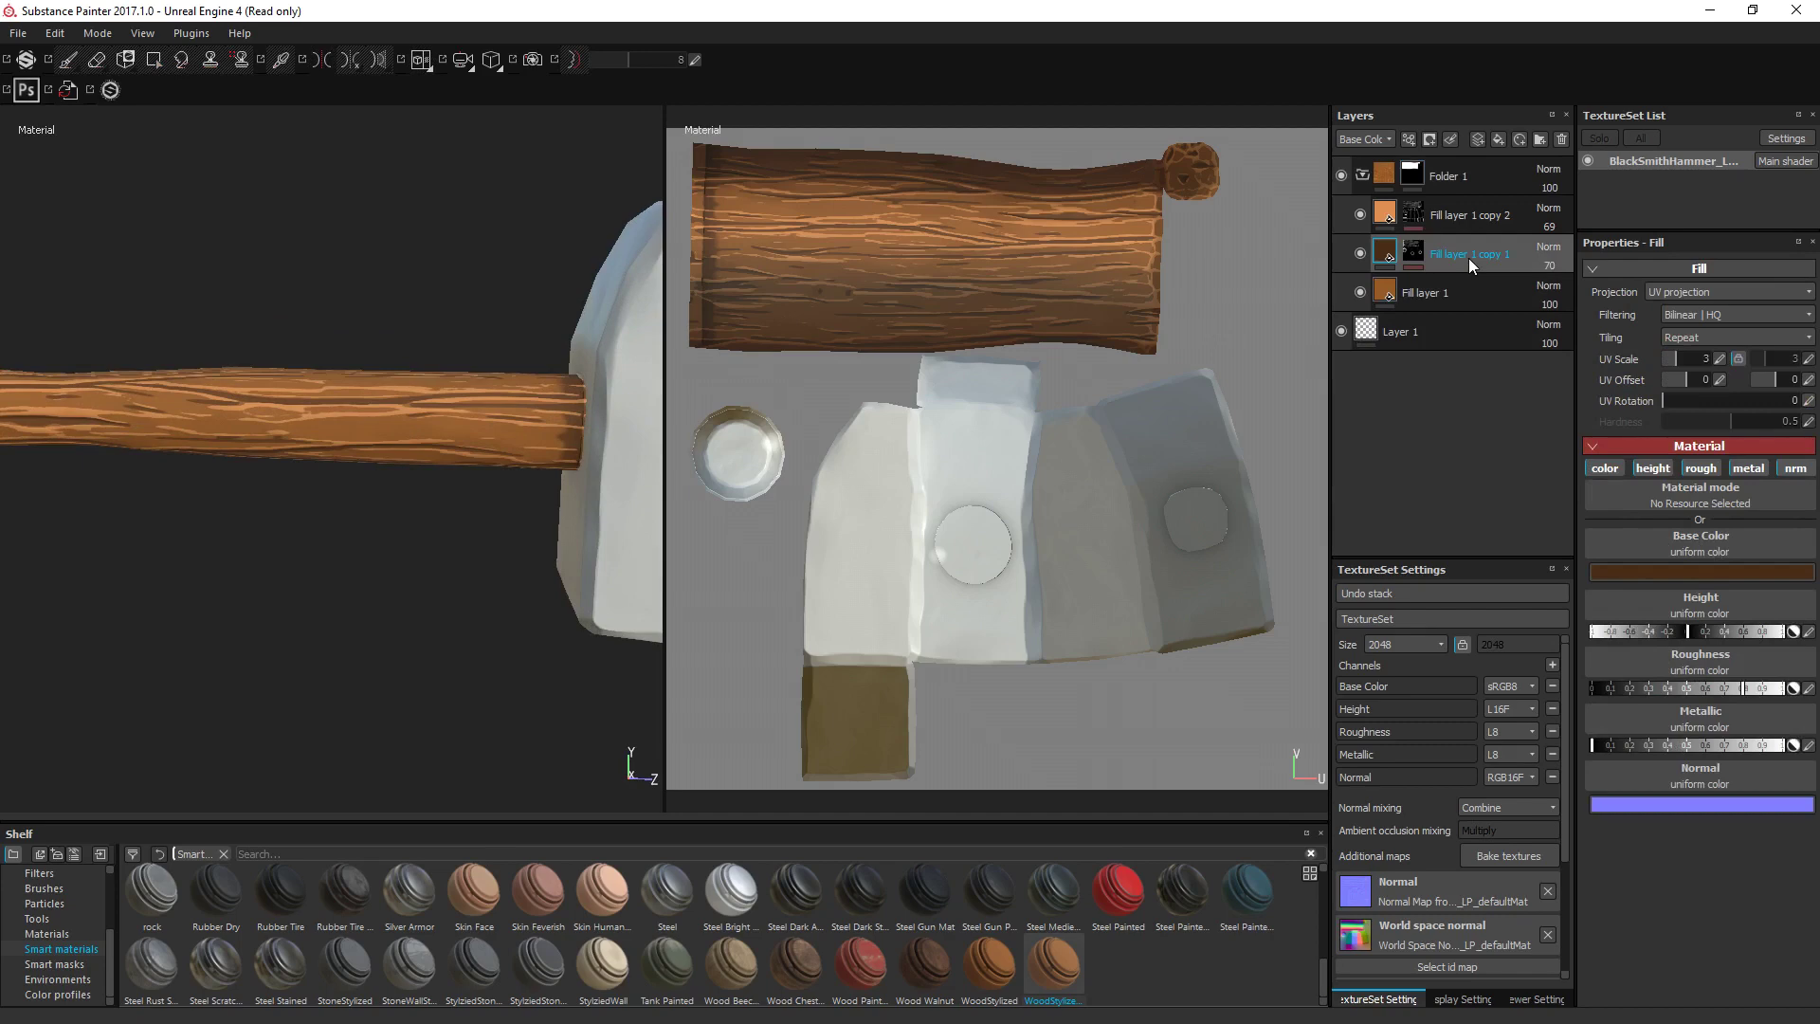
{"action": "right_click", "coordinate": [1470, 258]}
{"action": "left_click", "coordinate": [1536, 544]}
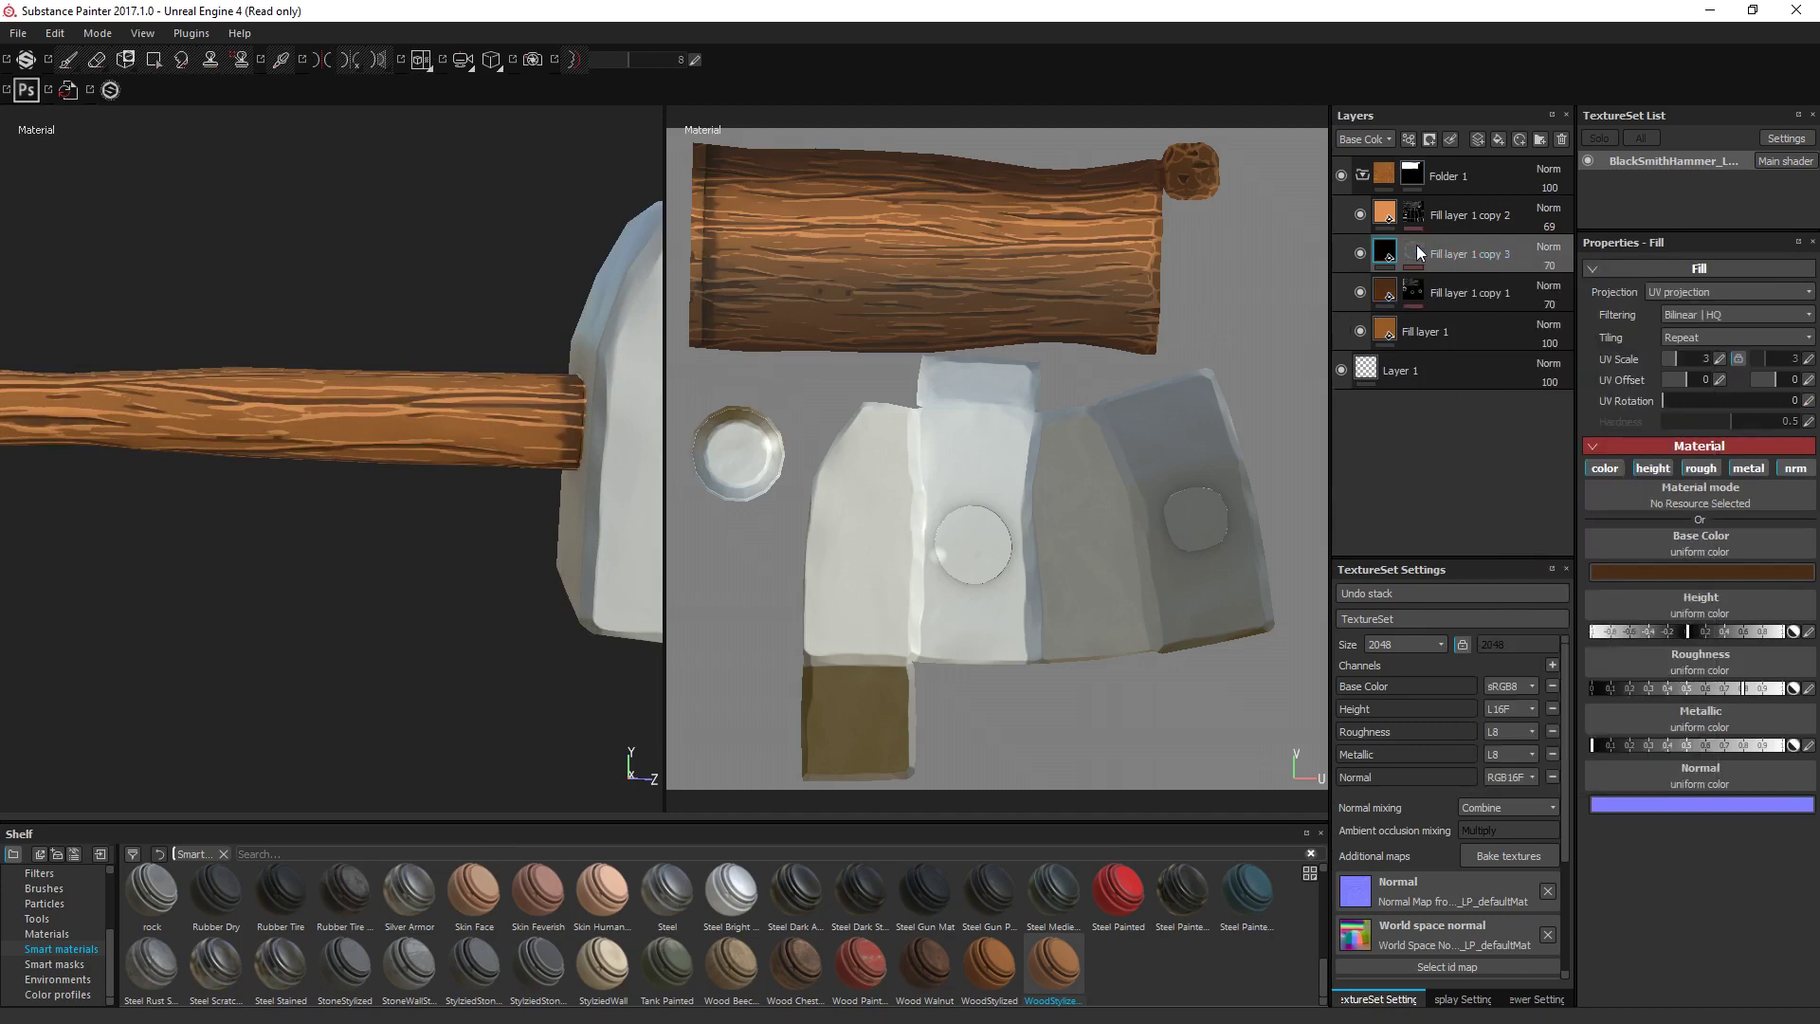
{"action": "left_click", "coordinate": [1415, 245]}
{"action": "right_click", "coordinate": [1411, 249]}
{"action": "left_click", "coordinate": [1443, 277]}
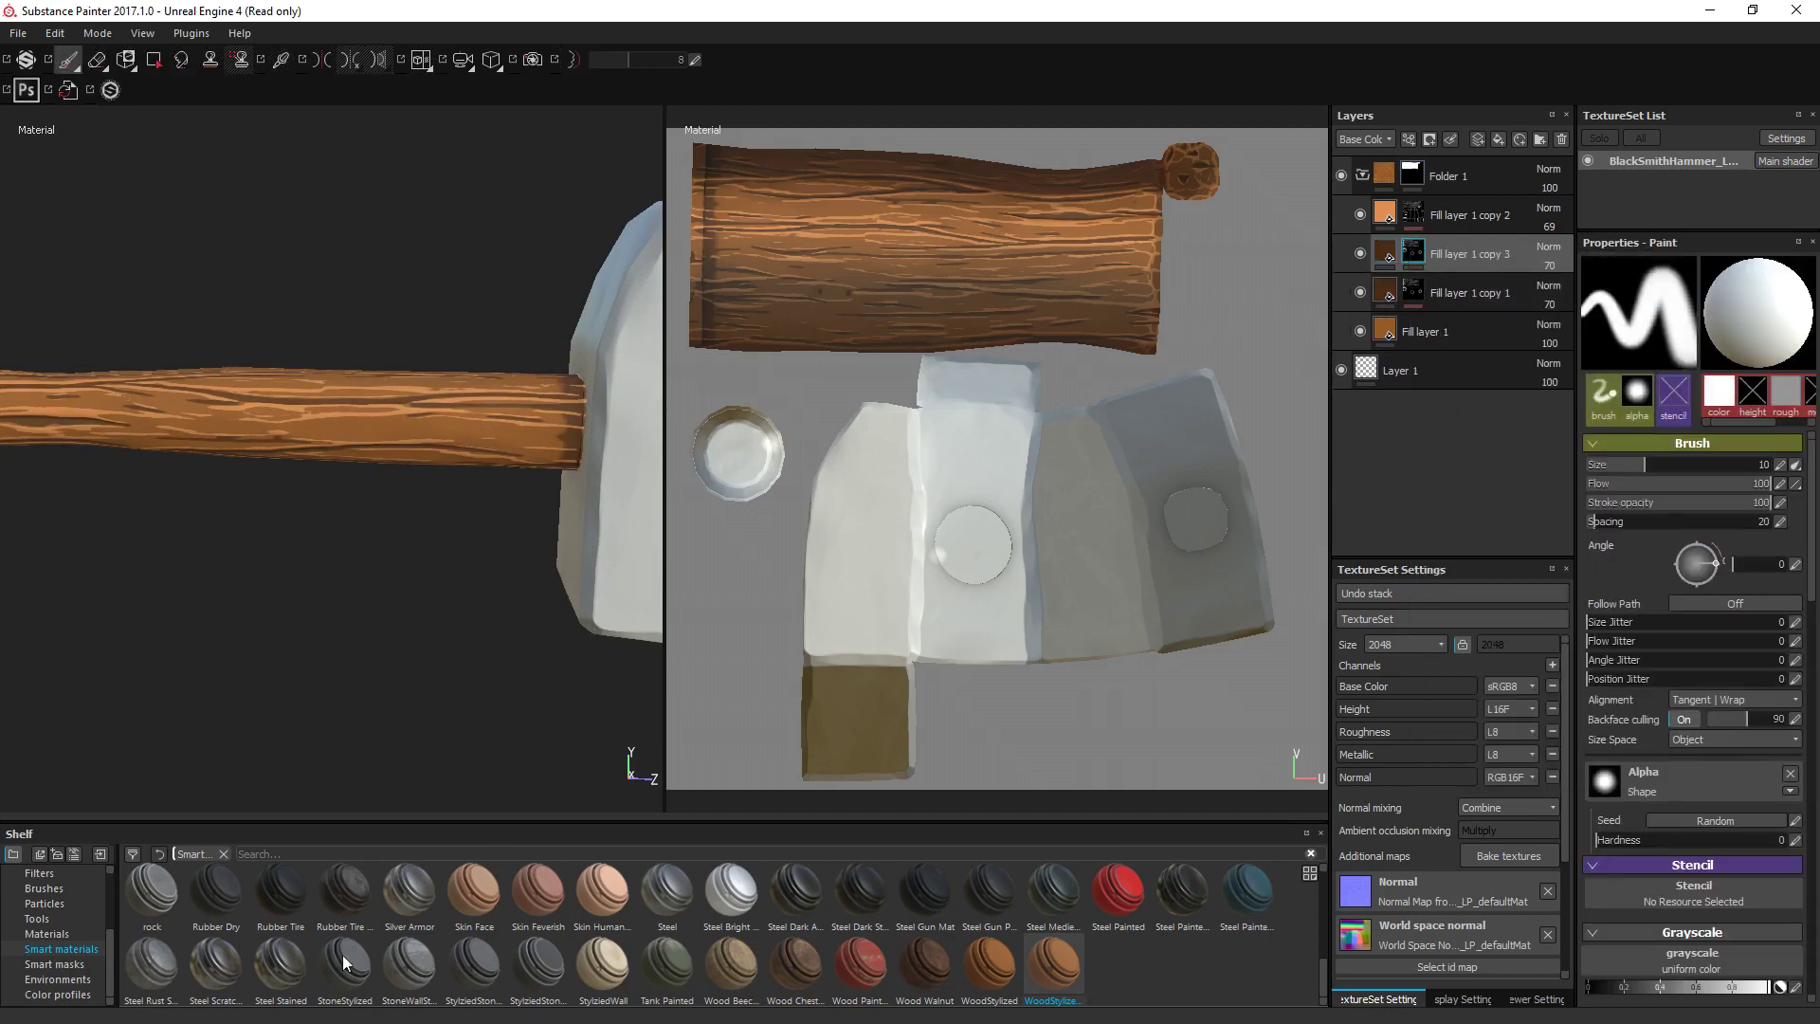
Search the smart masks for "occ" and apply the Occlusion mask, not Dust Occlusion, to Fill layer 1 copy 3.
{"action": "left_click", "coordinate": [48, 964]}
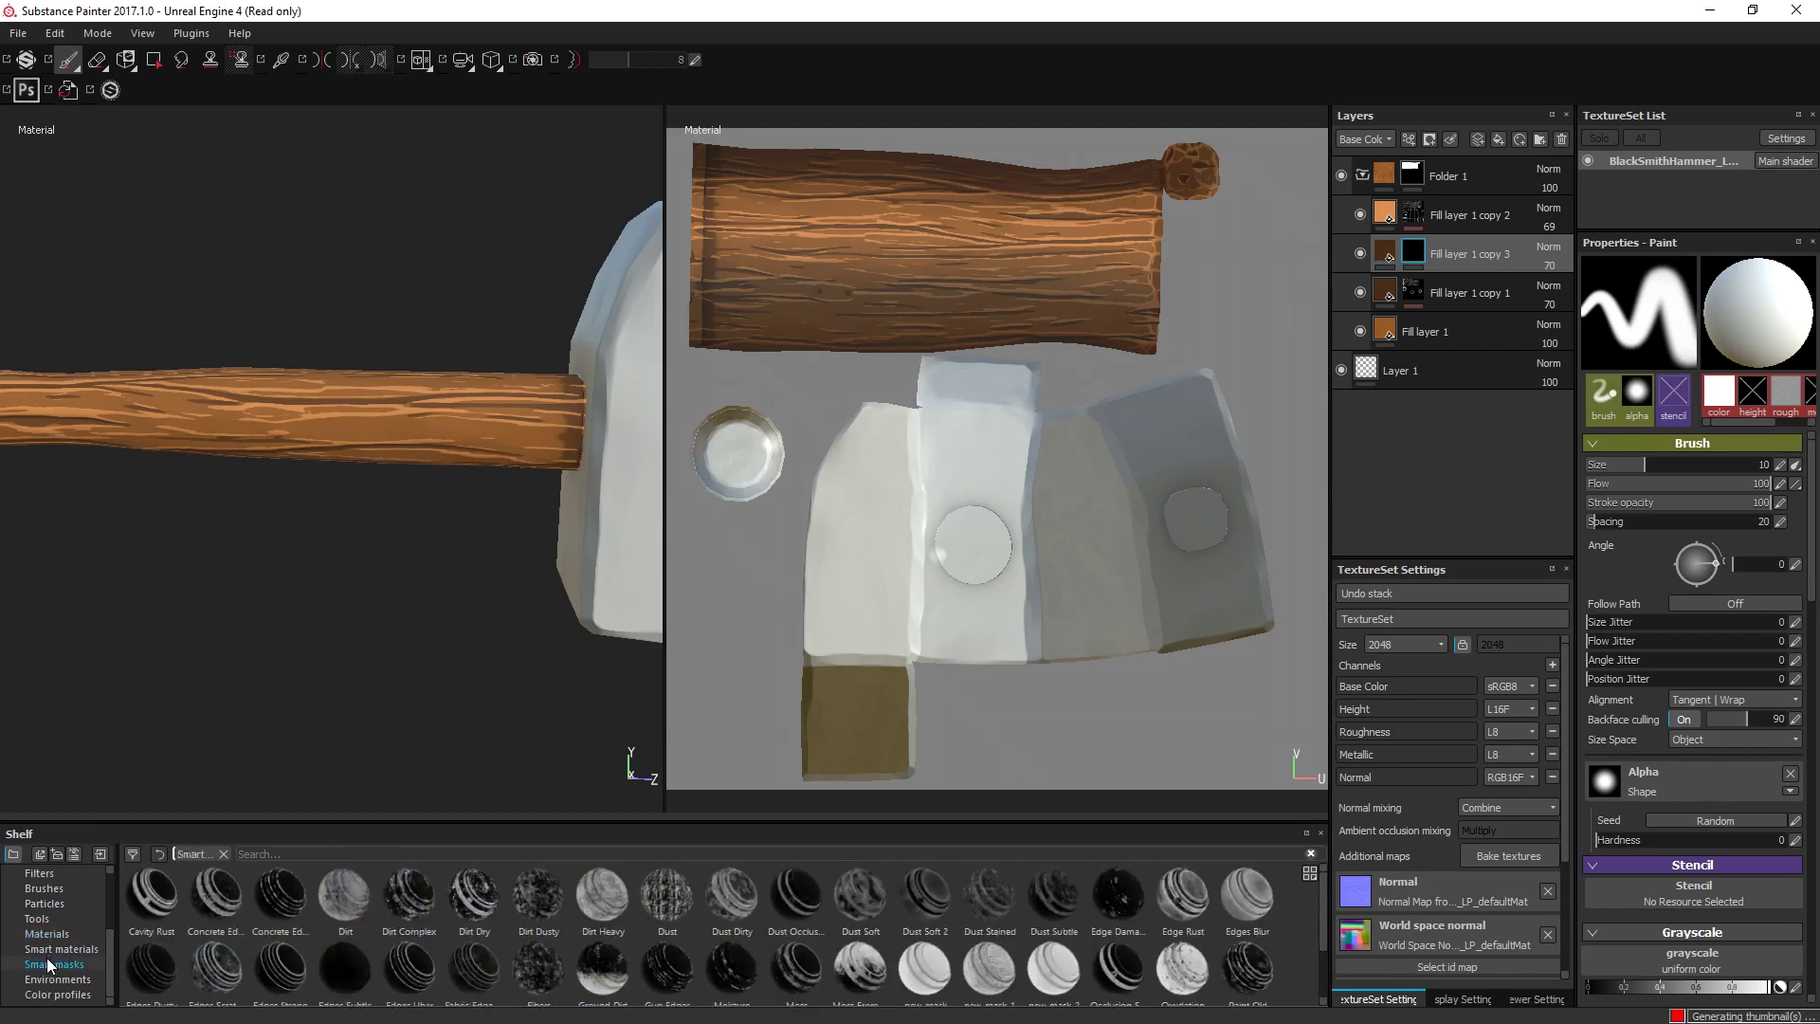
{"action": "left_click", "coordinate": [329, 853]}
{"action": "type", "text": "occ"}
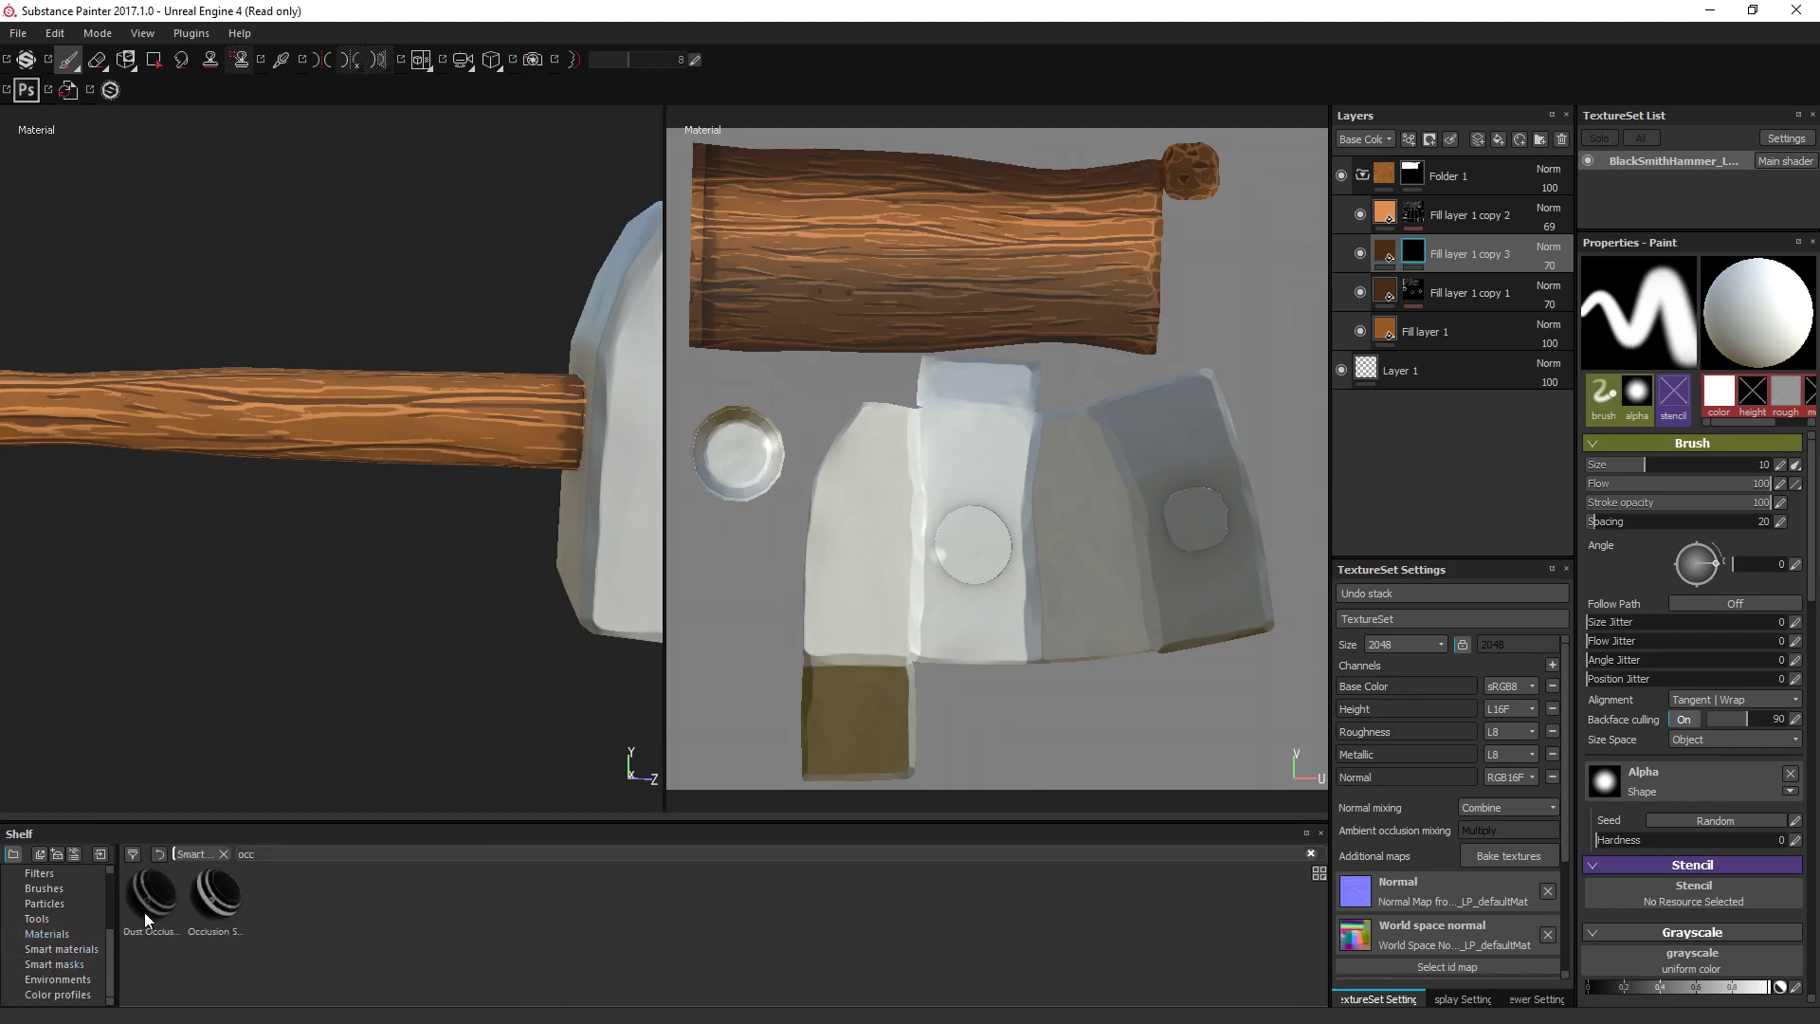
{"action": "left_click_drag", "start_coordinate": [194, 902], "coordinate": [1427, 272]}
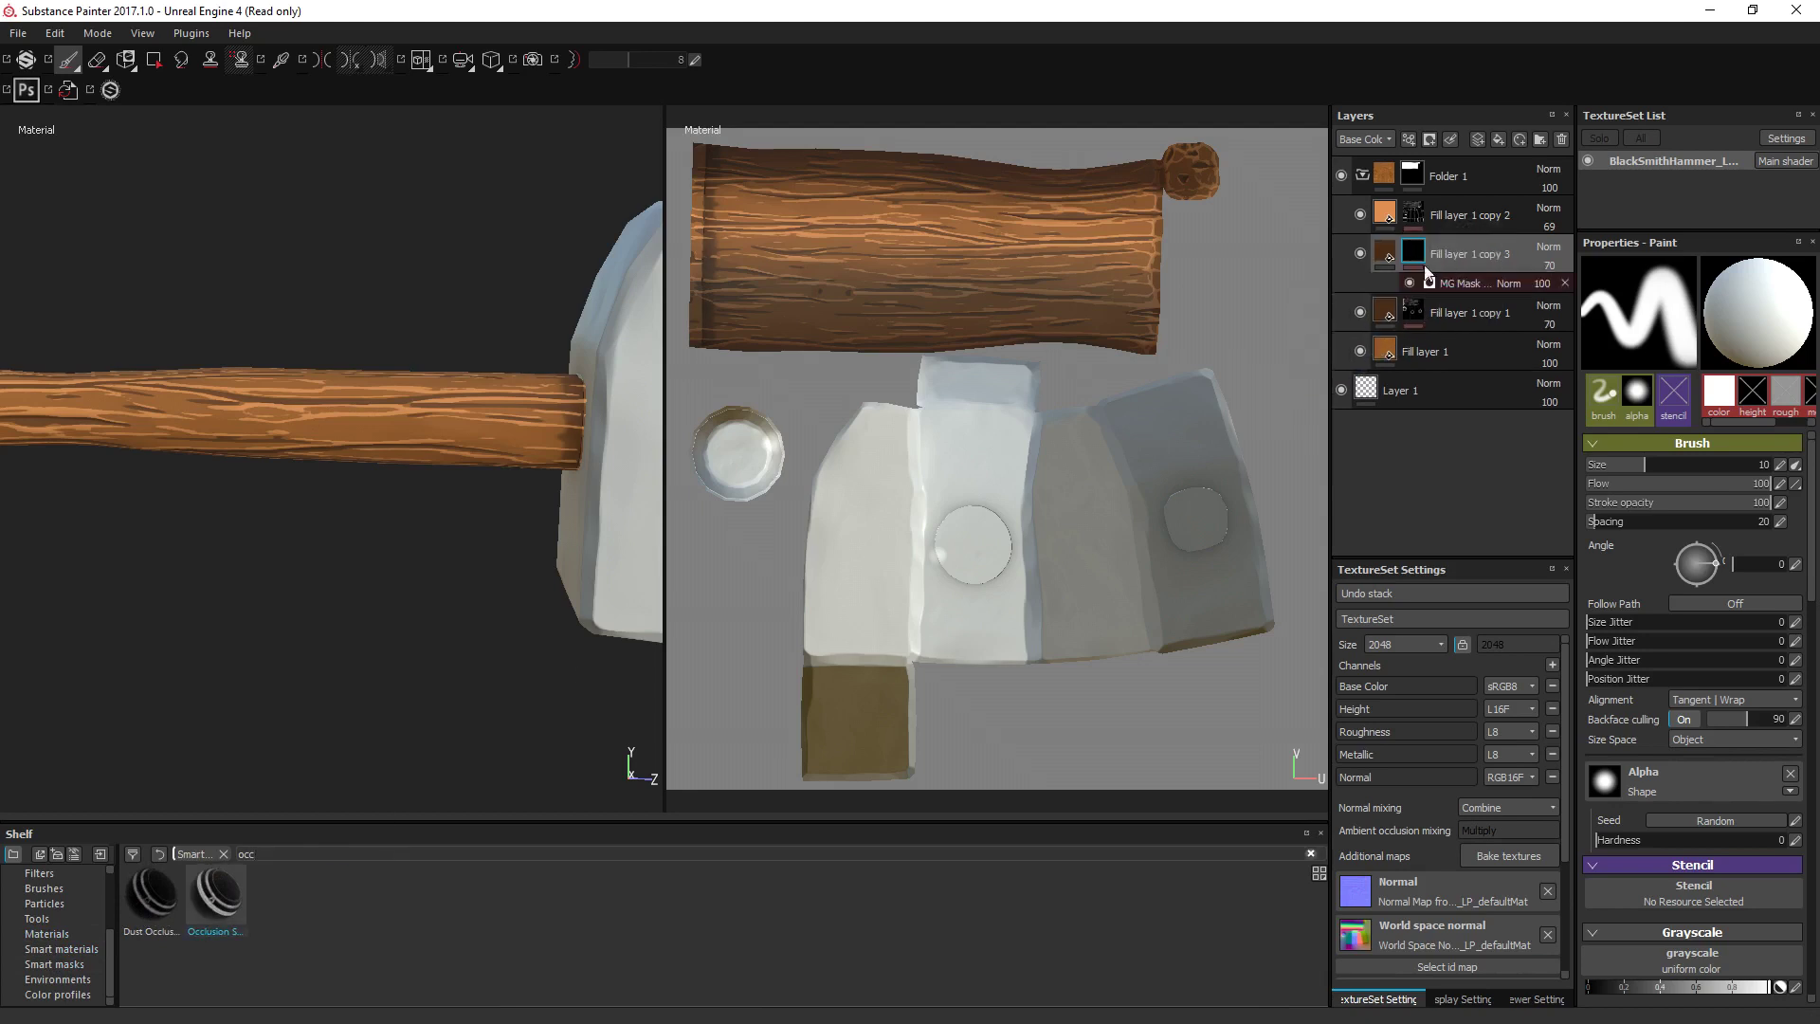
Darken the base color of Fill layer 1 copy 3 to a deep brown, RGB 0.032, 0.011, 0.002.
{"action": "left_click", "coordinate": [1385, 253]}
{"action": "left_click", "coordinate": [1648, 574]}
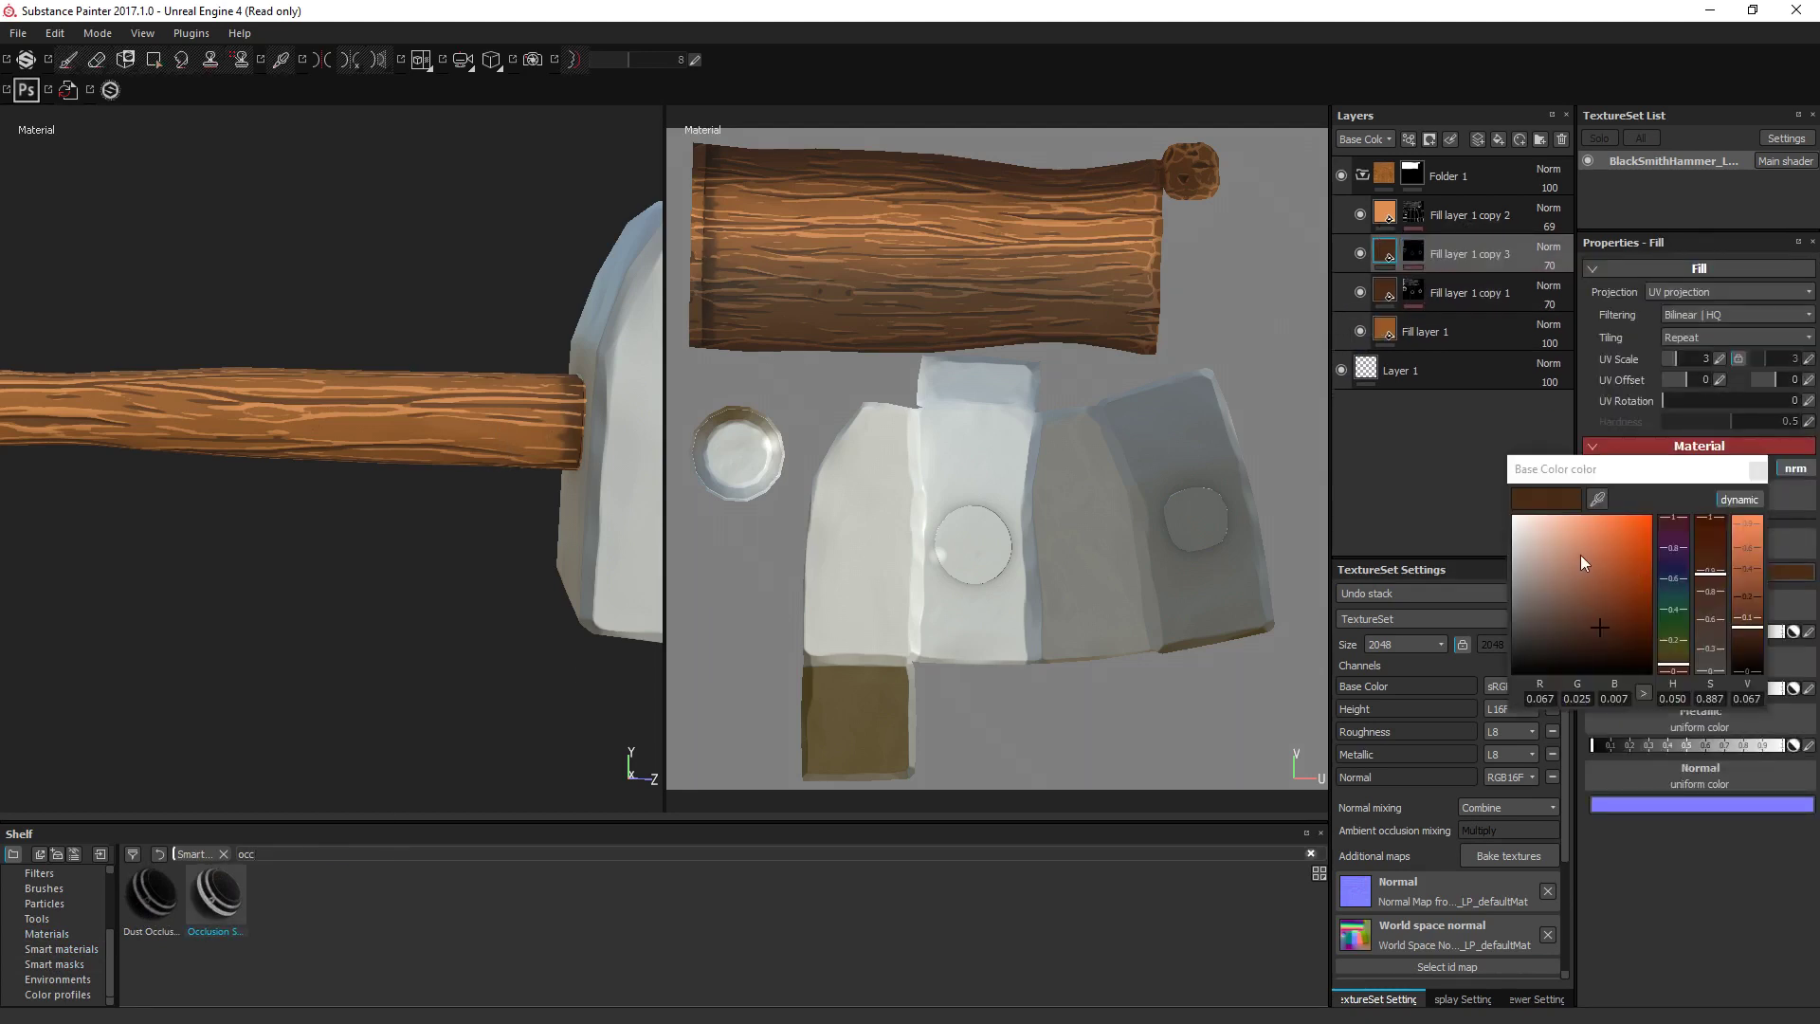
{"action": "left_click", "coordinate": [1613, 641]}
{"action": "left_click", "coordinate": [1757, 471]}
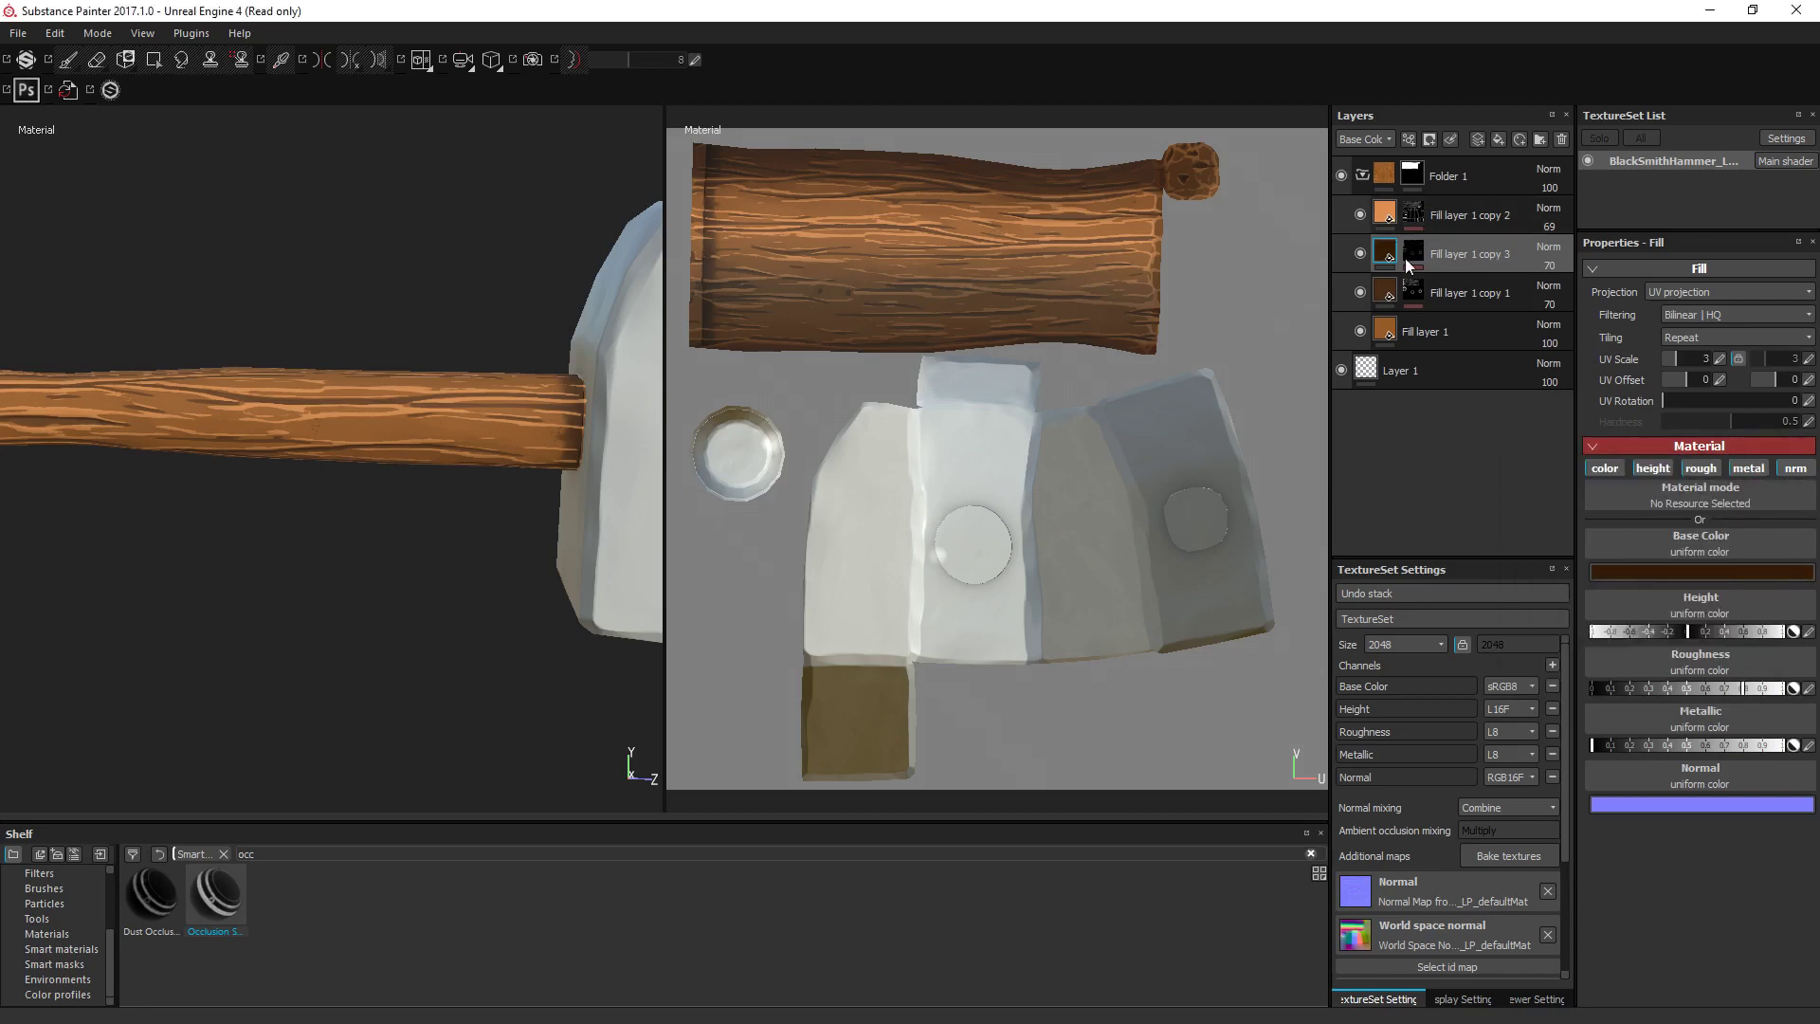
{"action": "left_click", "coordinate": [1670, 574]}
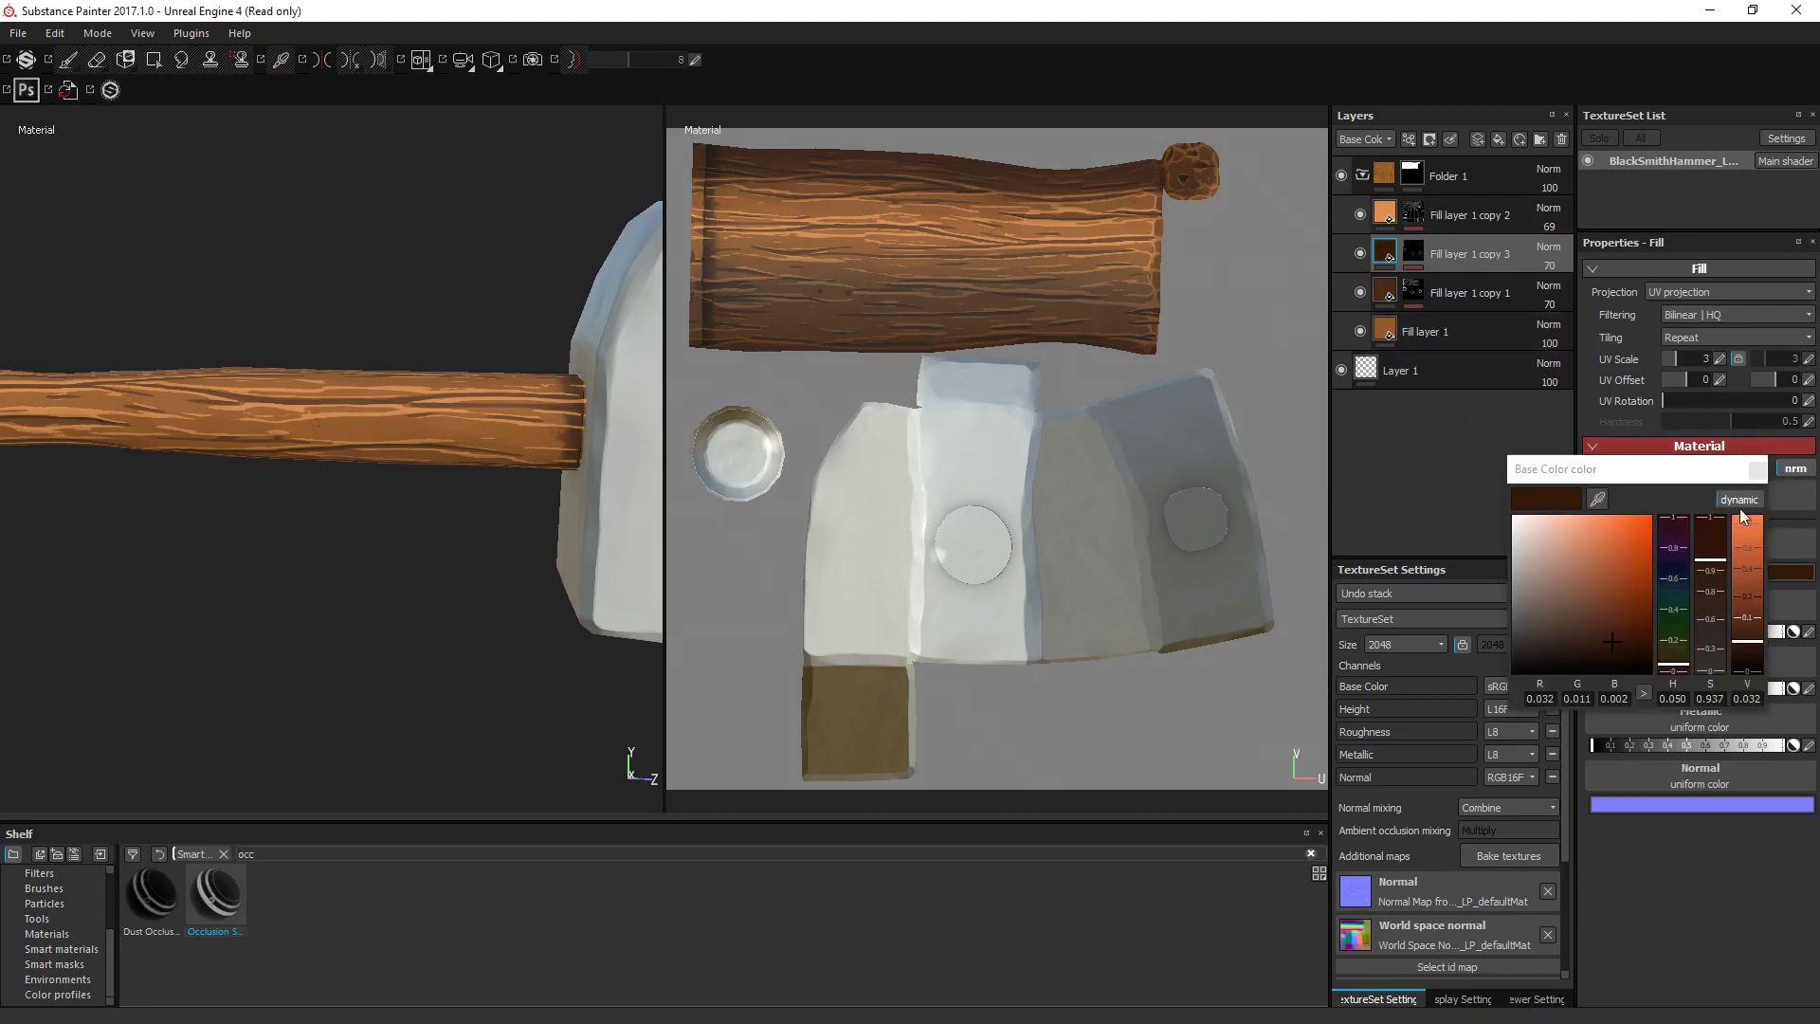
Adjust Fill layer 1 copy 3's mask generator to Global Blur 0.33, Global Balance 0.45 and Global Contrast 0.76.
{"action": "left_click", "coordinate": [1420, 253]}
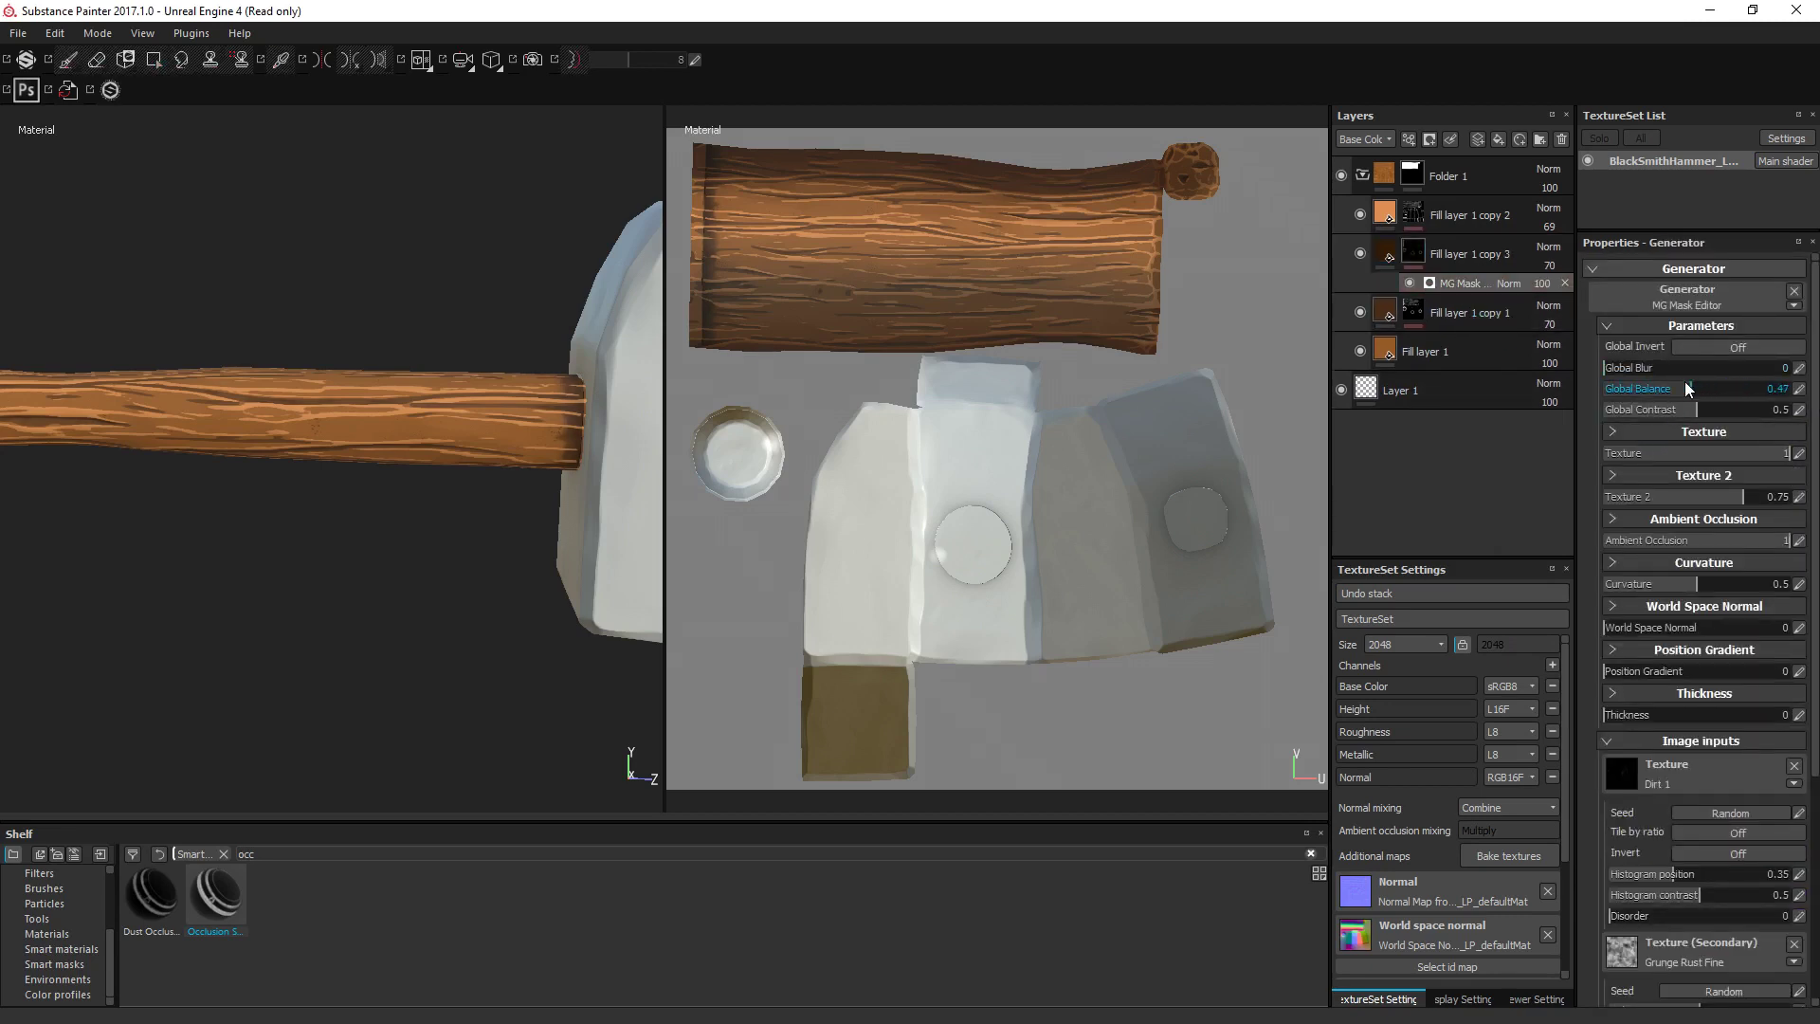
{"action": "left_click_drag", "start_coordinate": [1686, 381], "coordinate": [1607, 362]}
{"action": "left_click_drag", "start_coordinate": [1693, 412], "coordinate": [1744, 407]}
{"action": "scroll", "coordinate": [463, 495], "scroll_direction": "up", "scroll_amount": 3}
{"action": "middle_click_drag", "start_coordinate": [625, 342], "coordinate": [447, 379], "text": "alt"}
{"action": "scroll", "coordinate": [447, 378], "scroll_direction": "up", "scroll_amount": 6}
{"action": "middle_click_drag", "start_coordinate": [512, 486], "coordinate": [468, 560], "text": "alt"}
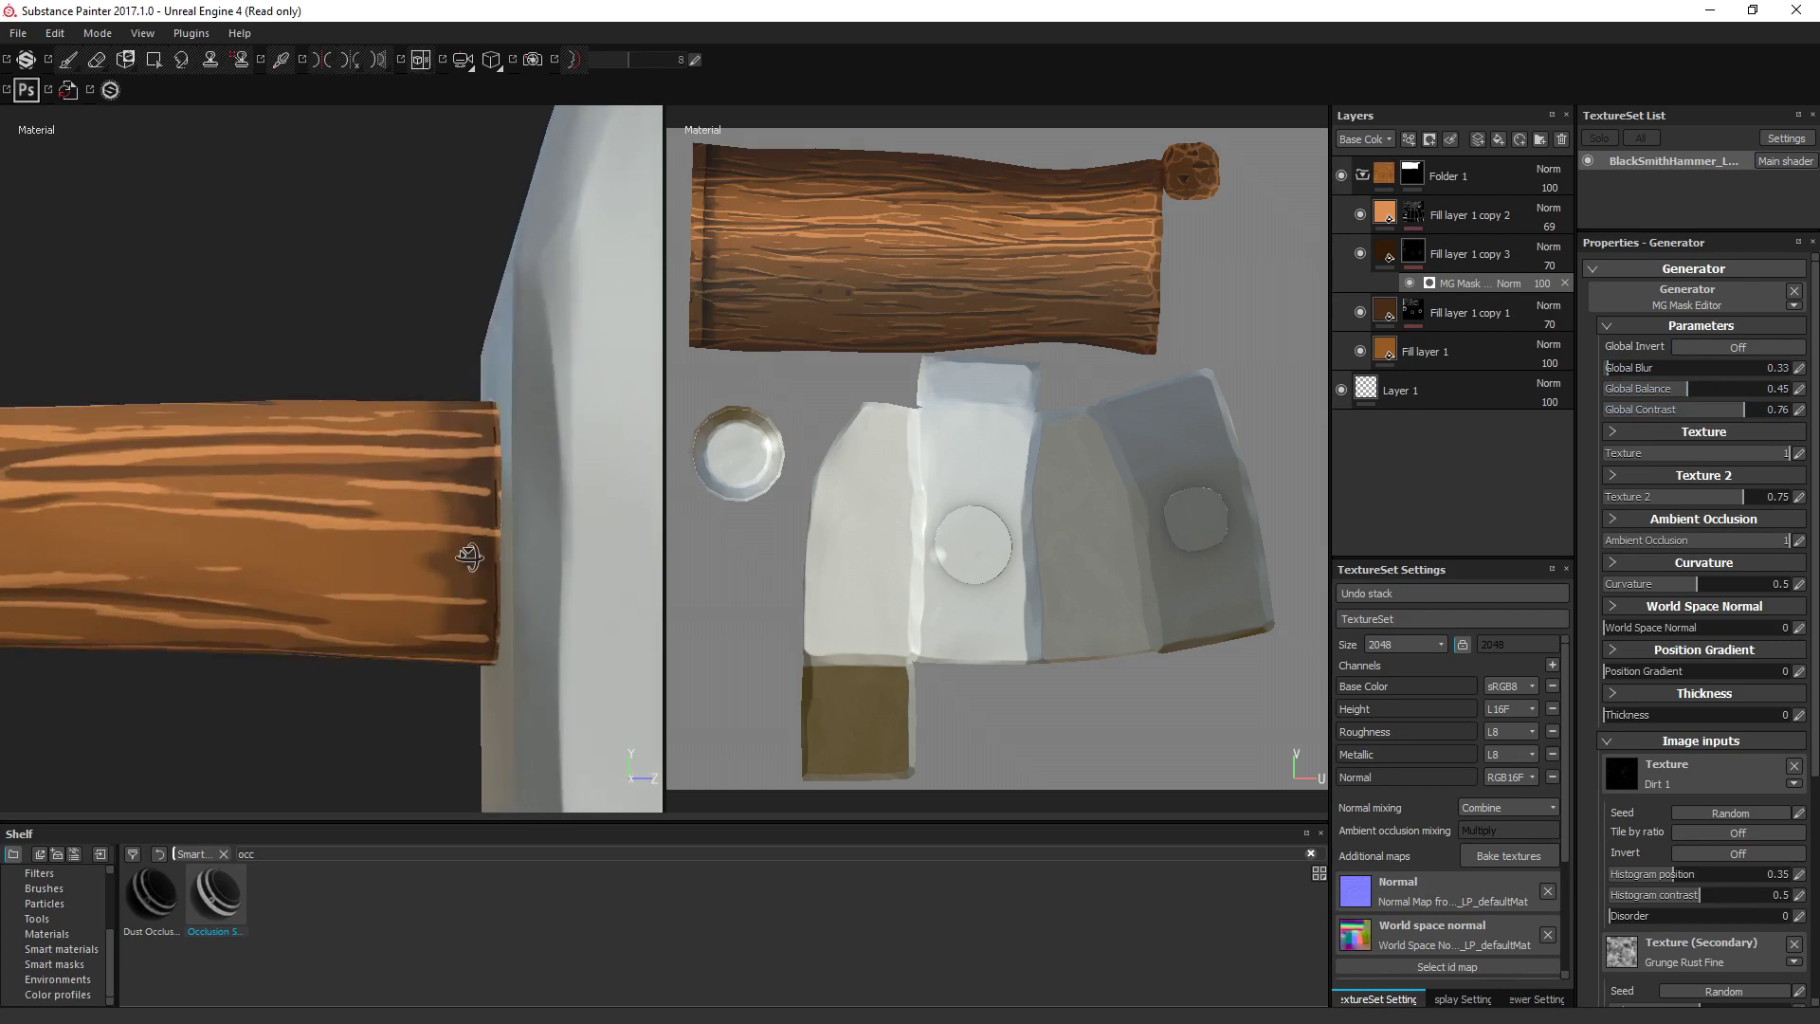
{"action": "left_click_drag", "start_coordinate": [467, 561], "coordinate": [498, 527], "text": "alt"}
{"action": "scroll", "coordinate": [497, 526], "scroll_direction": "down", "scroll_amount": 3}
Move the light orange Fill layer 1 copy 2 below Fill layer 1 copy 1 in Folder 1.
{"action": "left_click", "coordinate": [1414, 251]}
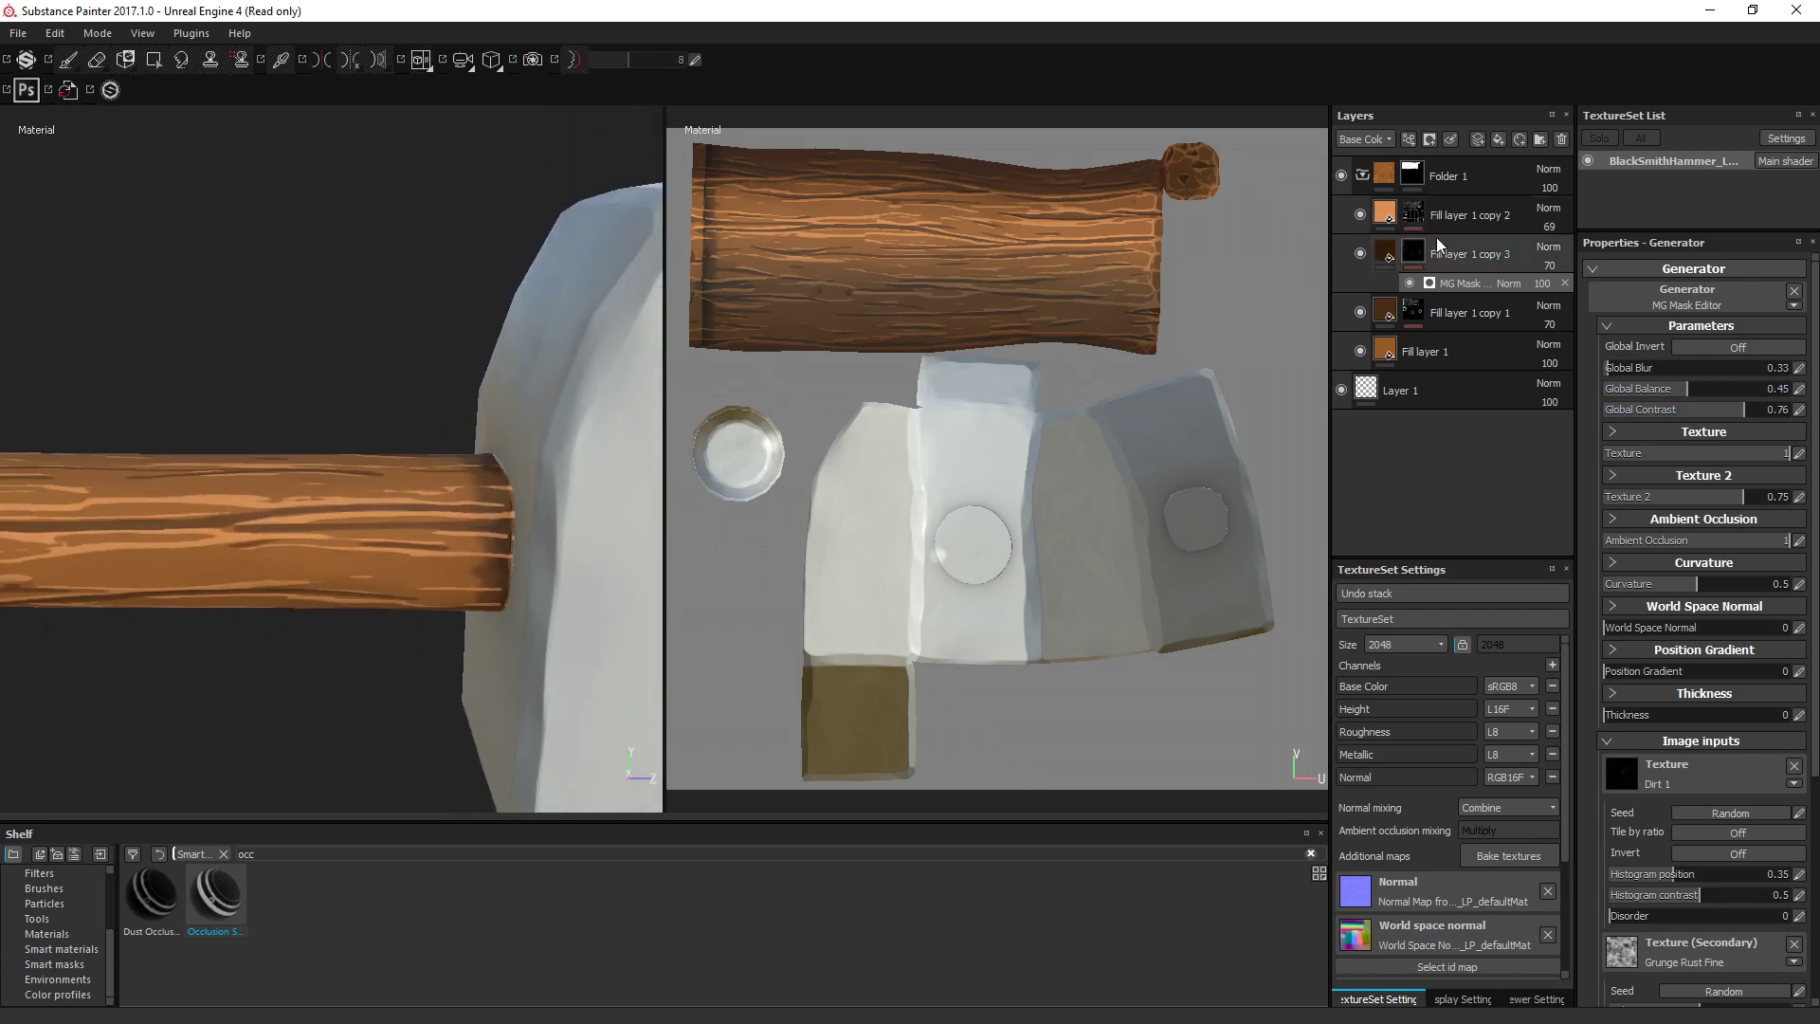
{"action": "left_click_drag", "start_coordinate": [1449, 204], "coordinate": [1437, 292]}
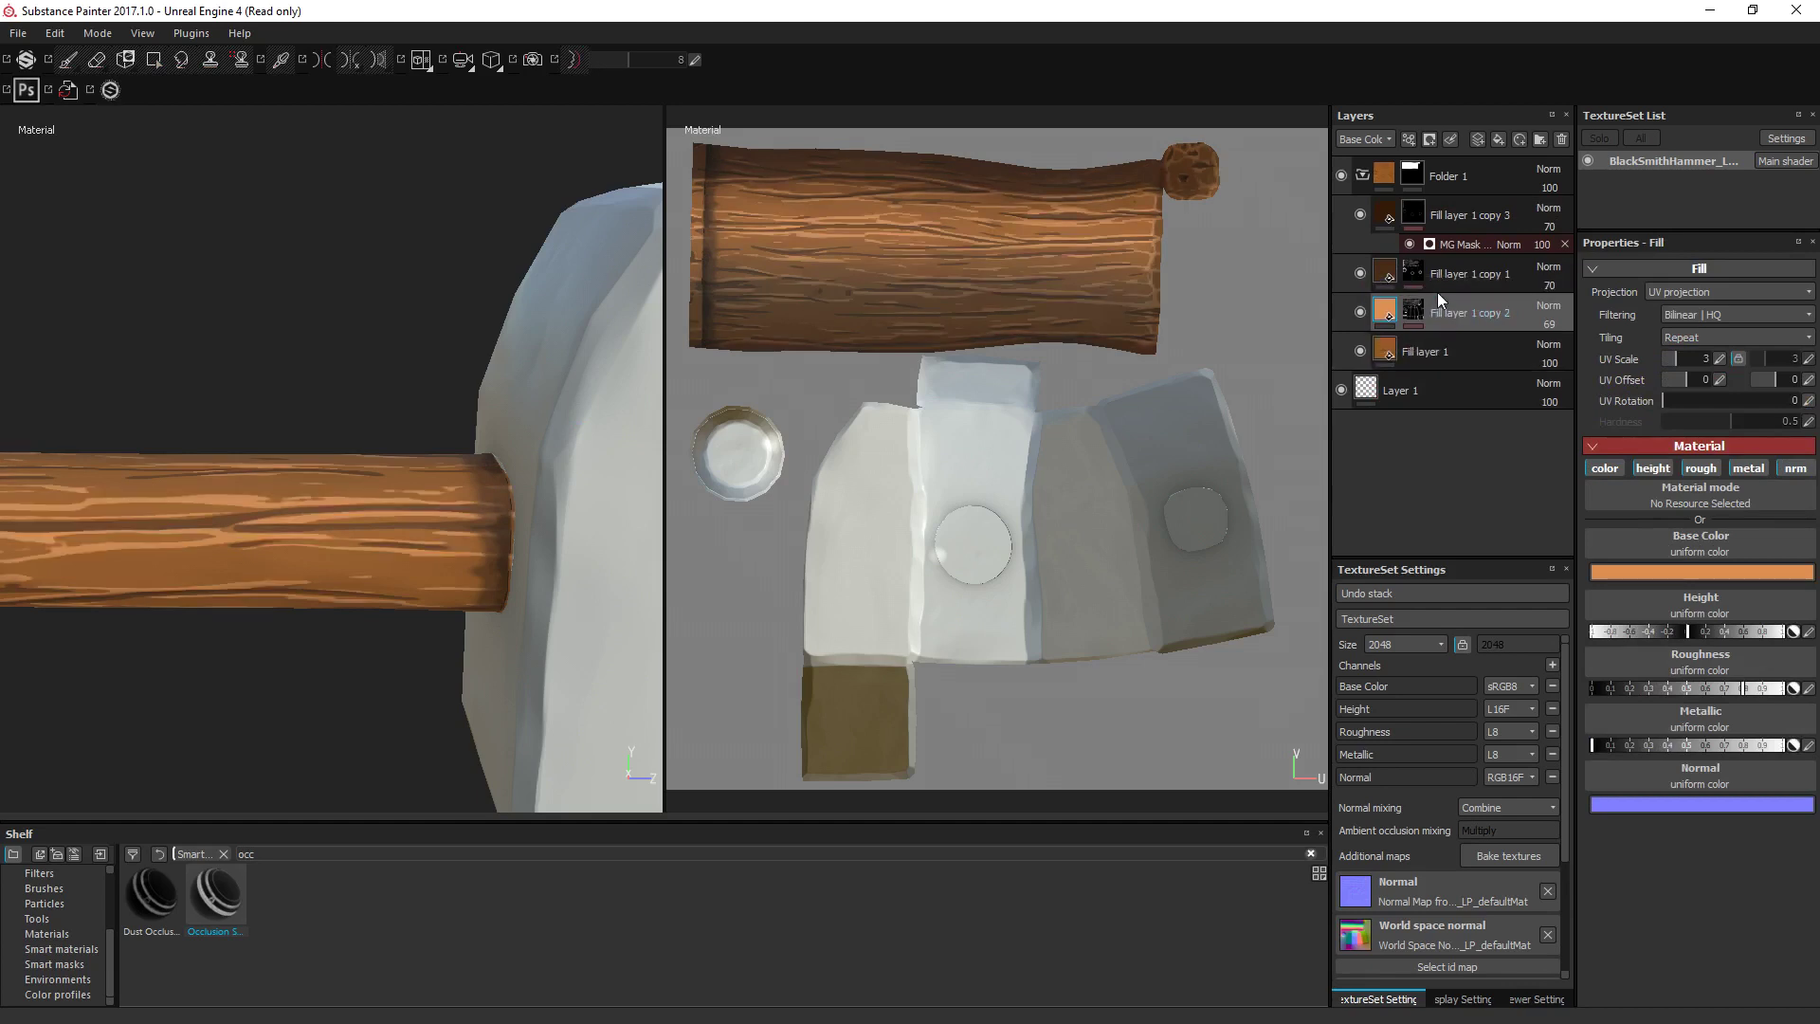
{"action": "left_click_drag", "start_coordinate": [278, 504], "coordinate": [476, 455], "text": "alt"}
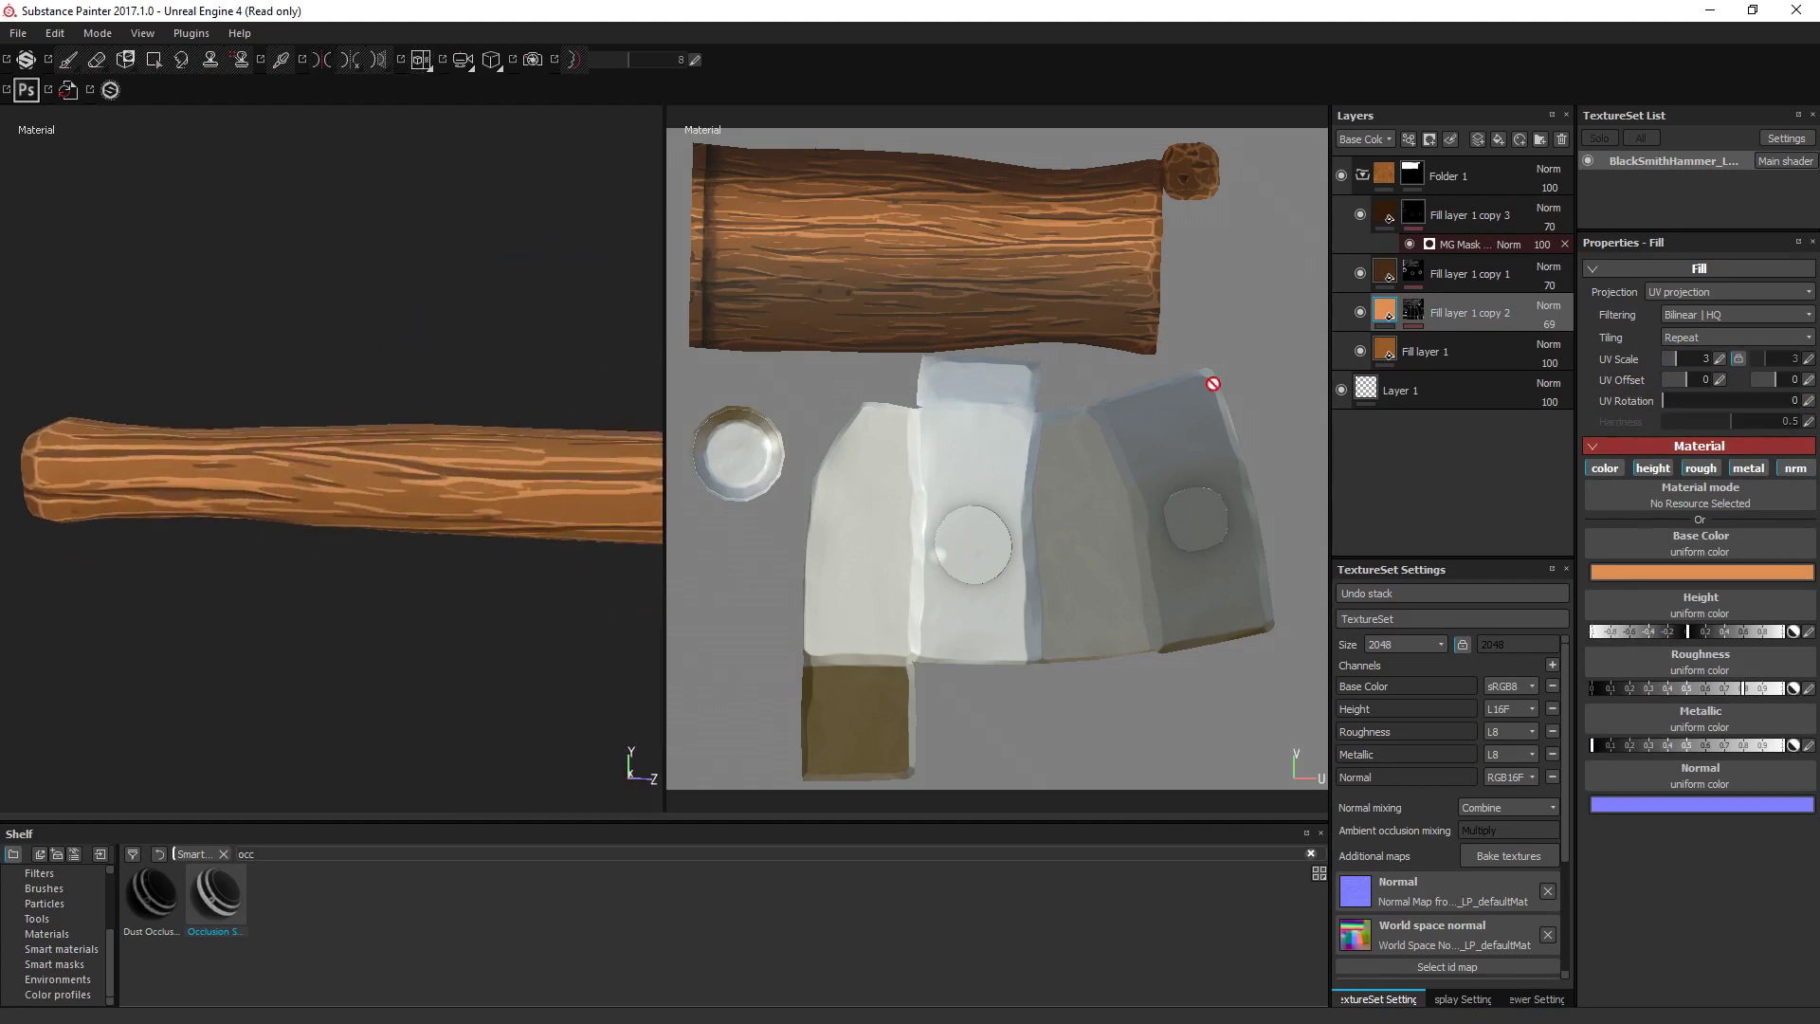
Shift the base color hue of Folder 1's Fill layer 1 to 0.055 and of Fill layer 1 copy 2 to 0.061.
{"action": "left_click", "coordinate": [1385, 356]}
{"action": "left_click", "coordinate": [1657, 573]}
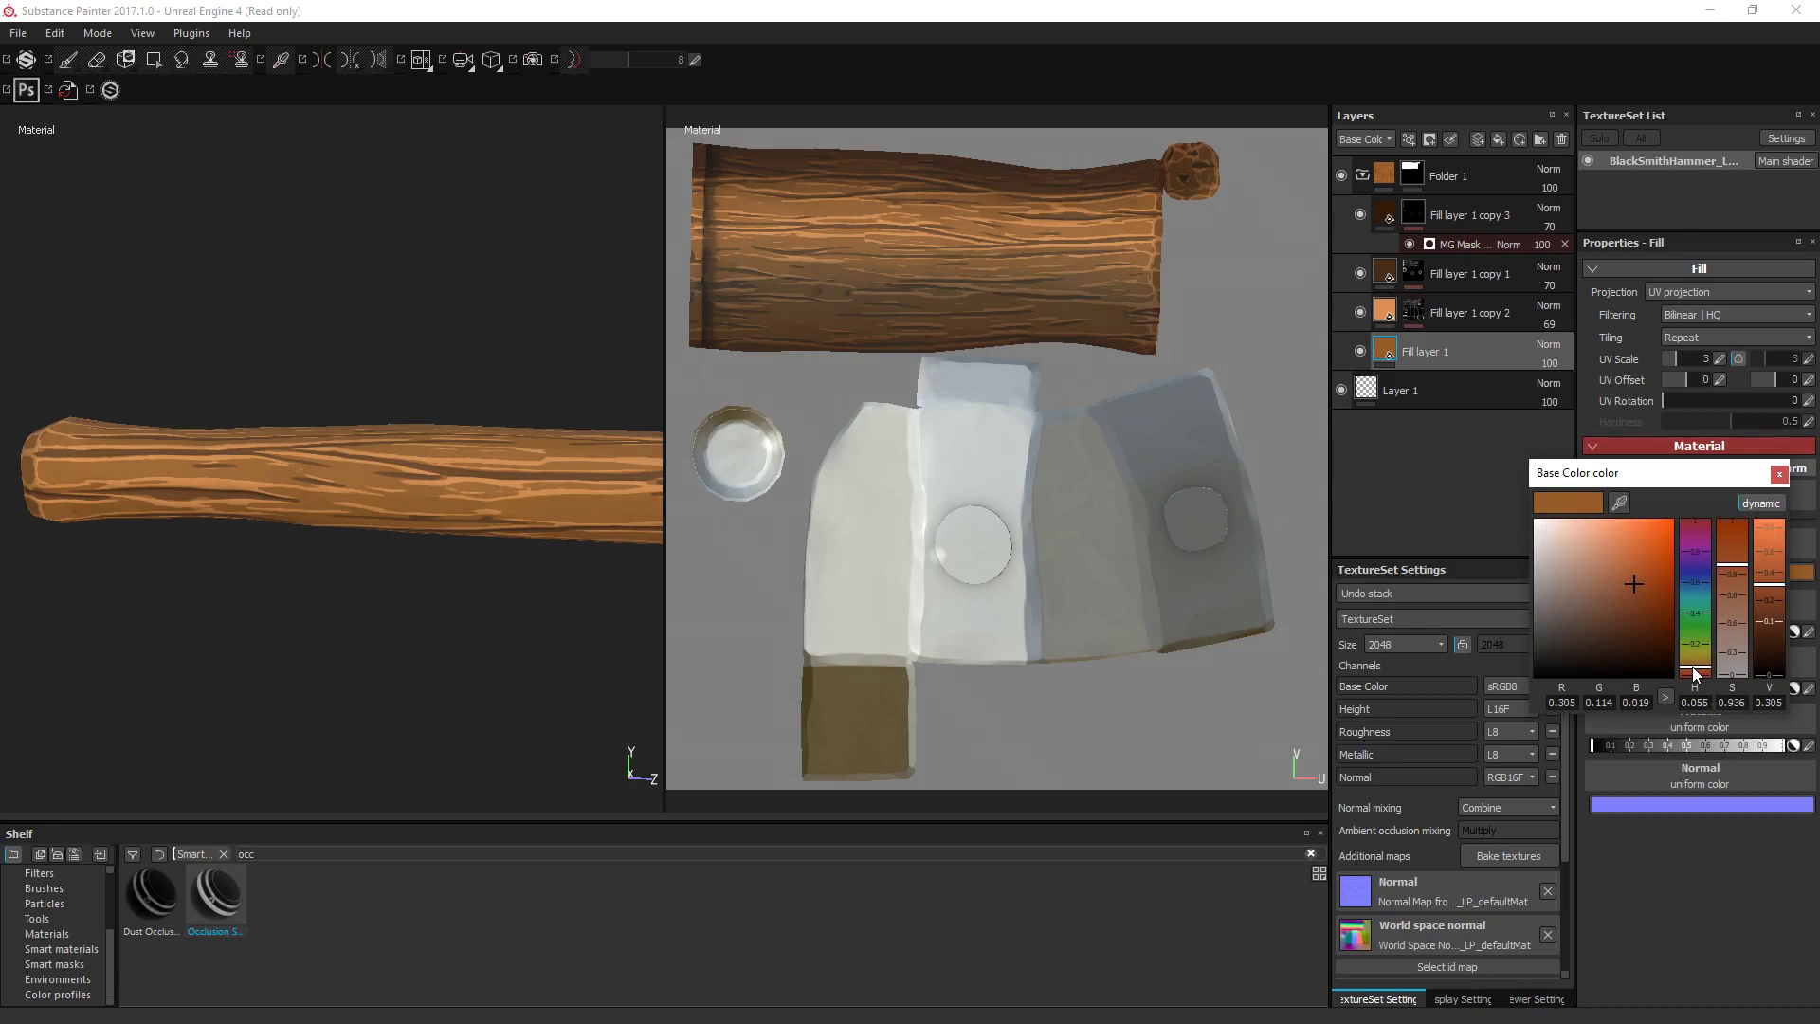
{"action": "left_click", "coordinate": [1465, 313]}
{"action": "left_click", "coordinate": [1659, 571]}
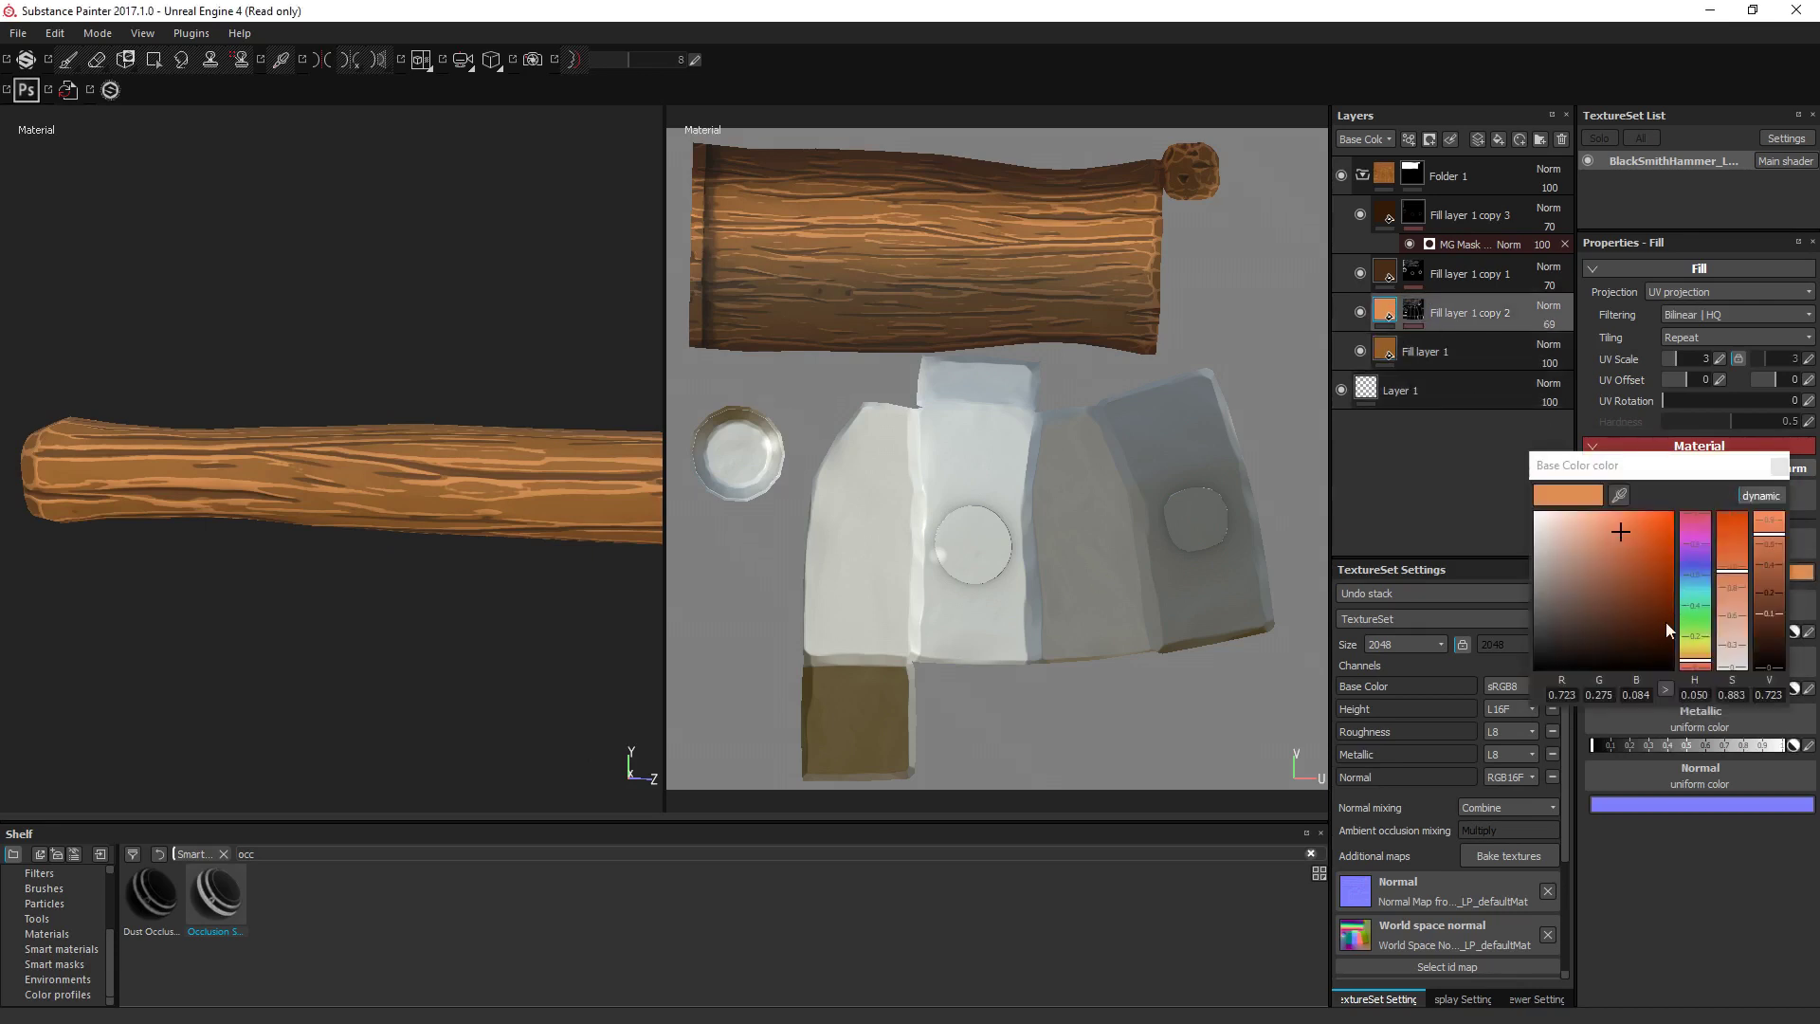
{"action": "left_click", "coordinate": [1690, 666]}
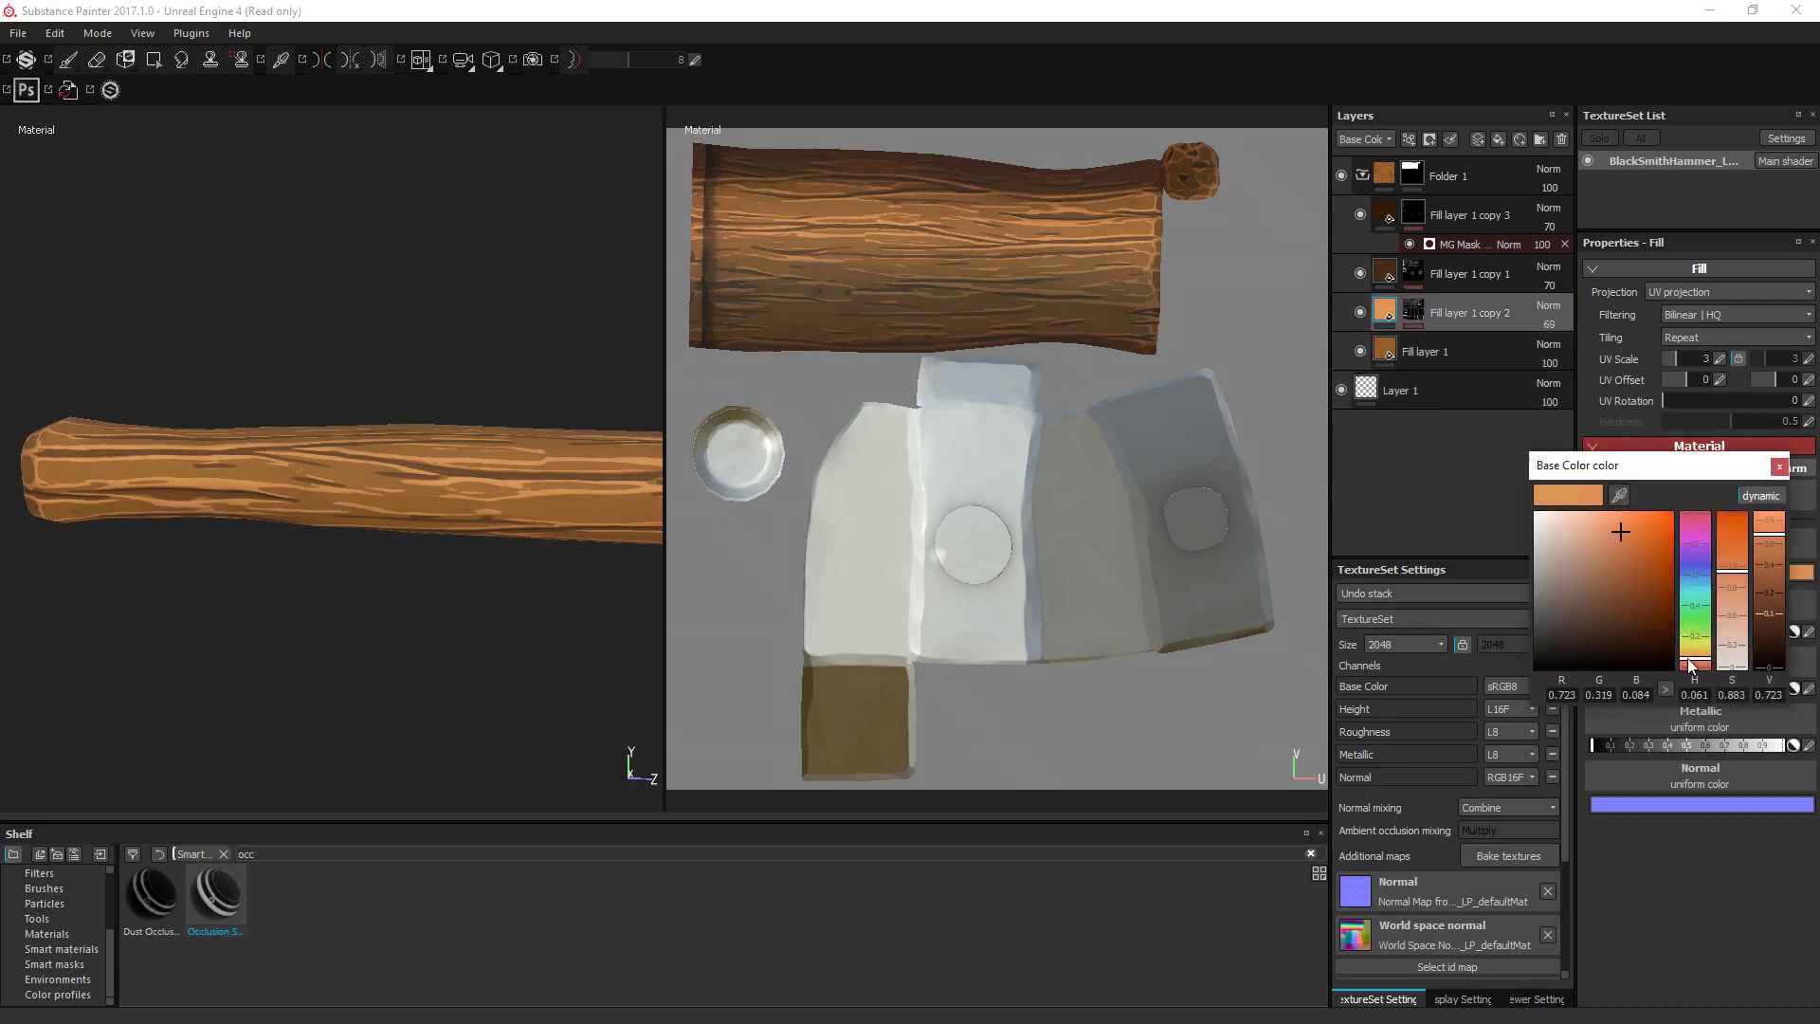
{"action": "left_click_drag", "start_coordinate": [507, 275], "coordinate": [327, 379], "text": "alt"}
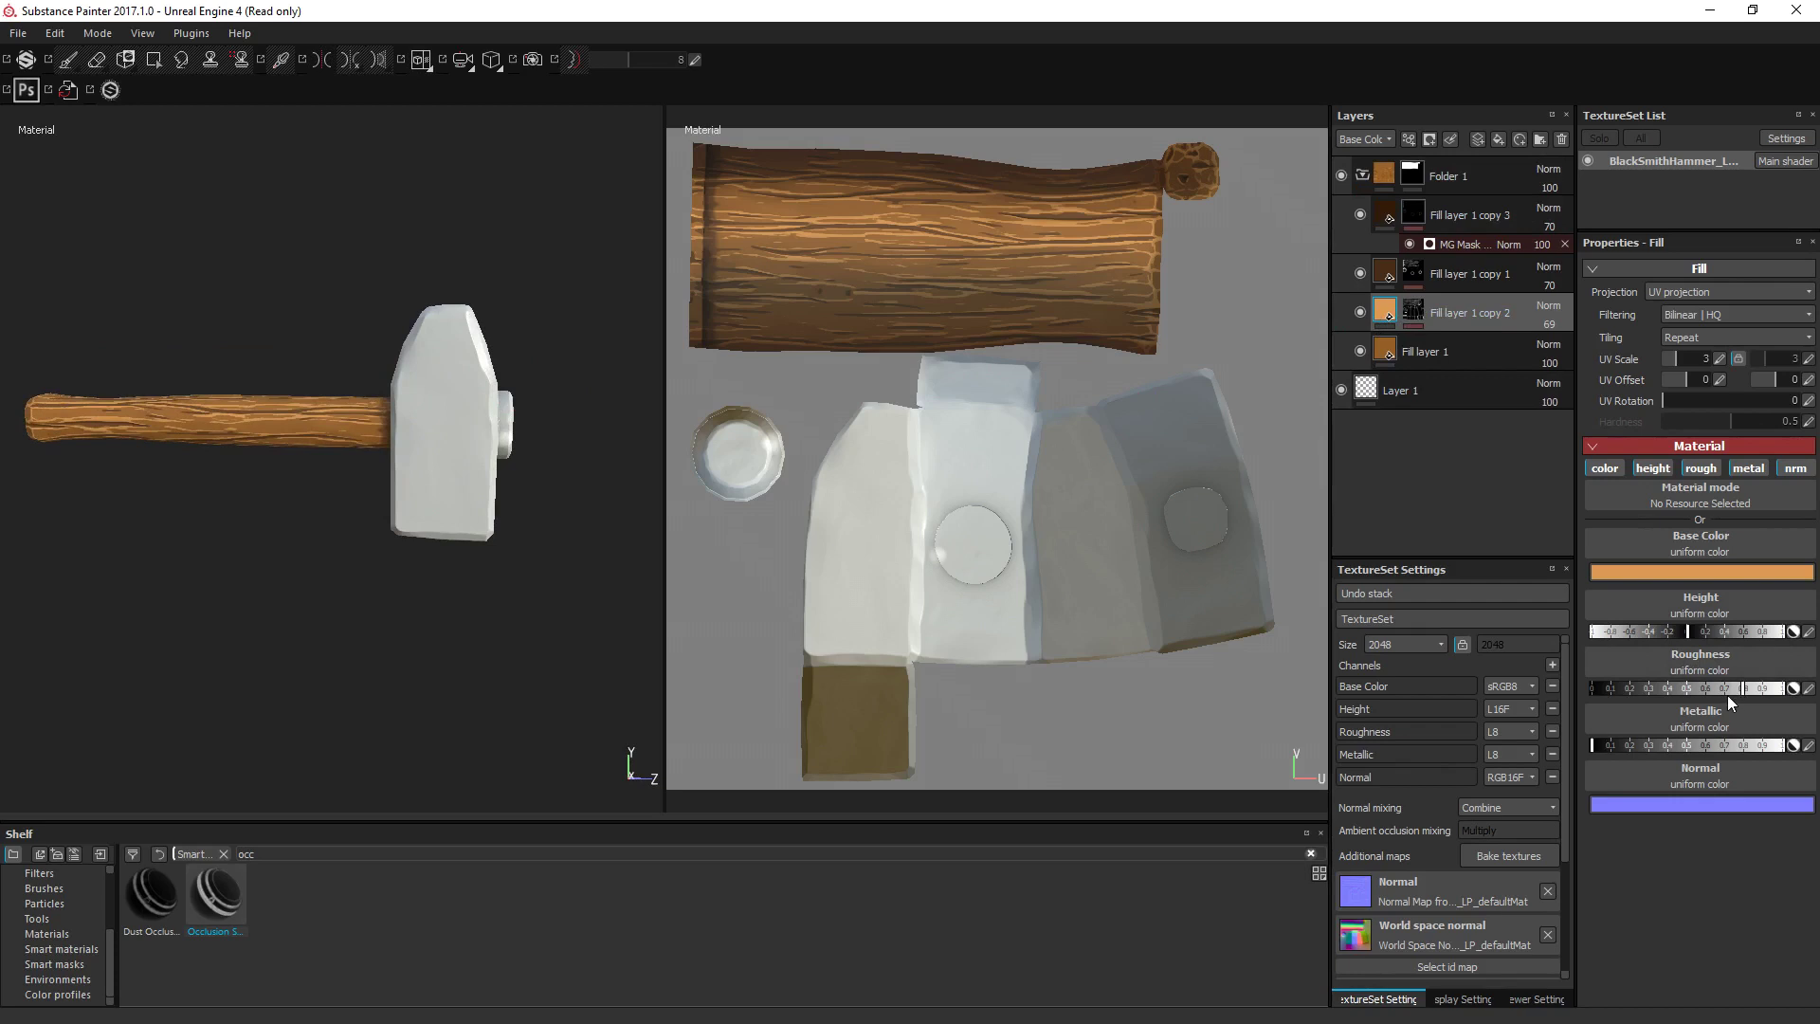
Raise the roughness of Fill layer 1 copy 1 and Fill layer 1 copy 3, and check the handle under rotated lighting.
{"action": "left_click", "coordinate": [1386, 275]}
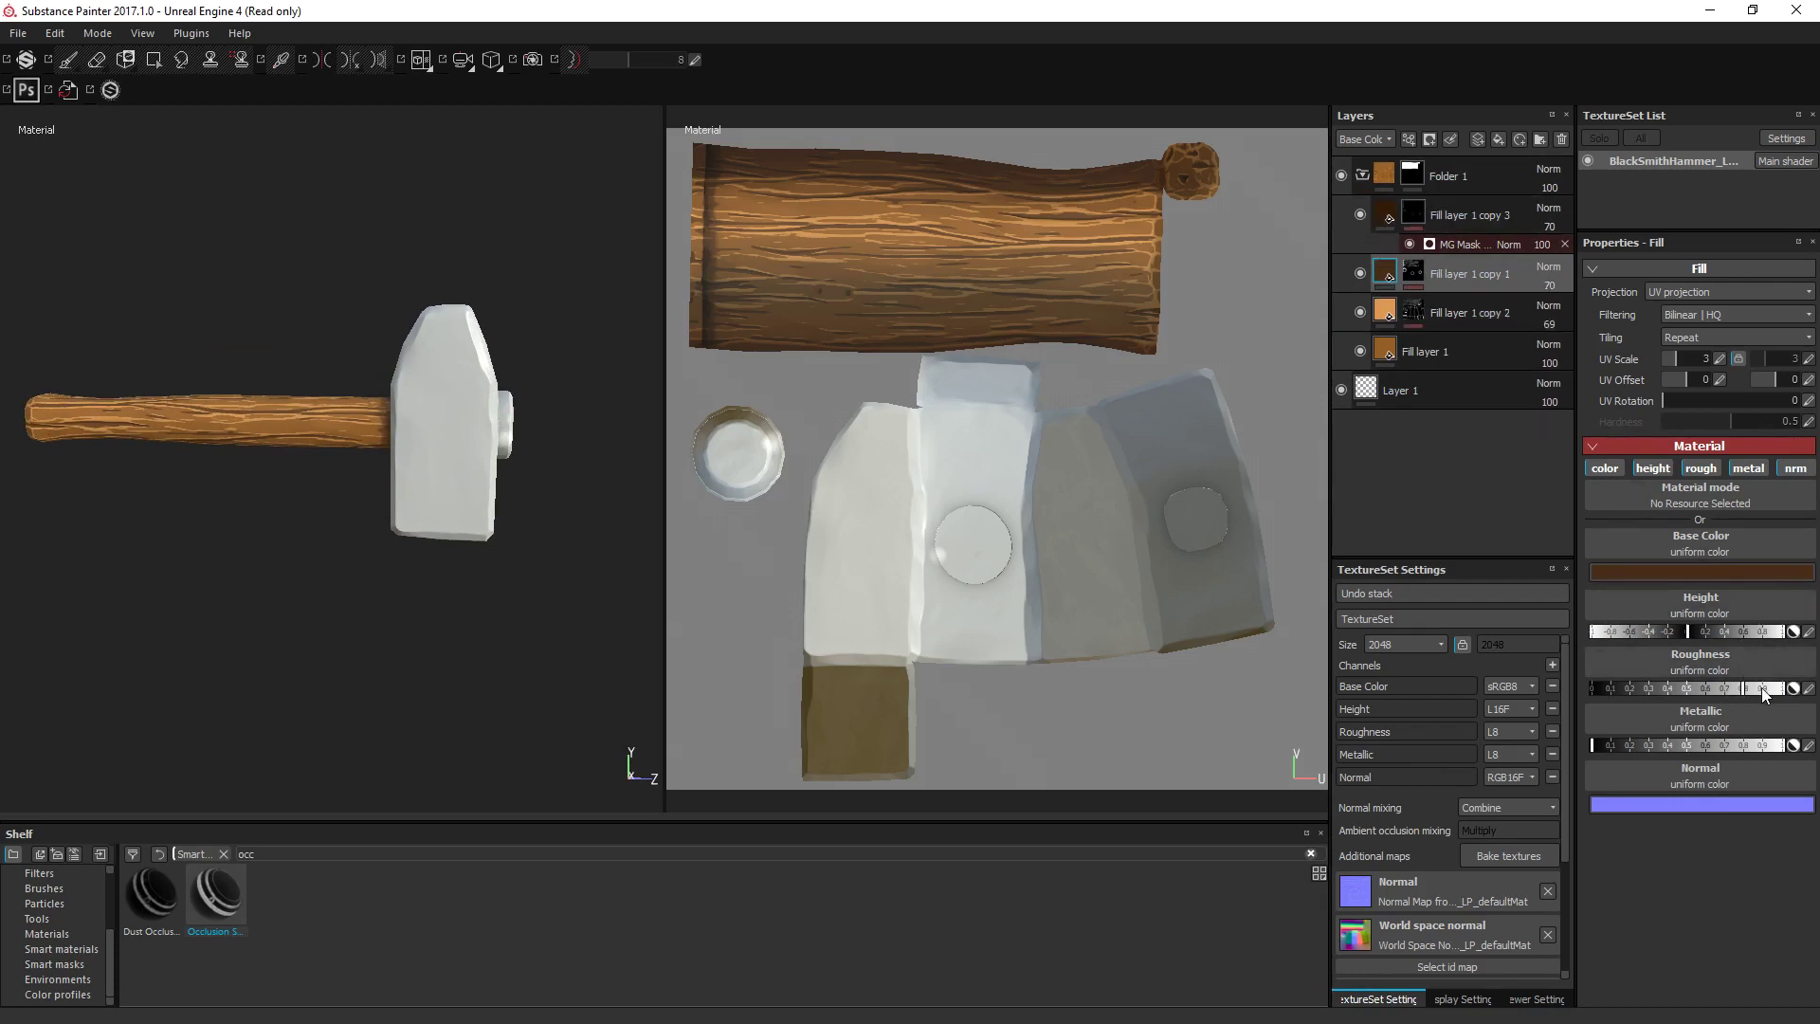
{"action": "left_click", "coordinate": [1386, 216]}
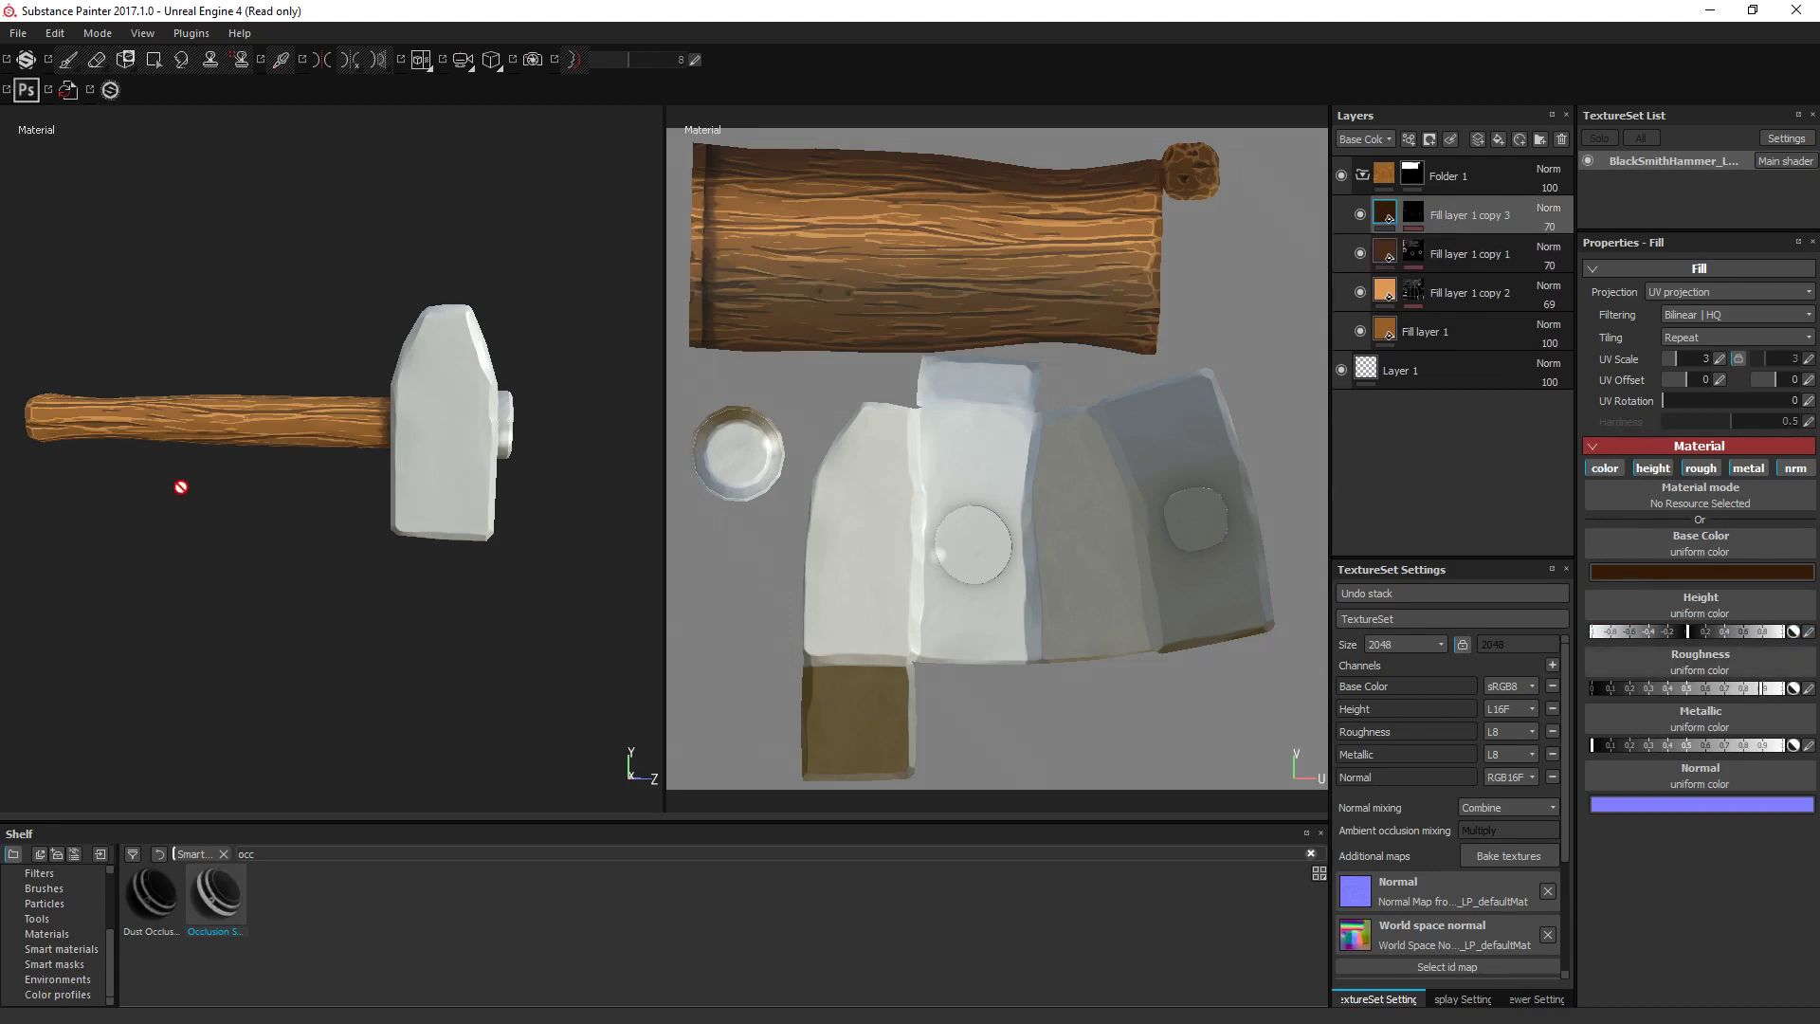
{"action": "scroll", "coordinate": [250, 505], "scroll_direction": "up", "scroll_amount": 6}
{"action": "right_click_drag", "start_coordinate": [275, 581], "coordinate": [328, 556], "text": "shift"}
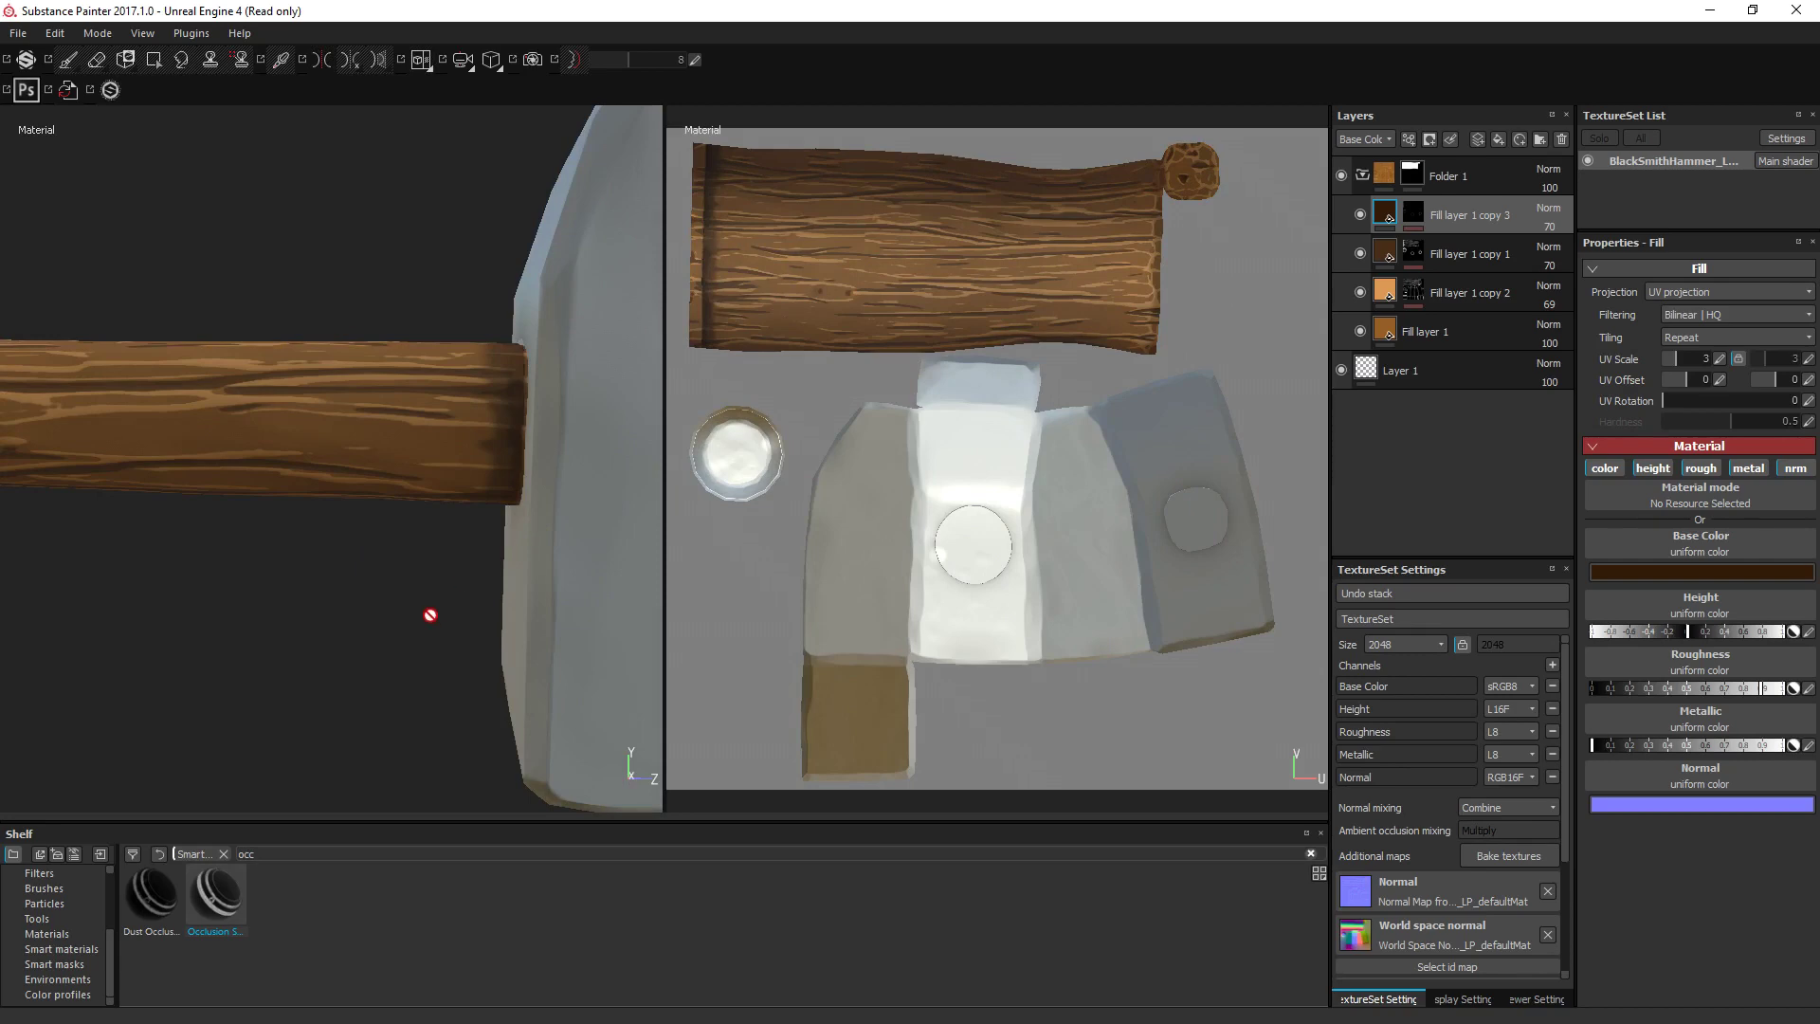
{"action": "right_click_drag", "start_coordinate": [431, 616], "coordinate": [323, 610], "text": "shift"}
{"action": "middle_click_drag", "start_coordinate": [322, 610], "coordinate": [237, 585], "text": "alt"}
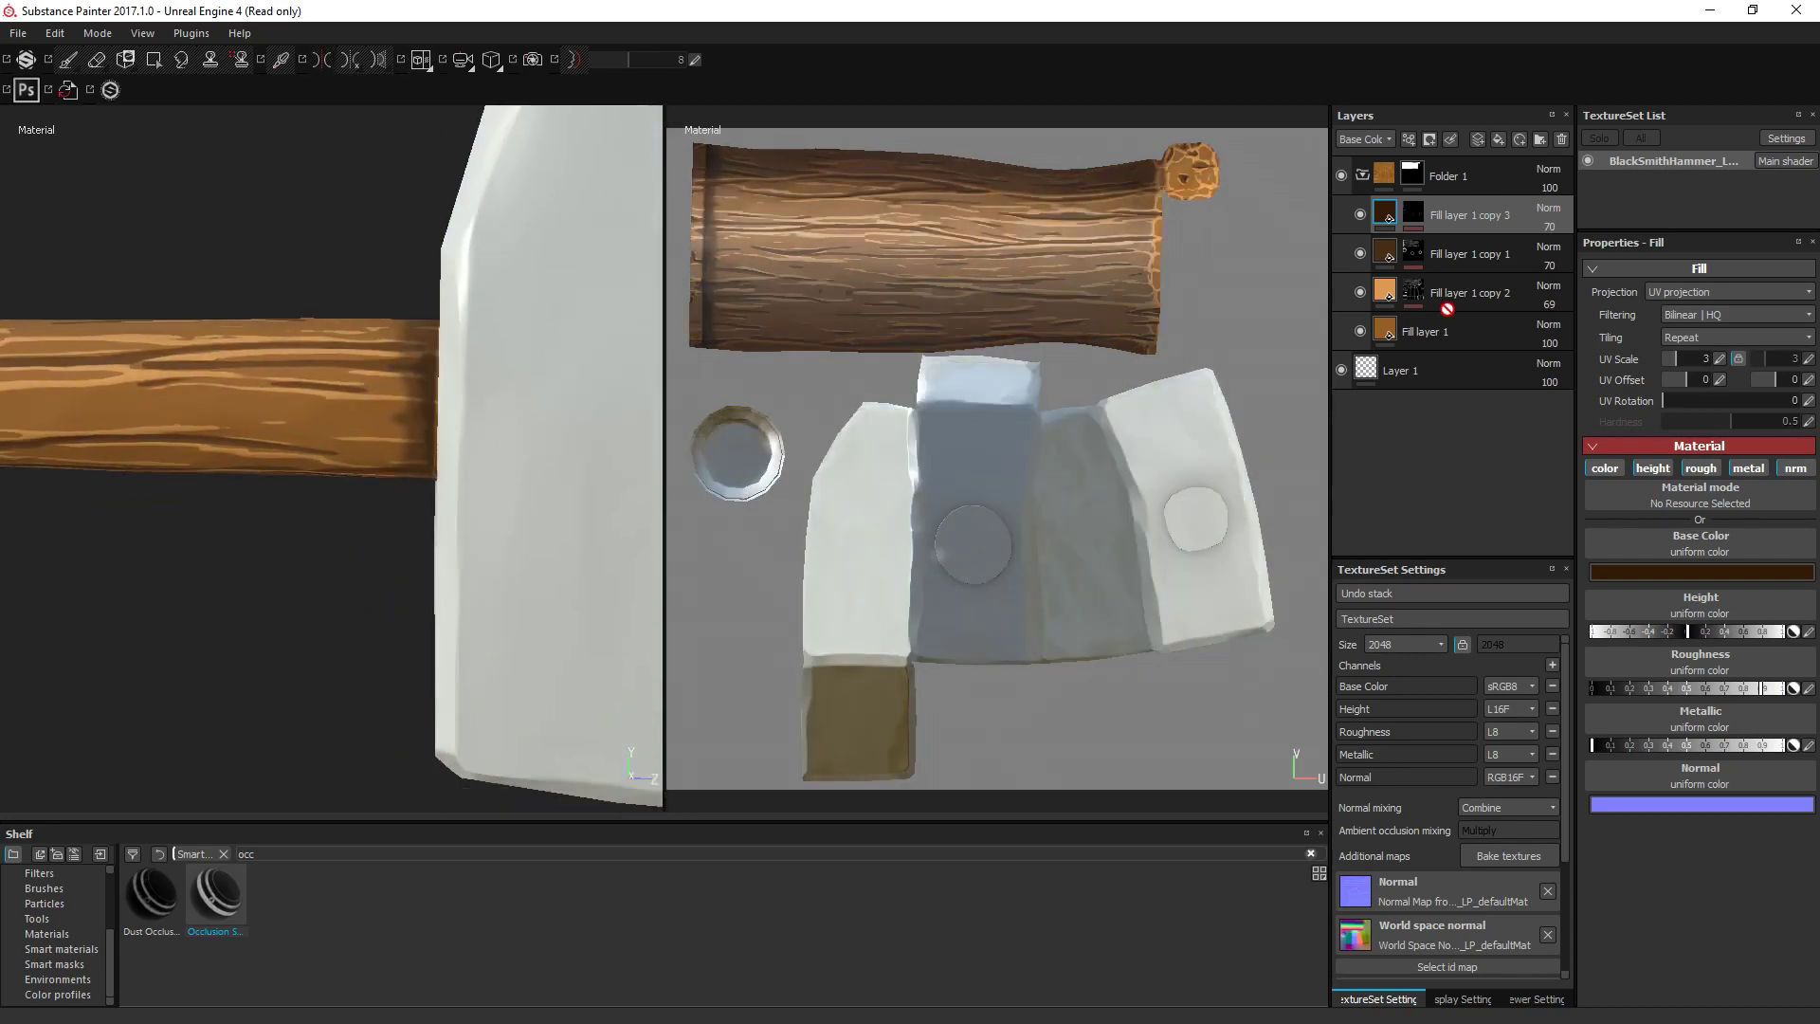
Duplicate Folder 1 and set the base color of the duplicate's Fill layer 1 to neutral gray, RGB 0.228.
{"action": "right_click", "coordinate": [1479, 188]}
{"action": "left_click", "coordinate": [1546, 474]}
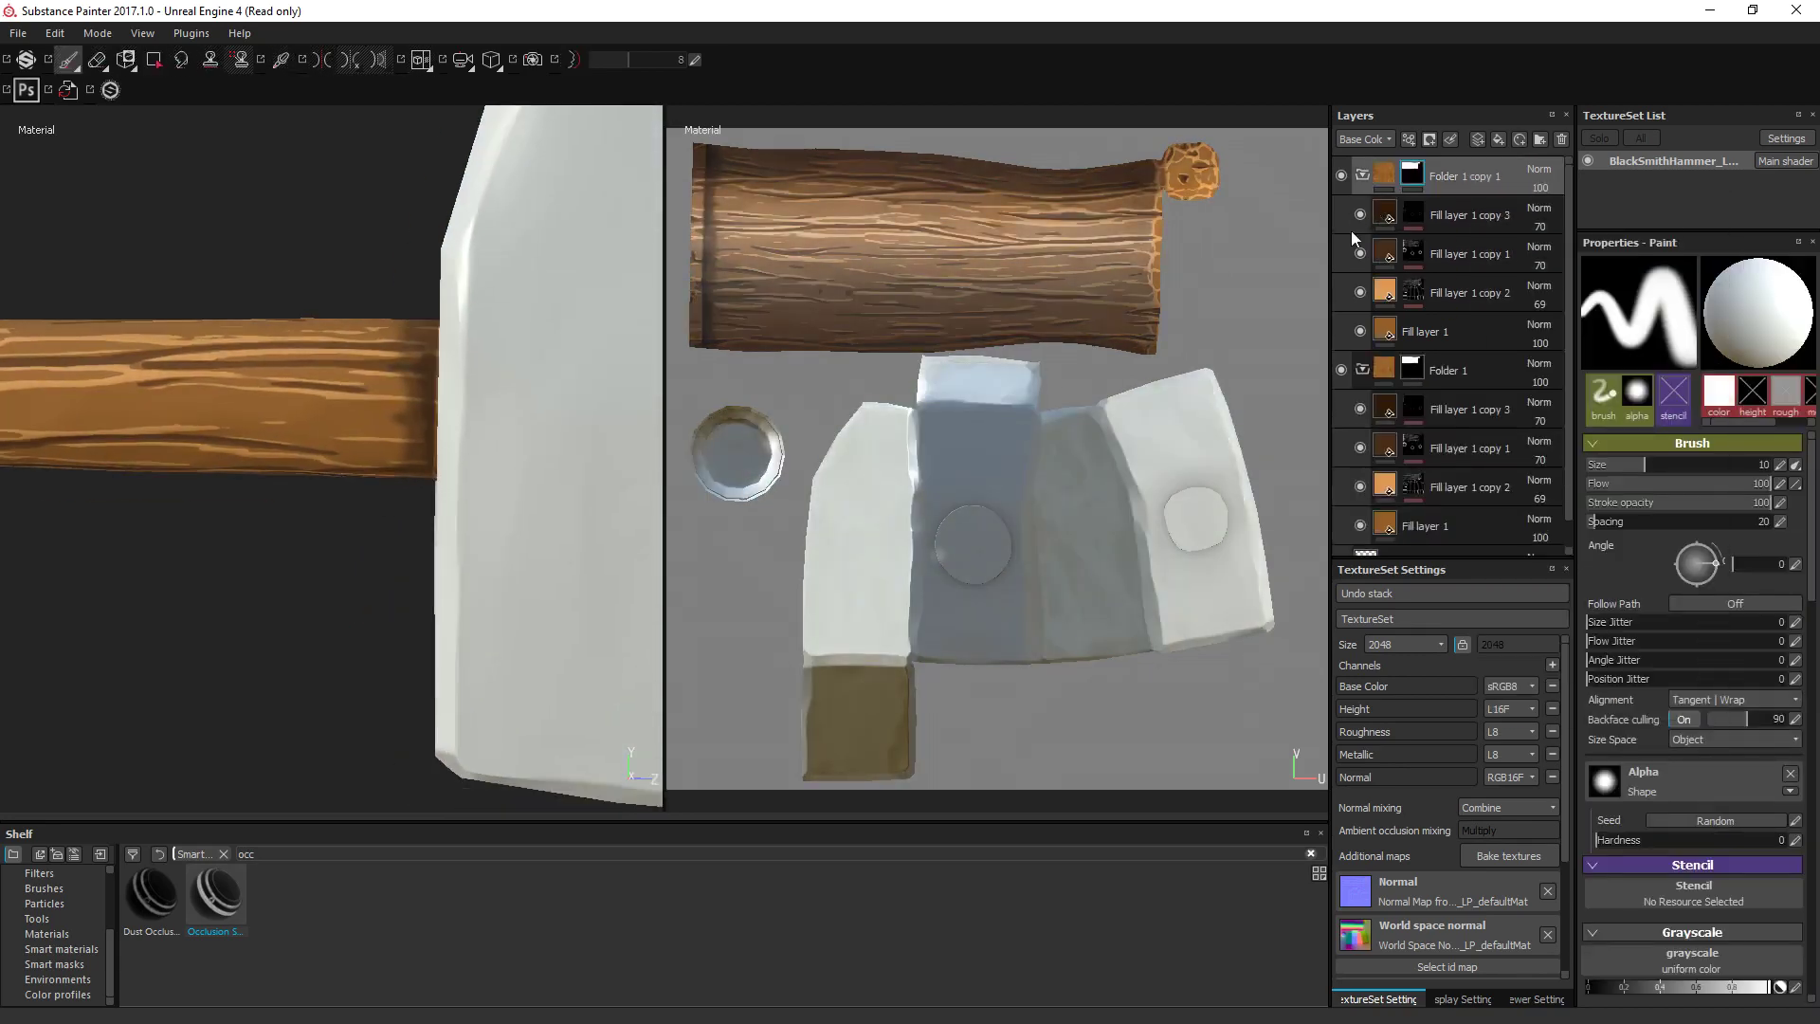
{"action": "left_click", "coordinate": [1386, 332]}
{"action": "left_click", "coordinate": [1676, 578]}
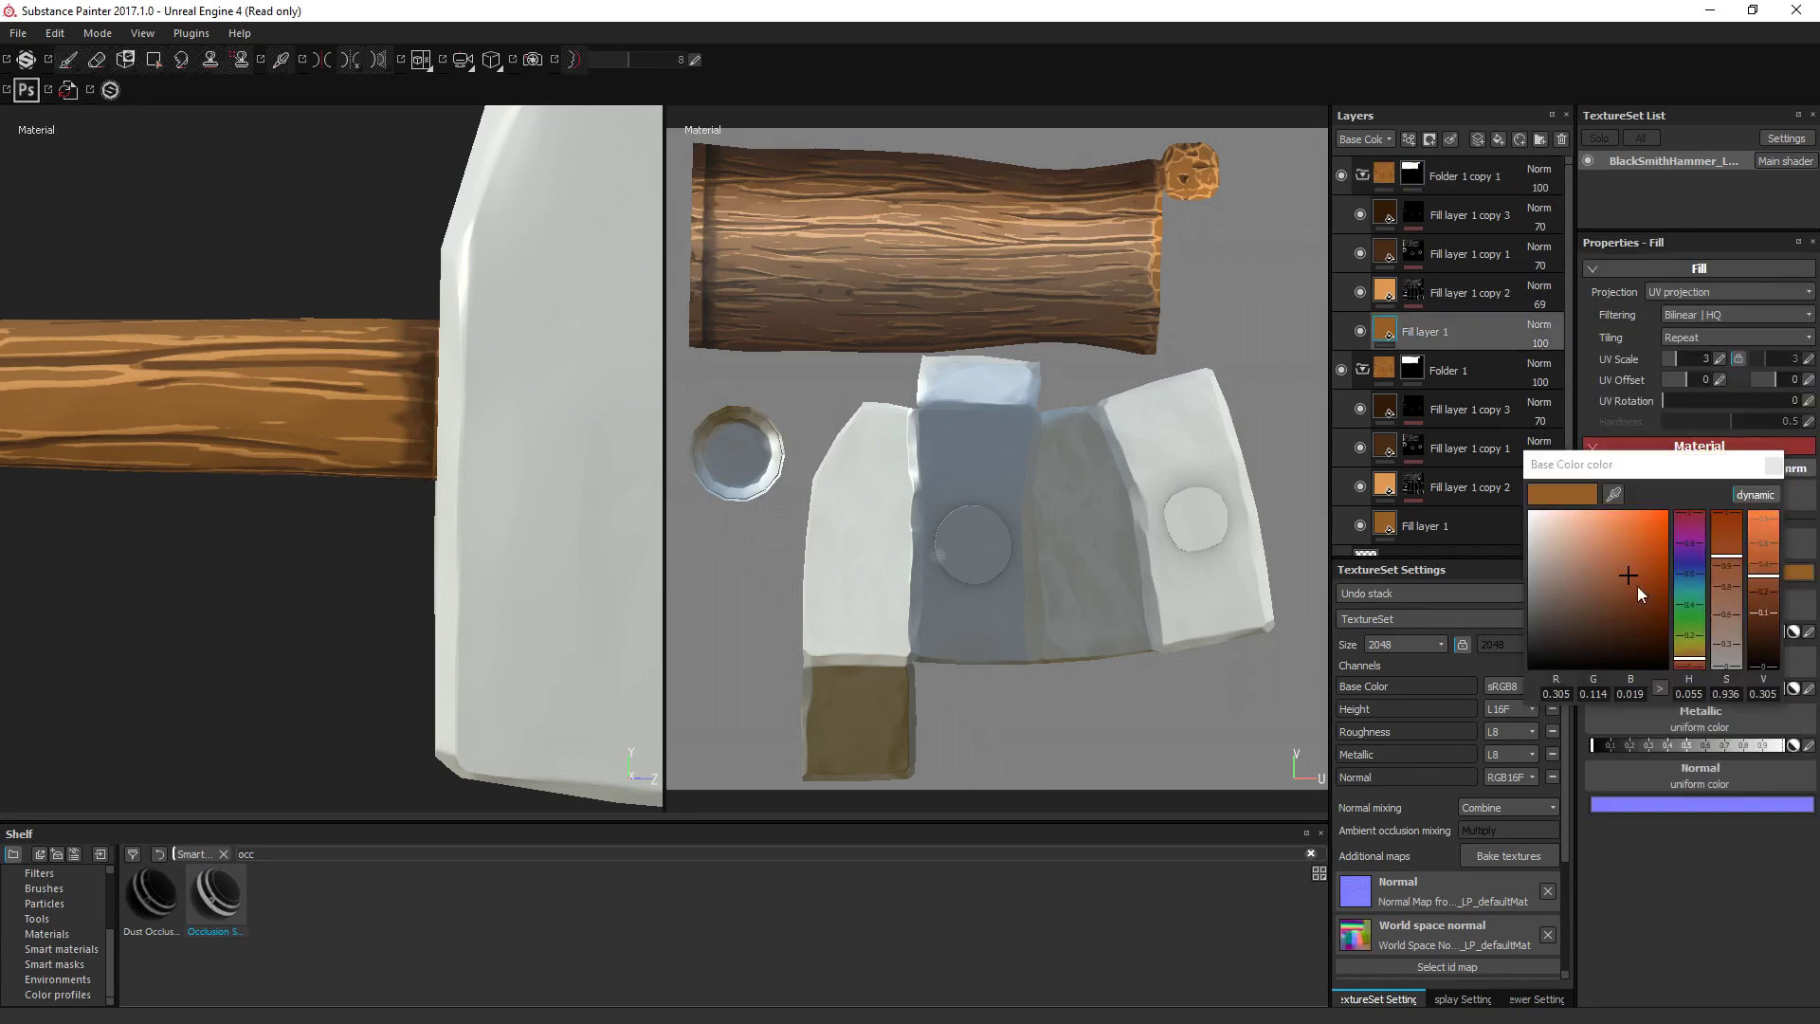
{"action": "left_click_drag", "start_coordinate": [1539, 582], "coordinate": [1522, 588]}
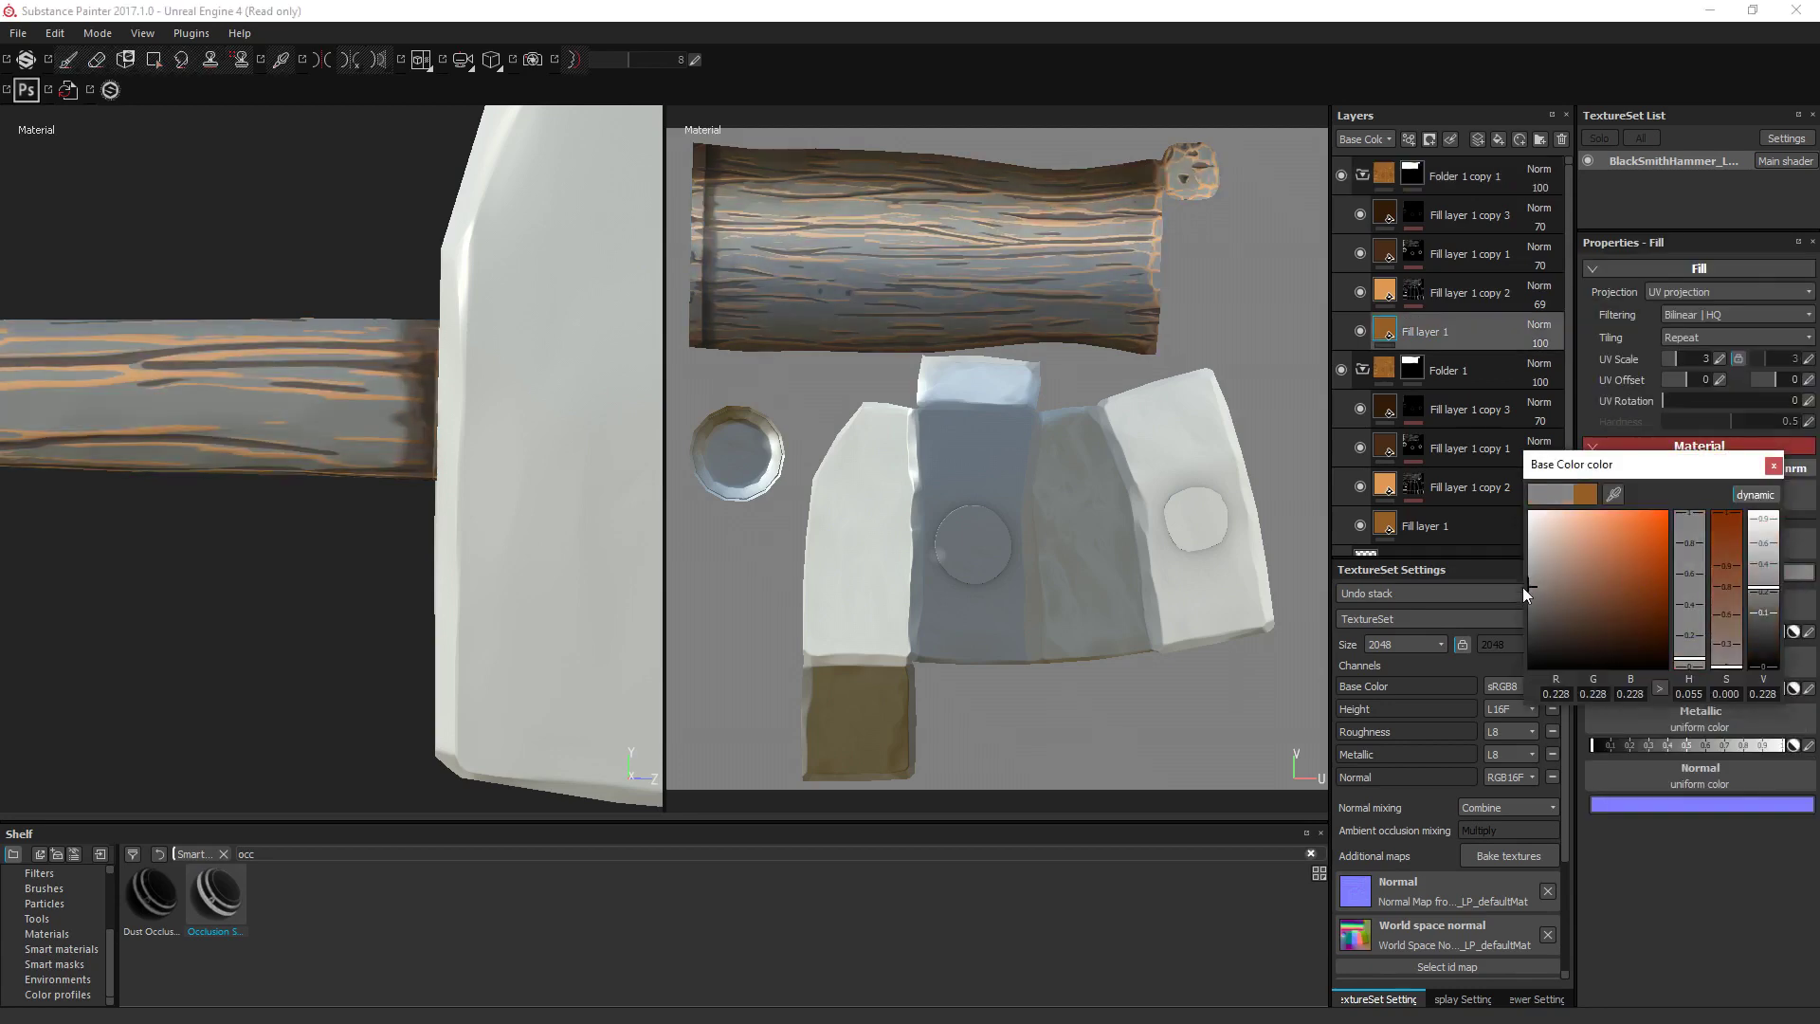
Reset the mask of Folder 1 copy 1 to black so the gray material no longer covers the handle.
{"action": "right_click", "coordinate": [1405, 177]}
{"action": "left_click", "coordinate": [1441, 204]}
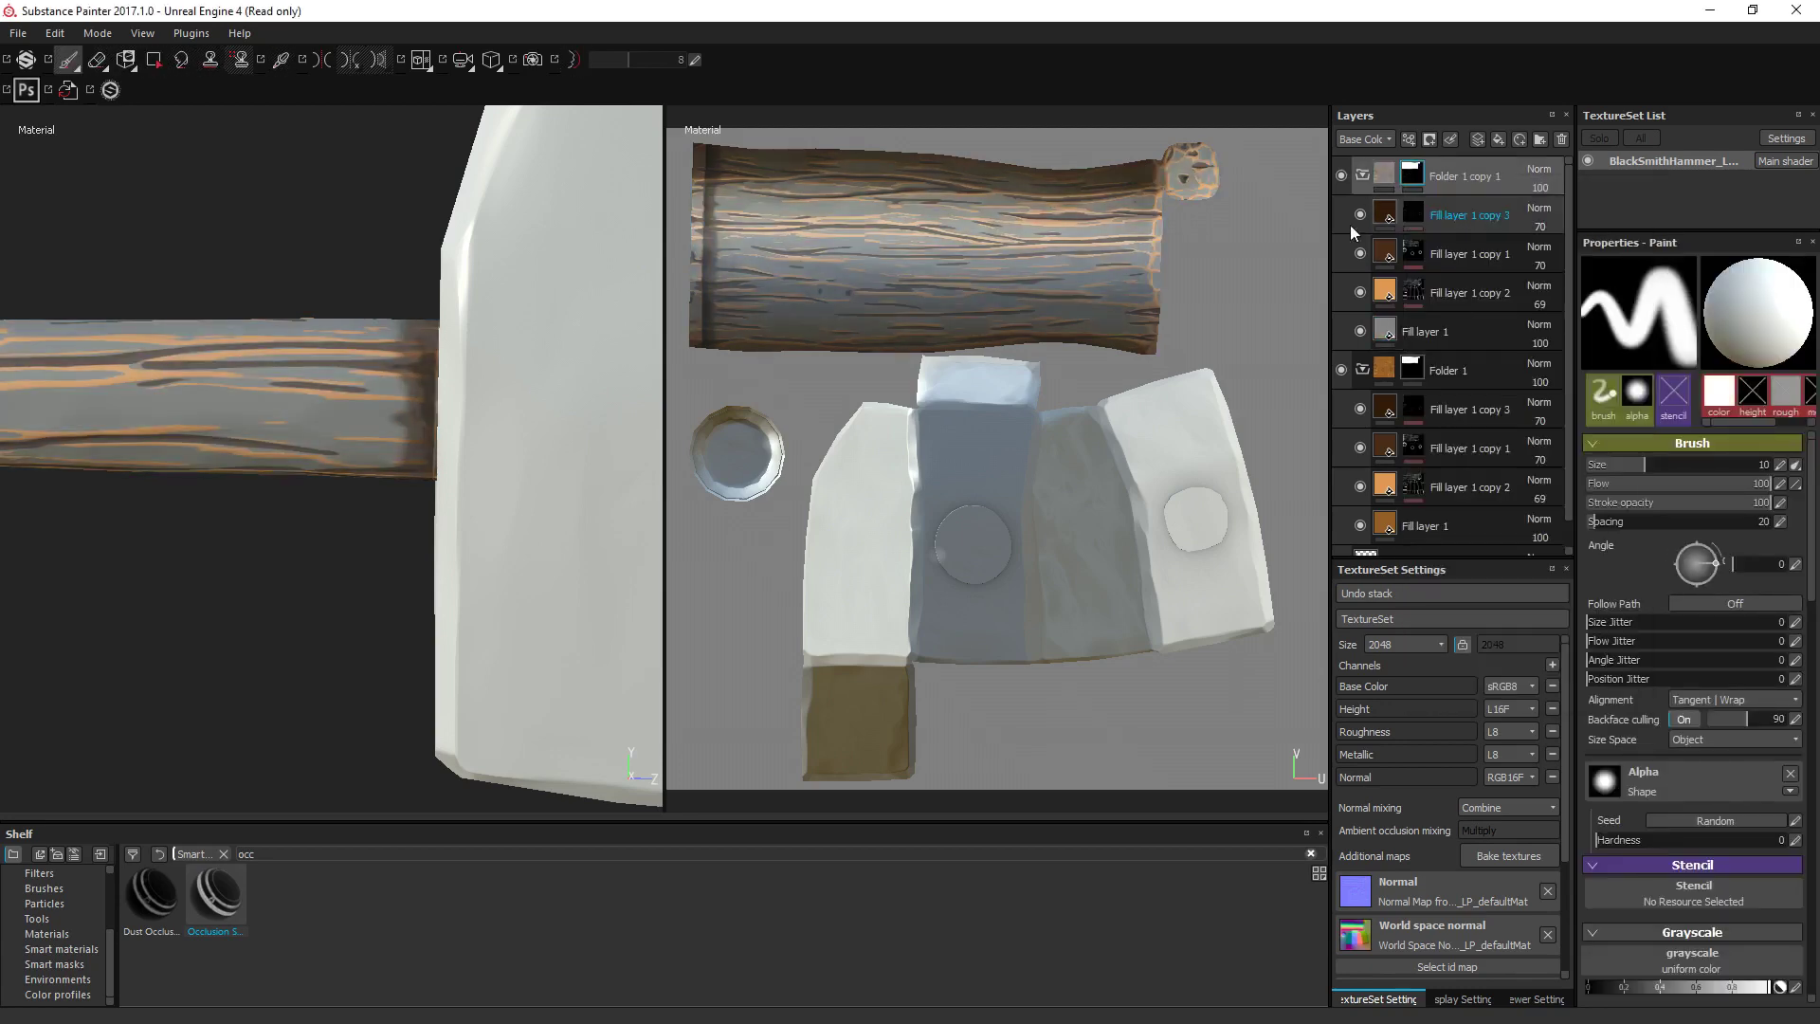
{"action": "scroll", "coordinate": [514, 442], "scroll_direction": "down", "scroll_amount": 1}
{"action": "key", "text": "5"}
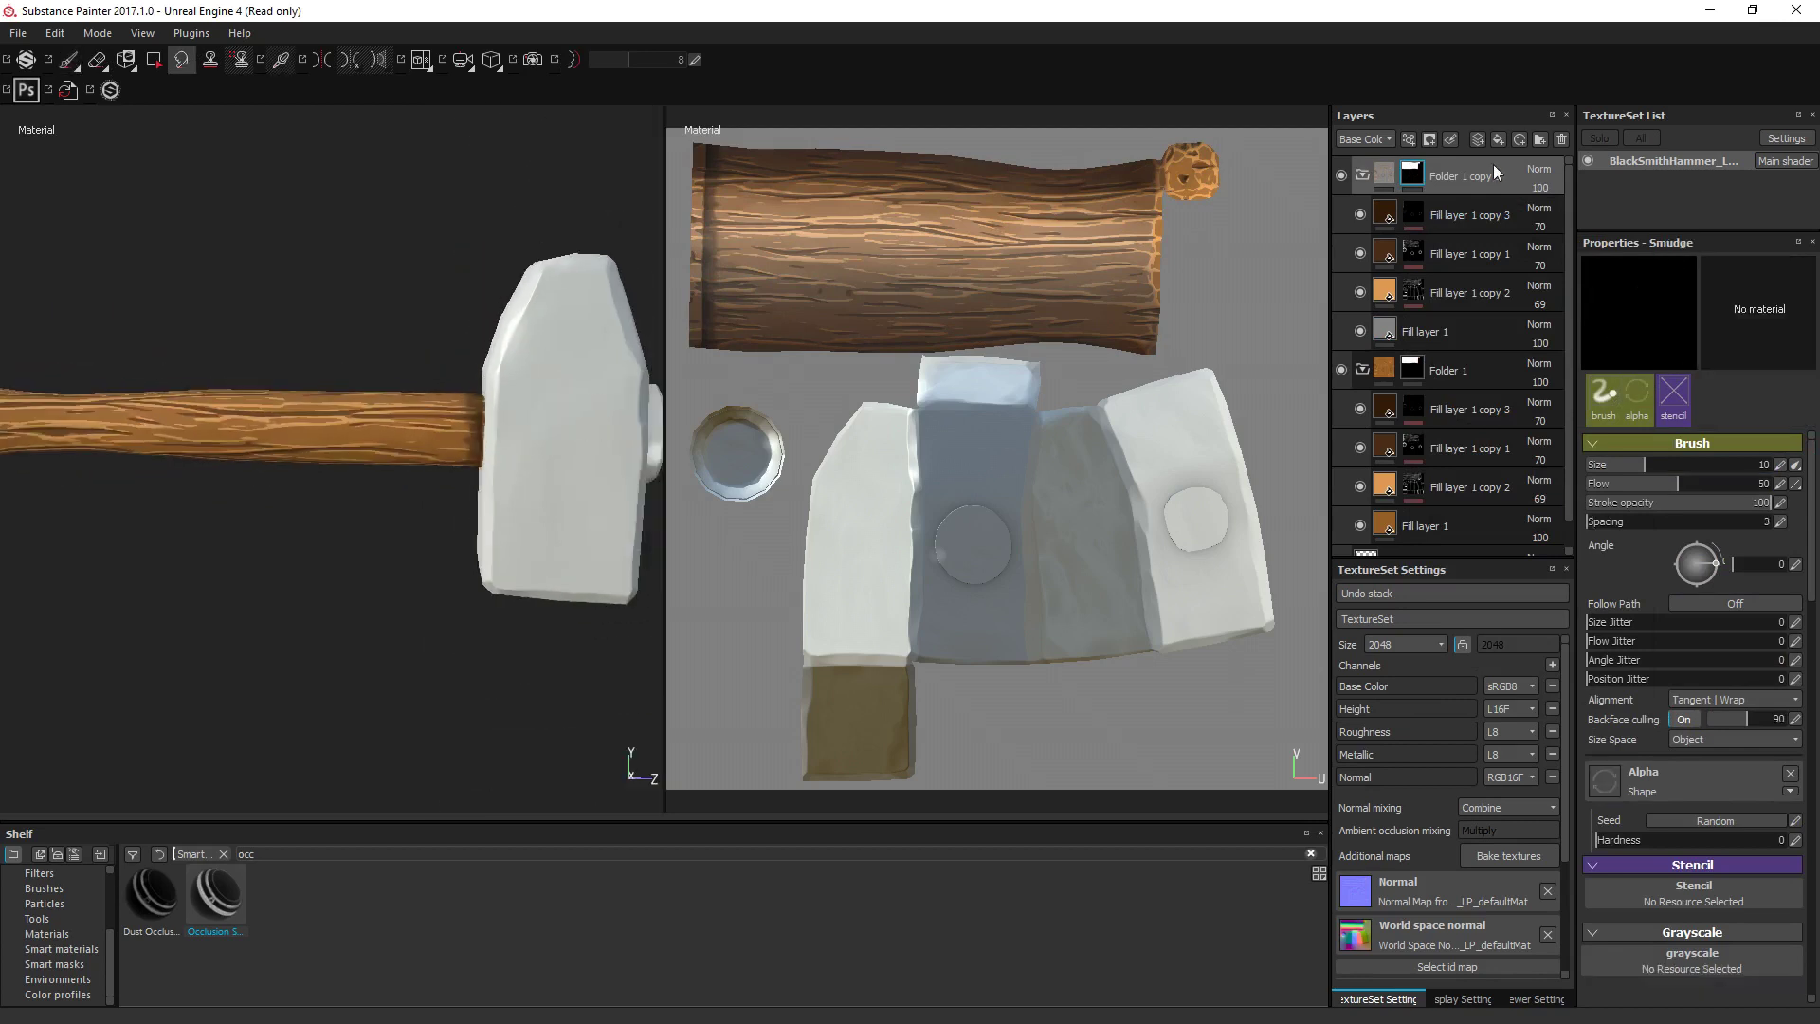
{"action": "left_click", "coordinate": [1409, 175]}
{"action": "middle_click_drag", "start_coordinate": [472, 384], "coordinate": [284, 410], "text": "alt"}
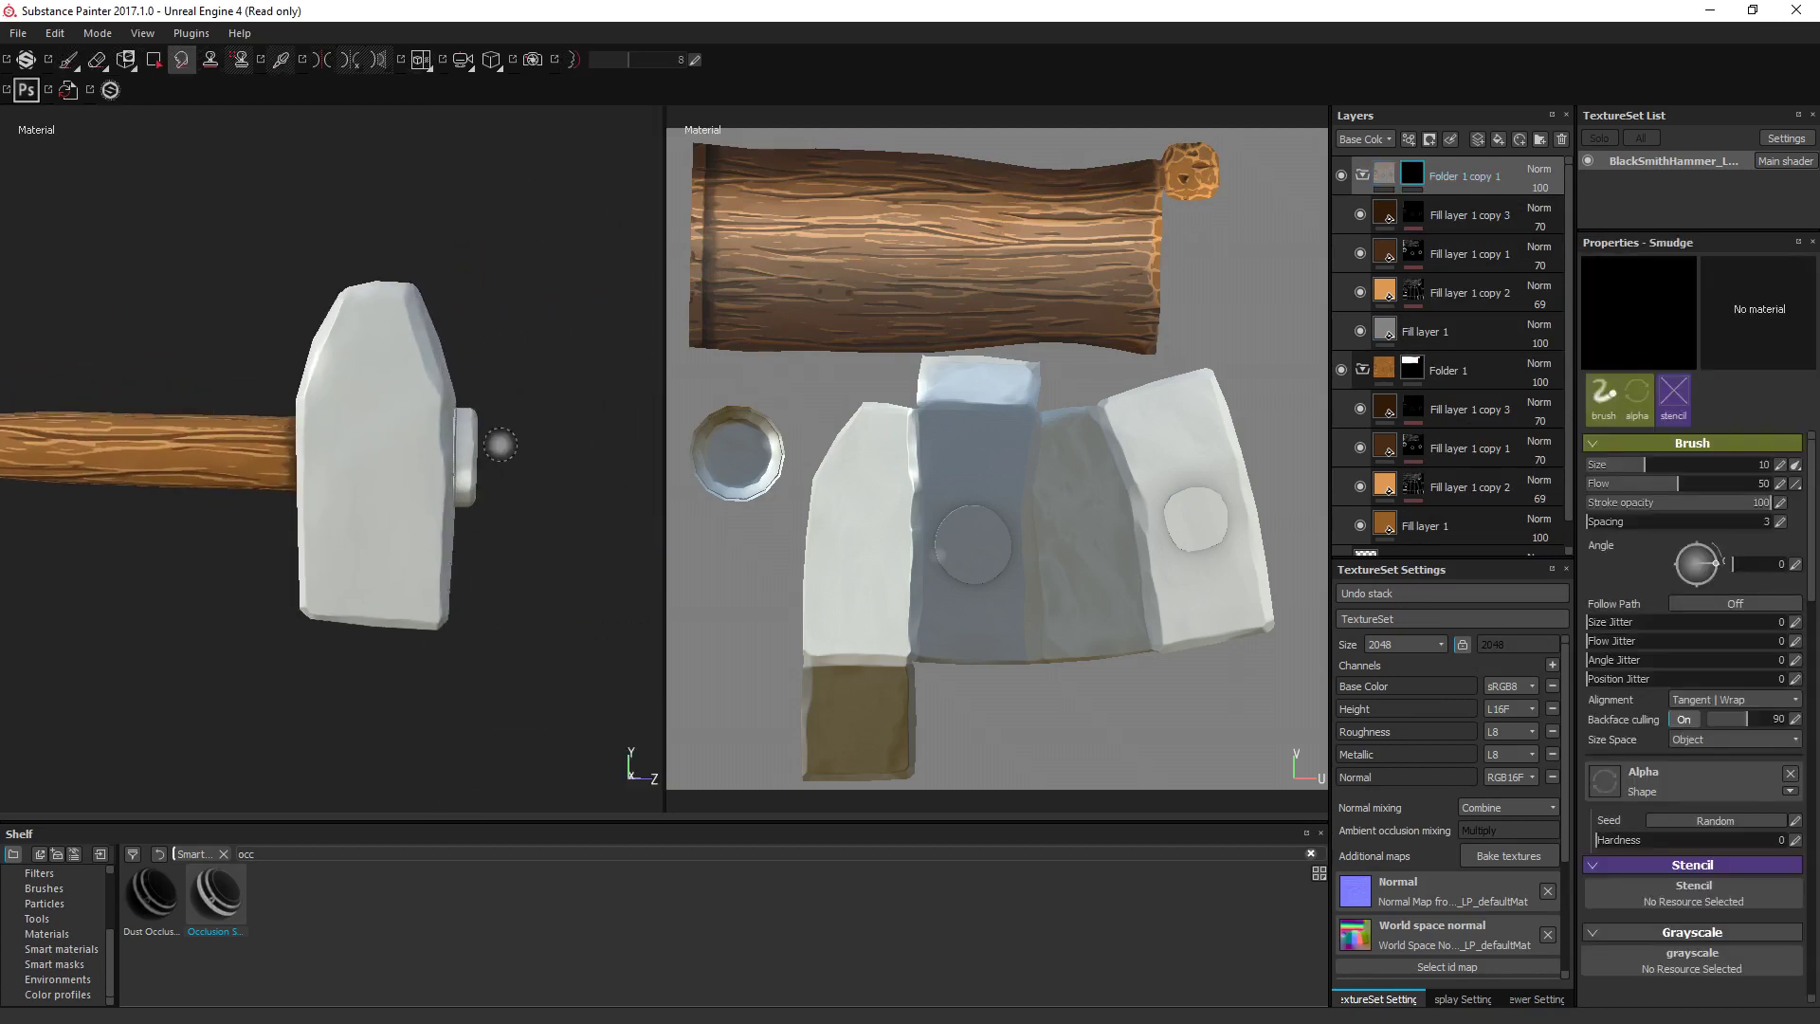
Polygon-fill the mask of Folder 1 copy 1 in white over the whole hammer head and its round side knob.
{"action": "key", "text": "4"}
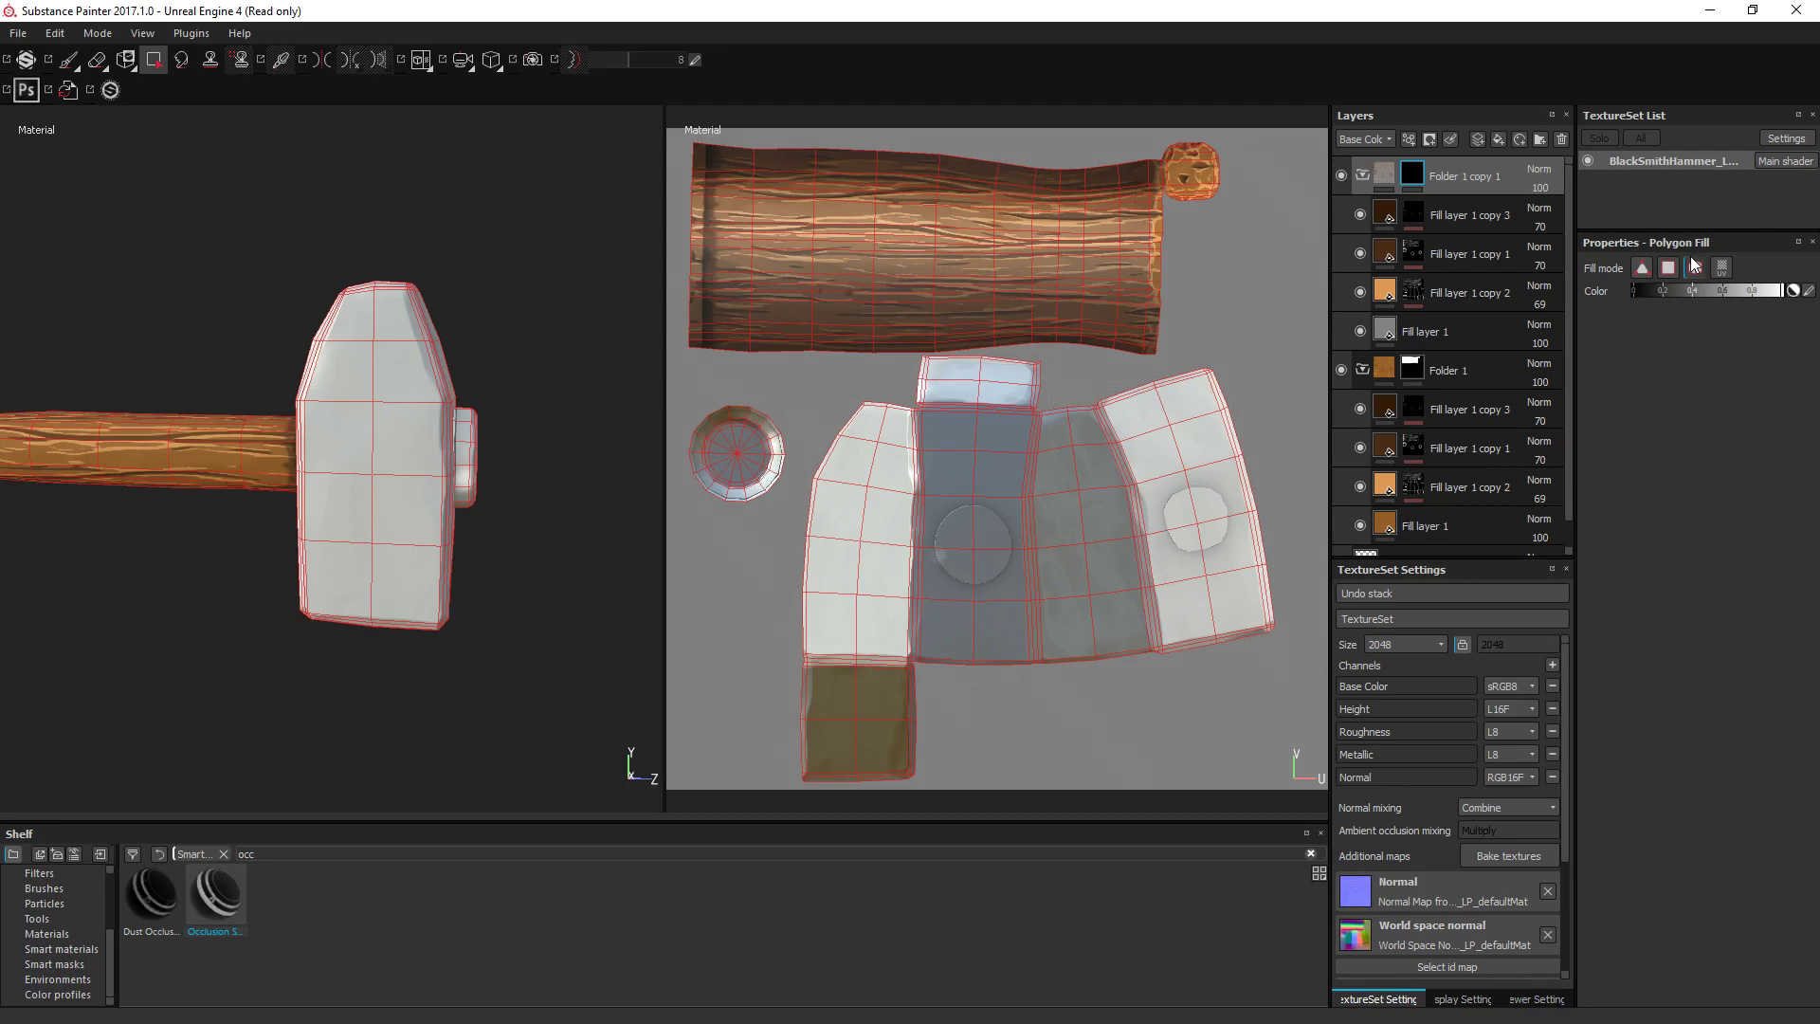
{"action": "left_click", "coordinate": [374, 420]}
{"action": "left_click_drag", "start_coordinate": [476, 455], "coordinate": [457, 468], "text": "alt"}
{"action": "left_click", "coordinate": [484, 450]}
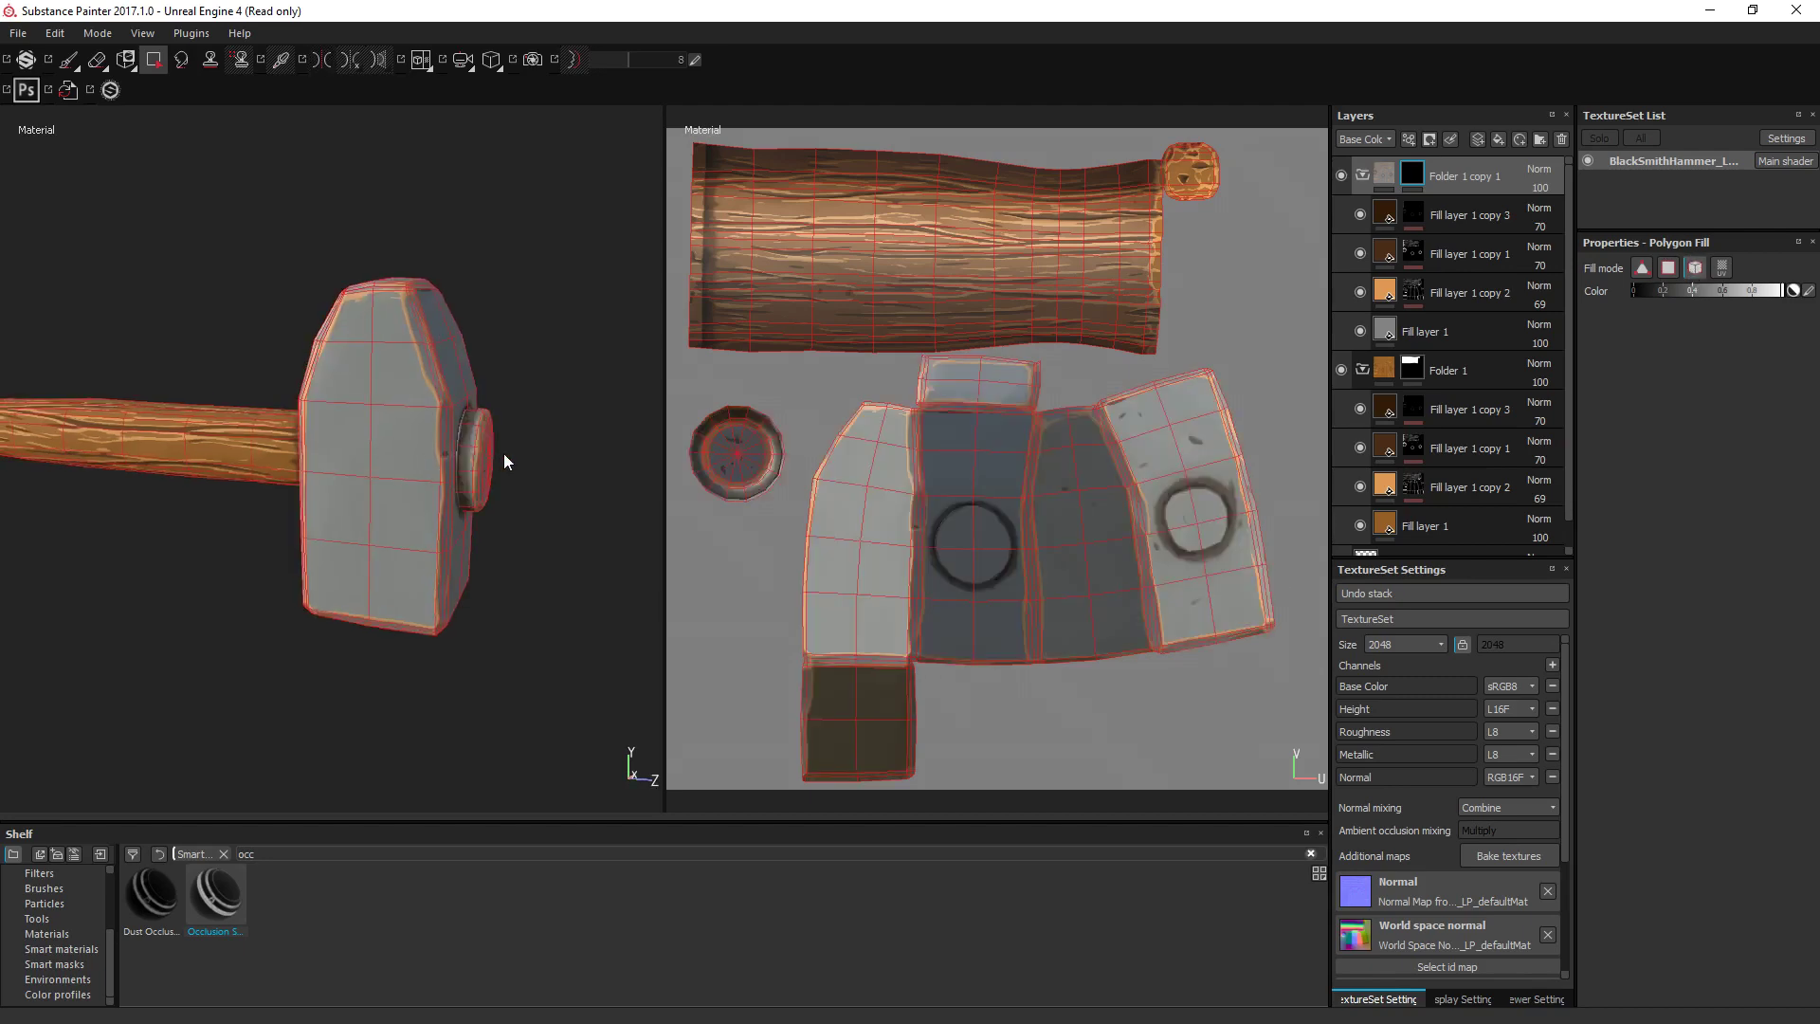
{"action": "key", "text": "1"}
{"action": "right_click_drag", "start_coordinate": [542, 402], "coordinate": [550, 364], "text": "alt"}
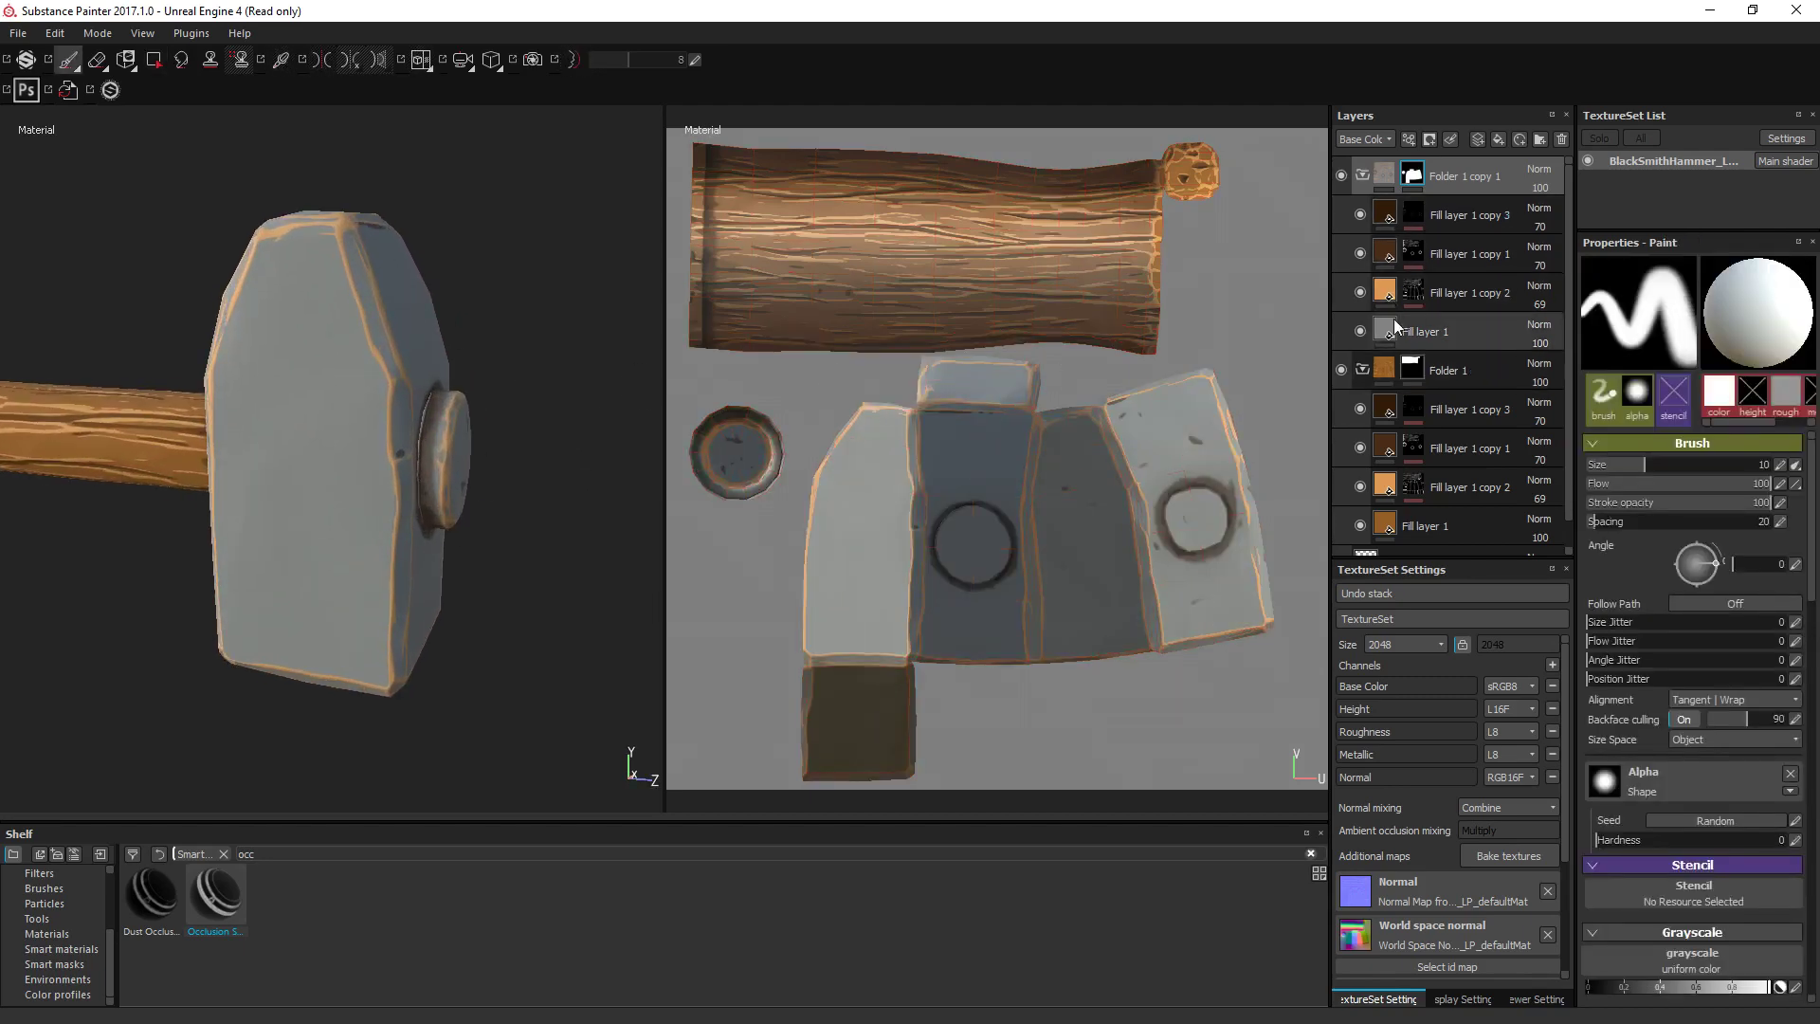
Set the base color of Folder 1 copy 1's Fill layer 1 copy 2 to light gray for the head's edge highlights.
{"action": "left_click", "coordinate": [1389, 294]}
{"action": "left_click", "coordinate": [1652, 583]}
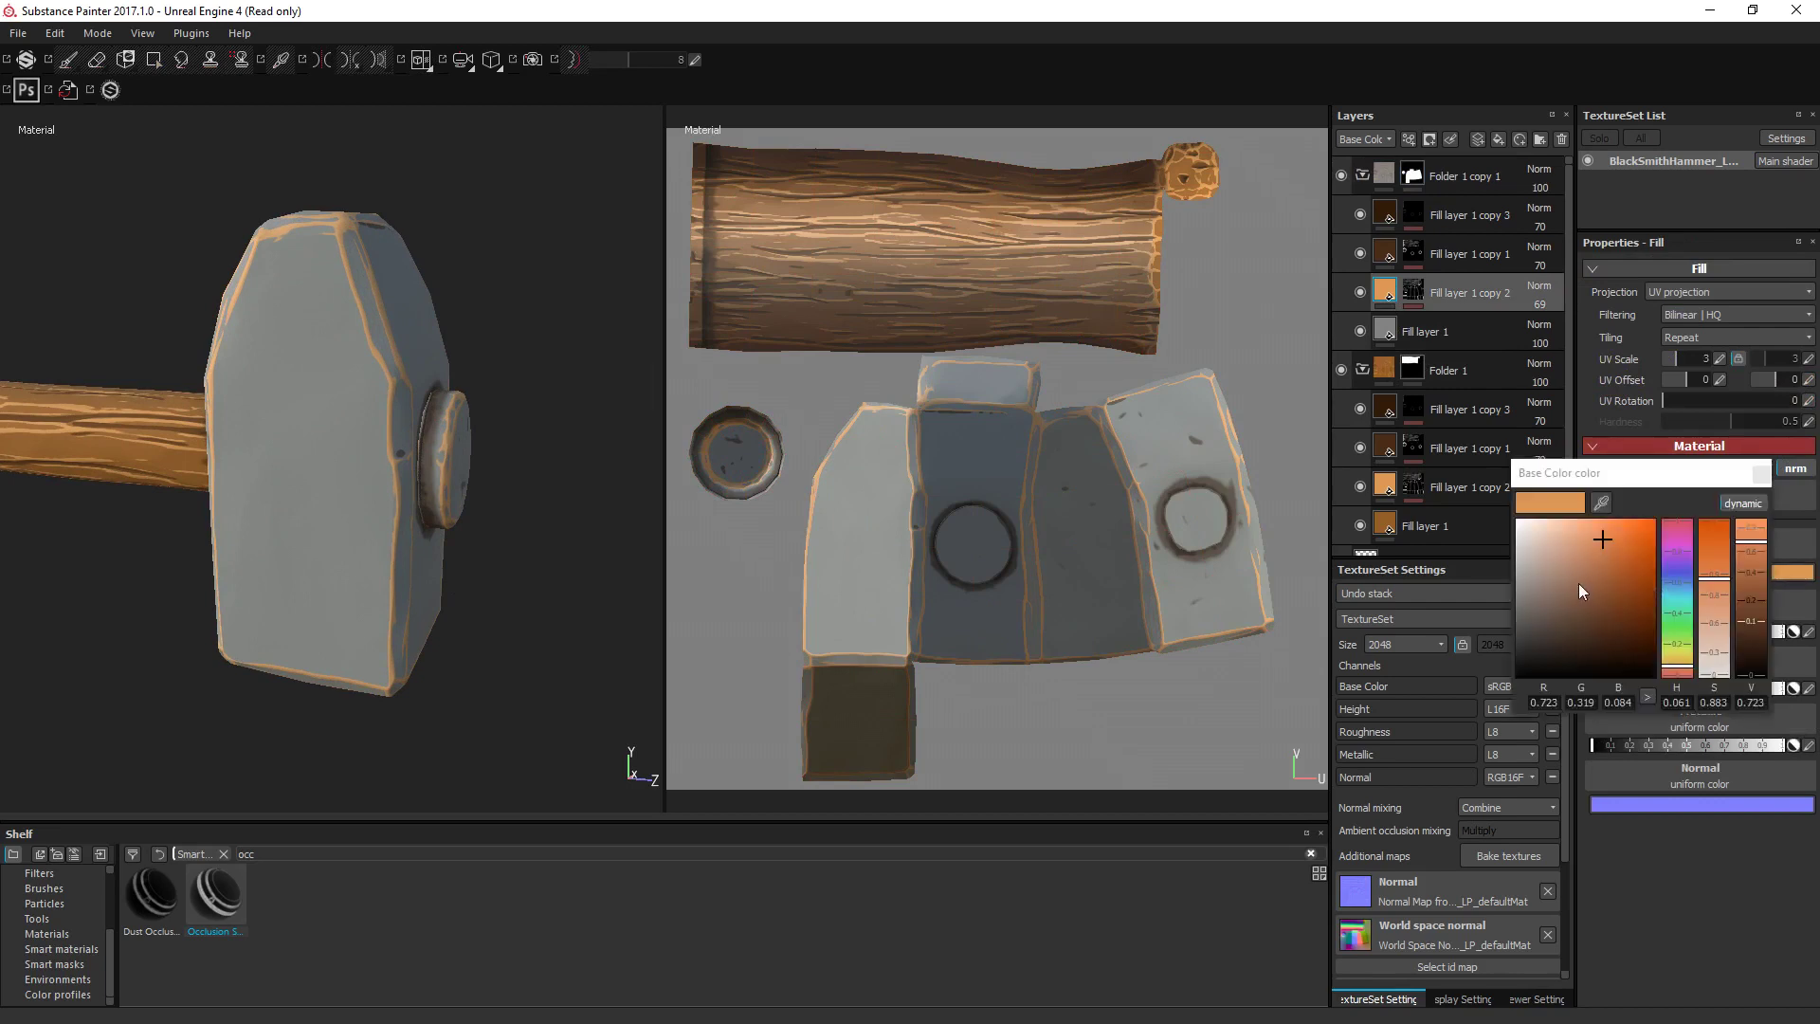
{"action": "left_click", "coordinate": [1527, 571]}
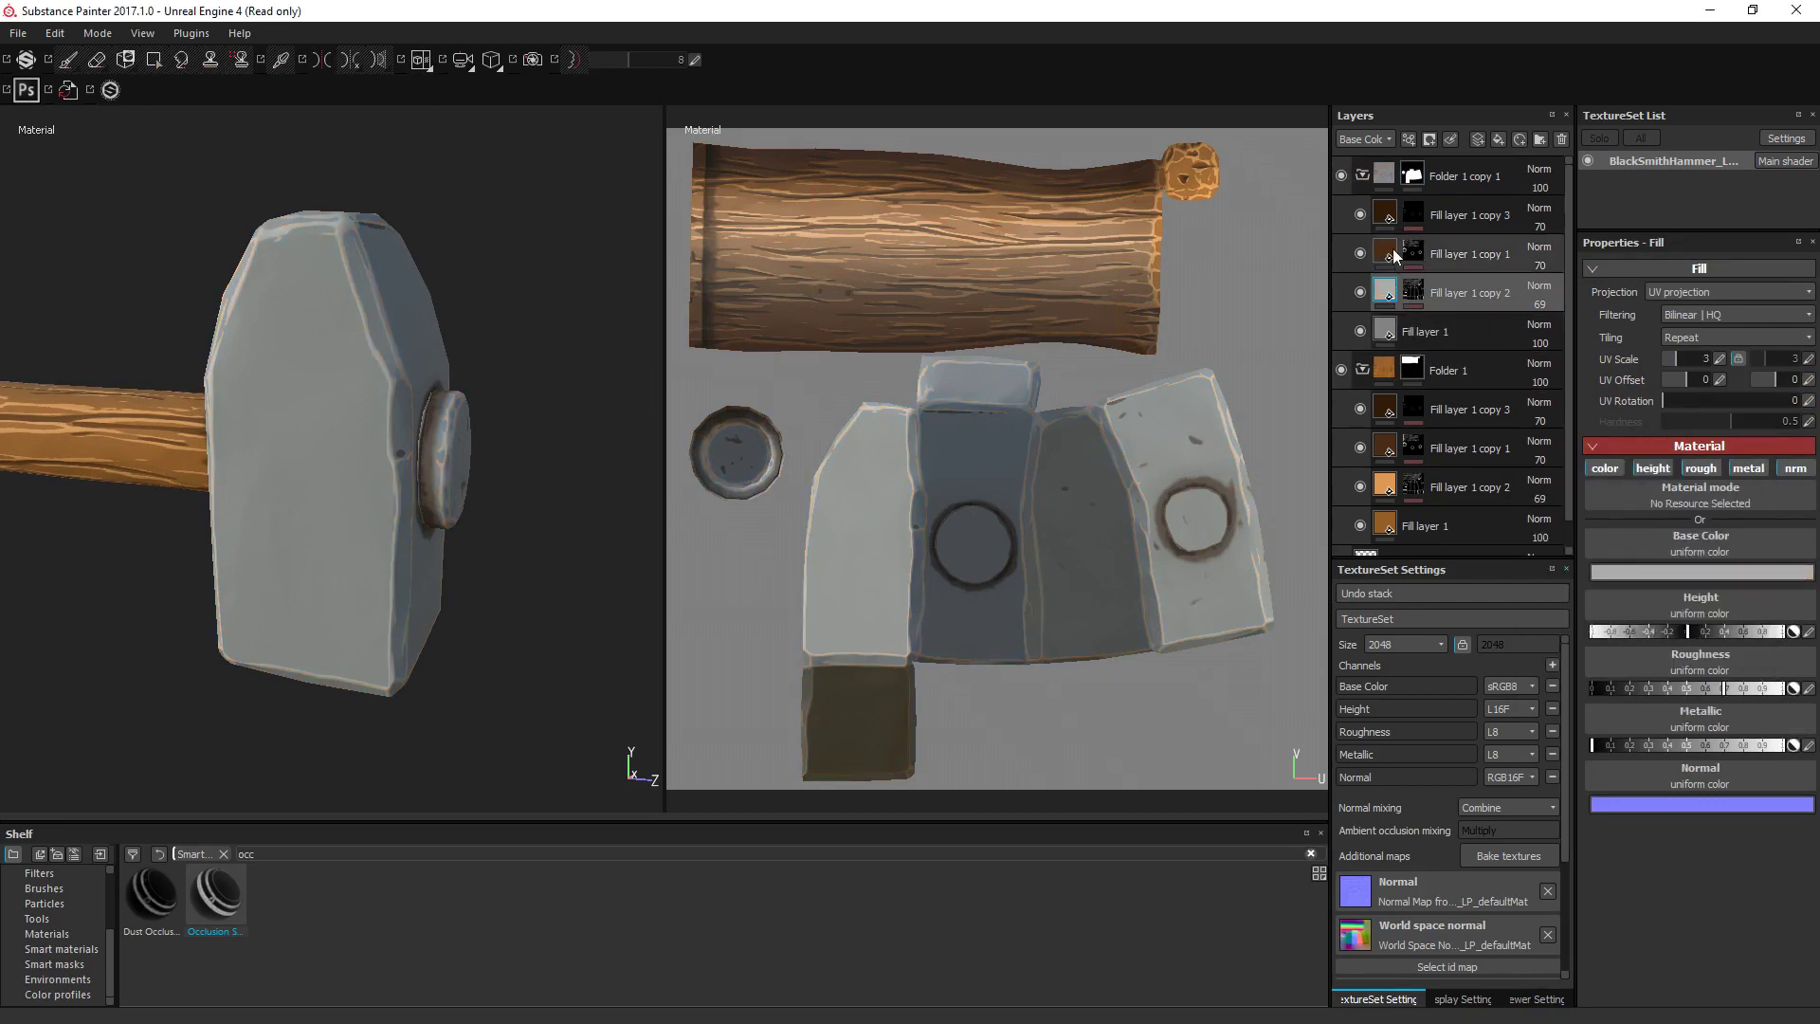
Set the base color of Folder 1 copy 1's Fill layer 1 copy 1 to dark gray, RGB 0.073.
{"action": "left_click", "coordinate": [1391, 249]}
{"action": "left_click", "coordinate": [1620, 575]}
{"action": "left_click_drag", "start_coordinate": [1495, 623], "coordinate": [1477, 622]}
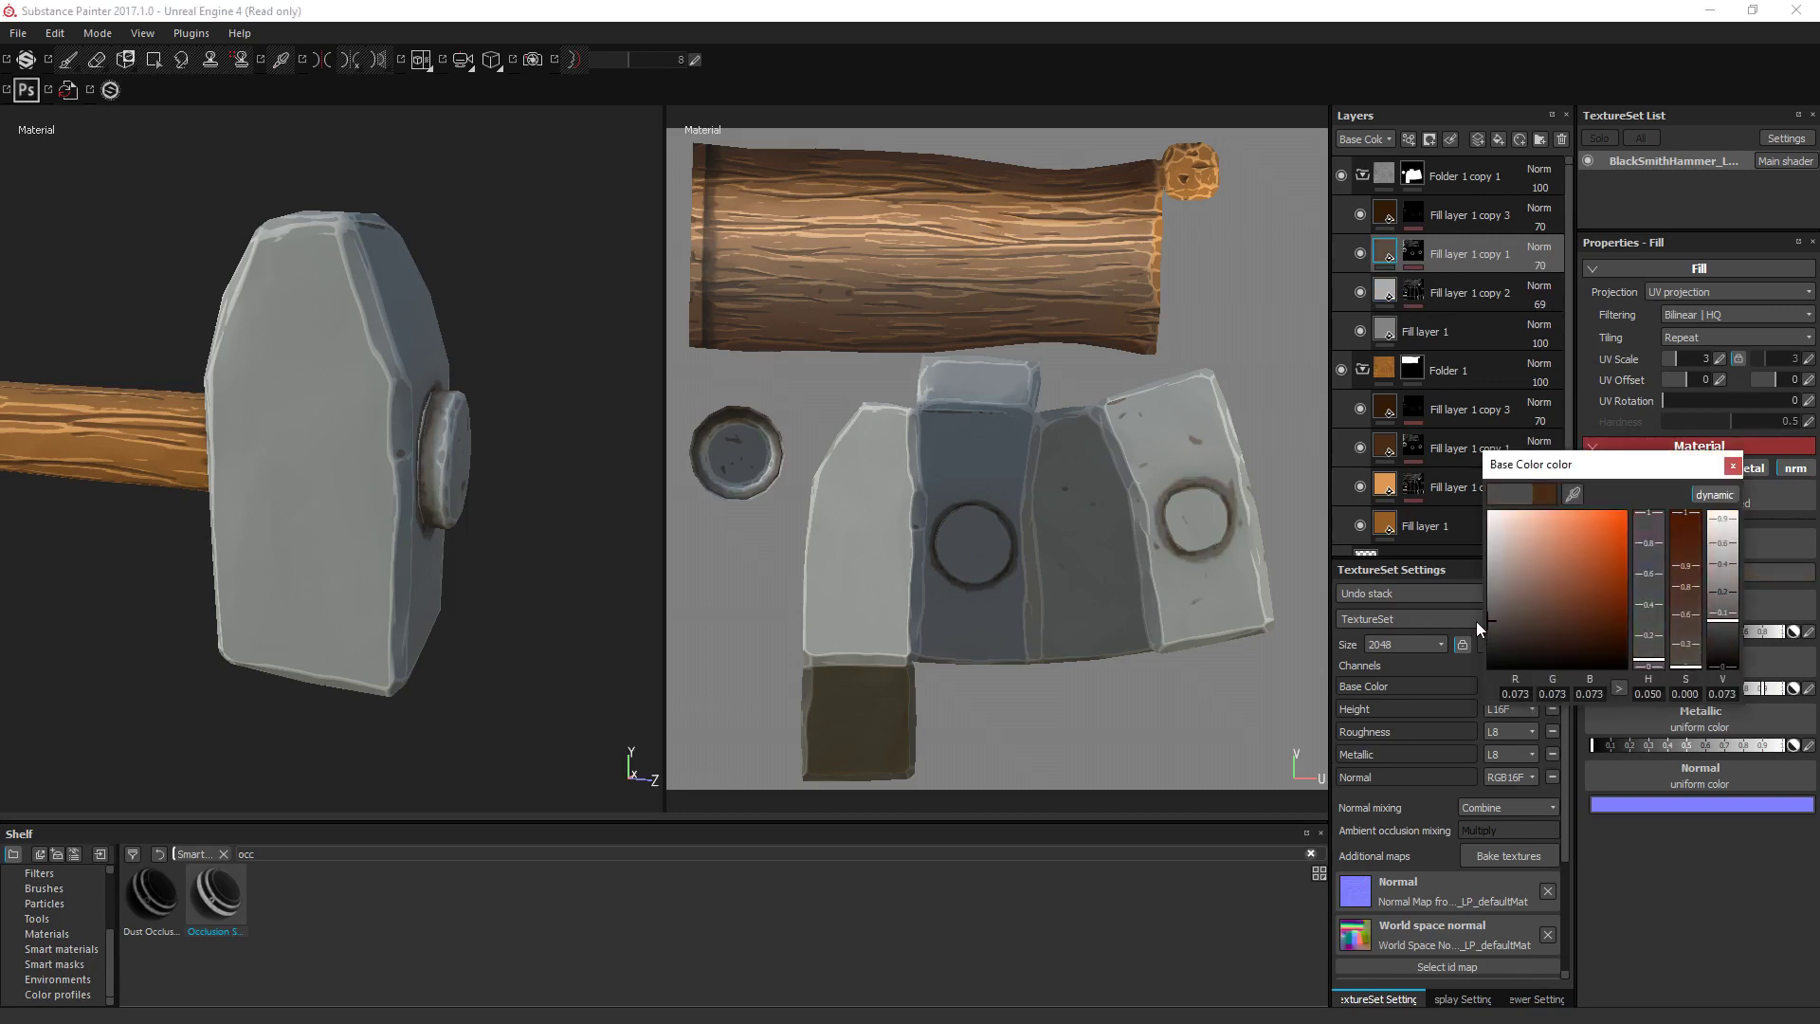
Set the base color of Folder 1 copy 1's Fill layer 1 copy 3 from brown to dark gray.
{"action": "left_click", "coordinate": [1386, 212]}
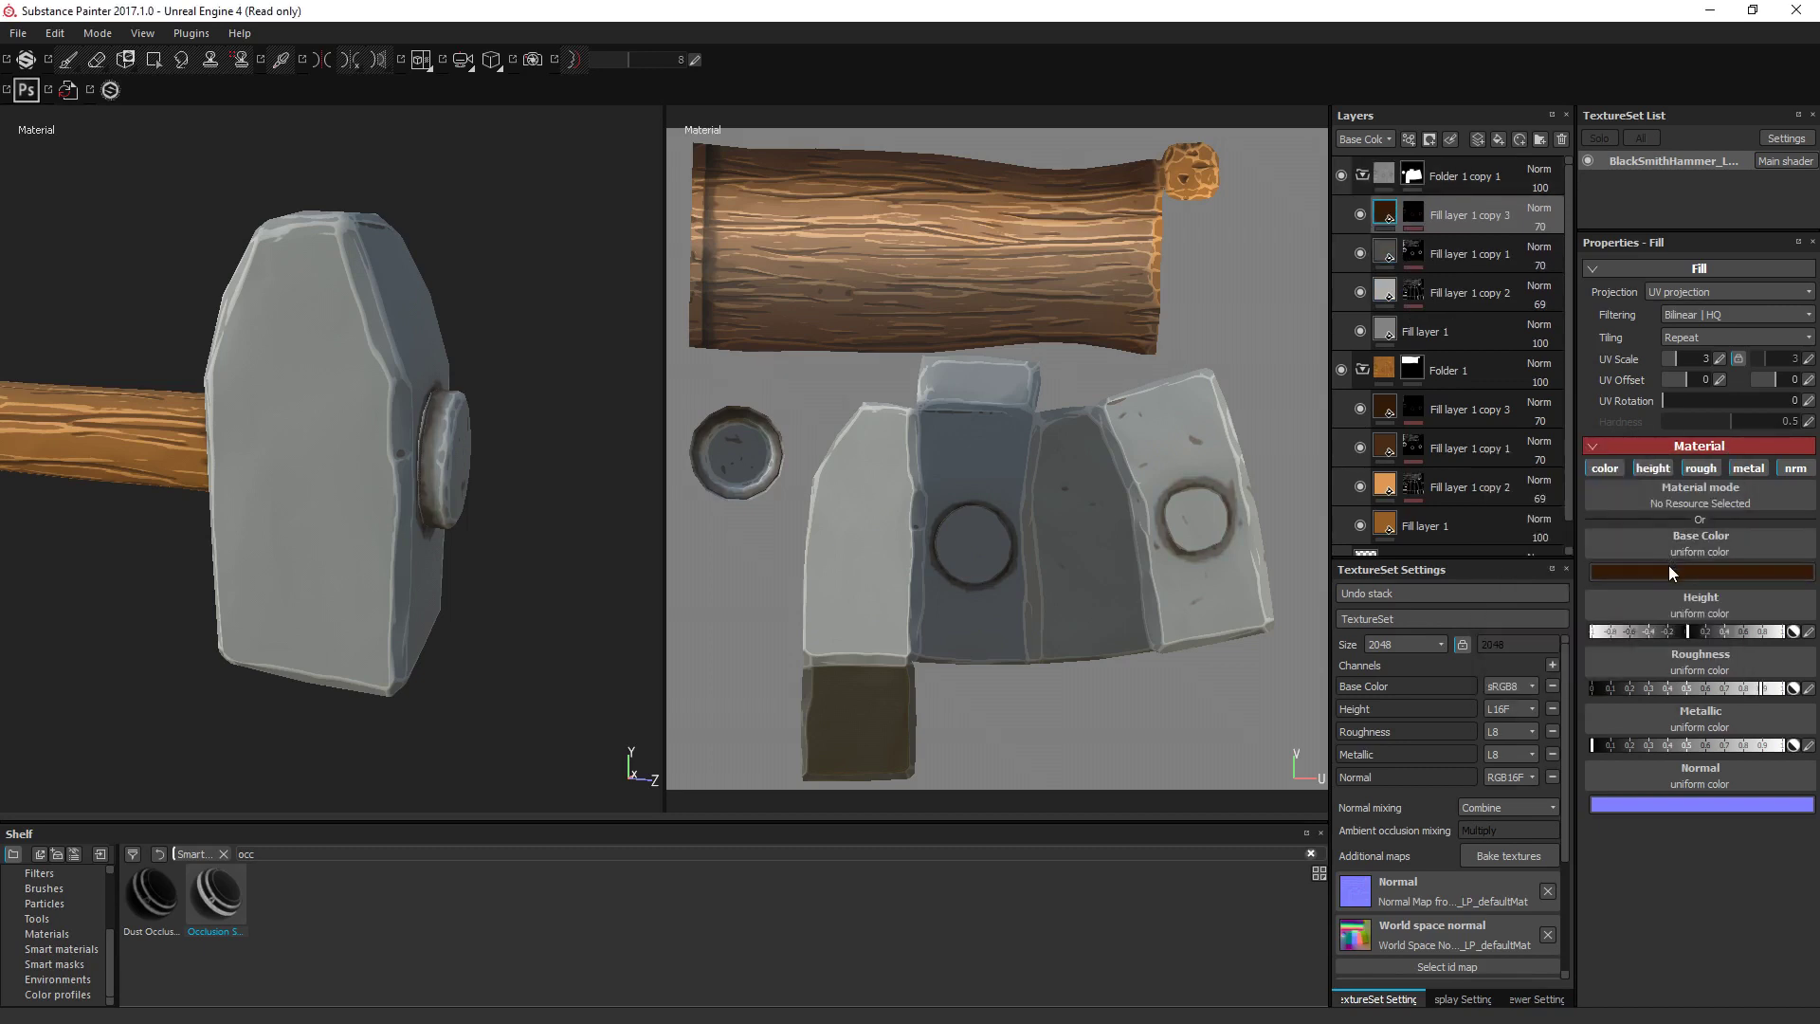
{"action": "left_click", "coordinate": [1668, 568]}
{"action": "left_click_drag", "start_coordinate": [1599, 594], "coordinate": [1516, 629]}
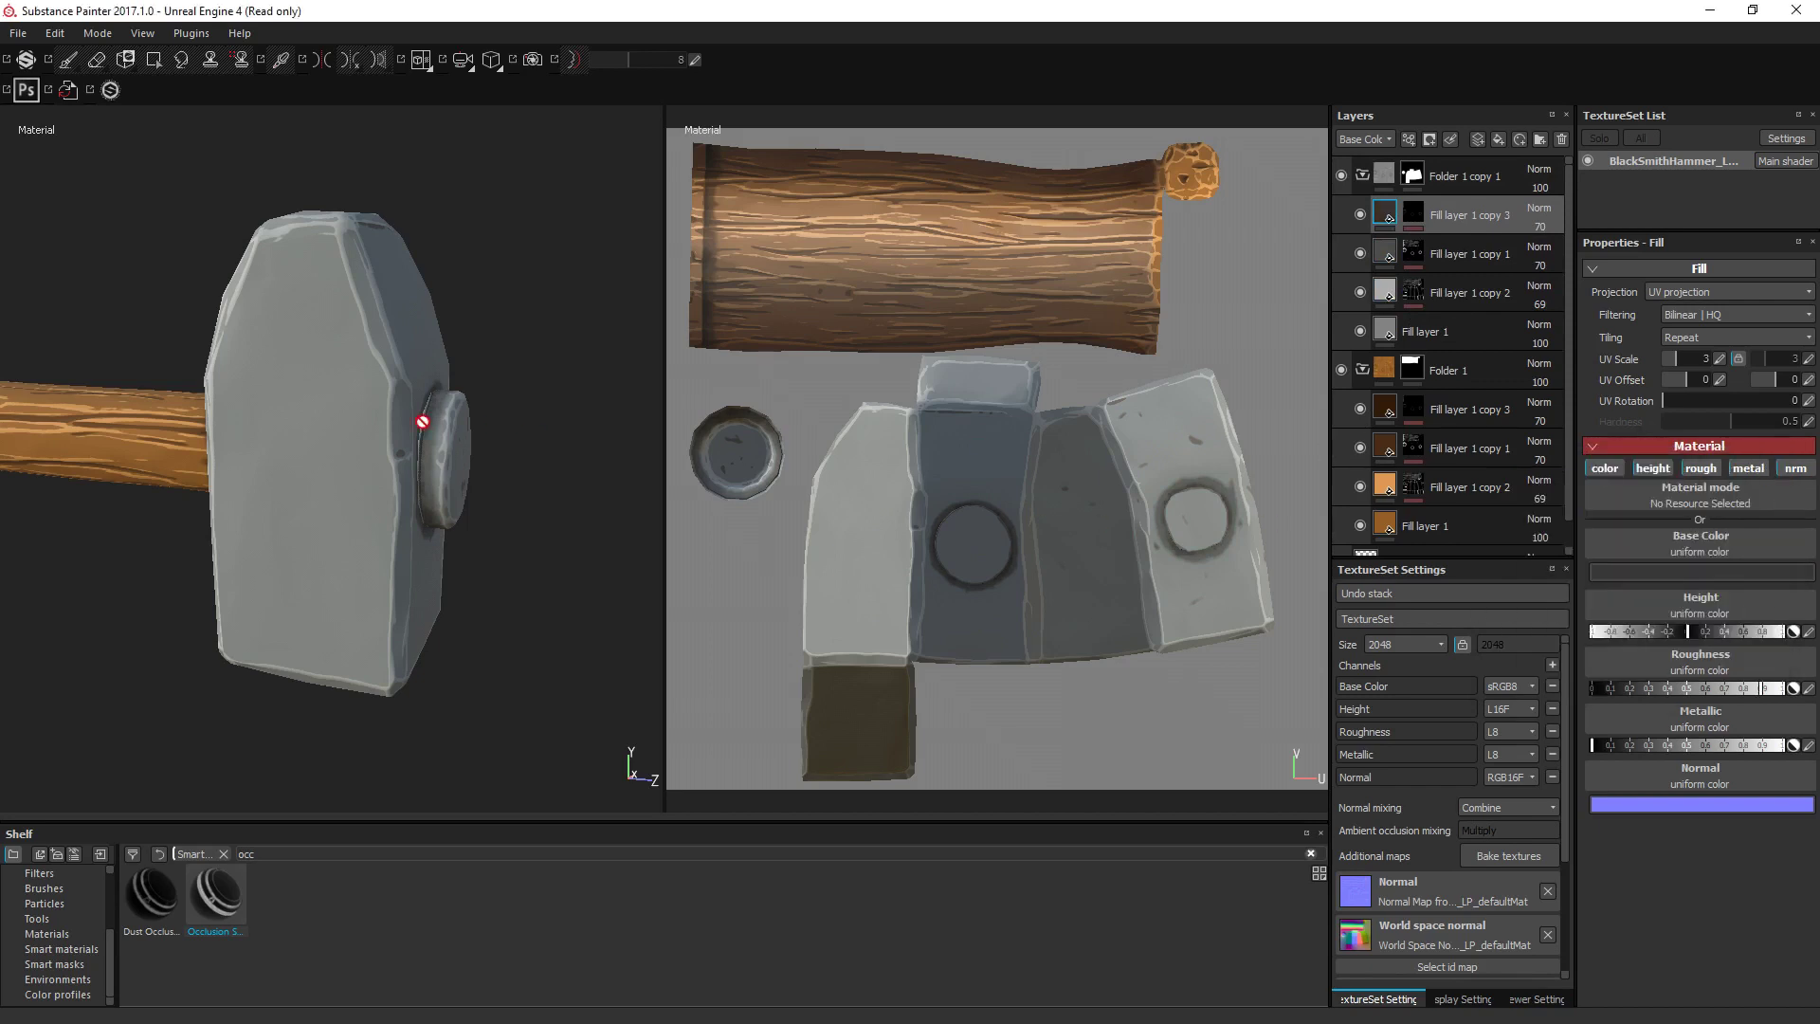
{"action": "left_click_drag", "start_coordinate": [422, 420], "coordinate": [721, 474], "text": "alt"}
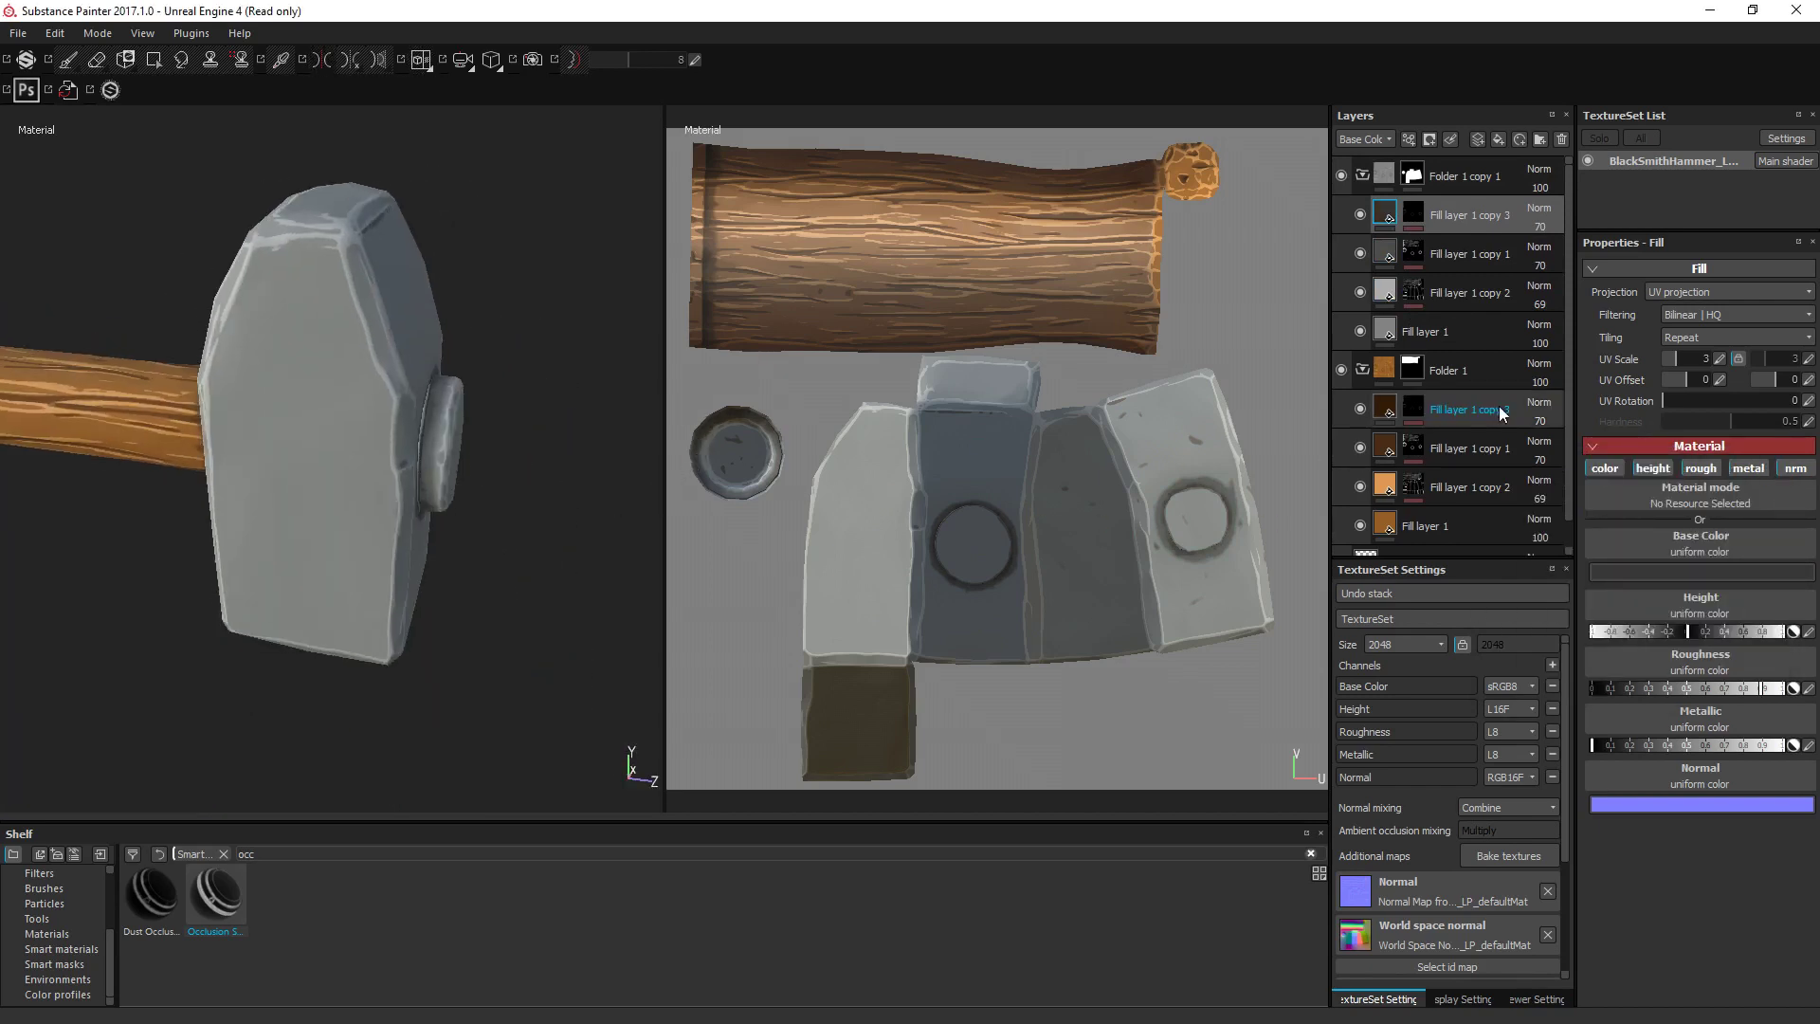
Raise the metallic value of Folder 1 copy 1's base layer, Fill layer 1, to about two thirds.
{"action": "left_click", "coordinate": [1392, 332]}
{"action": "left_click", "coordinate": [1668, 575]}
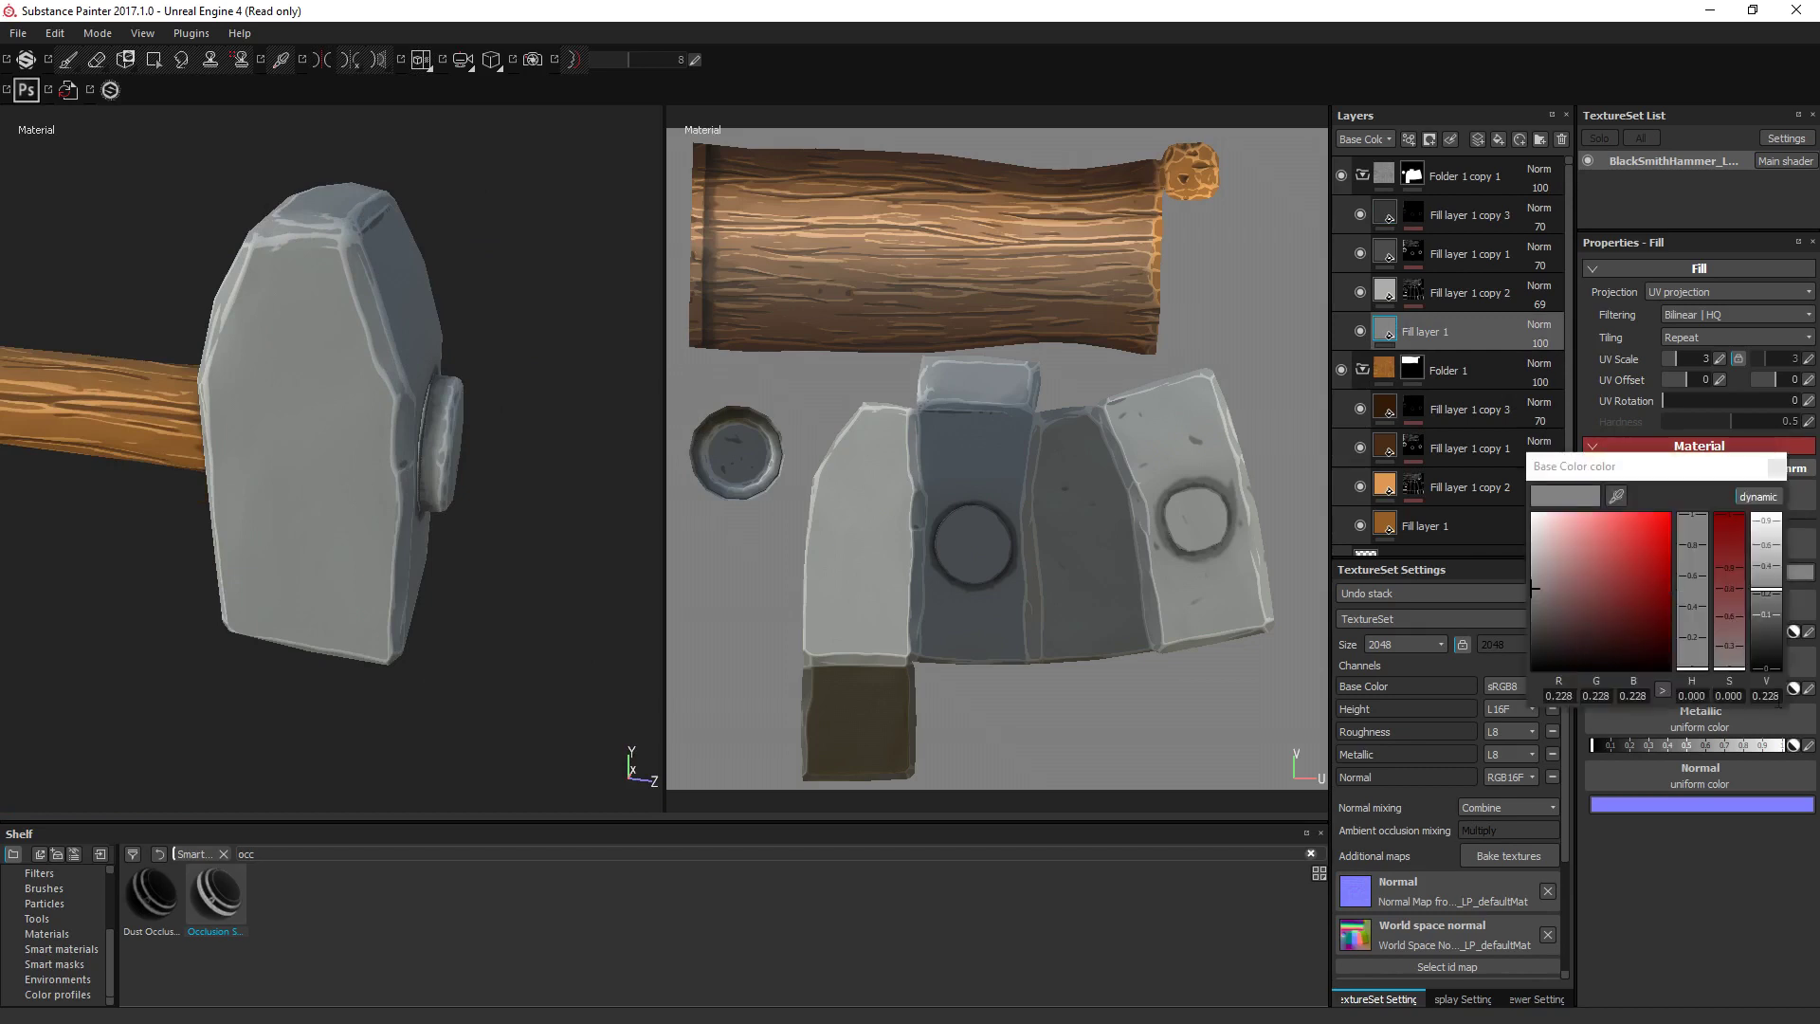
{"action": "left_click_drag", "start_coordinate": [1801, 755], "coordinate": [1809, 756]}
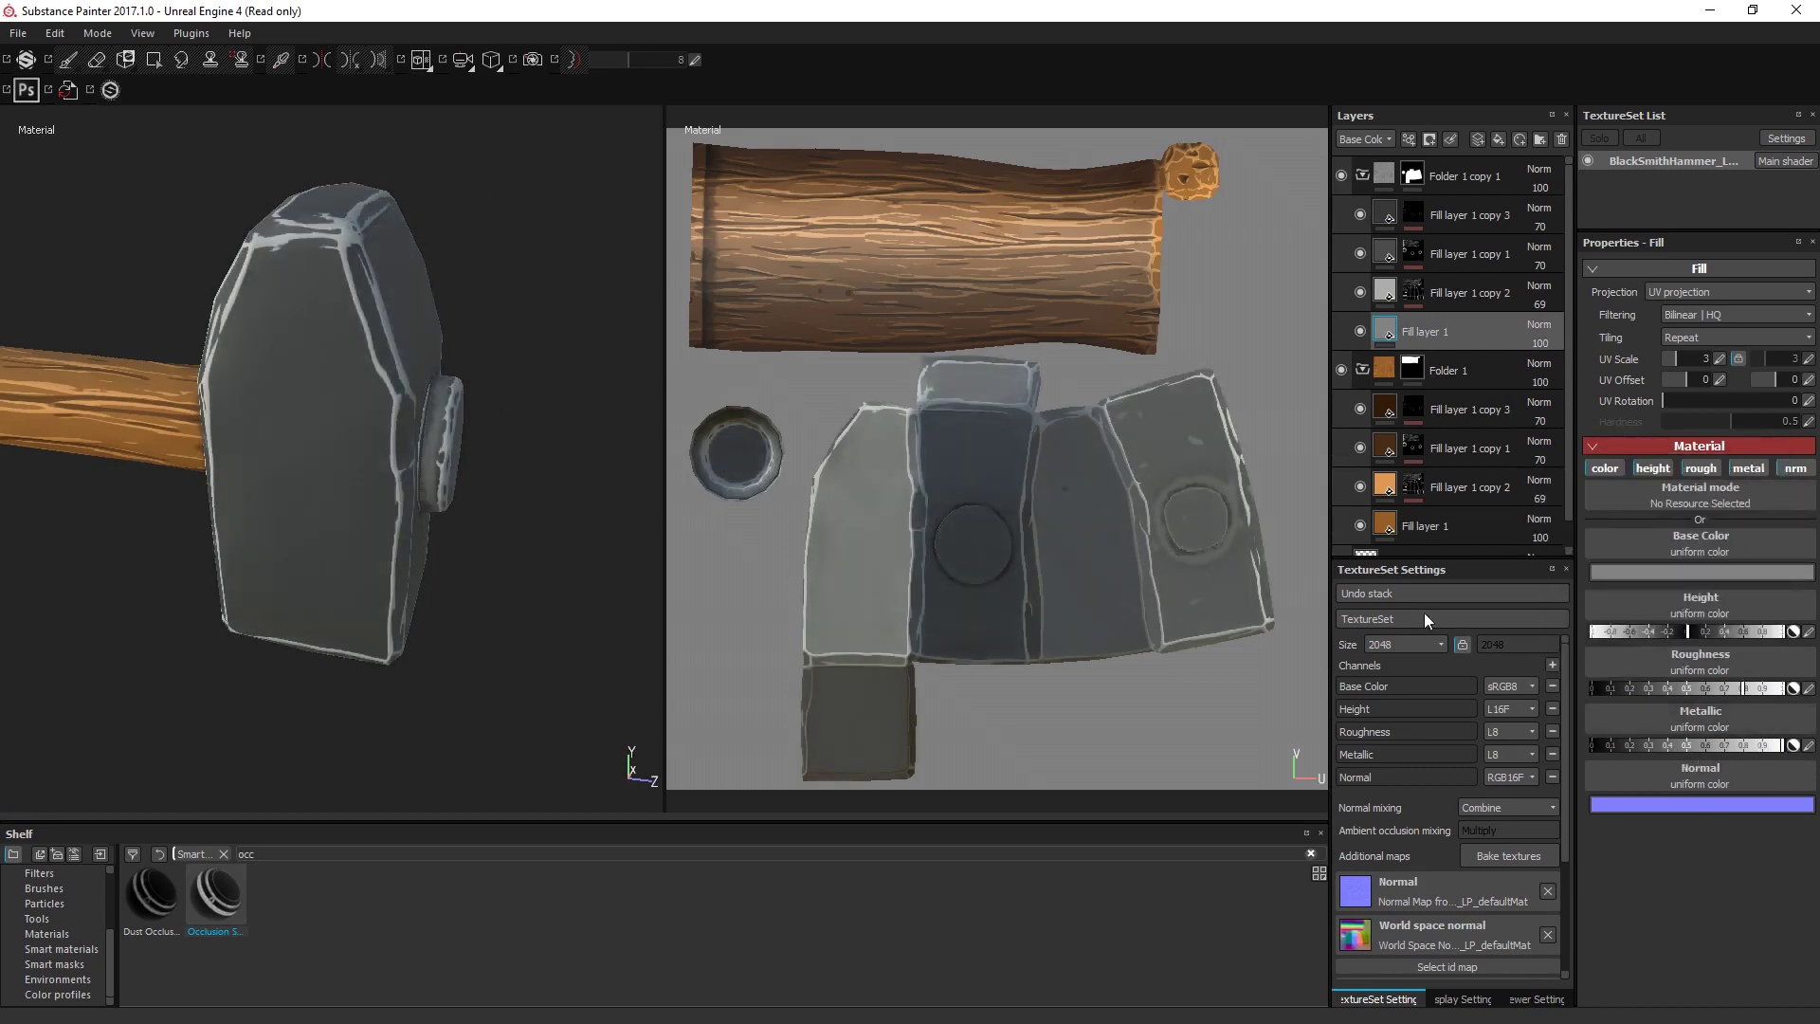
{"action": "left_click", "coordinate": [1723, 744]}
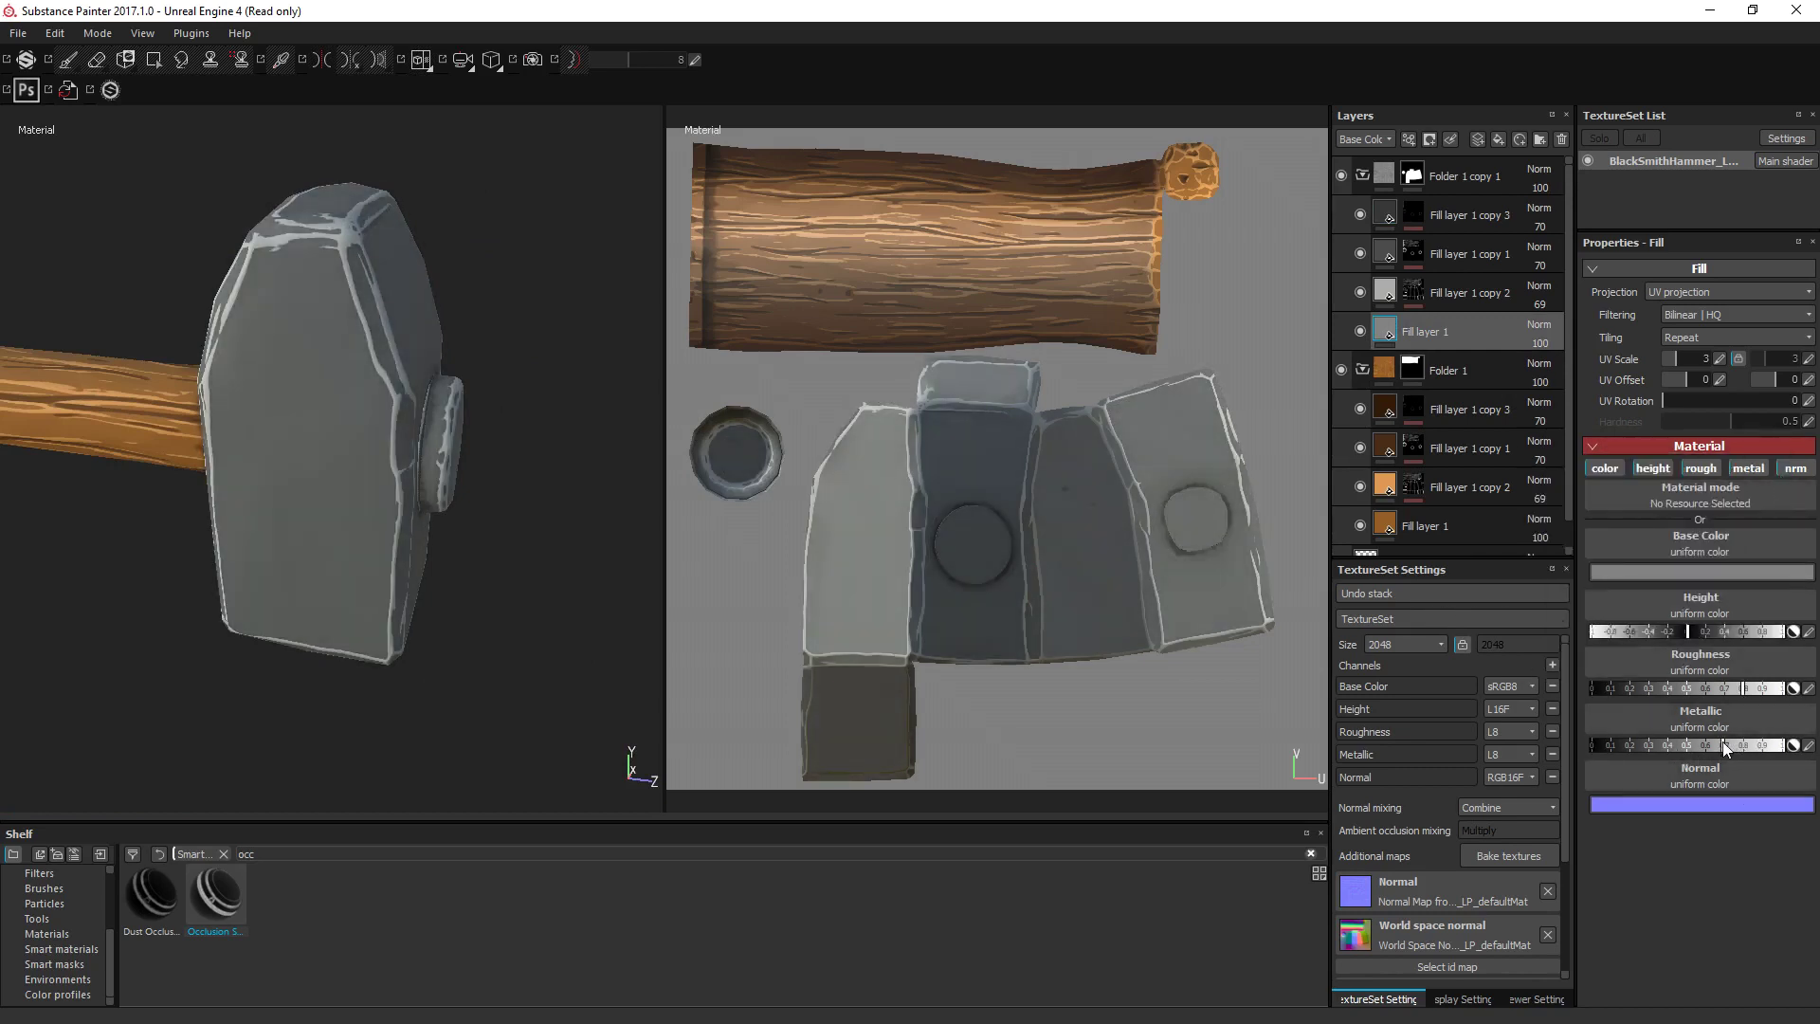
{"action": "left_click_drag", "start_coordinate": [538, 479], "coordinate": [455, 472], "text": "alt"}
Raise the metallic value of Fill layer 1 copy 2, copy 1 and copy 3 in Folder 1 copy 1 to about two thirds.
{"action": "left_click", "coordinate": [1388, 293]}
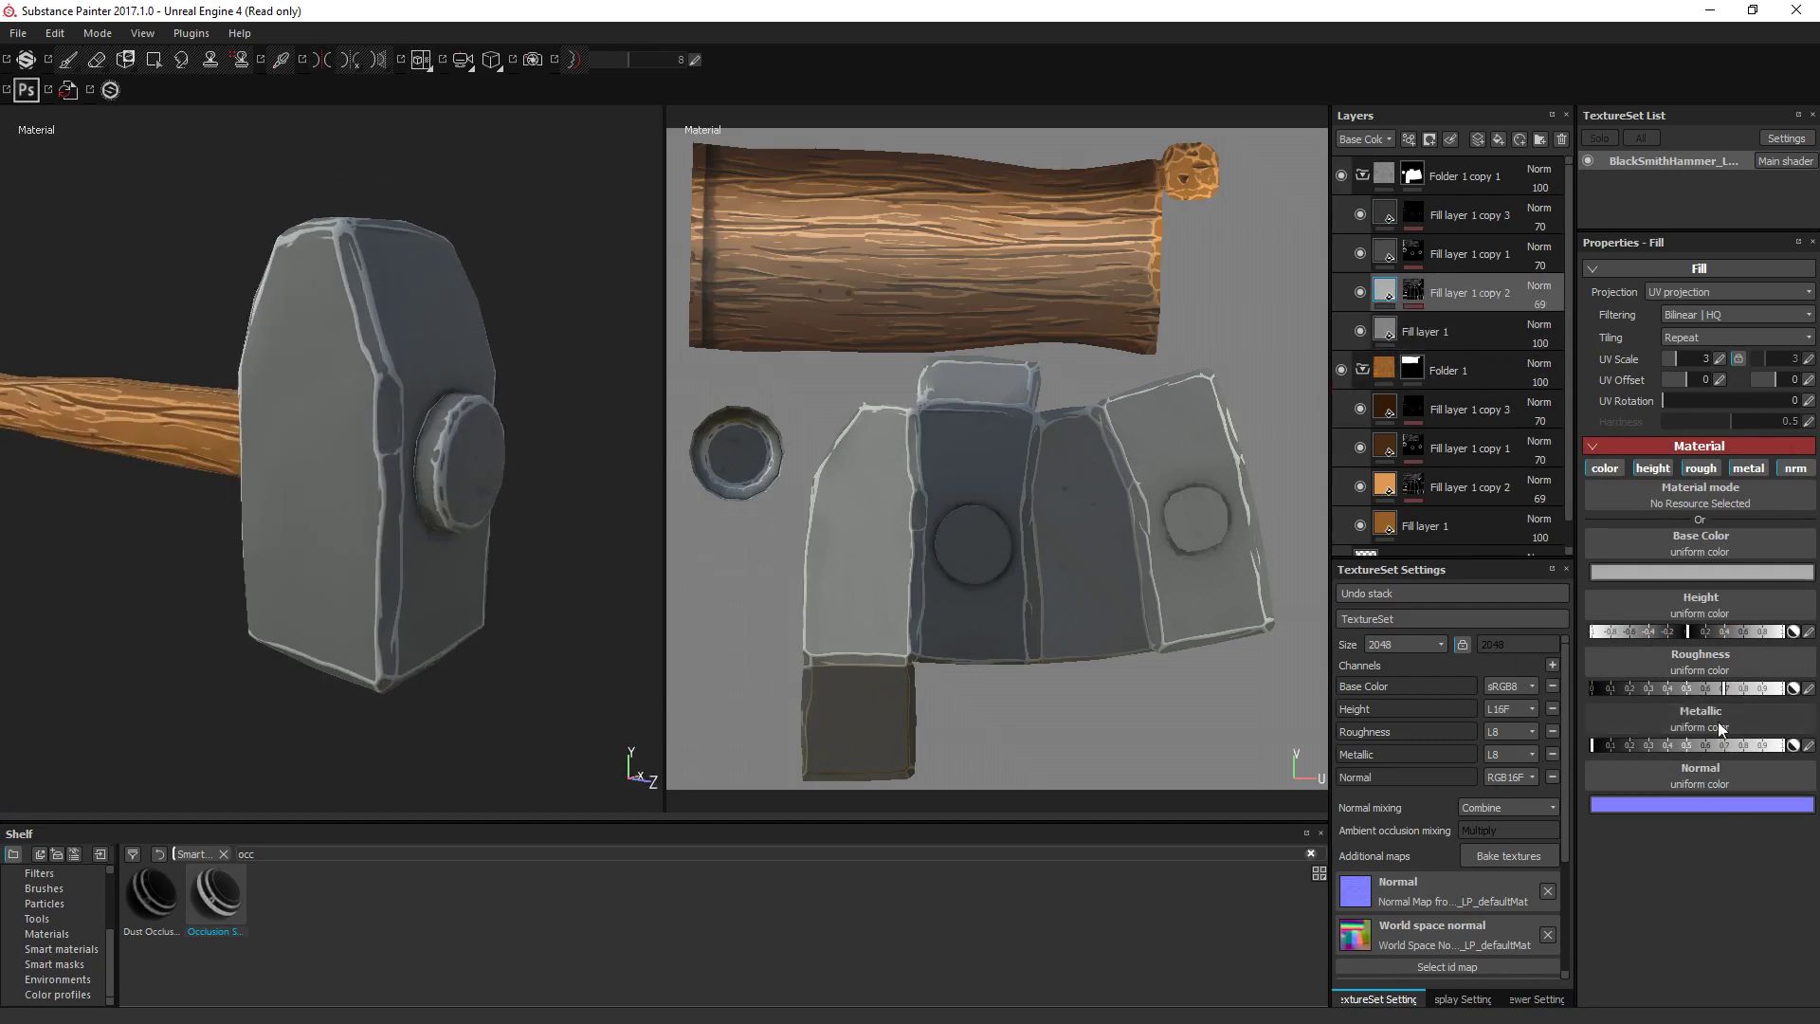
{"action": "left_click", "coordinate": [1388, 254]}
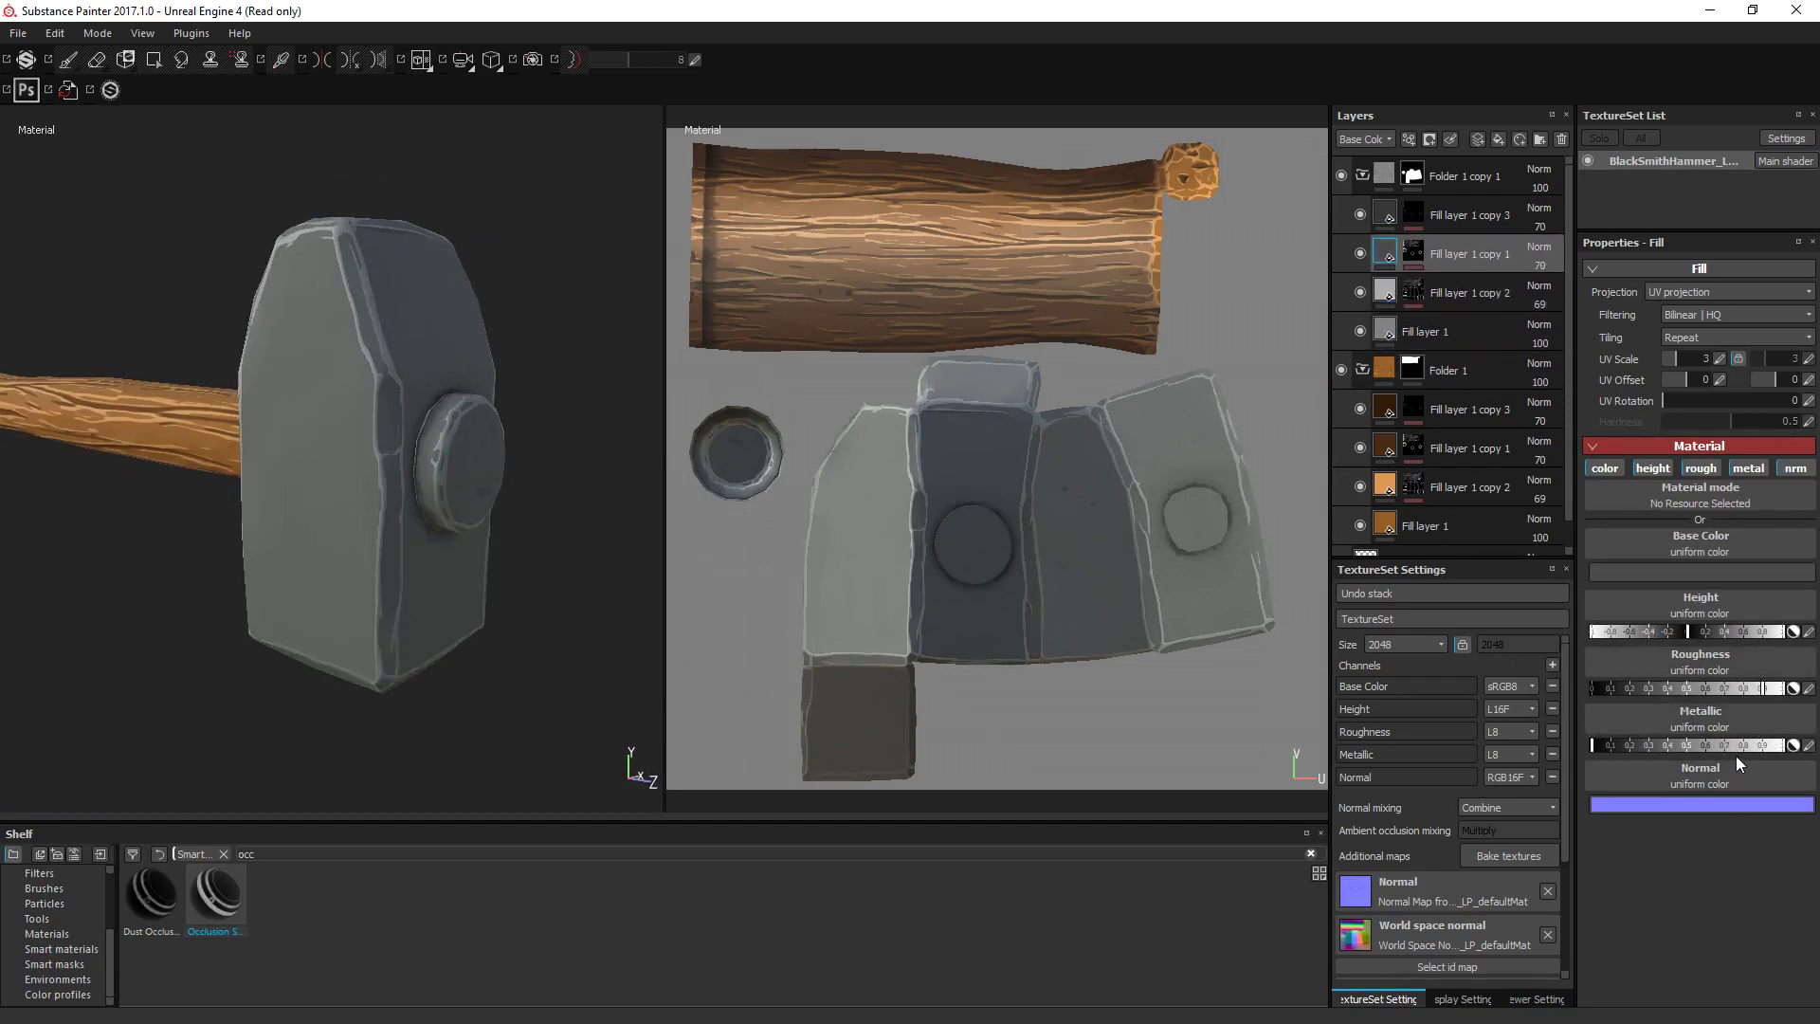
{"action": "left_click", "coordinate": [1727, 746]}
{"action": "left_click", "coordinate": [1386, 216]}
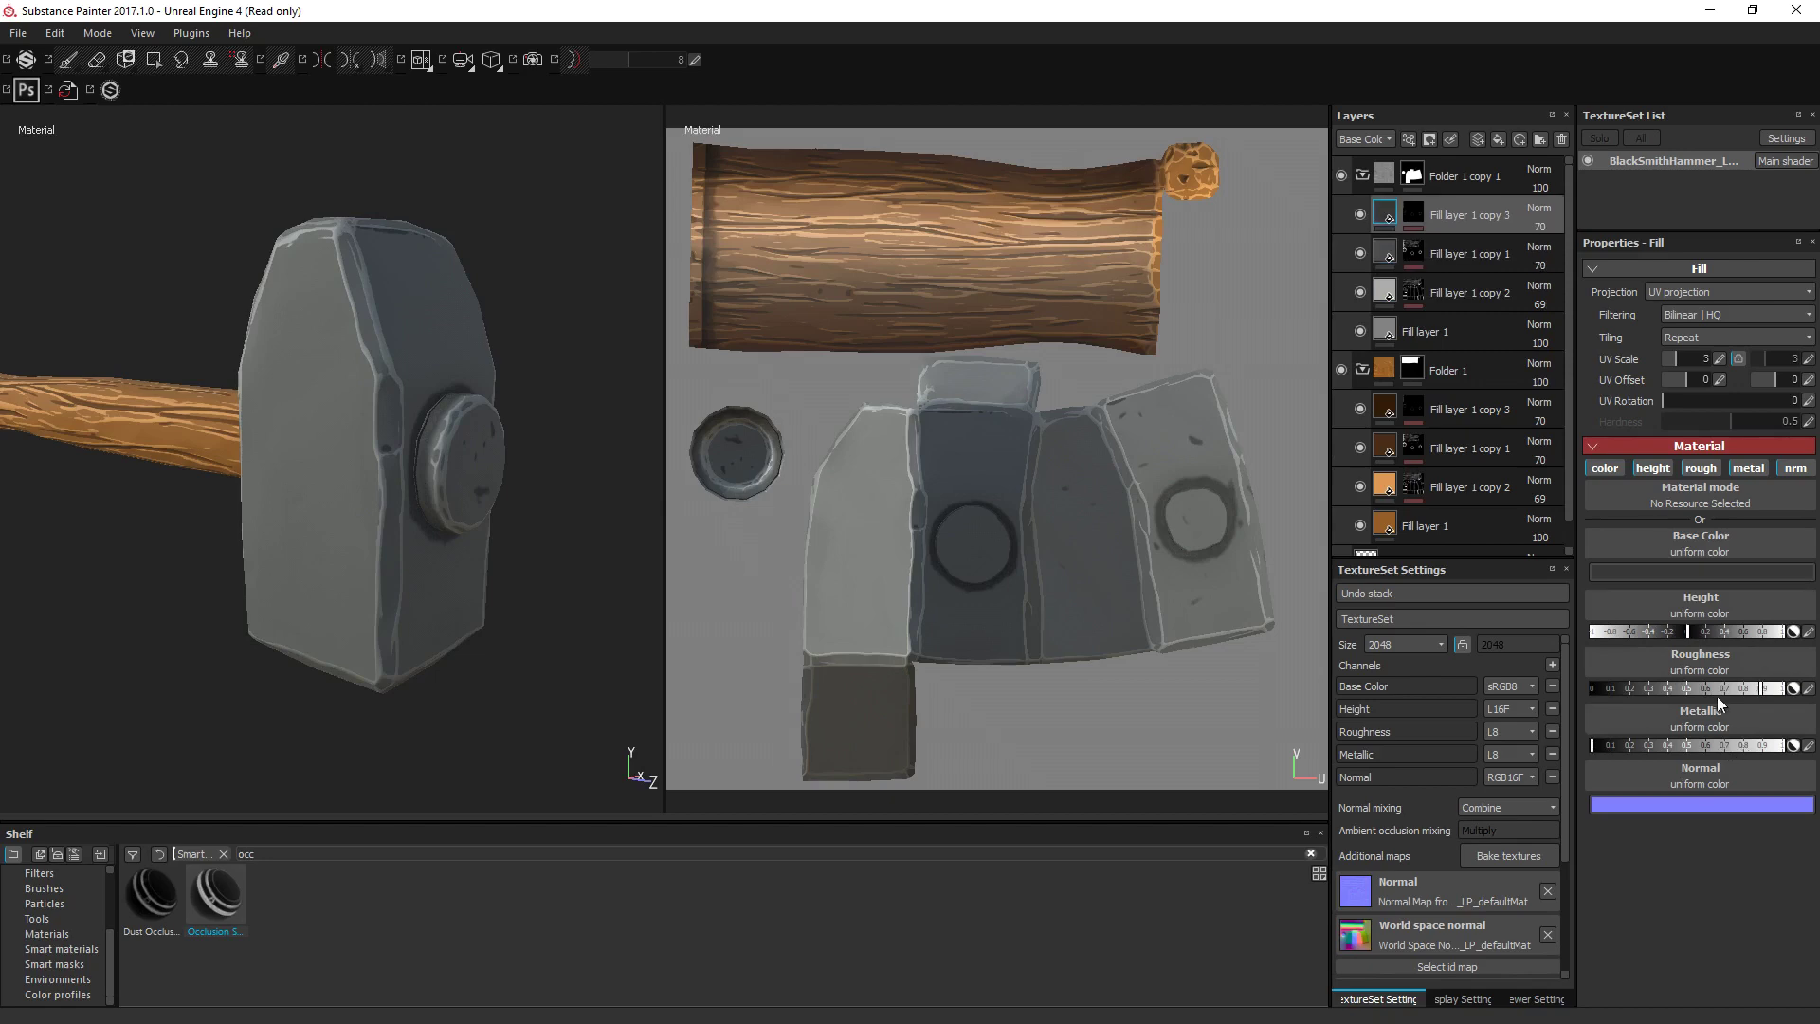
{"action": "mouse_move", "coordinate": [491, 489]}
{"action": "left_mouse_down", "text": "alt"}
{"action": "mouse_move", "coordinate": [500, 526]}
{"action": "mouse_move", "coordinate": [410, 464]}
{"action": "left_mouse_up", "text": "alt"}
{"action": "right_click_drag", "start_coordinate": [411, 464], "coordinate": [464, 434], "text": "shift"}
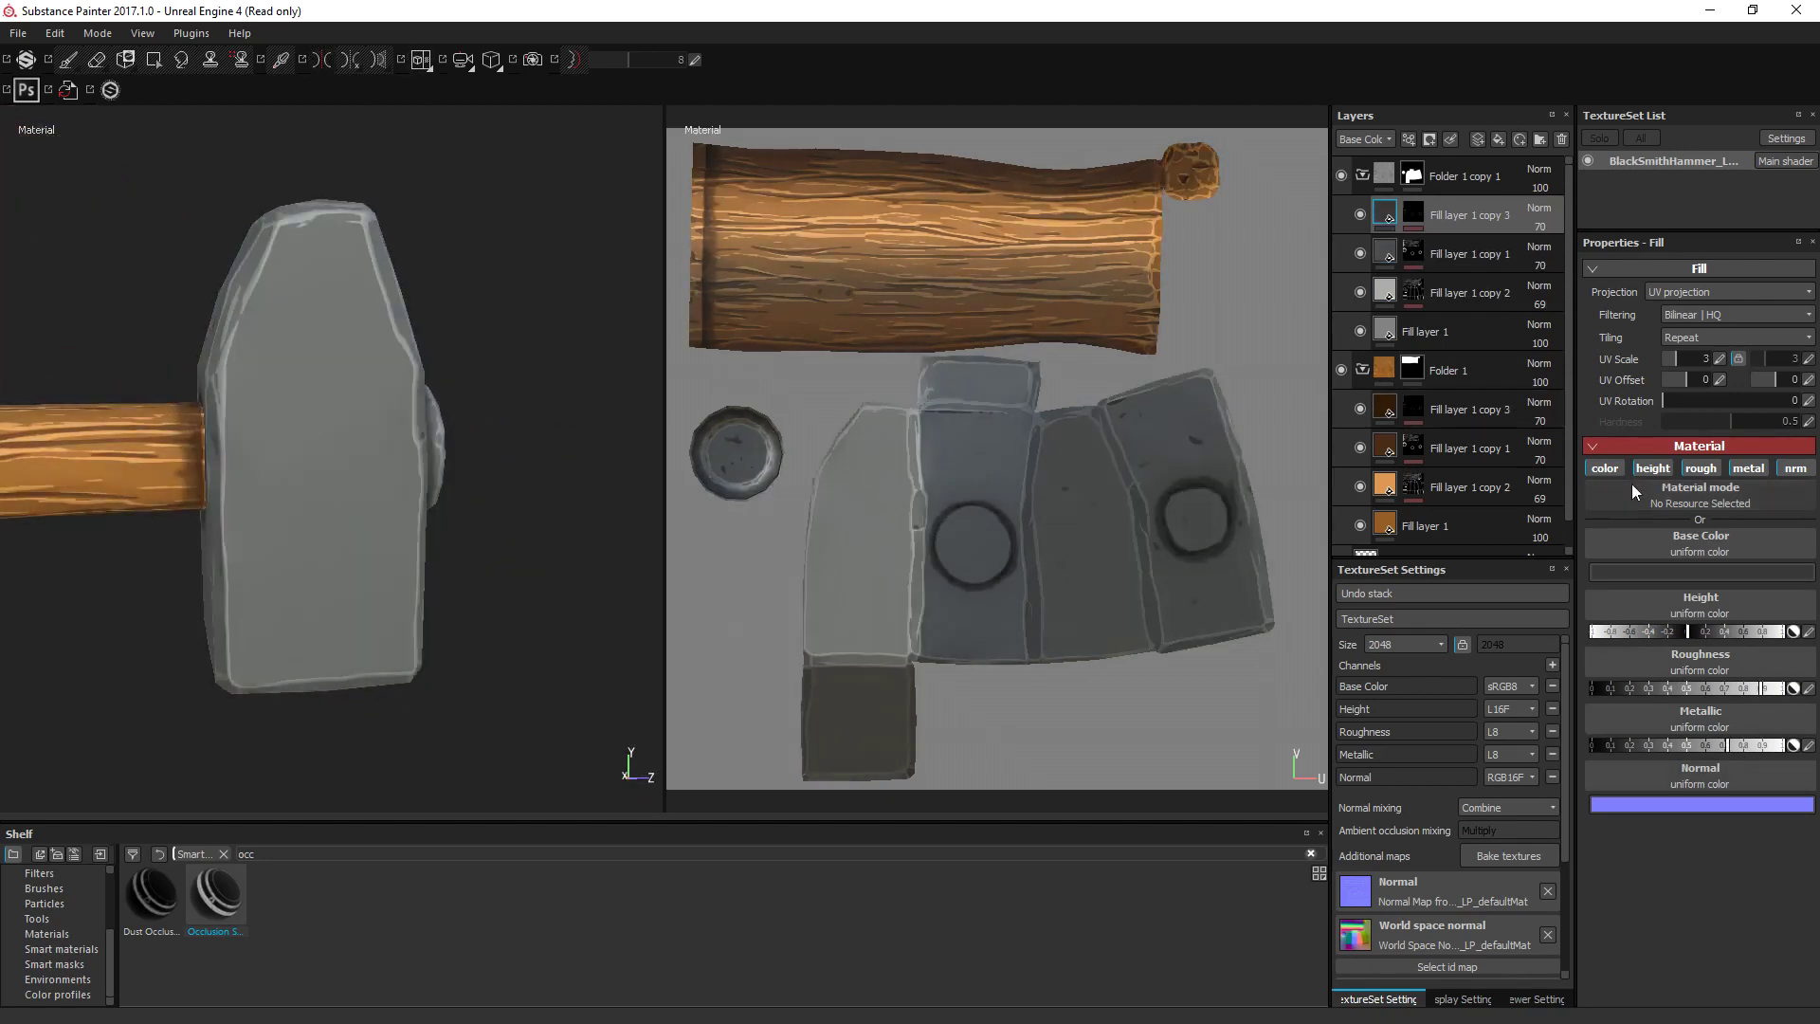
Lower the roughness of Folder 1 copy 1's base Fill layer 1 to about half for a shinier metal.
{"action": "left_click", "coordinate": [1385, 332]}
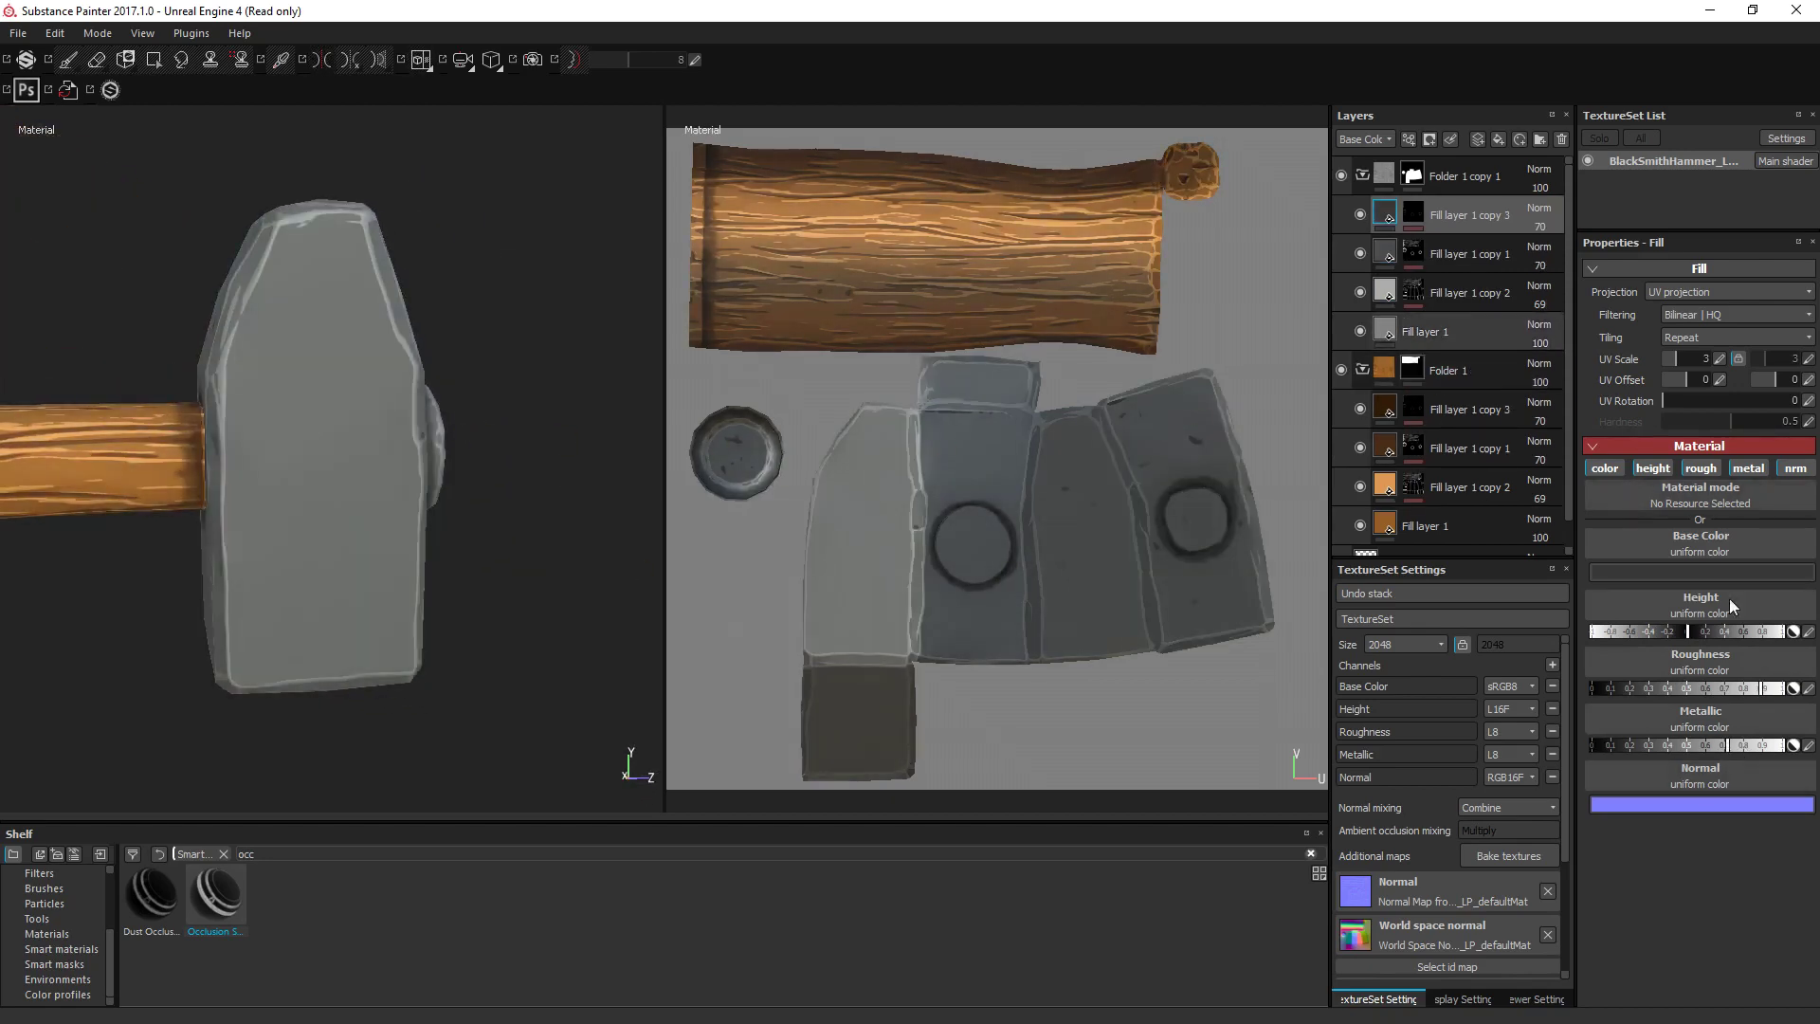
{"action": "left_click", "coordinate": [1704, 690]}
{"action": "mouse_move", "coordinate": [396, 406]}
{"action": "left_mouse_down", "text": "alt"}
{"action": "mouse_move", "coordinate": [361, 343]}
{"action": "mouse_move", "coordinate": [366, 393]}
{"action": "mouse_move", "coordinate": [386, 380]}
{"action": "left_mouse_up", "text": "alt"}
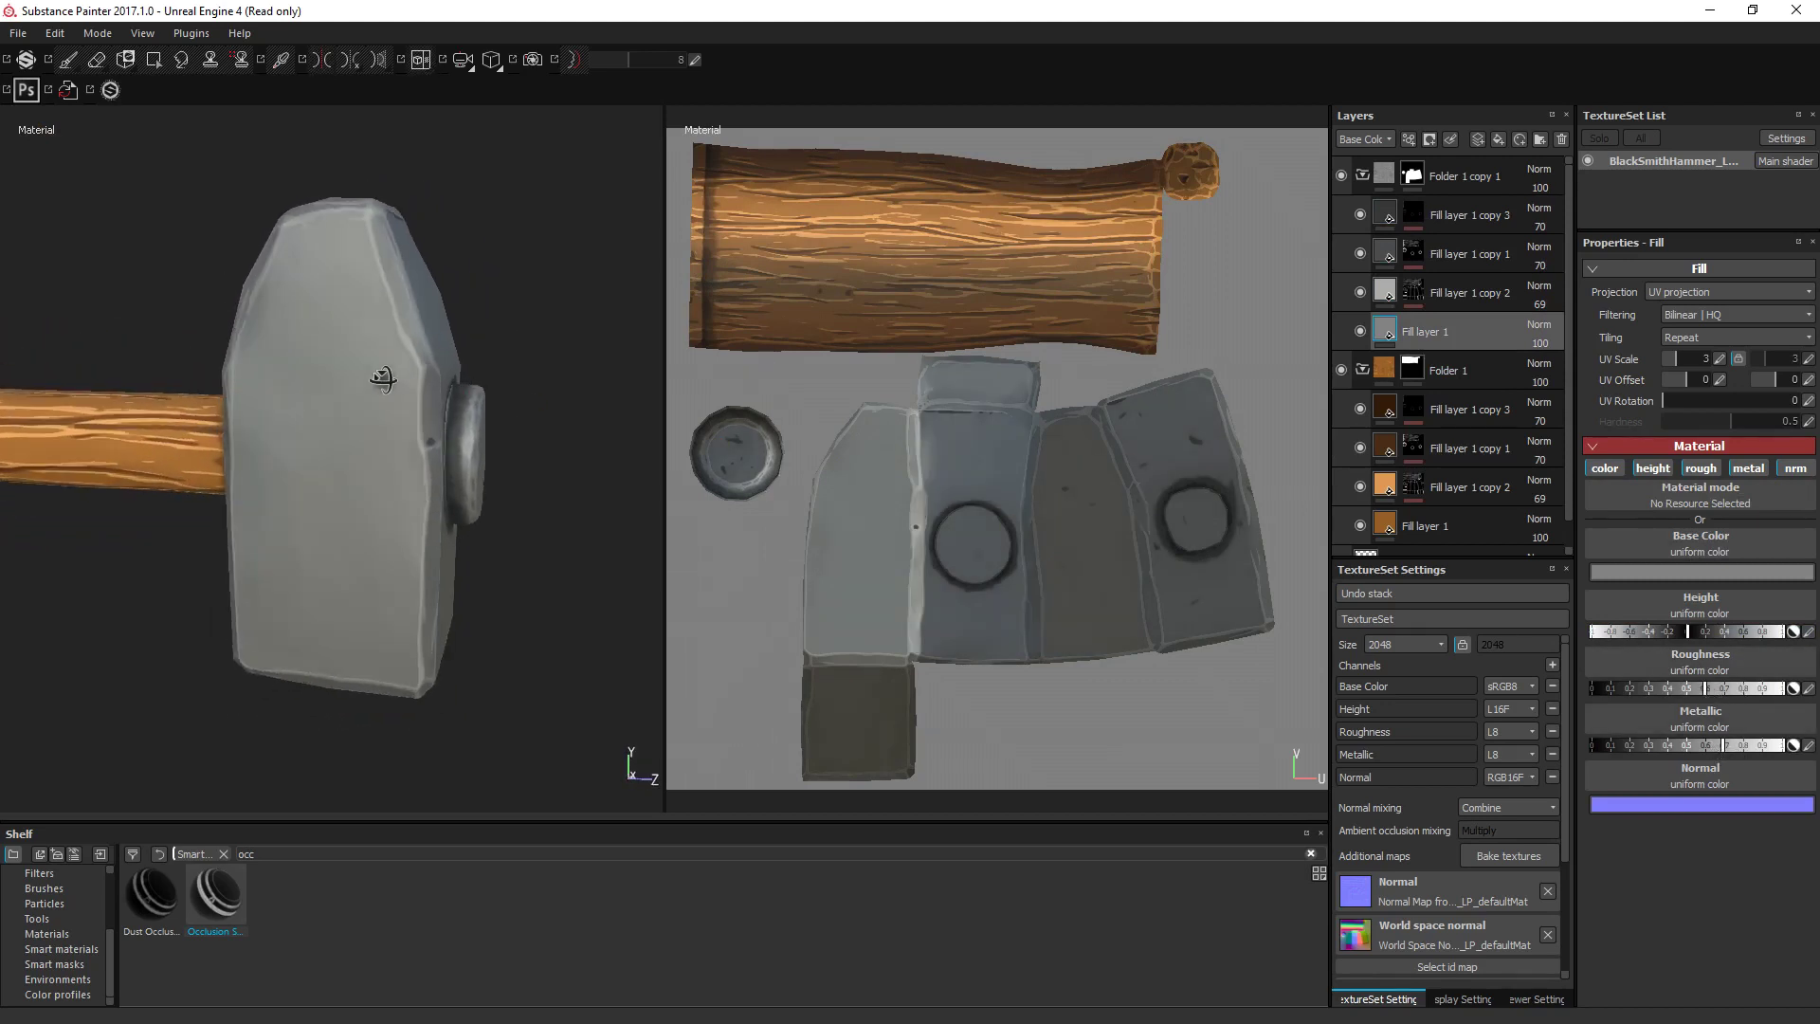
{"action": "left_click", "coordinate": [1666, 688]}
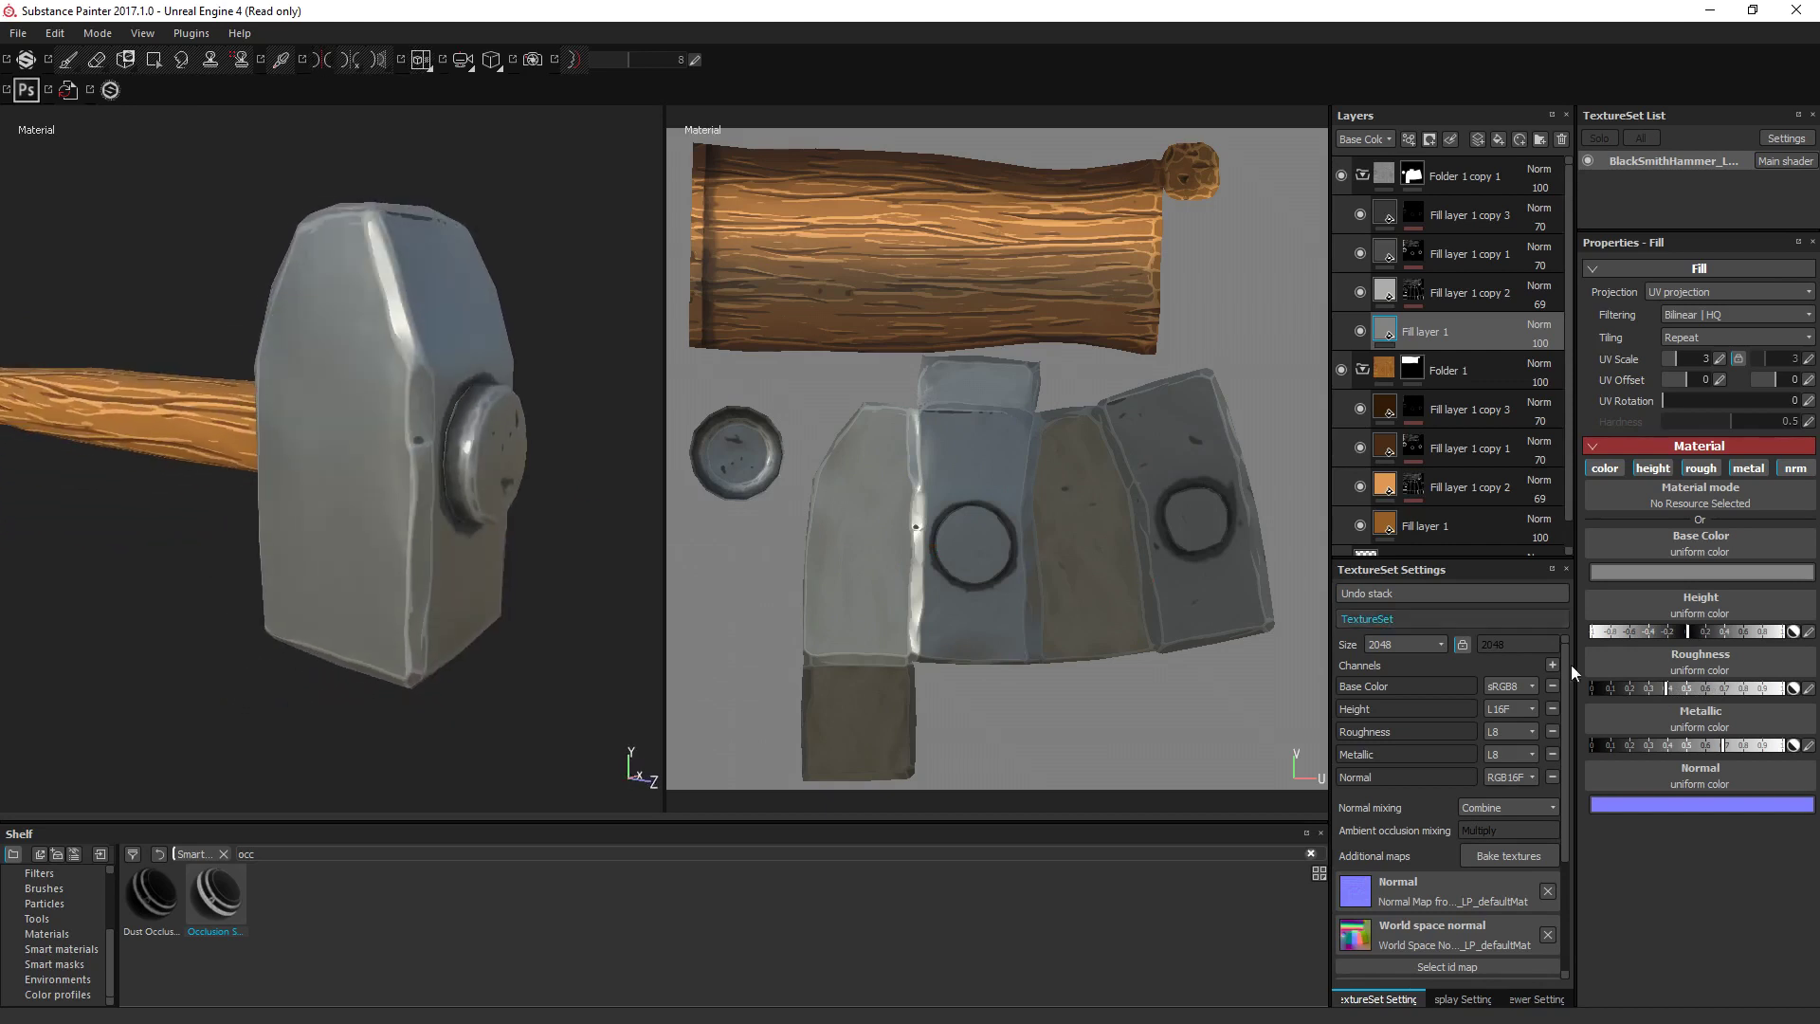
{"action": "left_click", "coordinate": [1687, 688]}
{"action": "mouse_move", "coordinate": [447, 435]}
{"action": "left_mouse_down", "text": "alt"}
{"action": "mouse_move", "coordinate": [516, 309]}
{"action": "mouse_move", "coordinate": [523, 382]}
{"action": "mouse_move", "coordinate": [465, 429]}
{"action": "left_mouse_up", "text": "alt"}
Lower the roughness of Folder 1 copy 1's light edge layer, Fill layer 1 copy 2, to about one third.
{"action": "left_click", "coordinate": [1470, 293]}
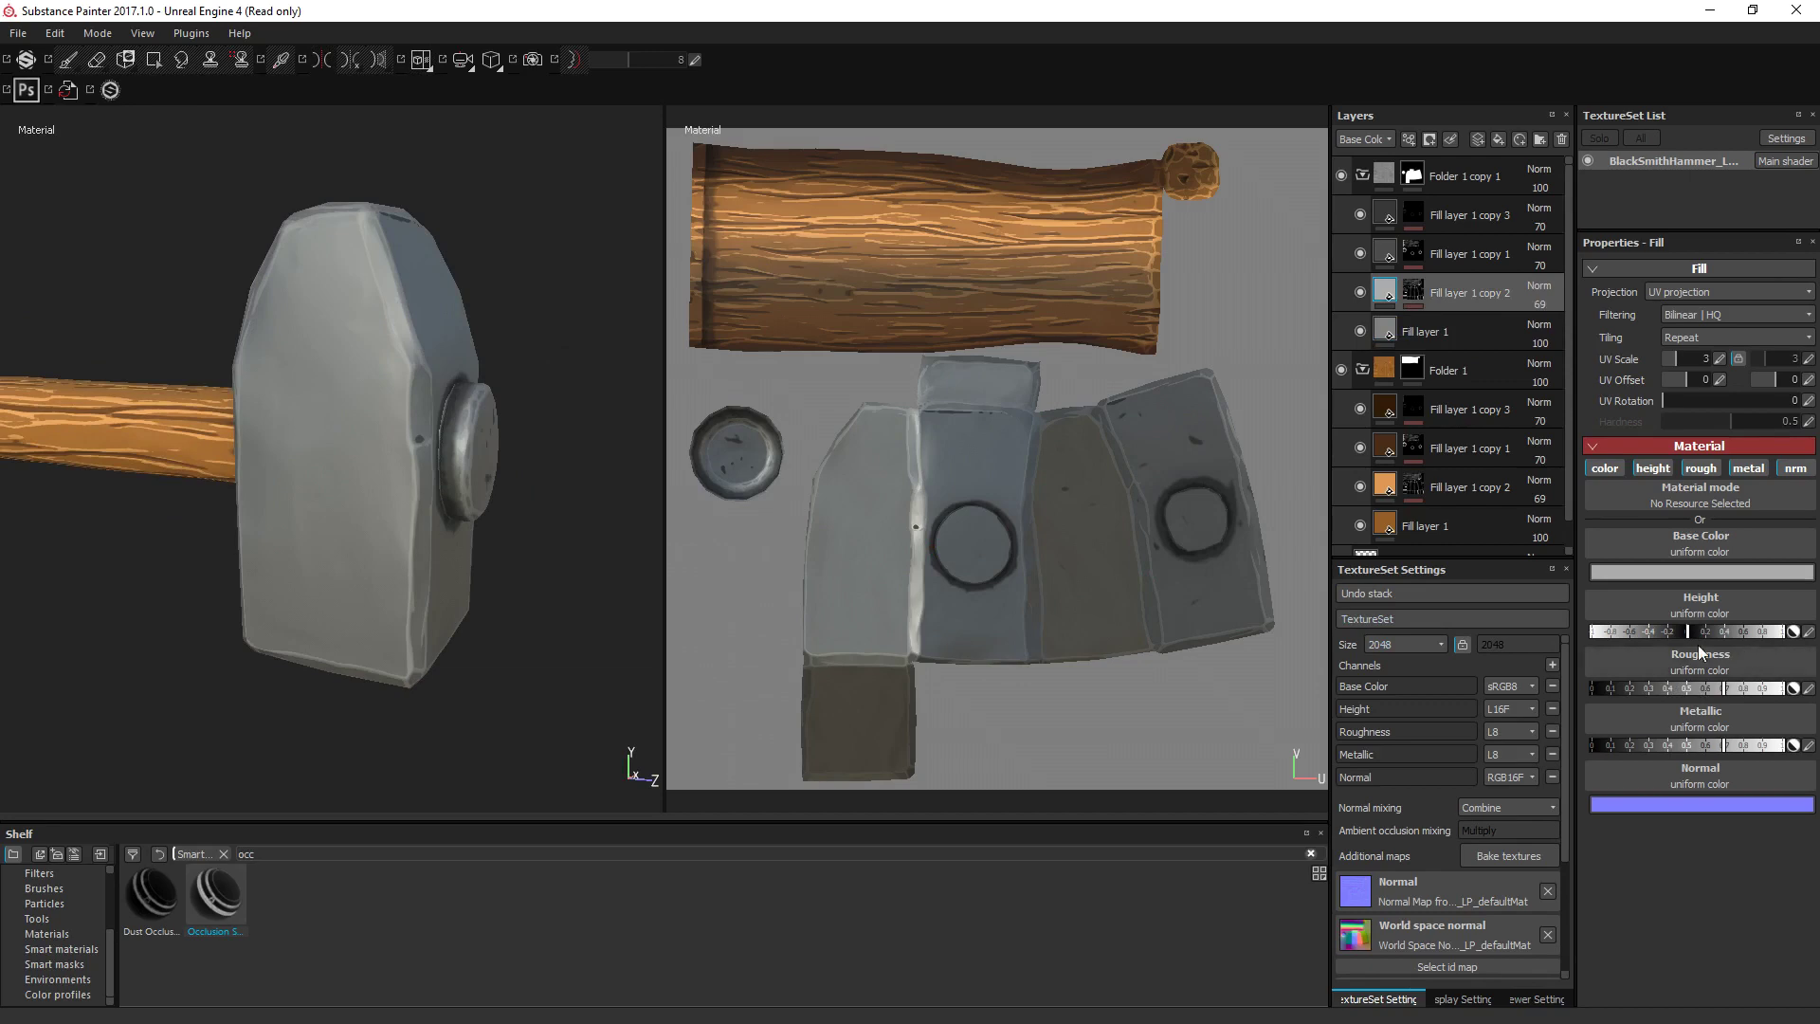
{"action": "left_click", "coordinate": [1669, 687]}
{"action": "left_click_drag", "start_coordinate": [542, 370], "coordinate": [533, 436], "text": "alt"}
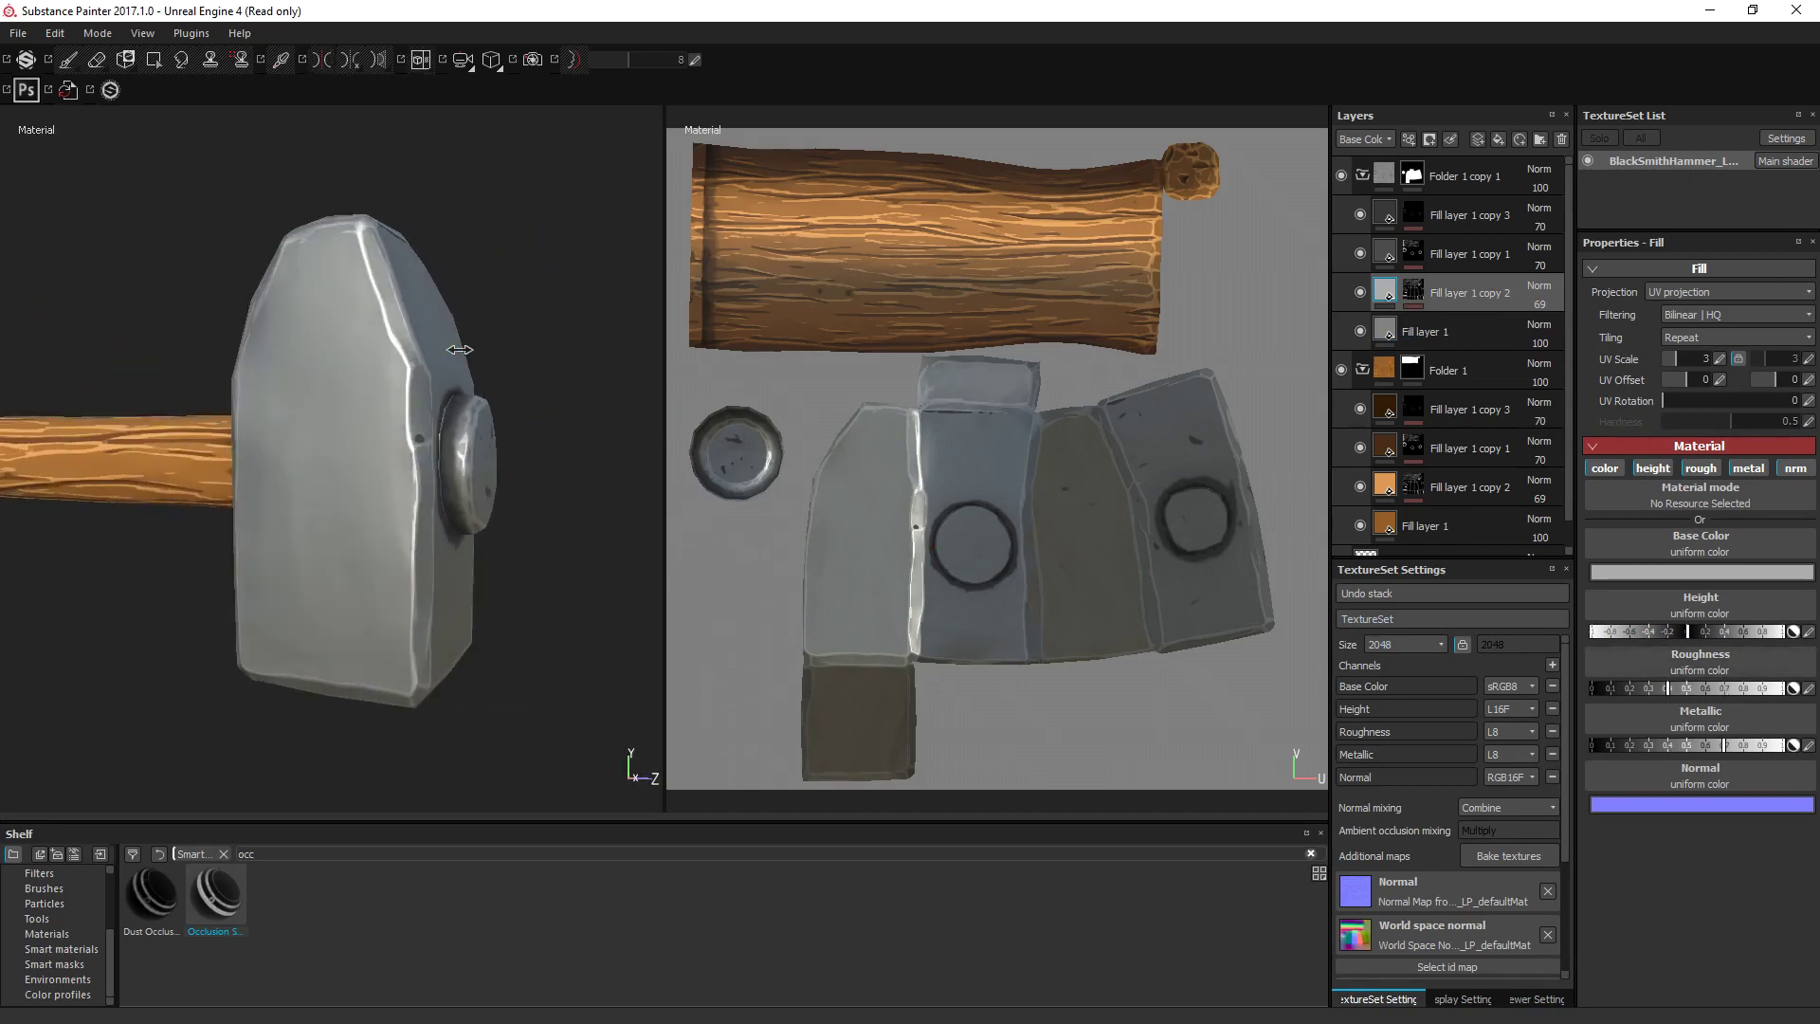
{"action": "right_click_drag", "start_coordinate": [533, 436], "coordinate": [649, 439], "text": "shift"}
{"action": "left_click", "coordinate": [1631, 687]}
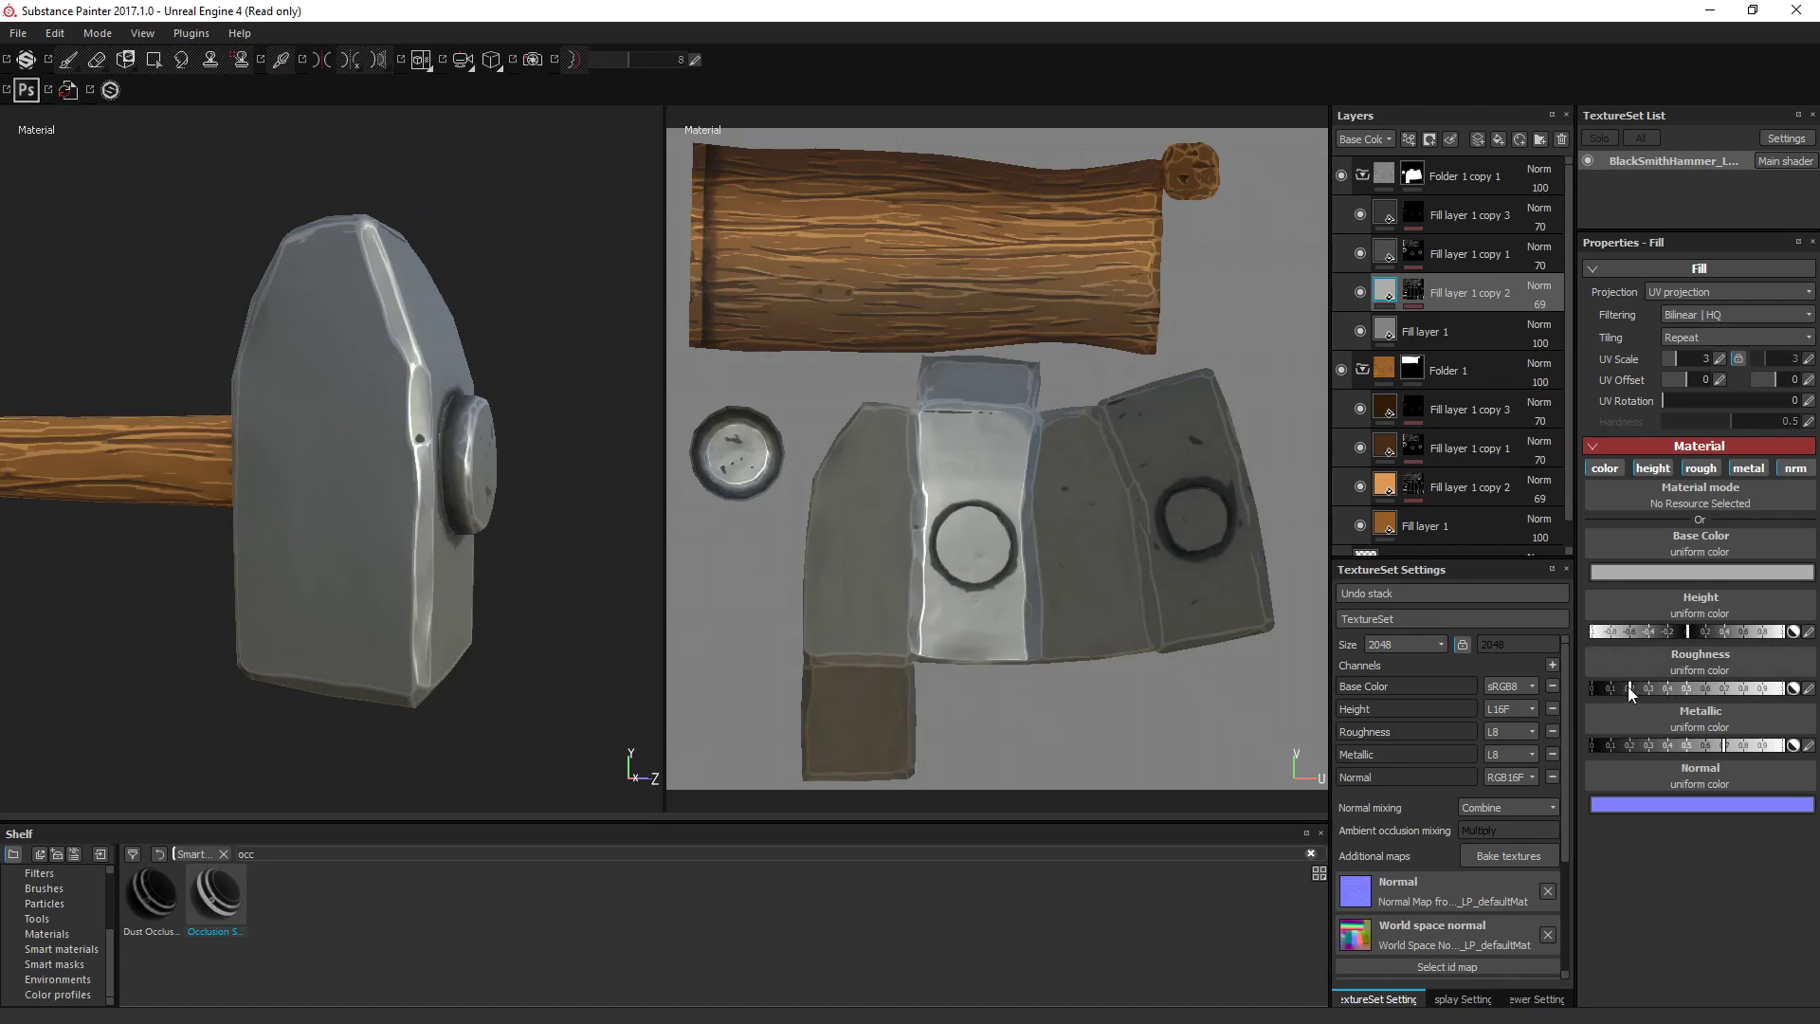
{"action": "right_click_drag", "start_coordinate": [445, 389], "coordinate": [560, 391], "text": "shift"}
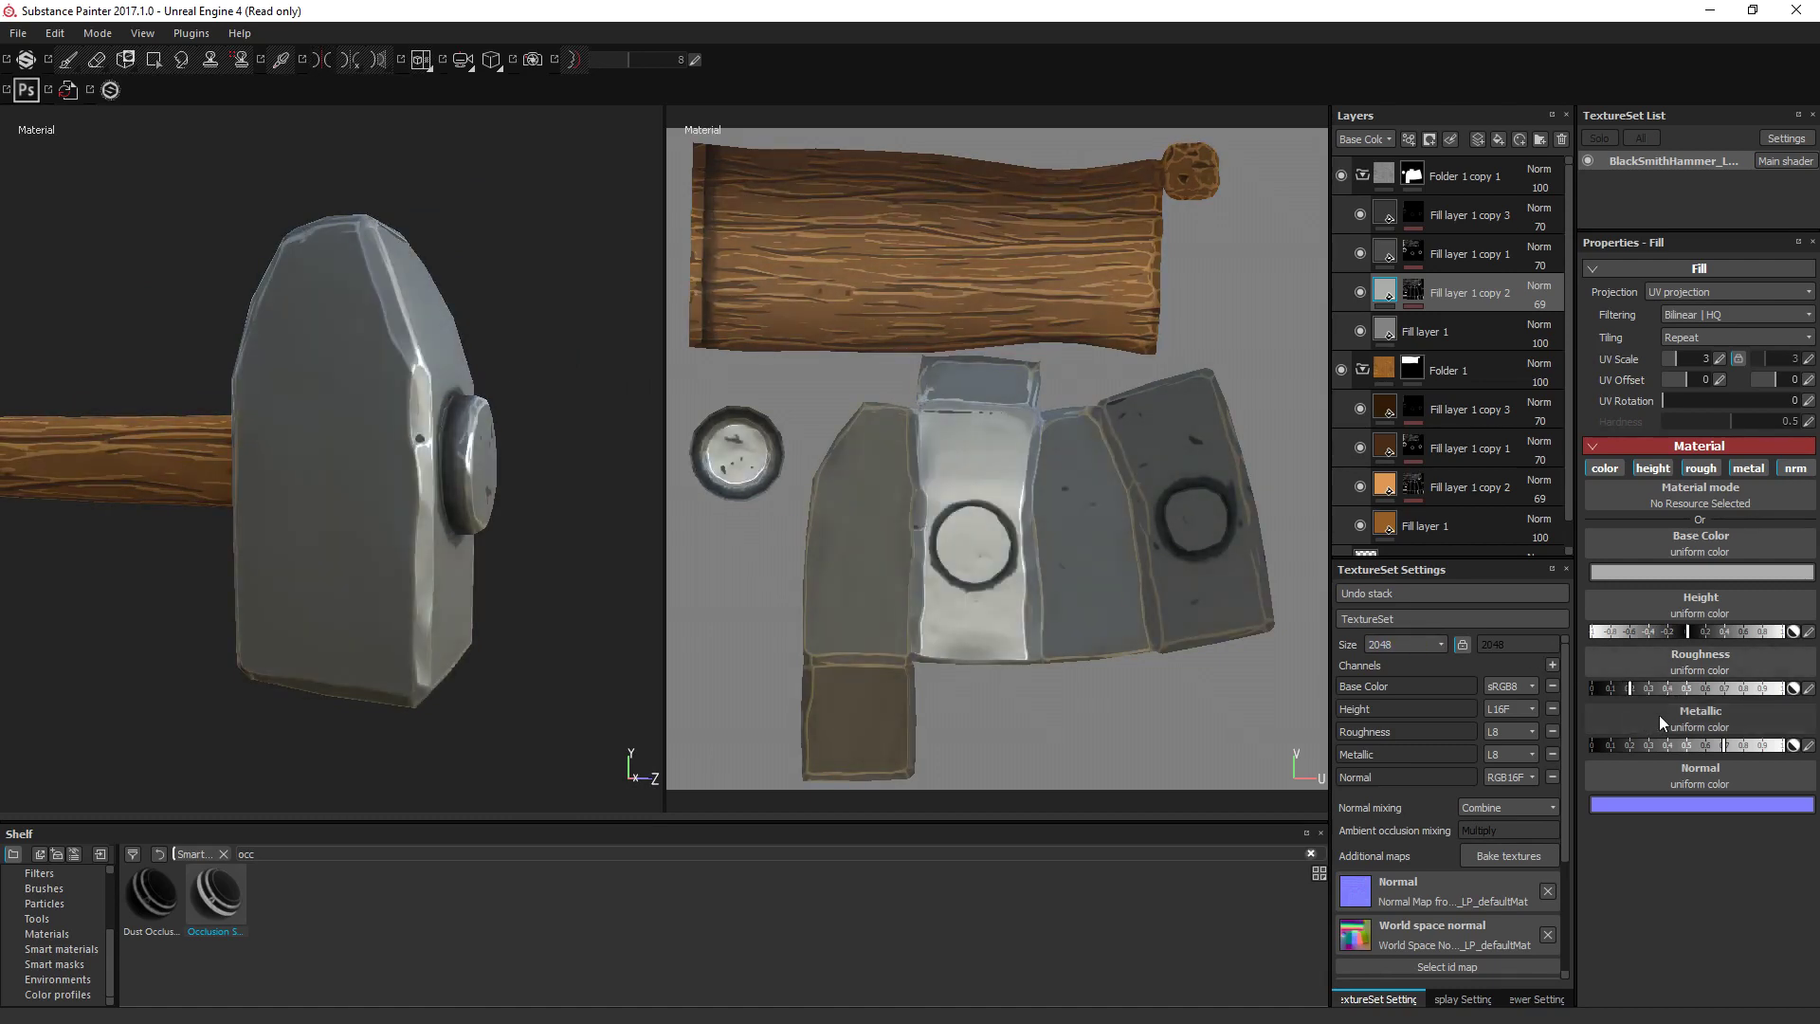
{"action": "left_click", "coordinate": [1658, 687]}
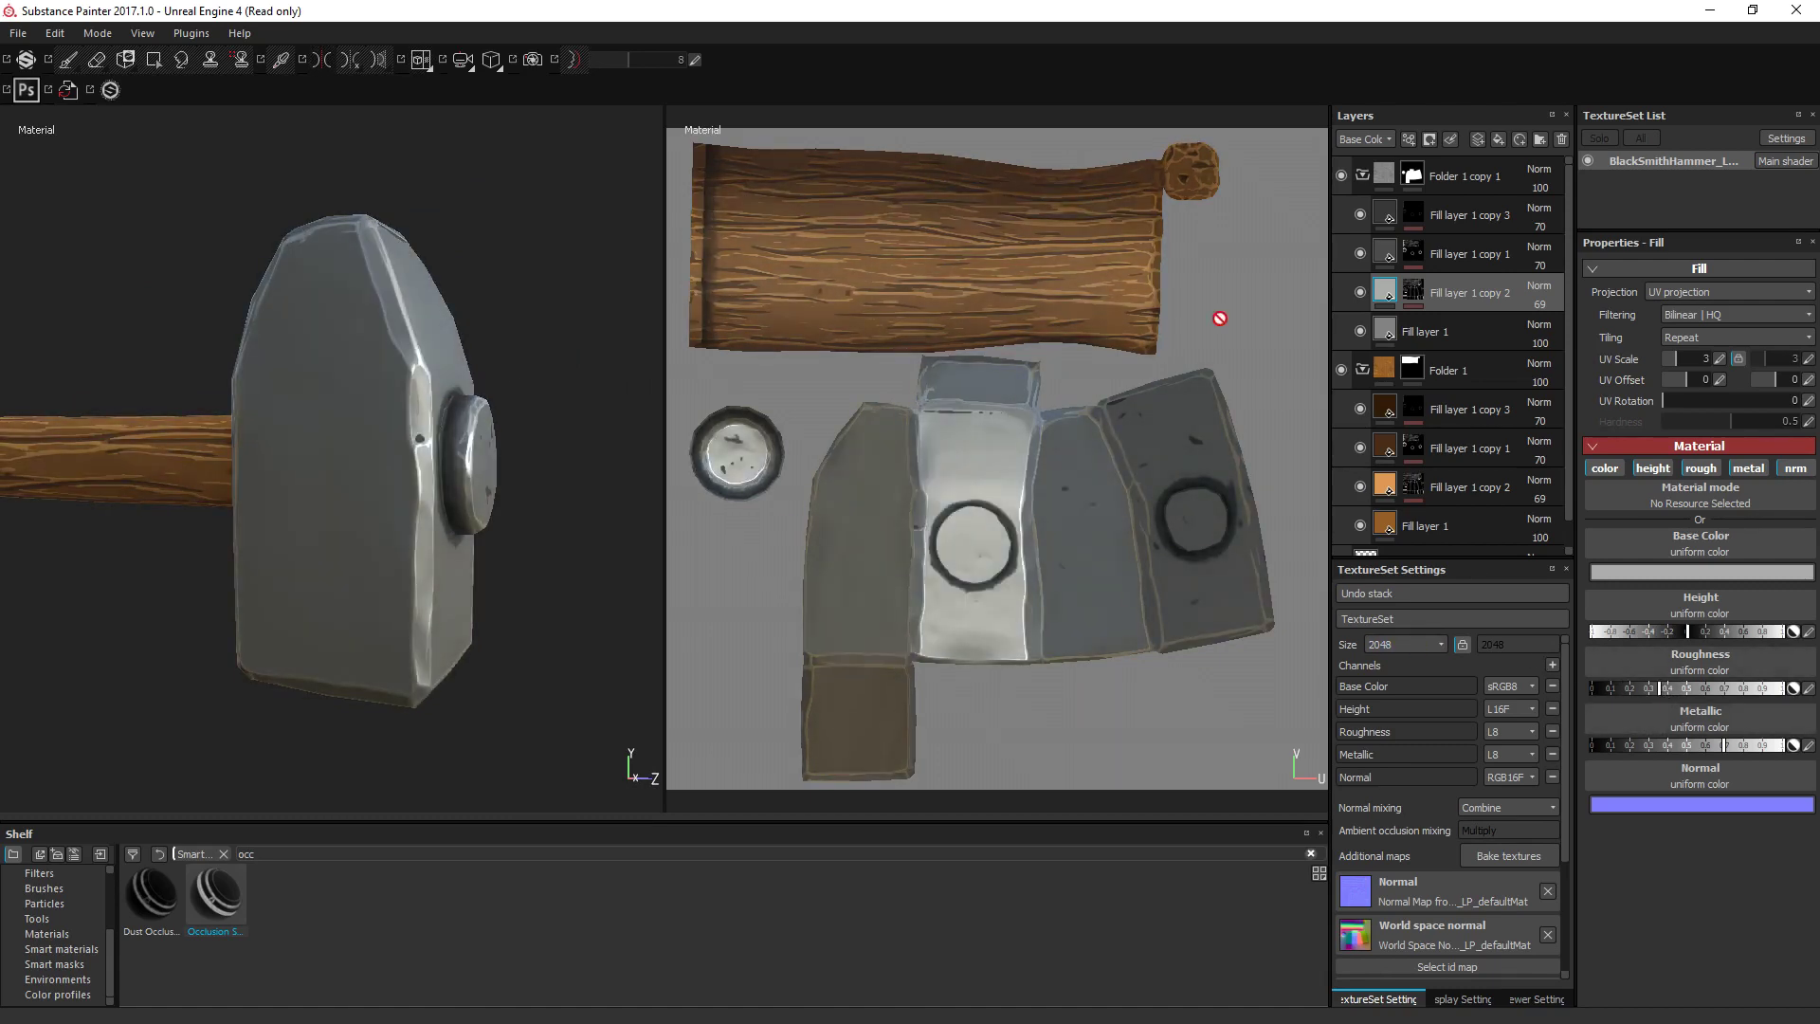
Lower the roughness of Folder 1 copy 1's dark layers, Fill layer 1 copy 1 and copy 3, to about two thirds.
{"action": "left_click", "coordinate": [1377, 254]}
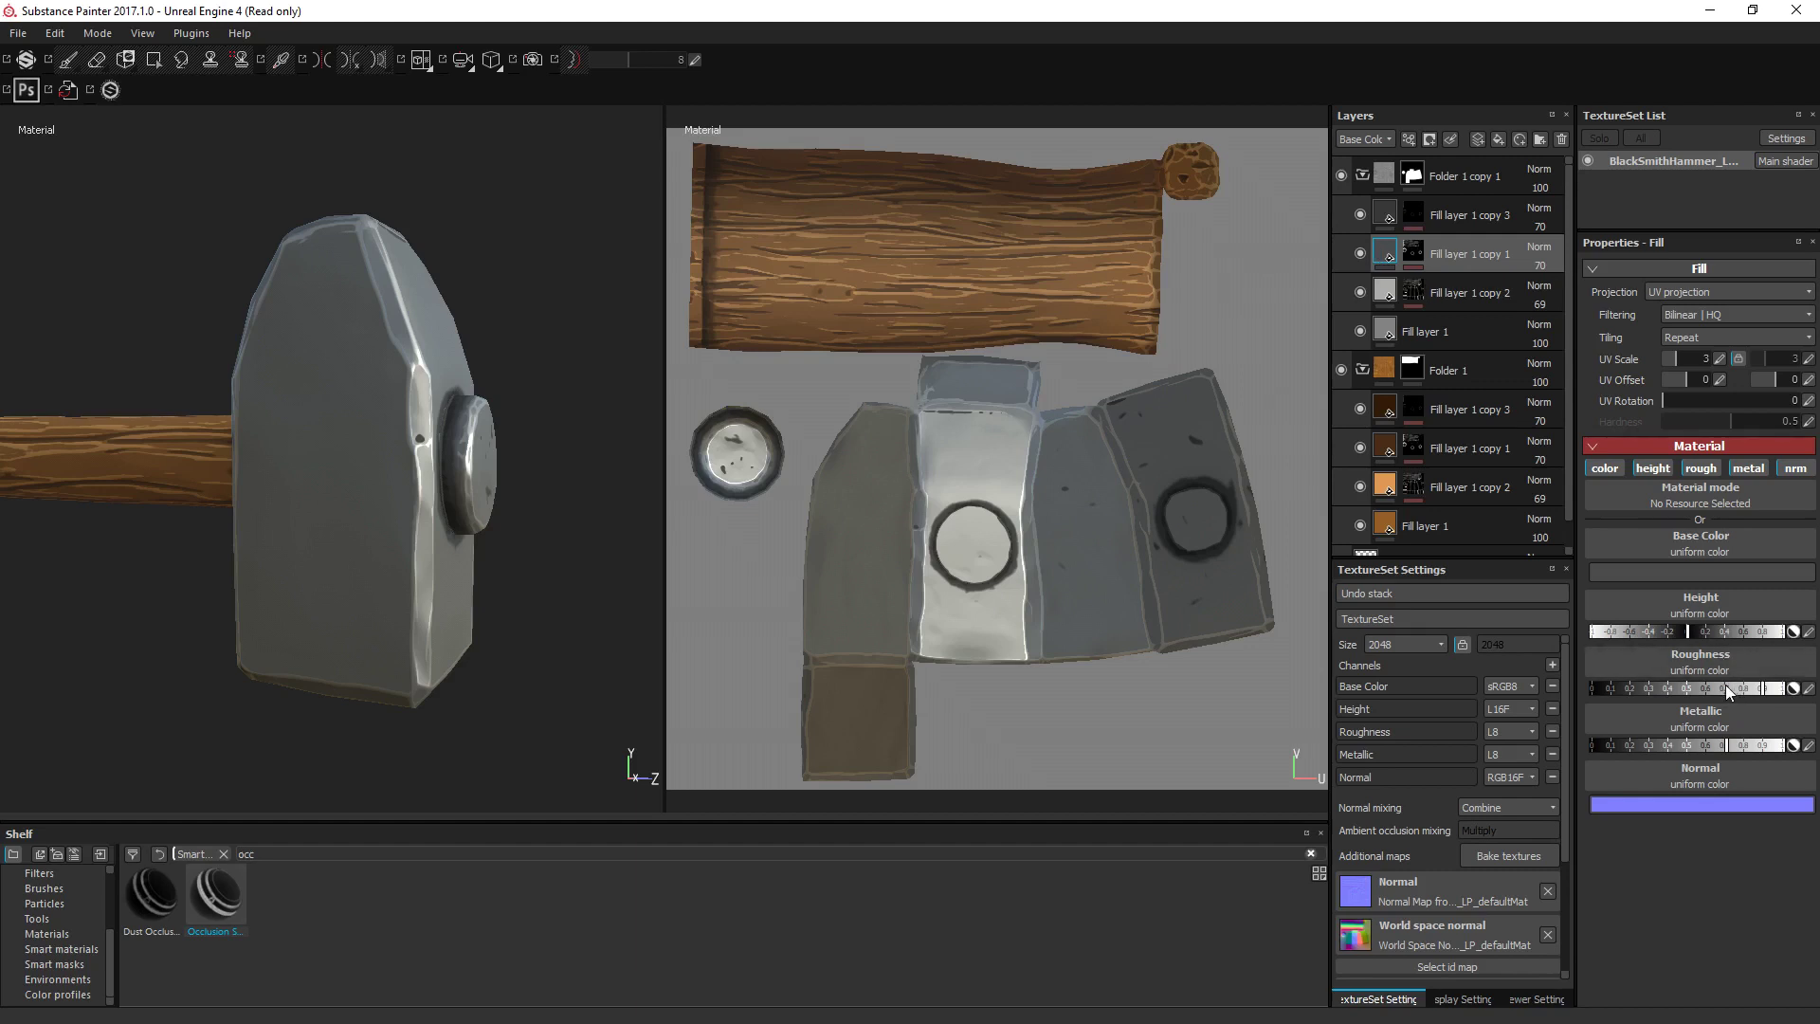
{"action": "left_click", "coordinate": [1380, 223]}
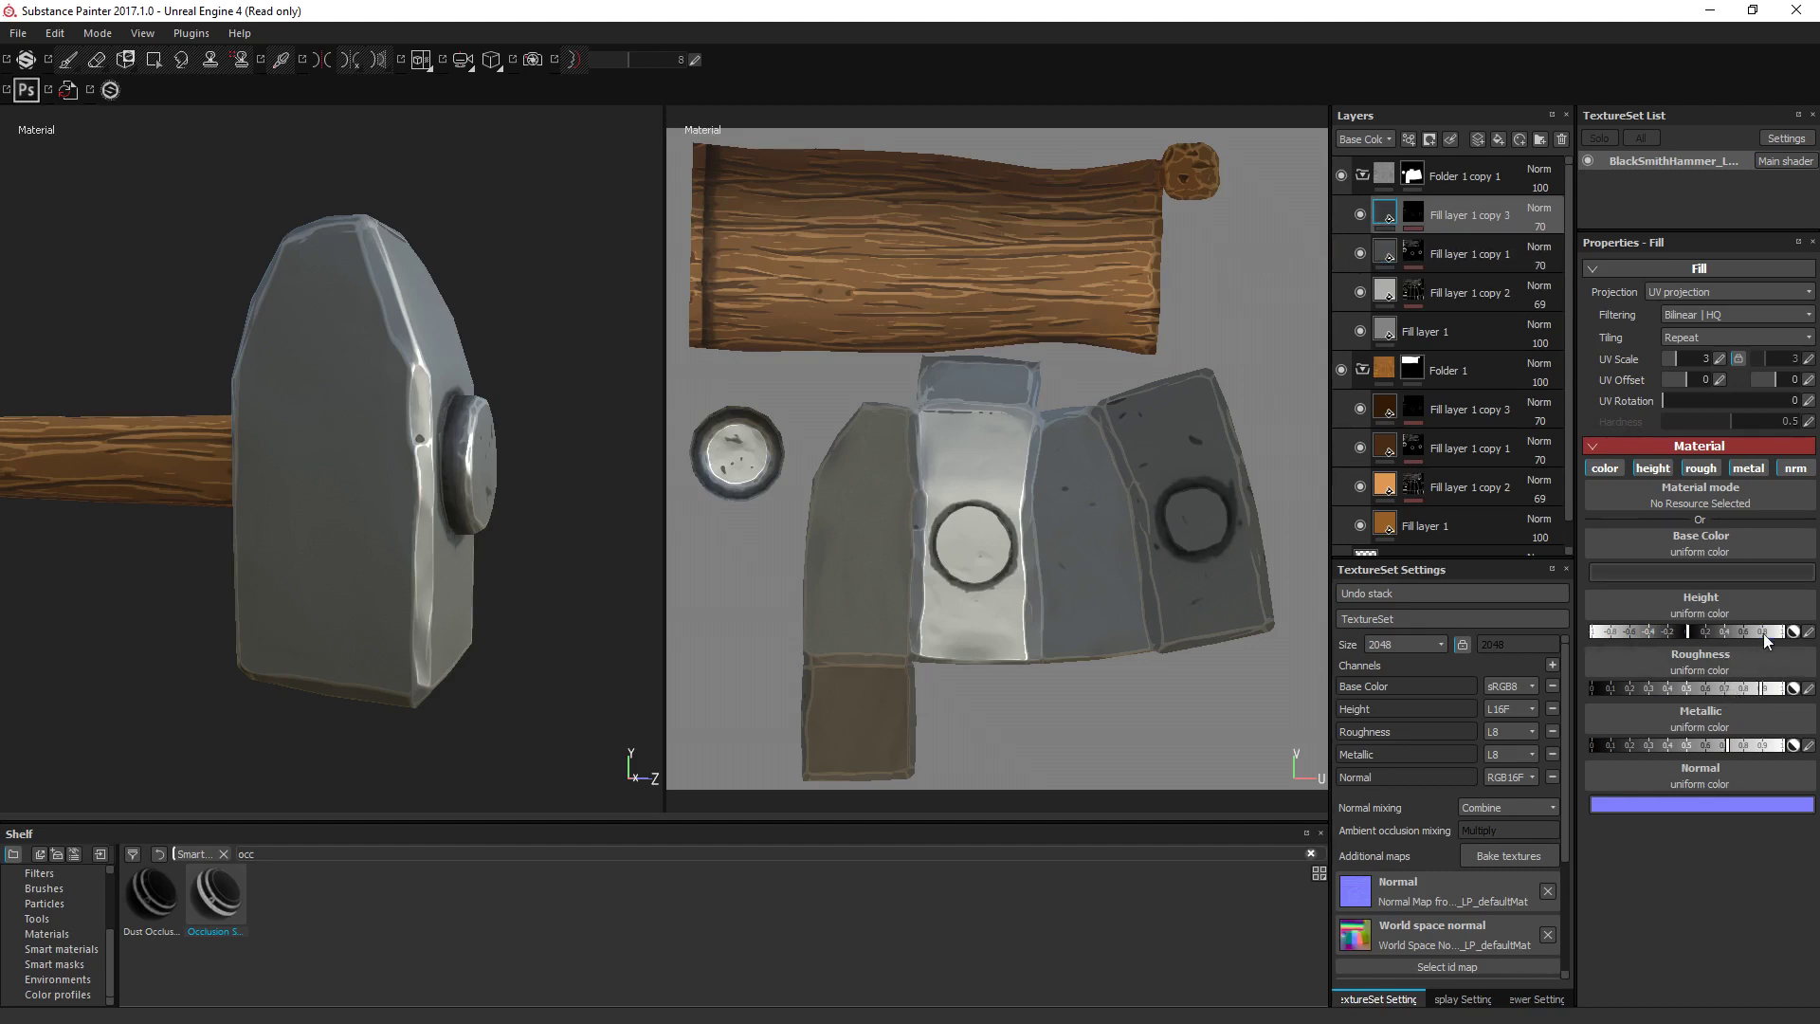
{"action": "left_click", "coordinate": [1727, 689]}
{"action": "left_click_drag", "start_coordinate": [515, 382], "coordinate": [635, 269], "text": "alt"}
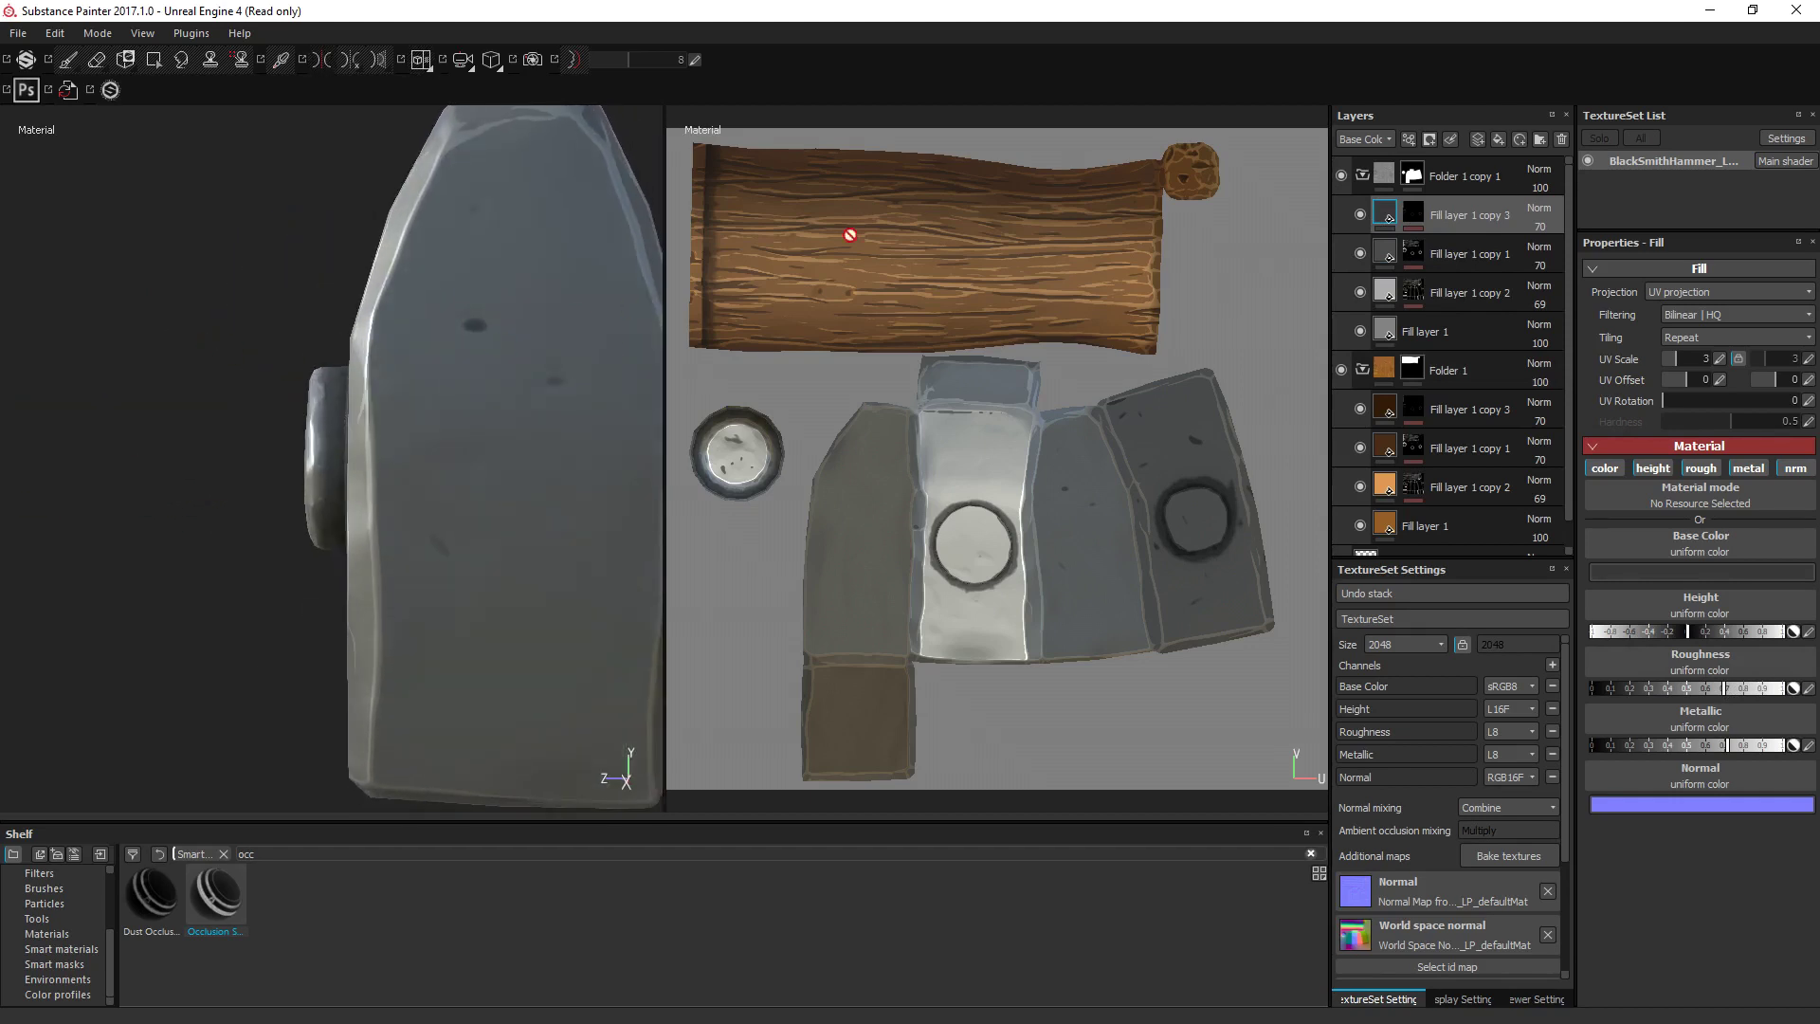
Set Texture to 0.57 and Texture 2 to 0.13 in the mask generator of Folder 1 copy 1's Fill layer 1 copy 1.
{"action": "left_click", "coordinate": [1414, 254]}
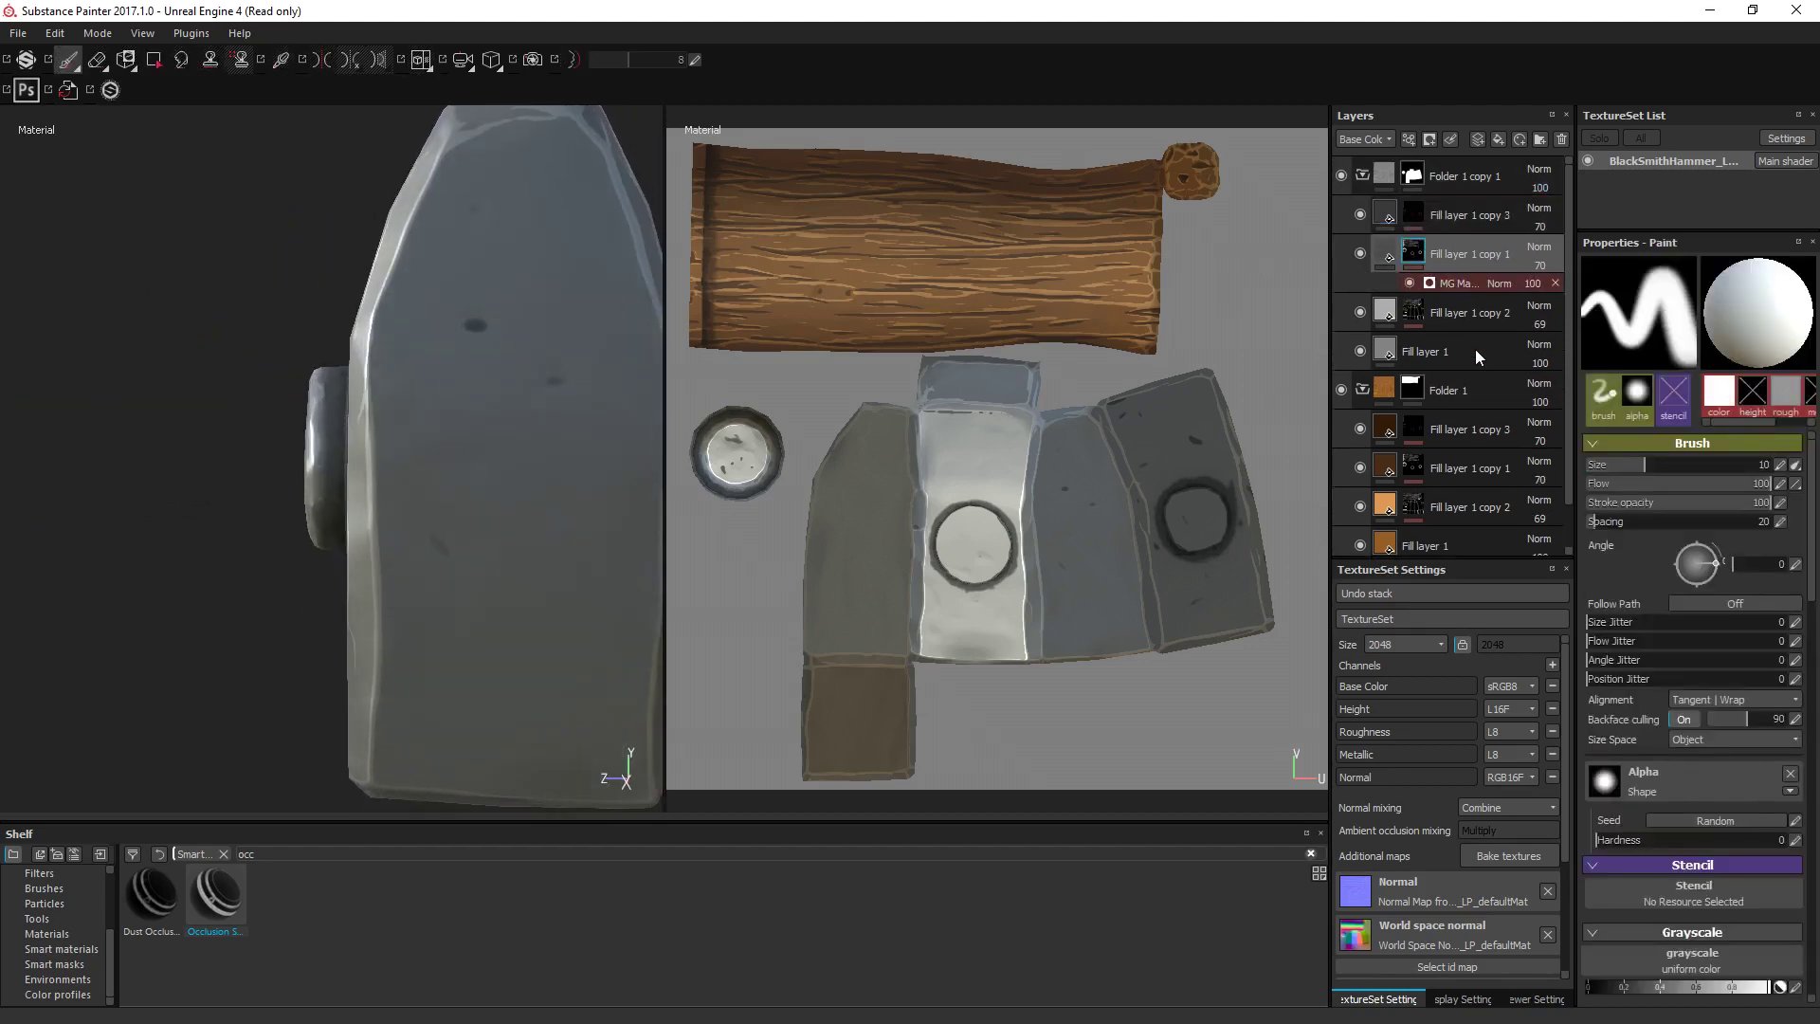
{"action": "left_click_drag", "start_coordinate": [1658, 497], "coordinate": [1760, 497]}
{"action": "left_click_drag", "start_coordinate": [576, 555], "coordinate": [313, 446], "text": "alt"}
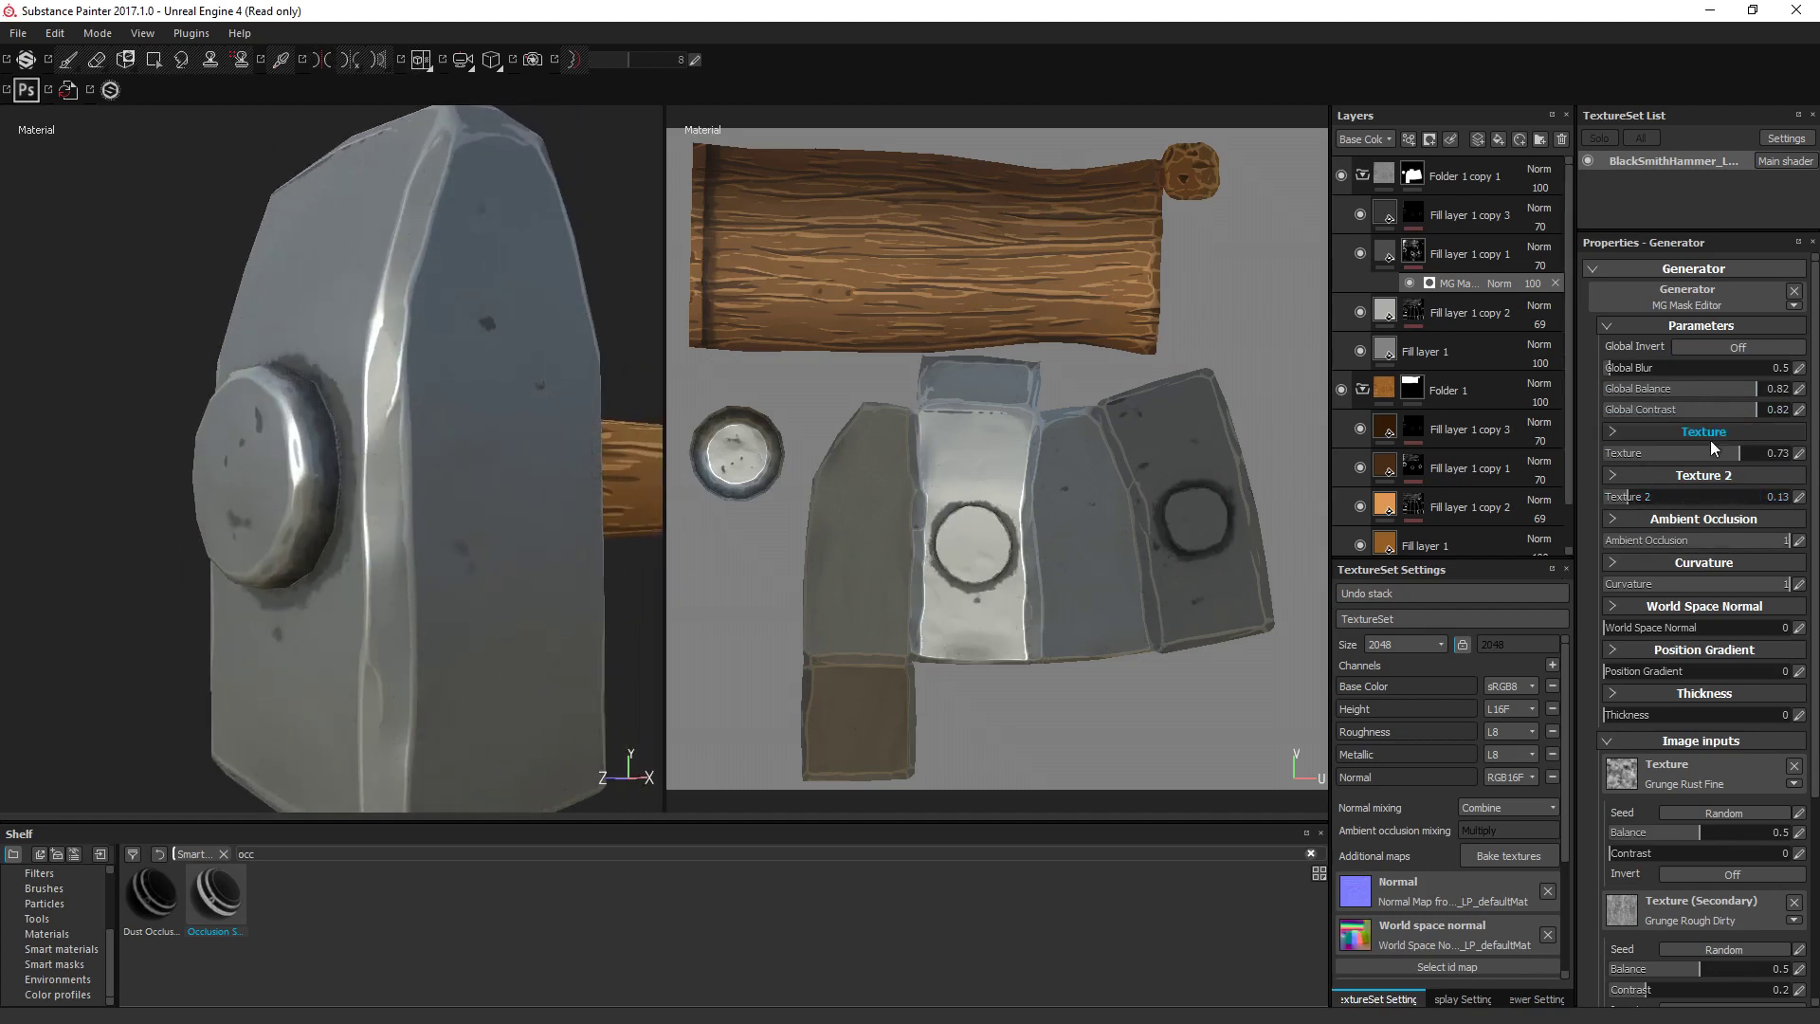
{"action": "left_click_drag", "start_coordinate": [1759, 454], "coordinate": [1628, 458]}
{"action": "left_click_drag", "start_coordinate": [474, 427], "coordinate": [389, 427], "text": "alt"}
{"action": "scroll", "coordinate": [388, 426], "scroll_direction": "down", "scroll_amount": 2}
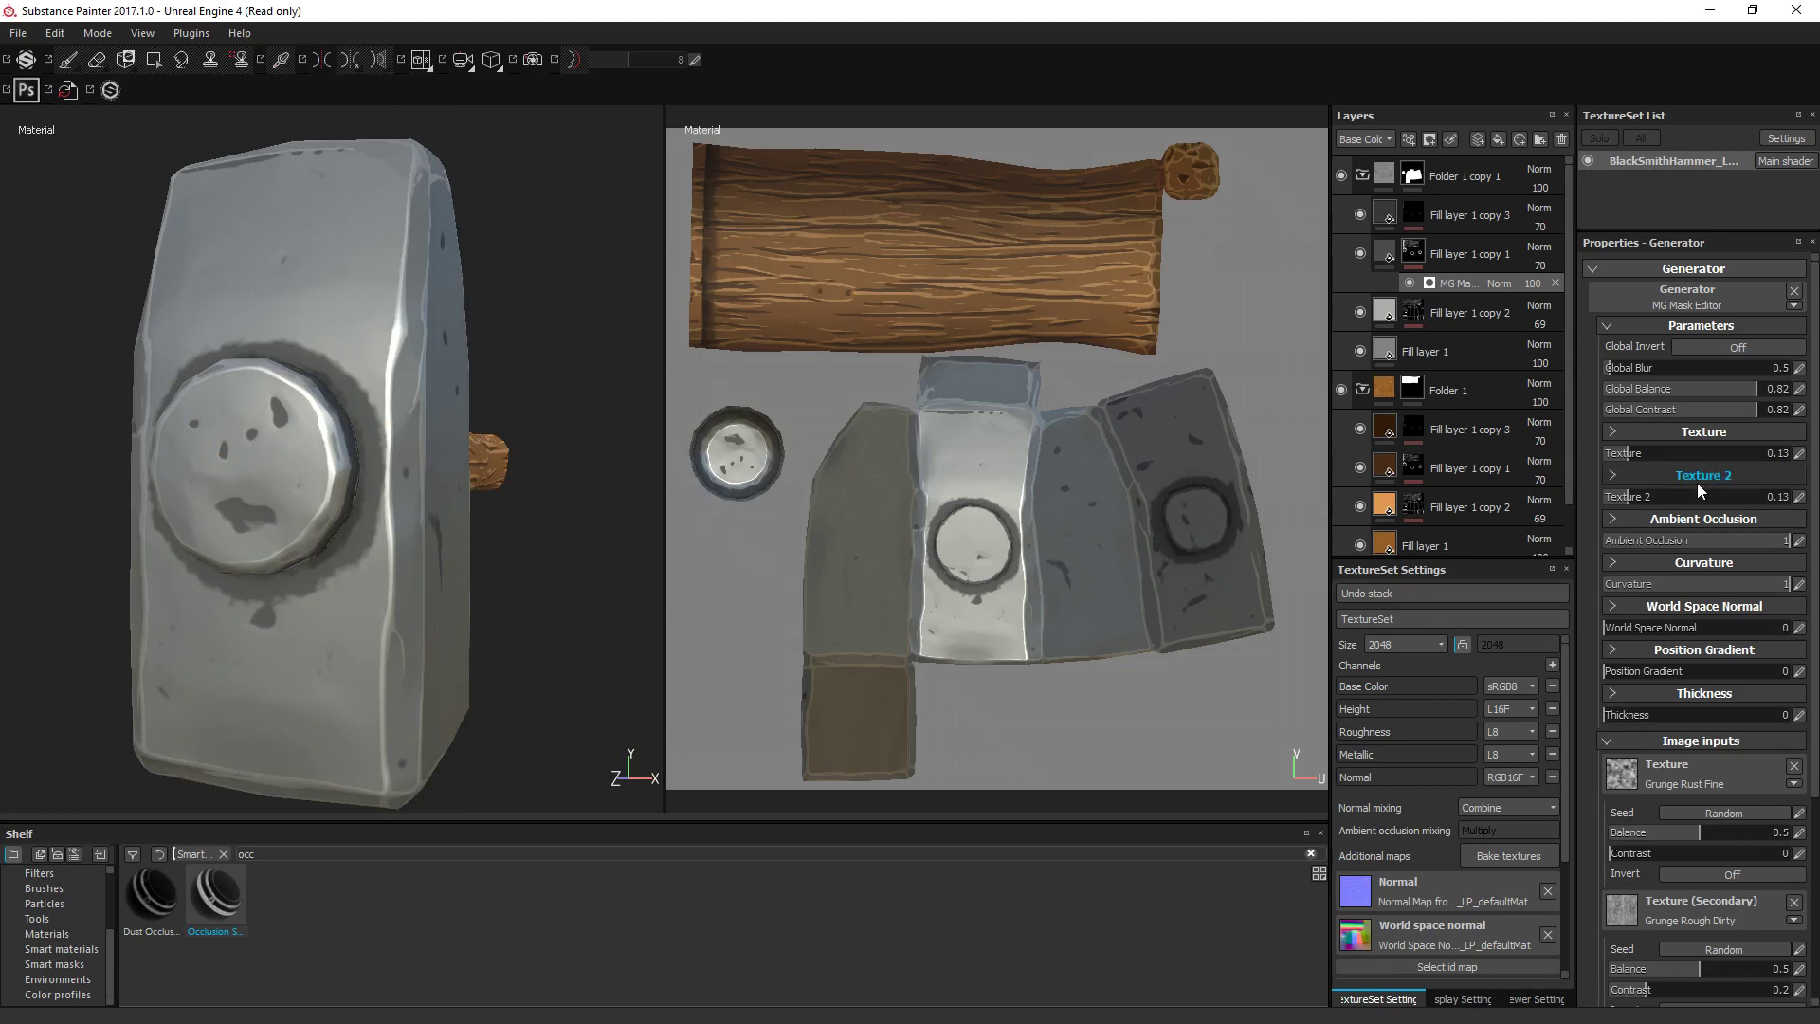
{"action": "left_click_drag", "start_coordinate": [1675, 455], "coordinate": [1711, 457]}
{"action": "mouse_move", "coordinate": [370, 431]}
{"action": "left_mouse_down", "text": "alt"}
{"action": "mouse_move", "coordinate": [455, 406]}
{"action": "mouse_move", "coordinate": [373, 446]}
{"action": "mouse_move", "coordinate": [492, 455]}
{"action": "mouse_move", "coordinate": [313, 496]}
{"action": "mouse_move", "coordinate": [475, 496]}
{"action": "mouse_move", "coordinate": [422, 392]}
{"action": "mouse_move", "coordinate": [363, 591]}
{"action": "mouse_move", "coordinate": [393, 483]}
{"action": "left_mouse_up", "text": "alt"}
{"action": "scroll", "coordinate": [372, 445], "scroll_direction": "down", "scroll_amount": 3}
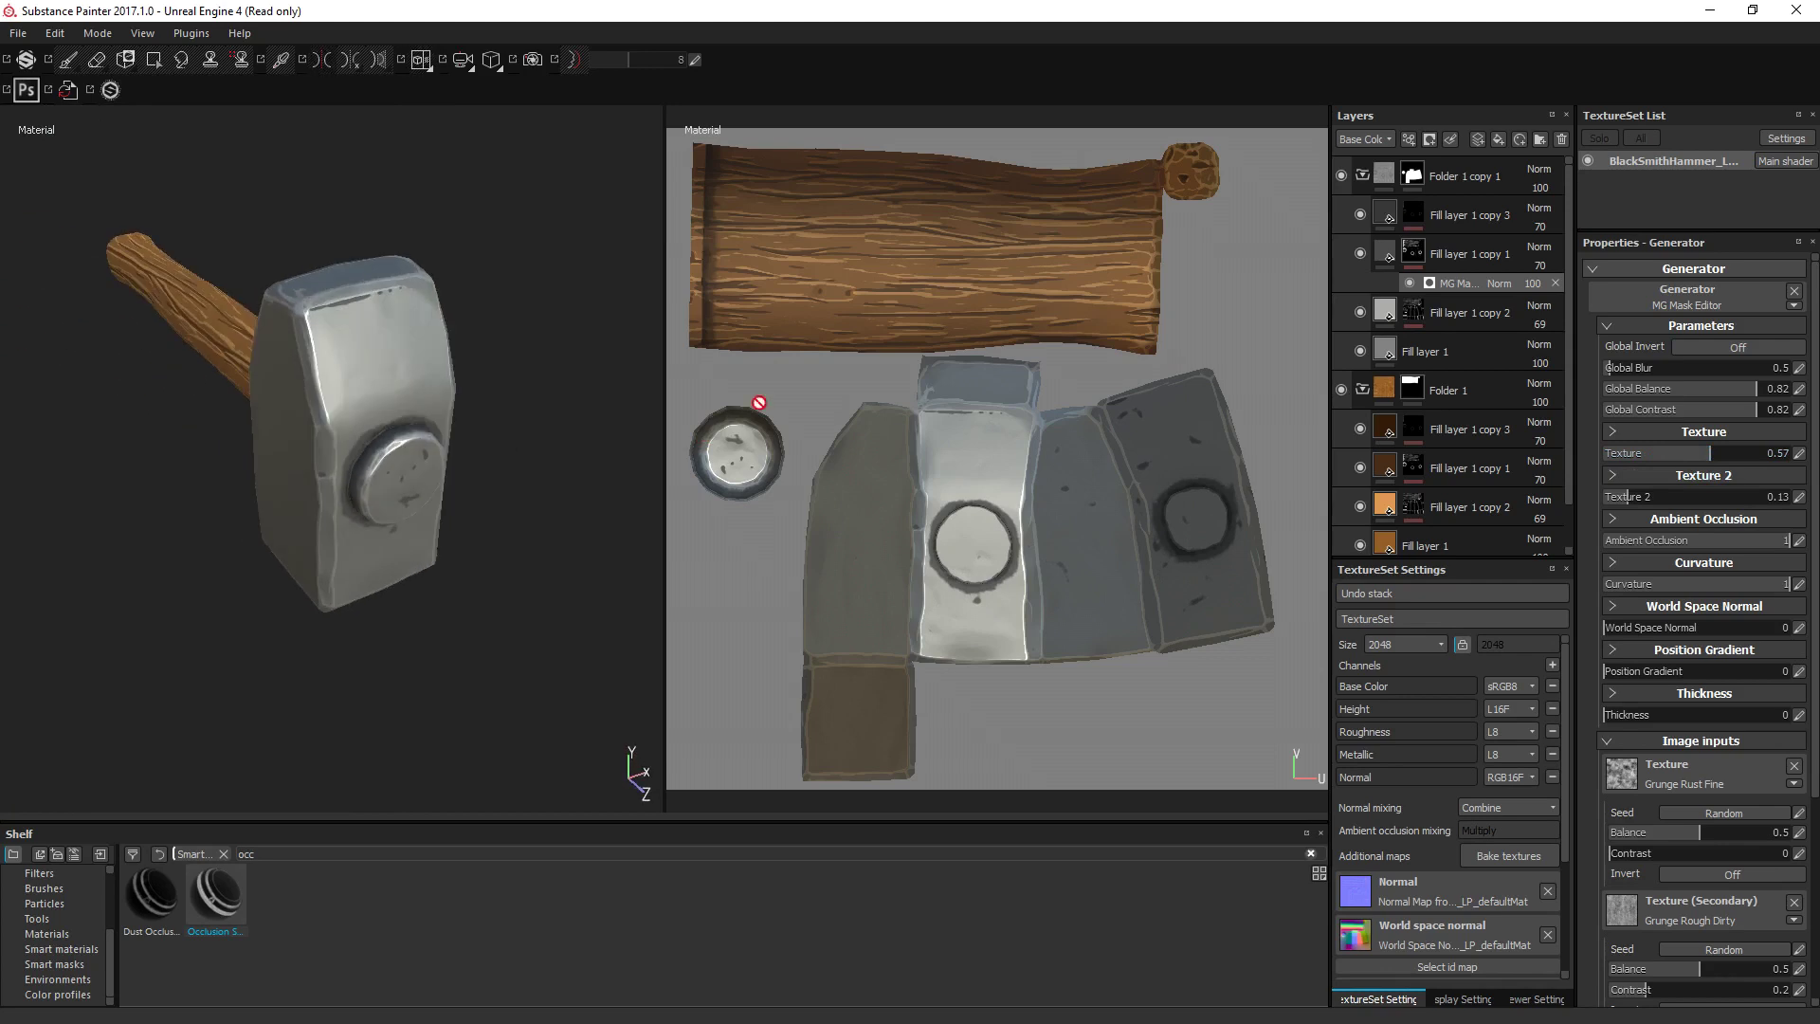
Set Texture 2 to 0.28 and Global Balance to 0.34 in the mask generator of Folder 1 copy 1's Fill layer 1 copy 3.
{"action": "left_click", "coordinate": [1418, 214]}
{"action": "left_click", "coordinate": [1456, 245]}
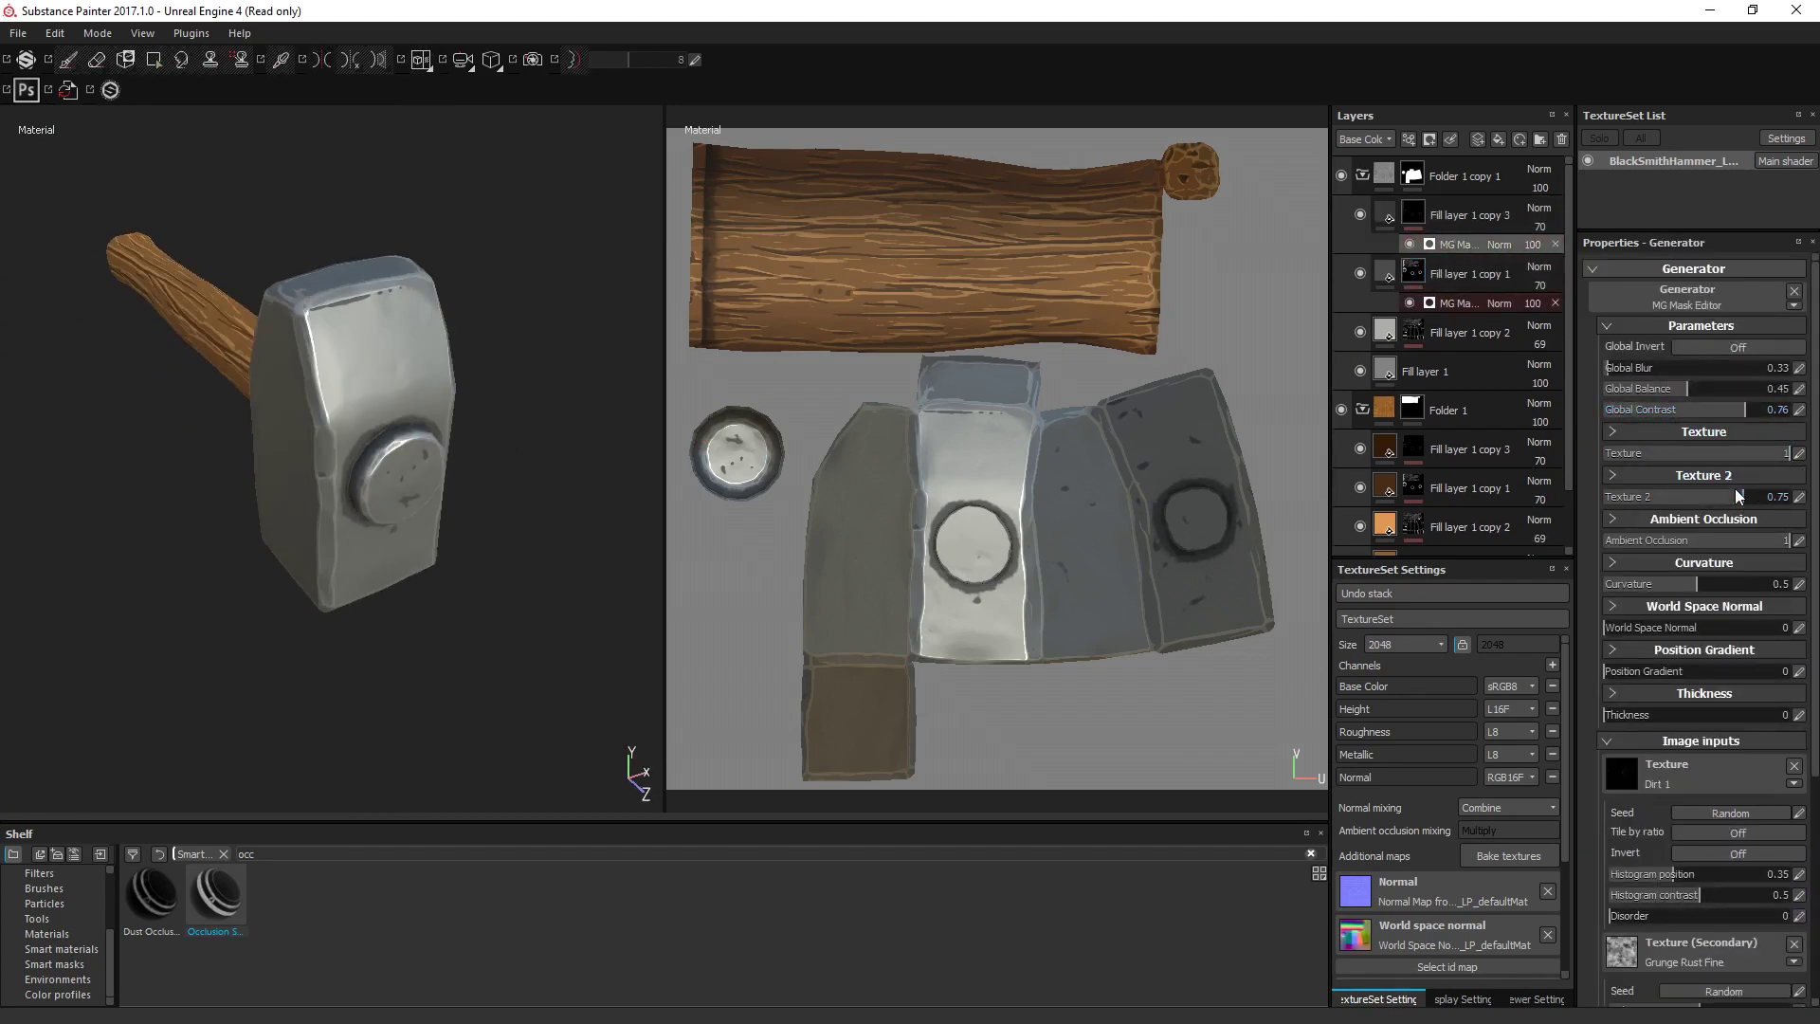
{"action": "left_click", "coordinate": [1653, 497]}
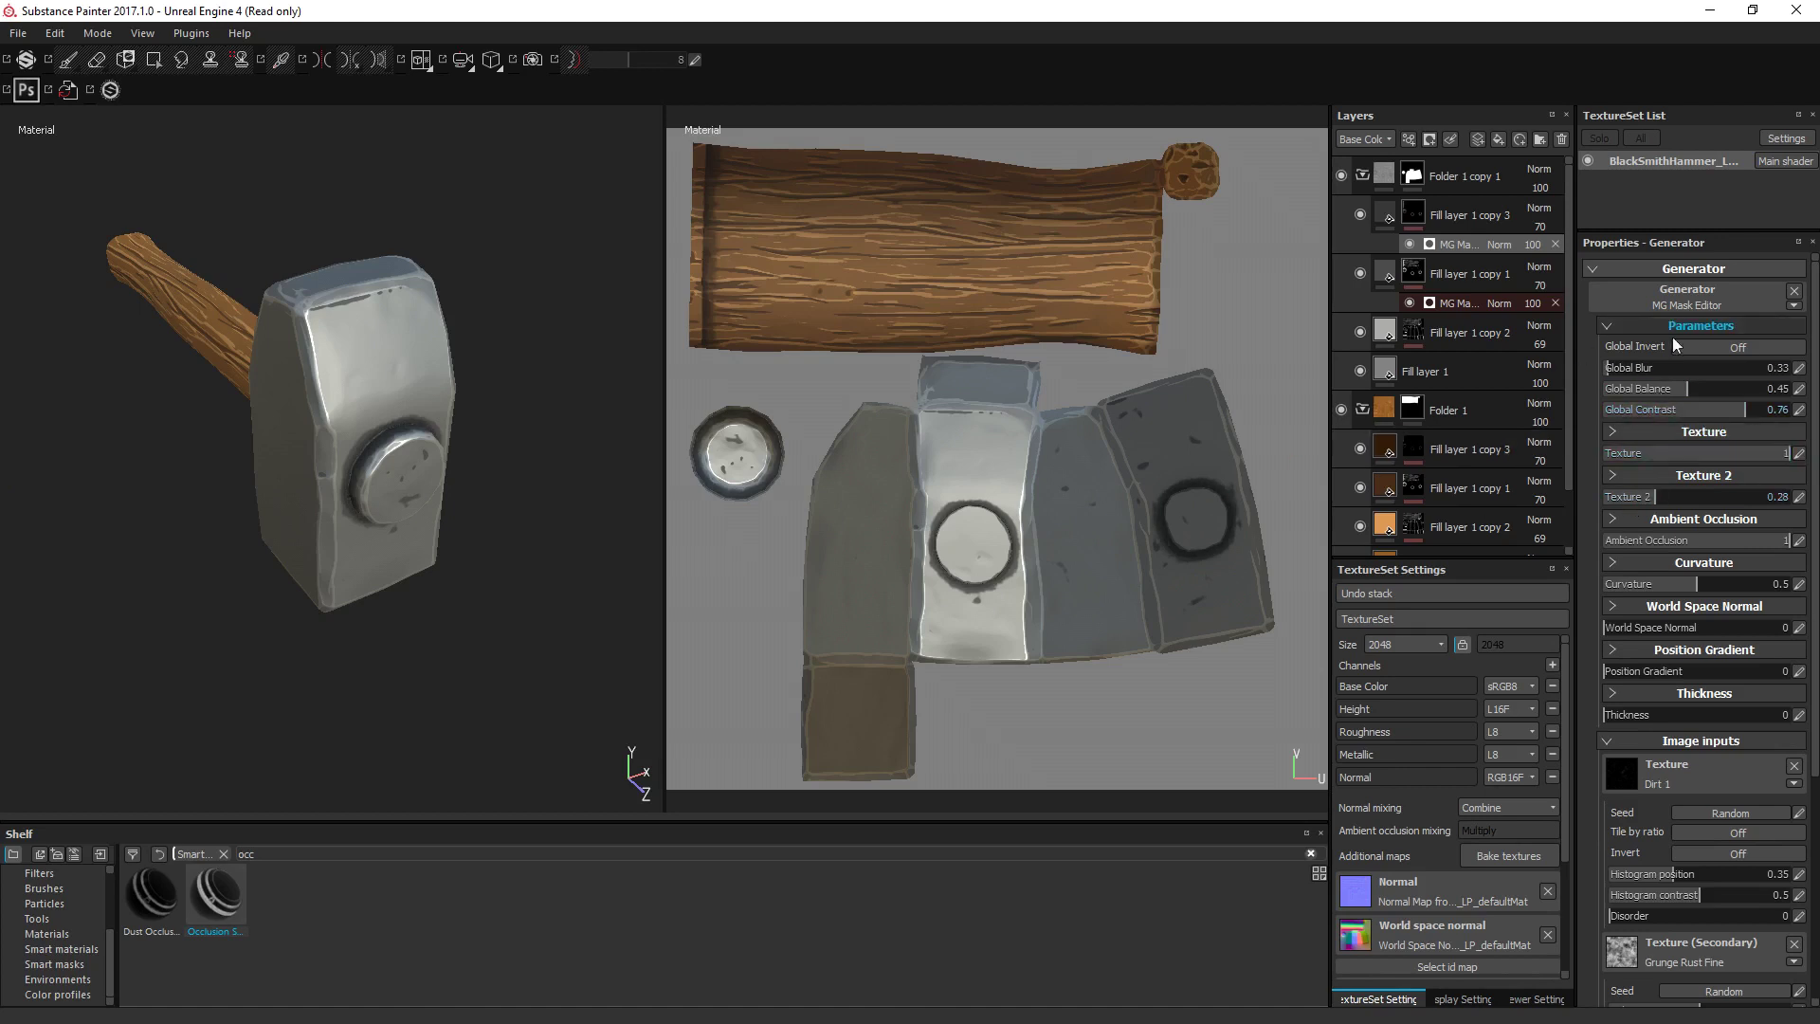
{"action": "left_click_drag", "start_coordinate": [1703, 389], "coordinate": [1667, 383]}
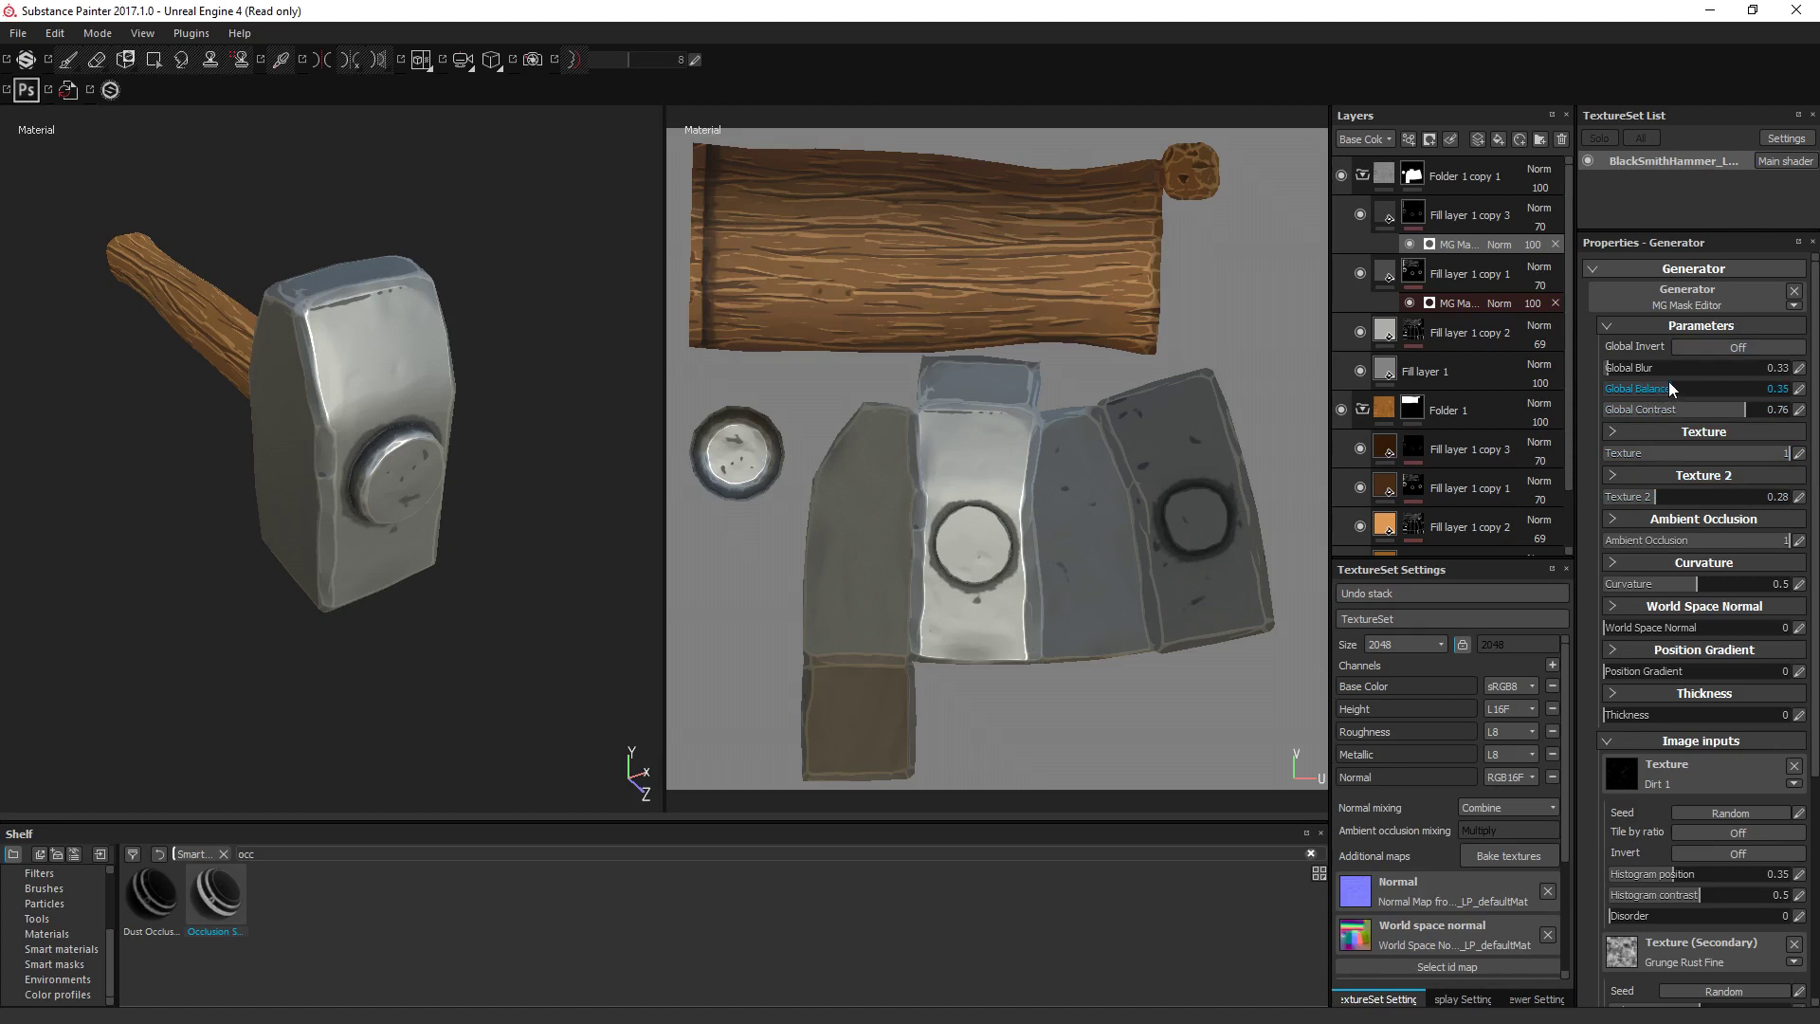
Set Global Blur to 1 and Global Balance to 0.82 in the mask generator of Folder 1 copy 1's Fill layer 1 copy 1.
{"action": "left_click", "coordinate": [1420, 272]}
{"action": "left_click", "coordinate": [1442, 301]}
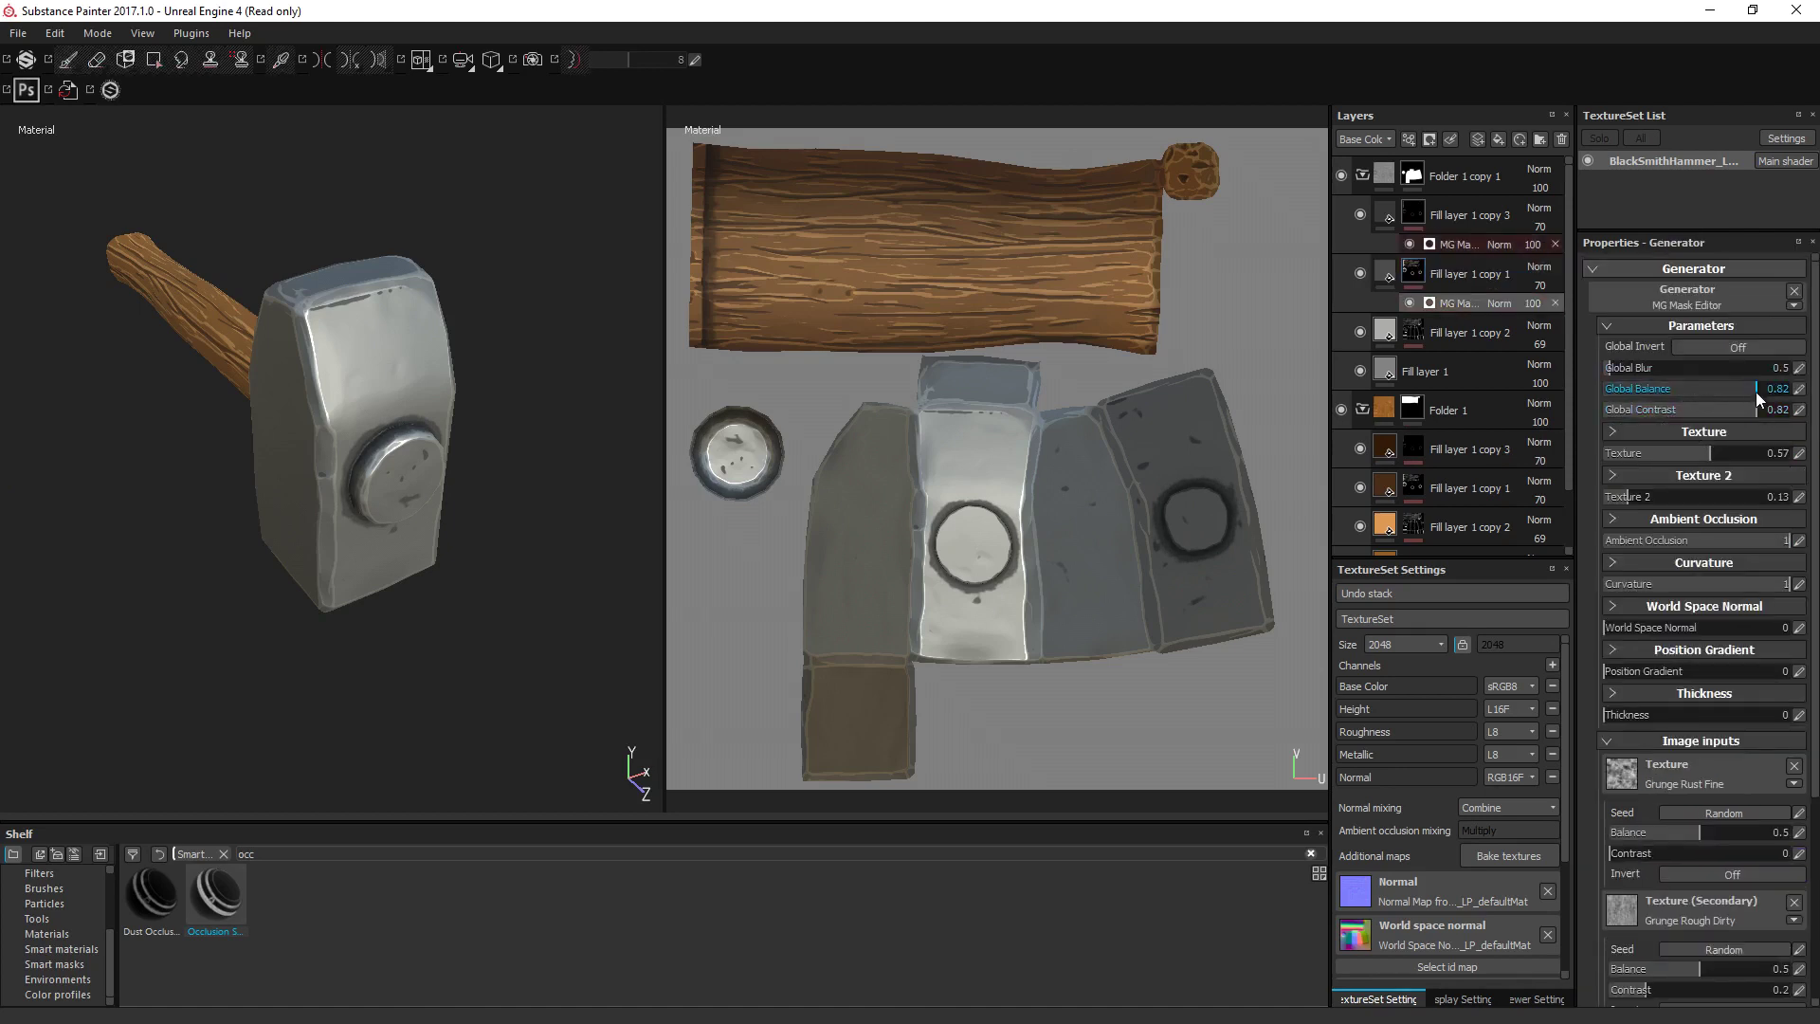
{"action": "left_click_drag", "start_coordinate": [1756, 390], "coordinate": [1776, 392]}
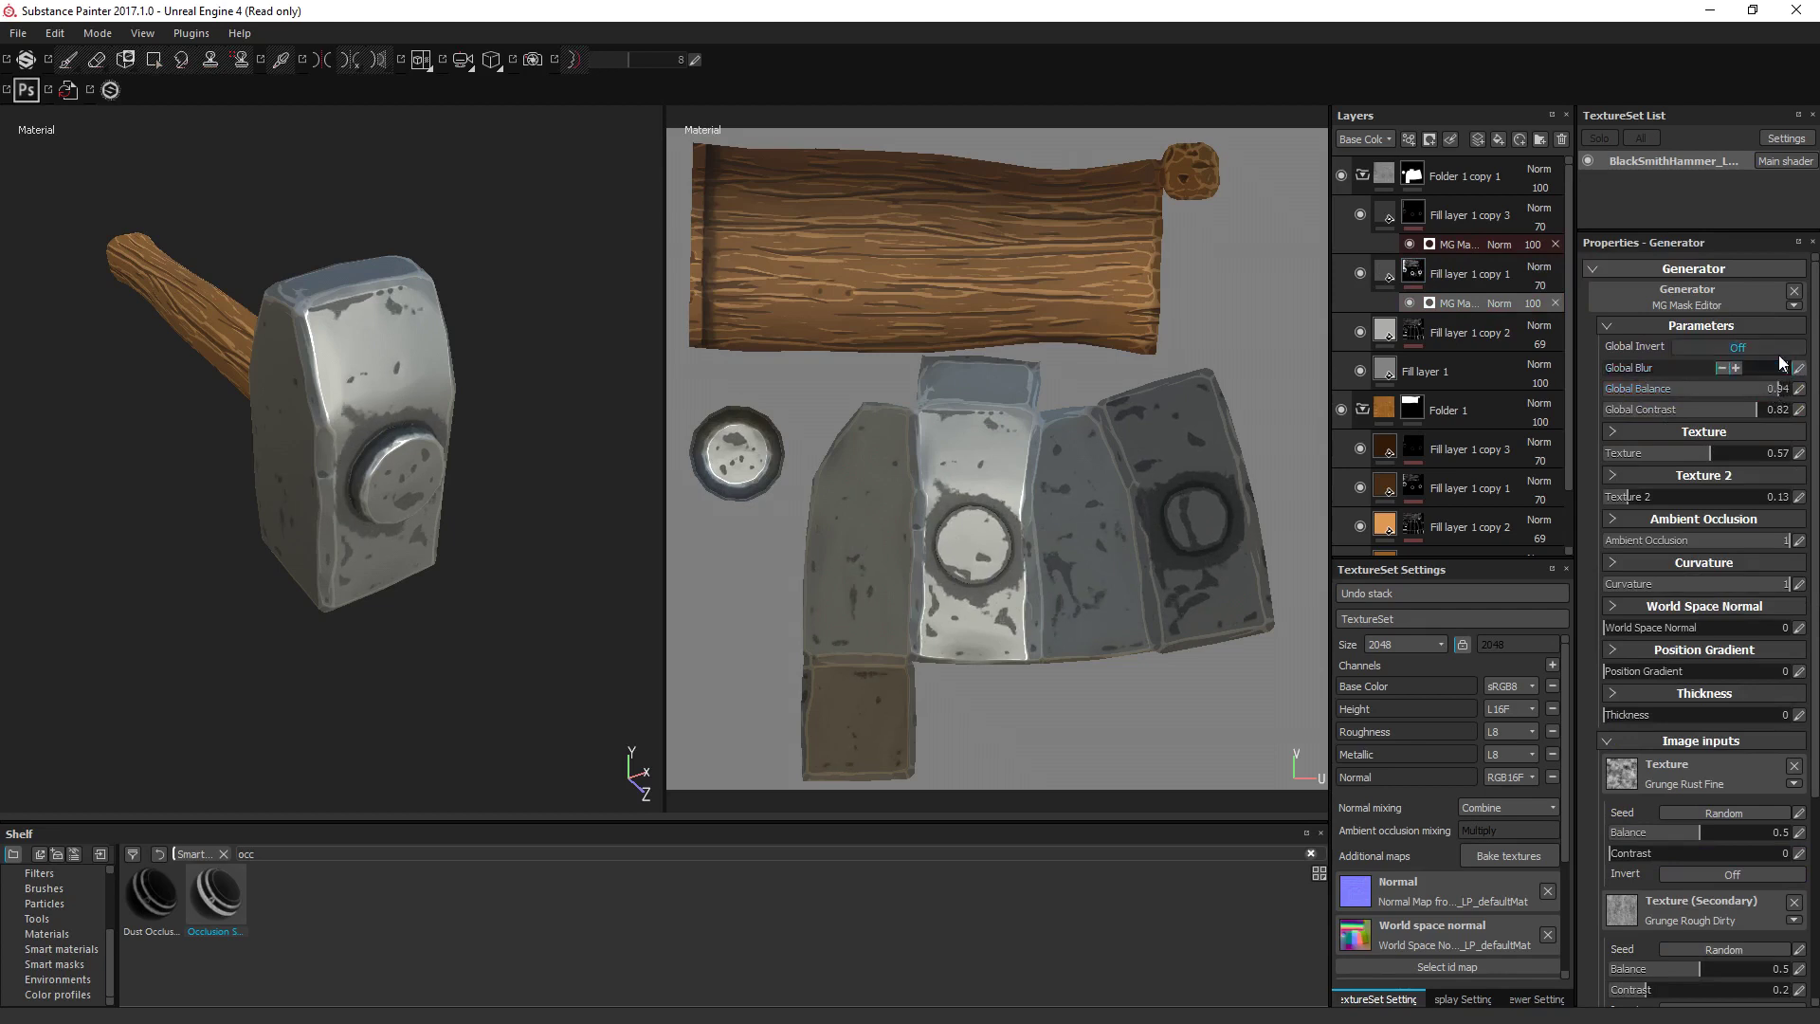
{"action": "left_click_drag", "start_coordinate": [516, 345], "coordinate": [874, 490], "text": "alt"}
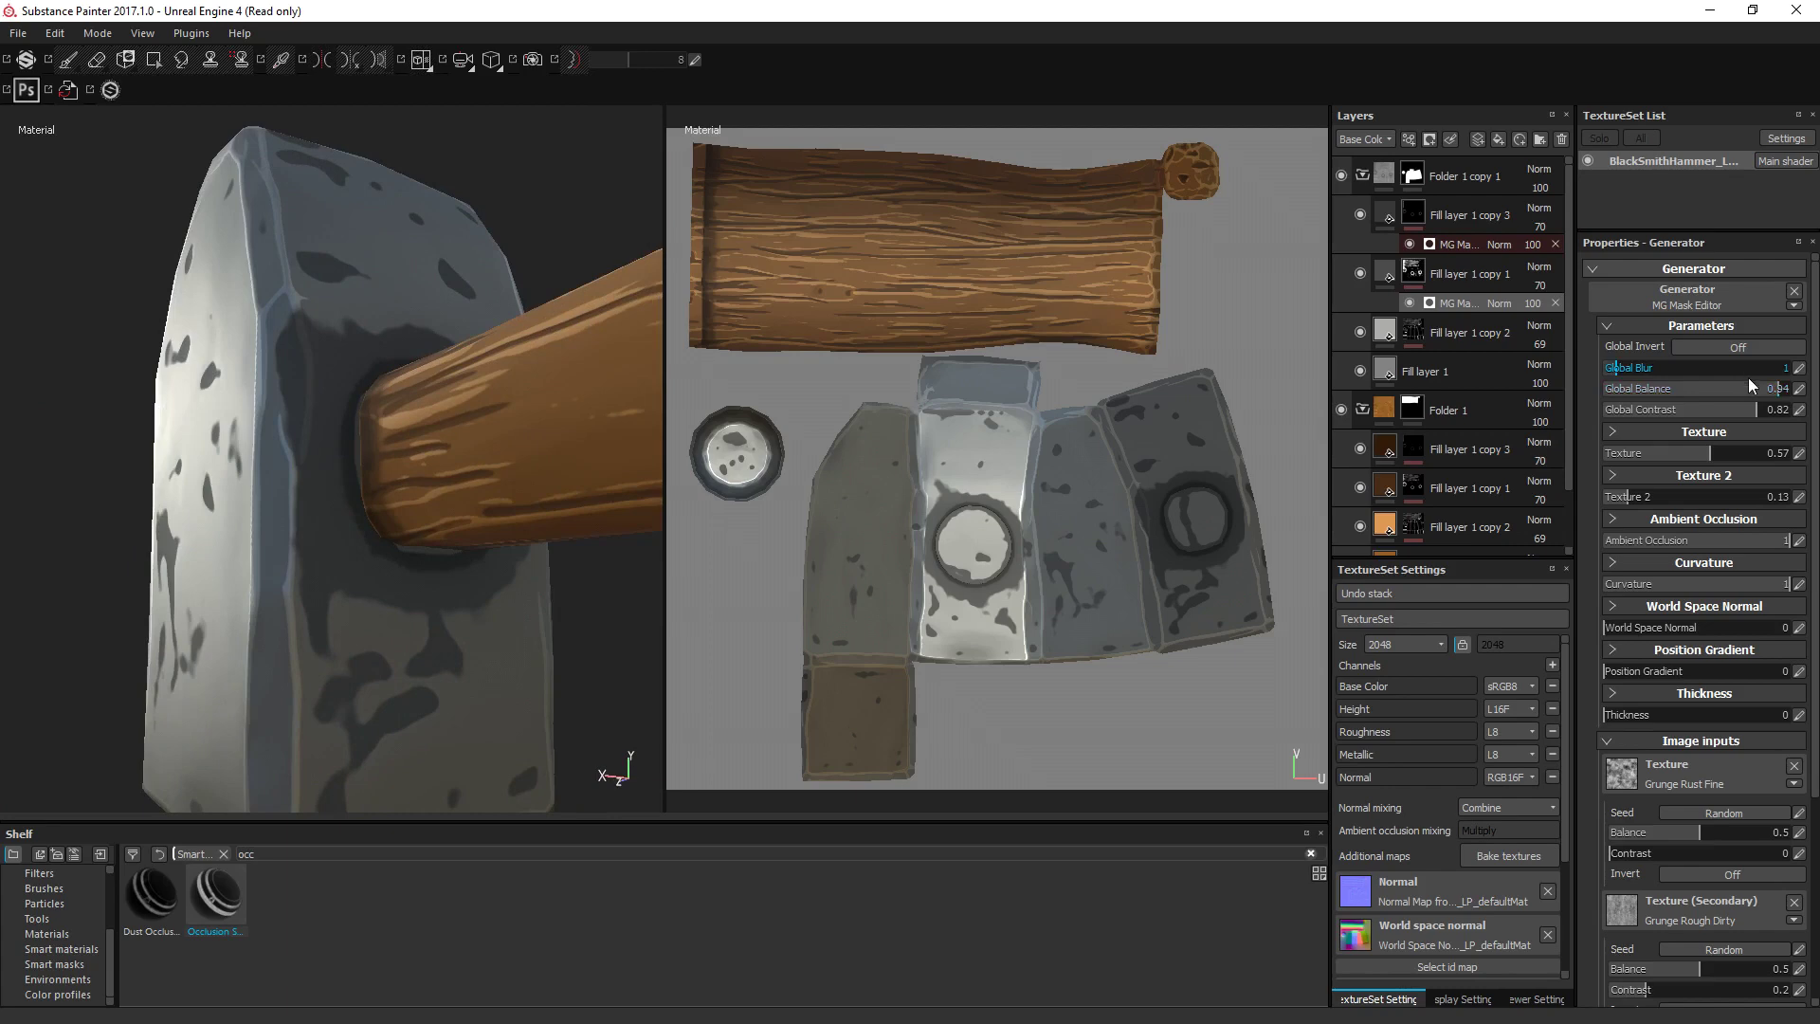
{"action": "left_click_drag", "start_coordinate": [1765, 390], "coordinate": [1756, 391]}
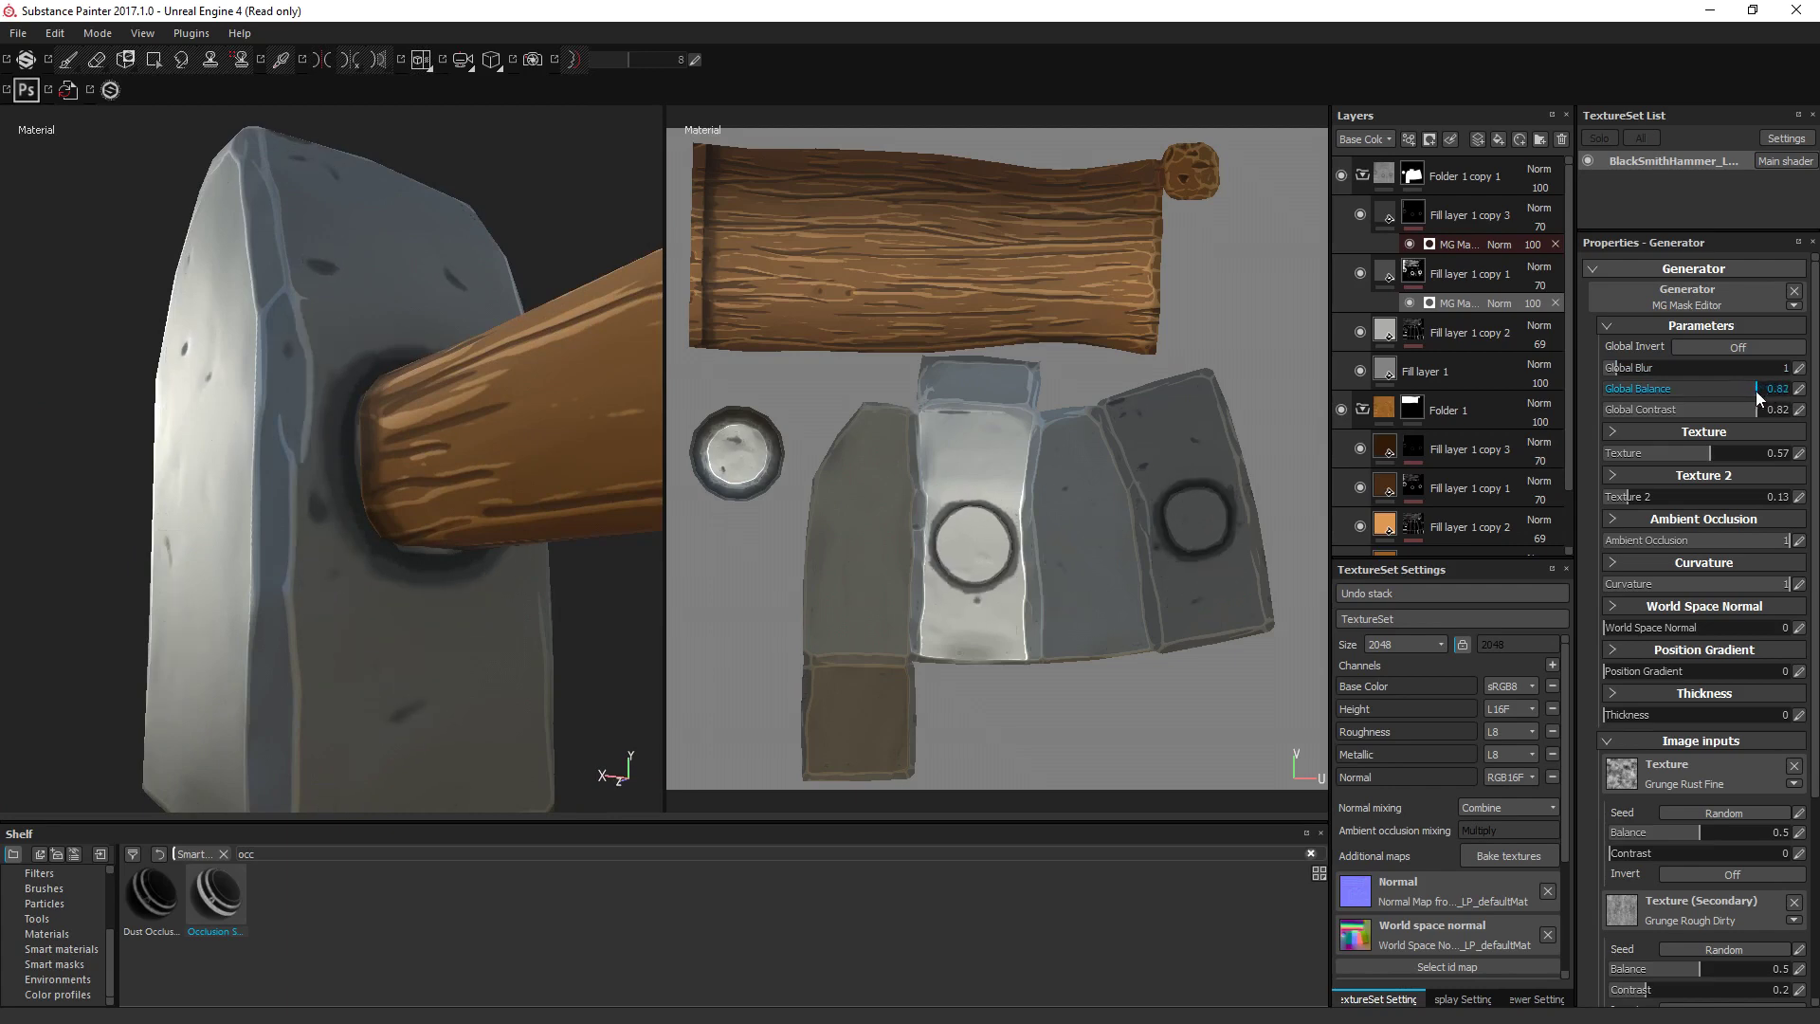
{"action": "left_click_drag", "start_coordinate": [350, 459], "coordinate": [299, 404], "text": "alt"}
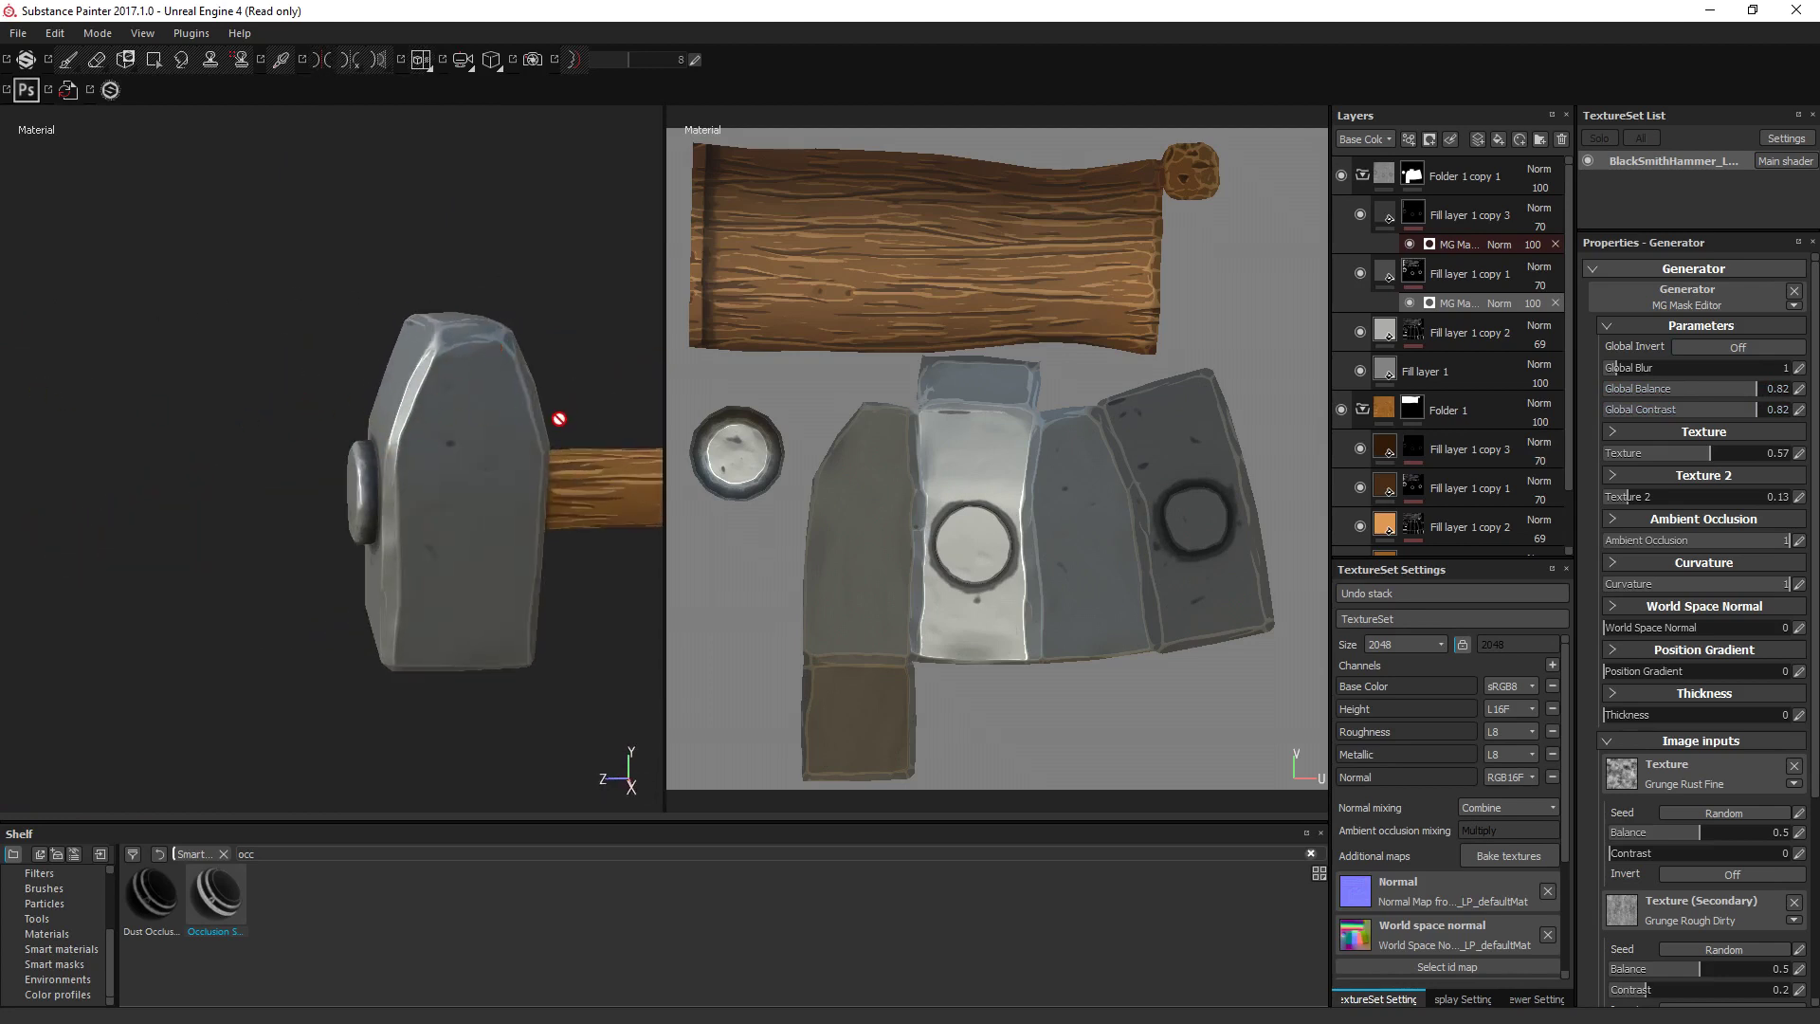
{"action": "left_click_drag", "start_coordinate": [482, 535], "coordinate": [494, 511], "text": "alt"}
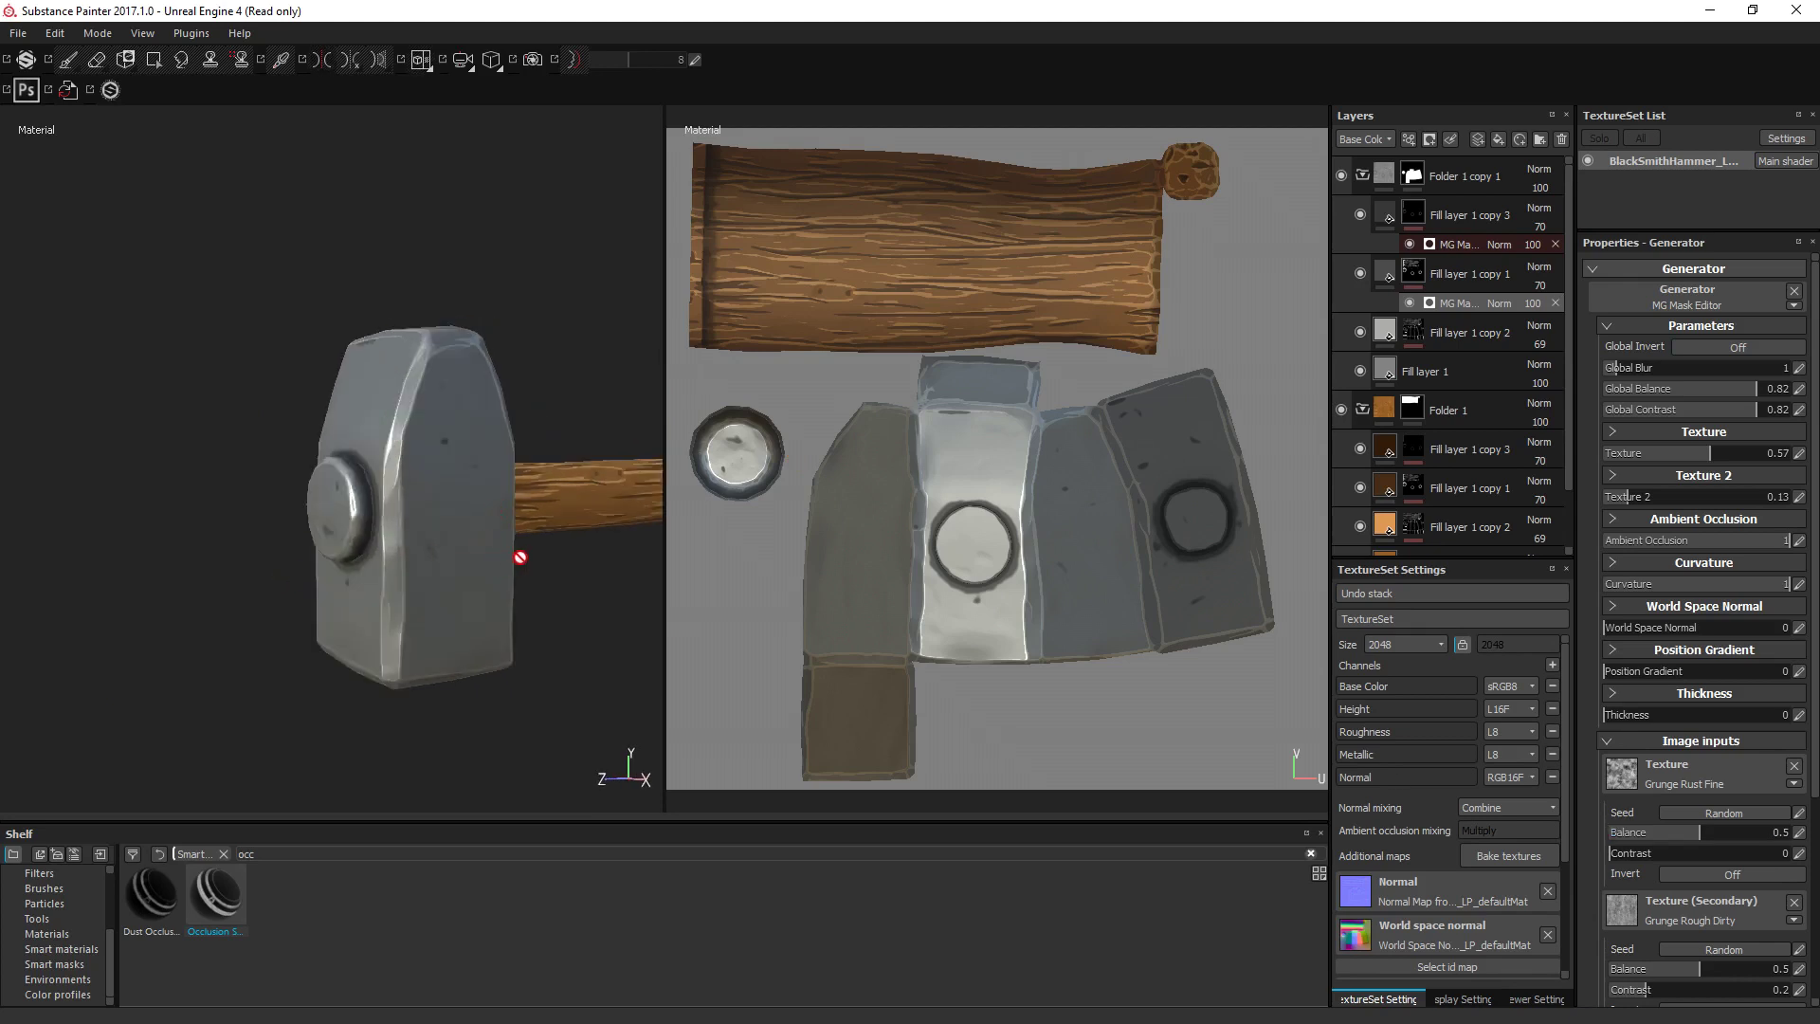
{"action": "right_click_drag", "start_coordinate": [519, 557], "coordinate": [439, 335], "text": "alt"}
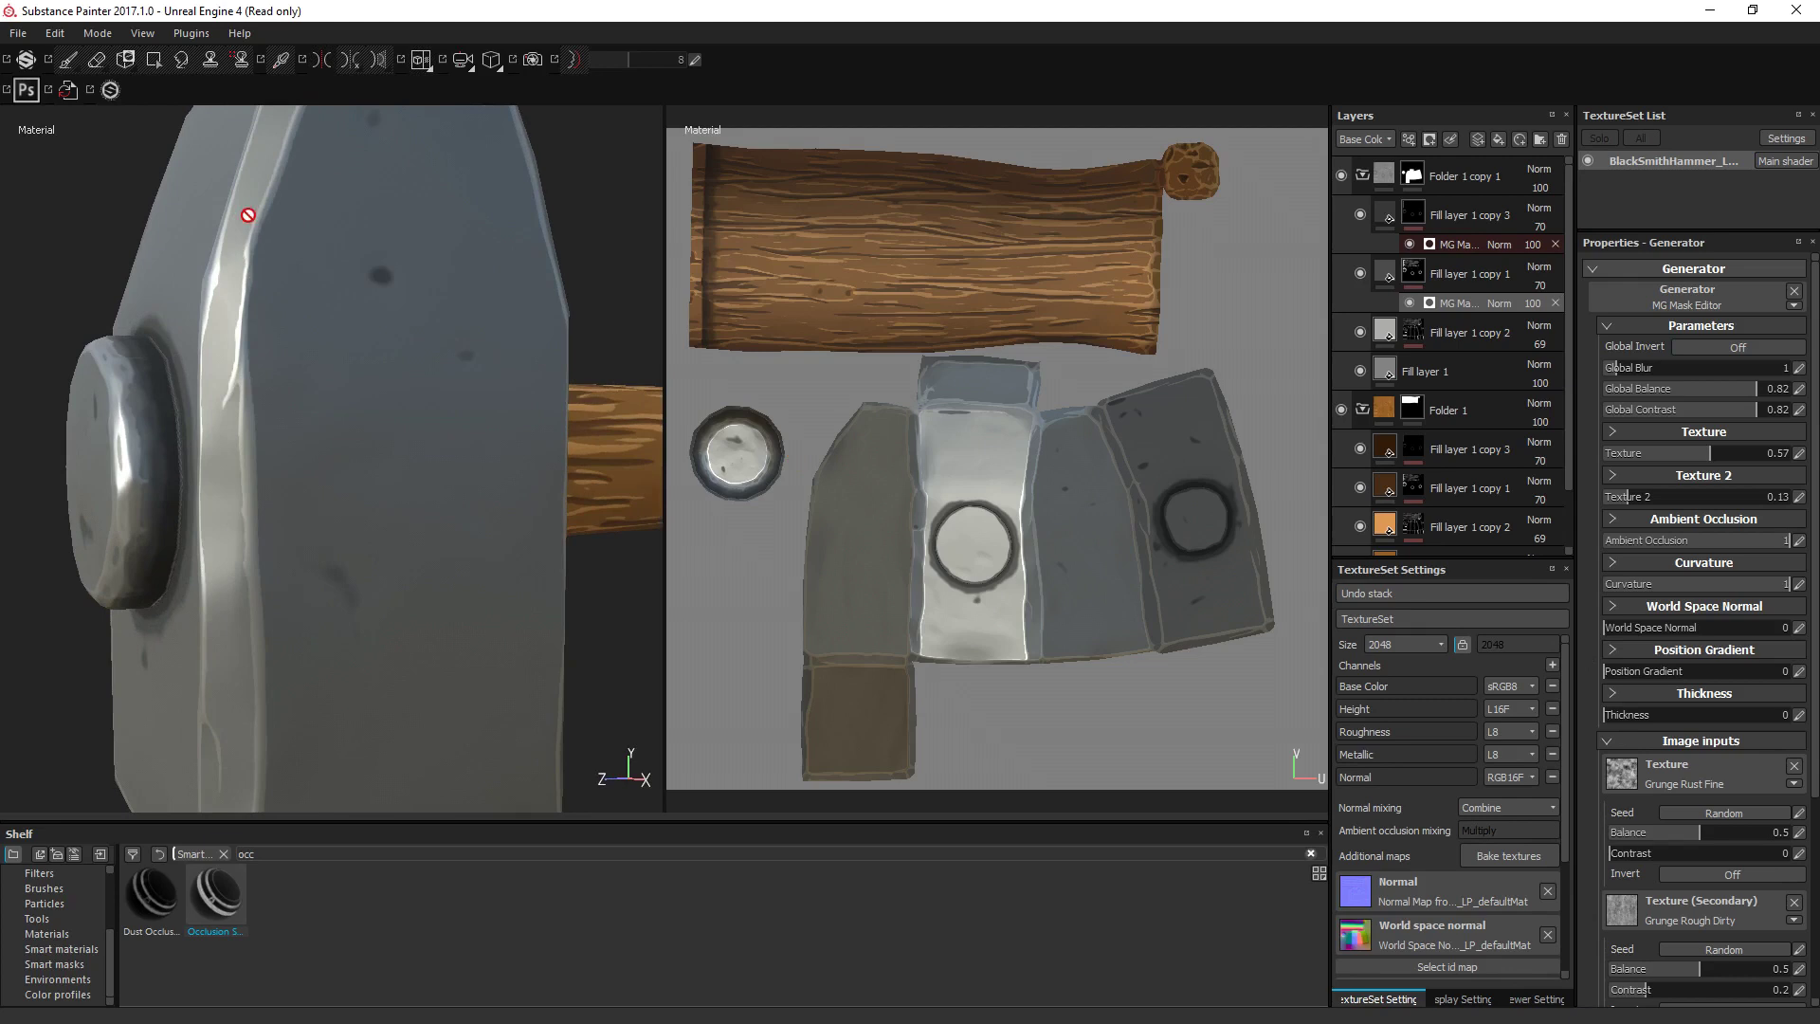
Tint the base color of Folder 1 copy 1's Fill layer 1 a darker warm gray with hue 0.098 and very low saturation.
{"action": "left_click_drag", "start_coordinate": [191, 444], "coordinate": [358, 537], "text": "alt"}
{"action": "right_click_drag", "start_coordinate": [357, 536], "coordinate": [390, 285], "text": "alt"}
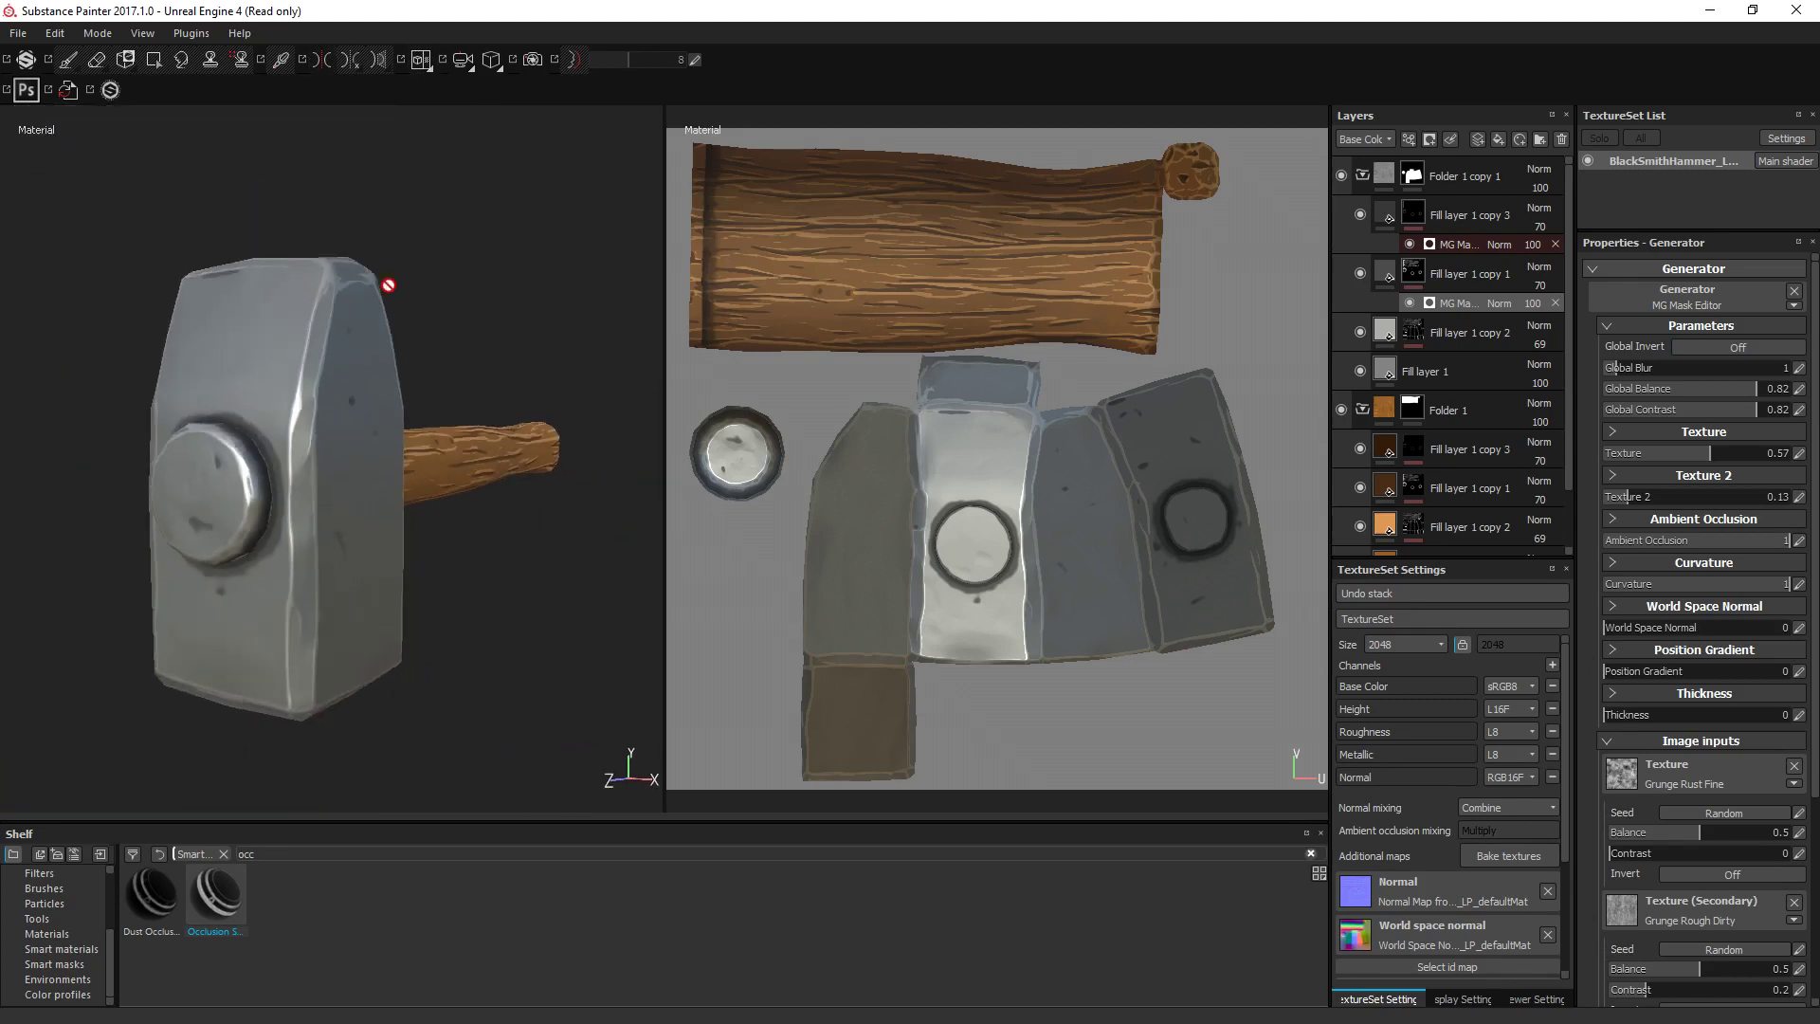
{"action": "left_click_drag", "start_coordinate": [390, 285], "coordinate": [560, 524], "text": "alt"}
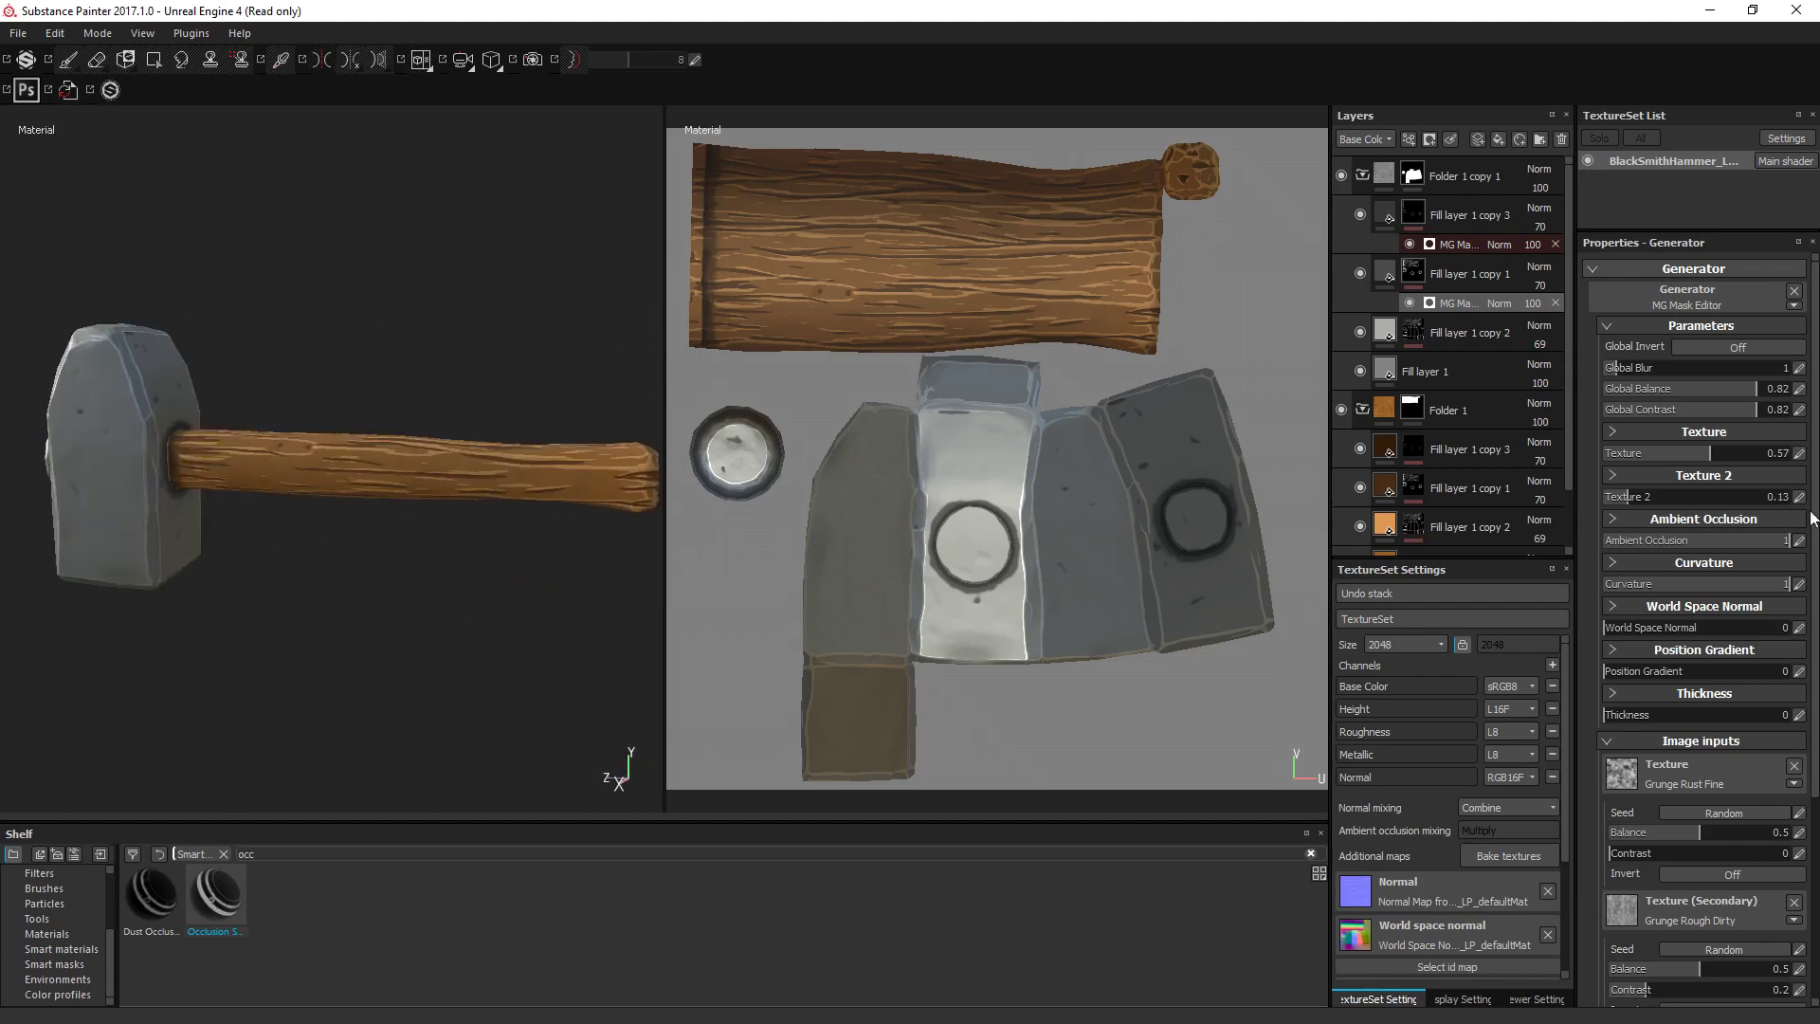
{"action": "left_click", "coordinate": [1379, 374]}
{"action": "left_click", "coordinate": [1642, 570]}
{"action": "left_click_drag", "start_coordinate": [1523, 605], "coordinate": [1498, 605]}
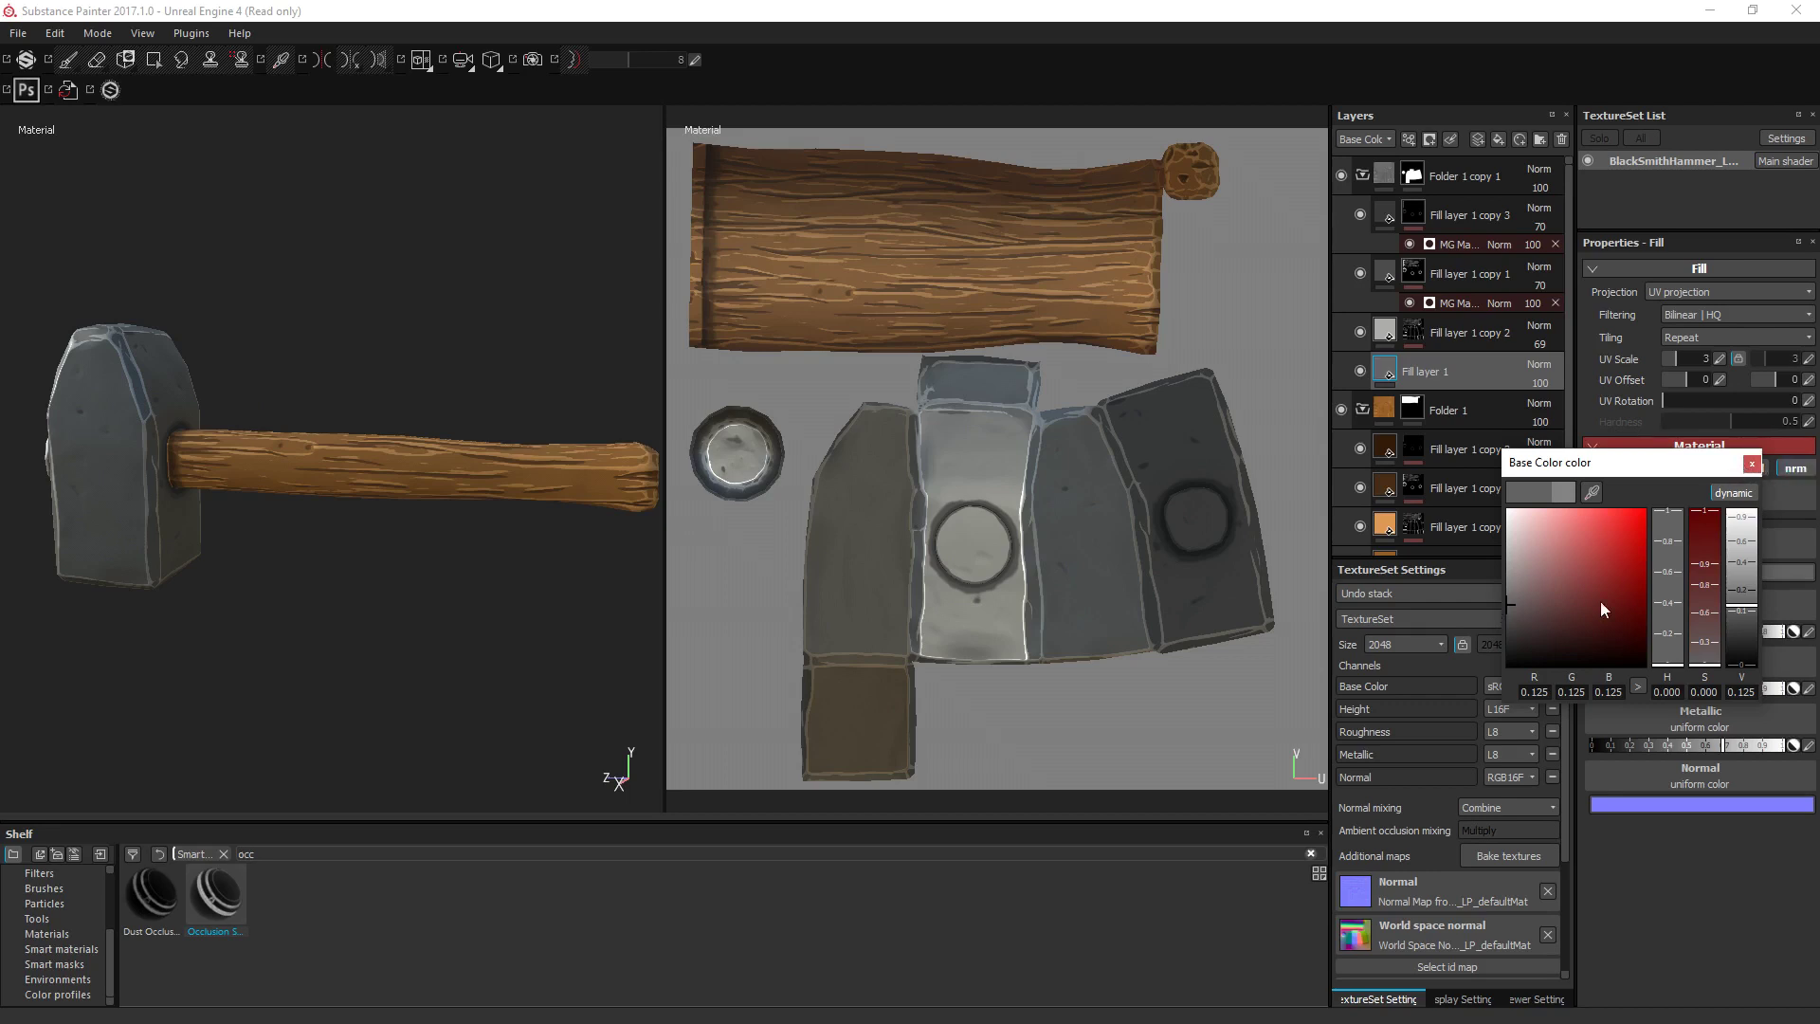
{"action": "left_click", "coordinate": [1660, 649]}
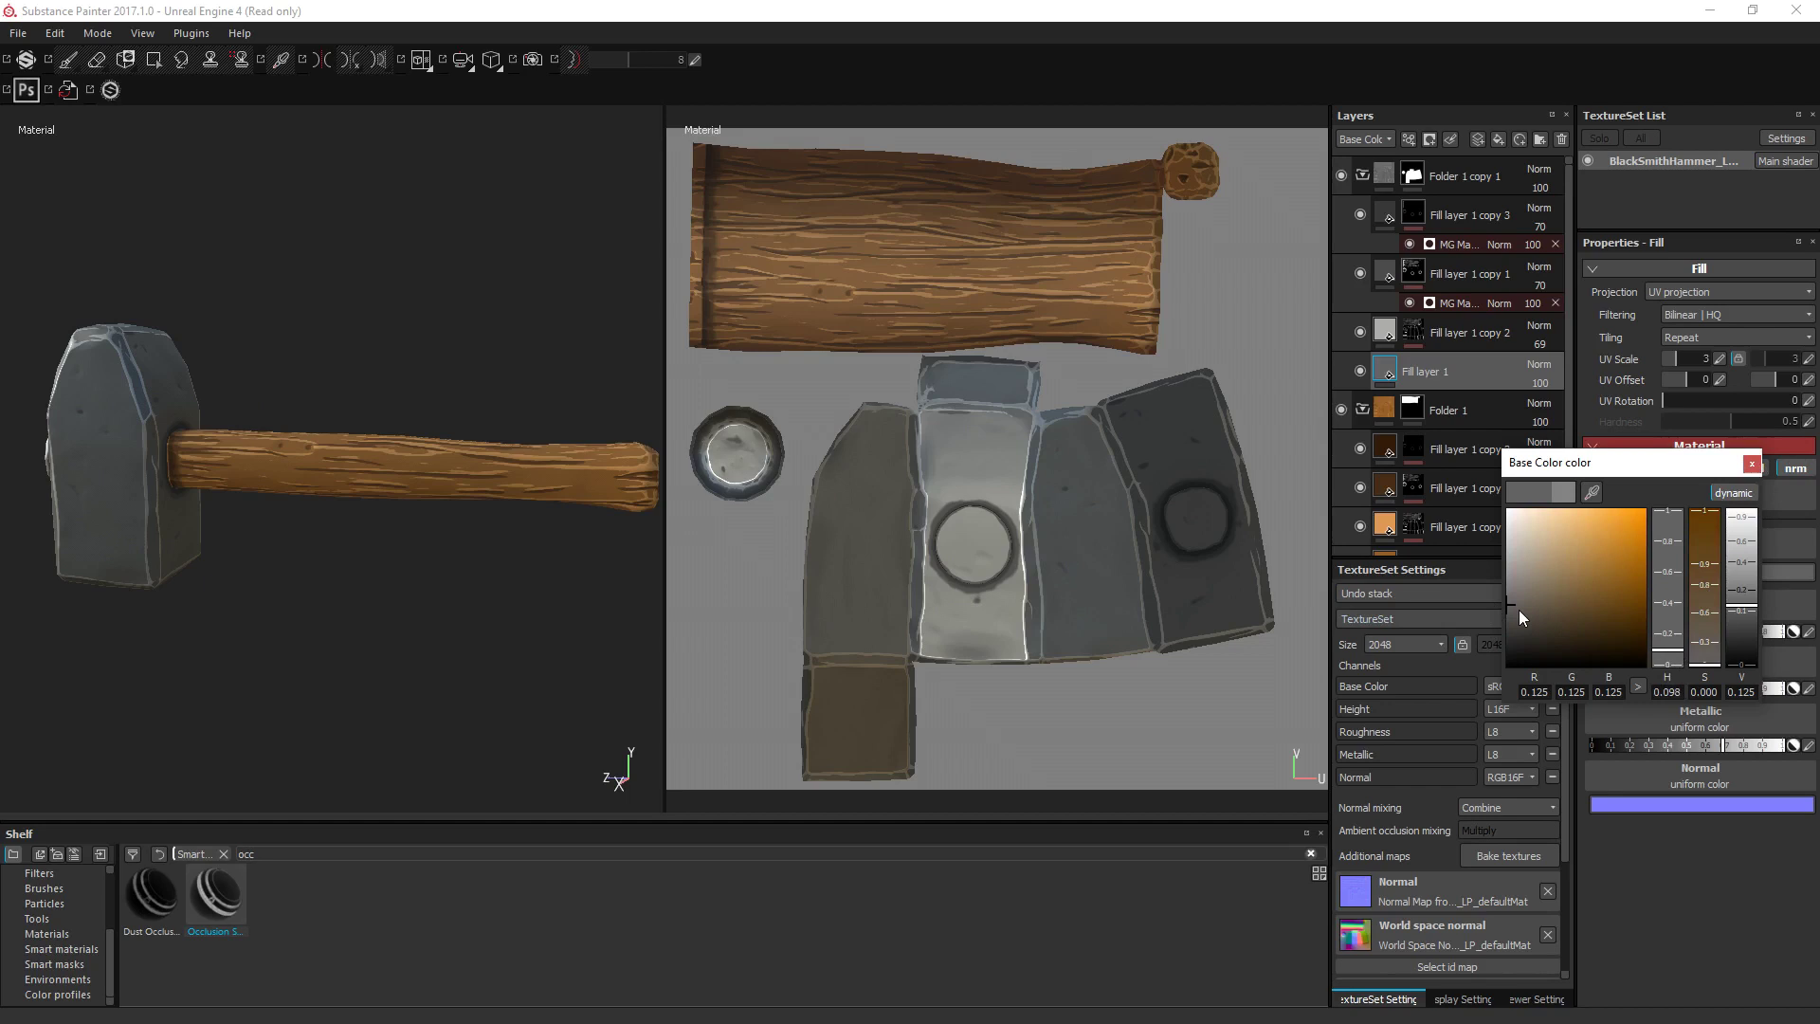
{"action": "left_click", "coordinate": [1519, 610]}
{"action": "left_click_drag", "start_coordinate": [425, 506], "coordinate": [483, 466], "text": "alt"}
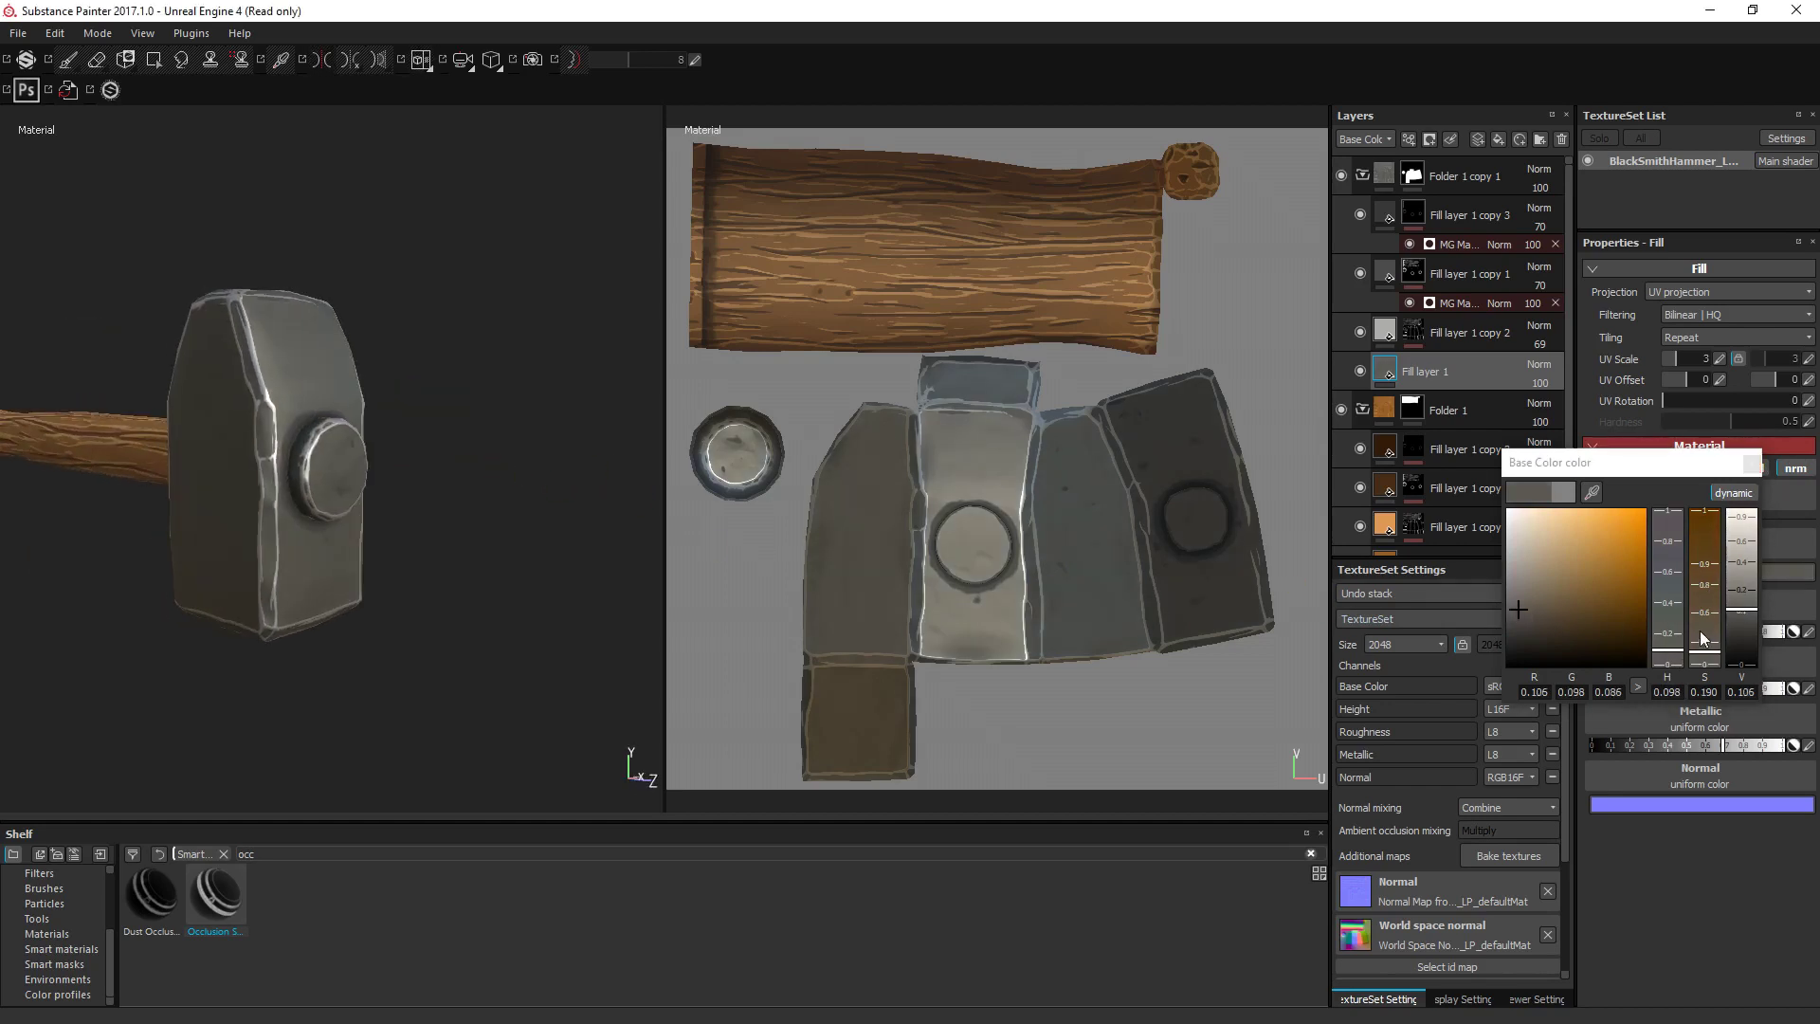
{"action": "mouse_move", "coordinate": [1704, 650]}
{"action": "left_mouse_down"}
{"action": "mouse_move", "coordinate": [1706, 472]}
{"action": "mouse_move", "coordinate": [1707, 664]}
{"action": "left_mouse_up"}
{"action": "left_click", "coordinate": [1753, 465]}
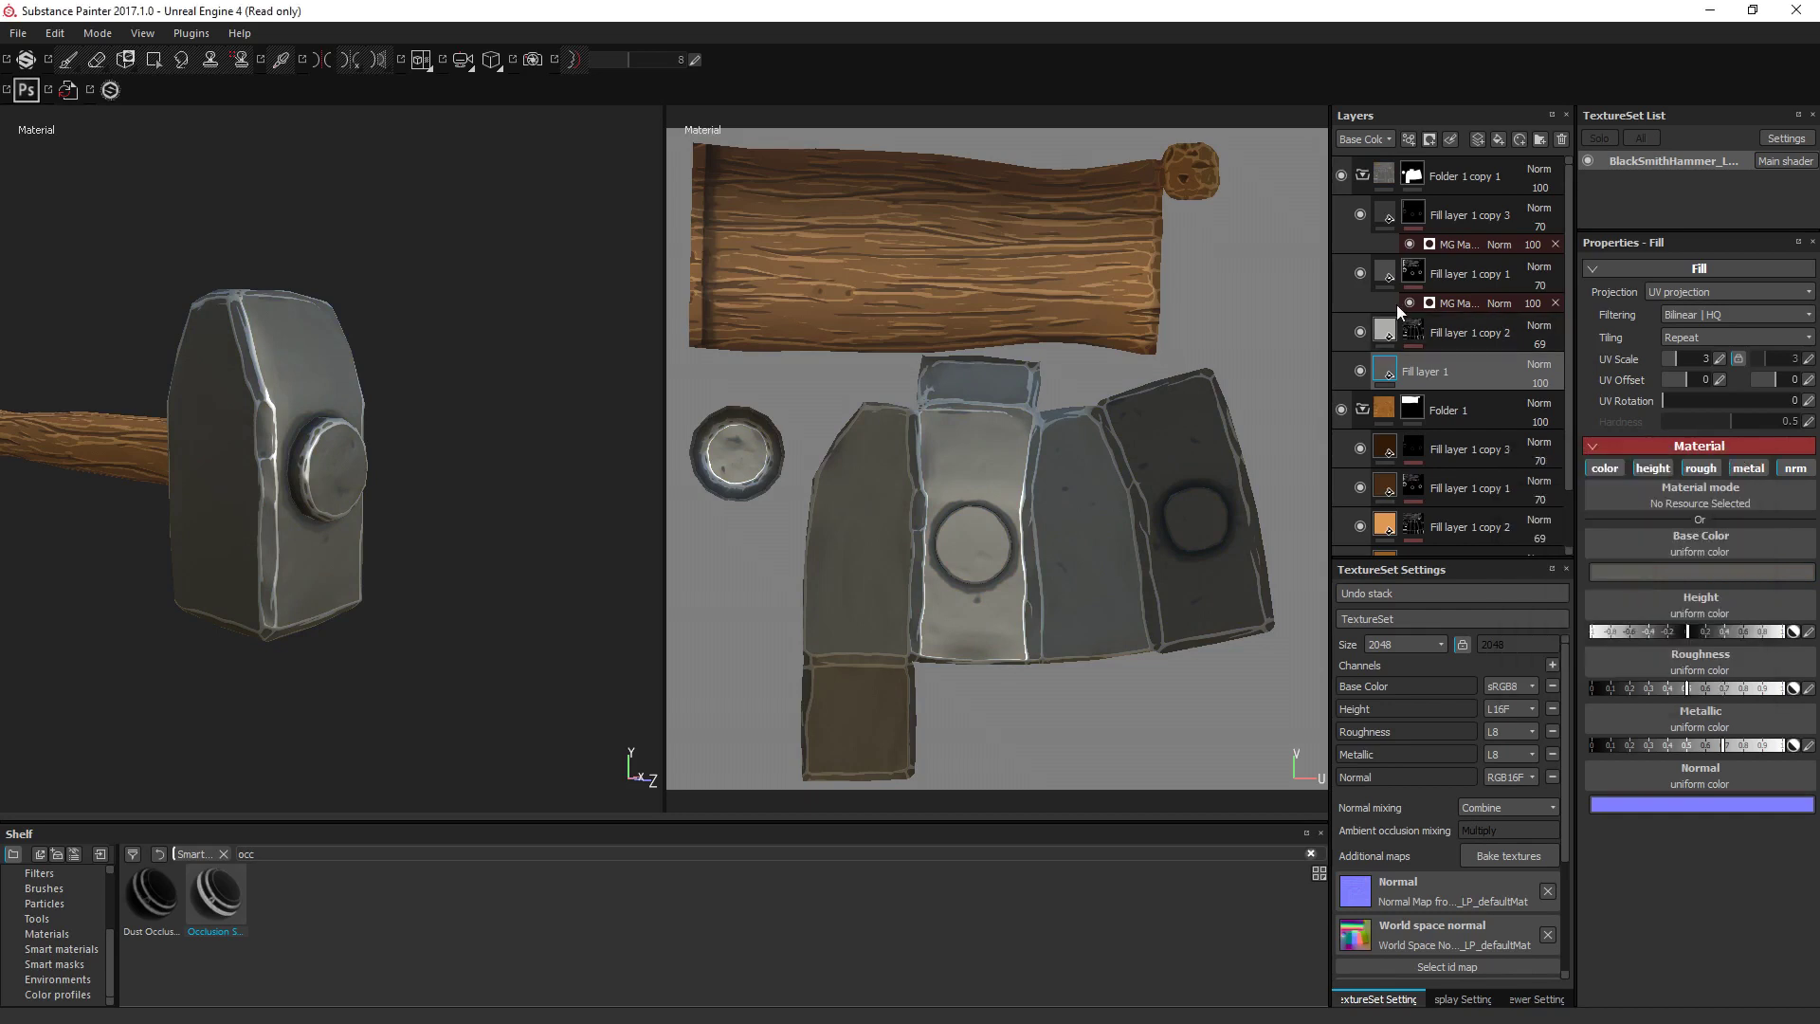
Give the base color of Folder 1 copy 1's Fill layer 1 copy 2 a faint warm tint with hue 0.061.
{"action": "left_click", "coordinate": [1470, 332]}
{"action": "left_click", "coordinate": [1682, 573]}
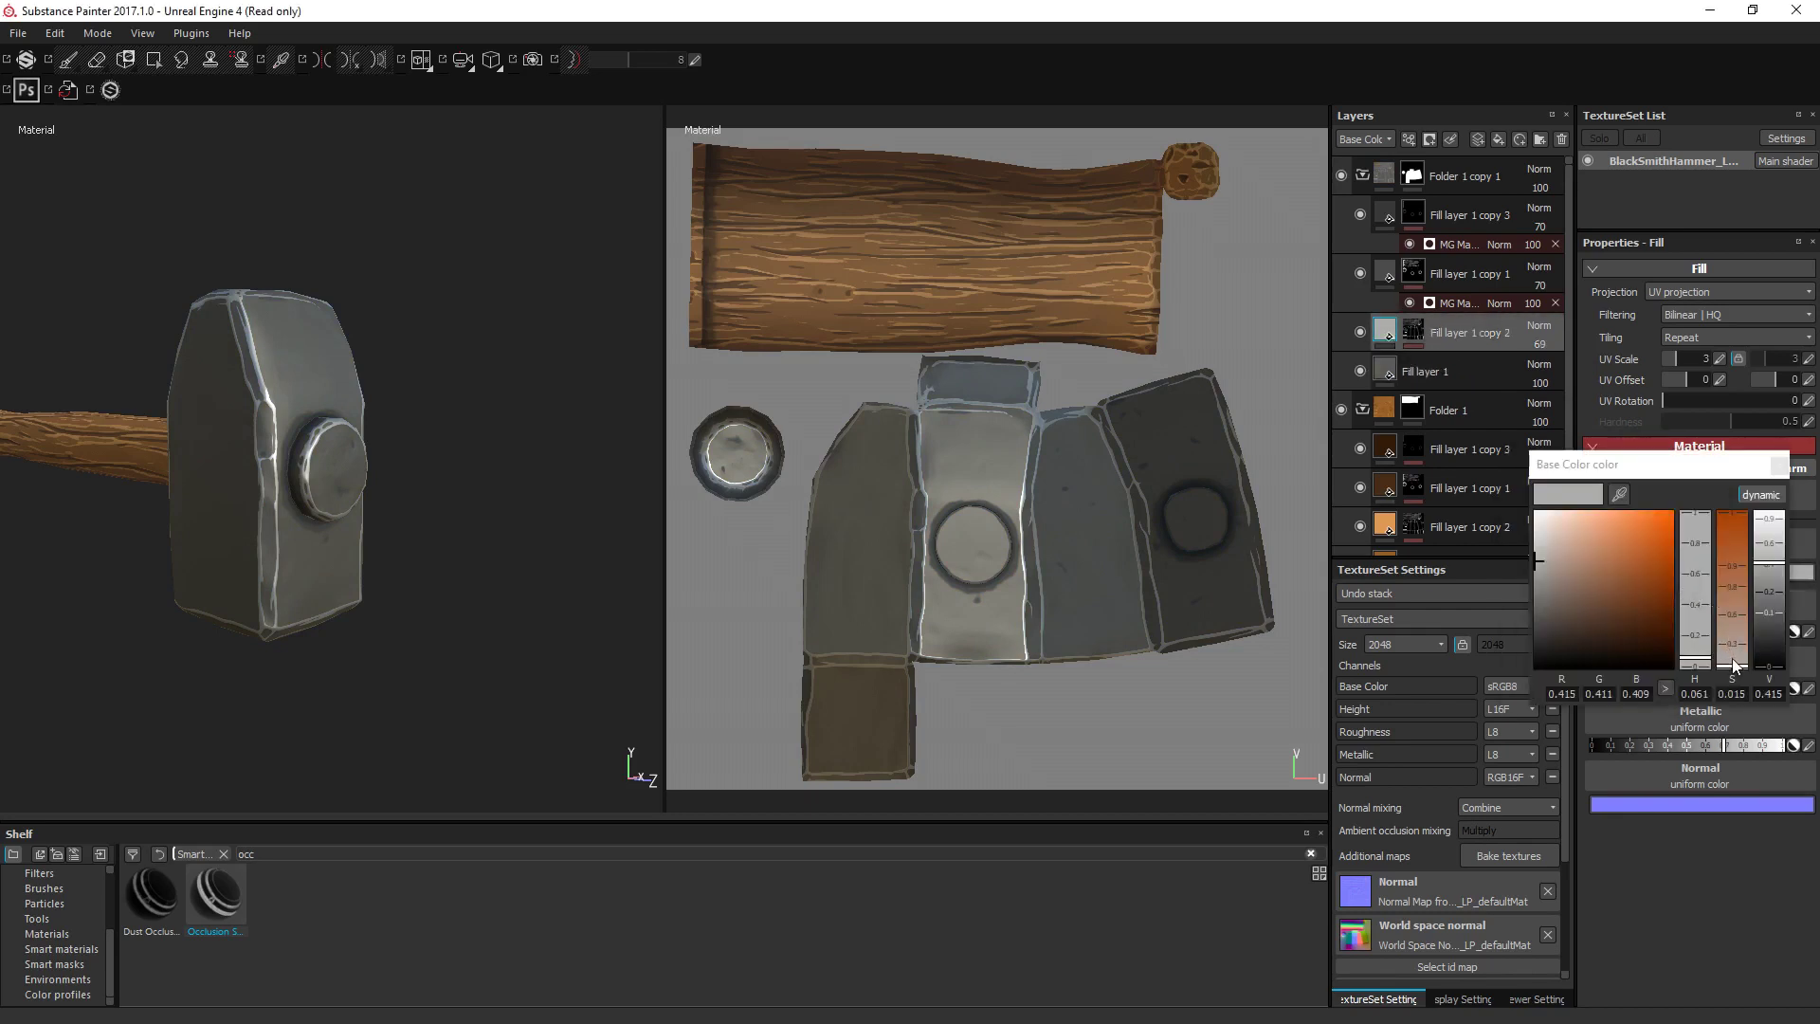
{"action": "left_click", "coordinate": [1733, 662]}
{"action": "left_click", "coordinate": [1779, 465]}
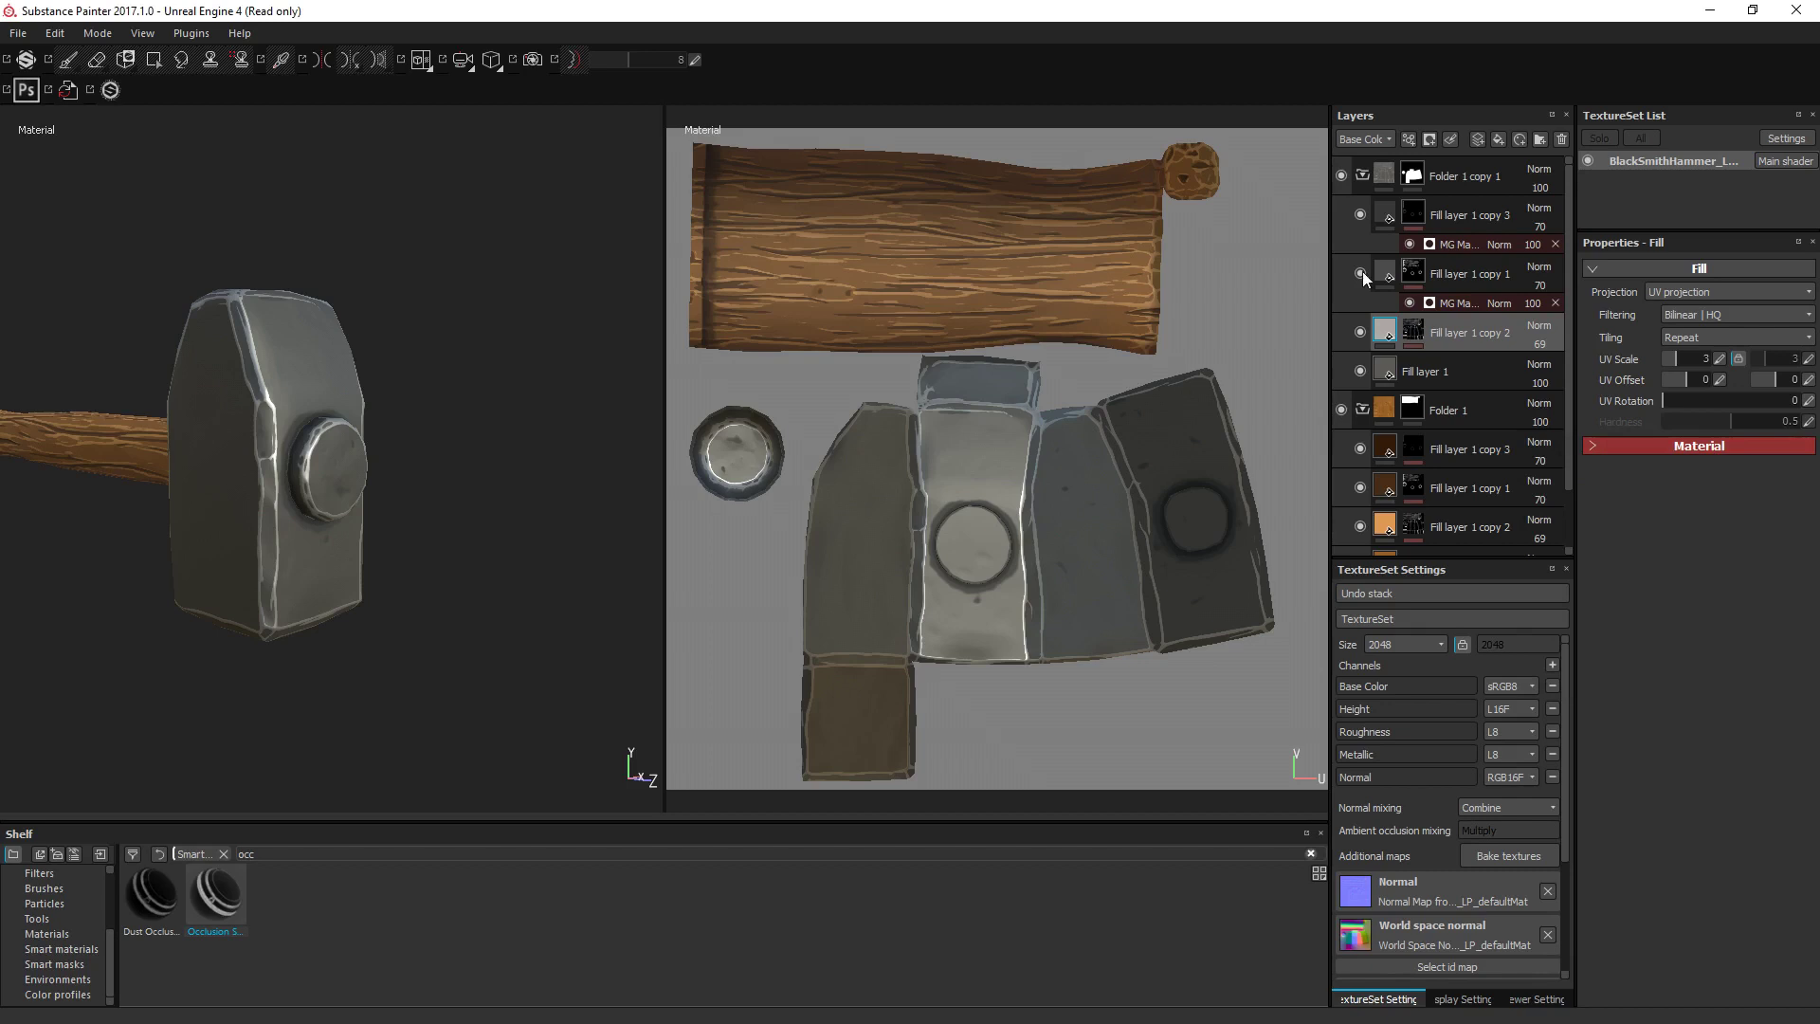
Warm the base color of Folder 1 copy 1's Fill layer 1 copy 1 to hue 0.098 and saturation 0.095.
{"action": "left_click", "coordinate": [1384, 274]}
{"action": "left_click", "coordinate": [1726, 574]}
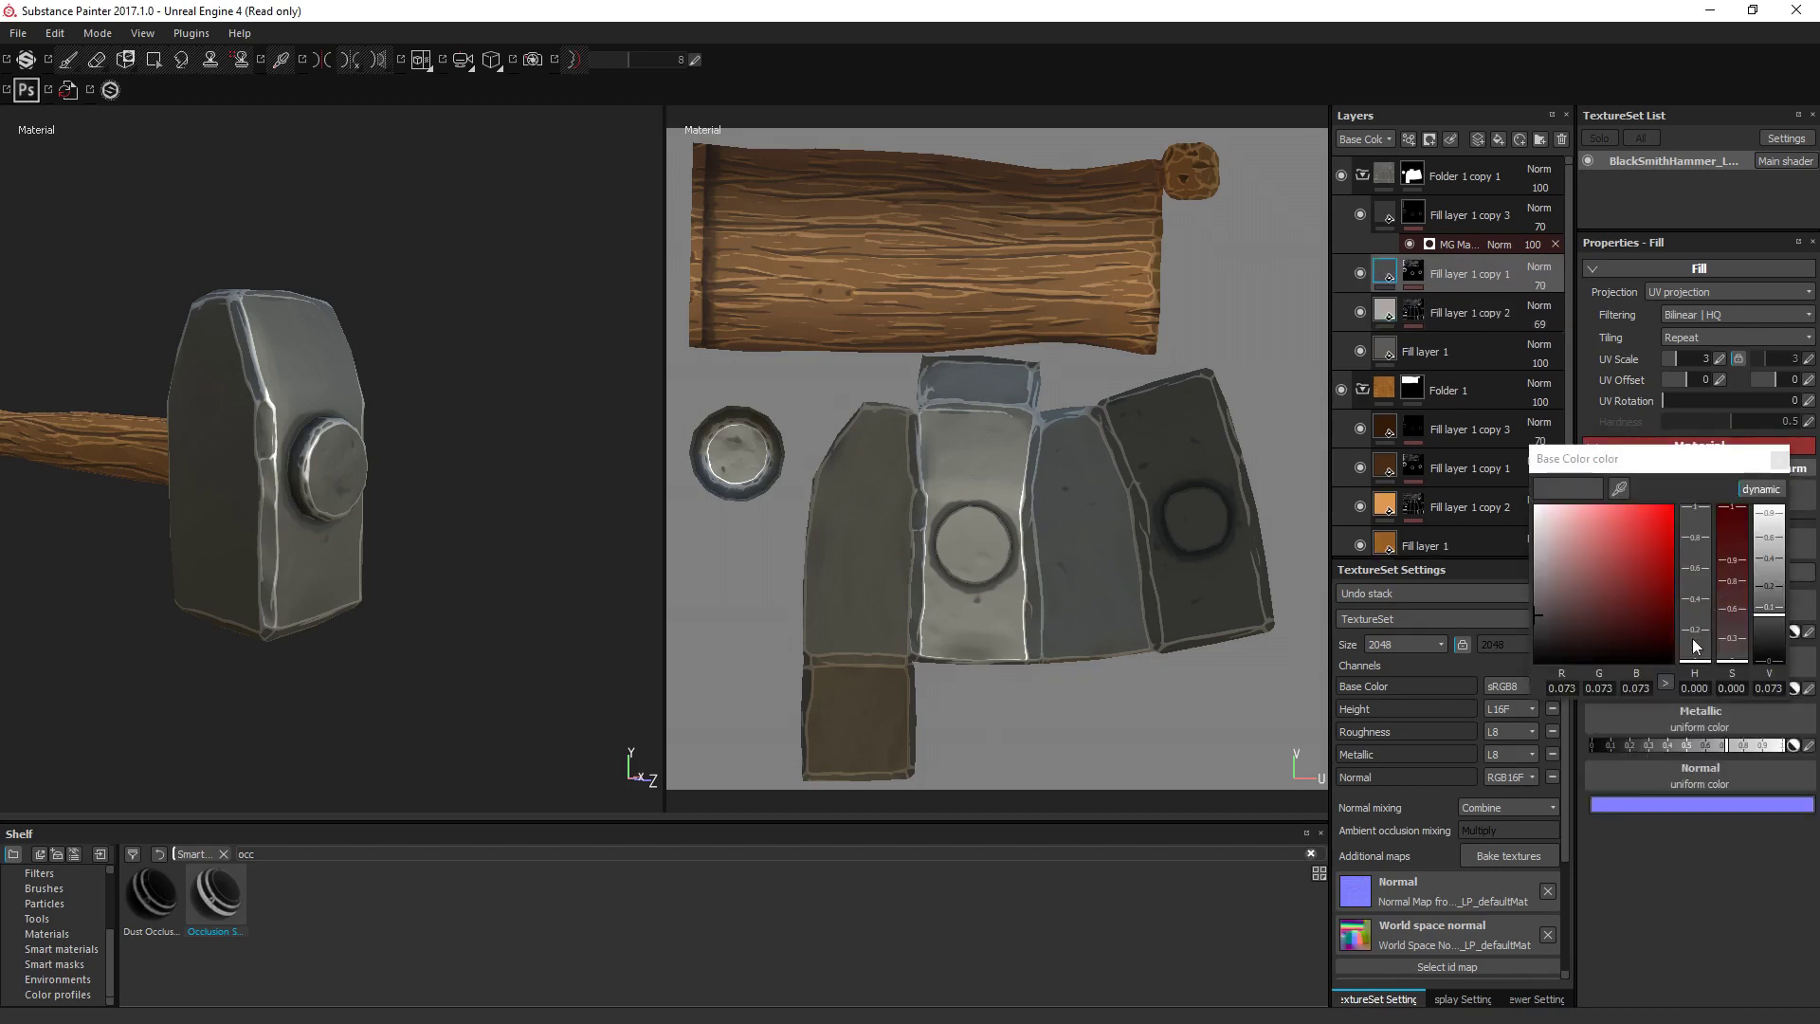
{"action": "left_click_drag", "start_coordinate": [1693, 659], "coordinate": [1692, 647]}
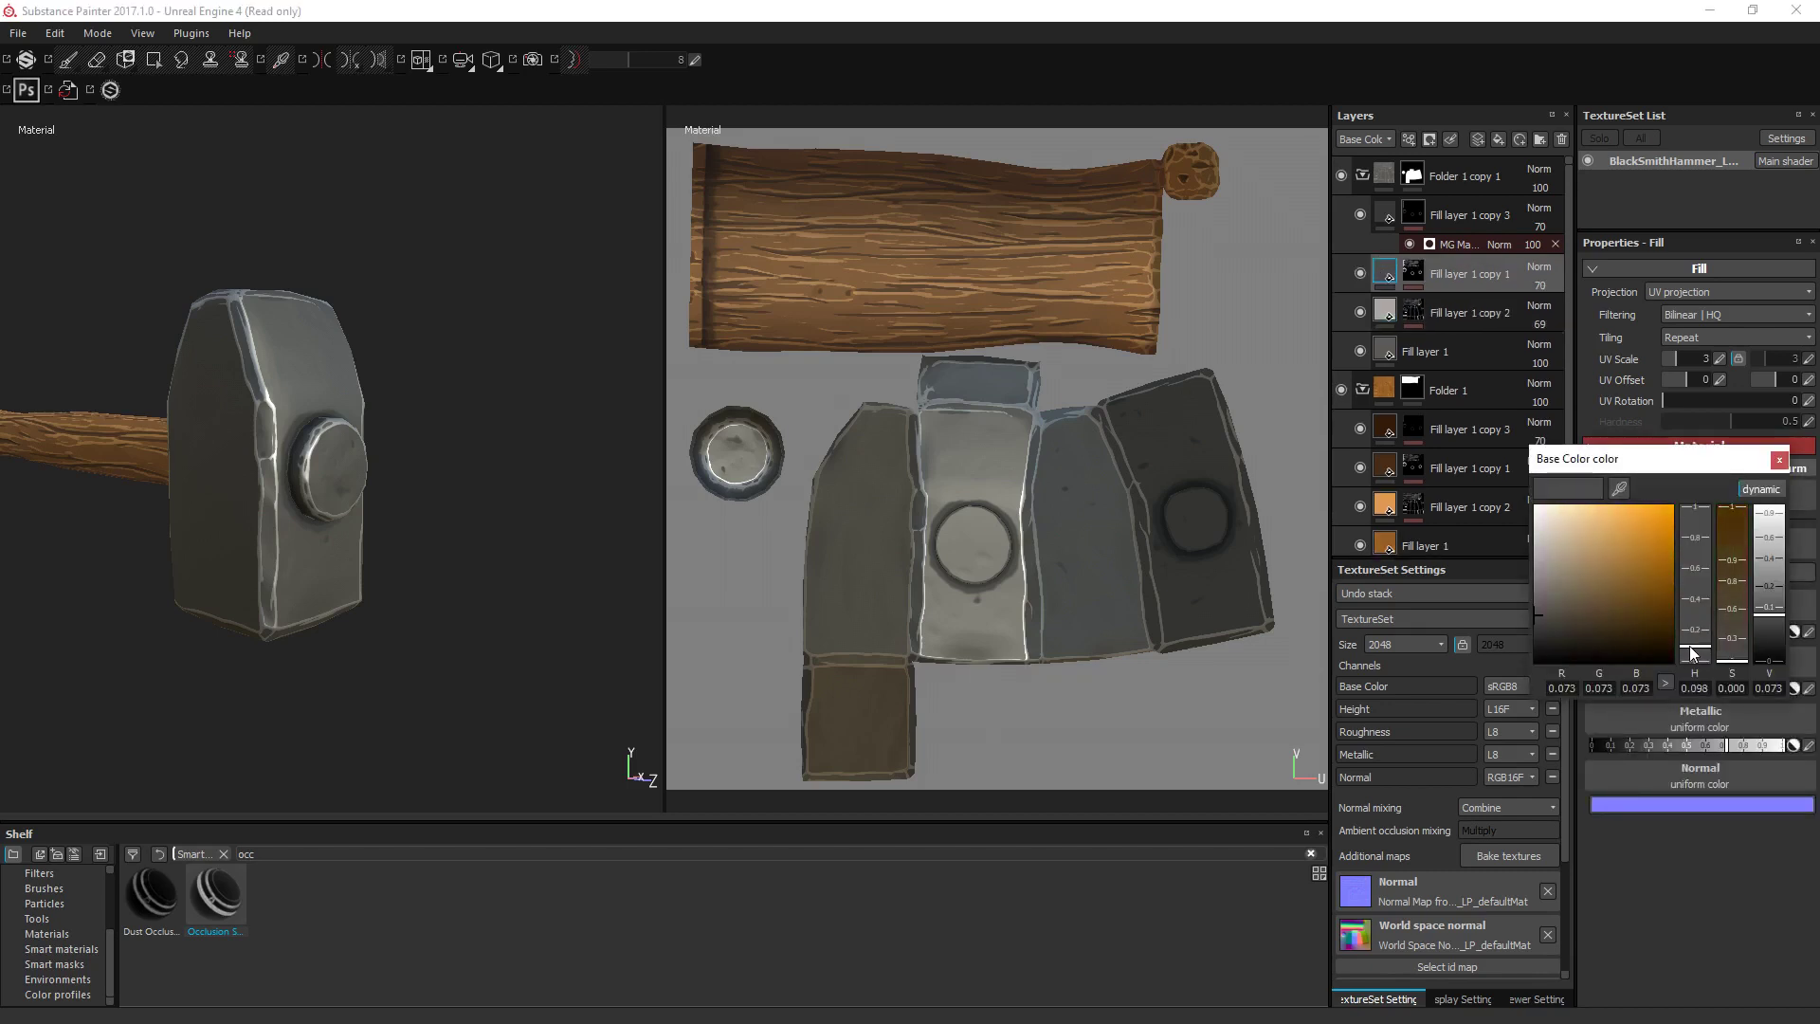
{"action": "left_click", "coordinate": [1780, 460]}
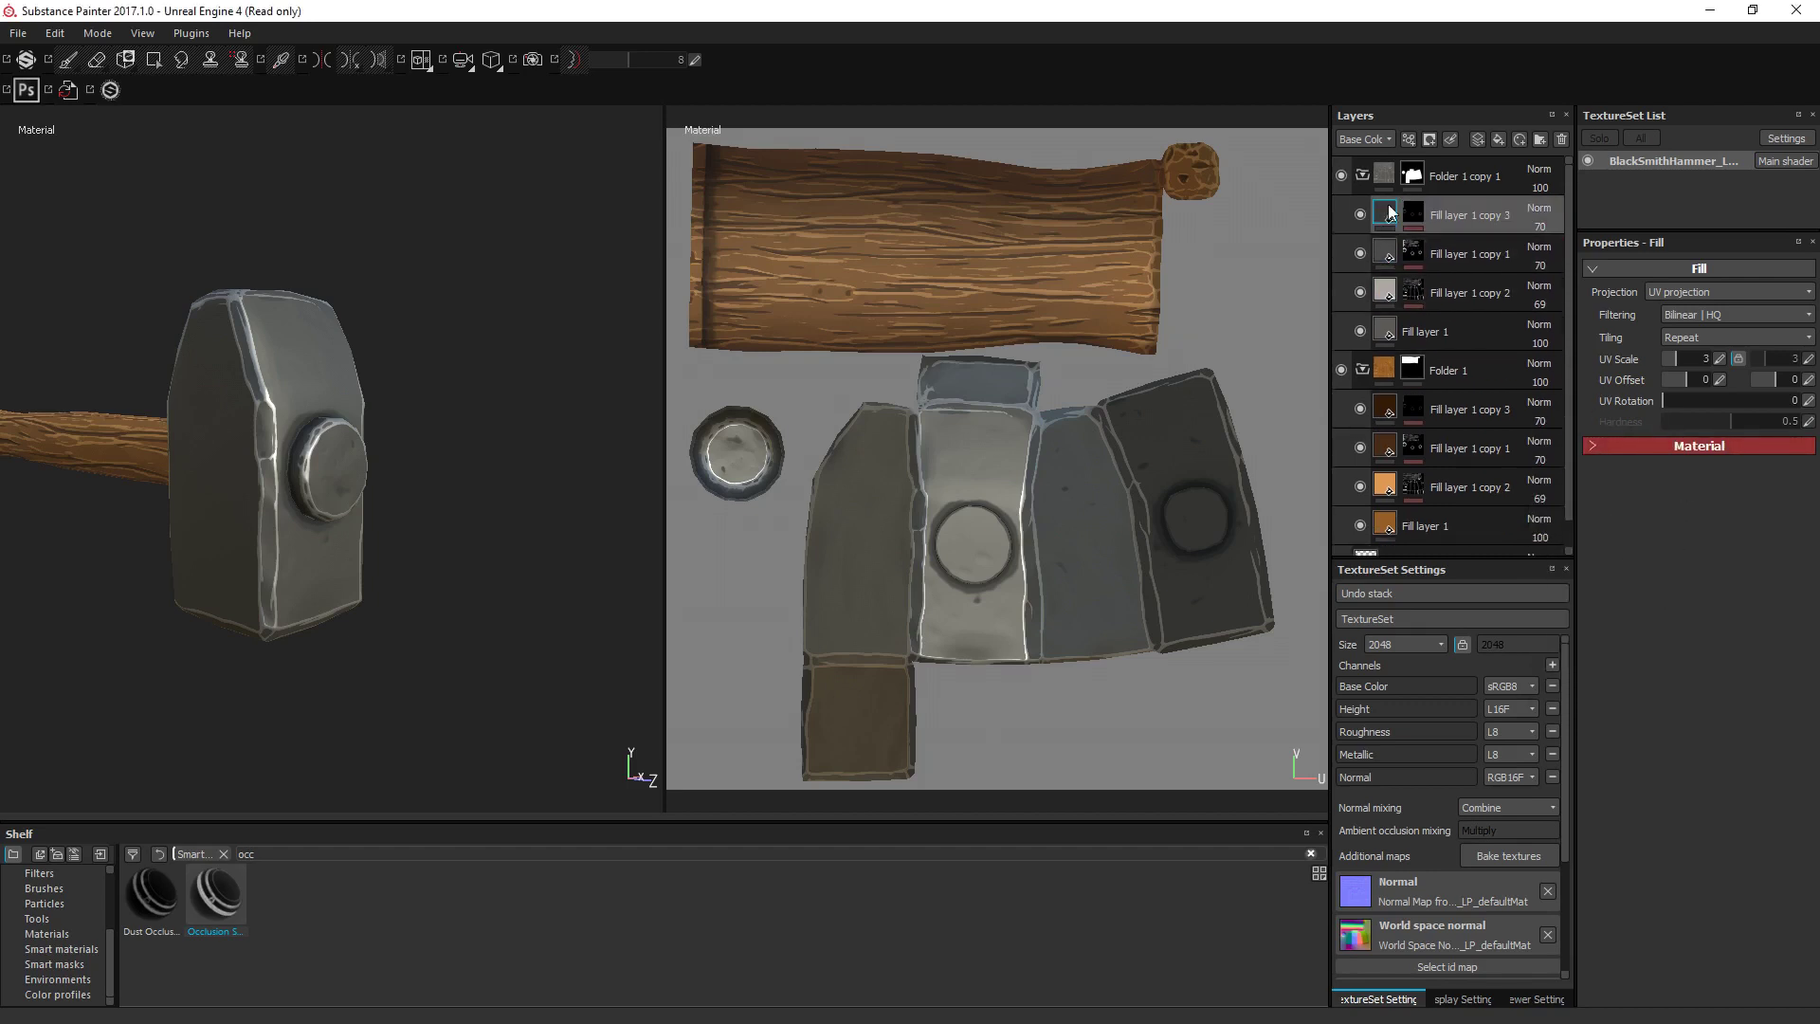
Warm the base color of Folder 1 copy 1's Fill layer 1 copy 3 to hue 0.080 and saturation 0.134.
{"action": "left_click", "coordinate": [1409, 205]}
{"action": "left_click", "coordinate": [1387, 206]}
{"action": "left_click", "coordinate": [1654, 446]}
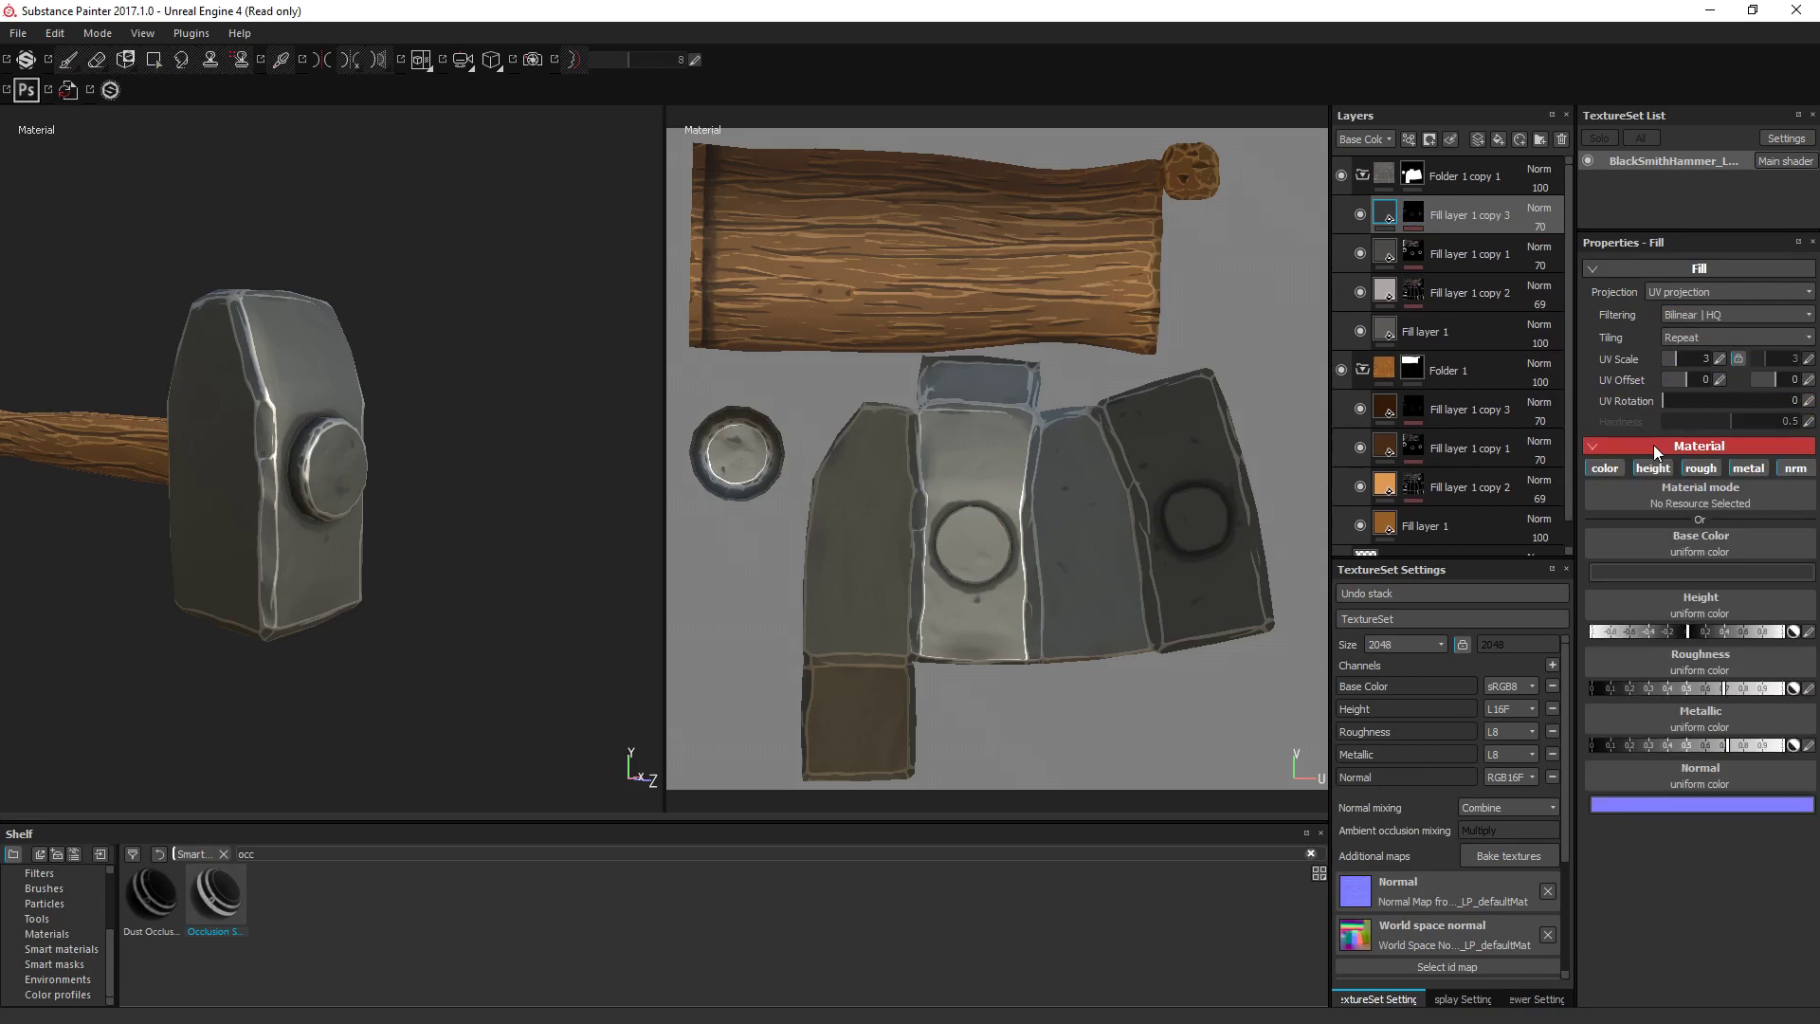
{"action": "left_click", "coordinate": [1716, 565]}
{"action": "left_click", "coordinate": [1686, 645]}
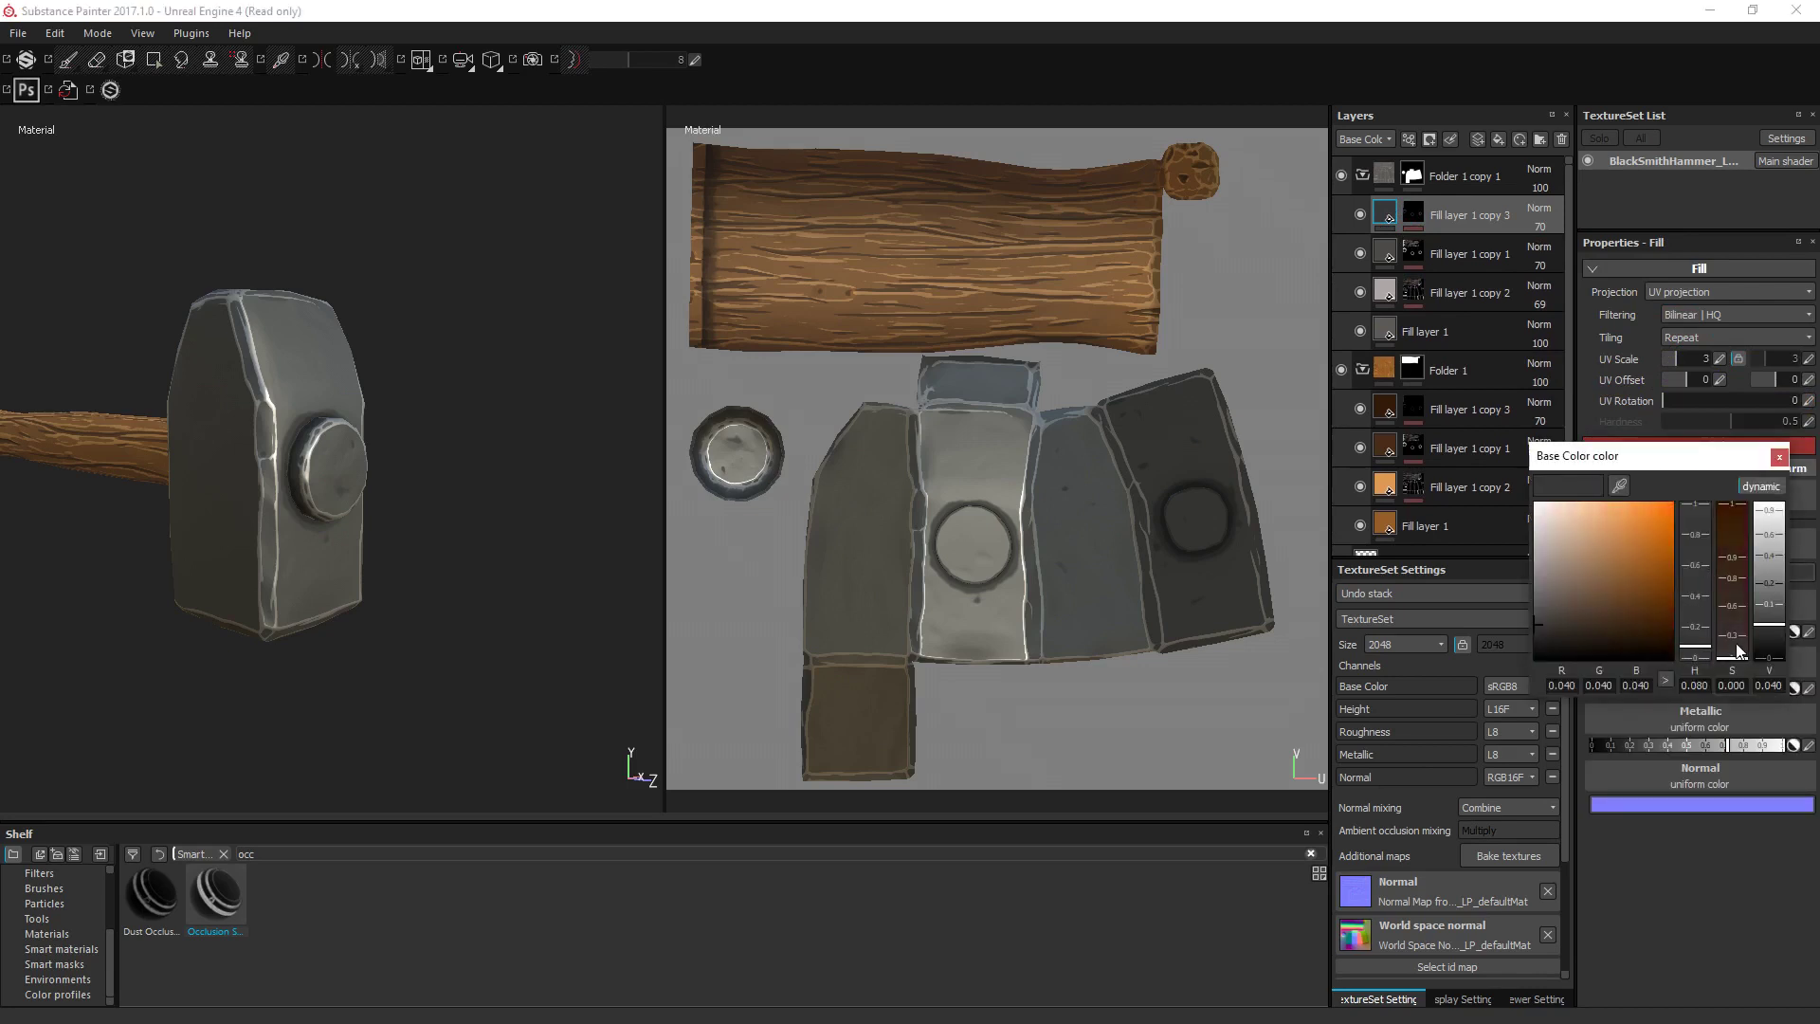
{"action": "left_click", "coordinate": [1733, 648]}
Start a texture export and choose the Unreal Engine 4 (Packed) configuration.
{"action": "mouse_move", "coordinate": [346, 403]}
{"action": "left_mouse_down", "text": "alt"}
{"action": "mouse_move", "coordinate": [365, 276]}
{"action": "mouse_move", "coordinate": [102, 414]}
{"action": "mouse_move", "coordinate": [313, 379]}
{"action": "mouse_move", "coordinate": [190, 370]}
{"action": "mouse_move", "coordinate": [399, 322]}
{"action": "mouse_move", "coordinate": [350, 313]}
{"action": "mouse_move", "coordinate": [398, 490]}
{"action": "mouse_move", "coordinate": [459, 452]}
{"action": "mouse_move", "coordinate": [446, 349]}
{"action": "mouse_move", "coordinate": [402, 313]}
{"action": "mouse_move", "coordinate": [332, 462]}
{"action": "mouse_move", "coordinate": [98, 423]}
{"action": "mouse_move", "coordinate": [471, 309]}
{"action": "mouse_move", "coordinate": [347, 410]}
{"action": "left_mouse_up", "text": "alt"}
{"action": "left_click", "coordinate": [20, 38]}
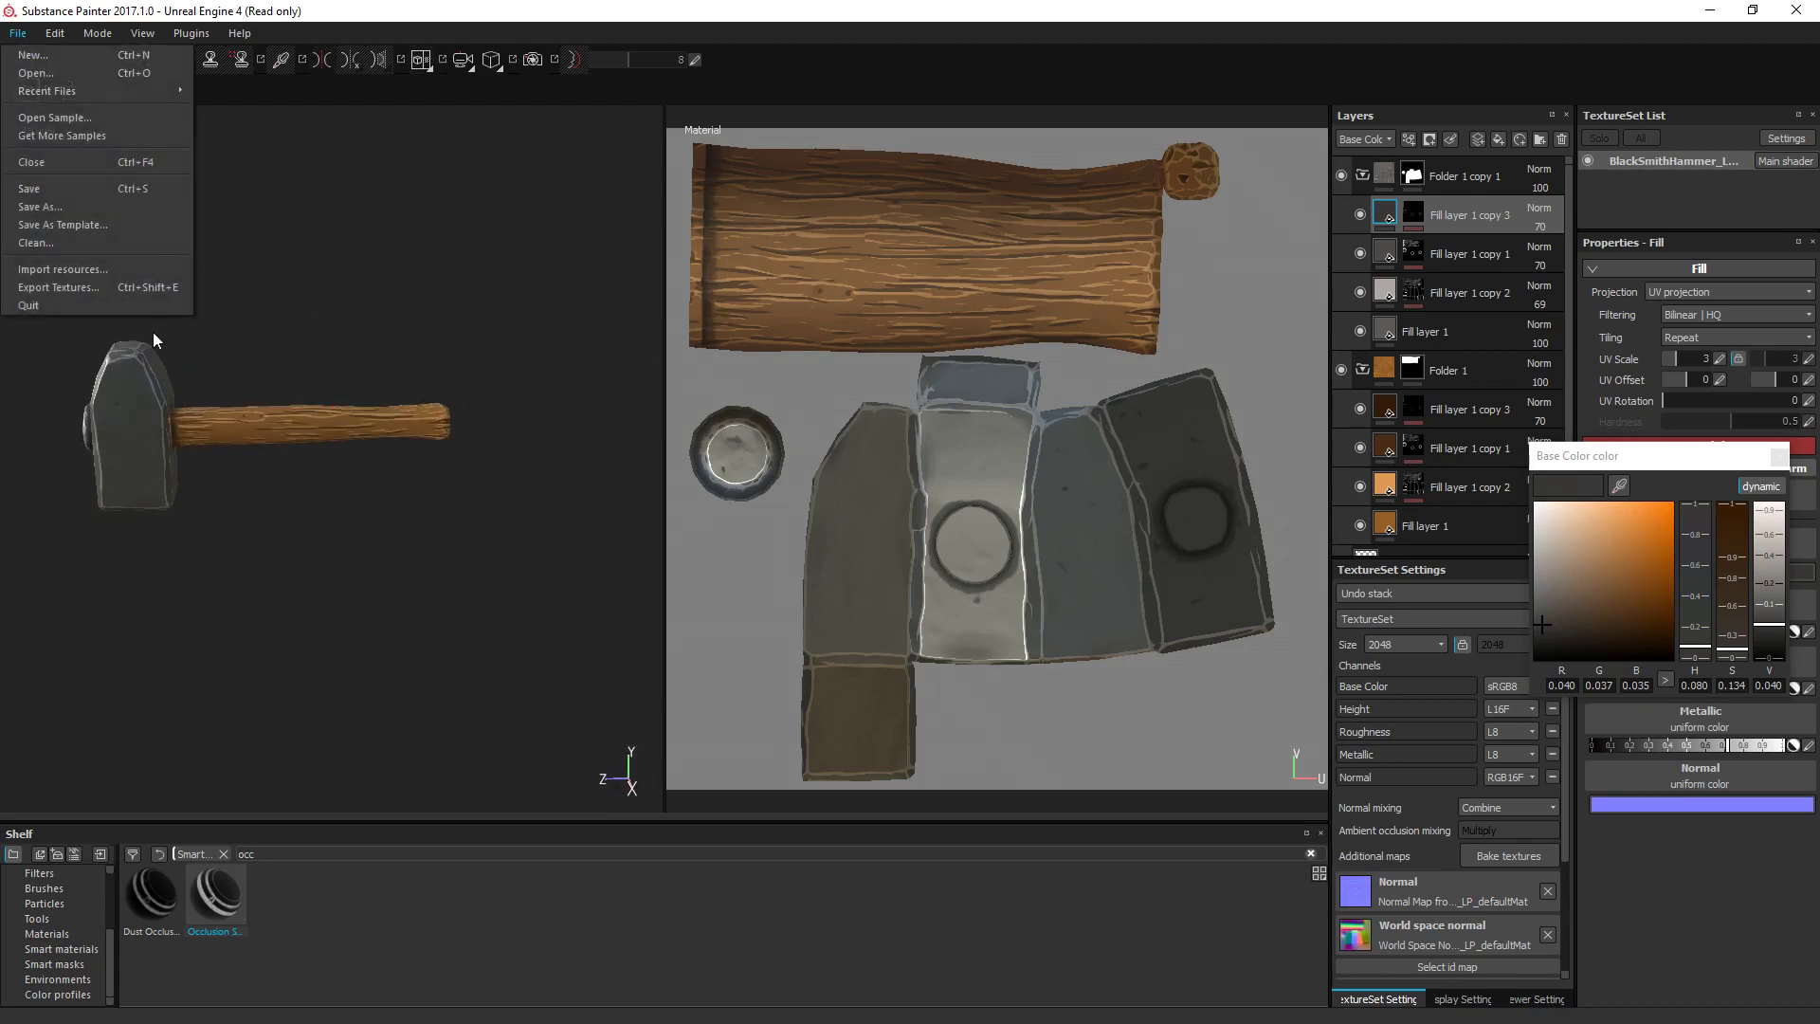
{"action": "left_click", "coordinate": [66, 290]}
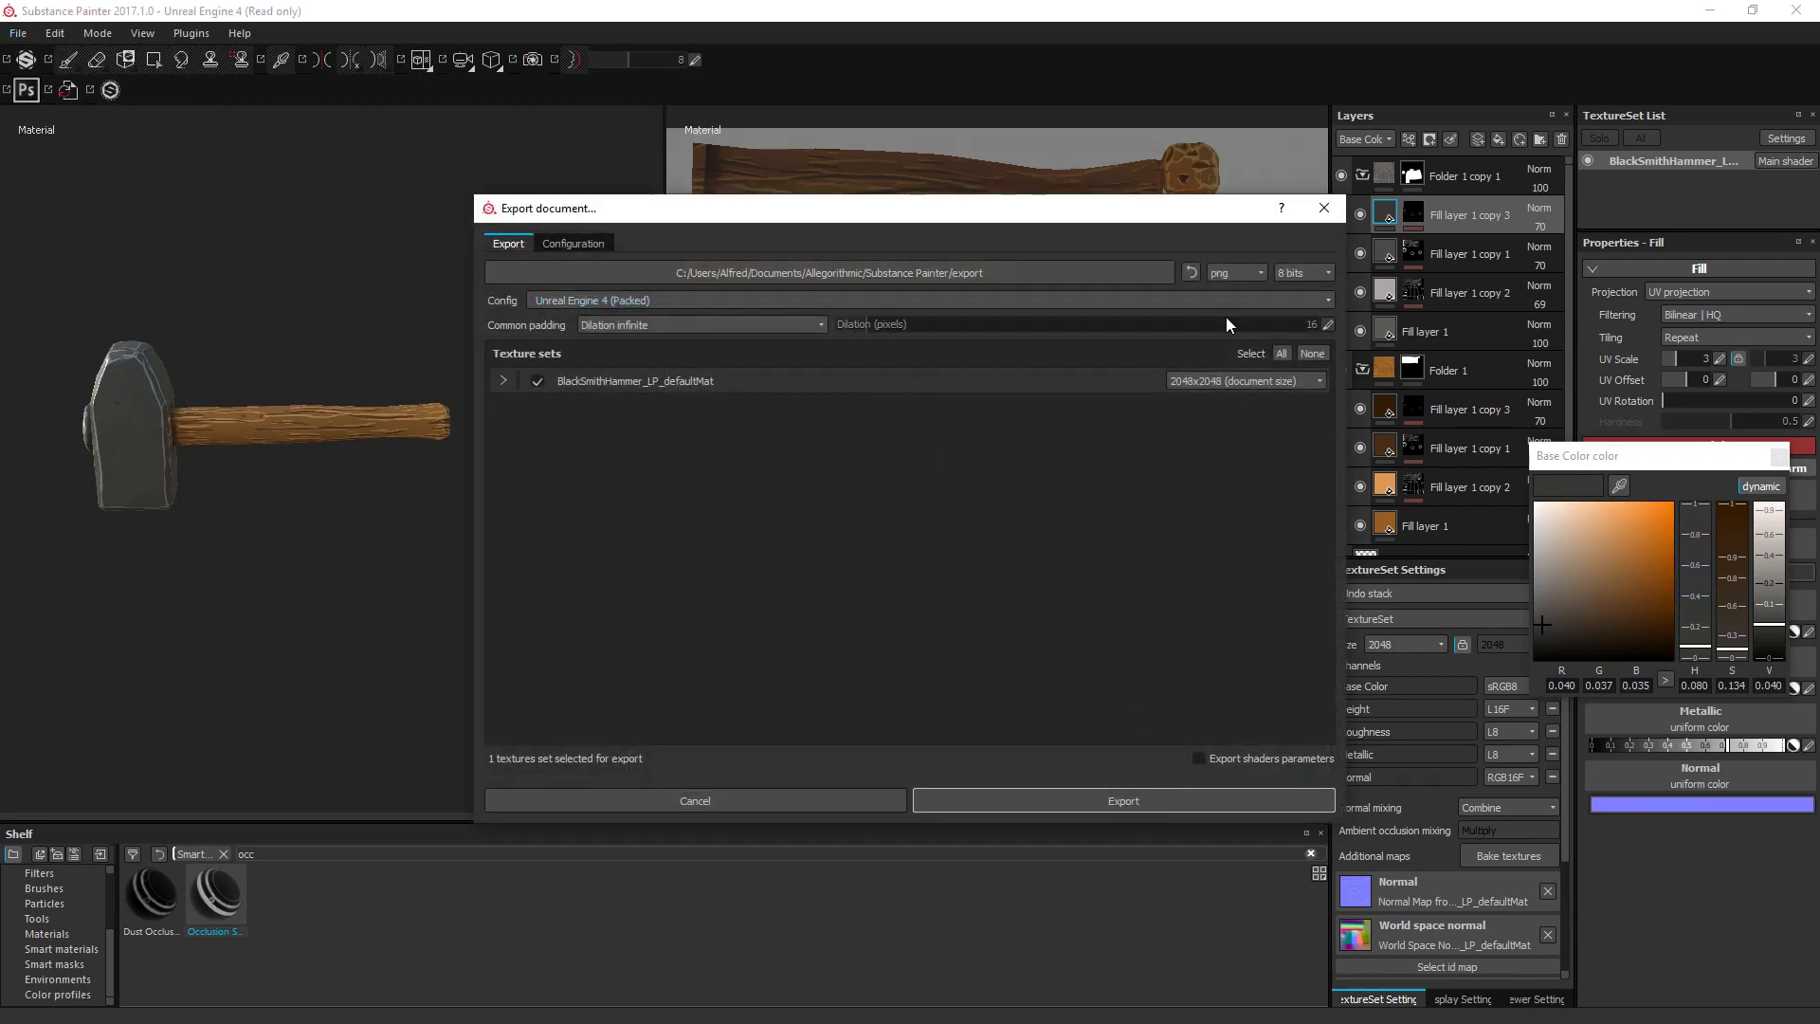
{"action": "left_click", "coordinate": [663, 299]}
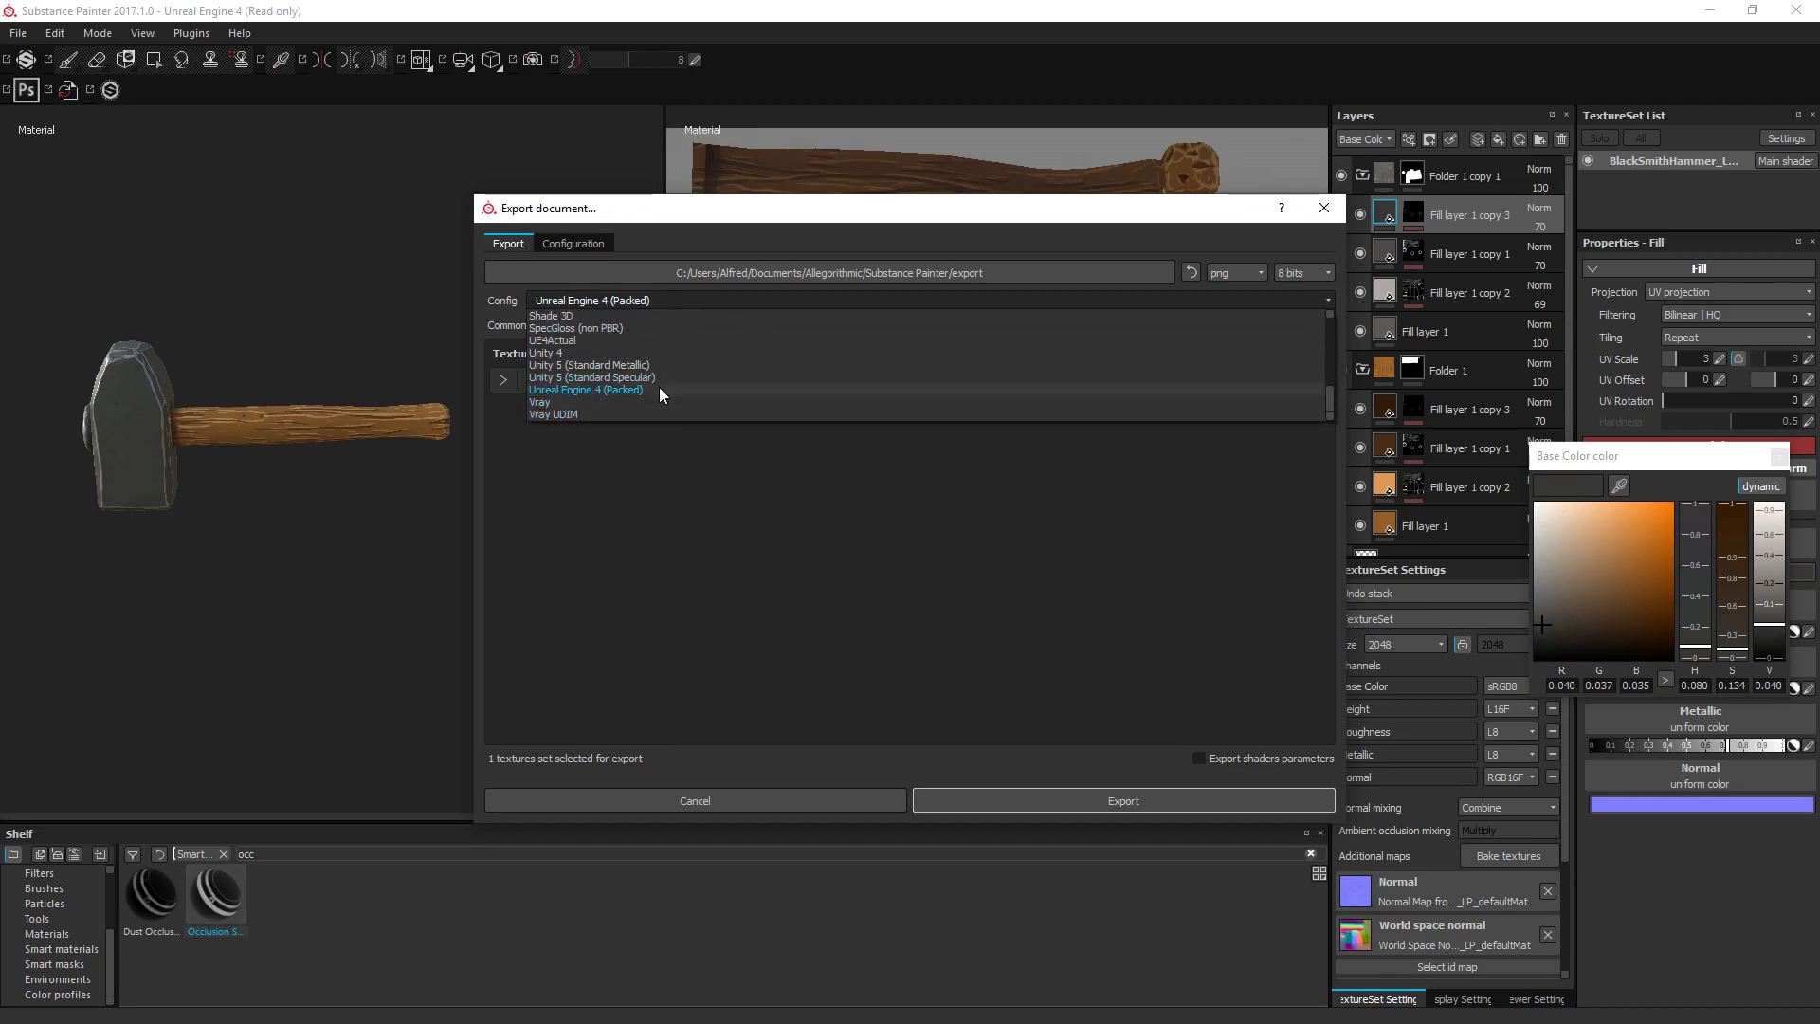
{"action": "left_click", "coordinate": [661, 391]}
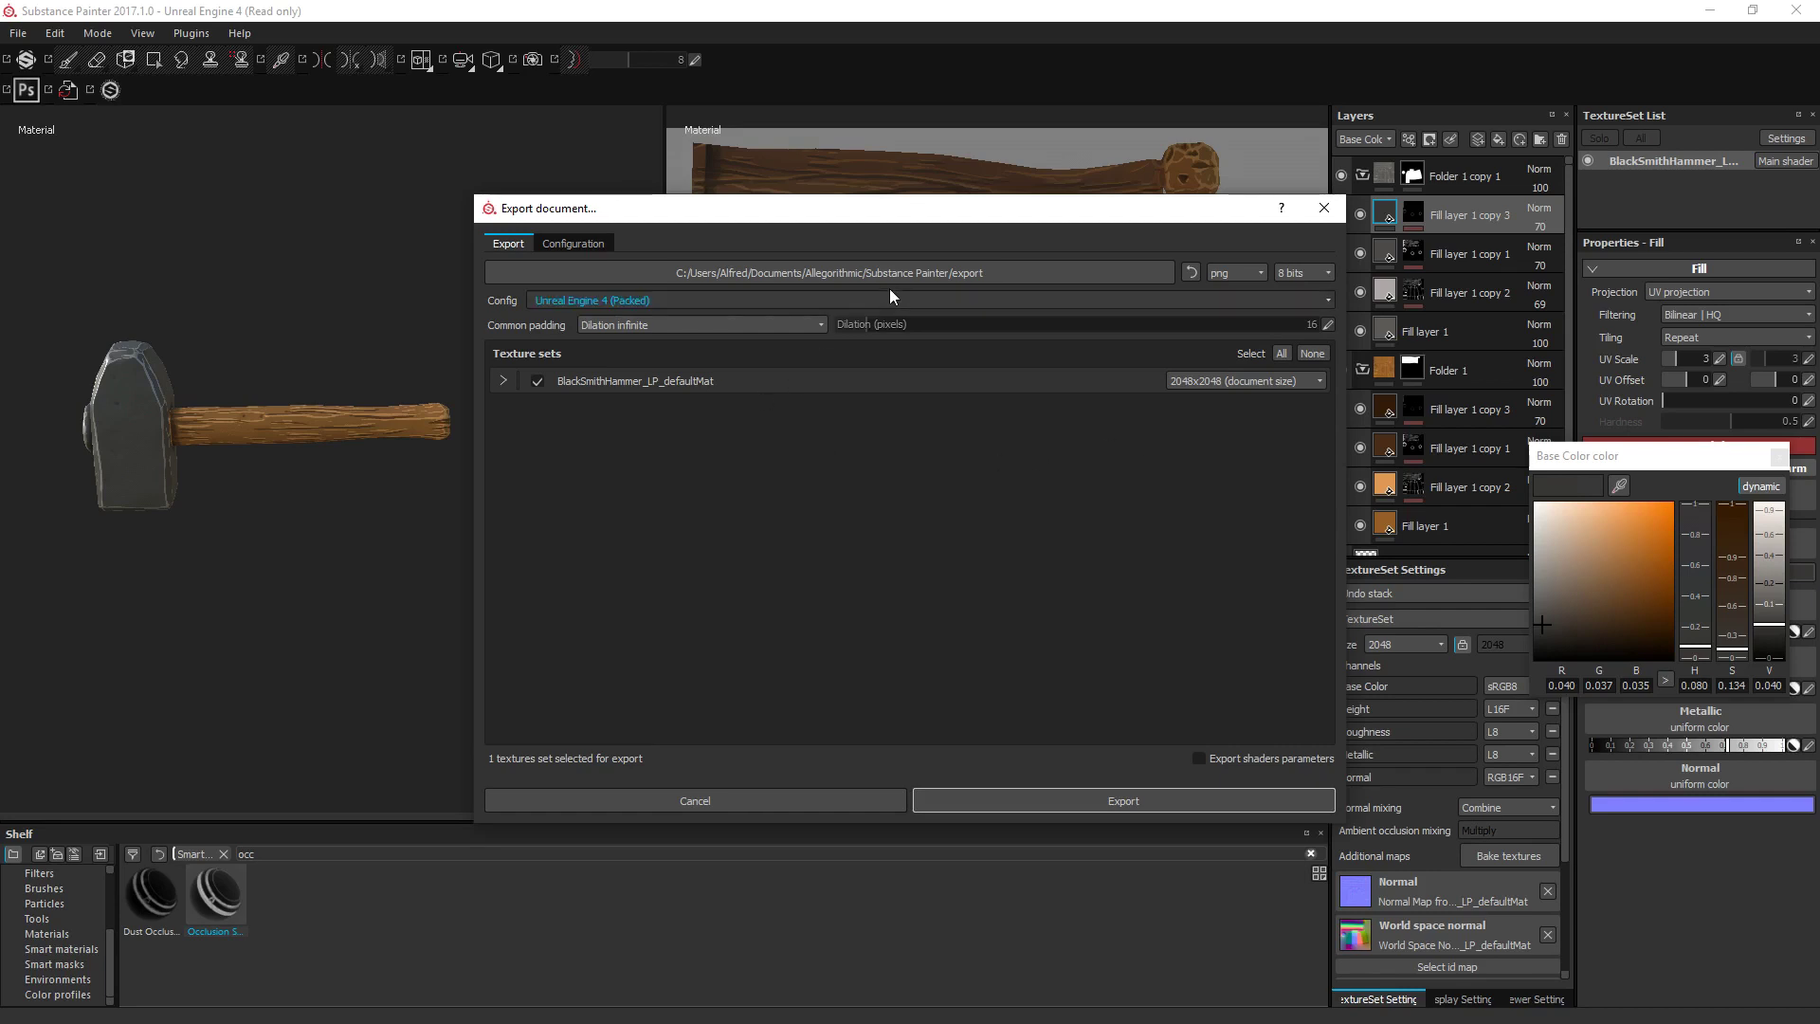
Browse for the export destination and create a Textures folder inside the desktop's BlackSmithHammer folder.
{"action": "left_click", "coordinate": [753, 273]}
{"action": "left_click", "coordinate": [552, 439]}
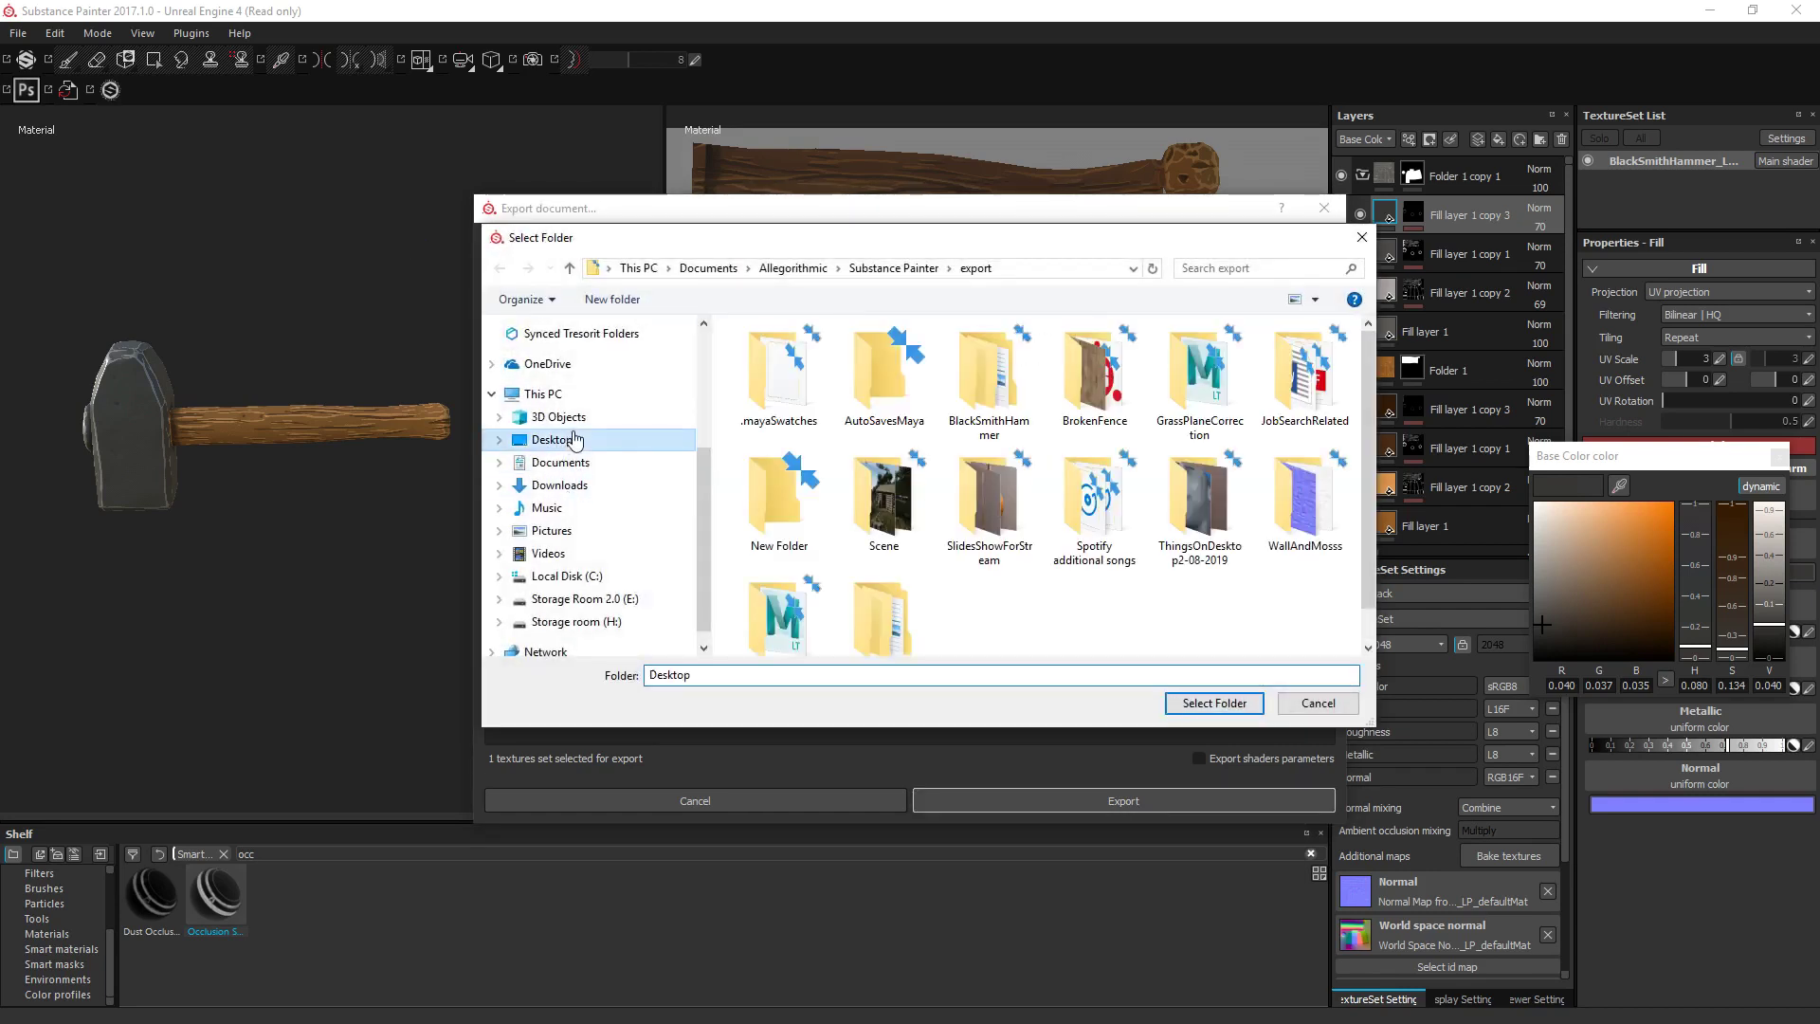
{"action": "double_click", "coordinate": [989, 374]}
{"action": "right_click", "coordinate": [825, 491]}
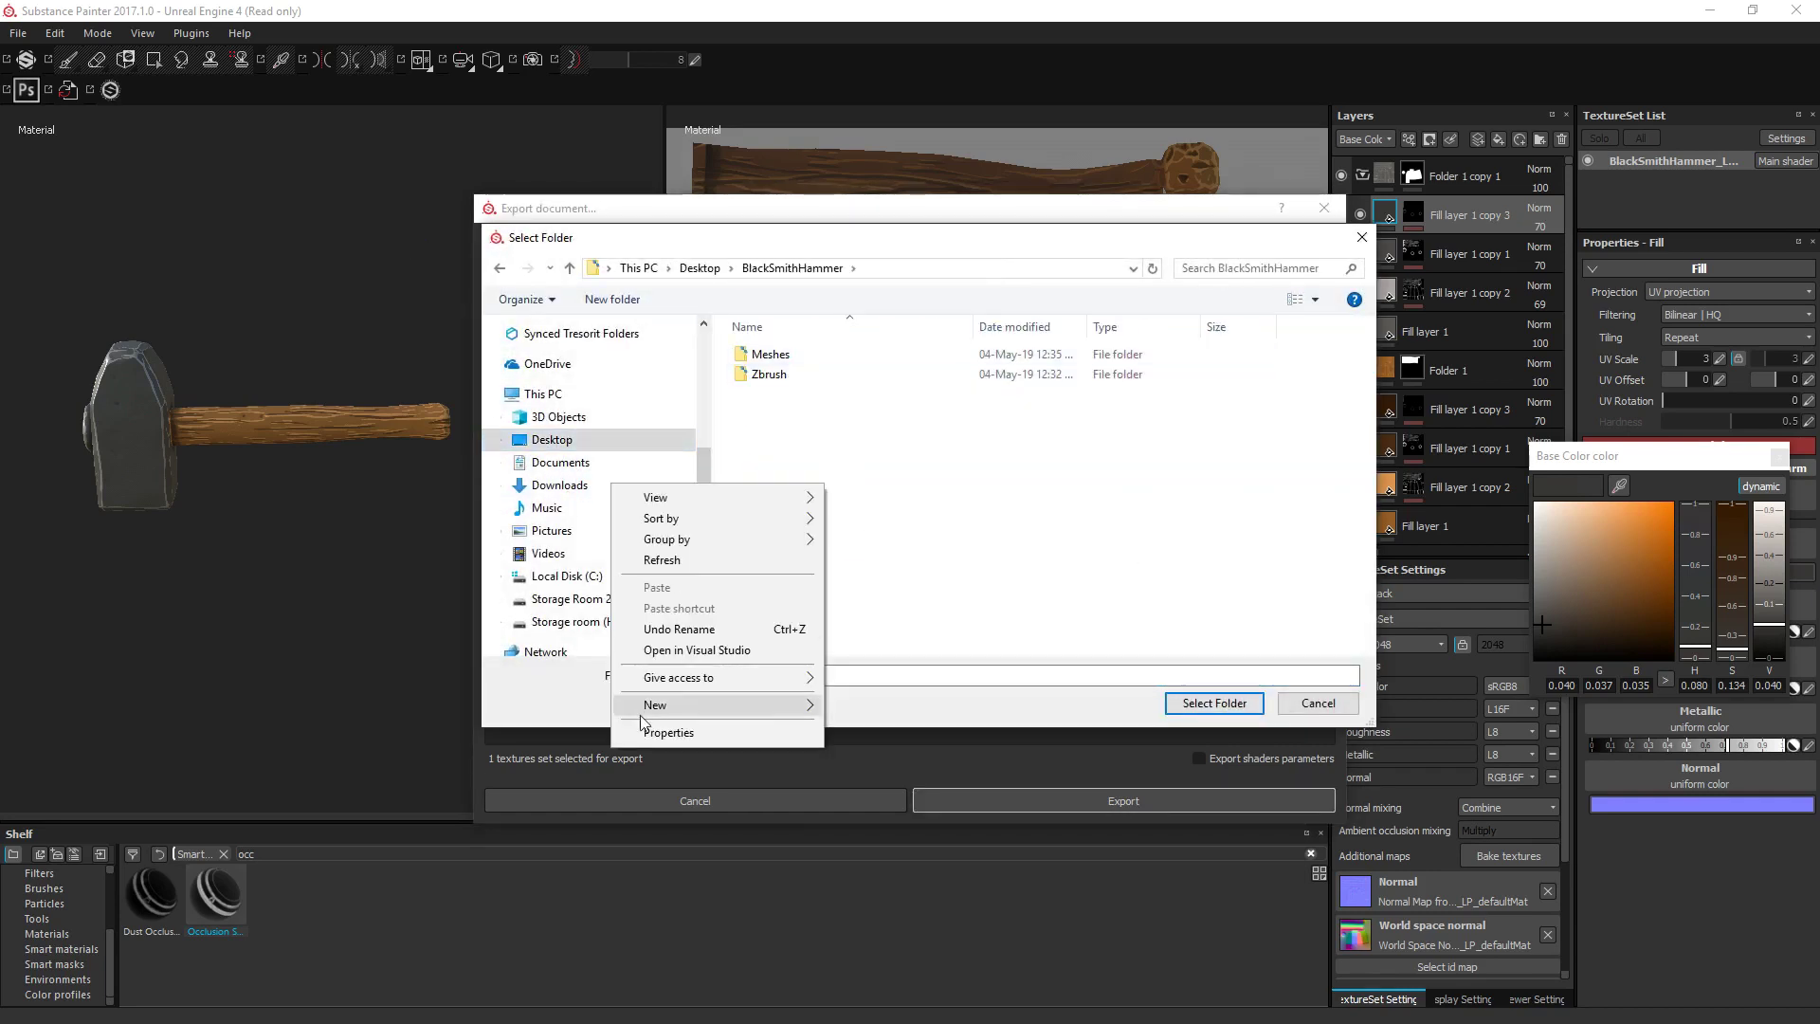
{"action": "mouse_move", "coordinate": [770, 718]}
{"action": "left_click", "coordinate": [858, 706]}
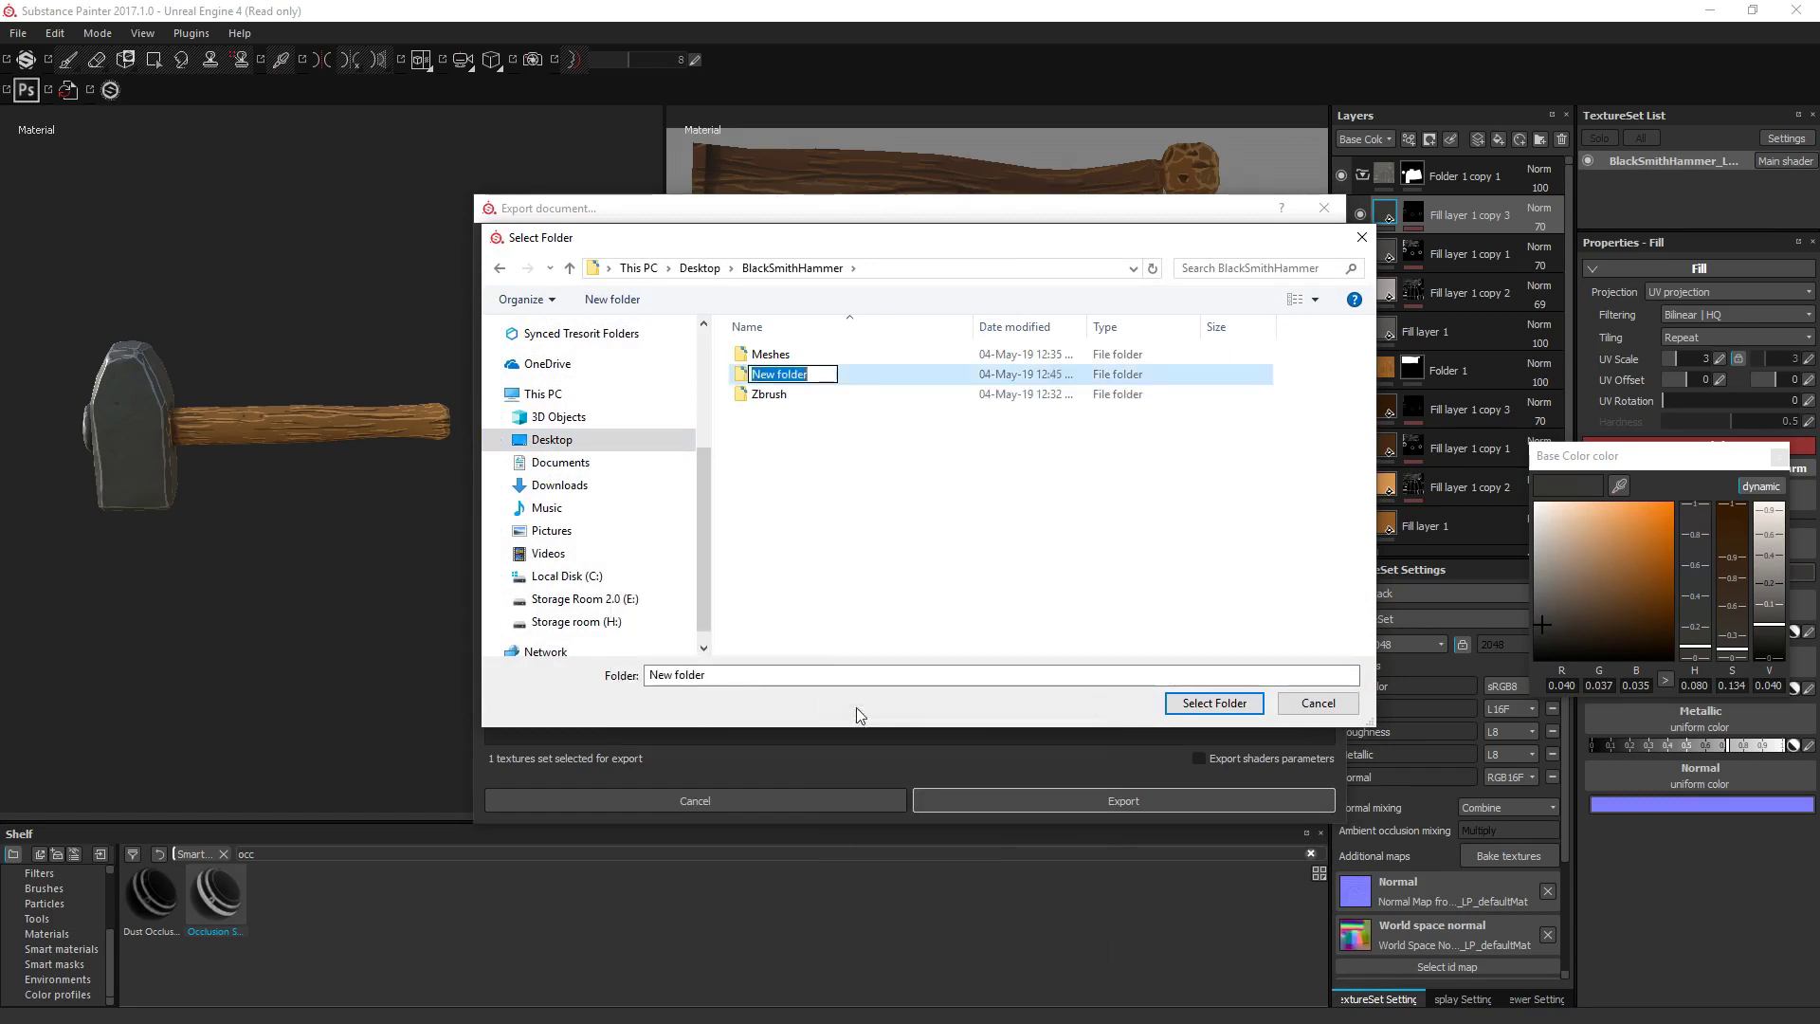
{"action": "type", "text": "Textures"}
{"action": "key", "text": "Return"}
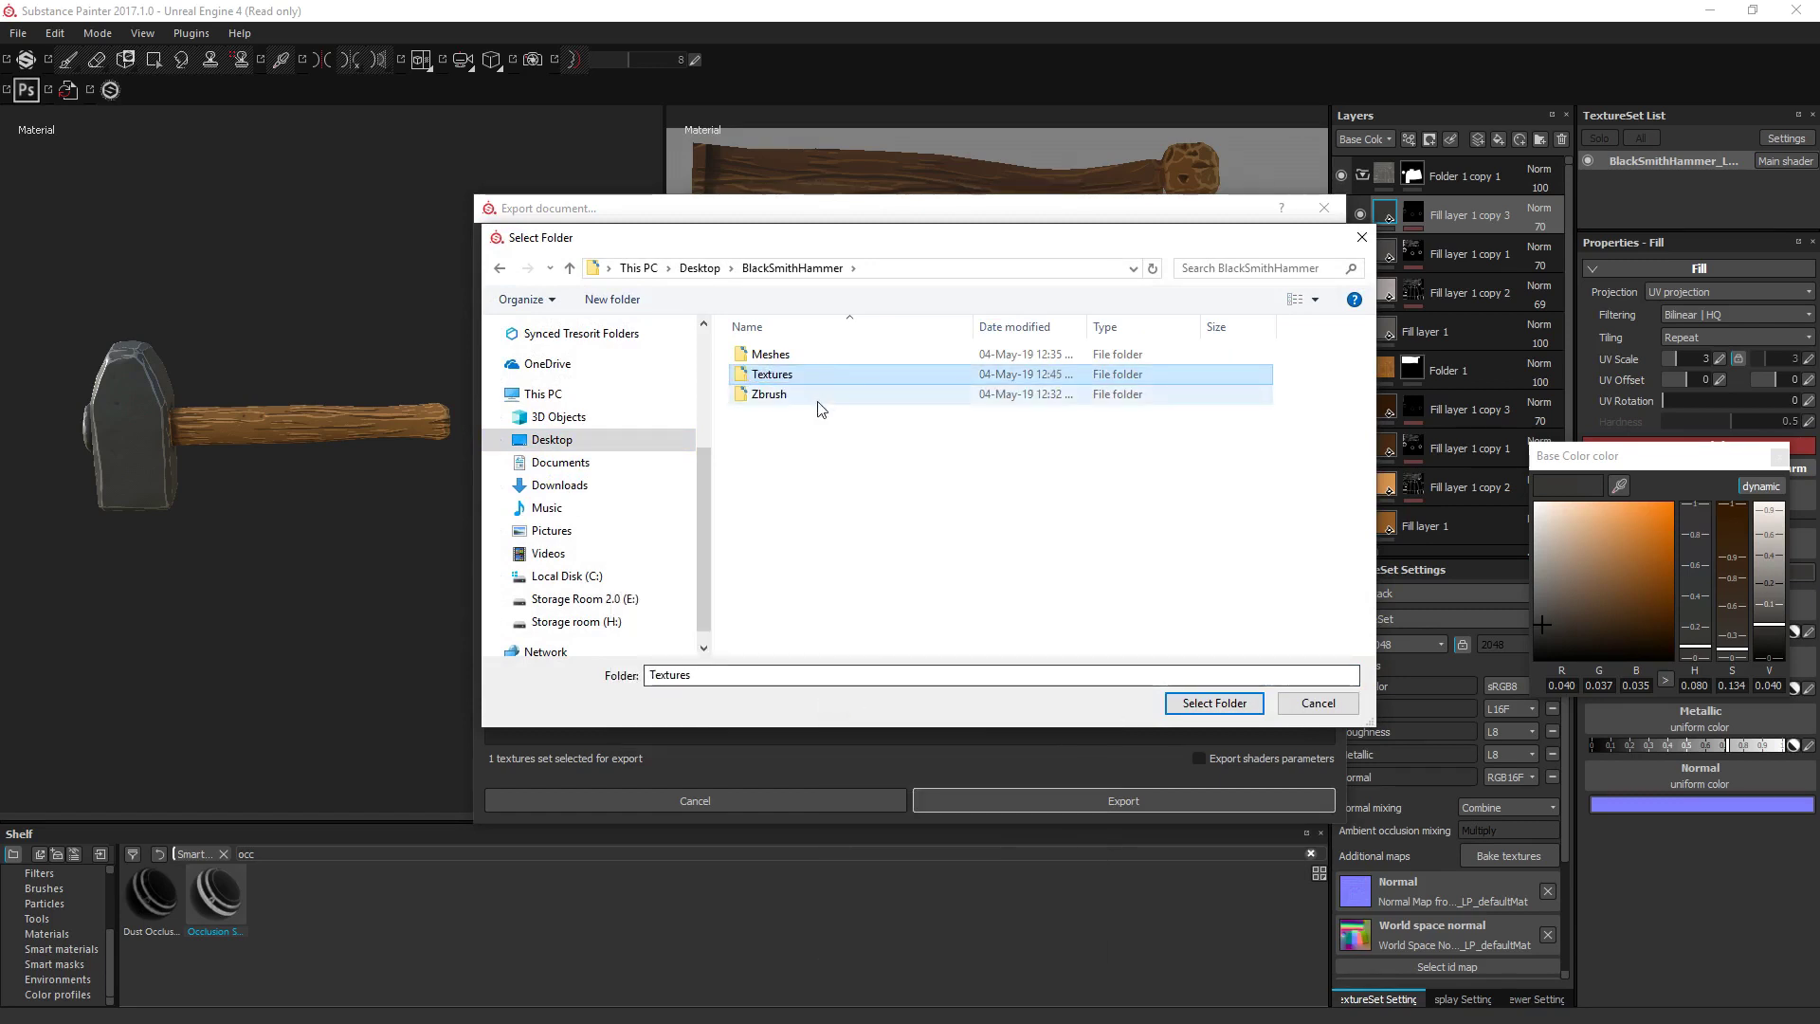
Set the new Textures folder as the export destination and export the hammer's texture set.
{"action": "double_click", "coordinate": [835, 374]}
{"action": "left_click", "coordinate": [1214, 703]}
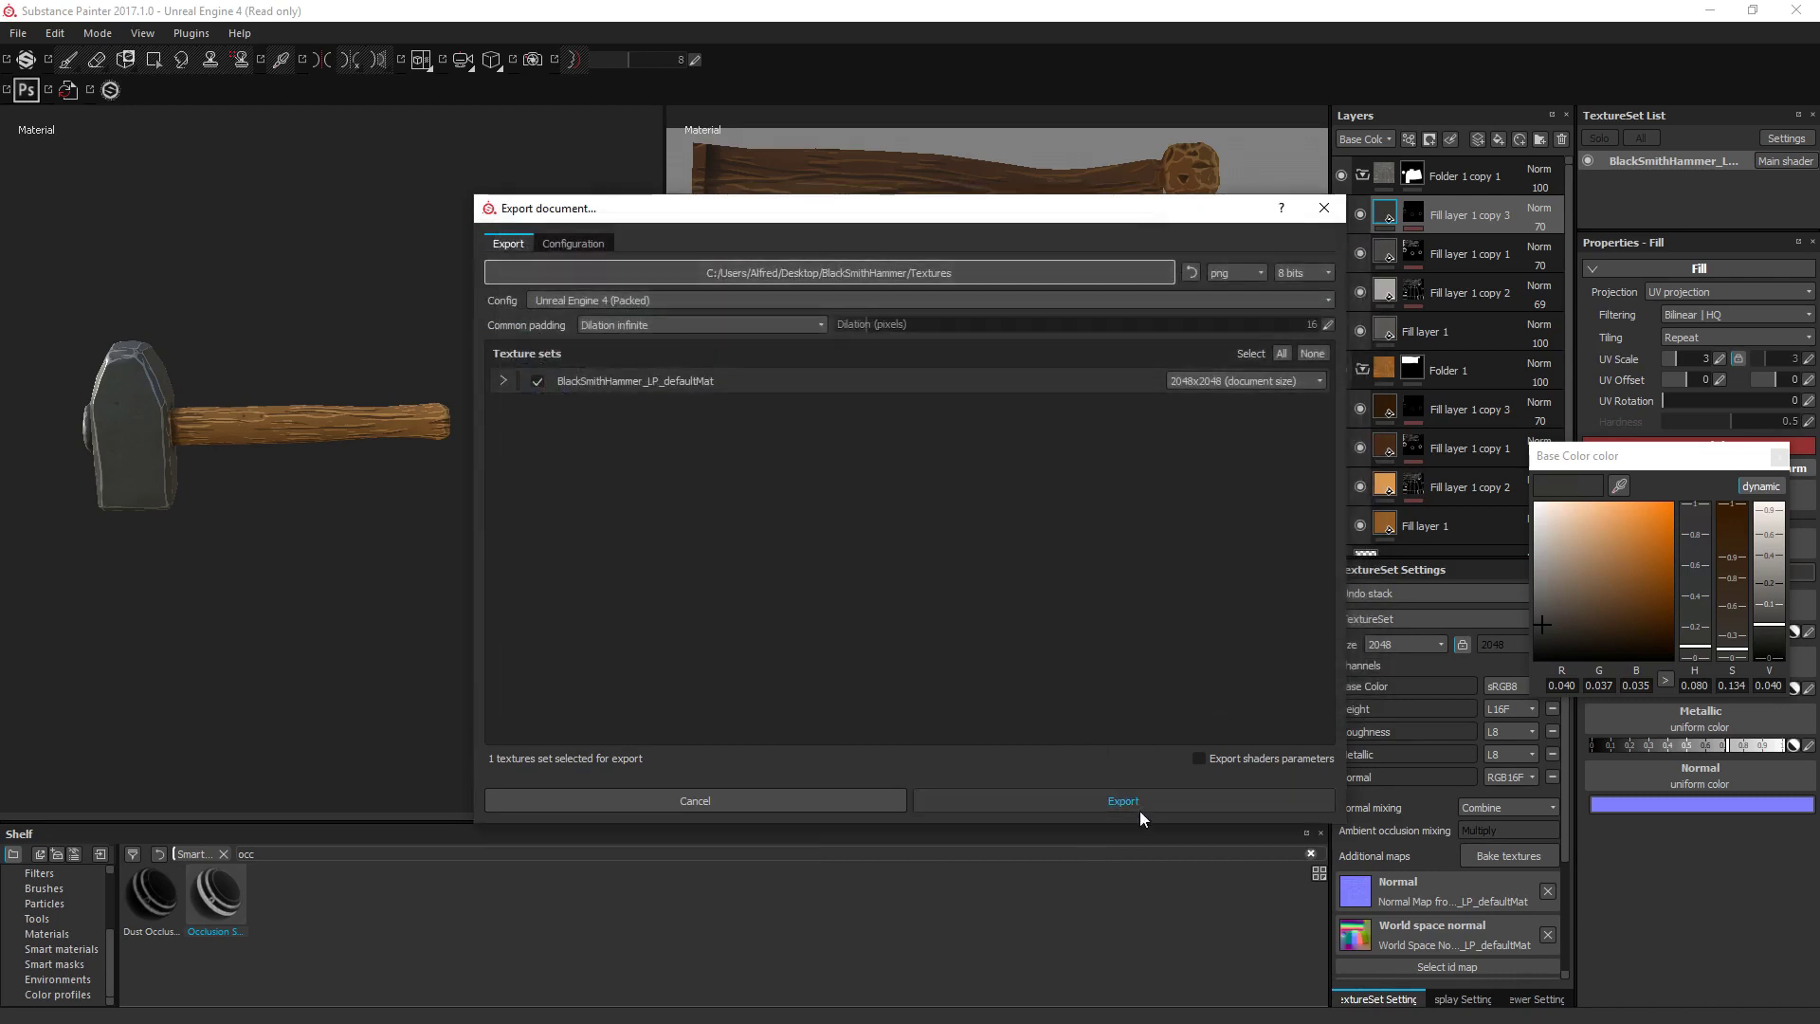
{"action": "left_click", "coordinate": [1128, 801]}
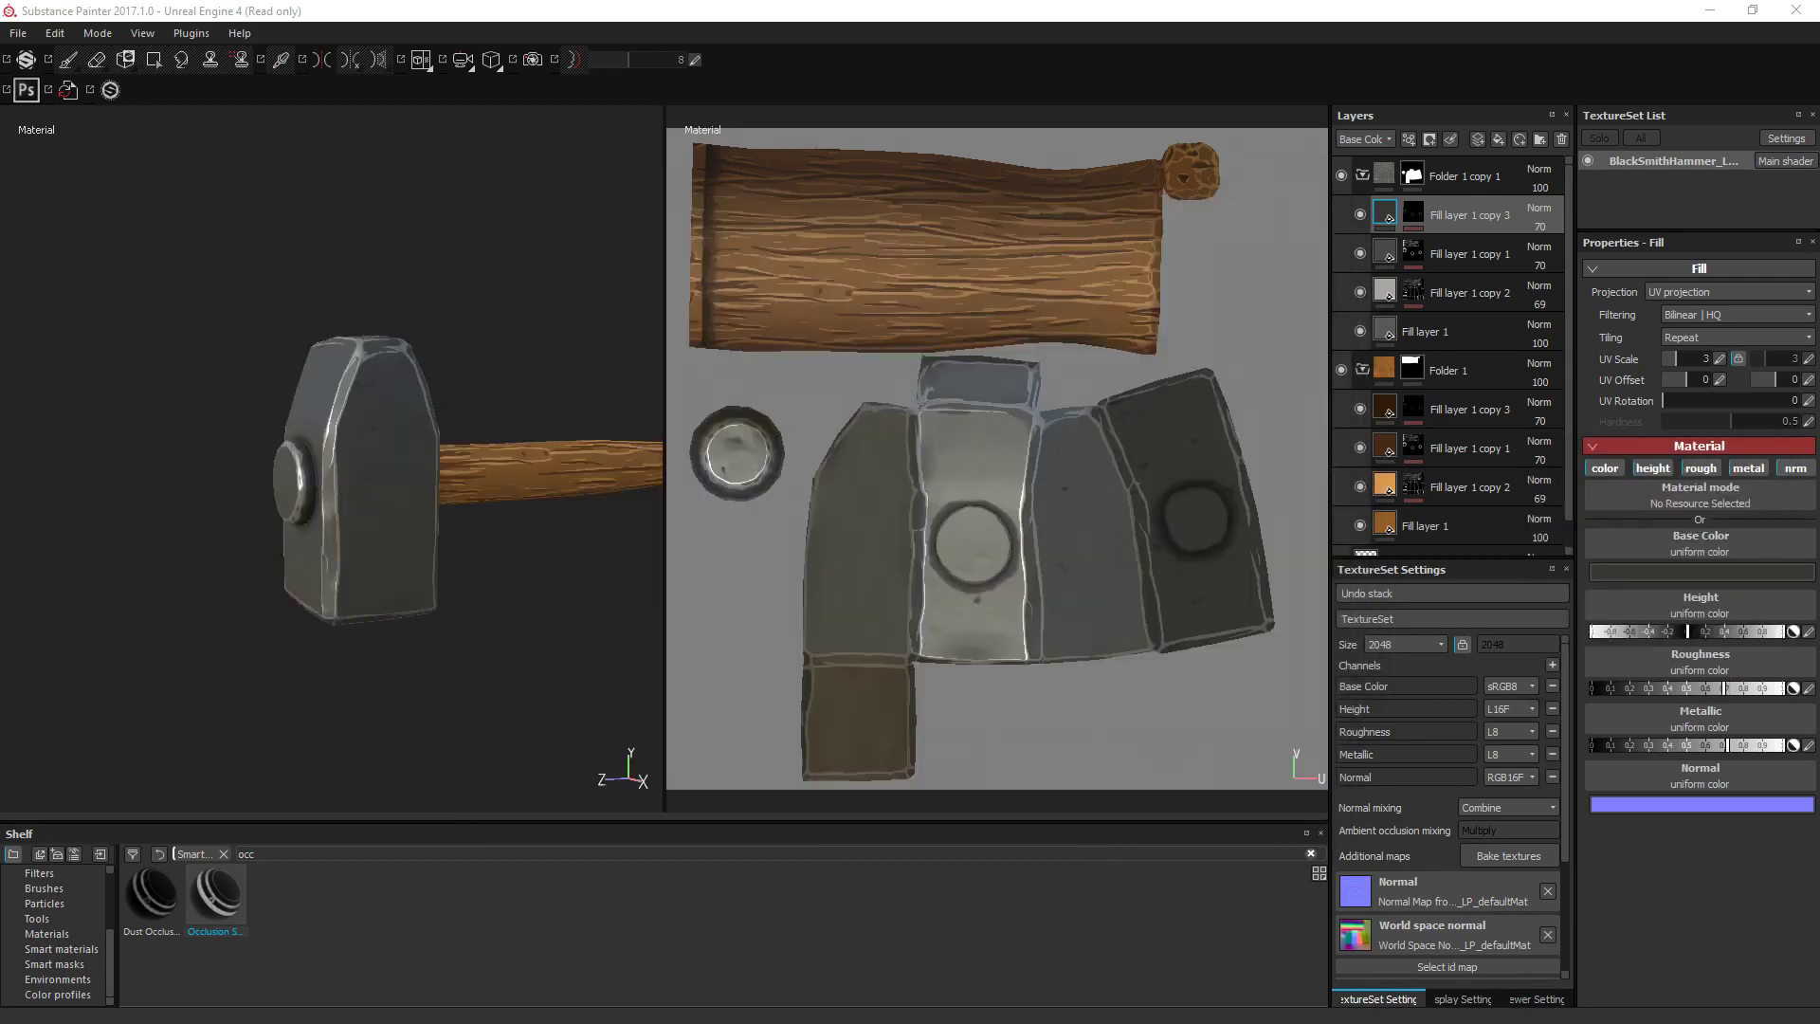
Replace the high definition mesh entry with BlackSmithHammer_HP.OBJ and rebake all maps of the hammer's texture set.
{"action": "left_click_drag", "start_coordinate": [517, 305], "coordinate": [417, 317], "text": "alt"}
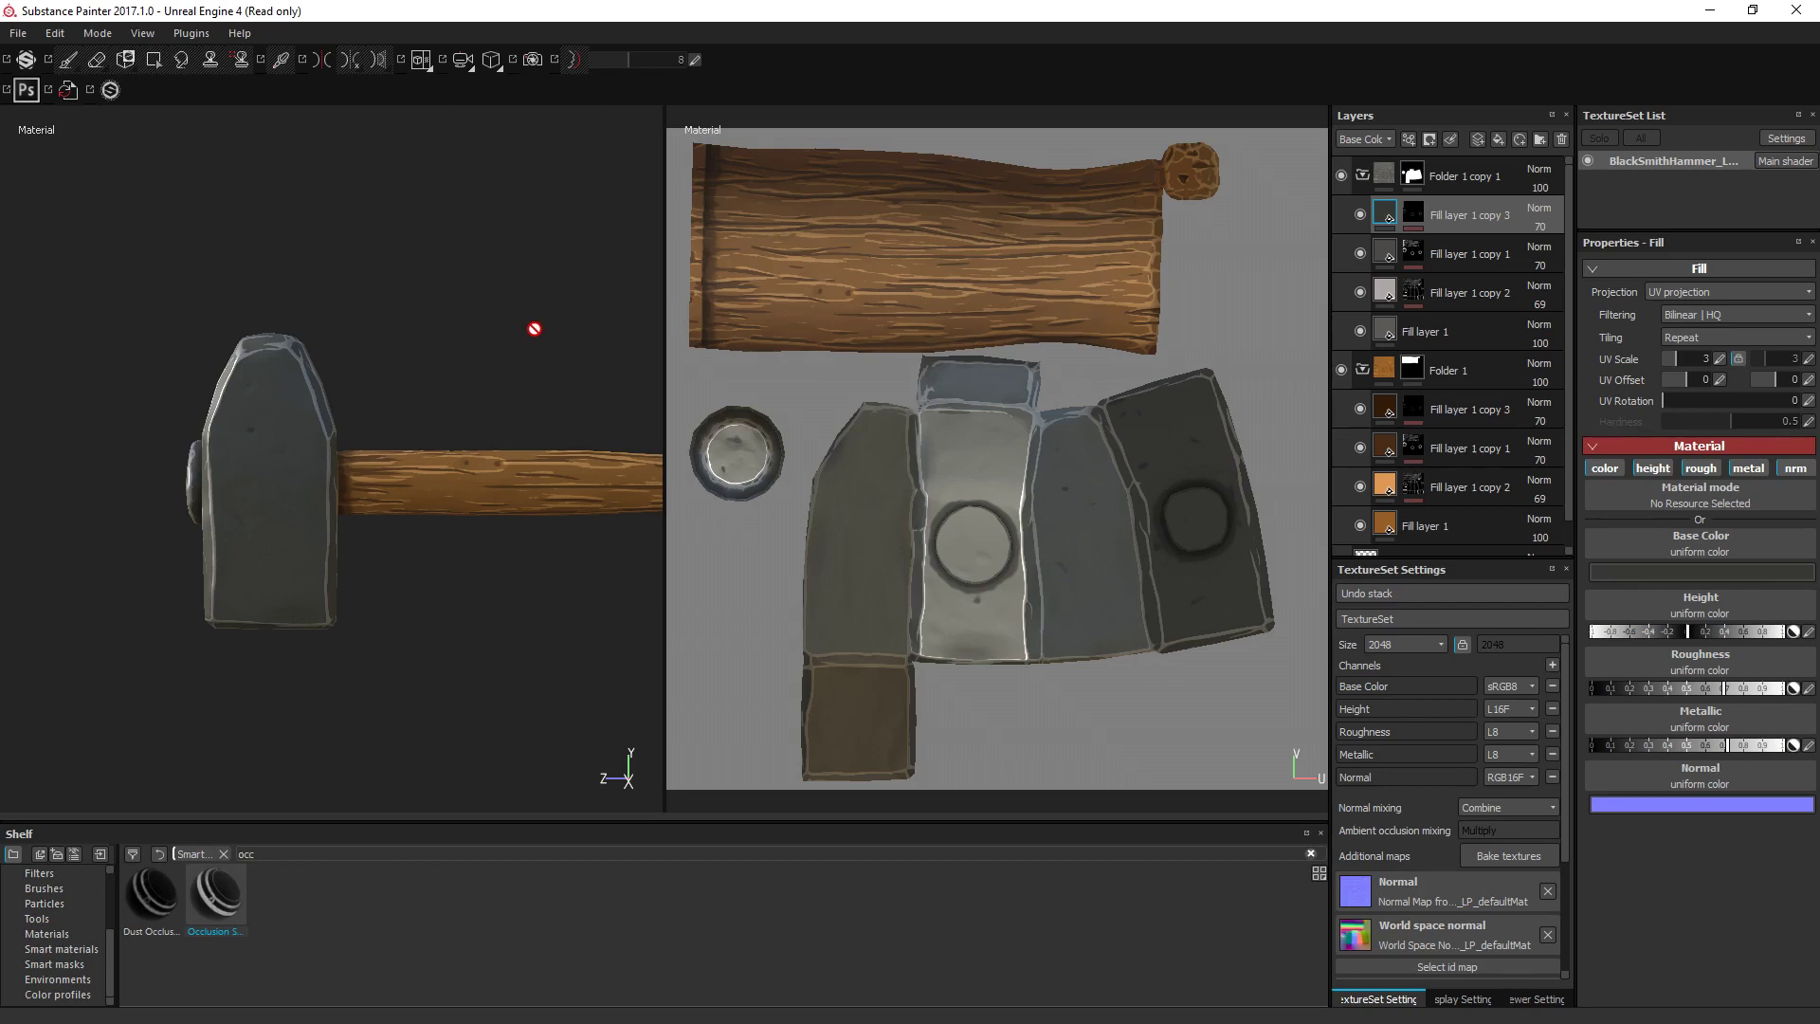
{"action": "left_click_drag", "start_coordinate": [451, 288], "coordinate": [501, 289], "text": "alt"}
{"action": "middle_click_drag", "start_coordinate": [501, 289], "coordinate": [409, 260], "text": "alt"}
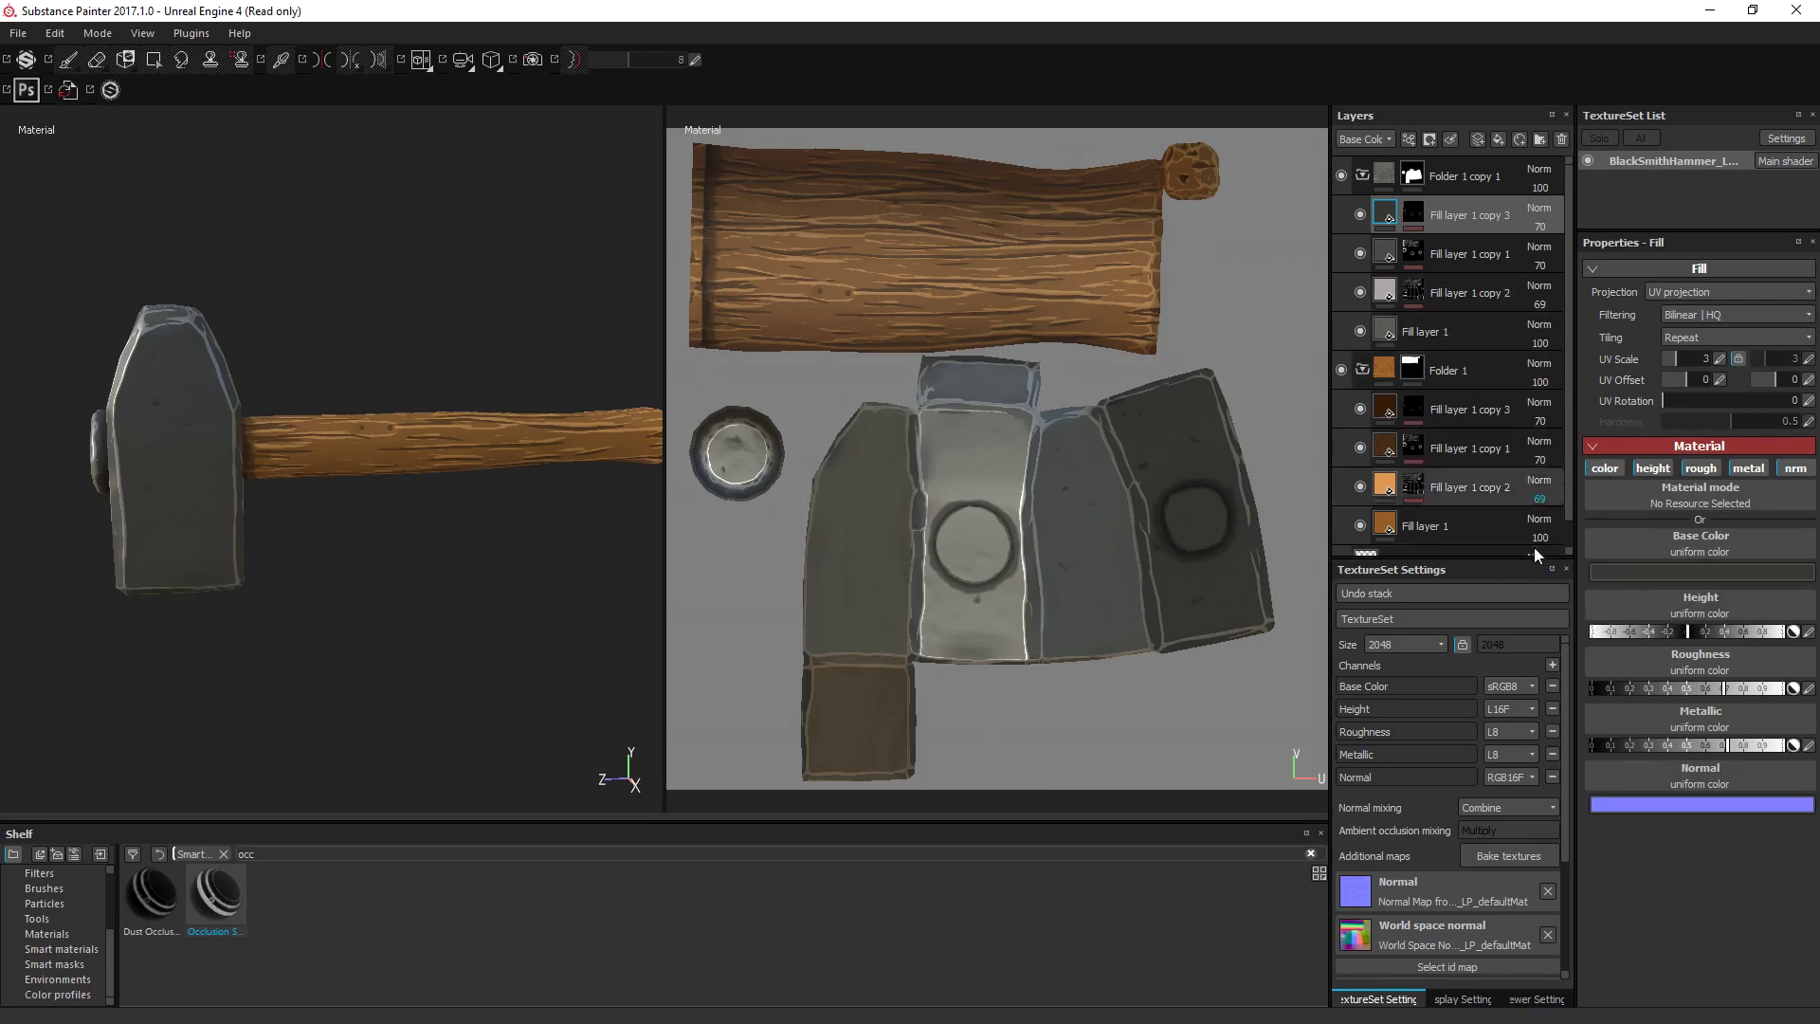
{"action": "left_click", "coordinate": [1506, 856]}
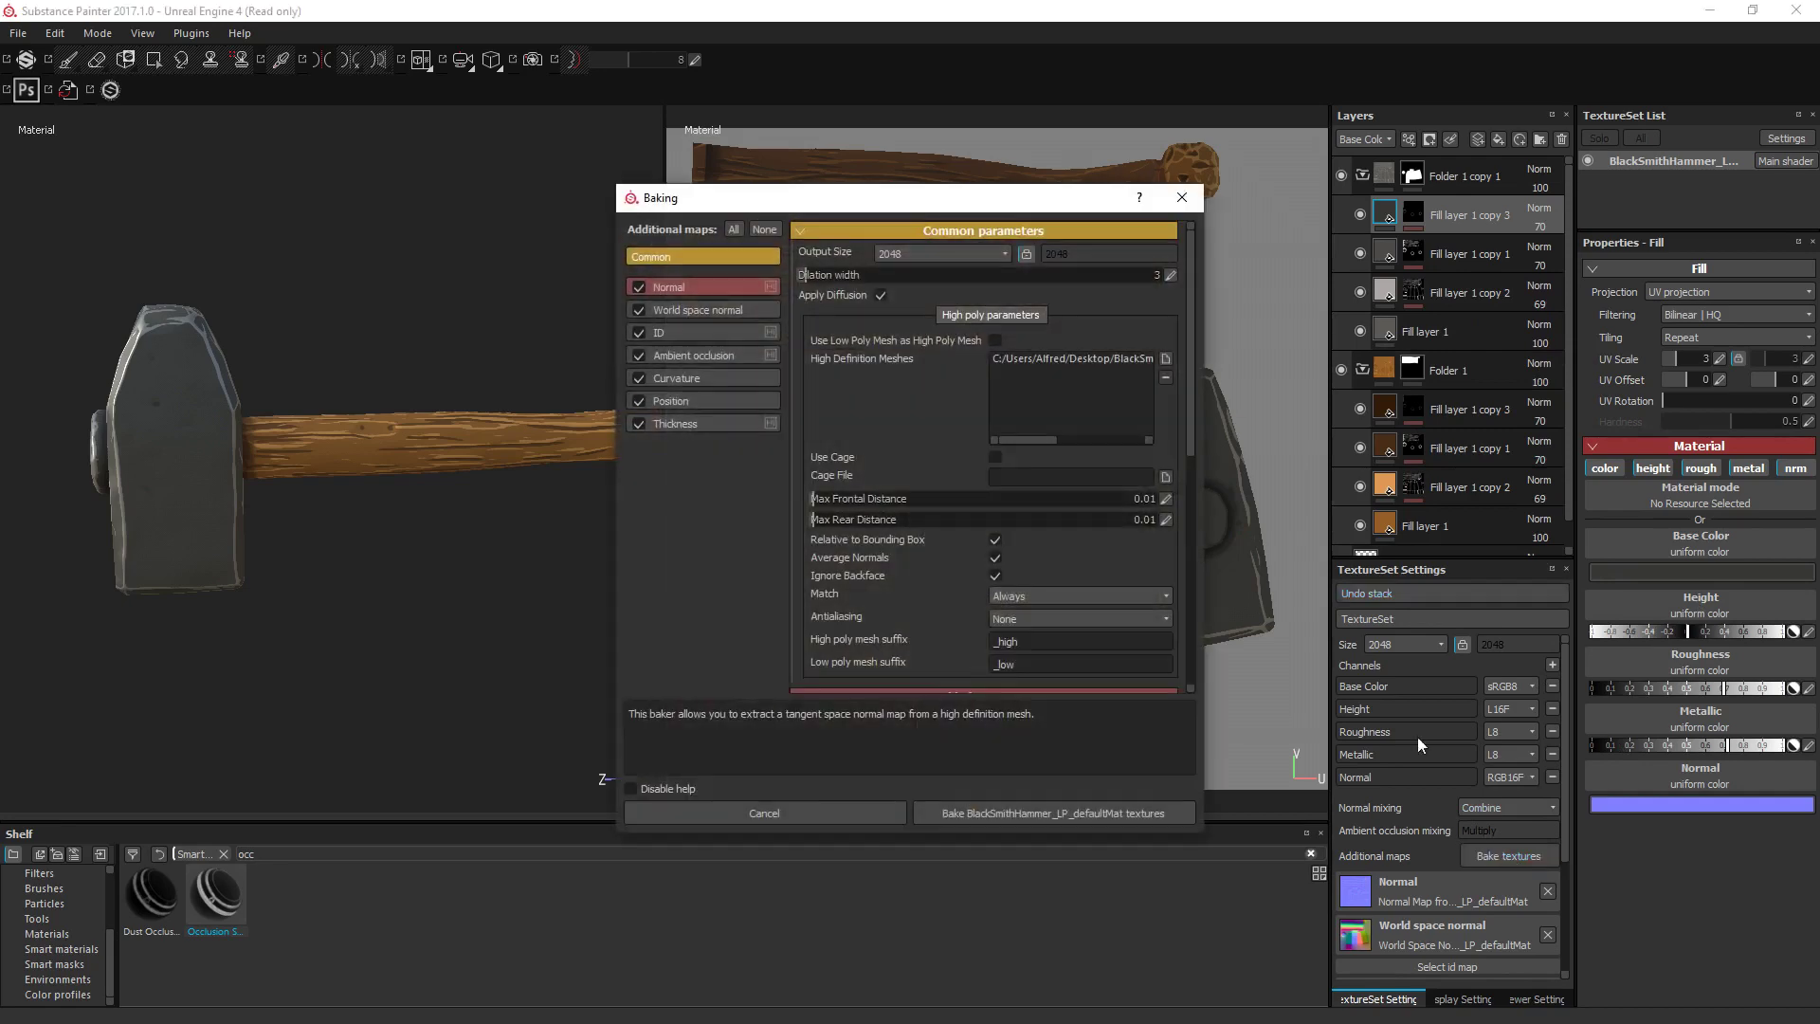
{"action": "left_click", "coordinate": [1141, 359]}
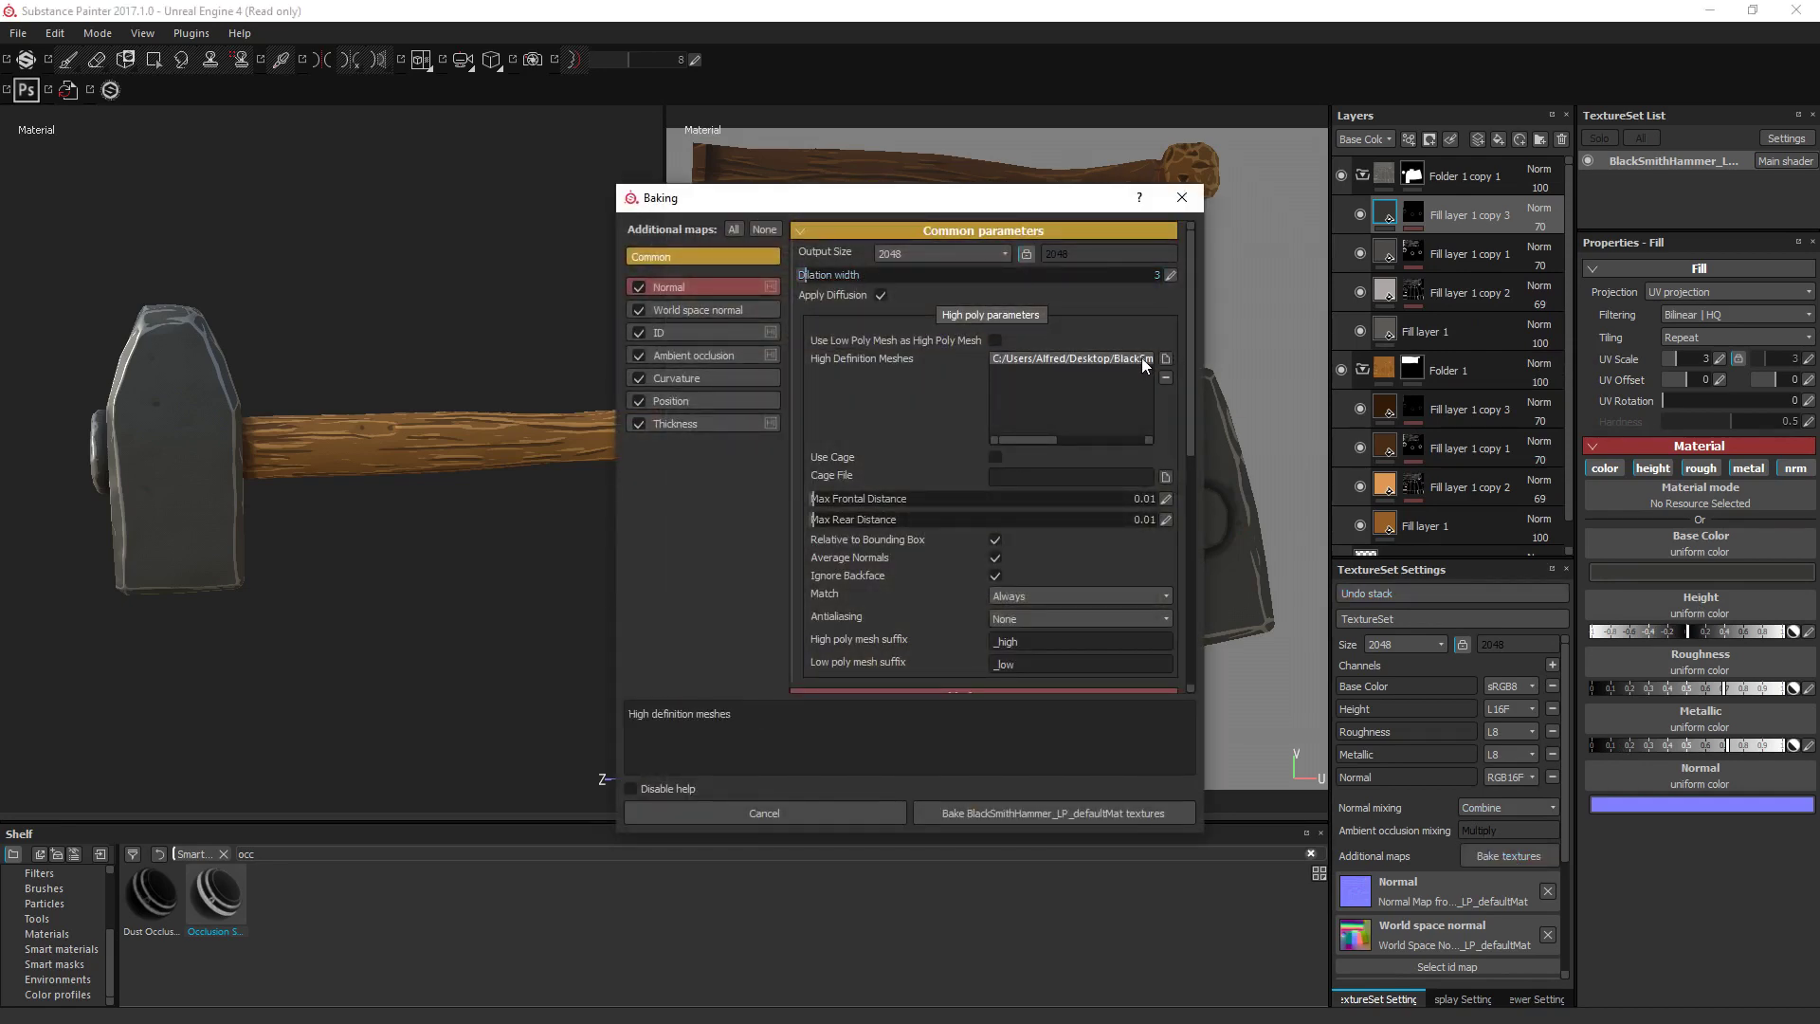
{"action": "left_click", "coordinate": [1166, 375]}
{"action": "left_click", "coordinate": [1165, 358]}
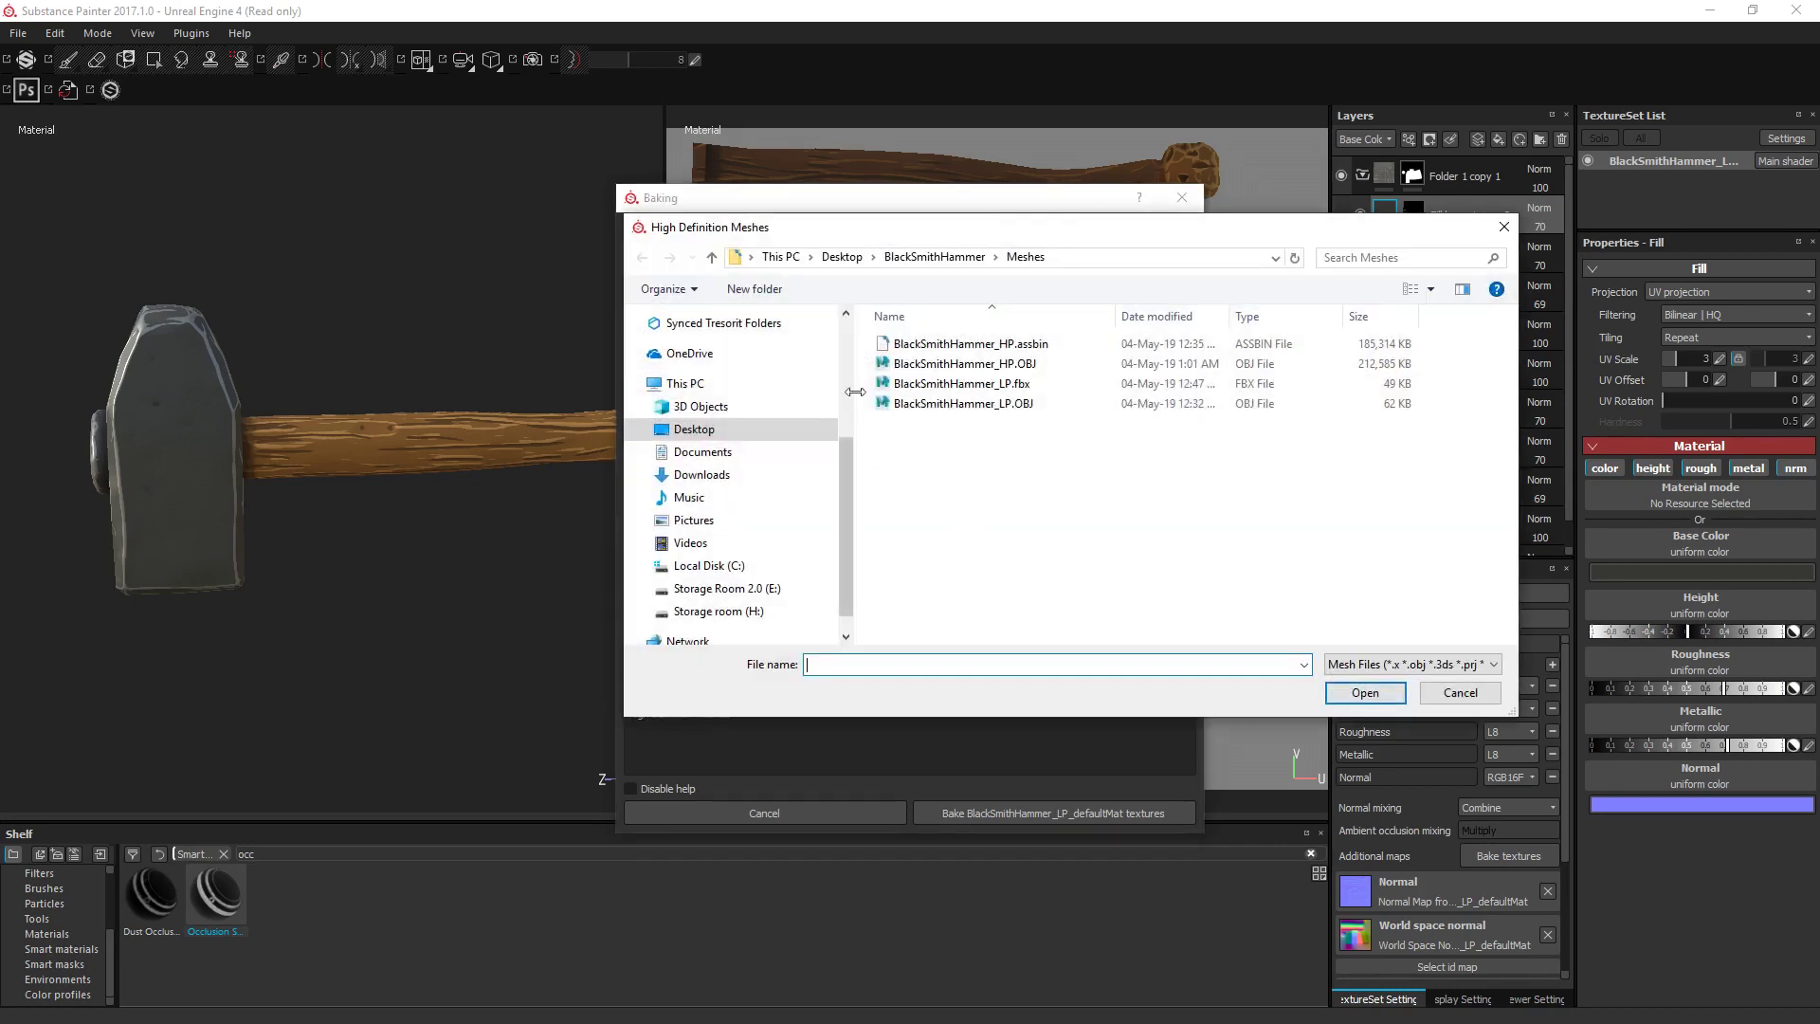
{"action": "double_click", "coordinate": [1043, 363]}
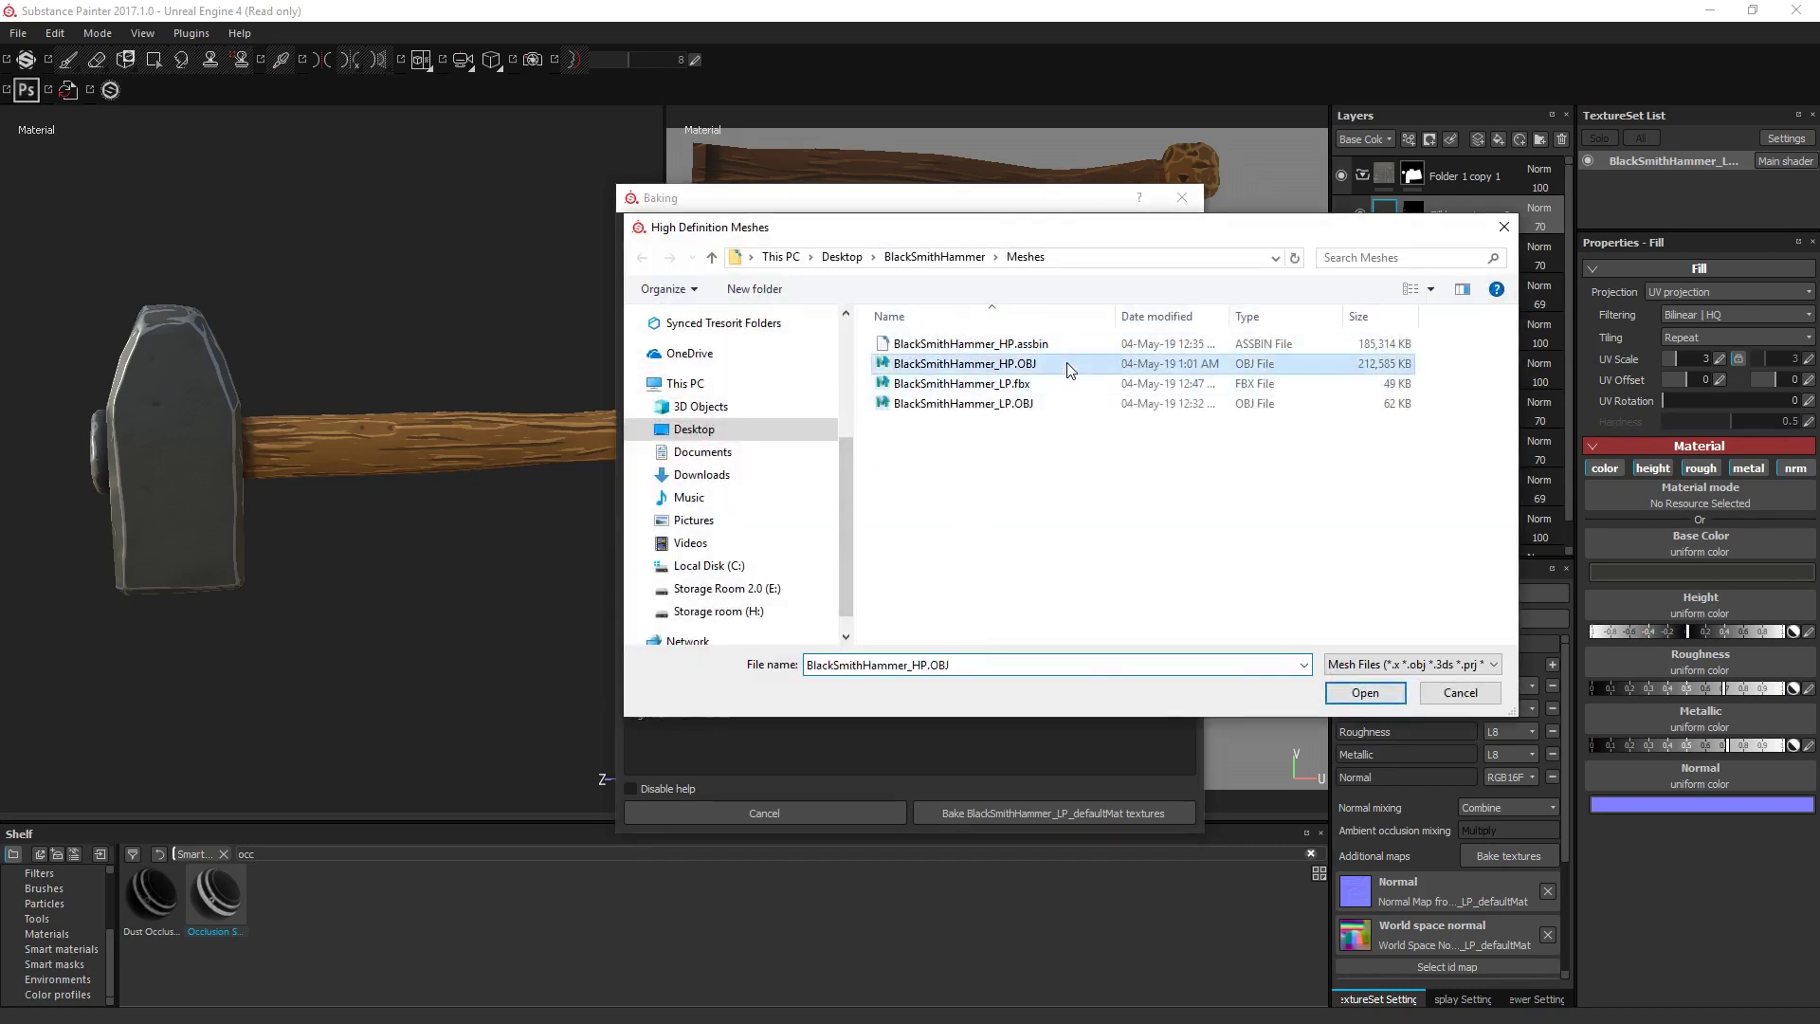
{"action": "left_click", "coordinate": [1085, 815]}
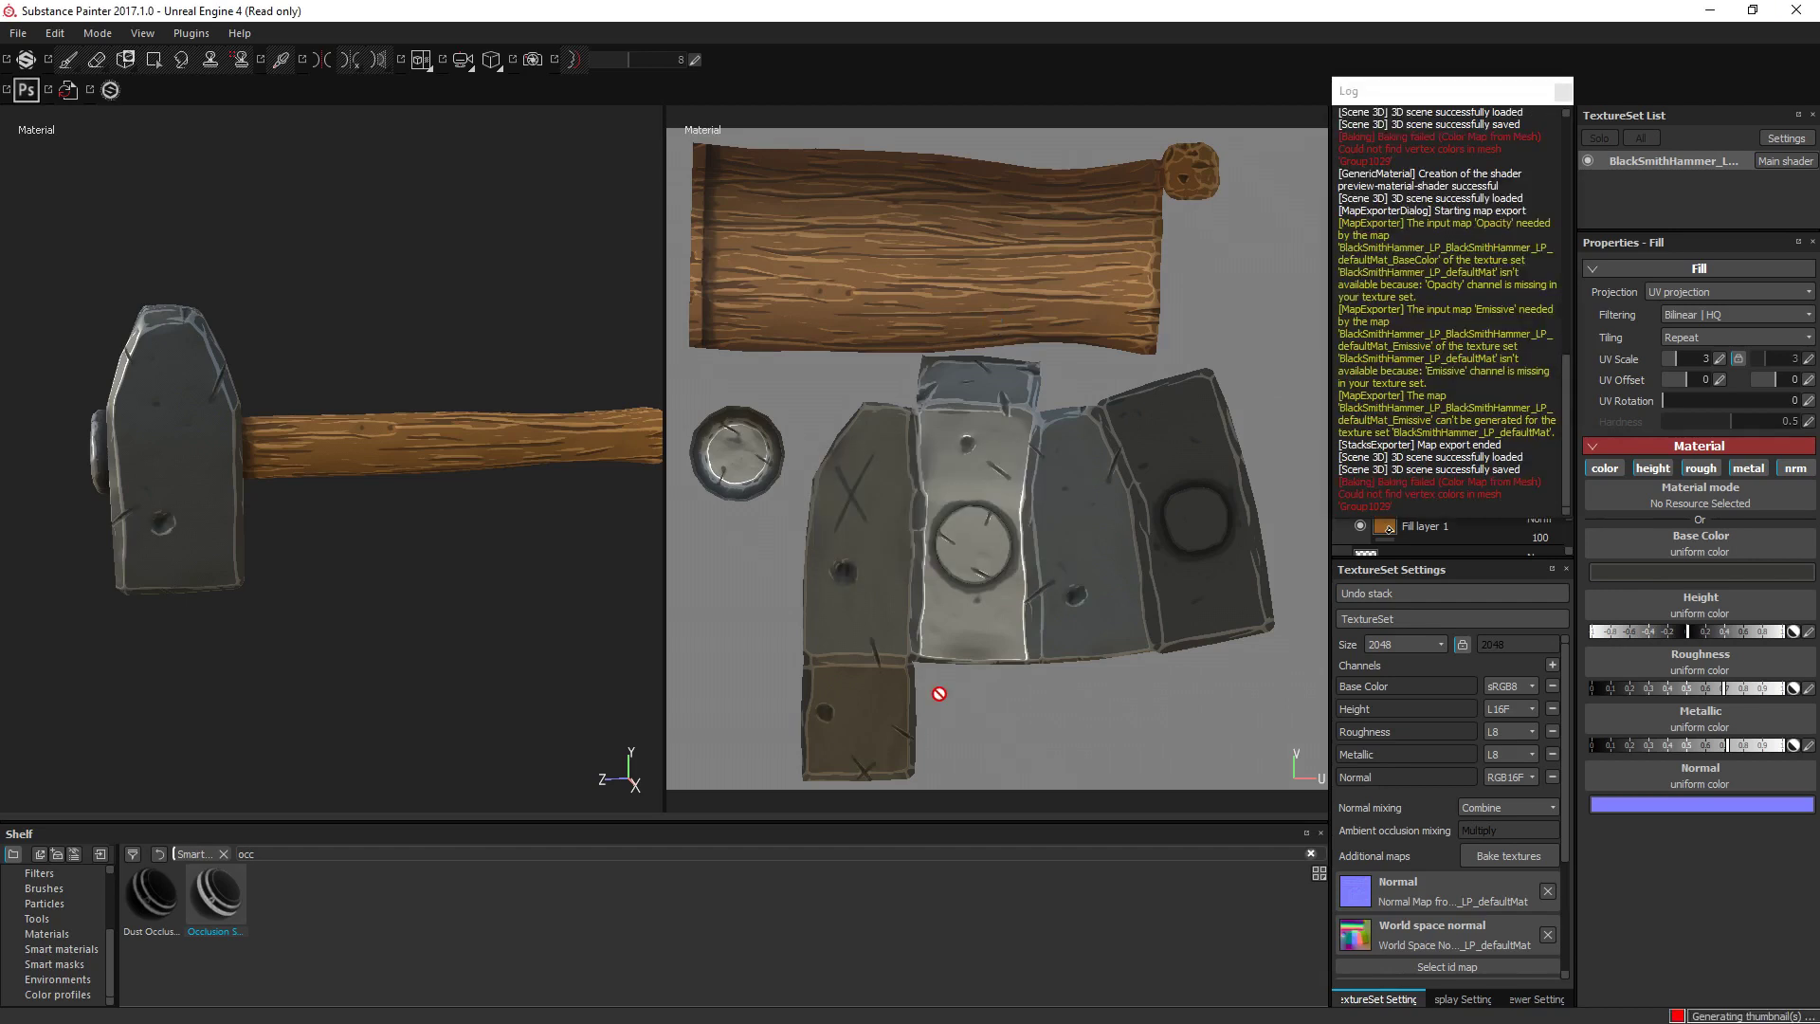
Check the rebaked hammer and export its textures again to BlackSmithHammer/Textures with the Unreal Engine 4 (Packed) configuration.
{"action": "left_click_drag", "start_coordinate": [284, 676], "coordinate": [231, 512], "text": "alt"}
{"action": "scroll", "coordinate": [284, 550], "scroll_direction": "up", "scroll_amount": 2}
{"action": "left_click_drag", "start_coordinate": [380, 607], "coordinate": [327, 548], "text": "alt"}
{"action": "left_click_drag", "start_coordinate": [356, 709], "coordinate": [409, 525], "text": "alt"}
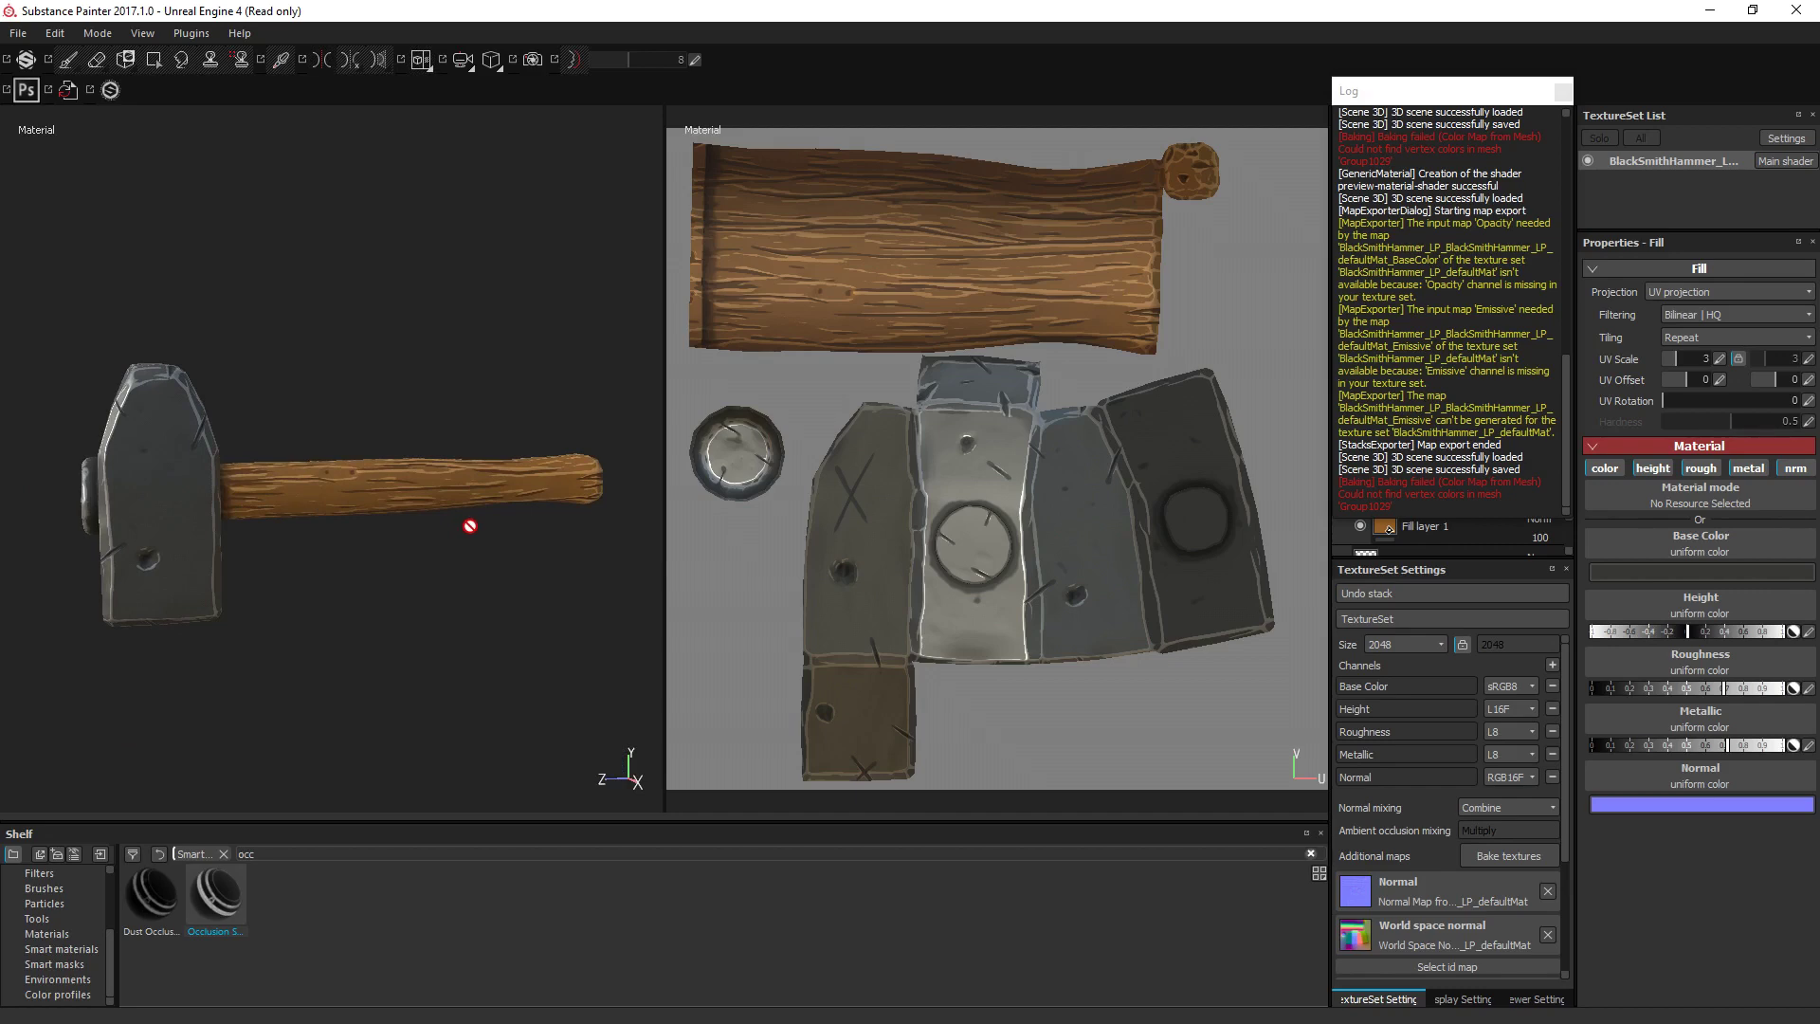
{"action": "left_click", "coordinate": [18, 33]}
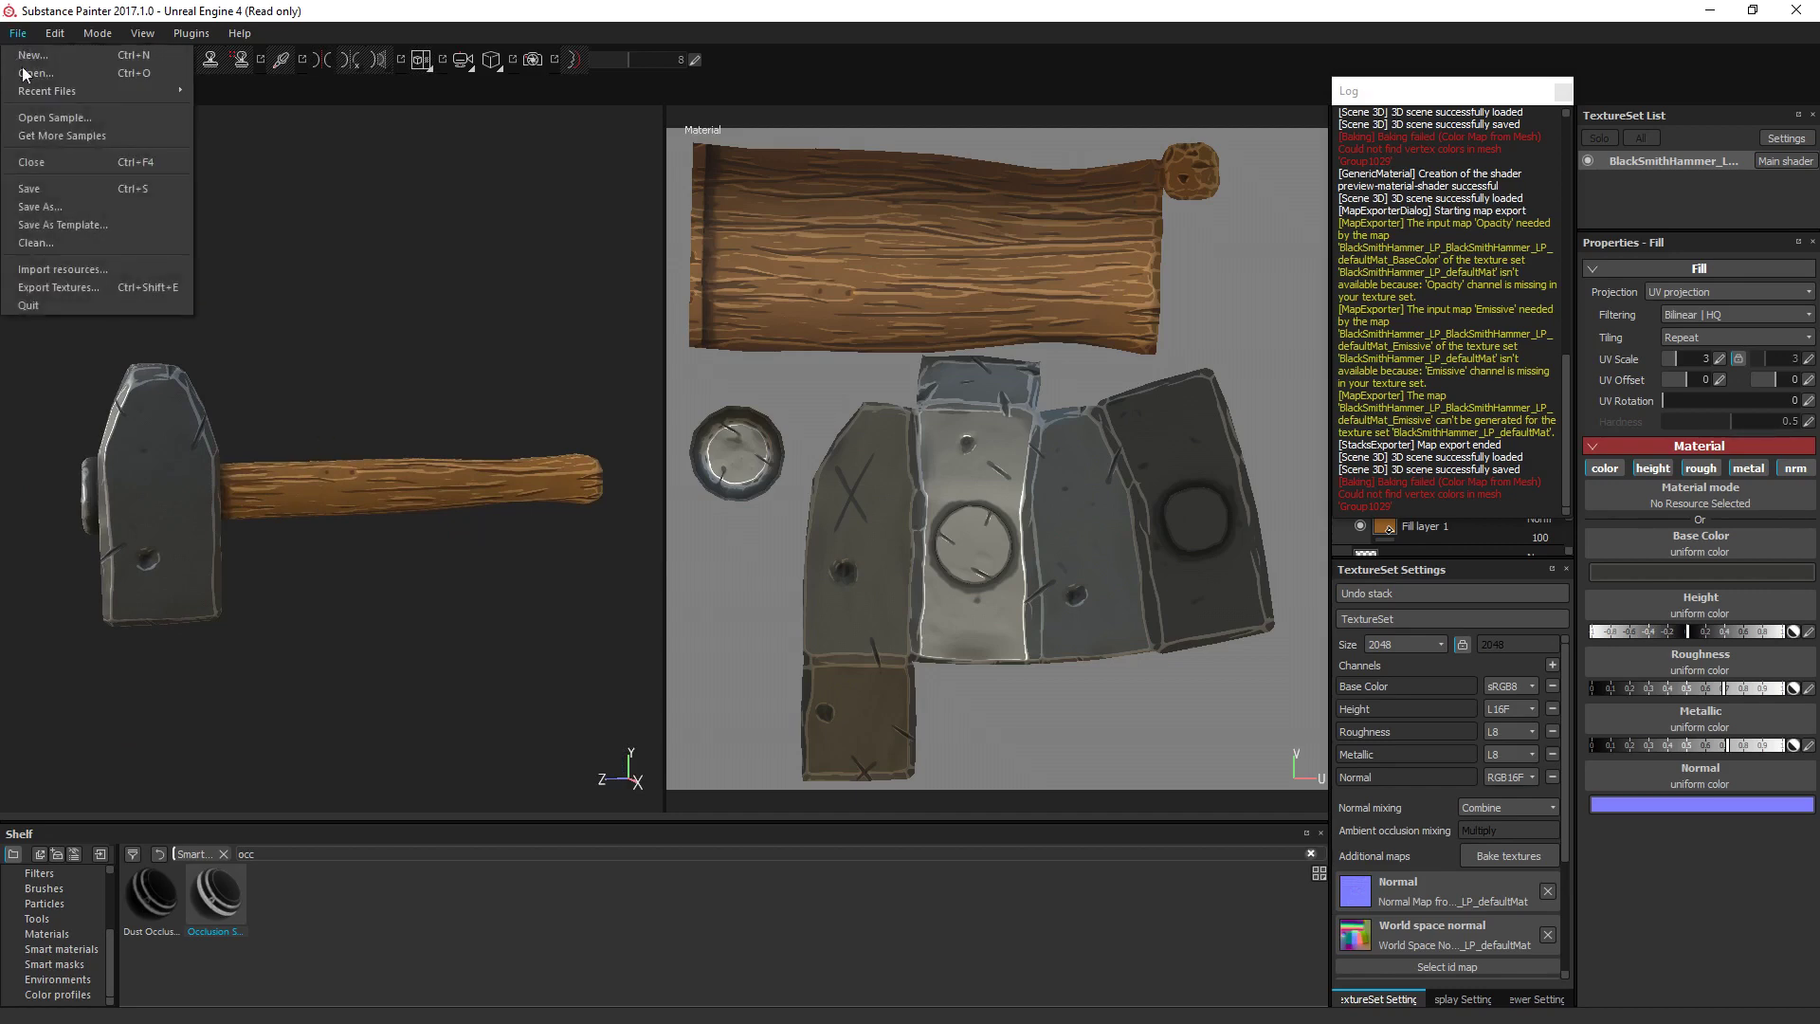
{"action": "left_click", "coordinate": [64, 286]}
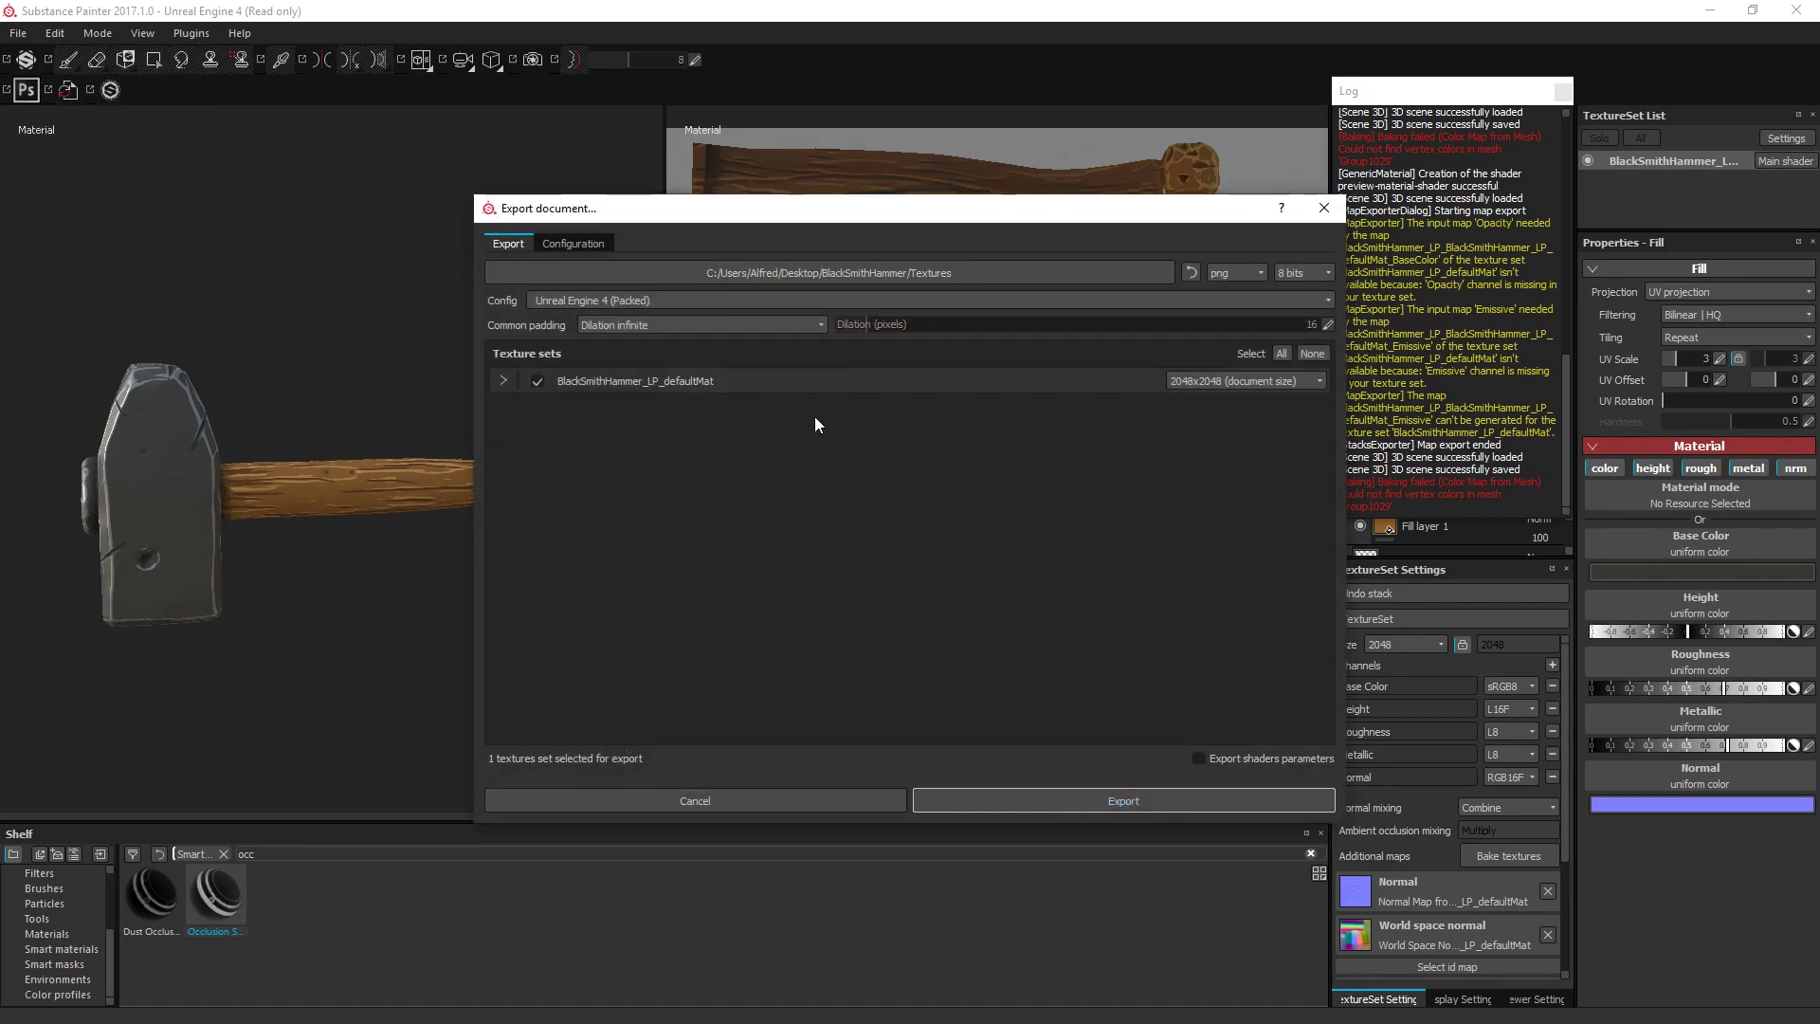
{"action": "left_click", "coordinate": [891, 273]}
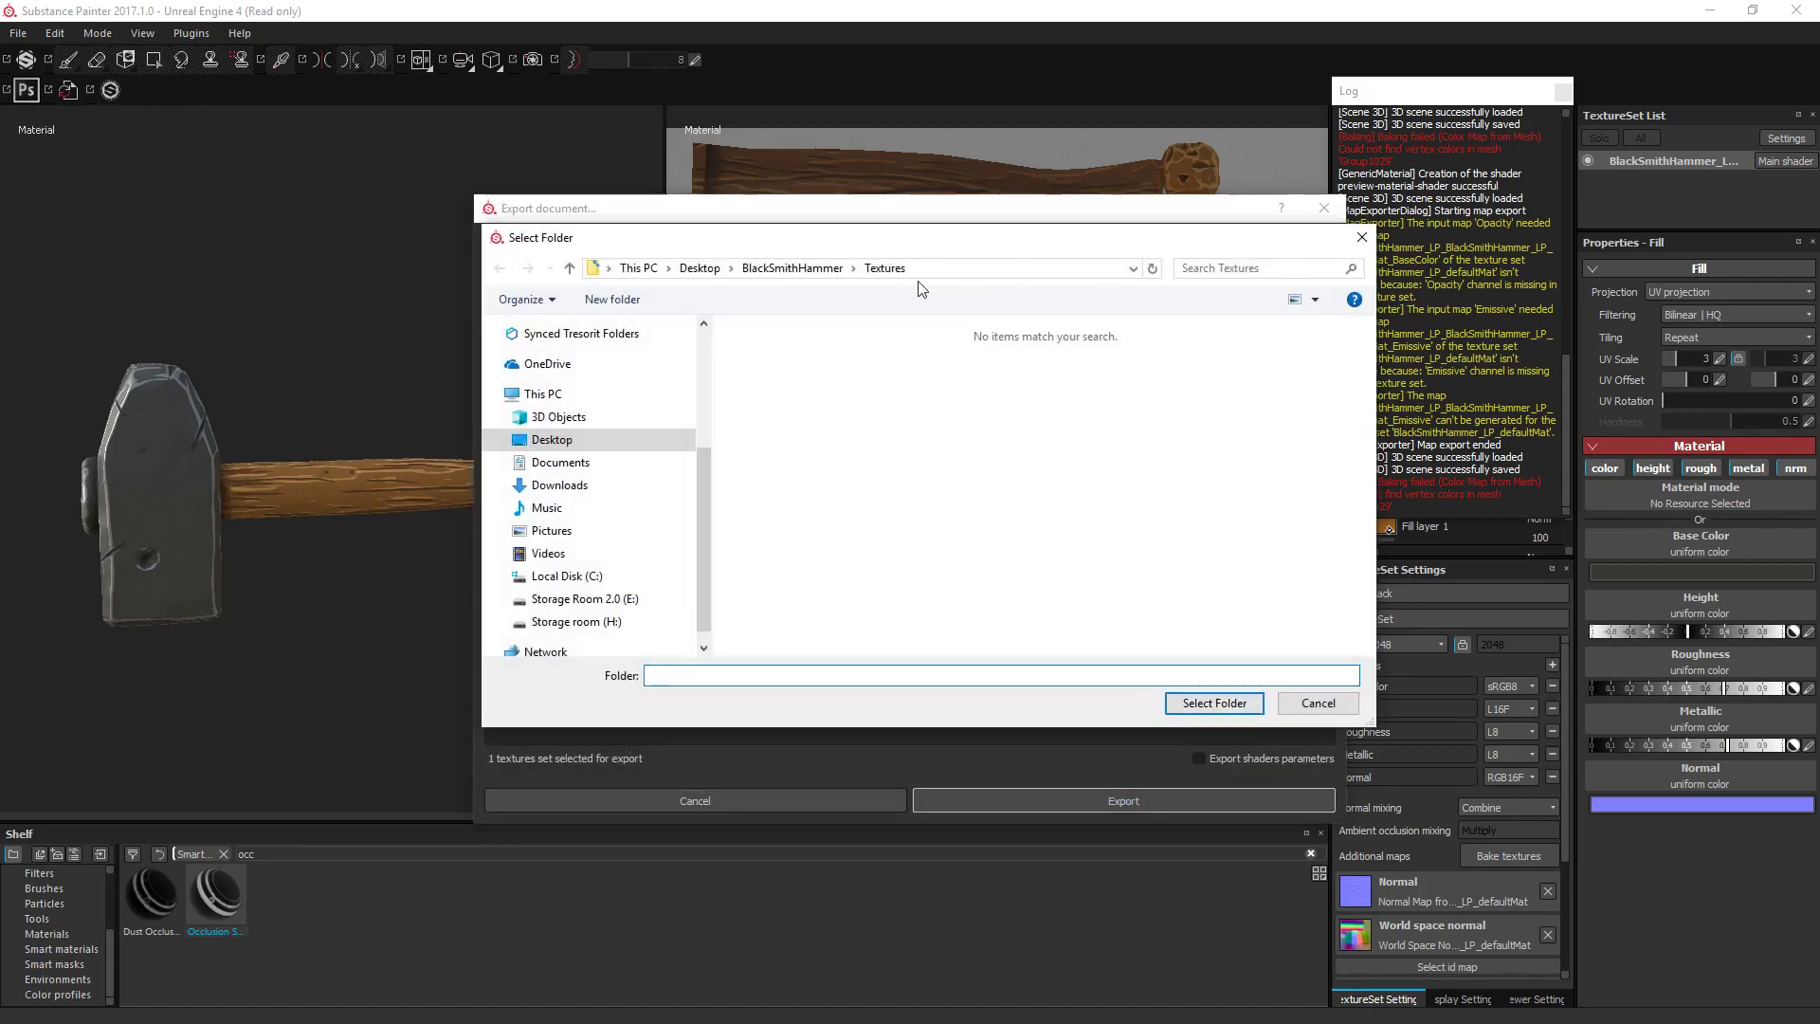
{"action": "left_click", "coordinate": [1362, 237]}
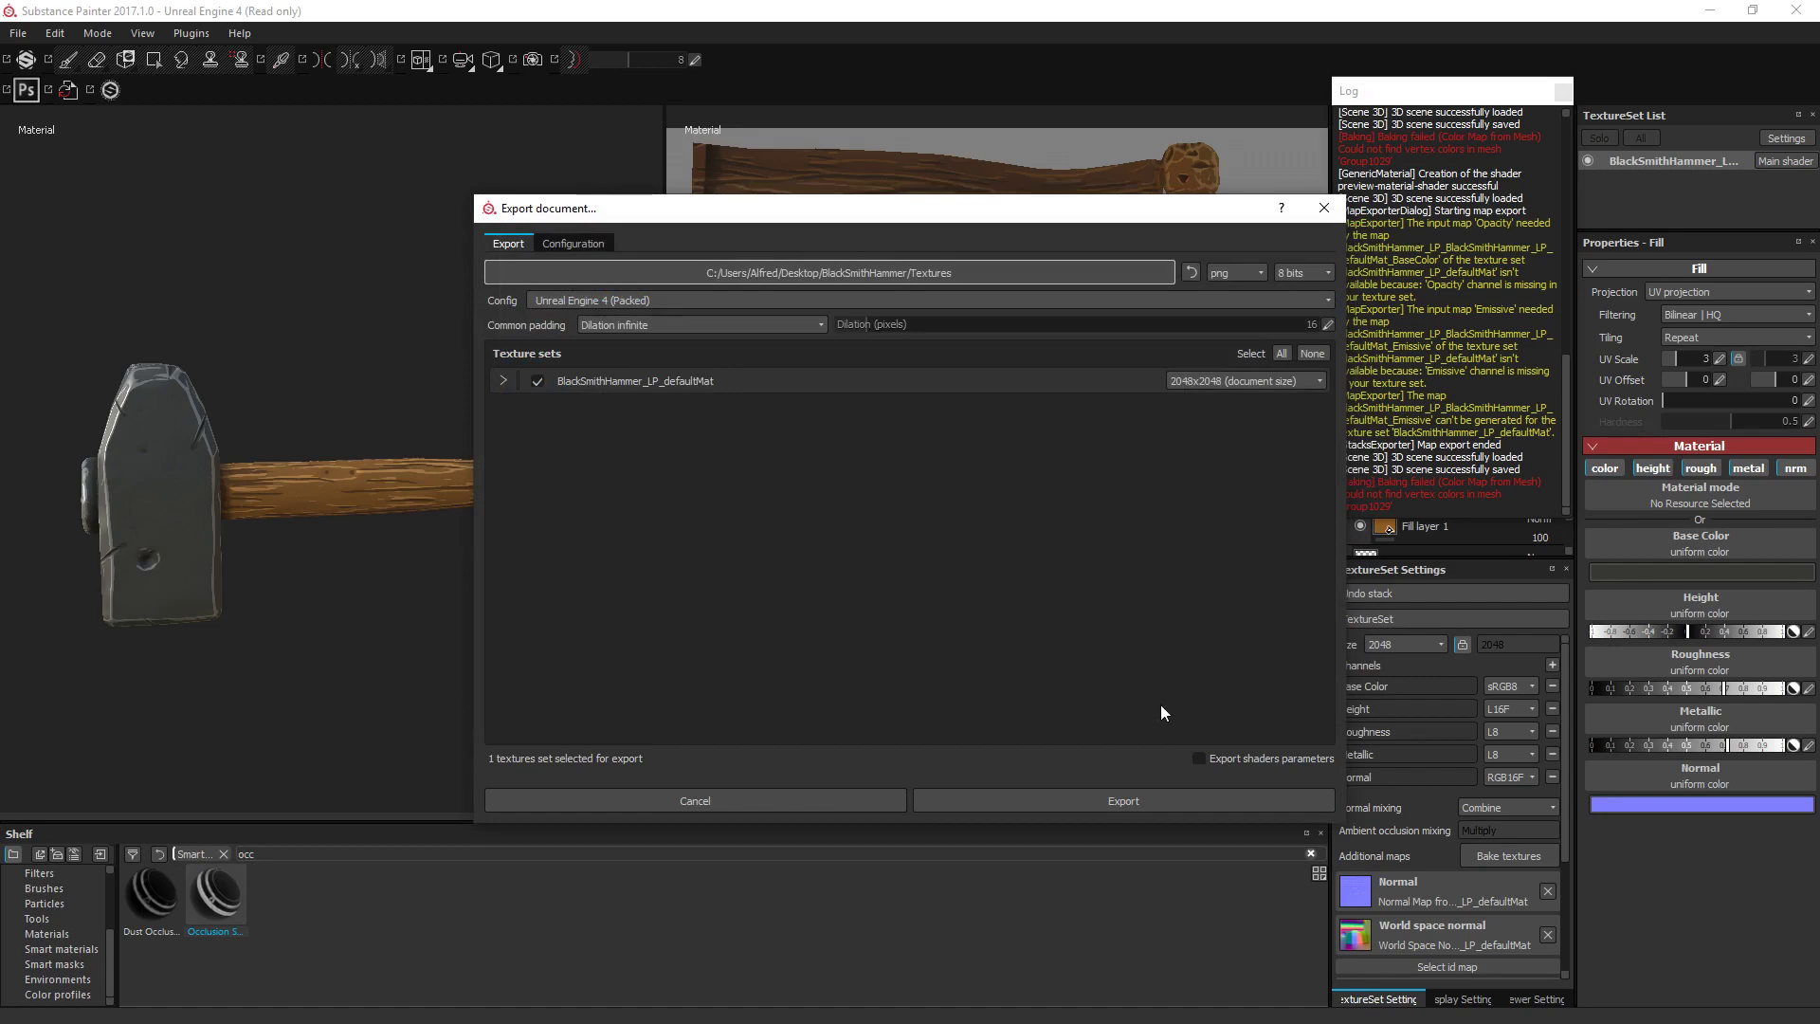
{"action": "left_click", "coordinate": [1125, 802]}
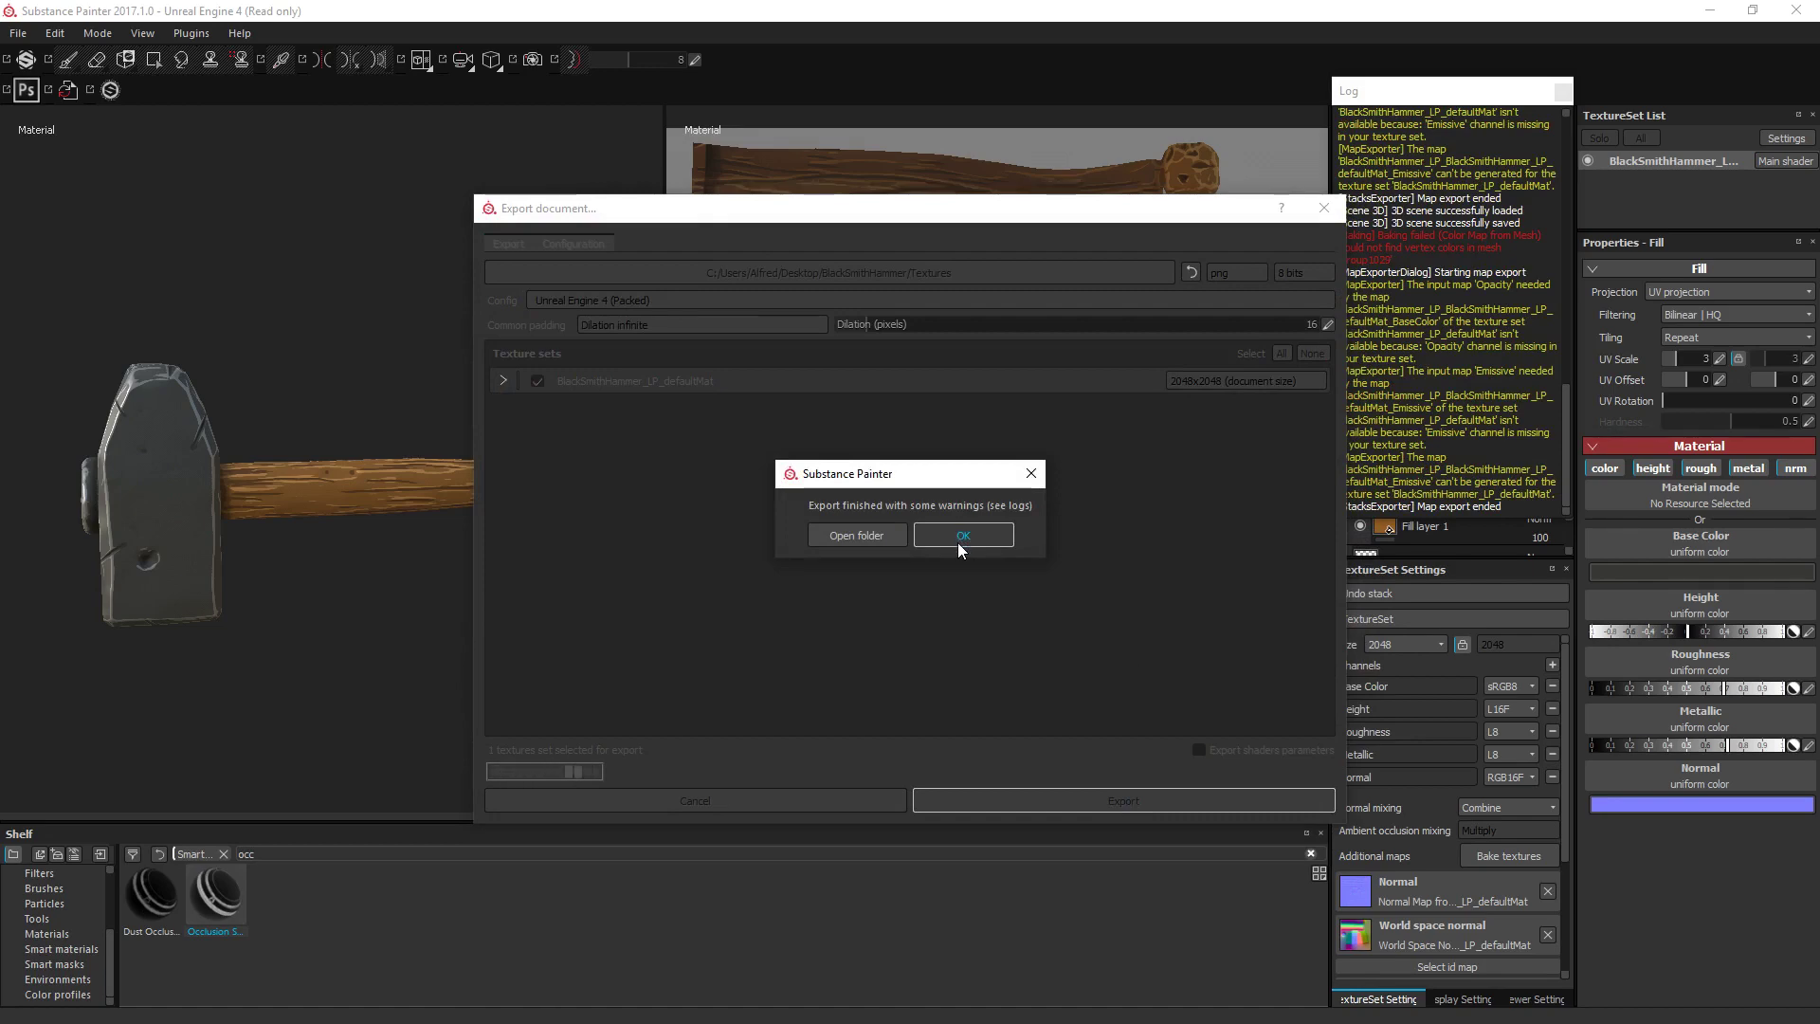
{"action": "left_click", "coordinate": [962, 537]}
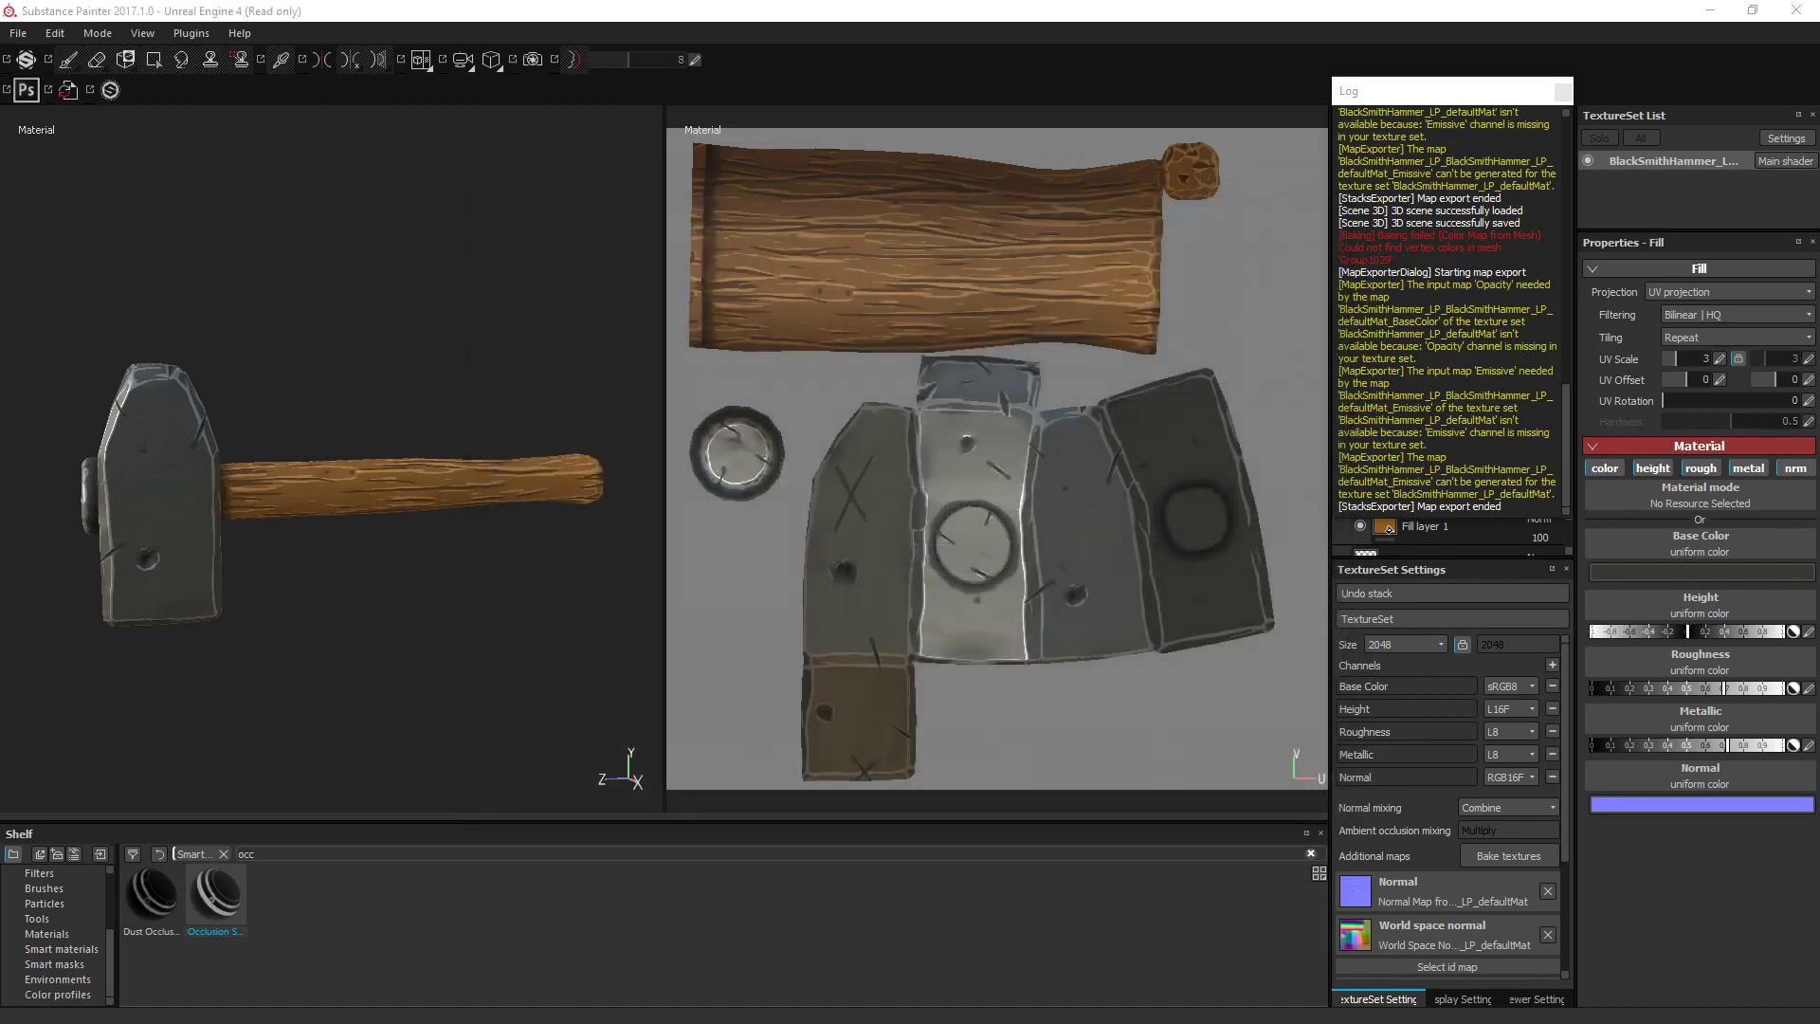